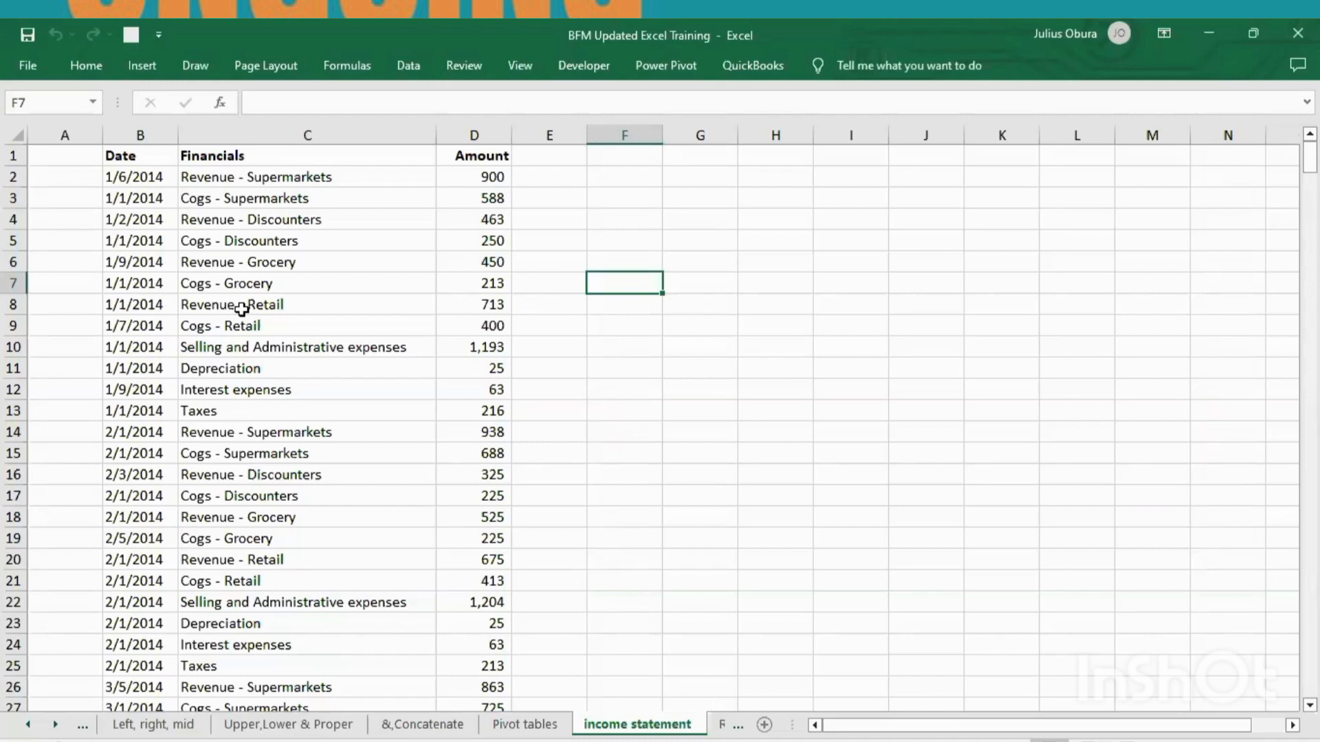
pyautogui.click(234, 220)
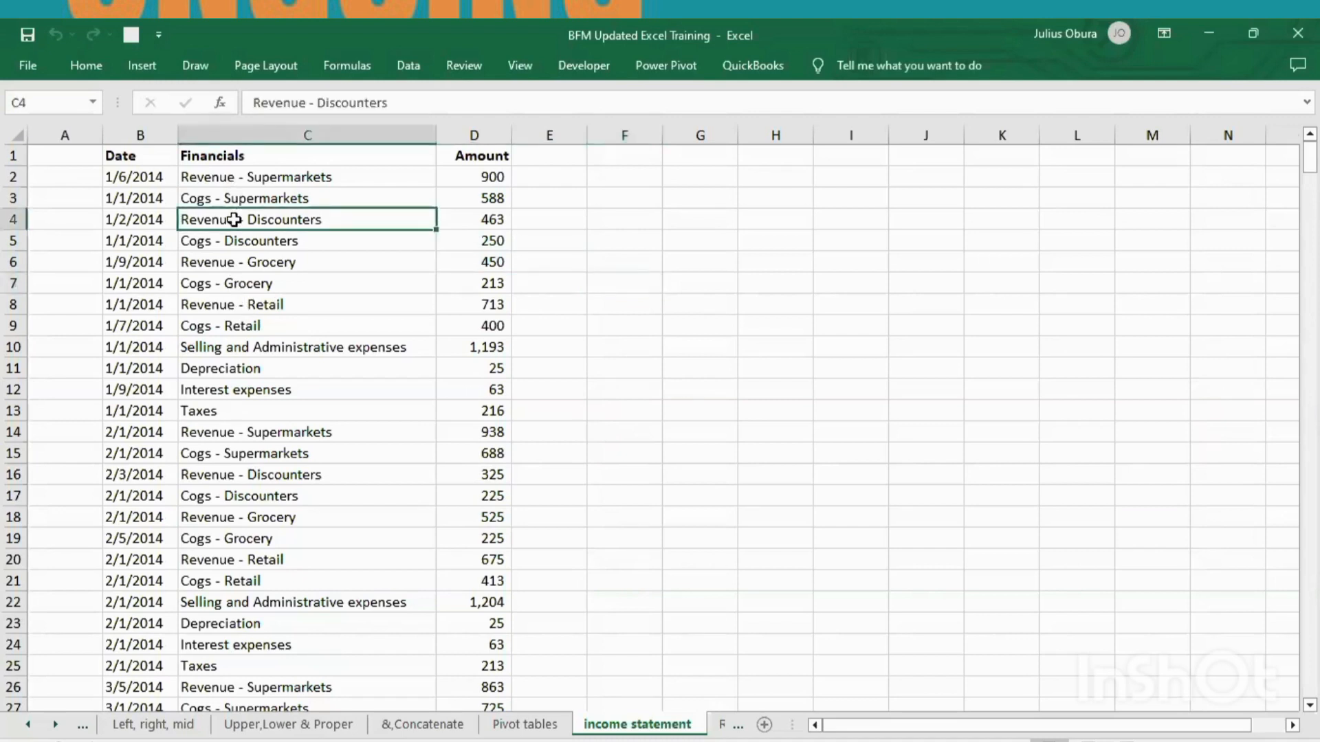
pyautogui.click(244, 308)
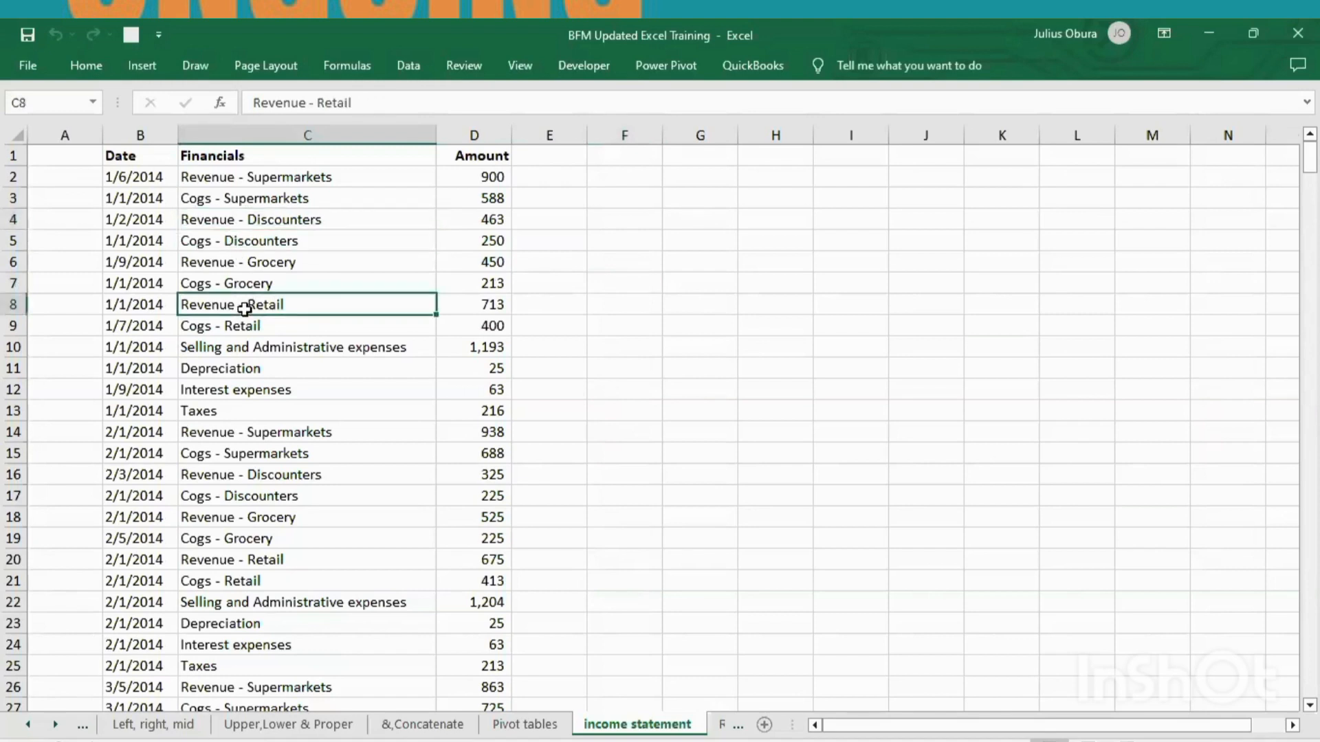
pyautogui.click(284, 265)
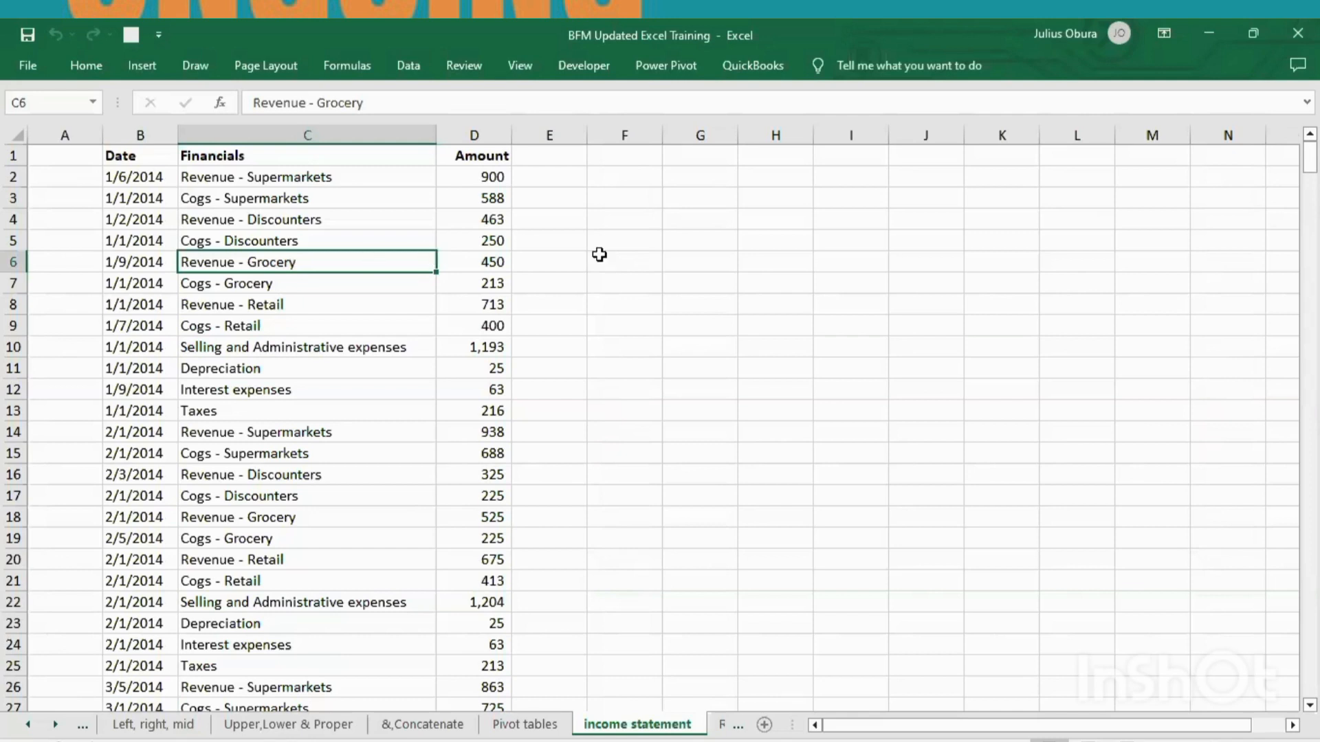
# Enter the label "Sales/Revenue" in cell H4 as the first line of the income statement layout
pyautogui.click(764, 217)
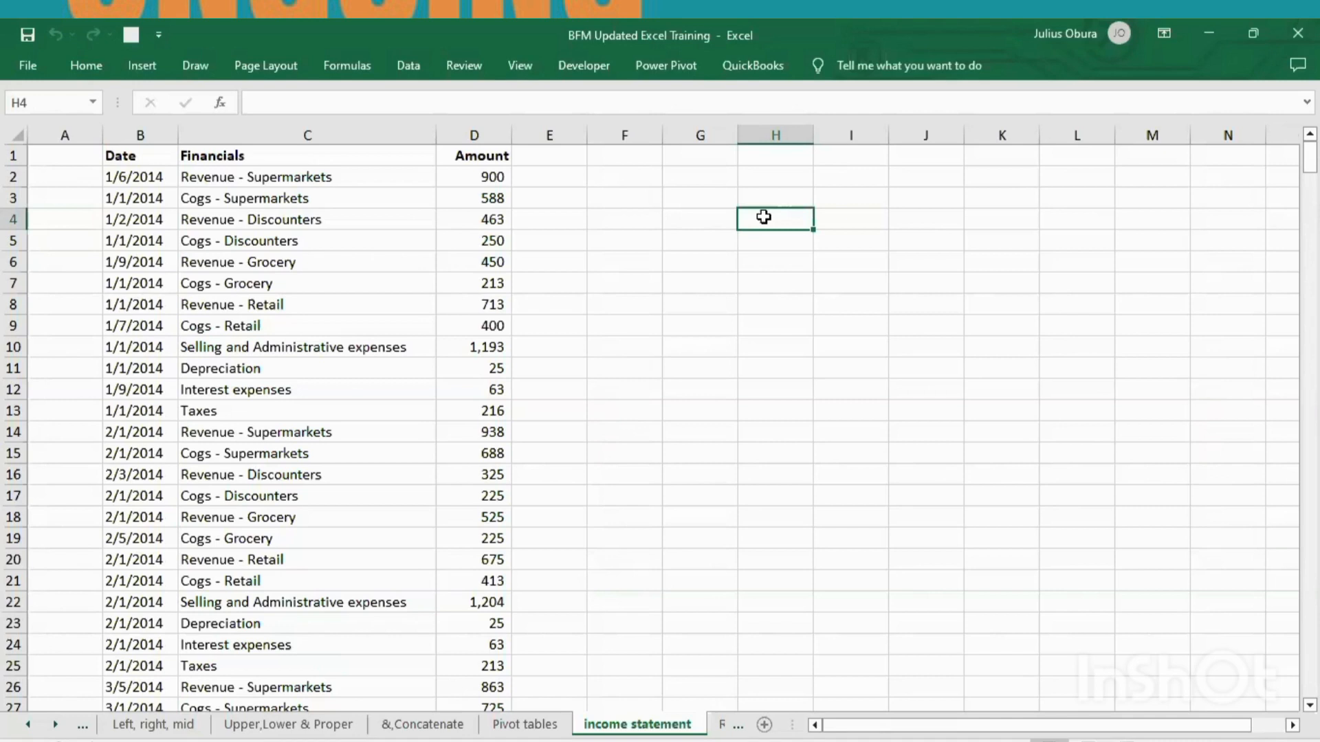
pyautogui.doubleClick(764, 217)
pyautogui.write('Sales/')
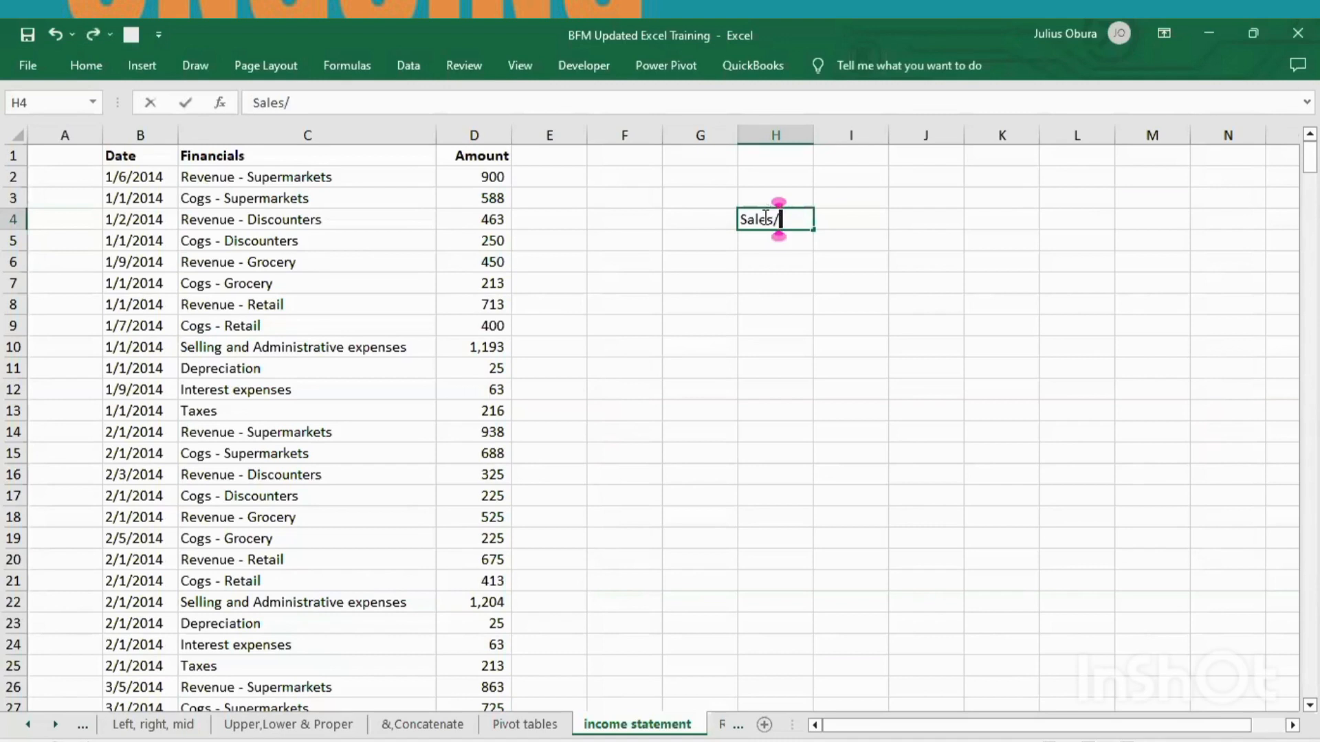
pyautogui.write('Reven')
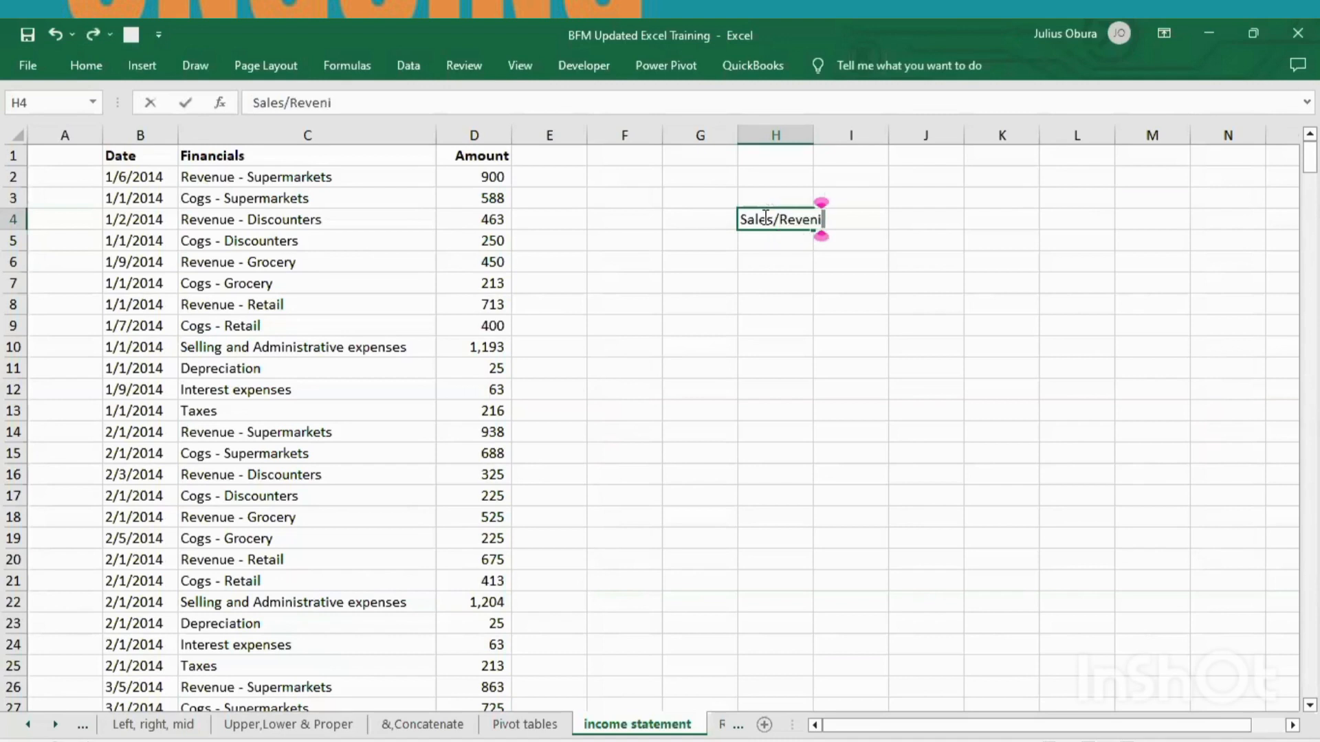
pyautogui.write('ue')
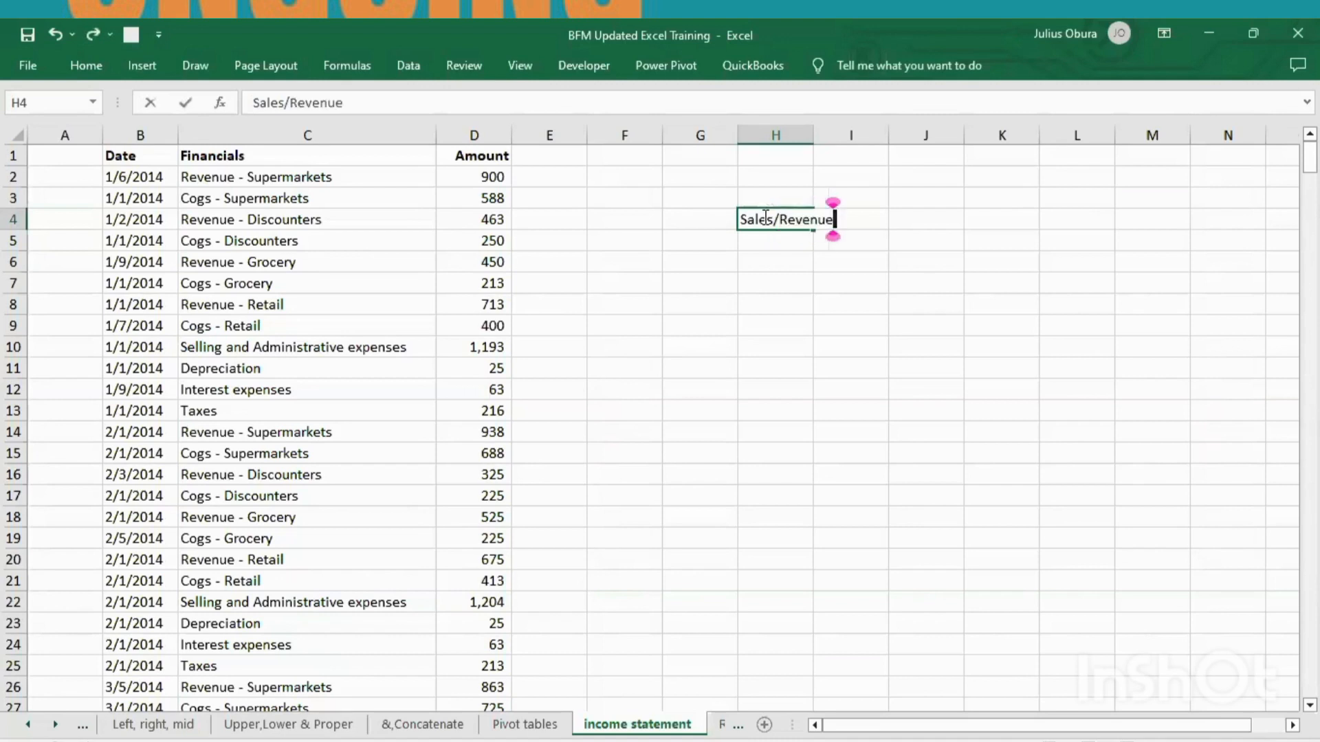
pyautogui.press('Return')
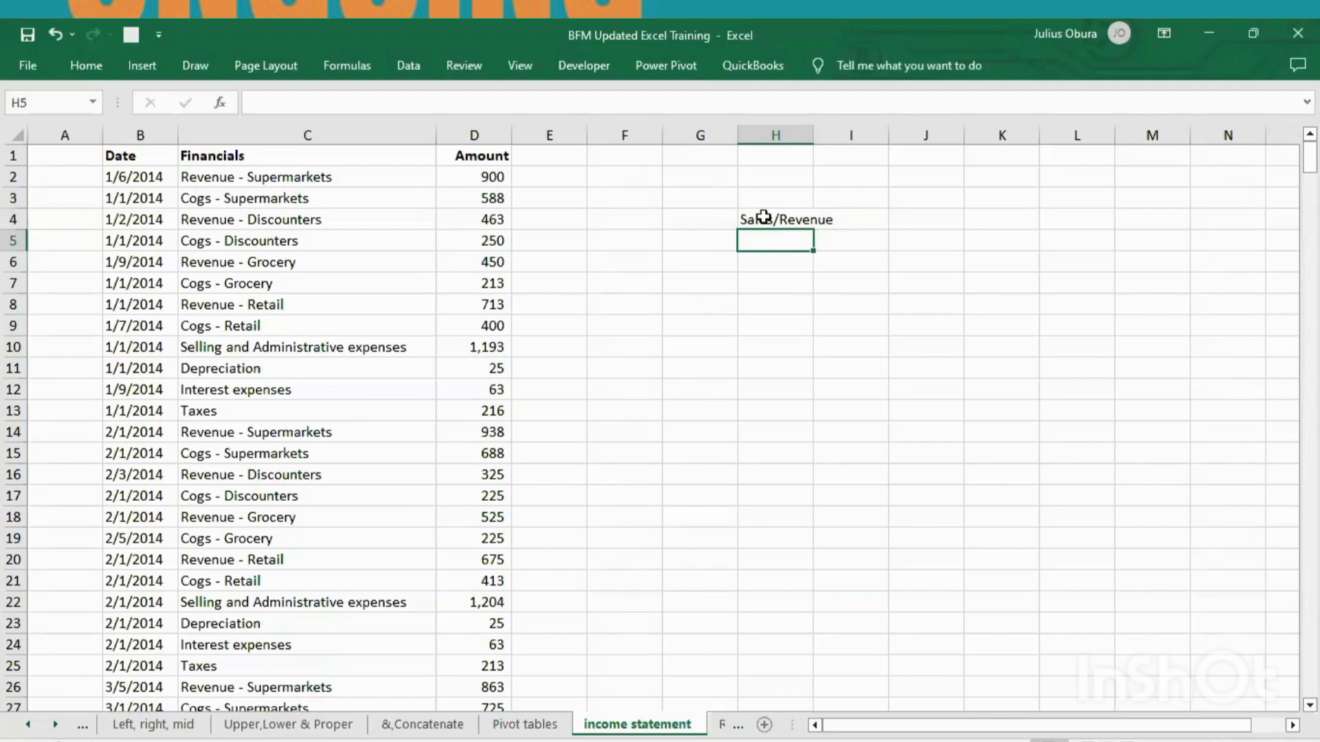
# Enter the label "CoGS" in cell H5, directly below Sales/Revenue
pyautogui.write('Co')
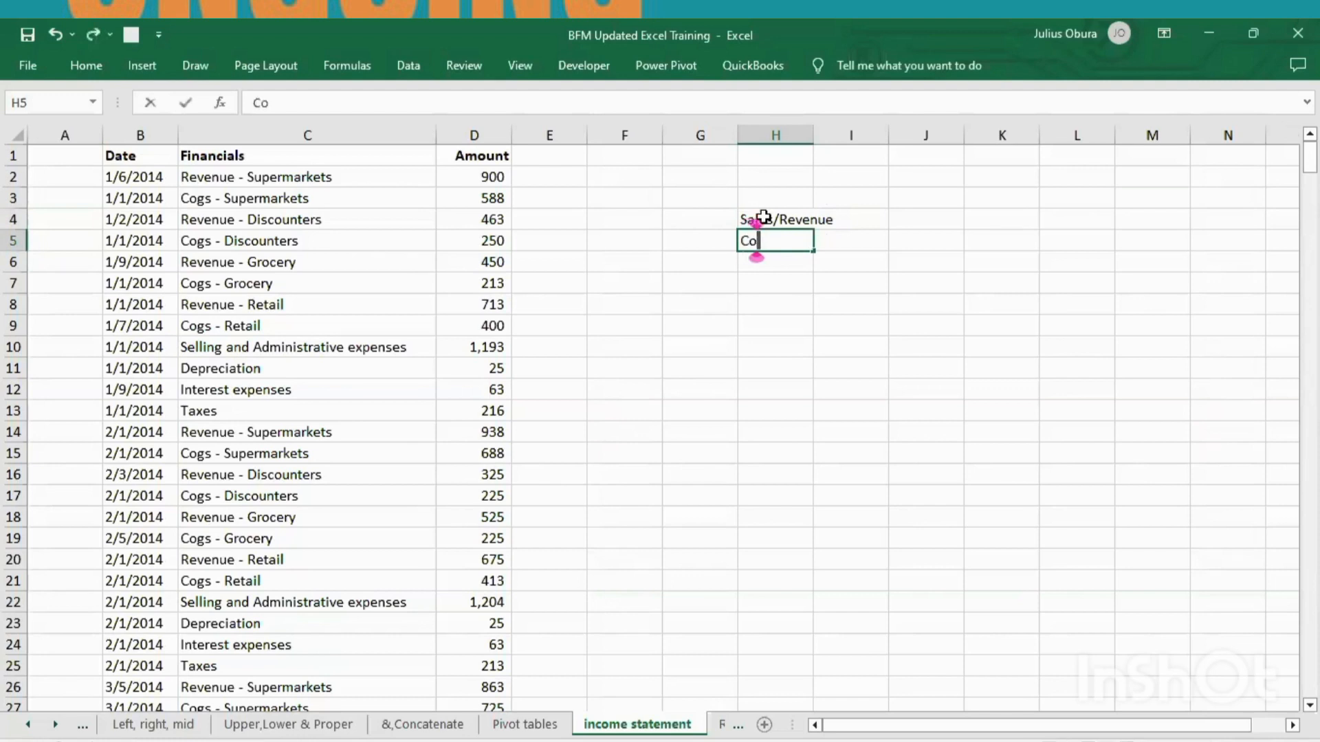
pyautogui.write('g')
pyautogui.press('BackSpace')
pyautogui.write('GS')
pyautogui.press('Return')
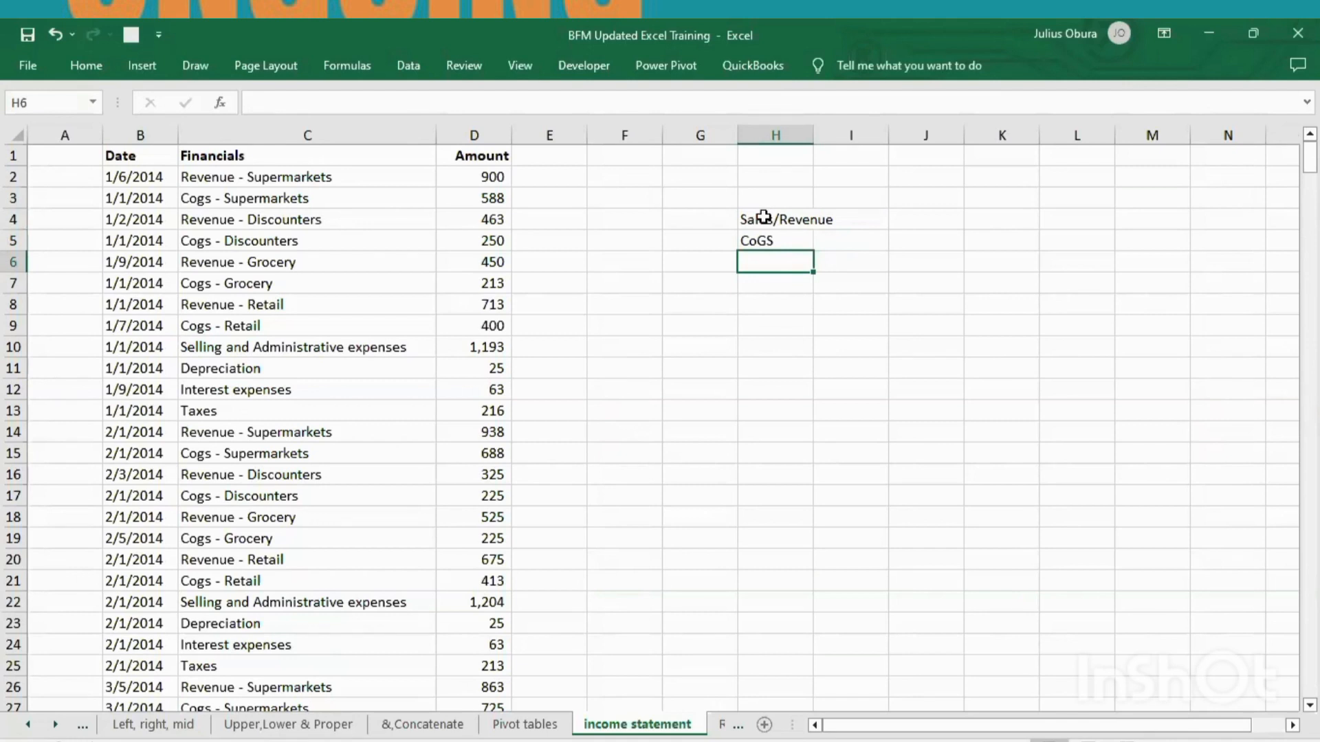
# Enter the label "Gross Profit" in cell H6, directly below CoGS
pyautogui.write('G')
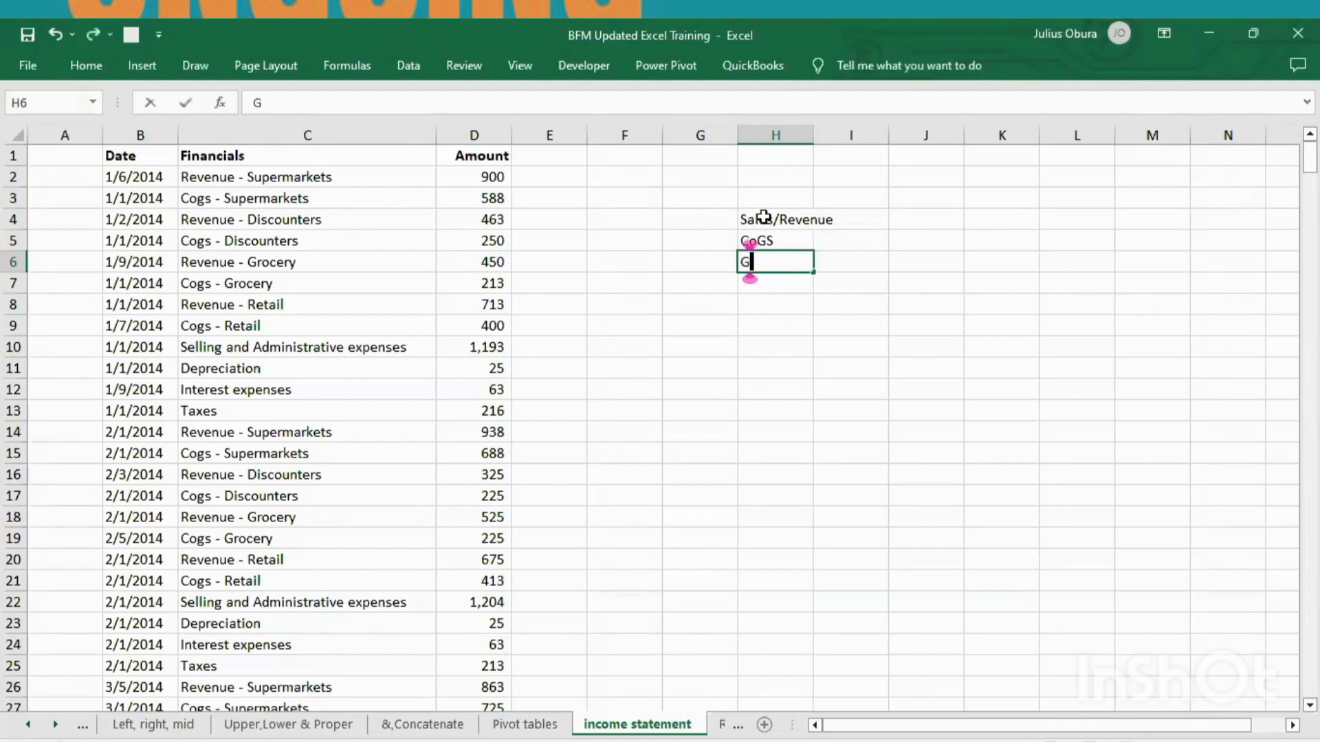
pyautogui.write('ross ')
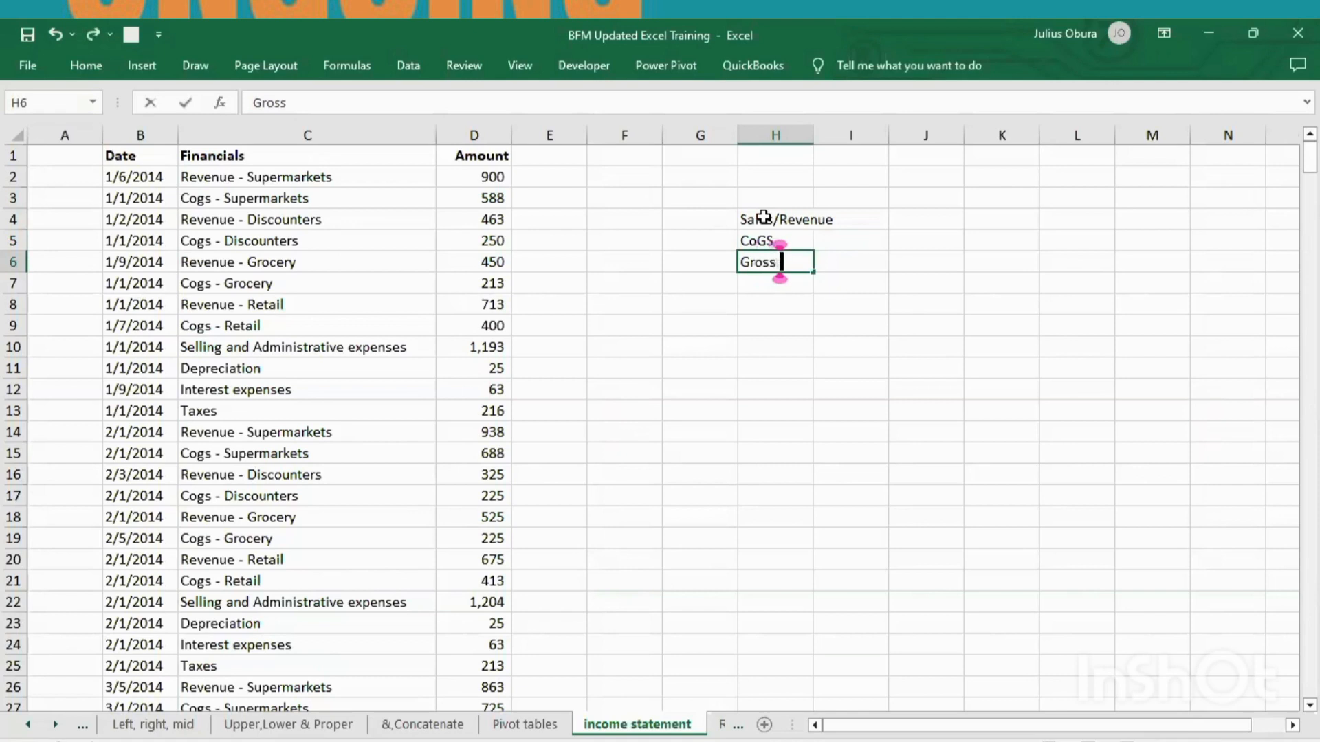
pyautogui.write('Profi')
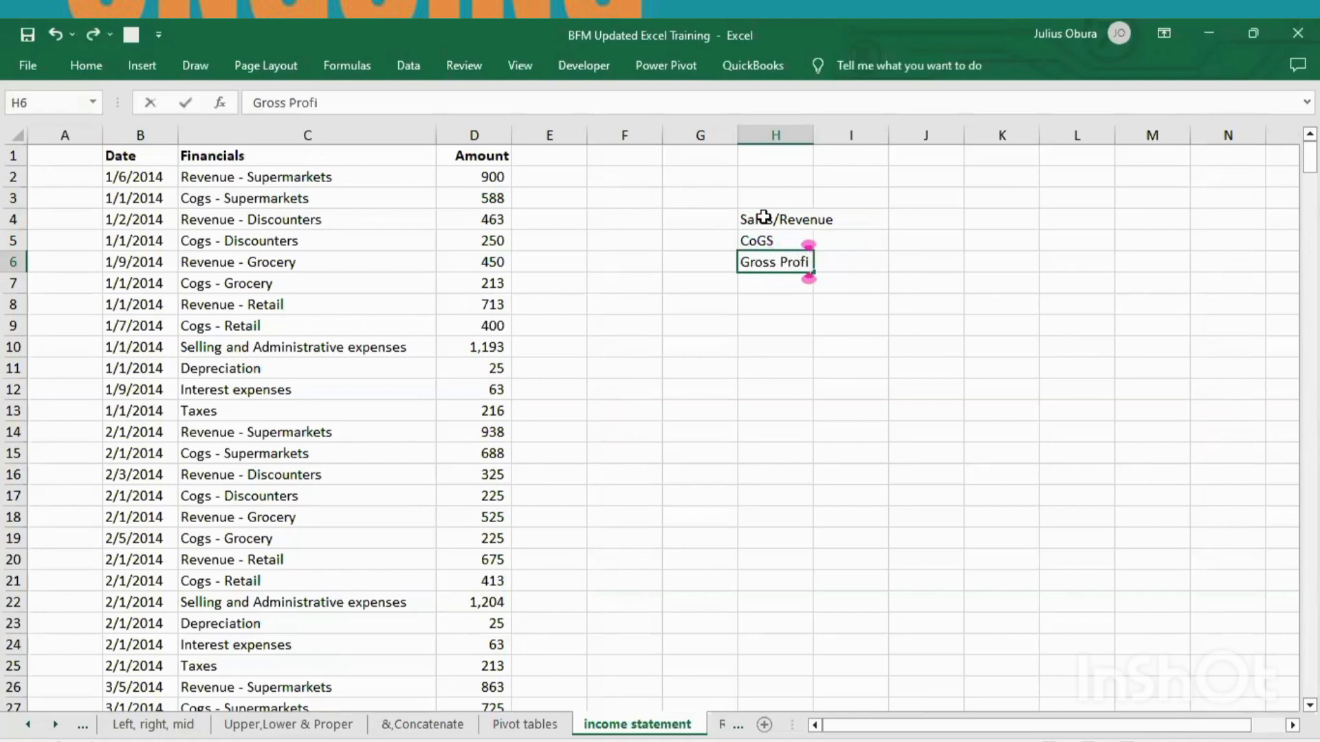
pyautogui.write('t')
pyautogui.press('Return')
# Enter the labels "Other Incomes" in cell H7 and "Total Revenue" in cell H8
pyautogui.write('Other ')
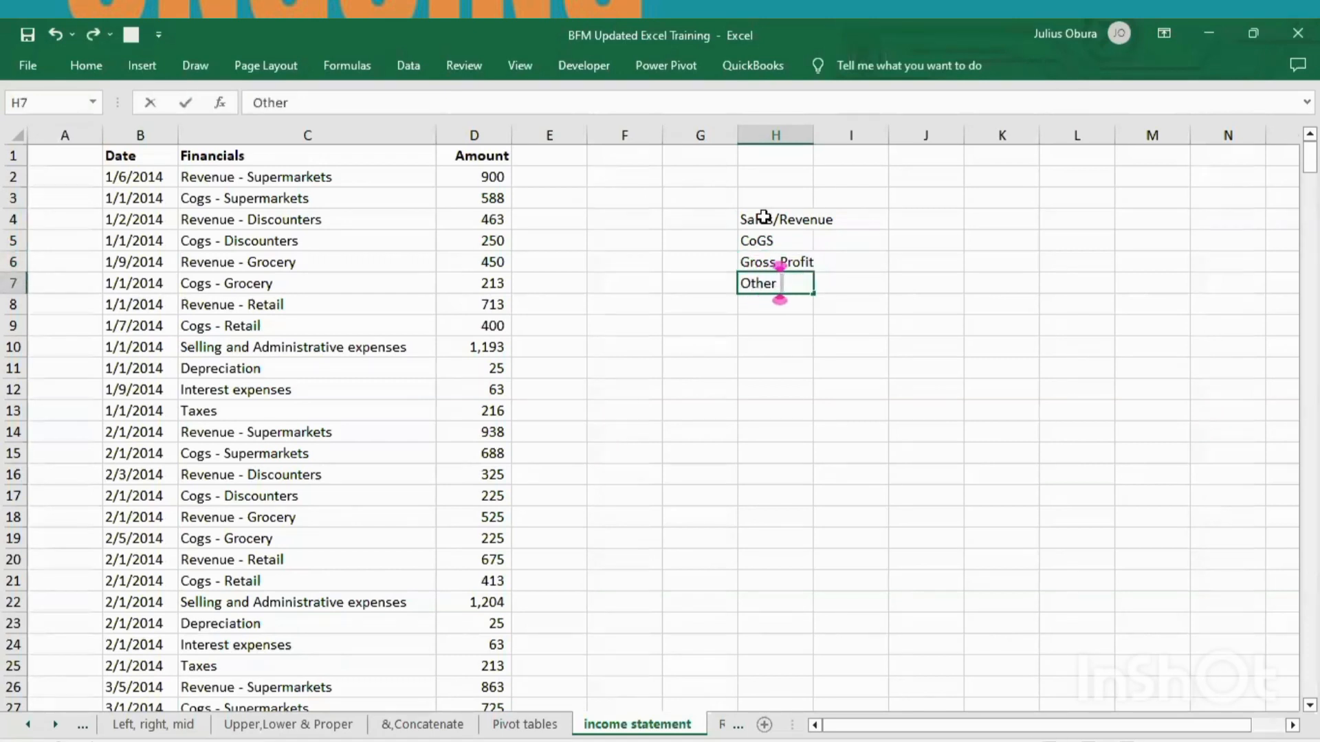
pyautogui.write('Incomes')
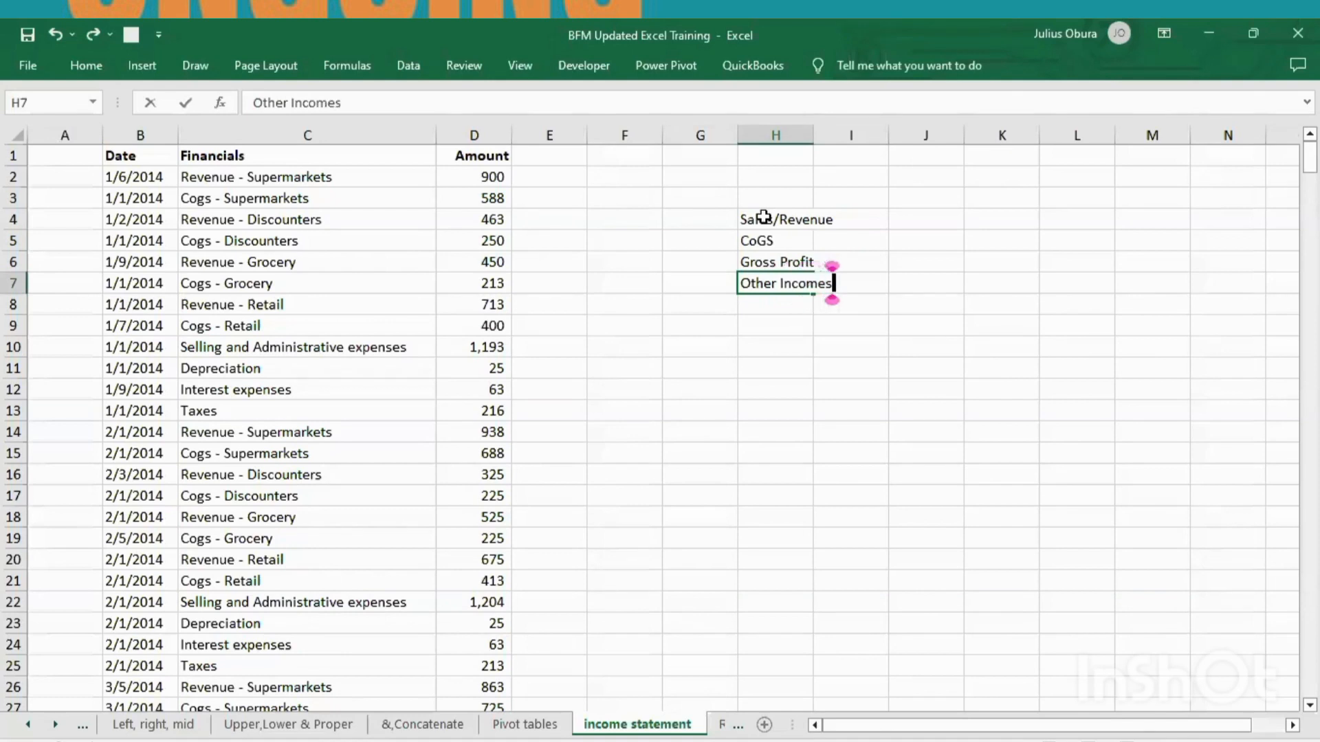
pyautogui.press('Return')
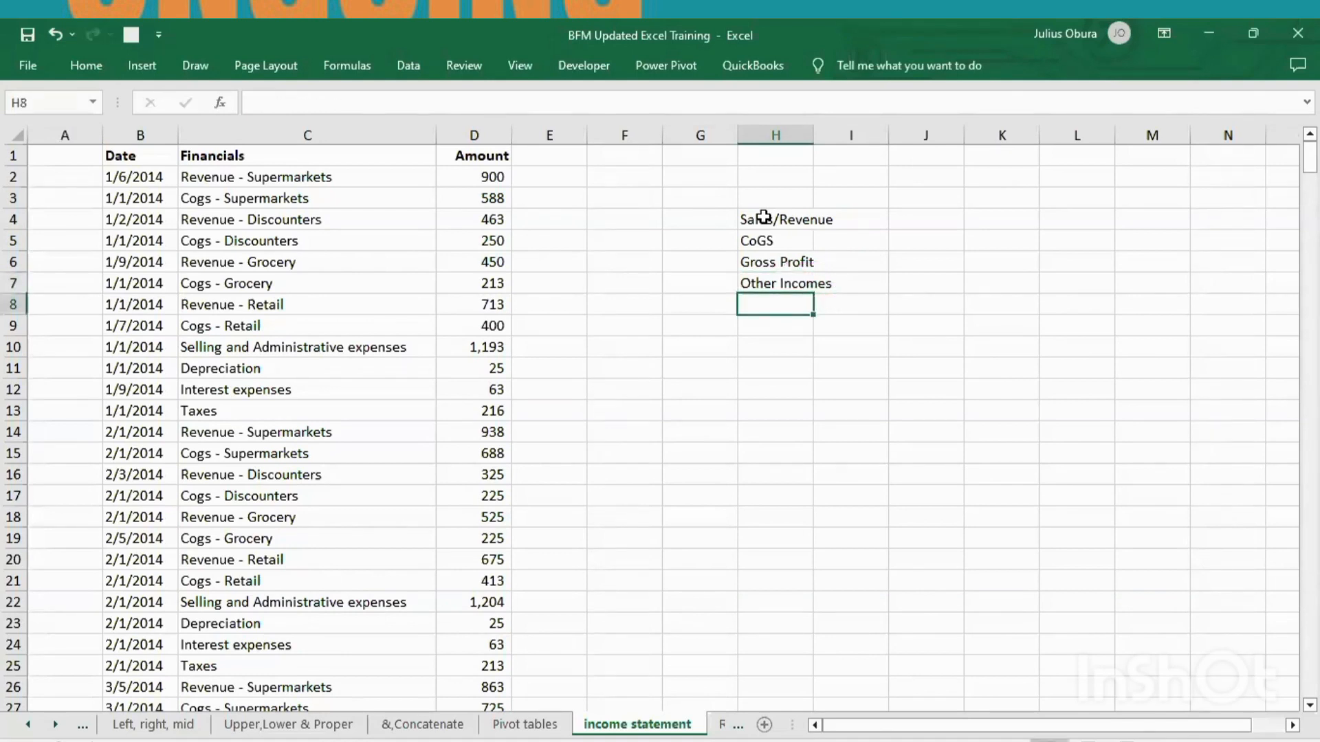
pyautogui.write('Total ')
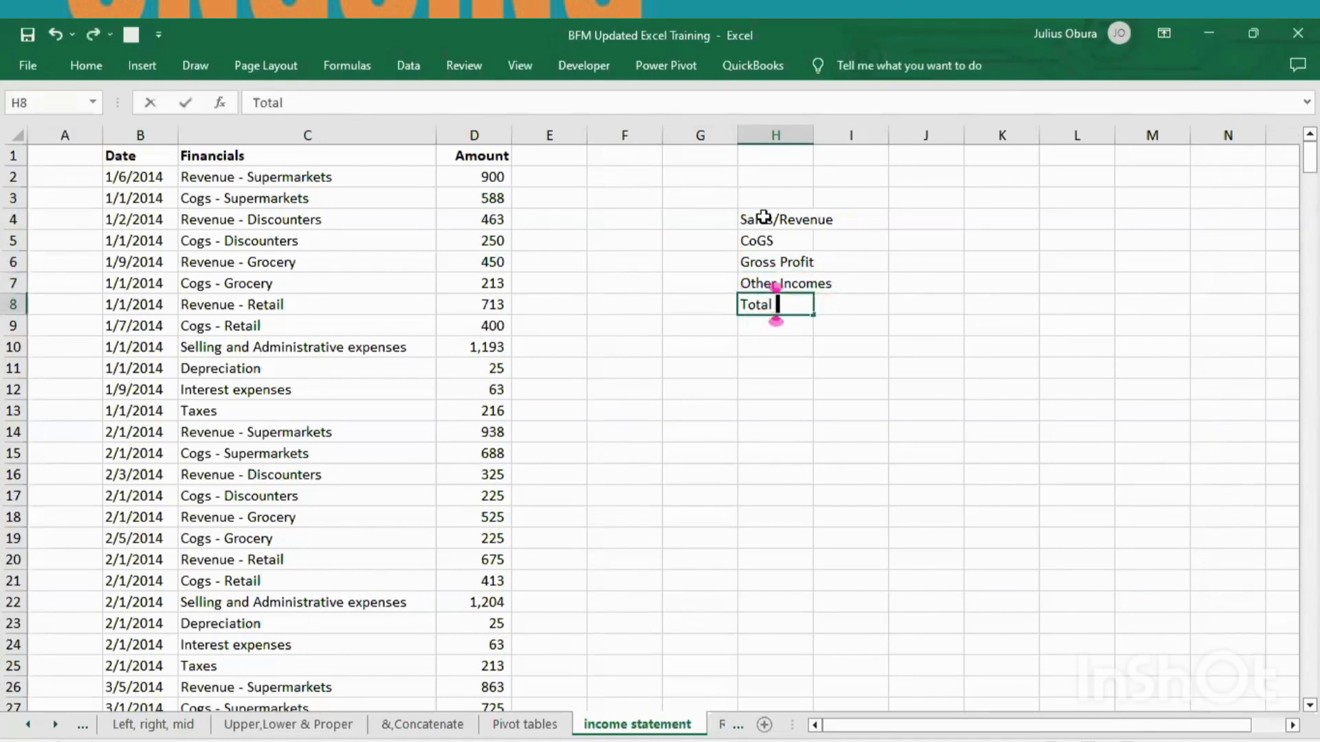
pyautogui.write('Revenue')
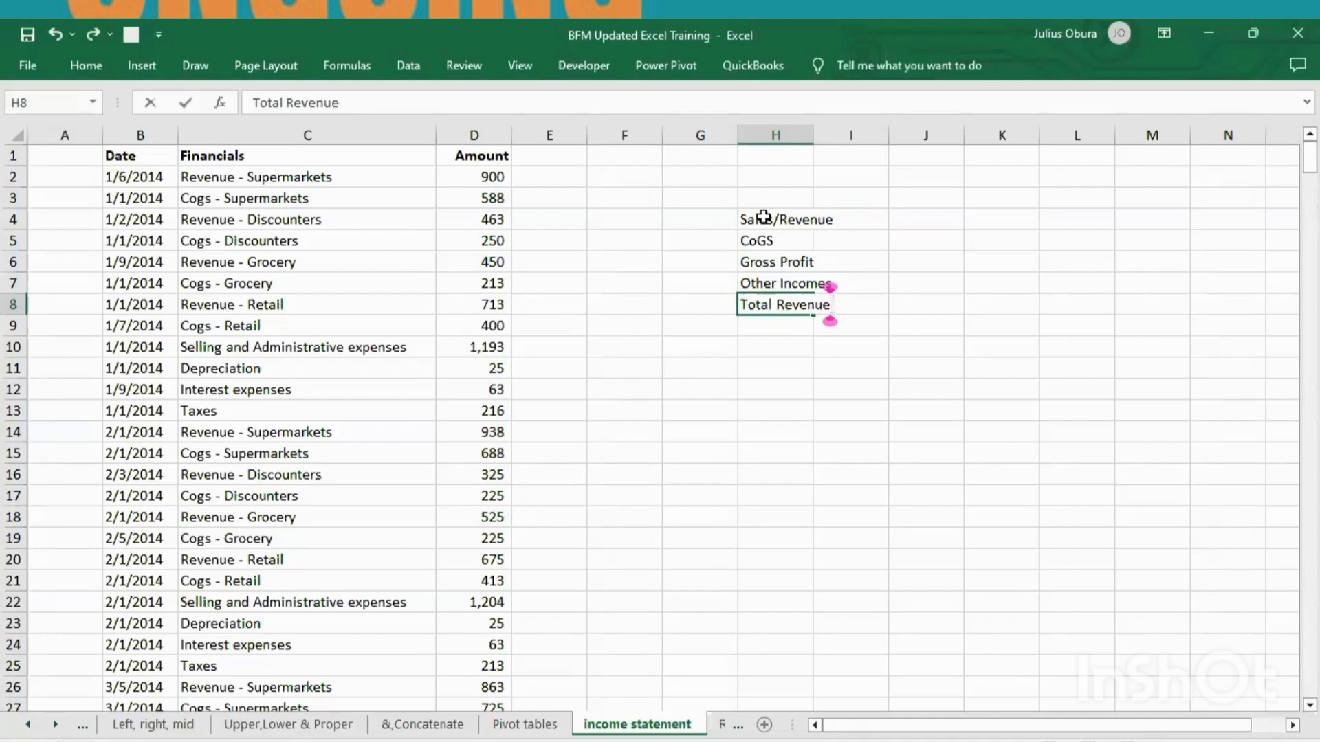
pyautogui.press('Return')
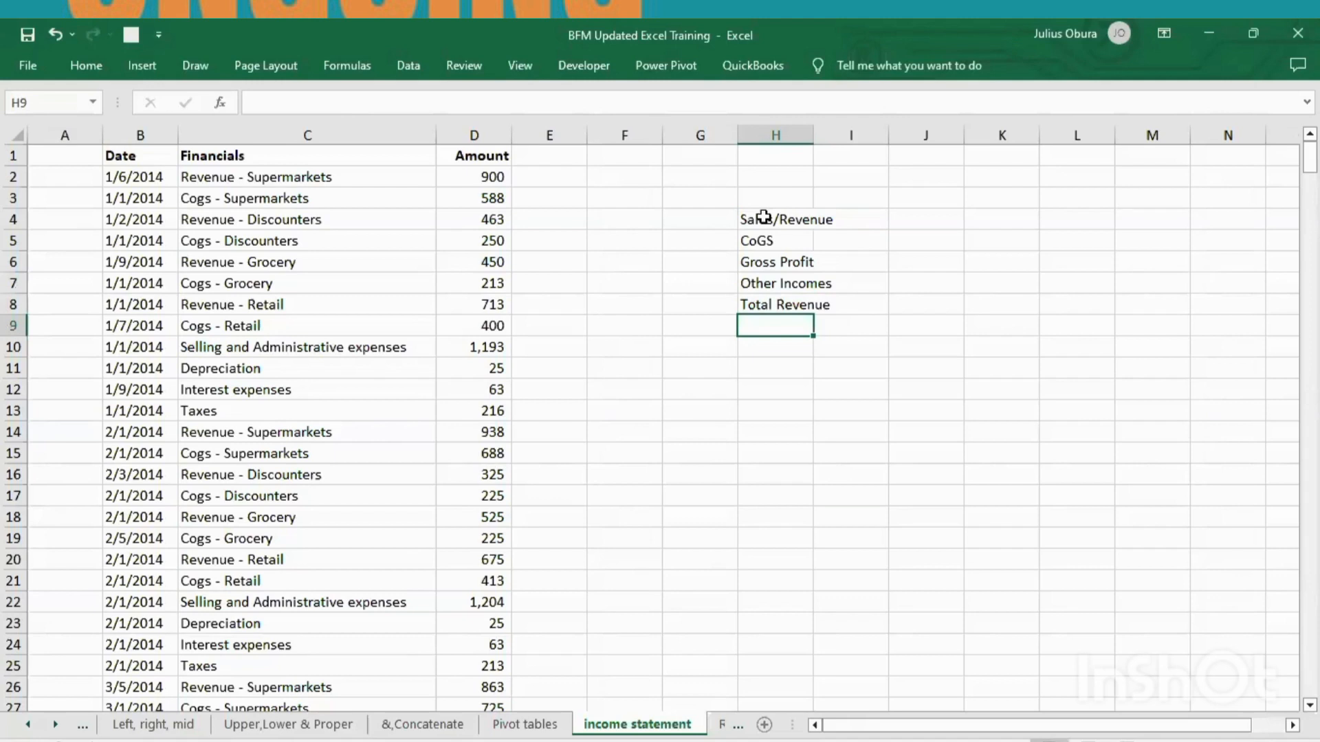
# Enter the labels "Operating Expenses" in cell H9 and "EBDIT" in cell H10
pyautogui.write('Operat')
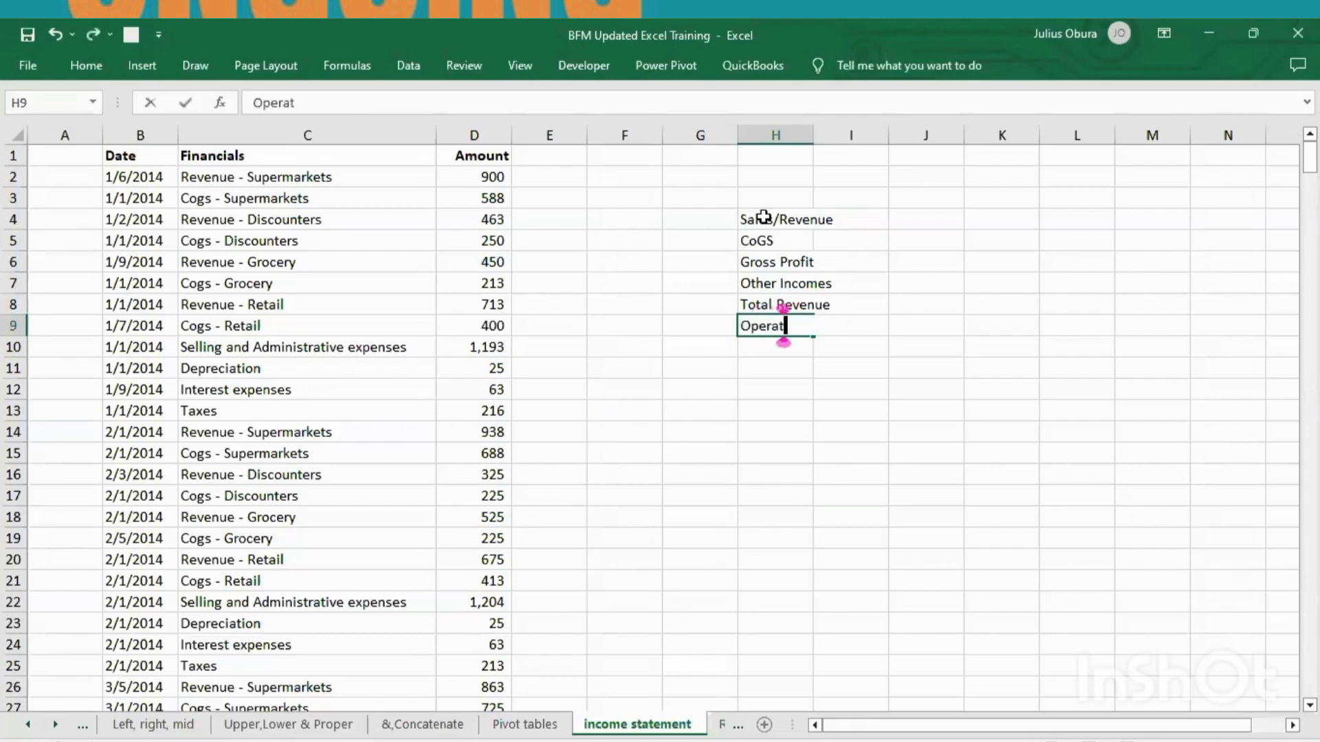
pyautogui.write('ing E')
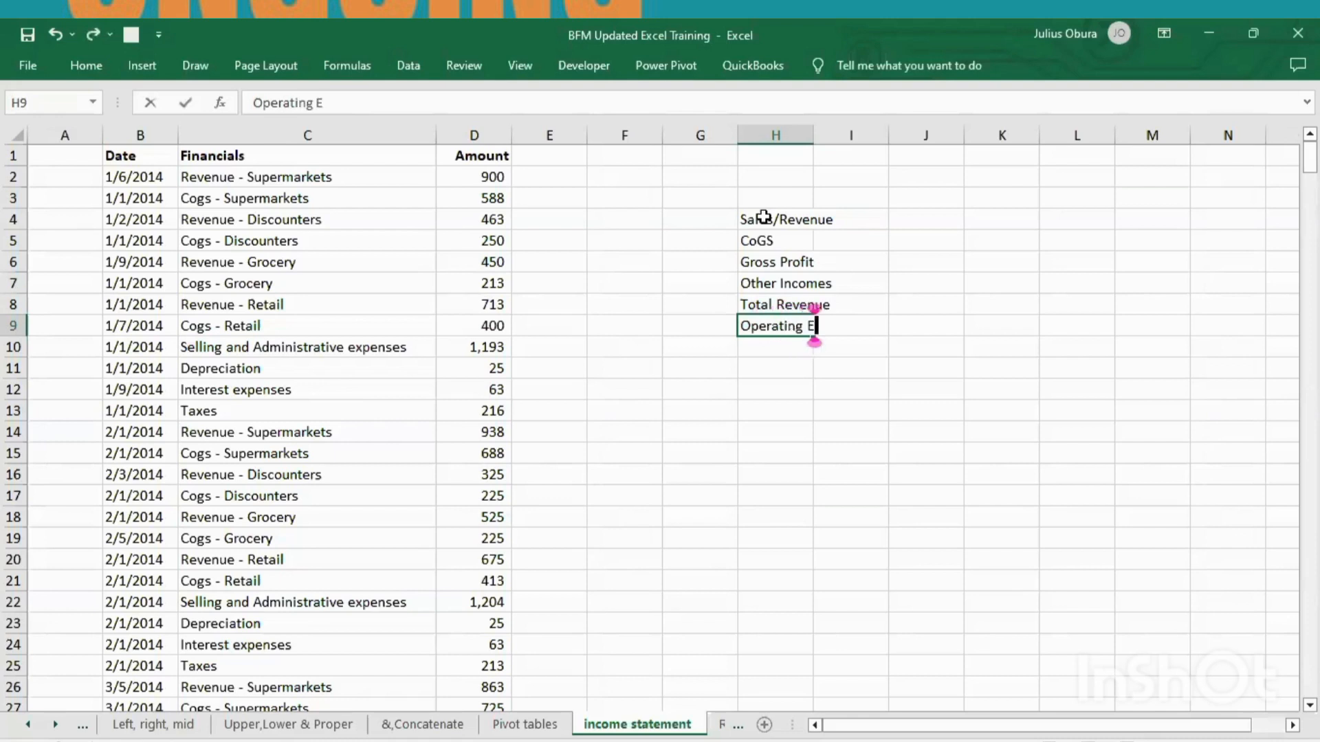
pyautogui.write('xpenses')
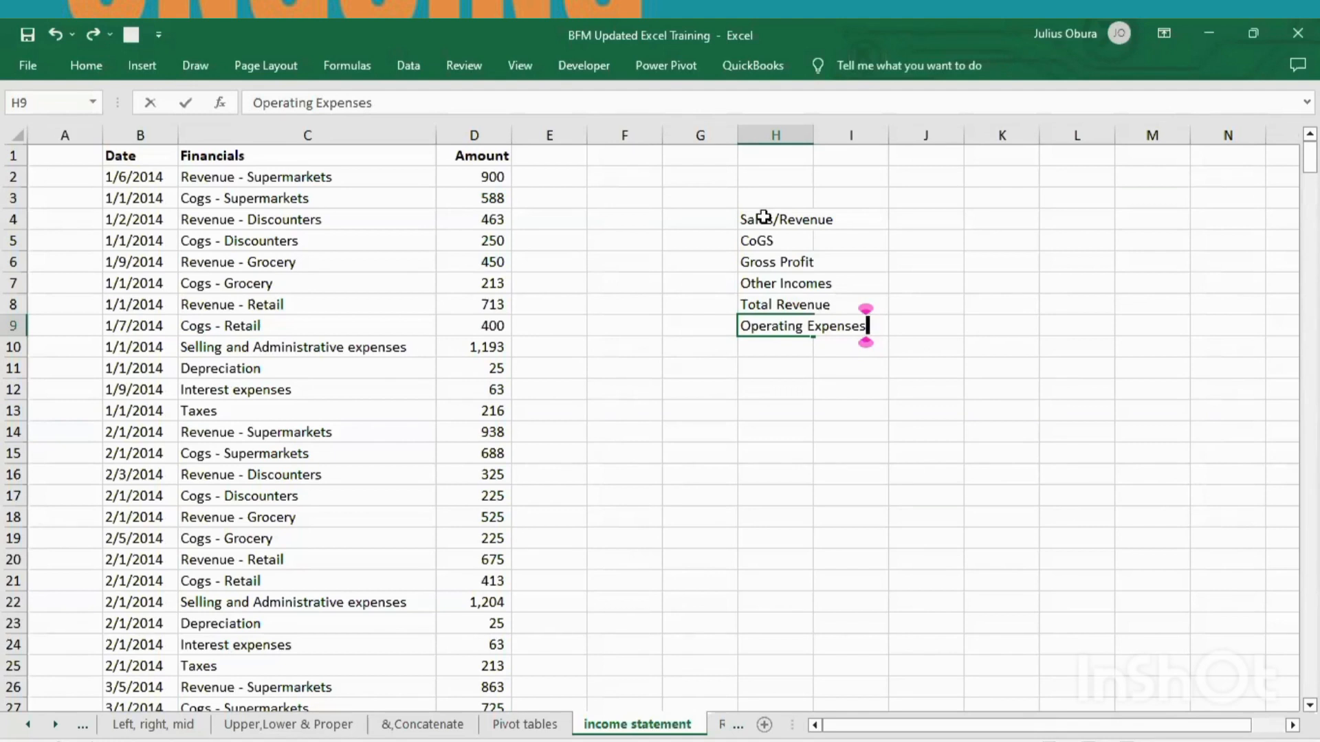
pyautogui.press('Return')
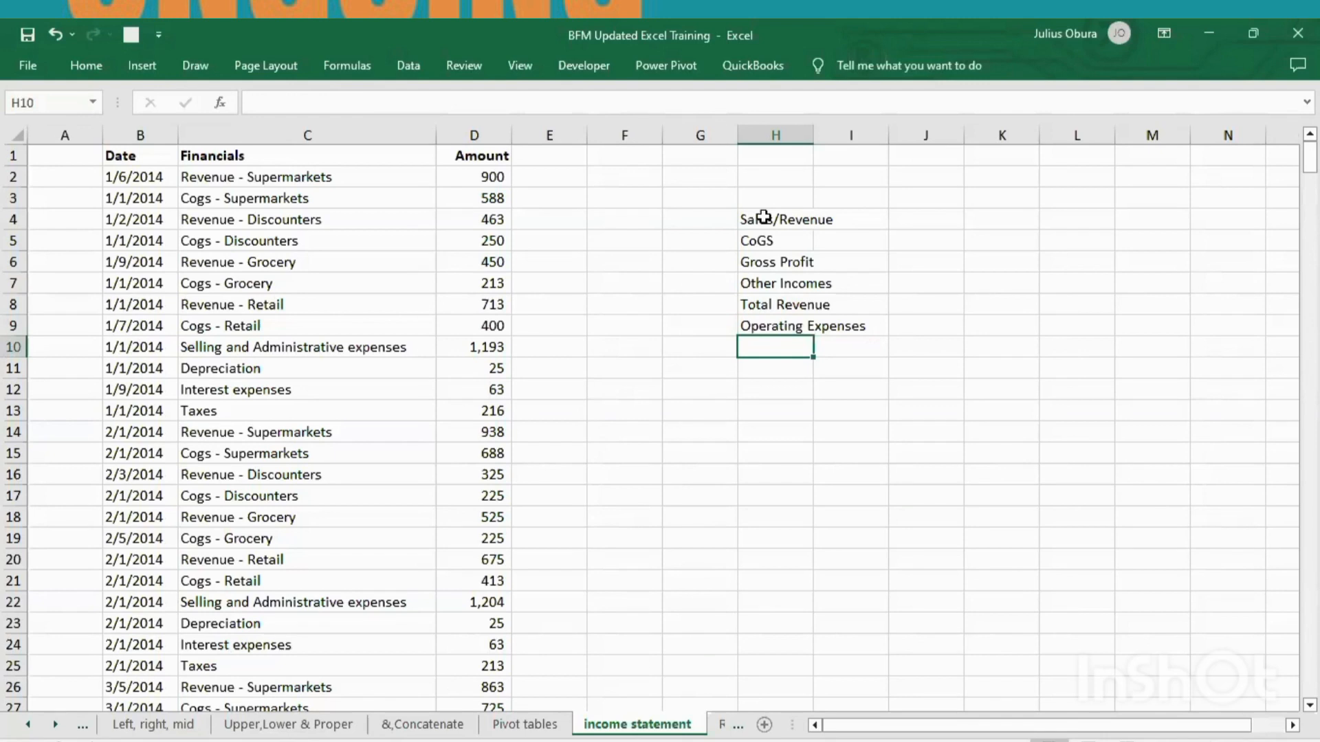
pyautogui.write('E')
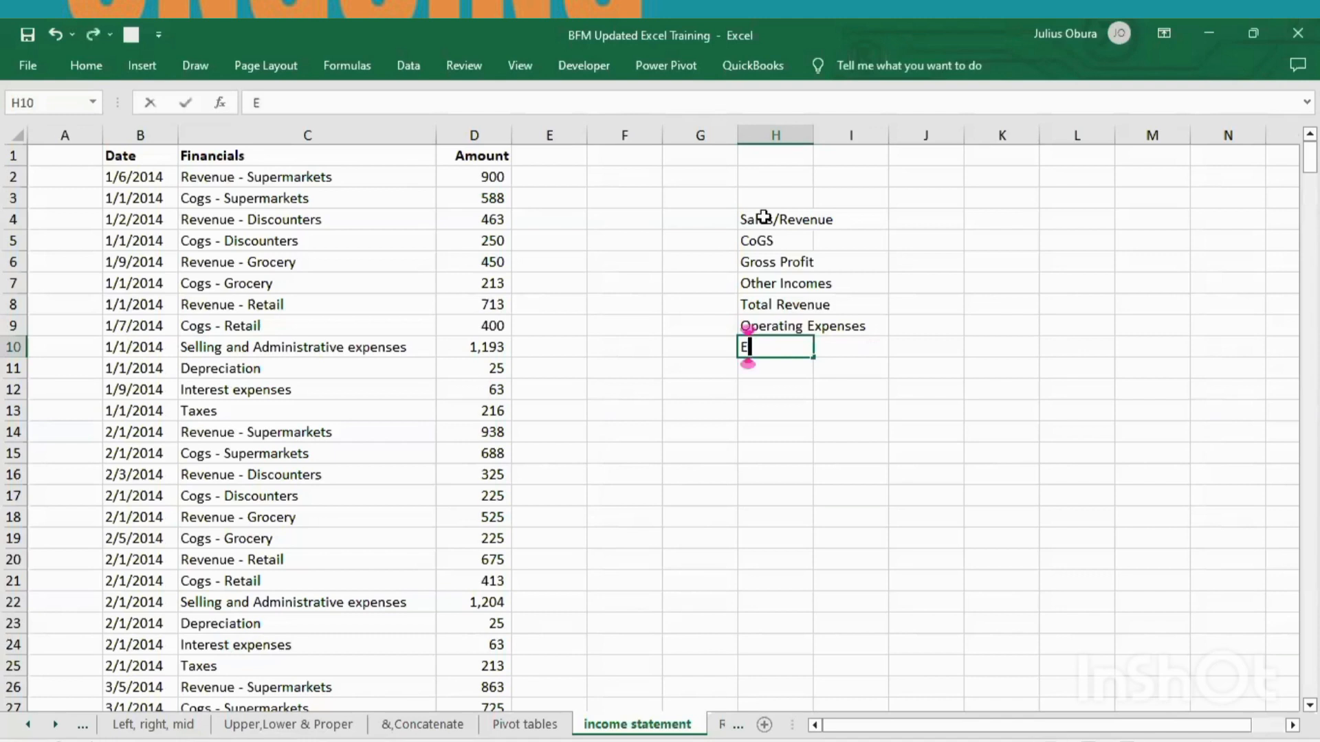
pyautogui.write('BDIT')
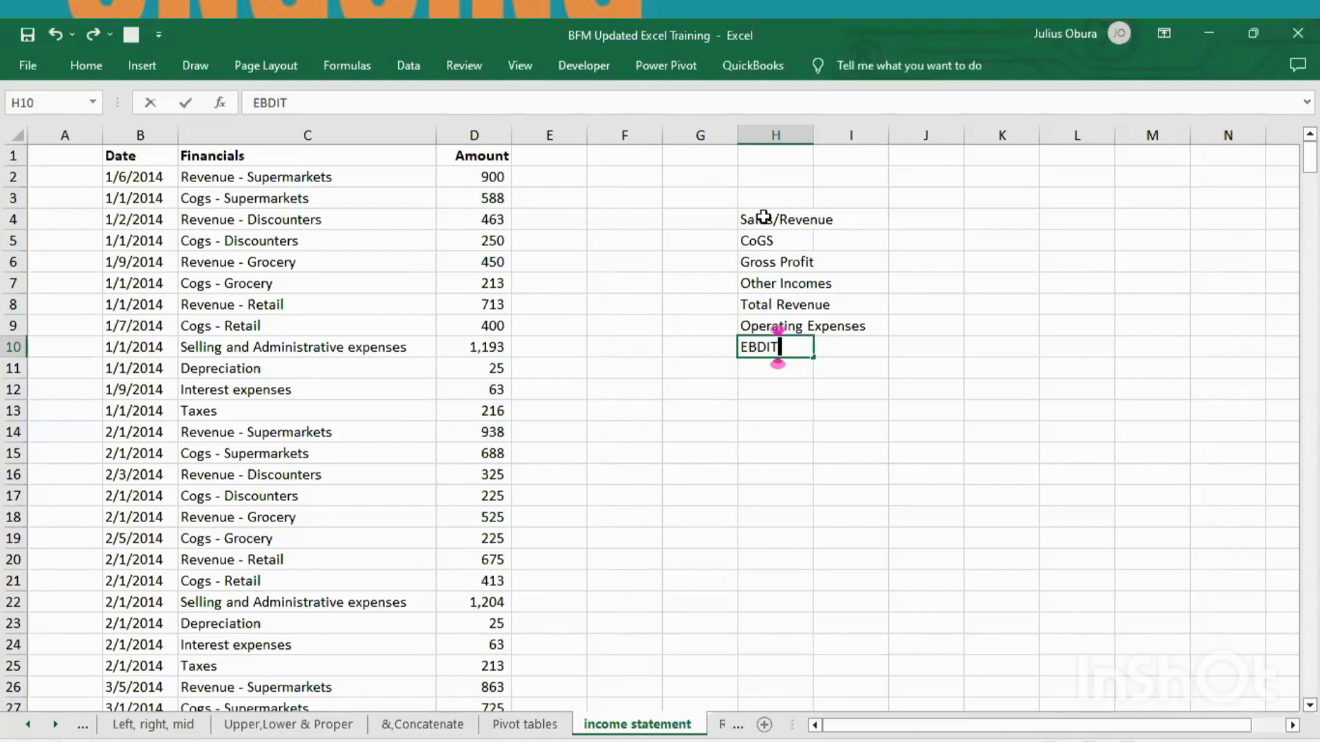
pyautogui.press('Return')
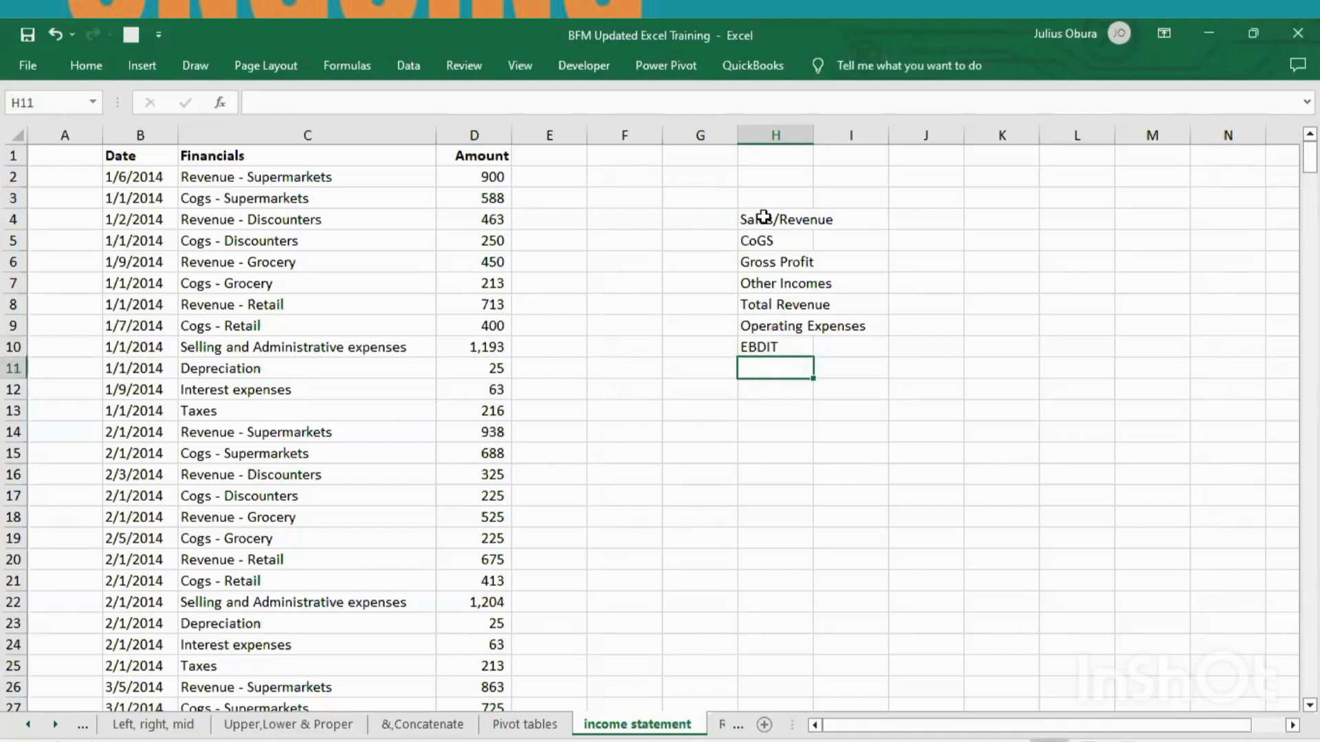
# Enter the labels "Depreciation" in cell H11 and "EBIT" in cell H12
pyautogui.write('Depr')
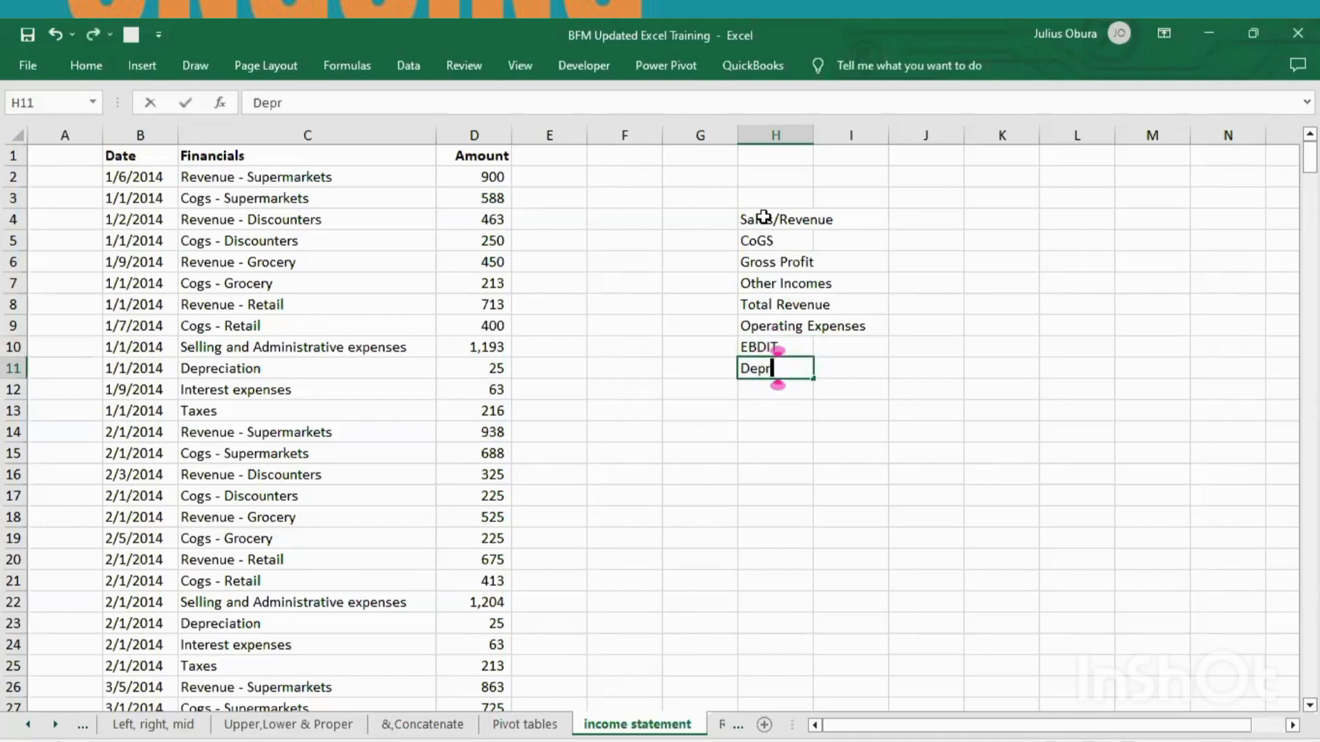
pyautogui.write('eciatio')
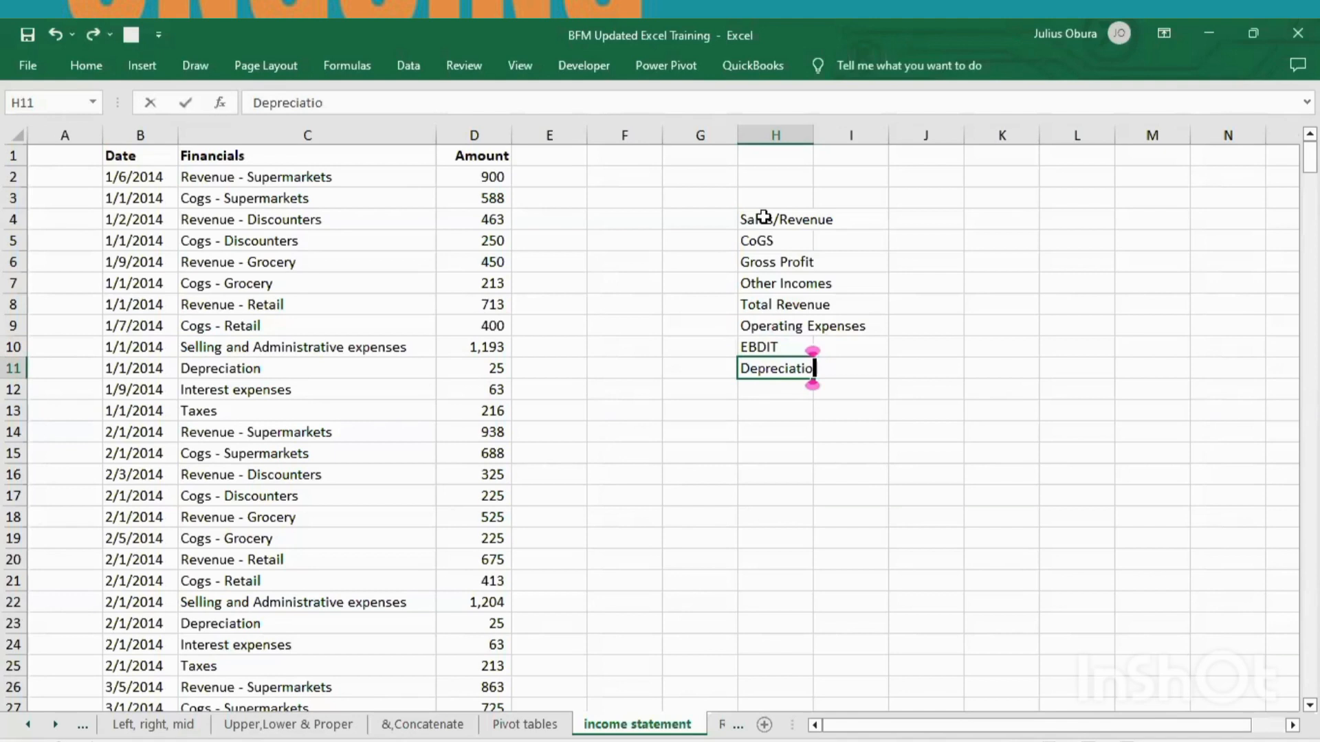
pyautogui.write('n')
pyautogui.press('Return')
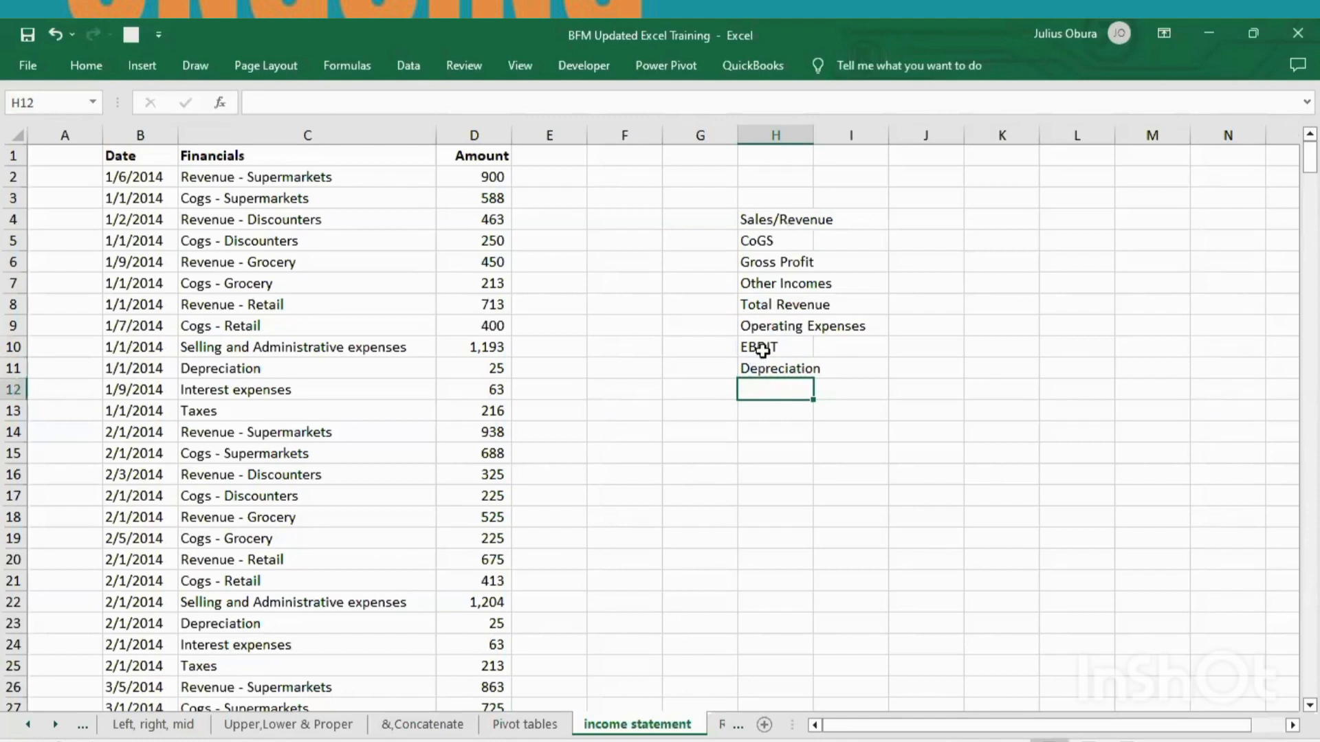
pyautogui.write('EBIT')
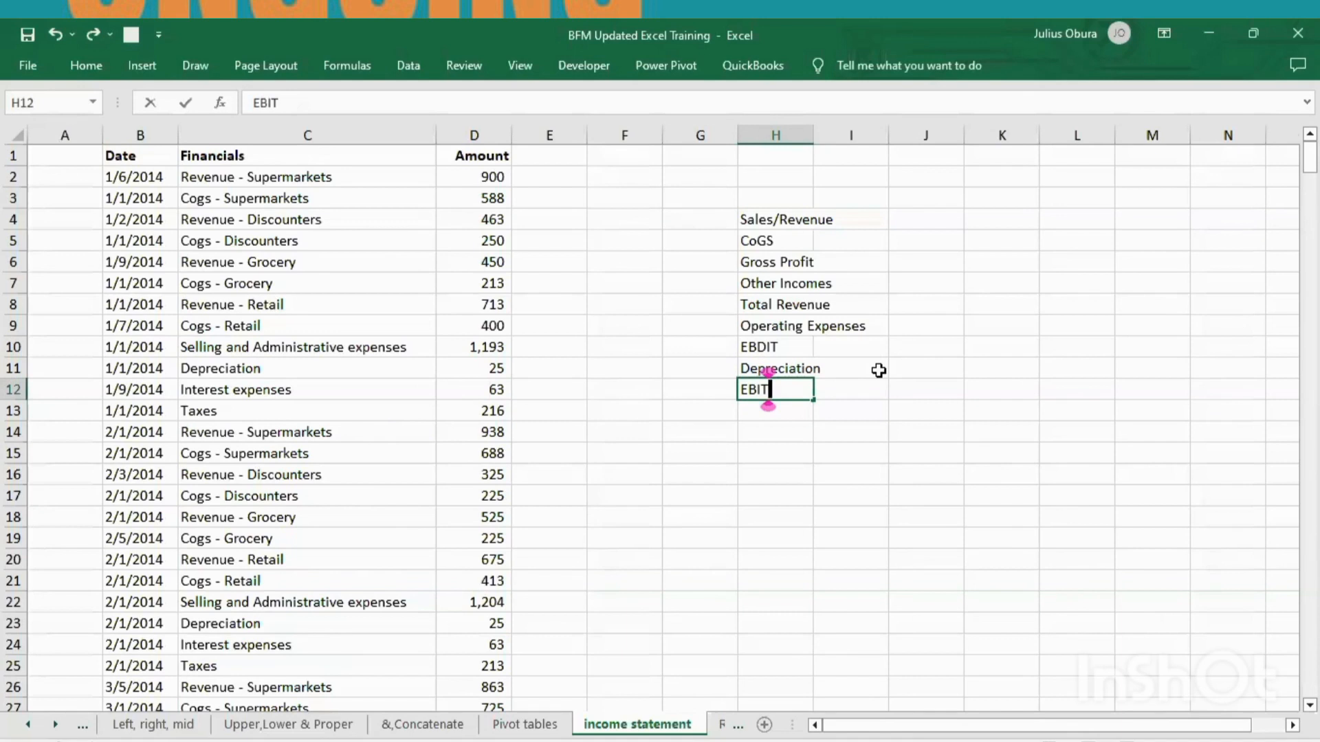
pyautogui.press('Return')
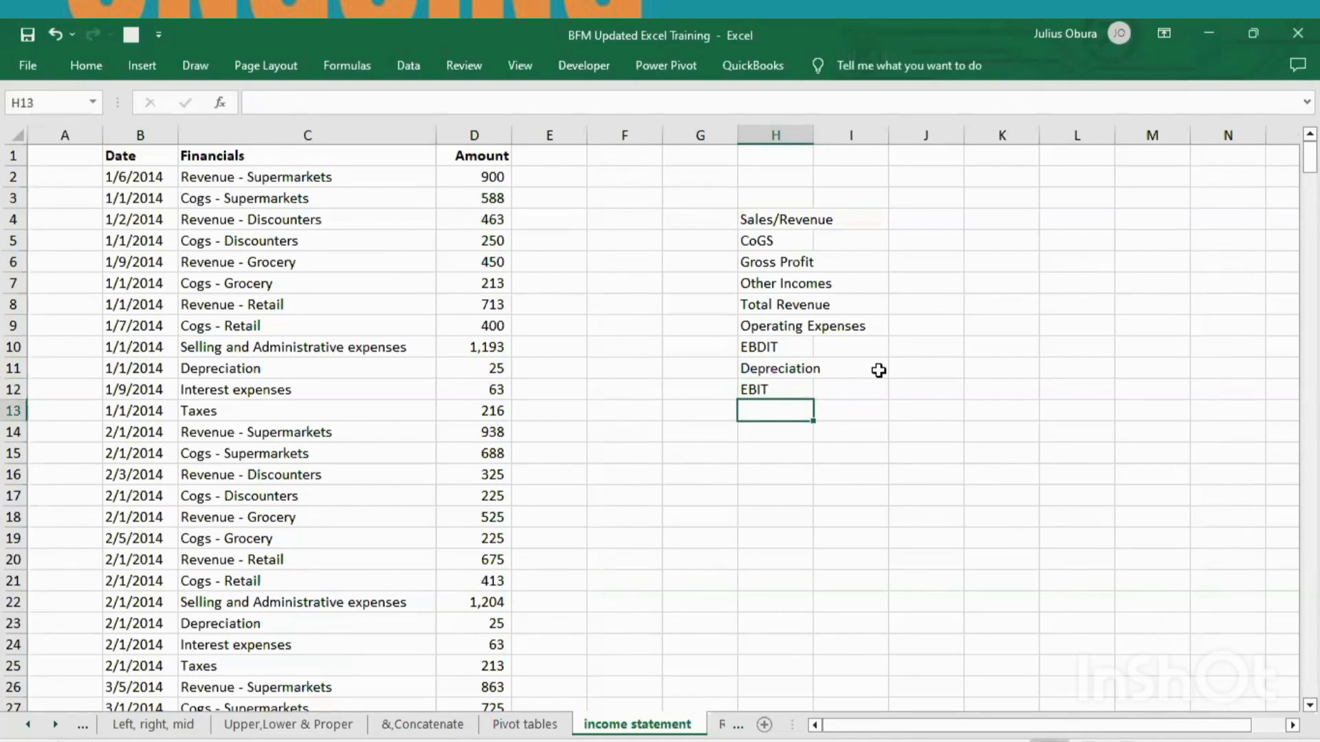
# Enter the label "Interest expense/Finance costs" in cell H13, directly below EBIT
pyautogui.write('Interest')
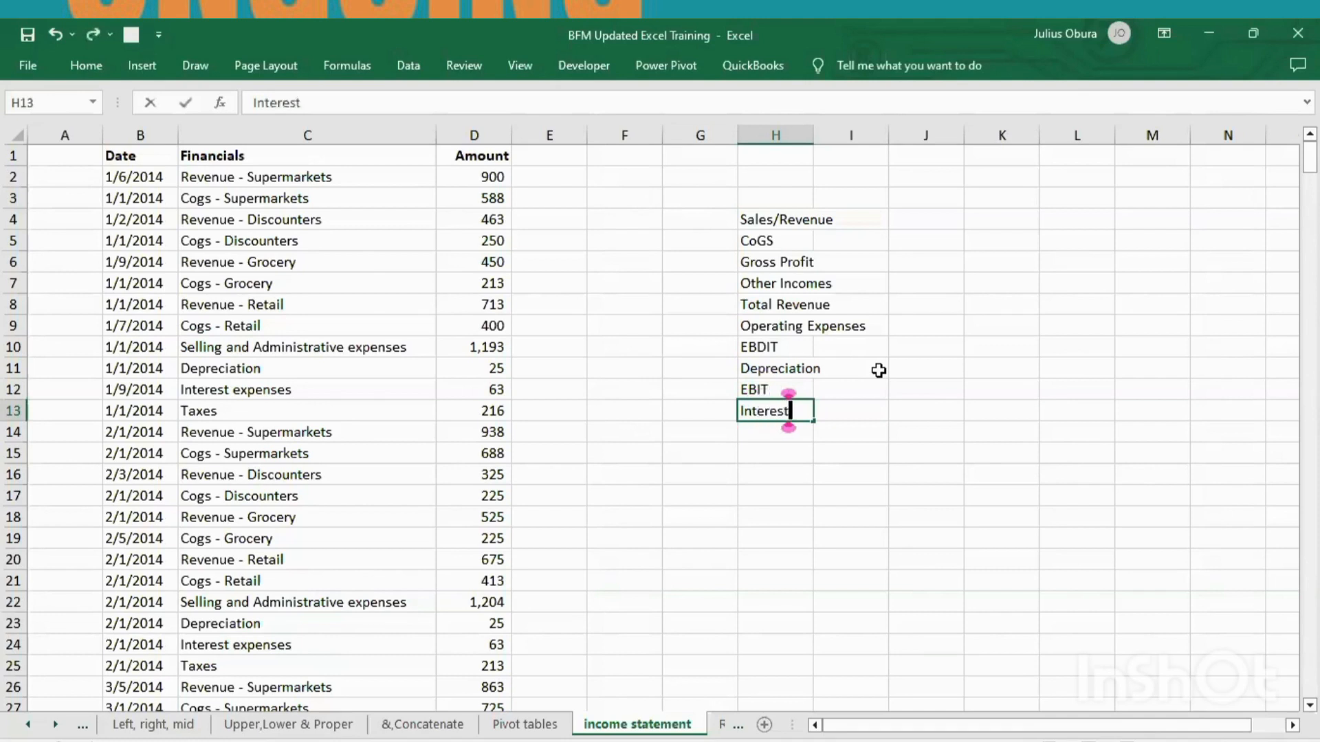
pyautogui.write(' ex')
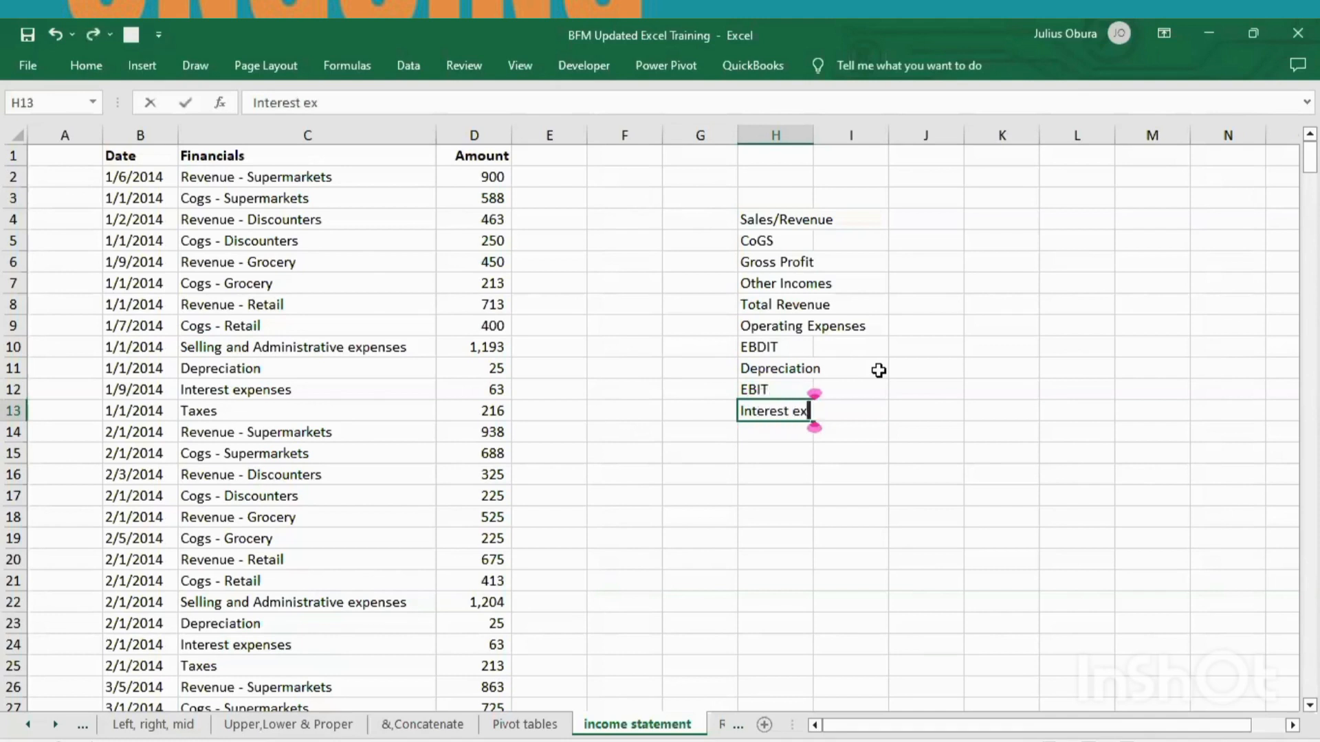
pyautogui.write('pense')
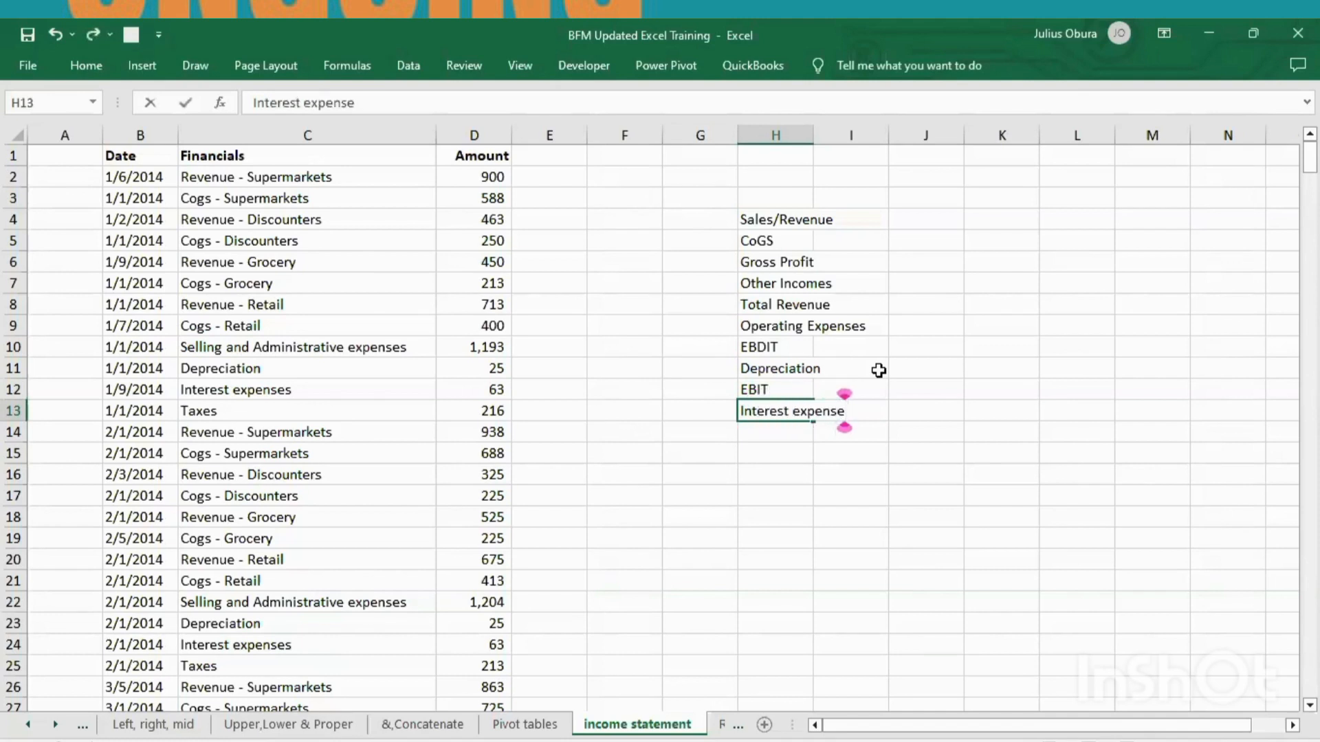
pyautogui.write('/Fi')
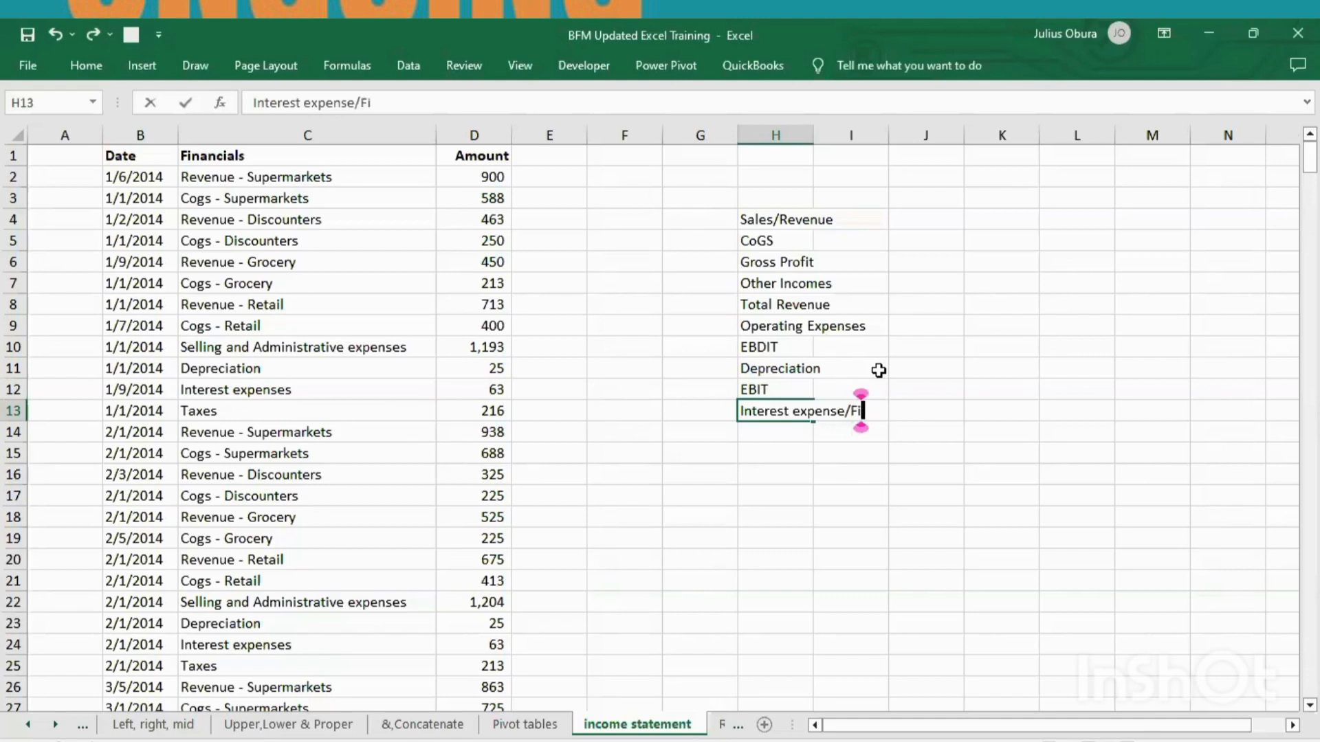
pyautogui.write('nance co')
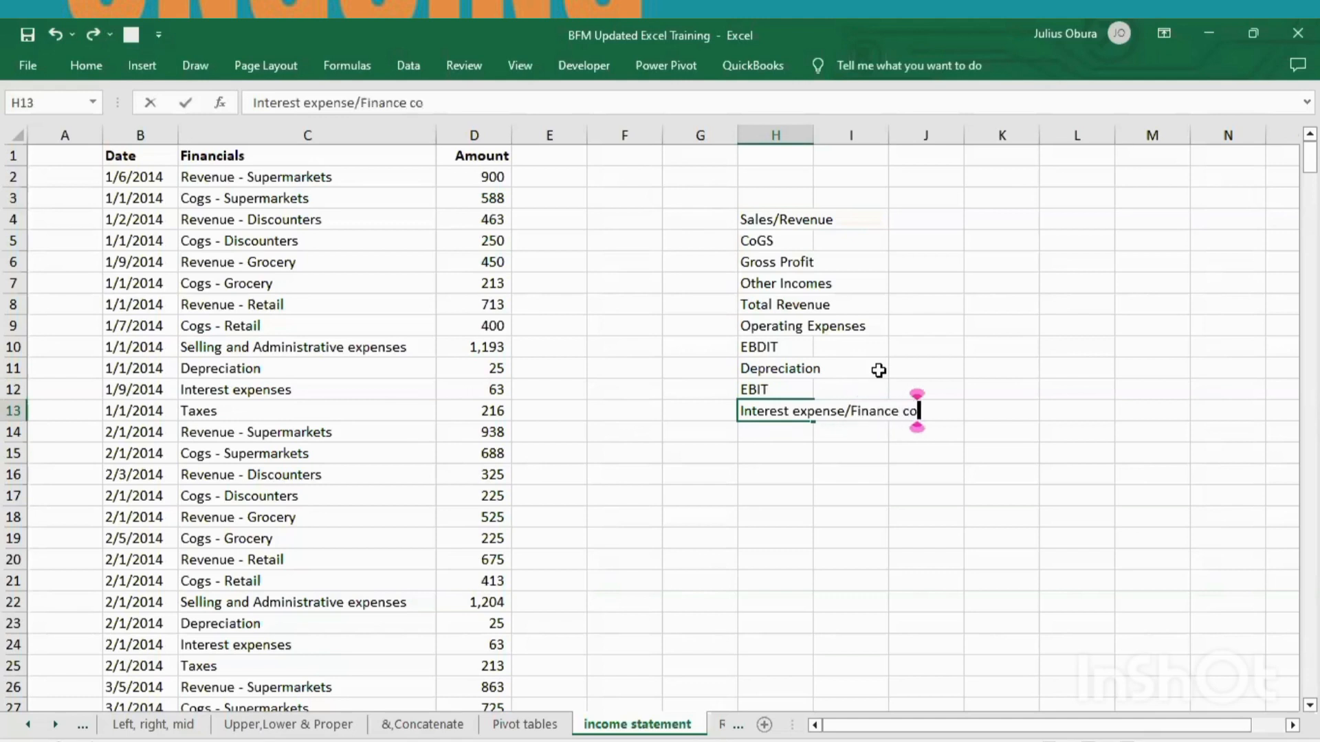
pyautogui.write('sts')
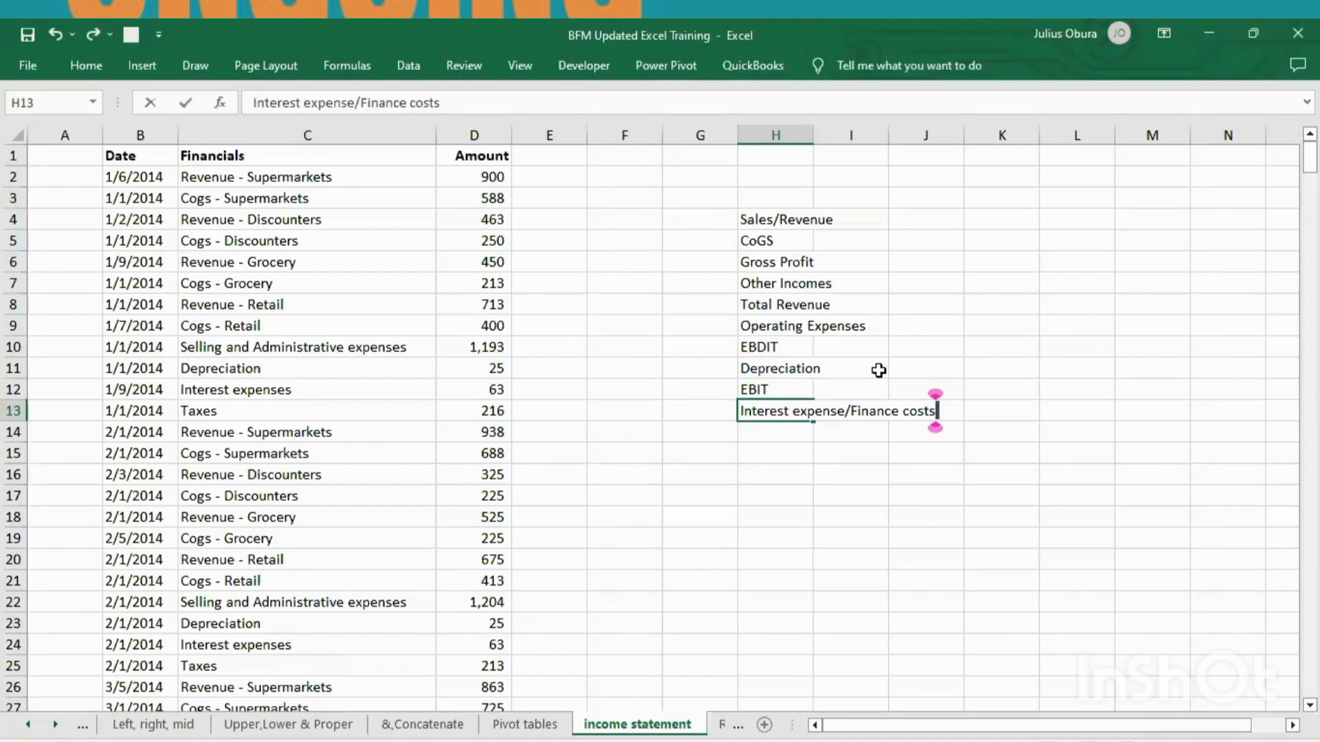
pyautogui.press('Return')
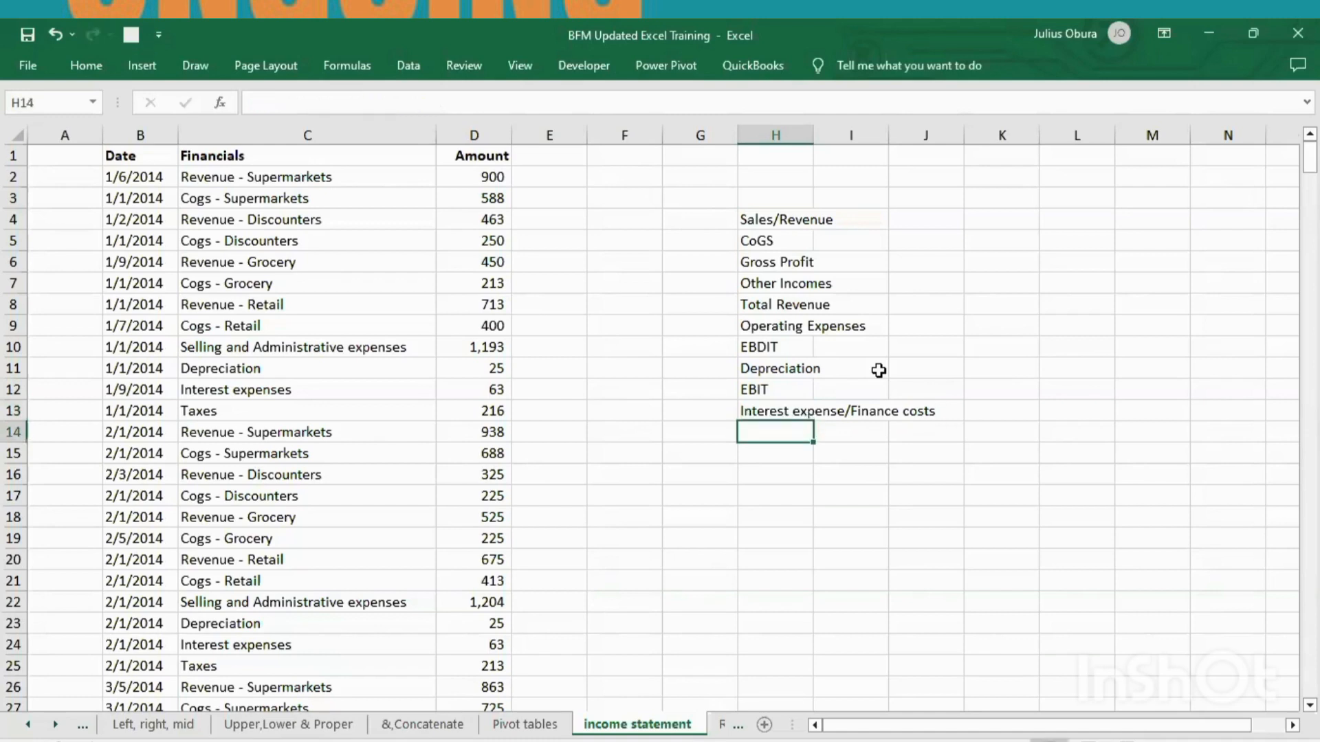
# Enter the label "EBT" in cell H14, below the interest expense line
pyautogui.write('Eb')
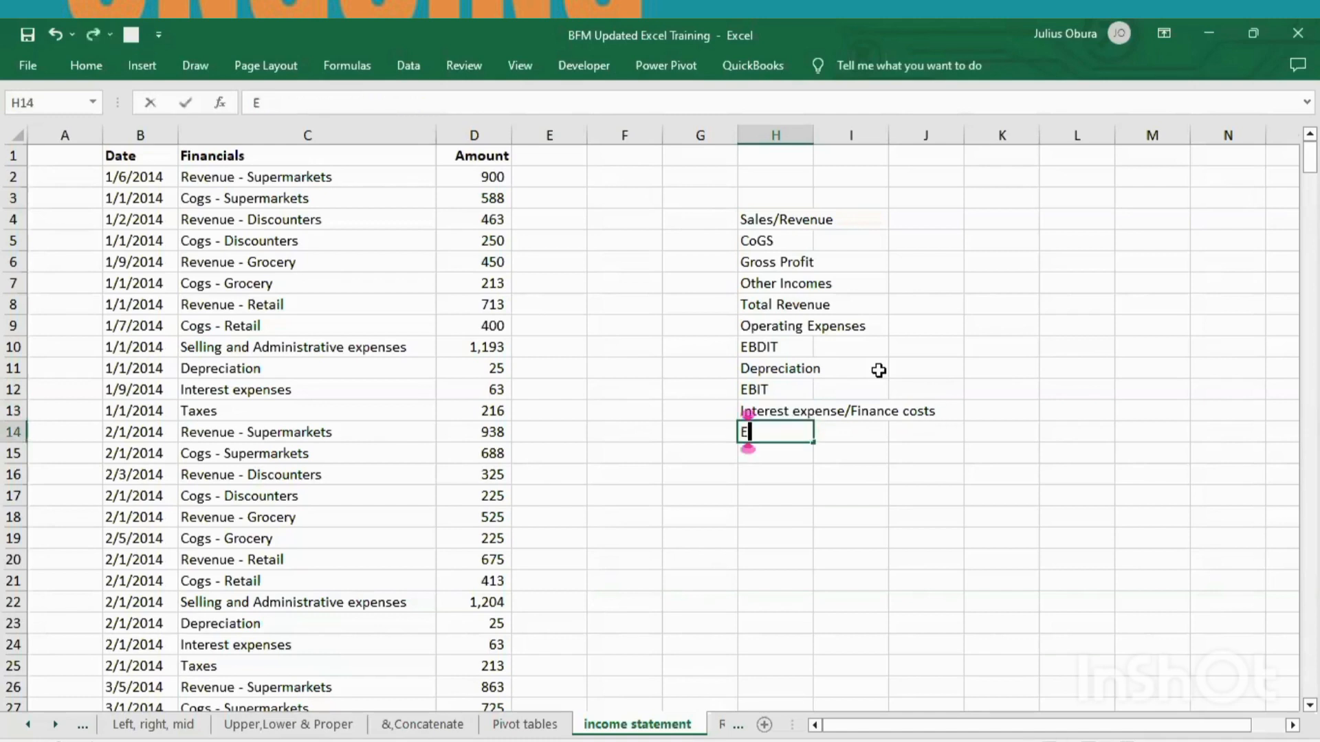
pyautogui.press('BackSpace')
pyautogui.press('BackSpace')
pyautogui.write('EBT')
pyautogui.press('Return')
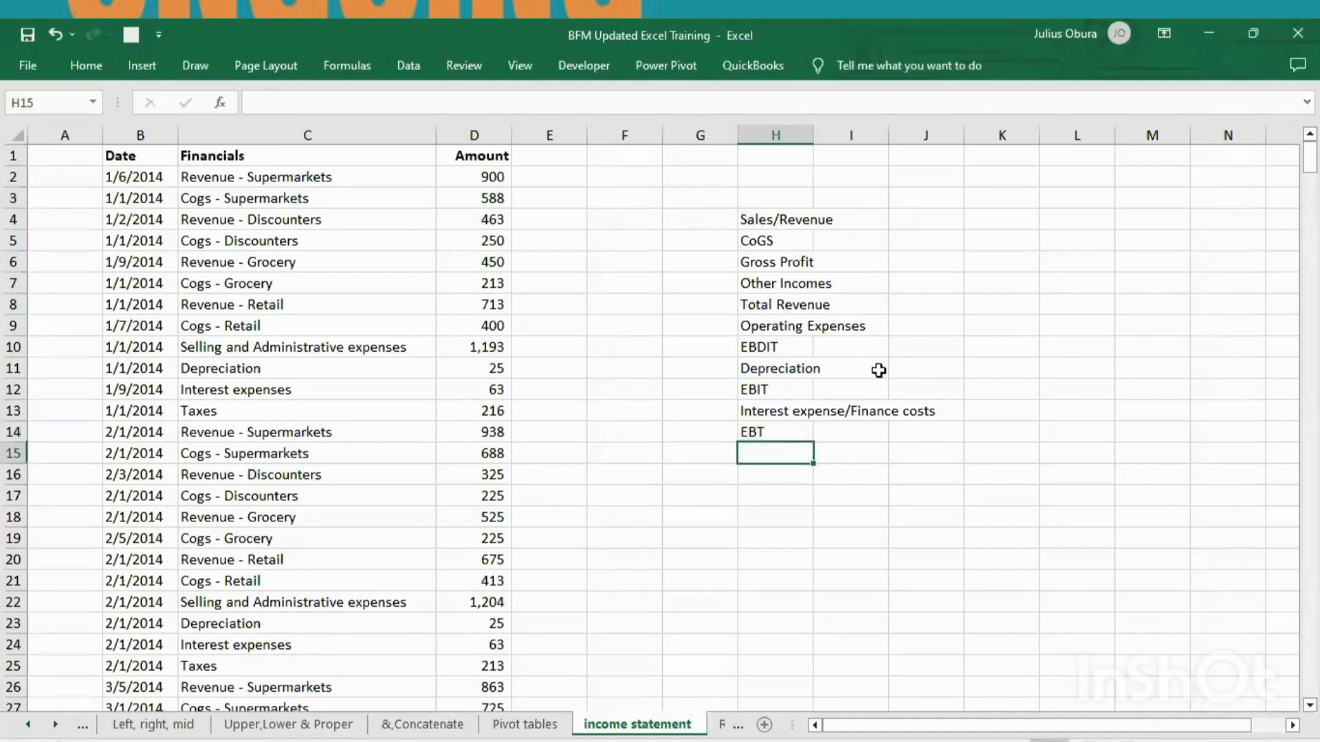
# Enter the labels "Tax expense" in cell H15 and "Net Profit" in cell H16 to finish the list of line items
pyautogui.write('Tax ex')
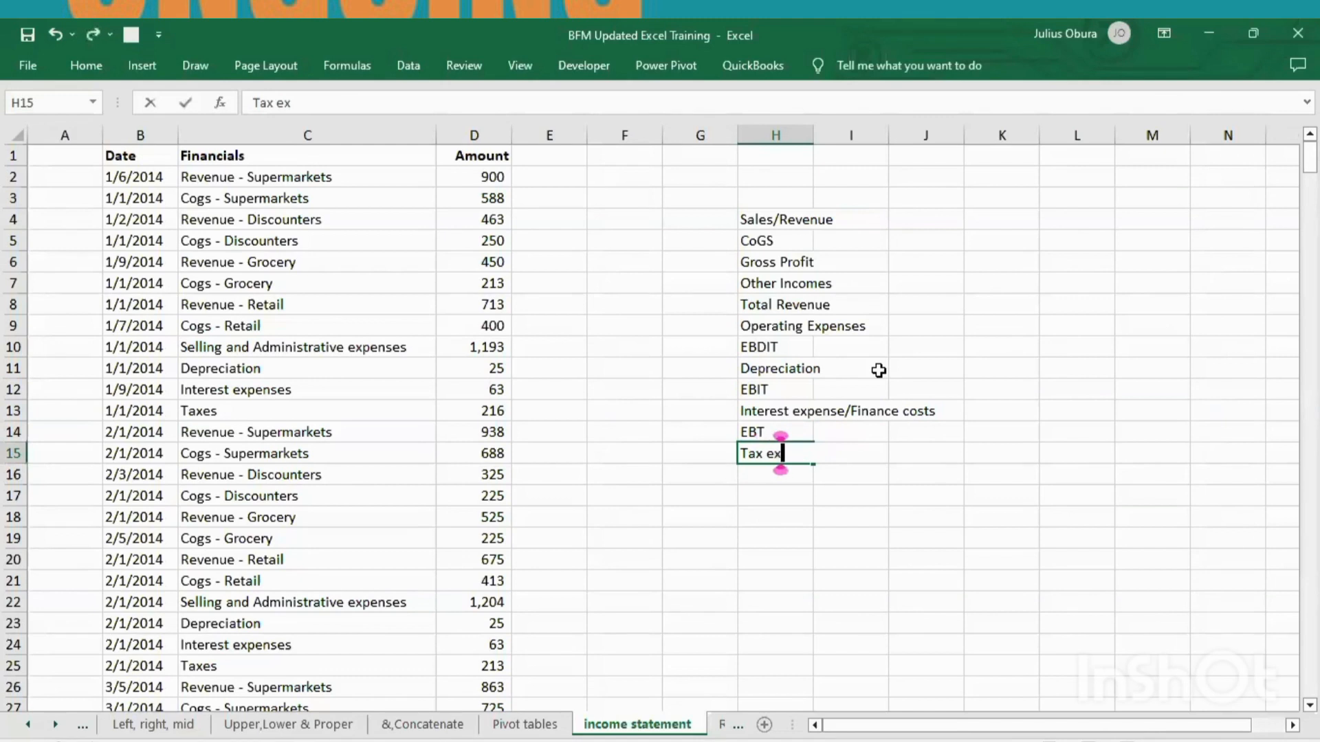
pyautogui.write('pense')
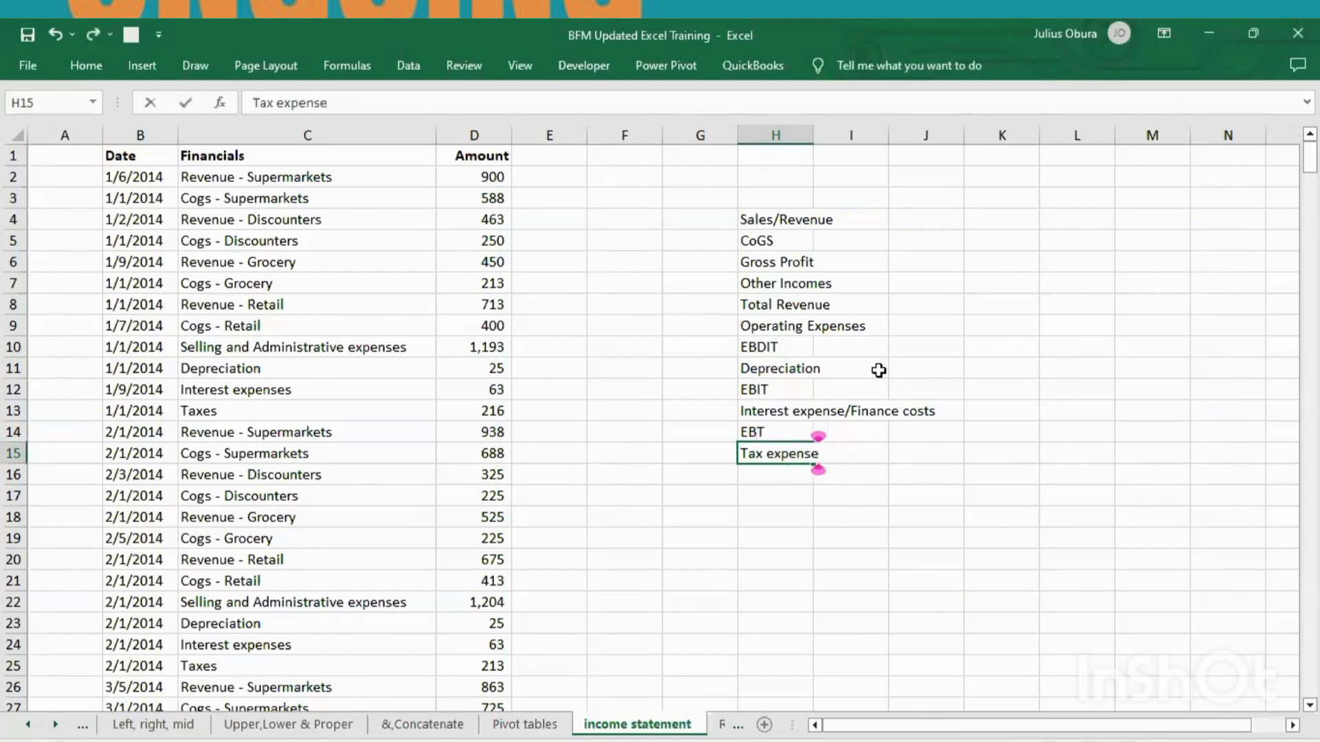
pyautogui.press('Return')
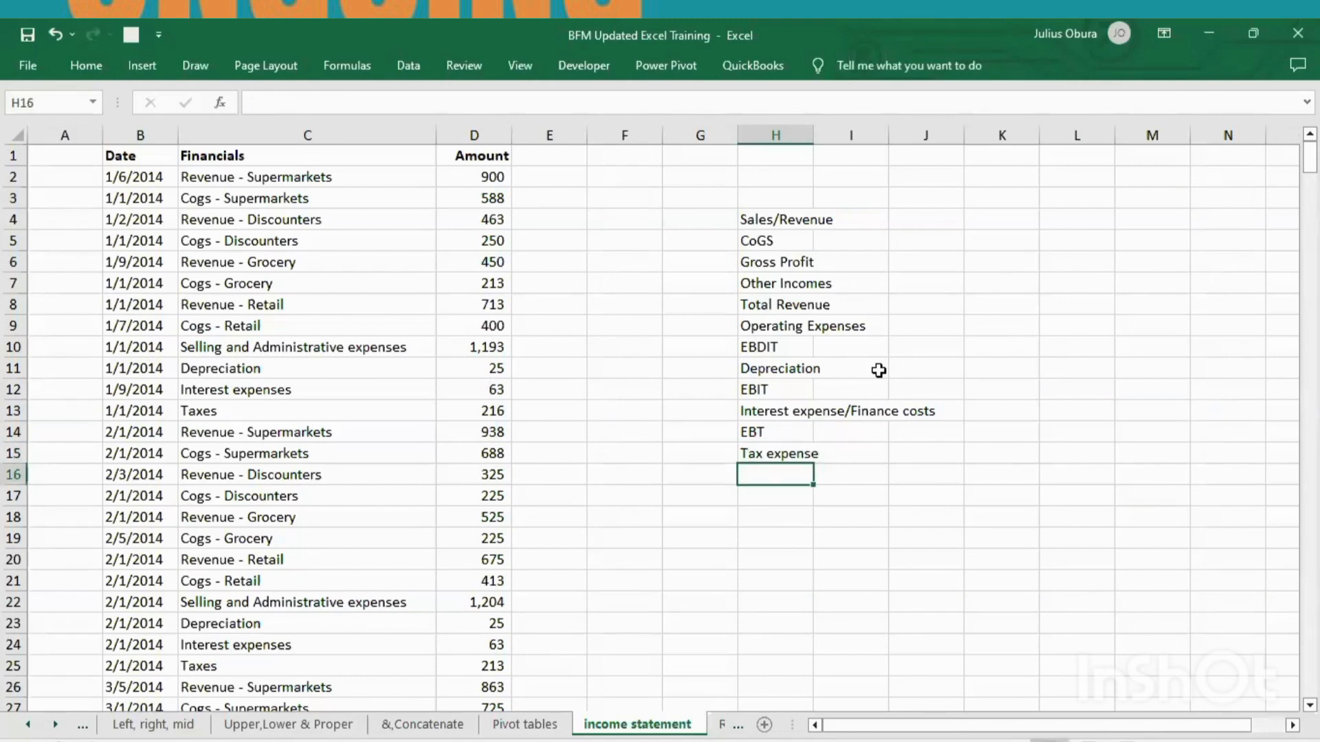
pyautogui.write('Net ')
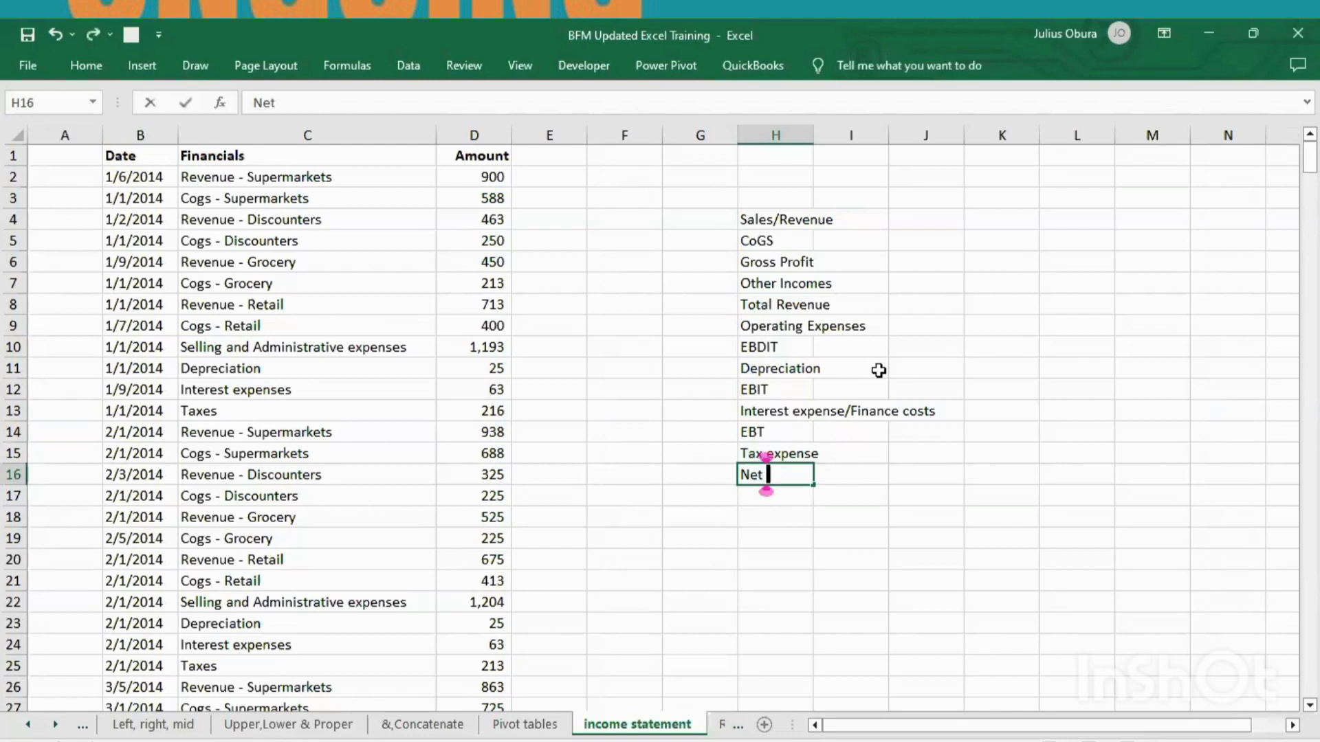
pyautogui.write('Profit')
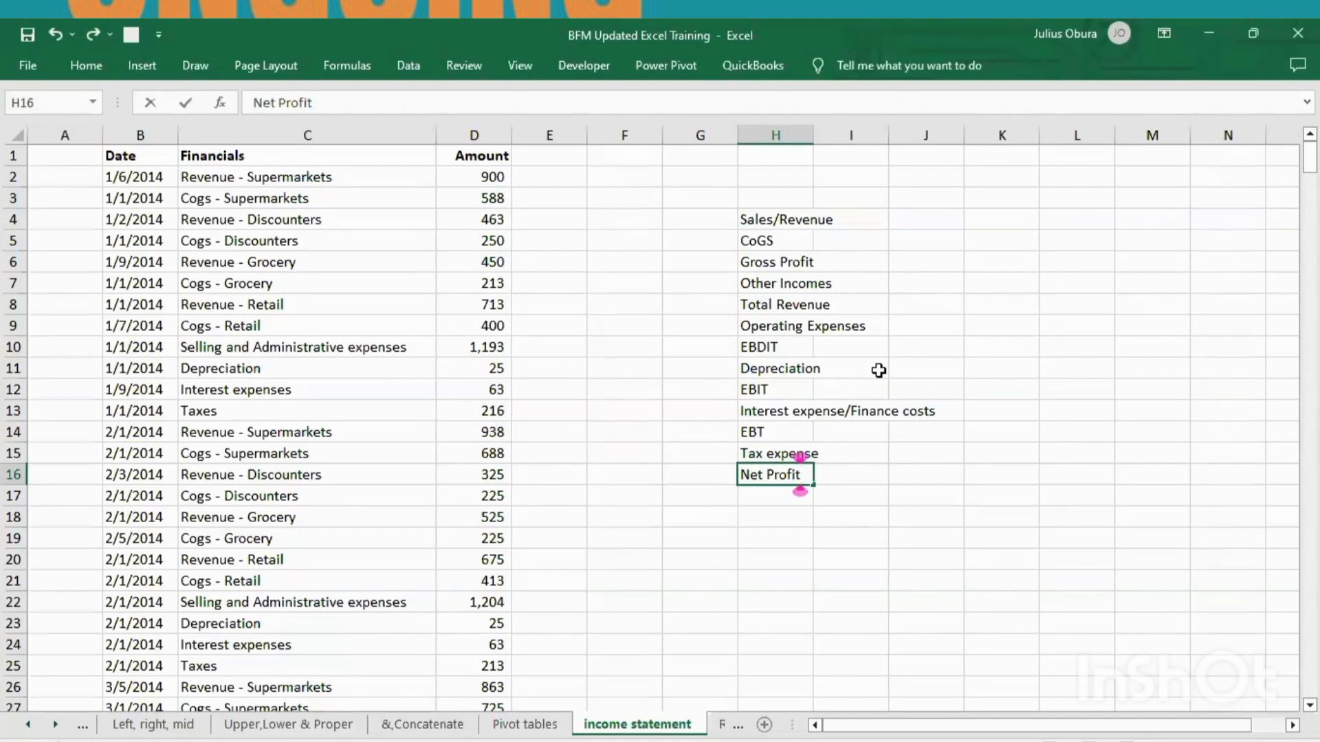
pyautogui.moveTo(774, 218); pyautogui.dragTo(754, 468)
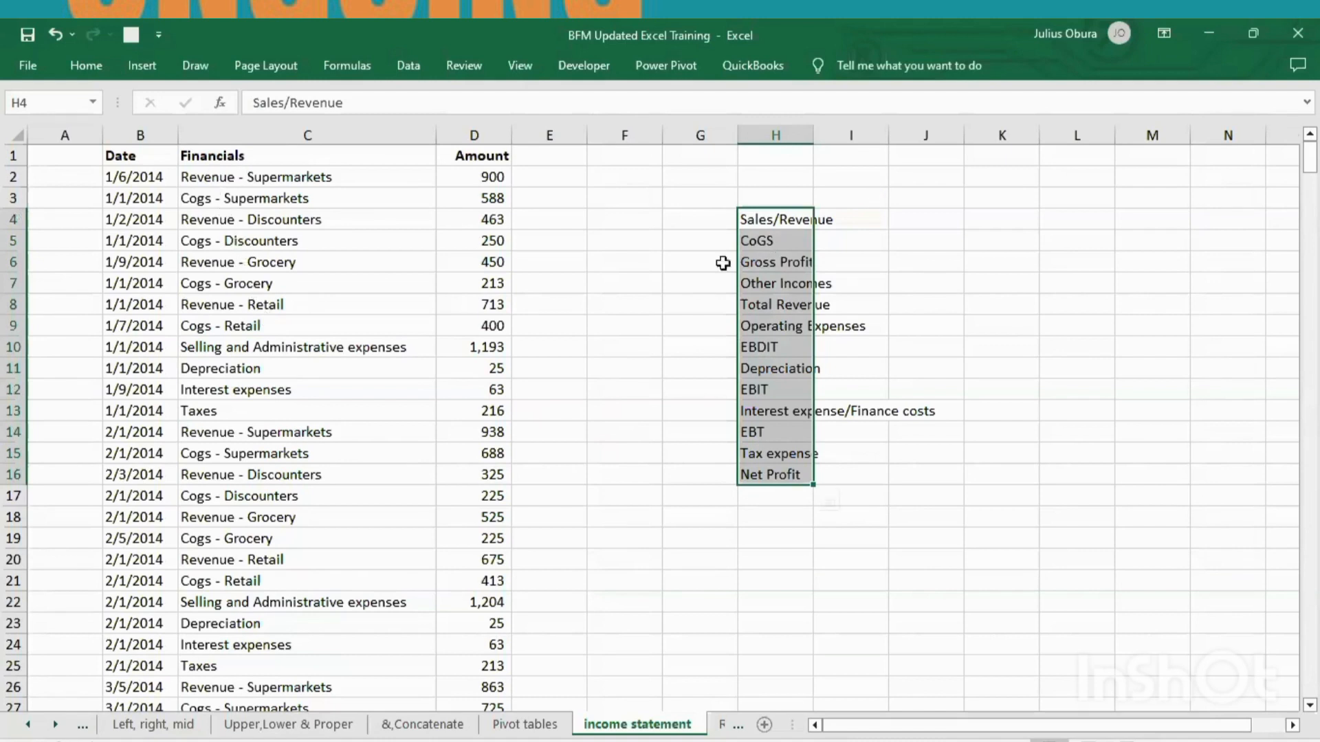
pyautogui.click(917, 219)
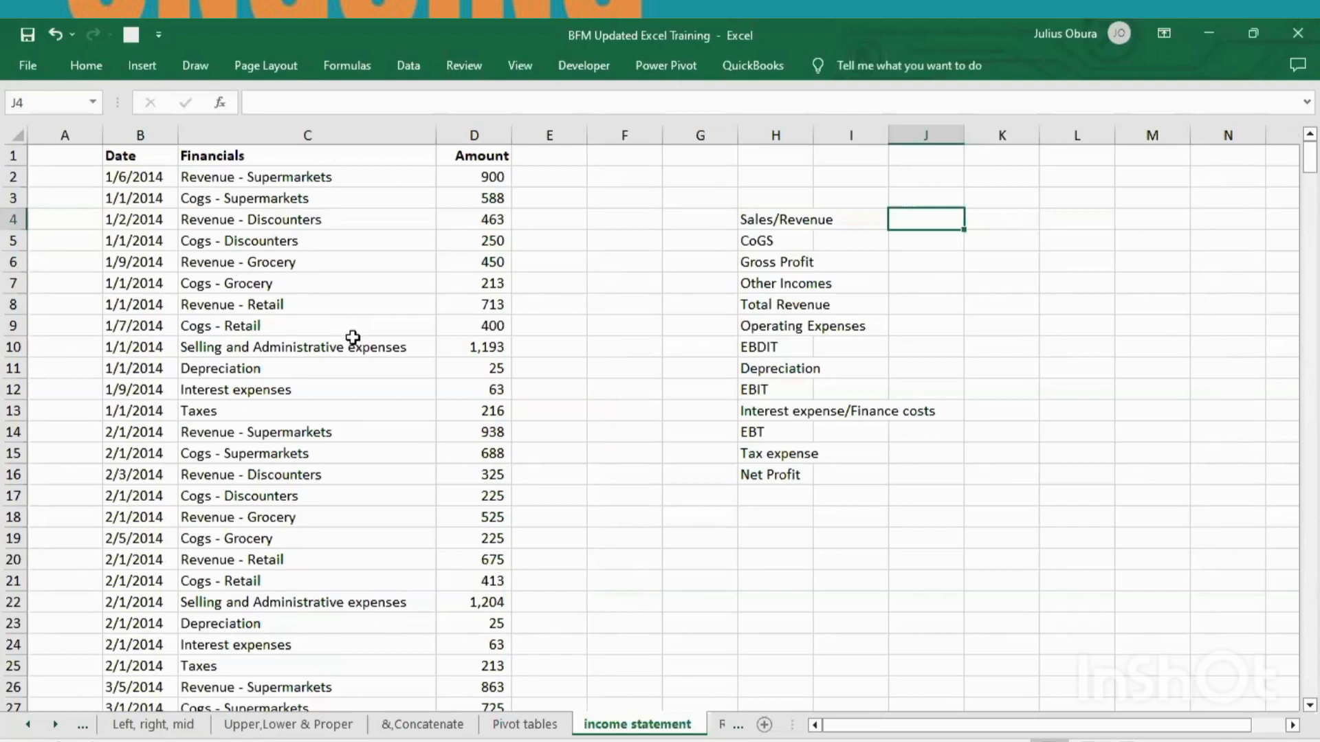
# Add the column header "Mapping" in cell E1, next to the Amount header
pyautogui.click(255, 285)
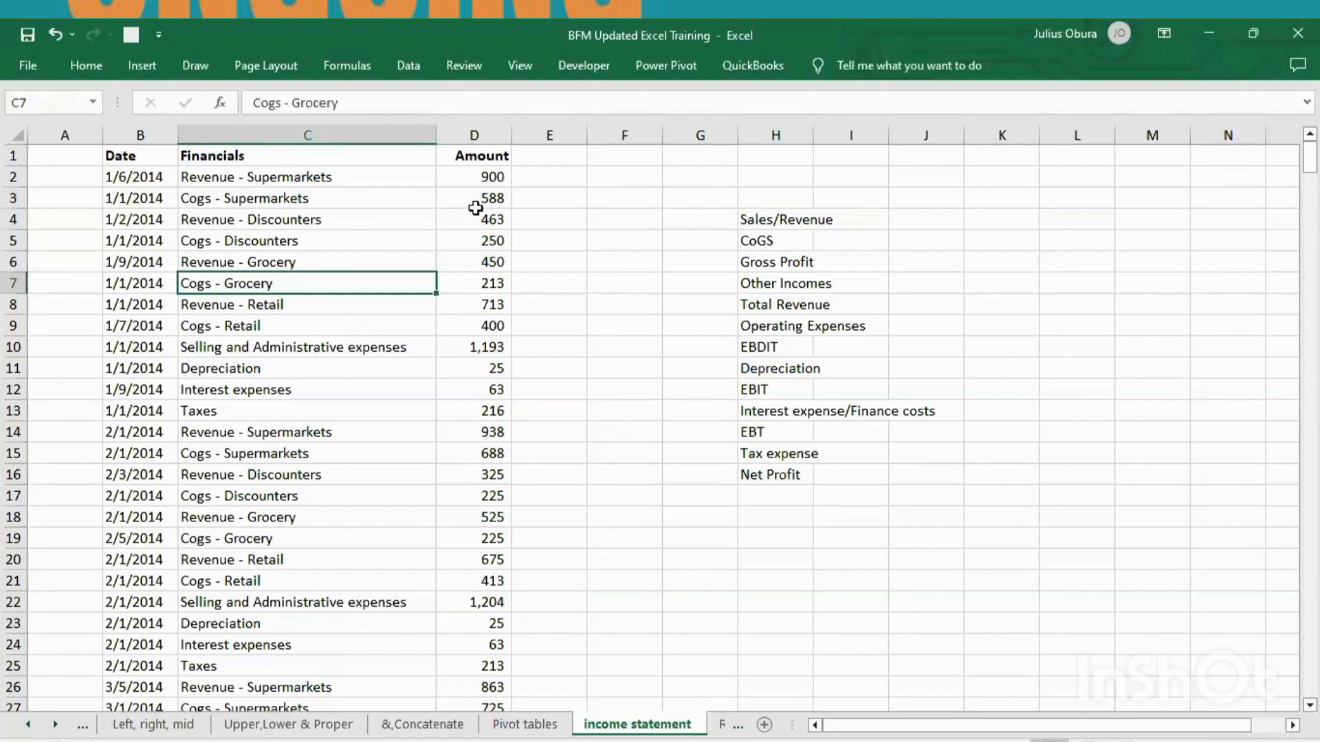
pyautogui.click(537, 157)
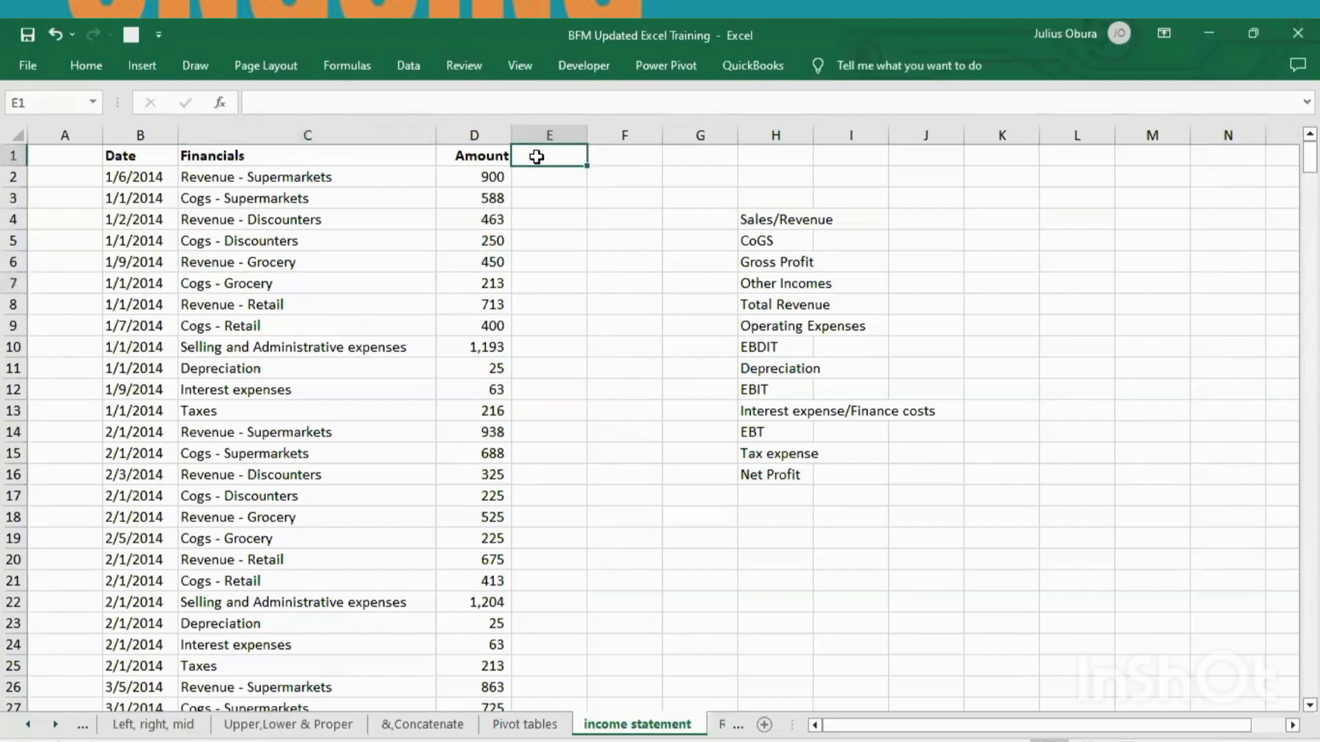
pyautogui.write('Mapping')
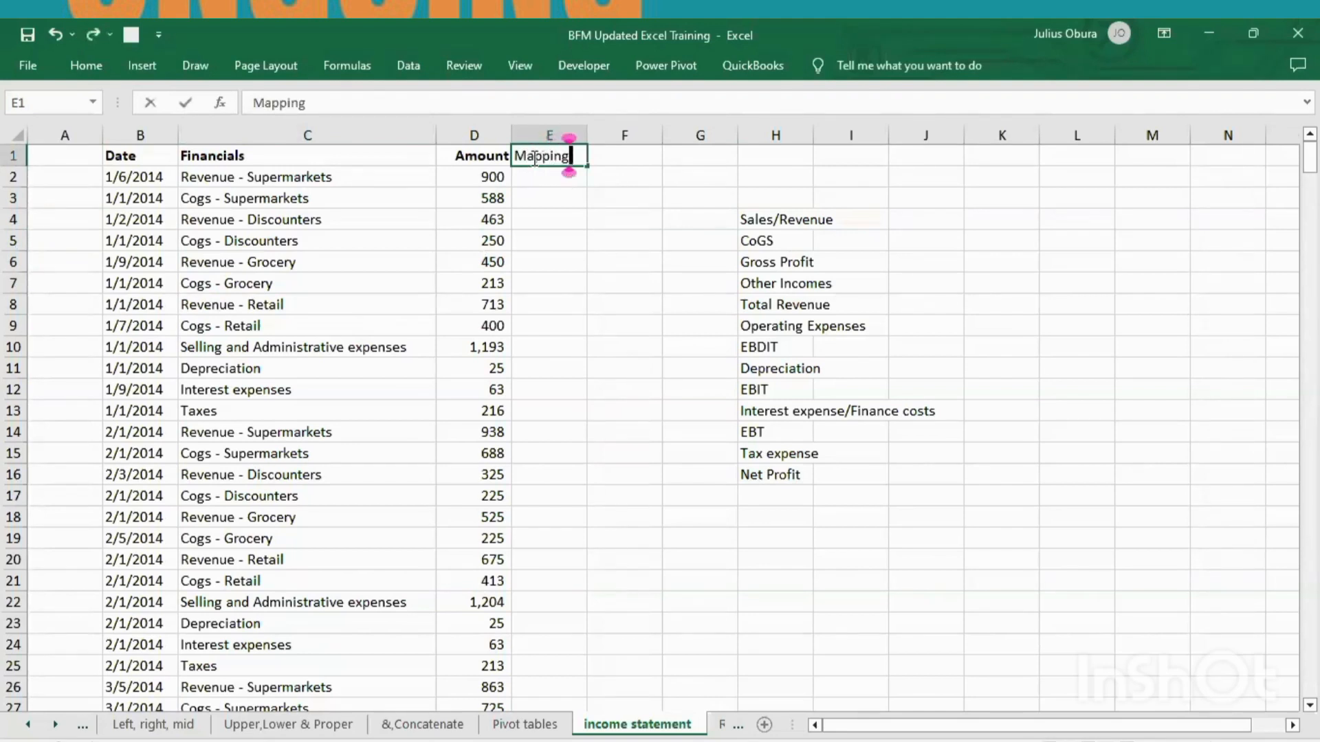
pyautogui.click(544, 196)
# Copy the formatting of the Amount header in D1 onto the Mapping header in E1 with Format Painter
pyautogui.click(480, 158)
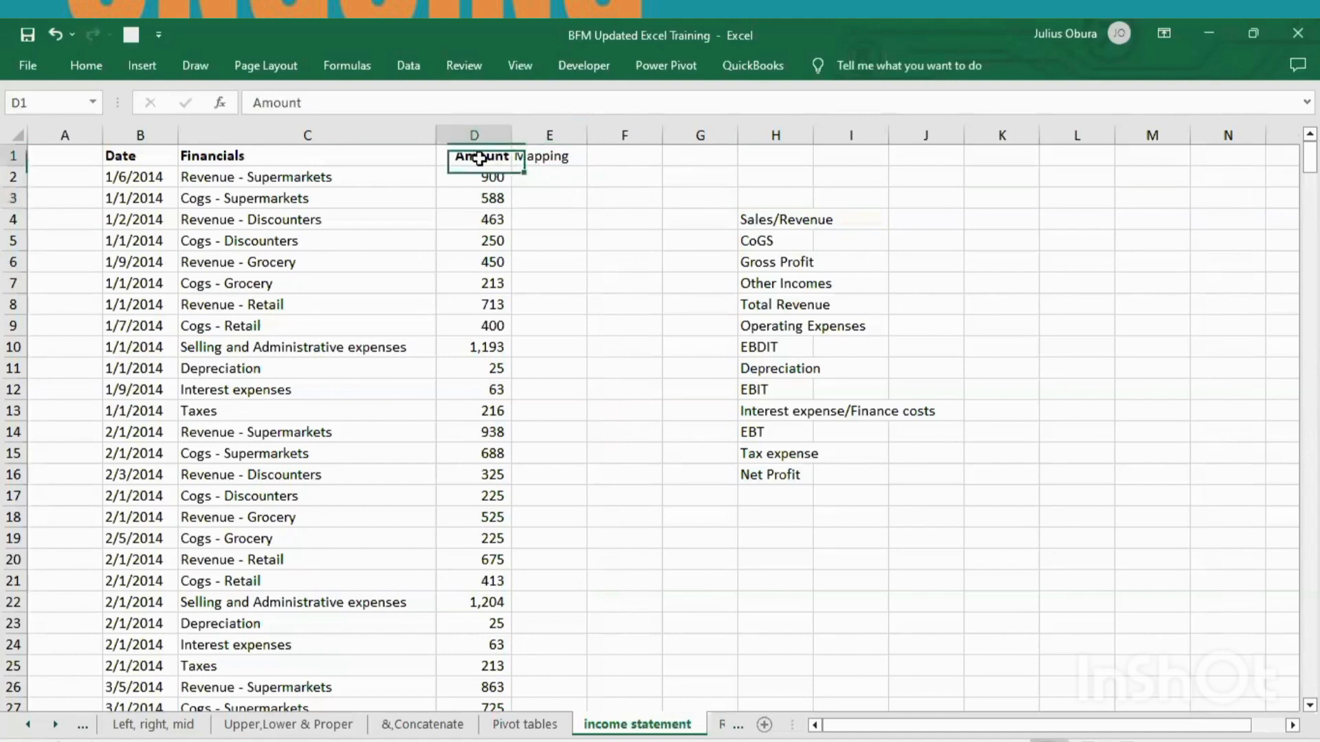
pyautogui.click(76, 72)
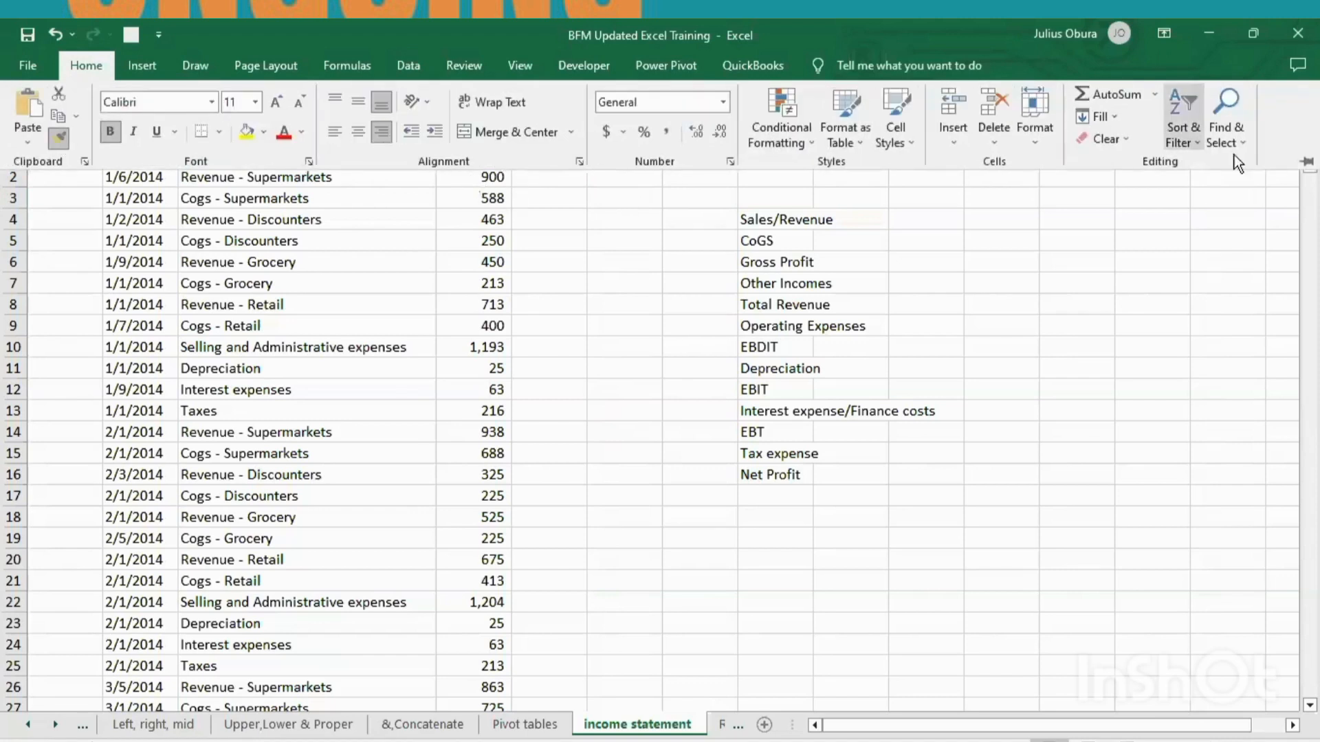
pyautogui.click(606, 216)
pyautogui.click(543, 157)
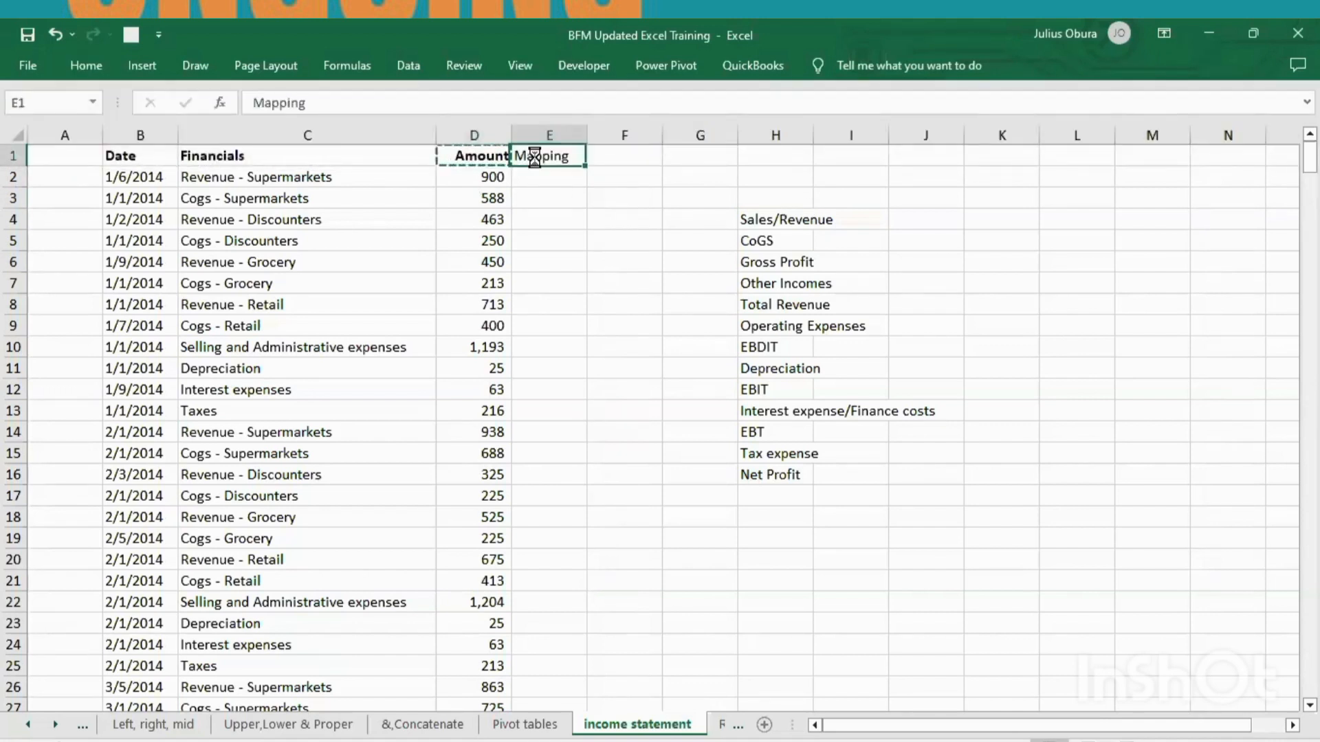
pyautogui.click(531, 220)
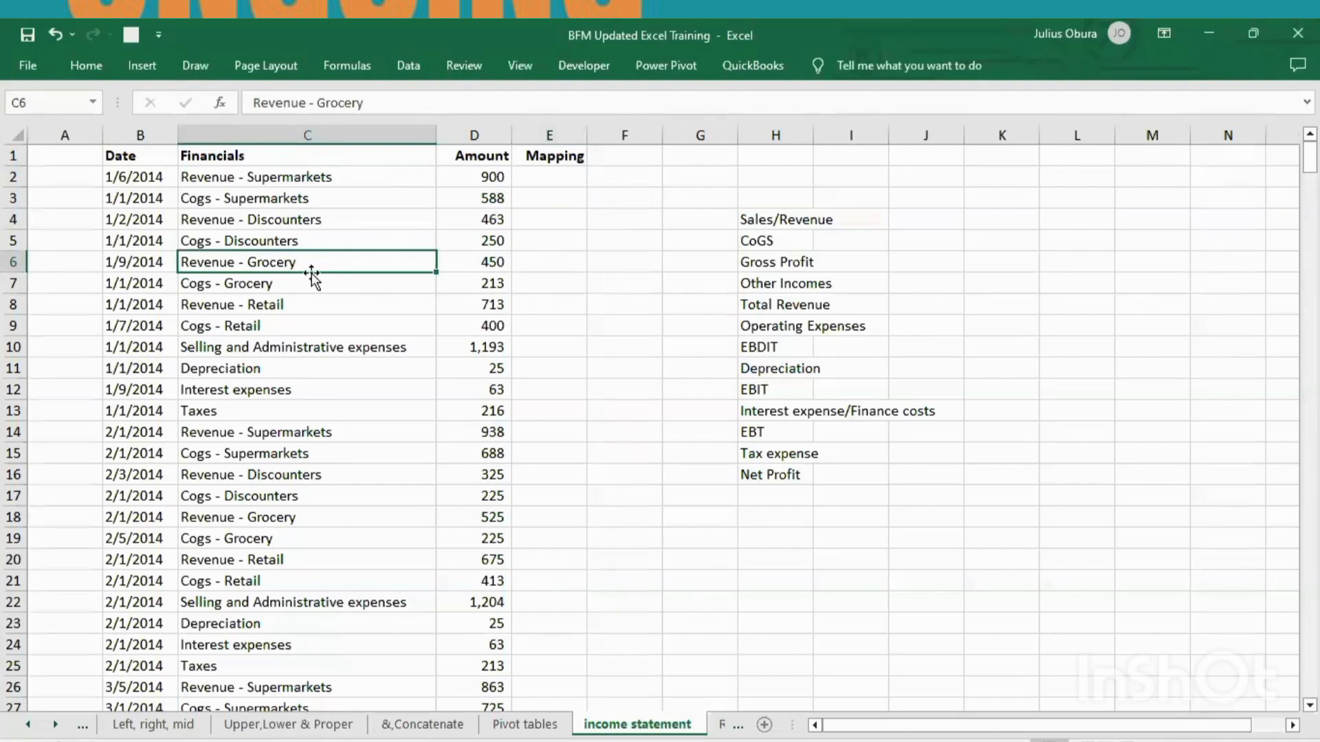
# Turn on filters for the data's header row and look through the categories in the Financials filter list
pyautogui.click(414, 64)
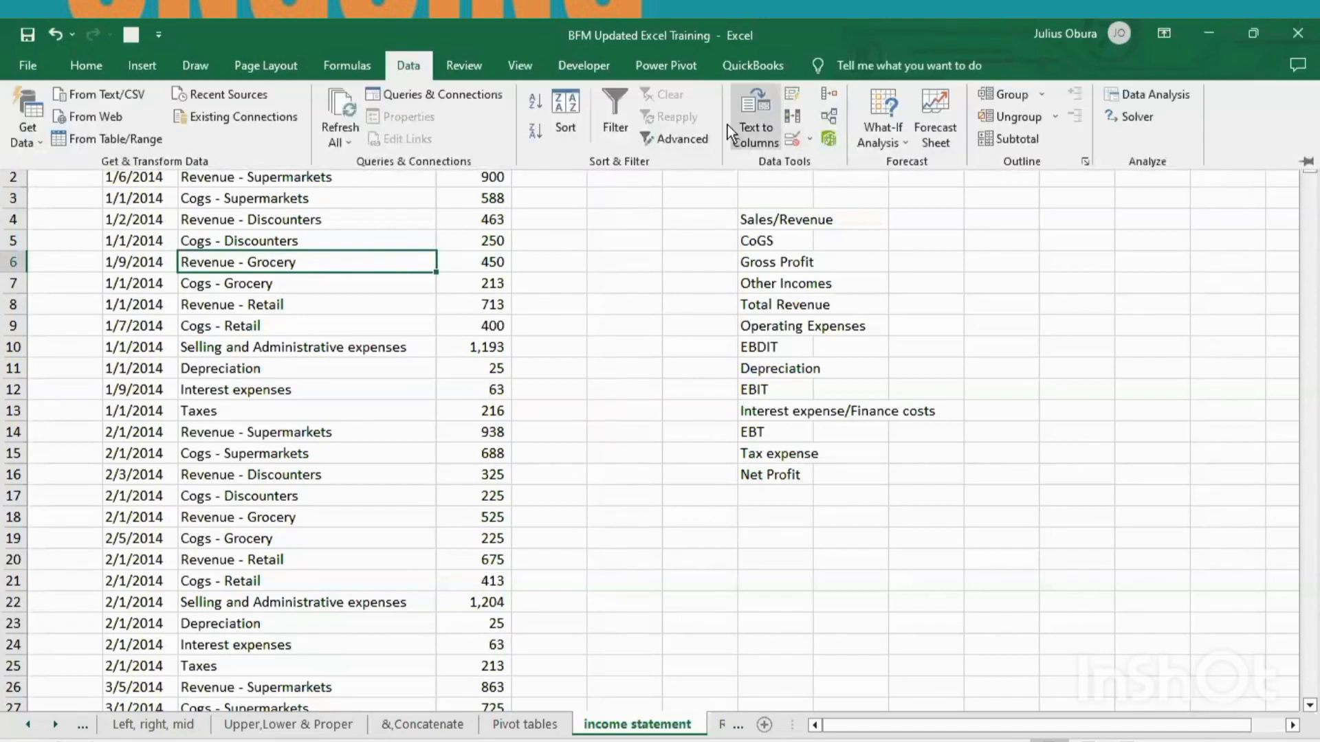
pyautogui.click(611, 92)
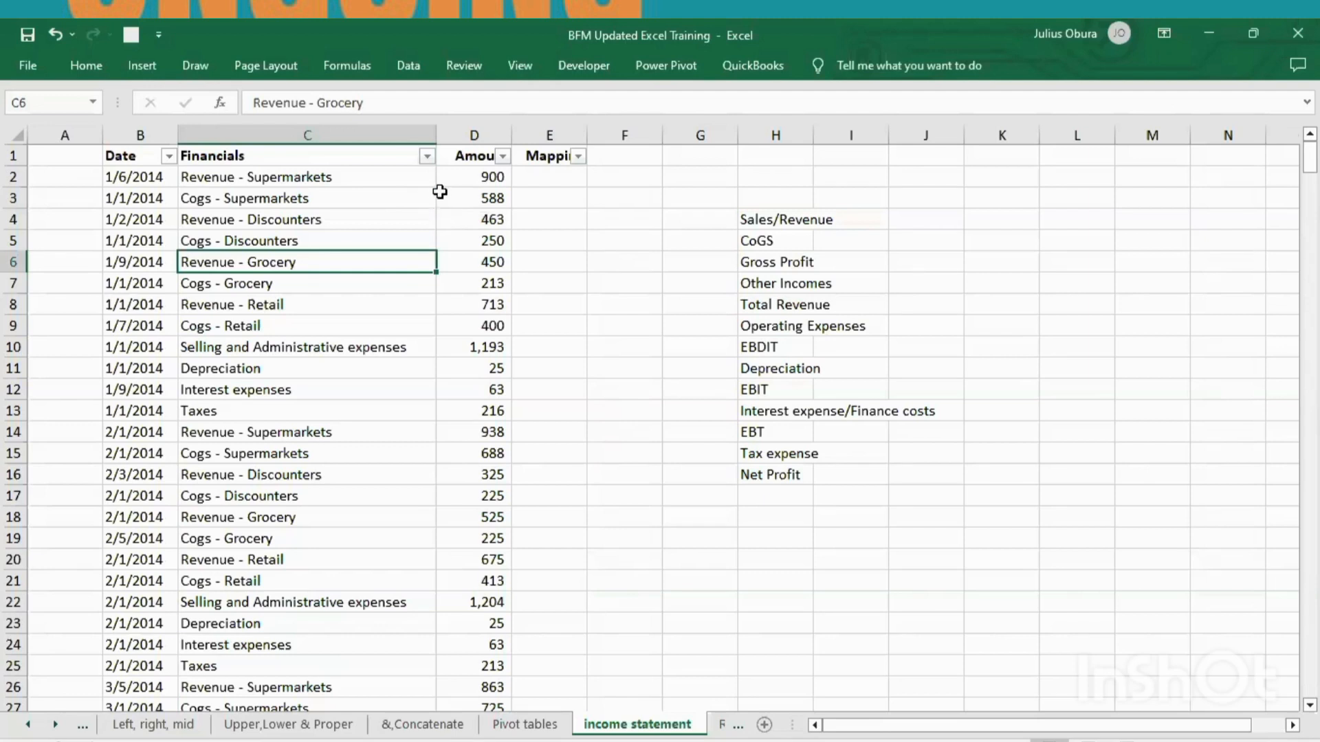
pyautogui.click(427, 158)
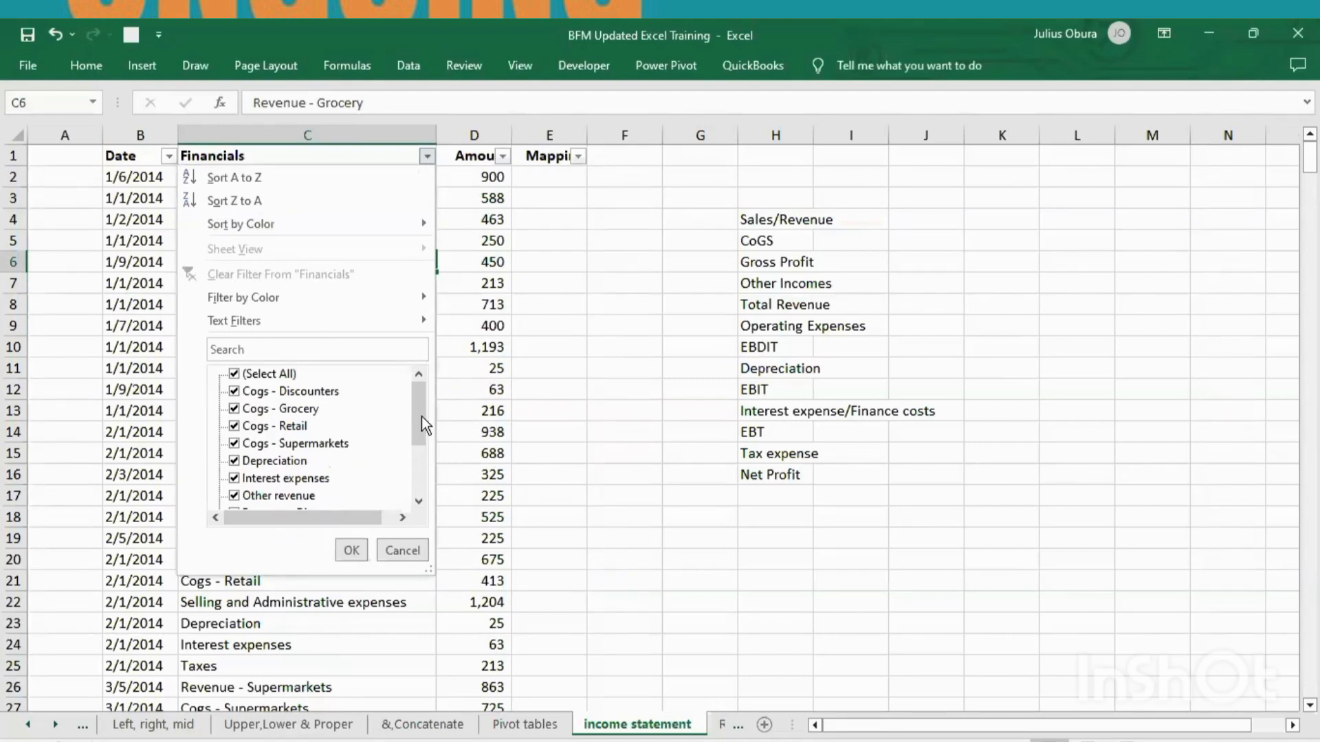
pyautogui.moveTo(421, 398); pyautogui.dragTo(416, 468)
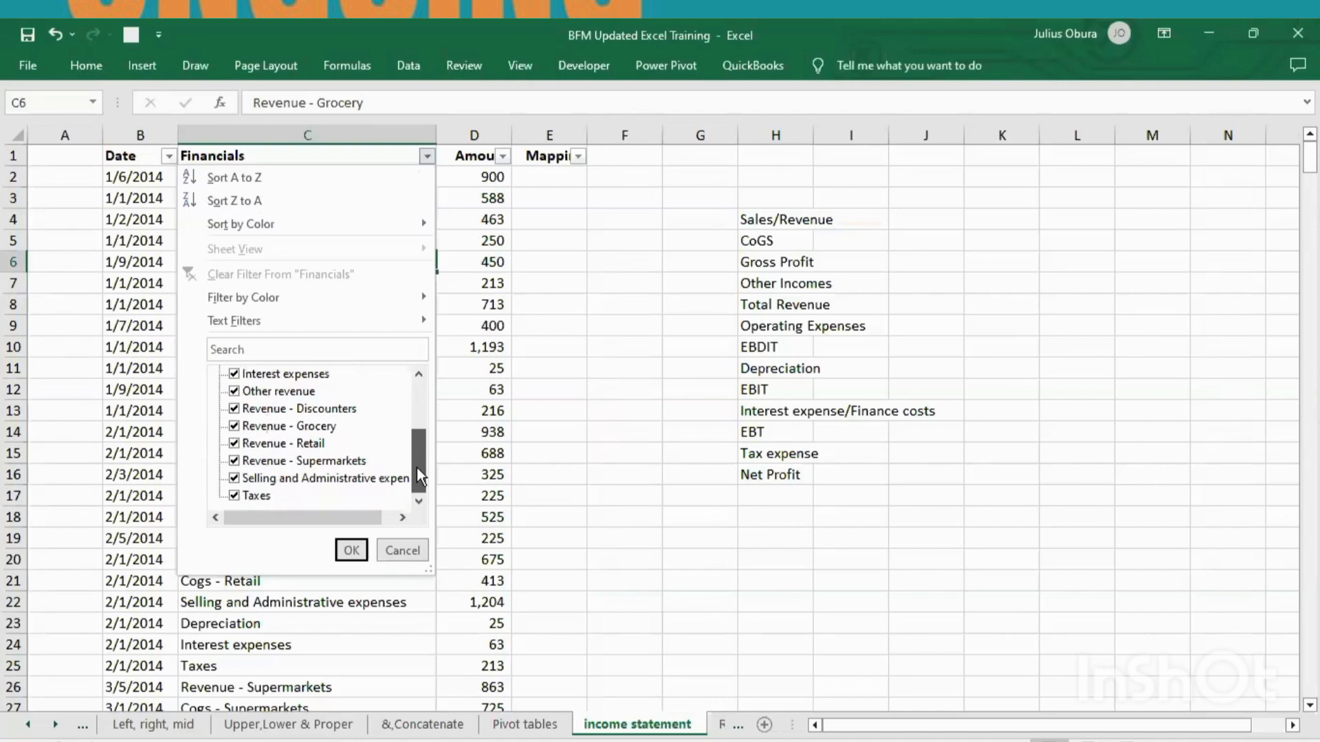
pyautogui.moveTo(414, 460); pyautogui.dragTo(409, 365)
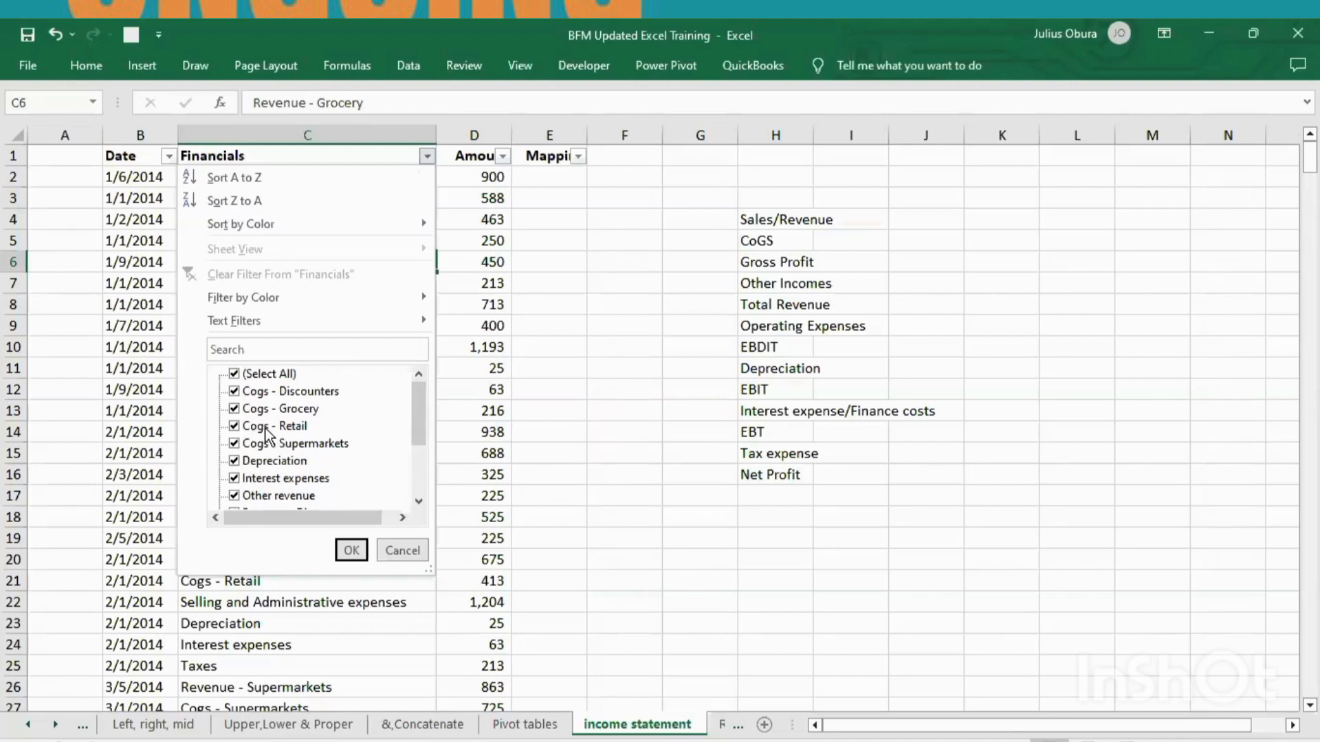
# Filter the Financials column, searching for "Revenue", to show only Revenue - Discounters, Grocery, Retail and Supermarkets, leaving out Other revenue
pyautogui.click(254, 377)
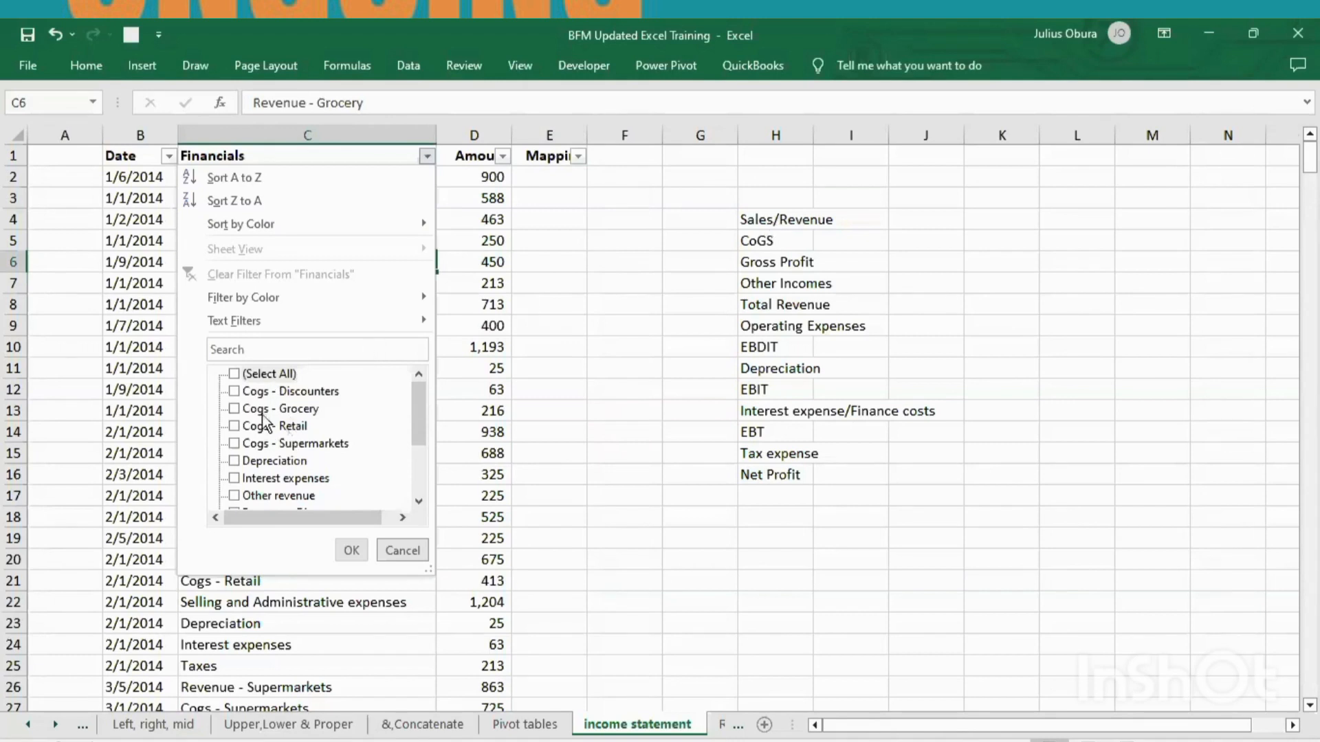
pyautogui.click(255, 353)
pyautogui.write('Re')
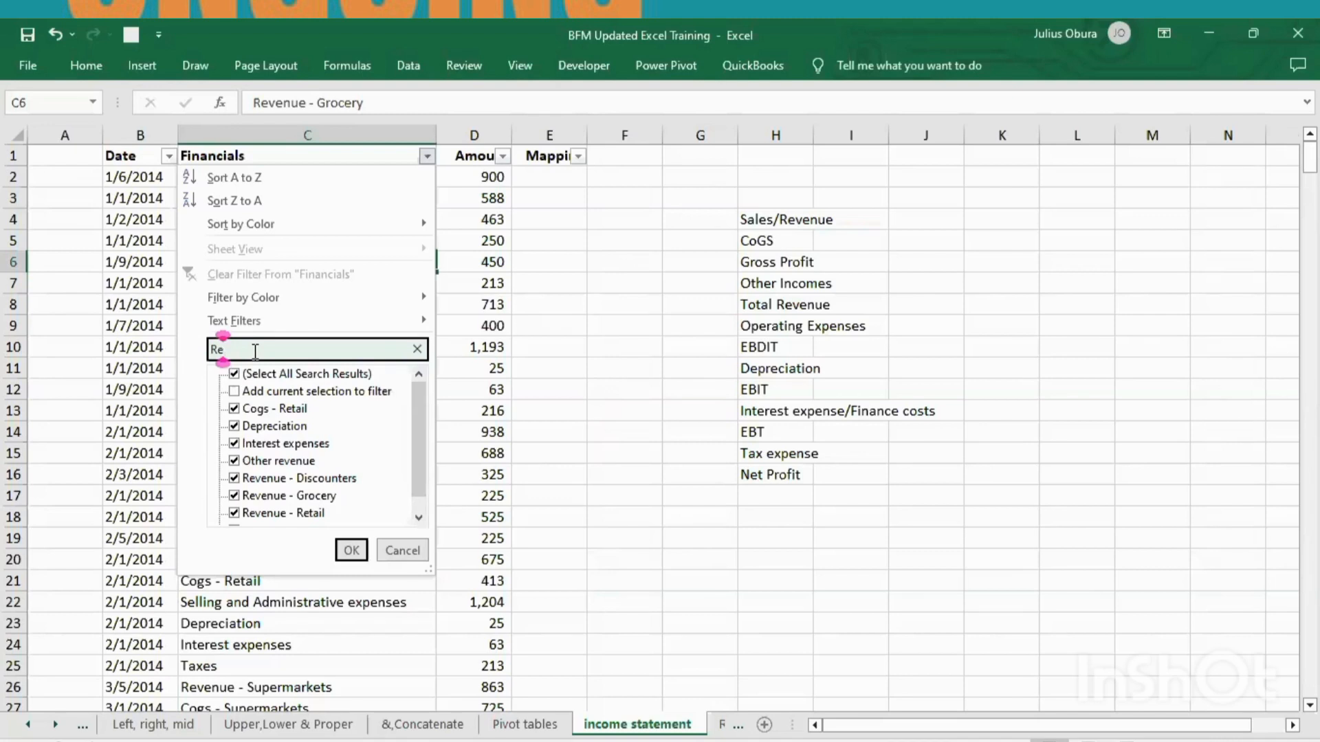
pyautogui.write('venue')
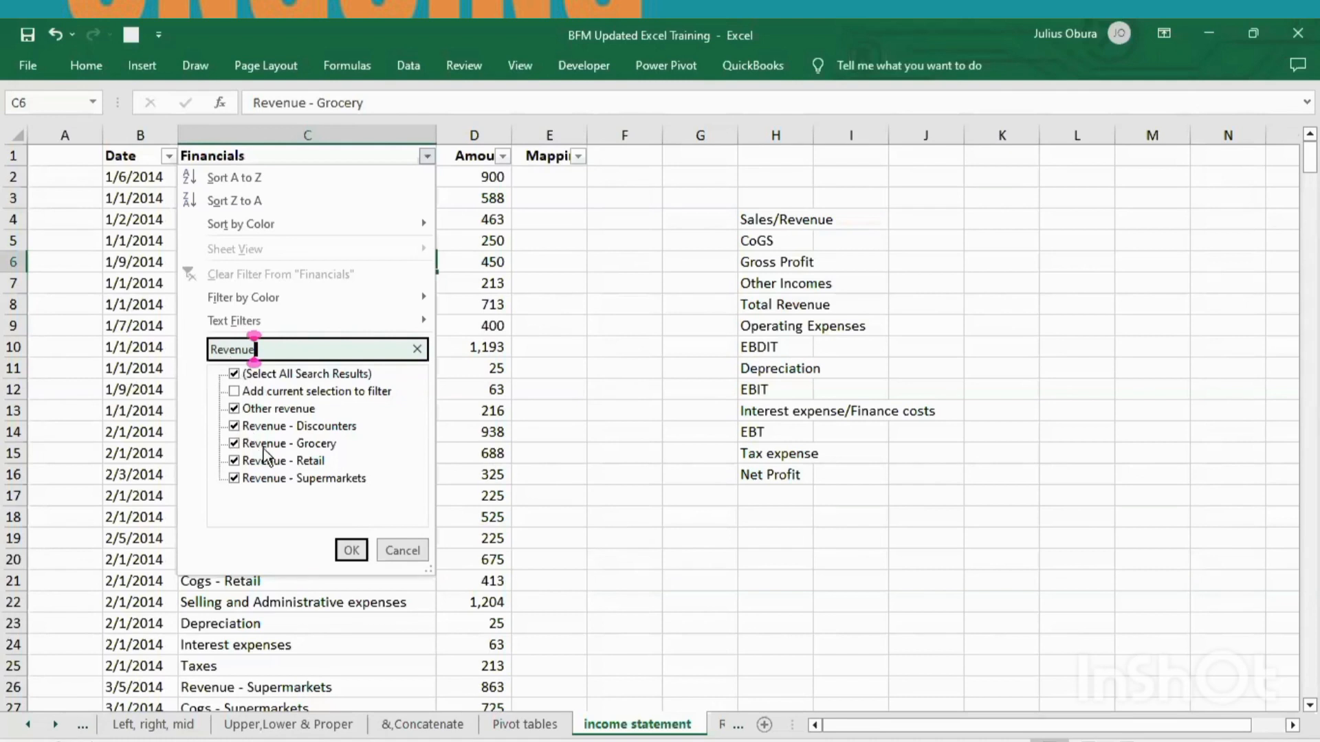
pyautogui.click(255, 374)
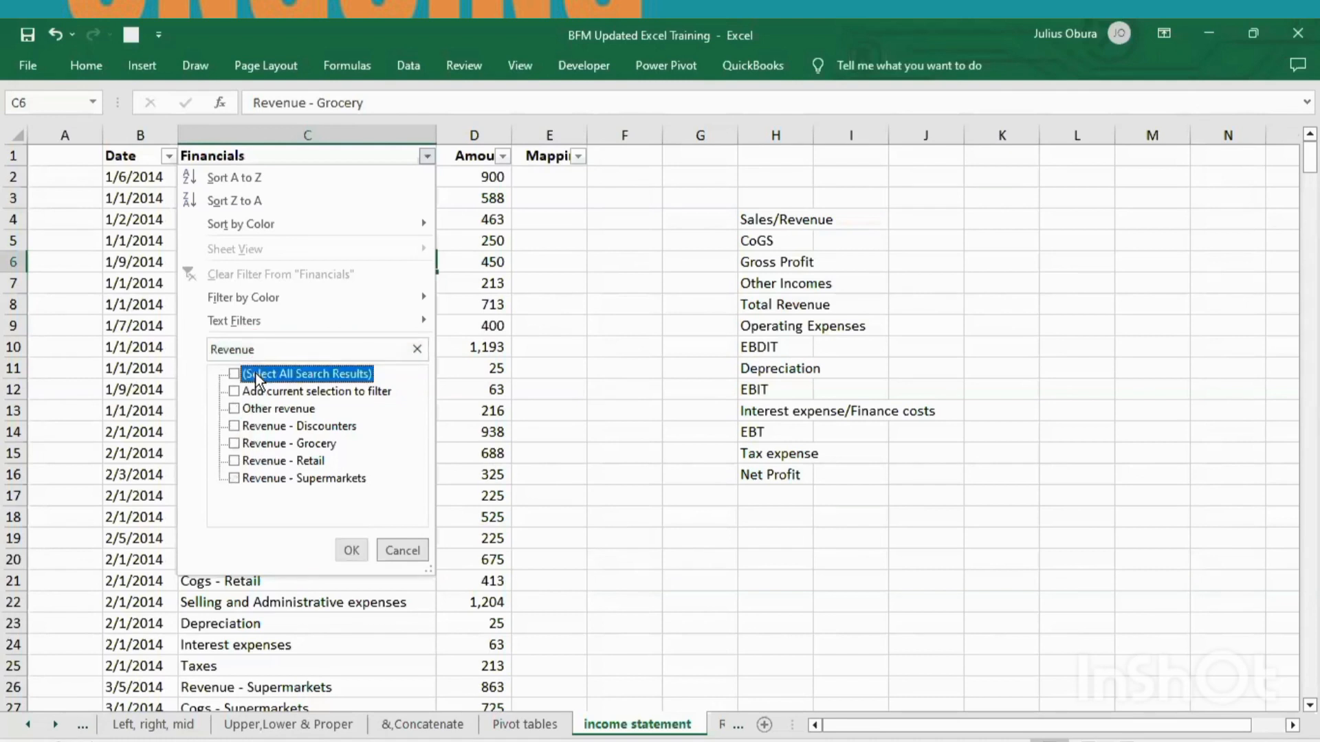
pyautogui.click(234, 410)
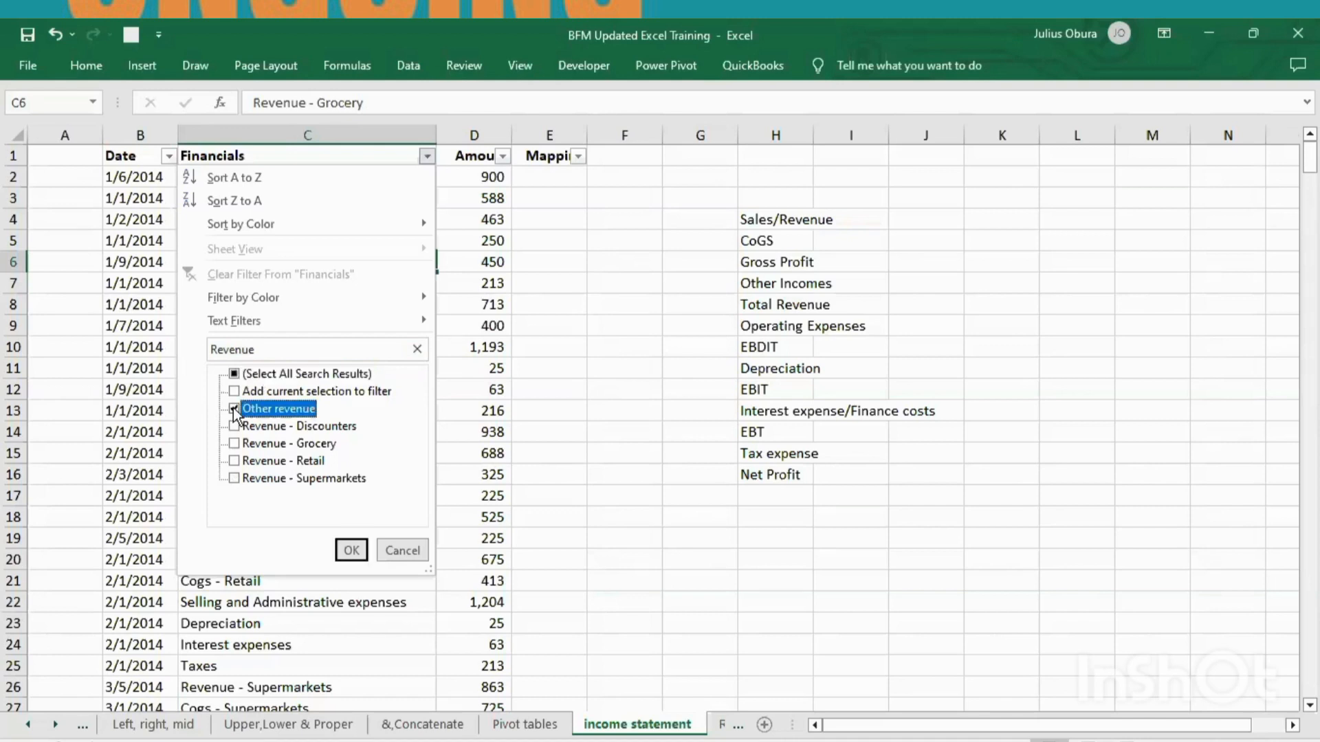
pyautogui.click(234, 409)
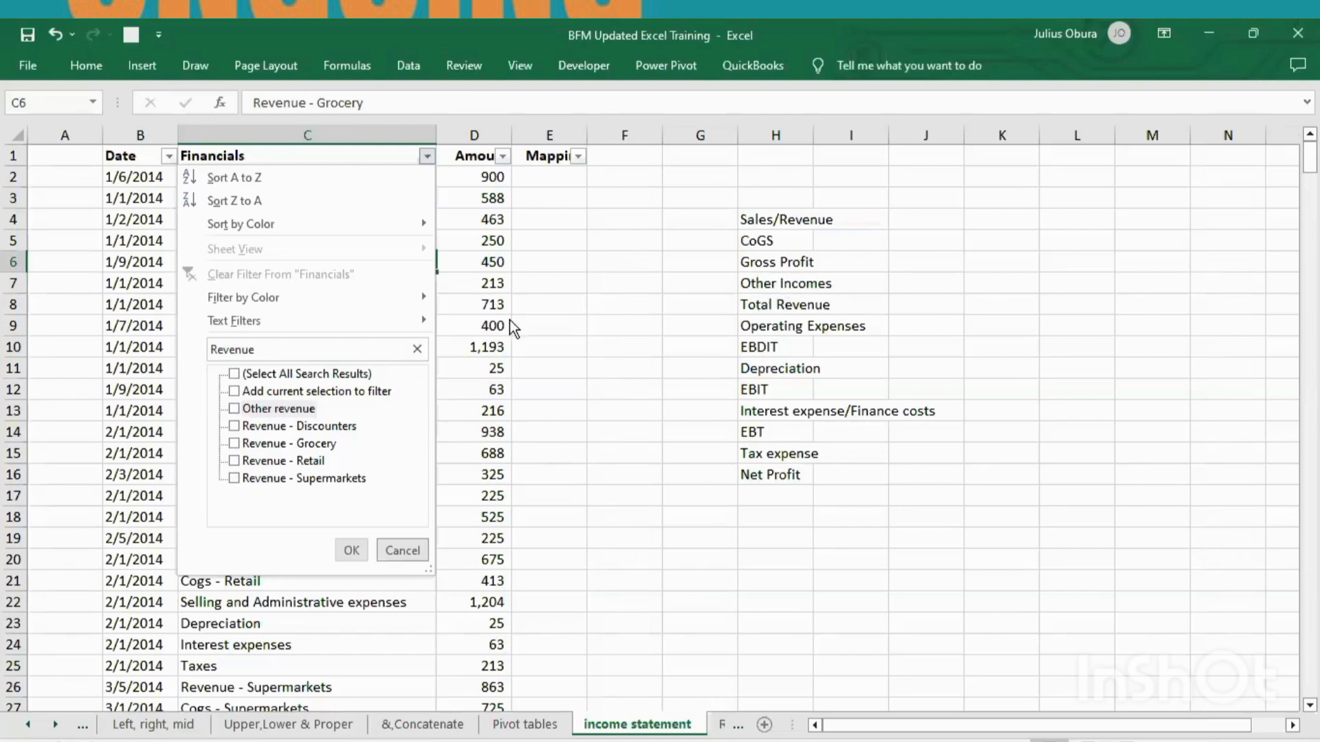
pyautogui.click(235, 426)
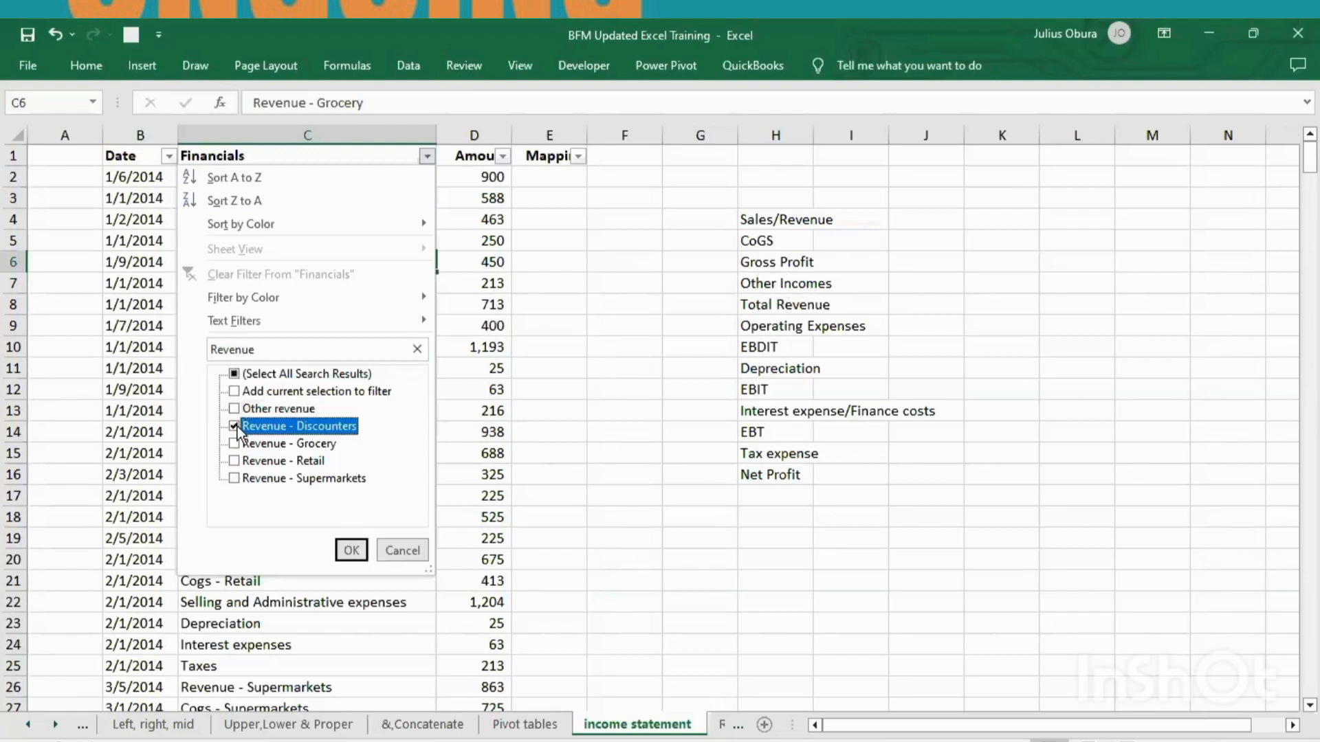
pyautogui.click(233, 443)
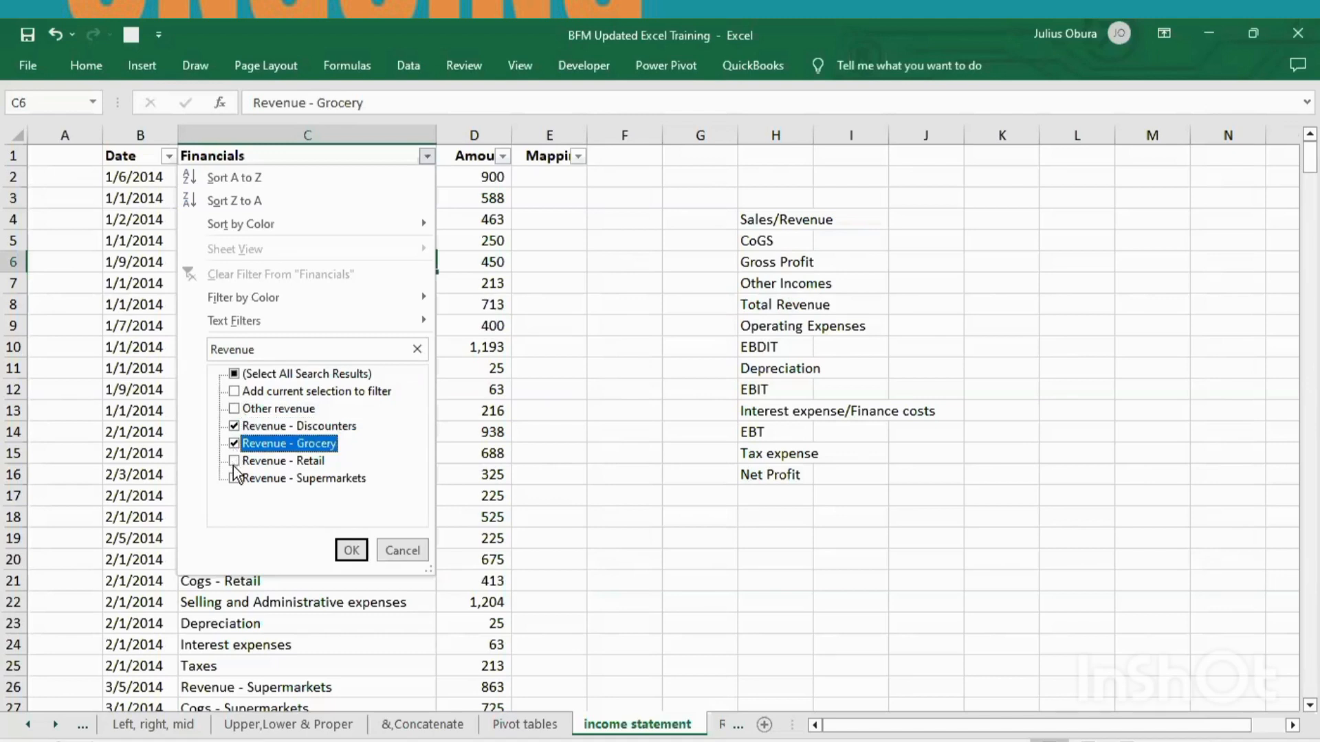
pyautogui.click(233, 477)
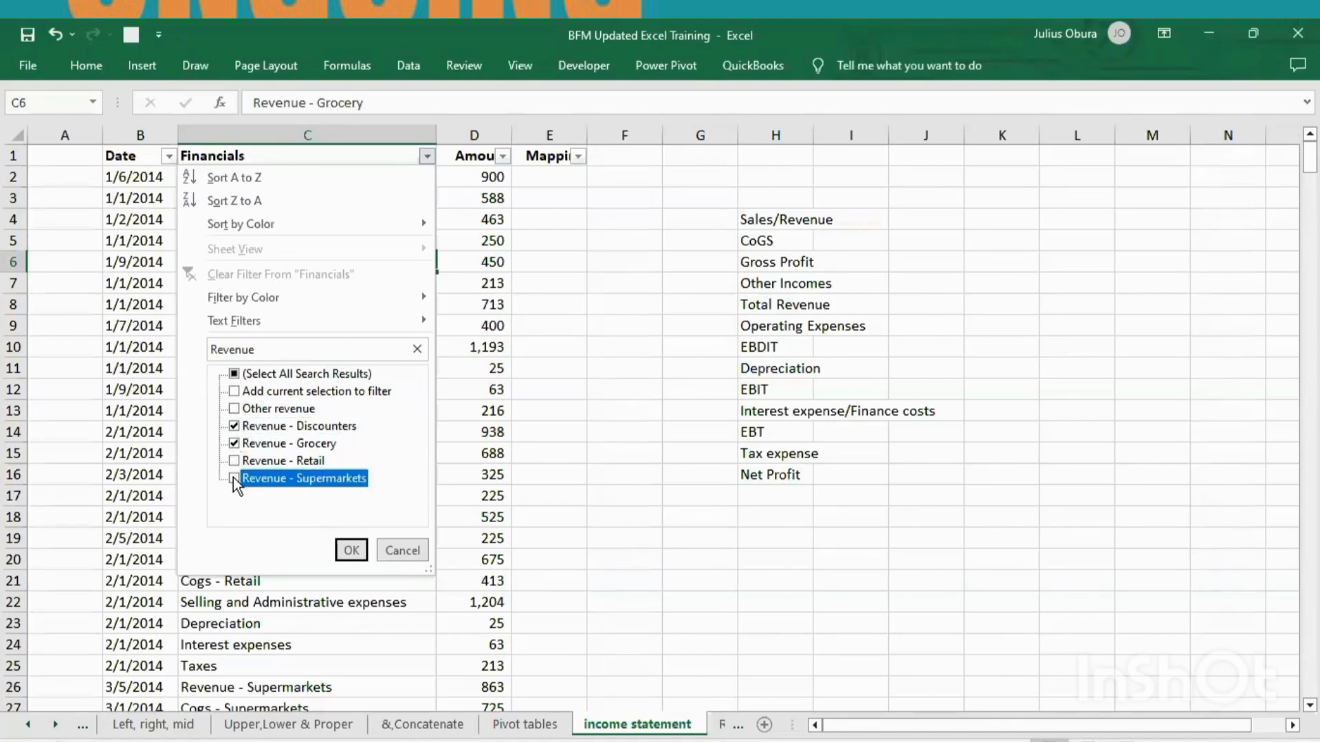
pyautogui.click(233, 461)
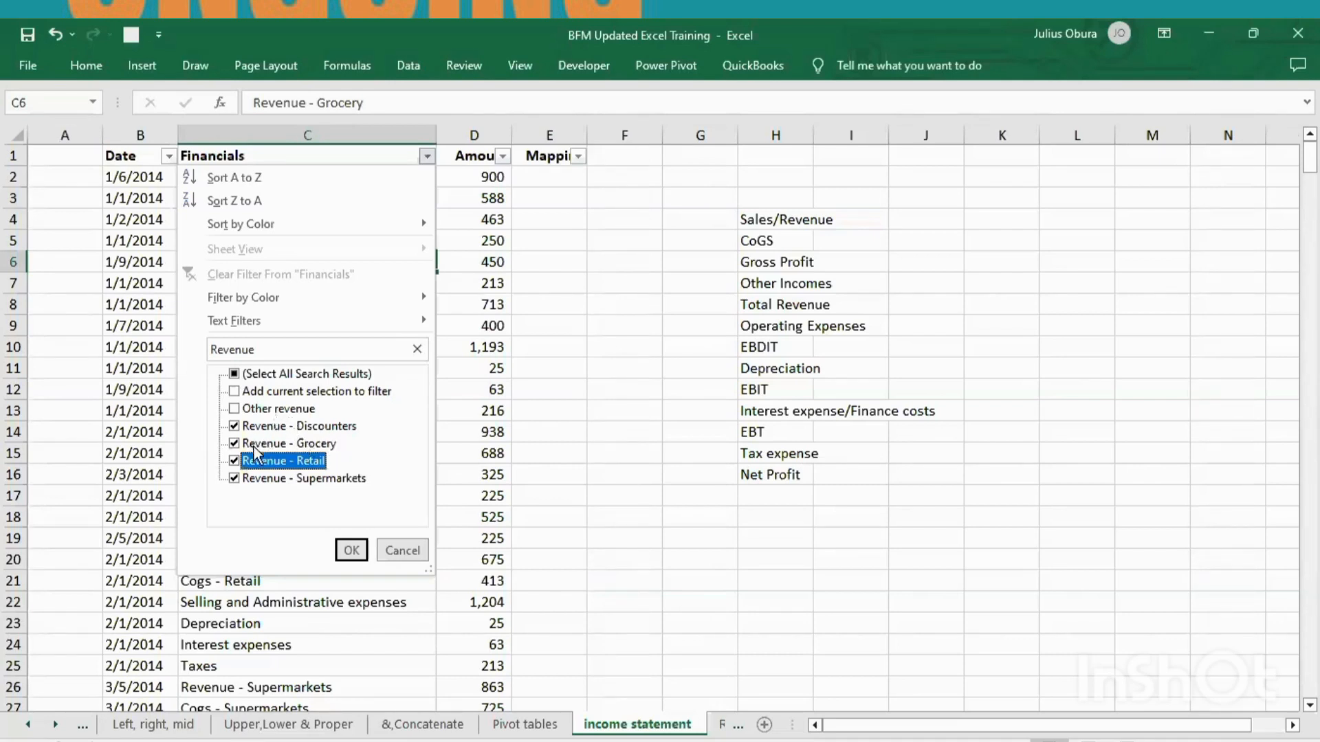
pyautogui.click(350, 550)
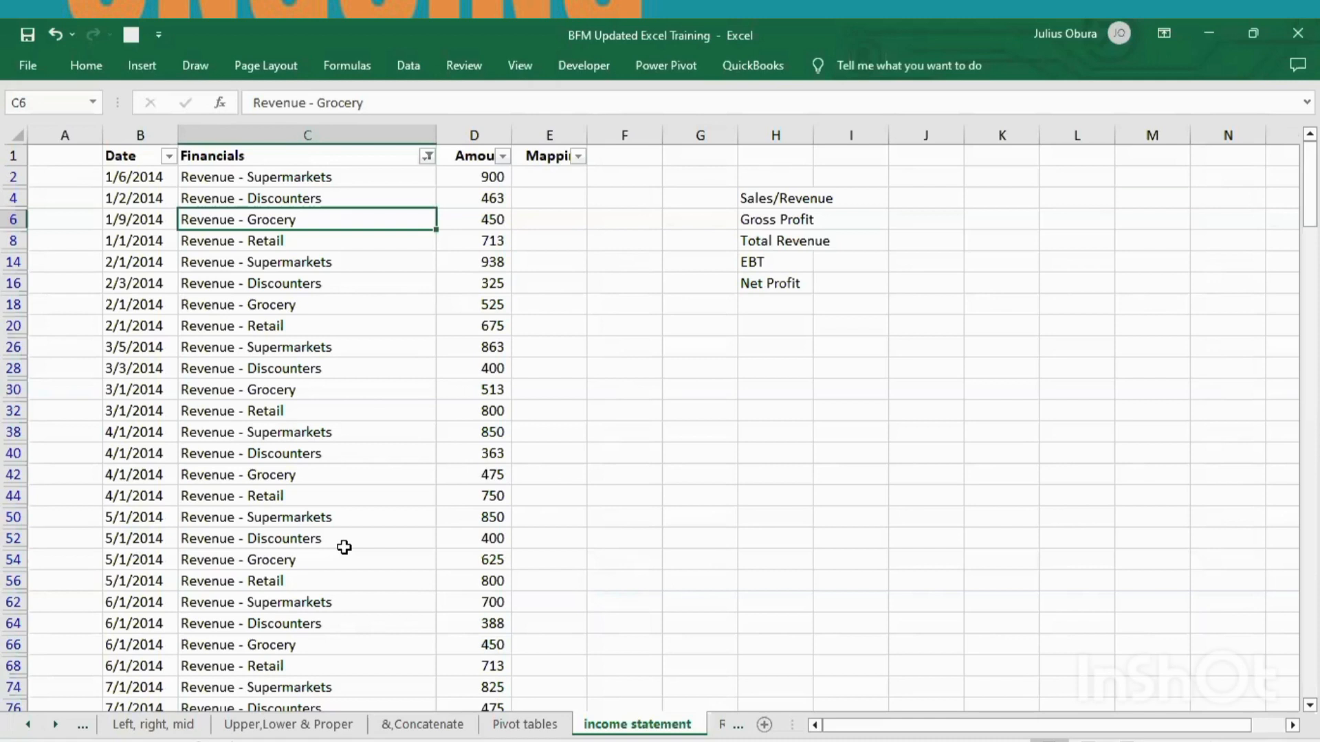
# Enter "Revenue" in the Mapping cell E2 and fill it down the filtered rows to E428
pyautogui.click(542, 179)
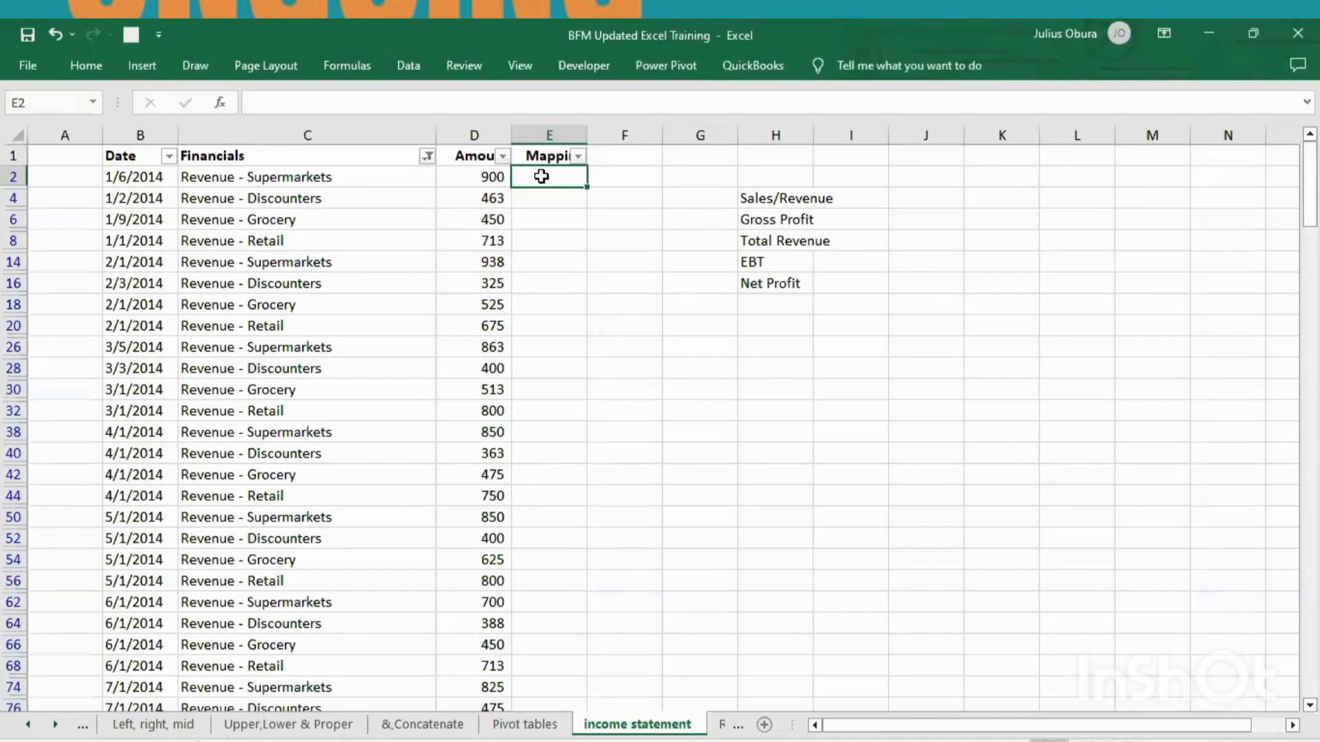
pyautogui.write('Revenue')
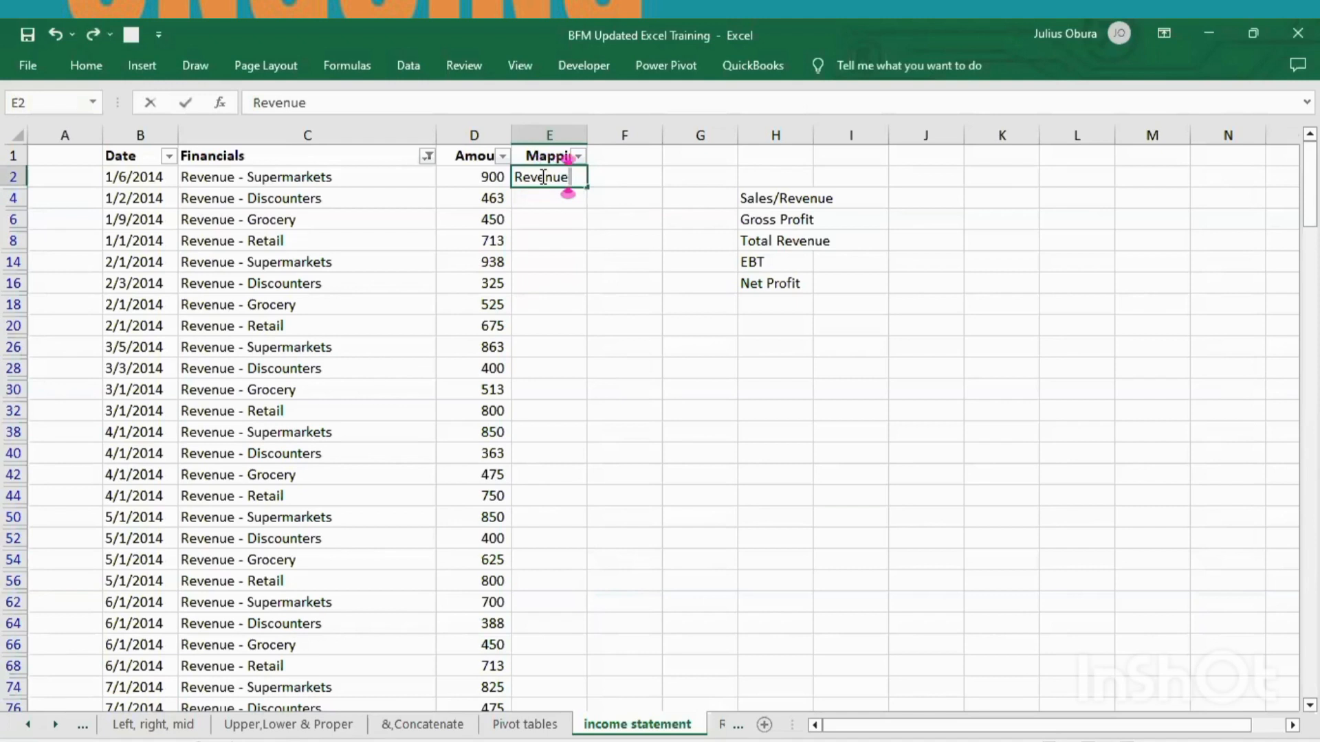
pyautogui.hotkey('ctrl', 'Return')
pyautogui.moveTo(585, 186); pyautogui.dragTo(572, 567)
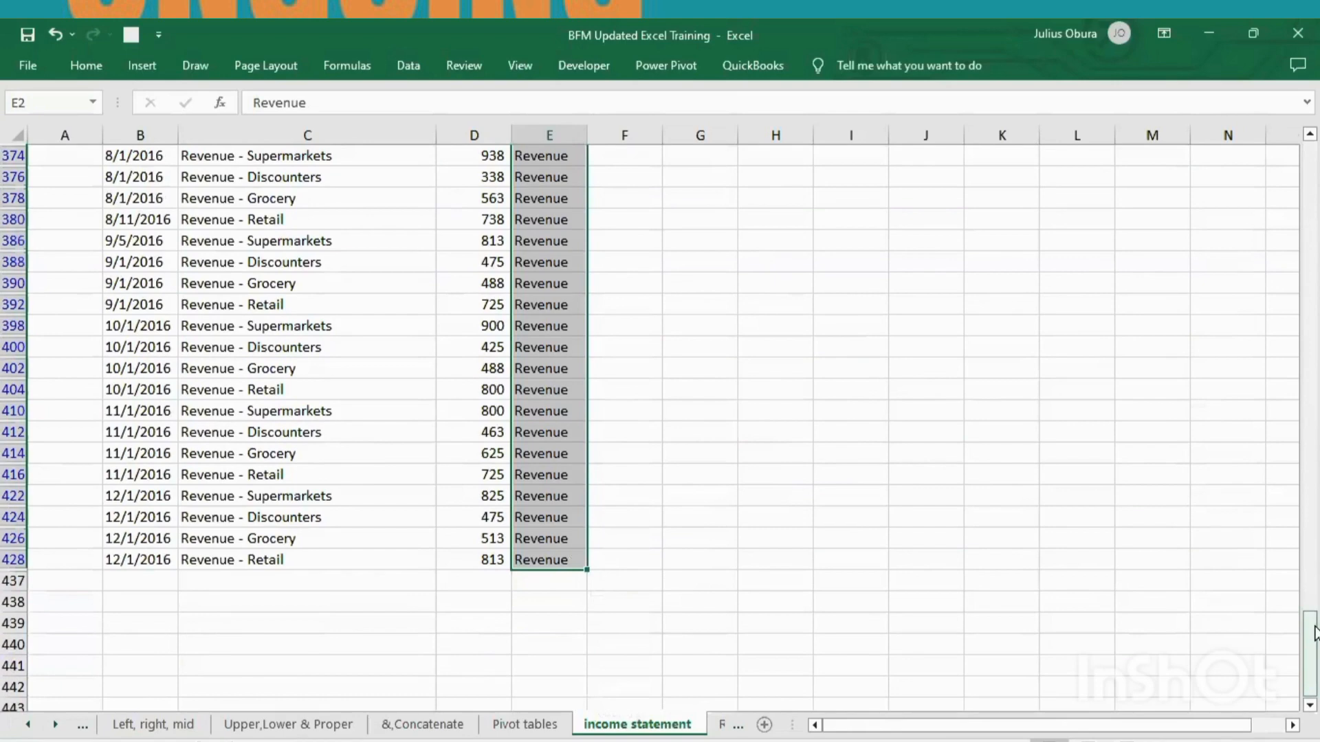
pyautogui.moveTo(1315, 624); pyautogui.dragTo(1306, 137)
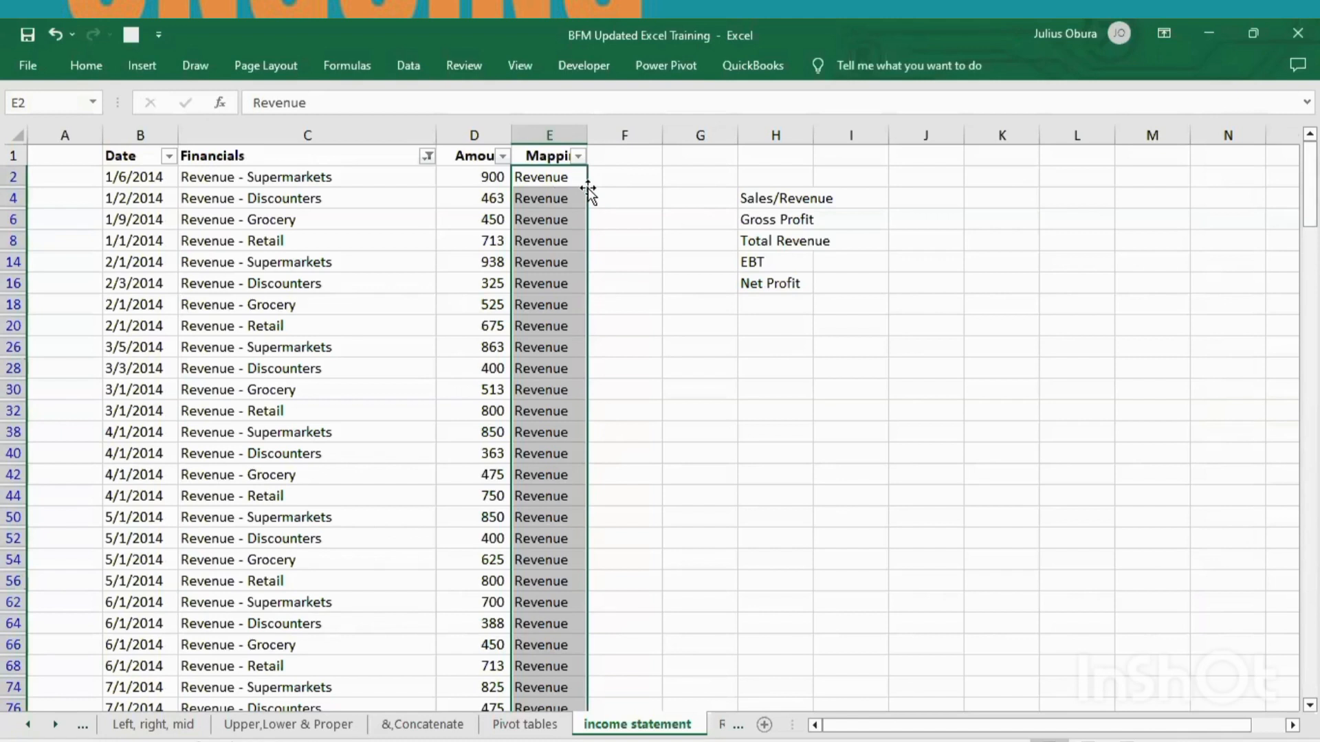
pyautogui.click(605, 181)
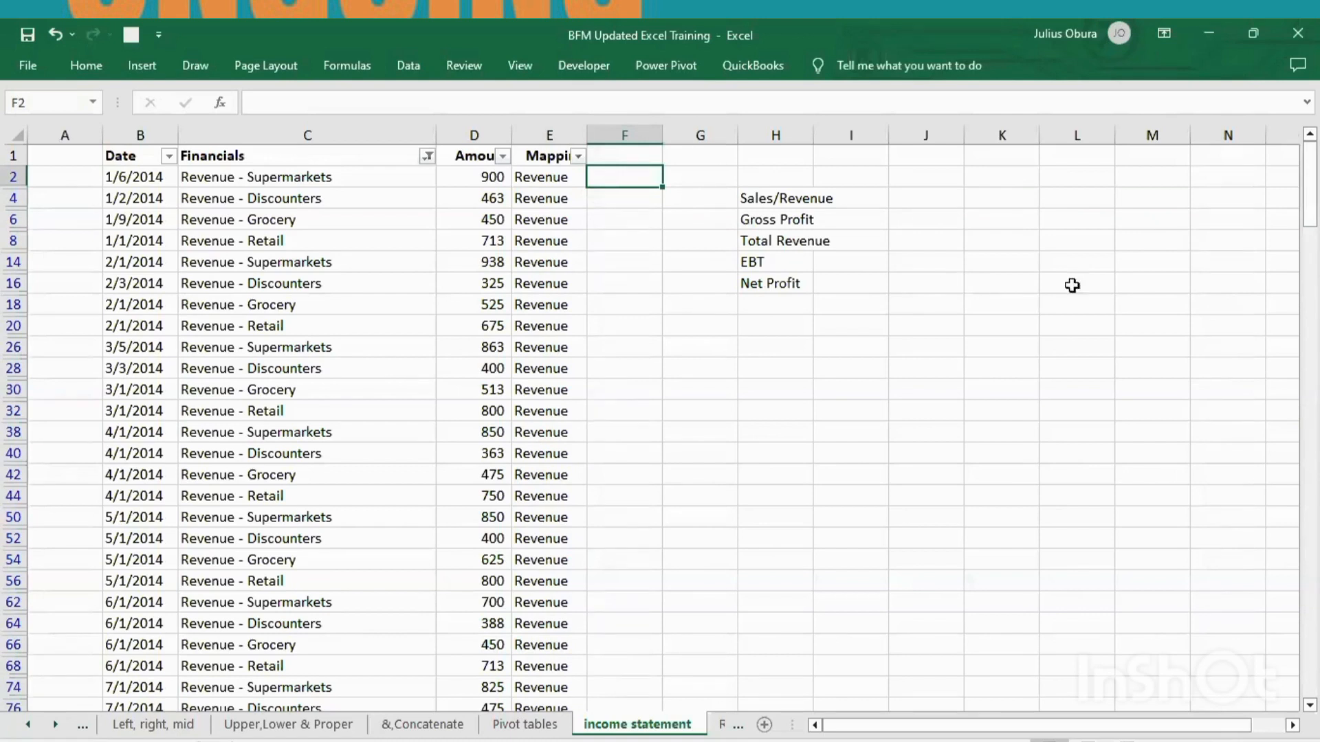
# Change the Financials filter, searching for "Cogs", to show only Cogs - Discounters, Grocery, Retail and Supermarkets
pyautogui.moveTo(1310, 199); pyautogui.dragTo(1307, 160)
pyautogui.click(427, 156)
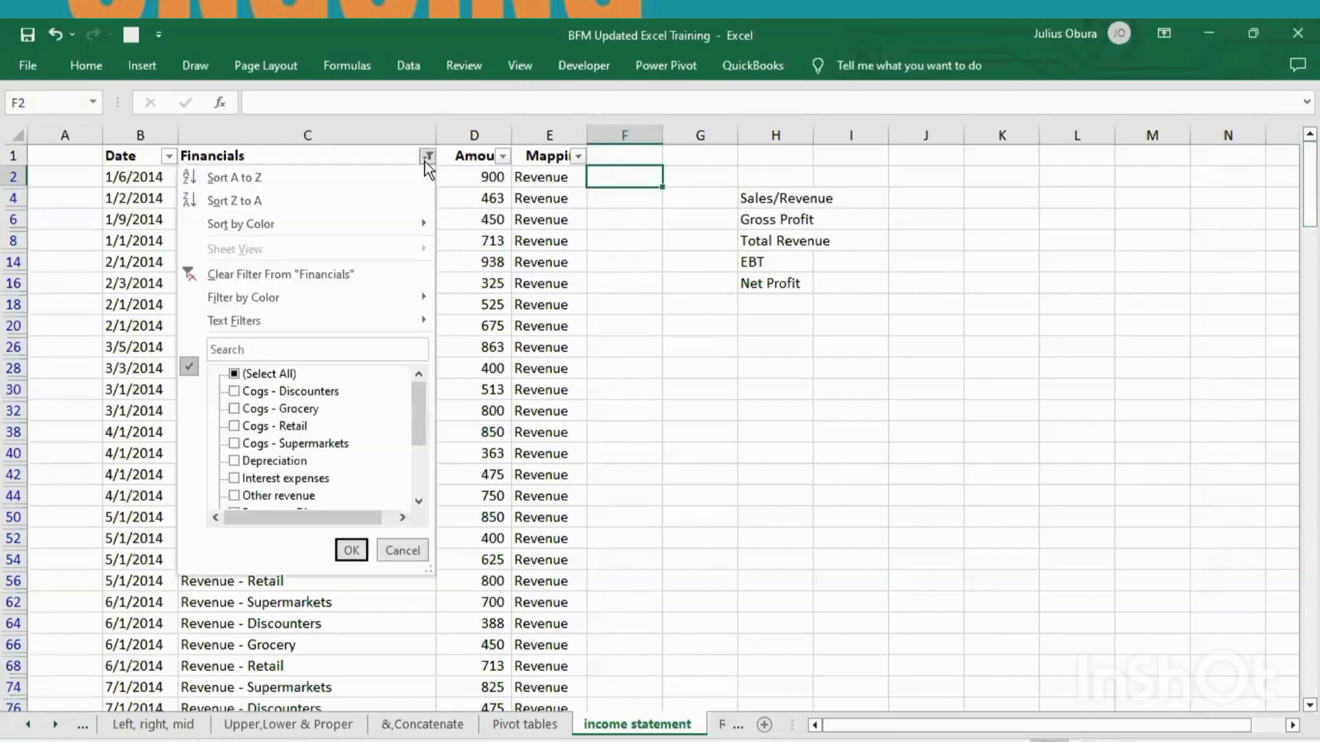
pyautogui.click(253, 378)
pyautogui.click(253, 380)
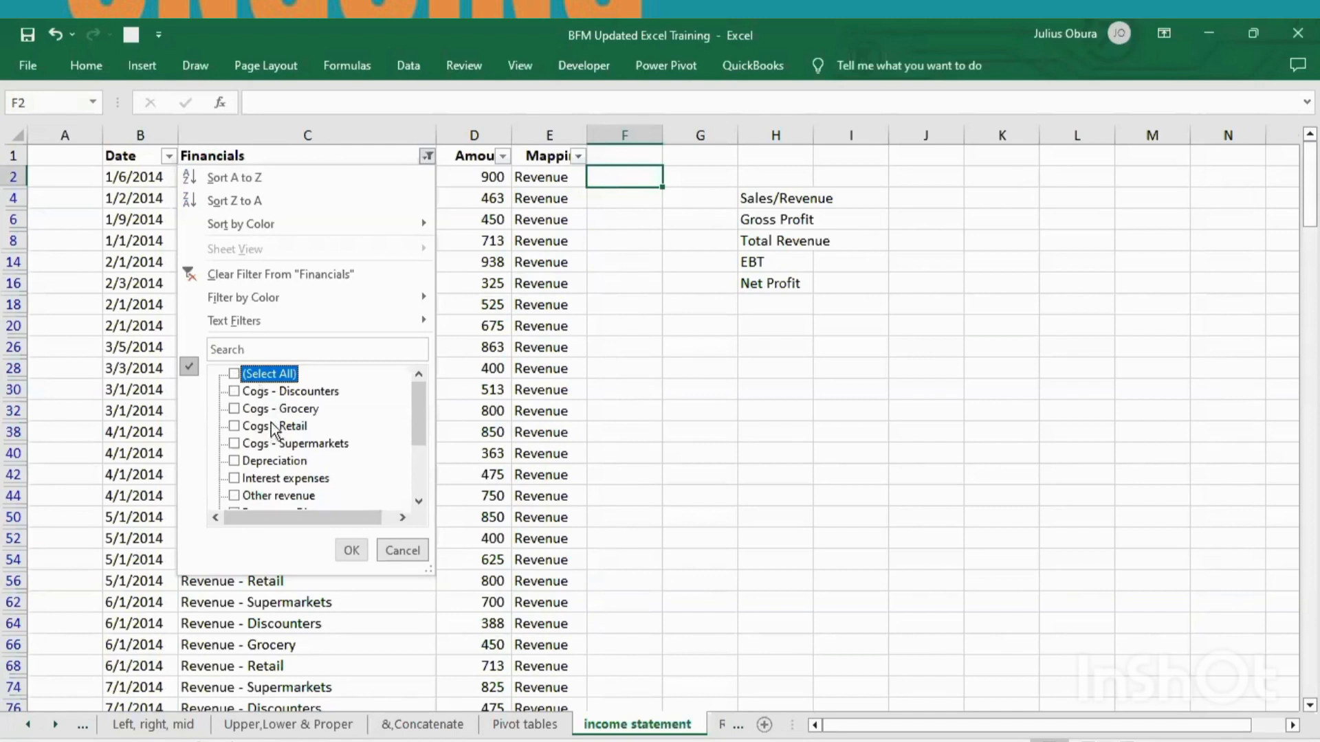
pyautogui.click(250, 351)
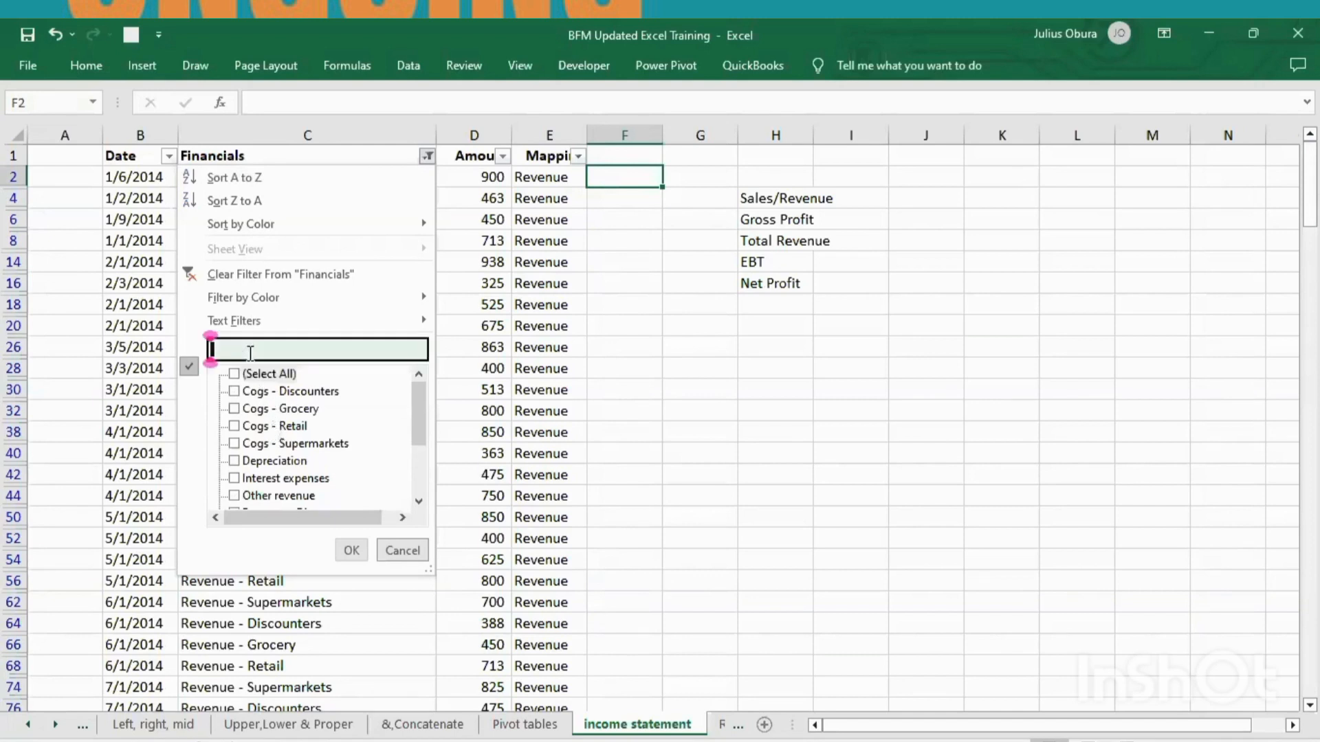
pyautogui.write('Cogs')
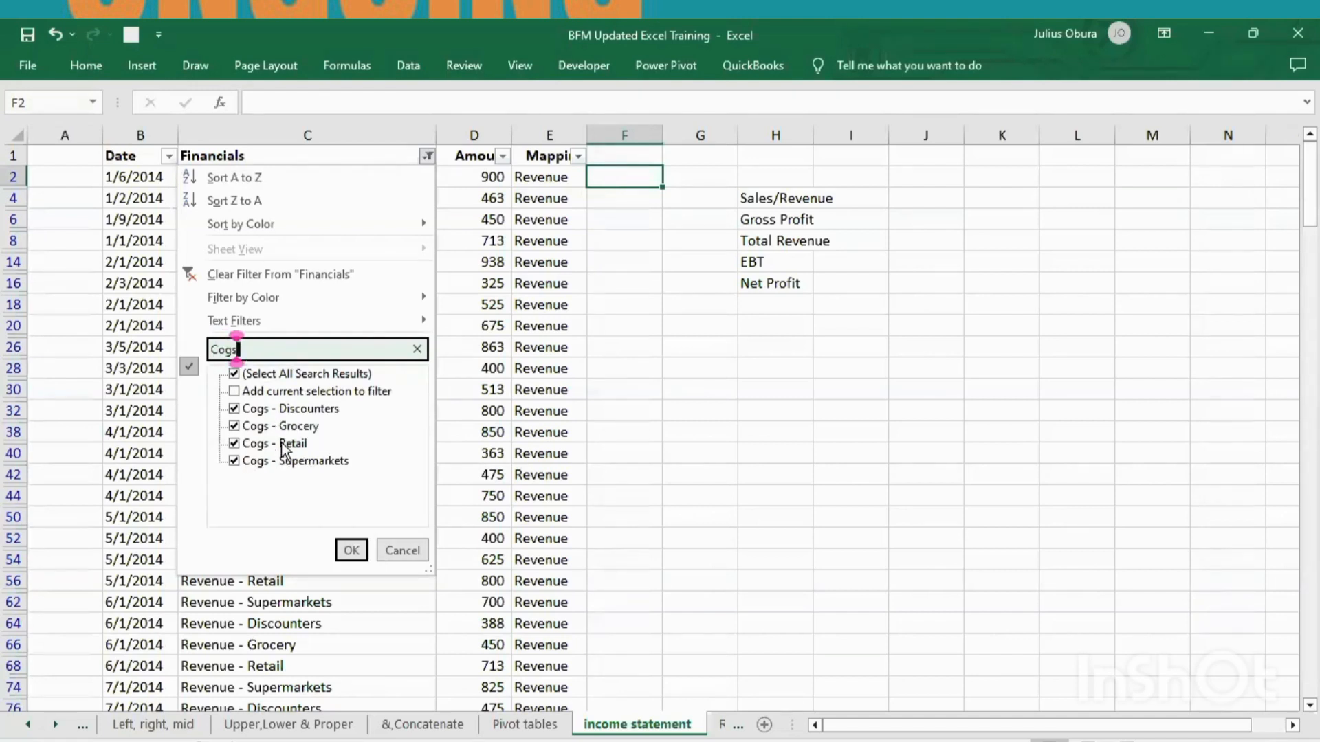
pyautogui.click(255, 376)
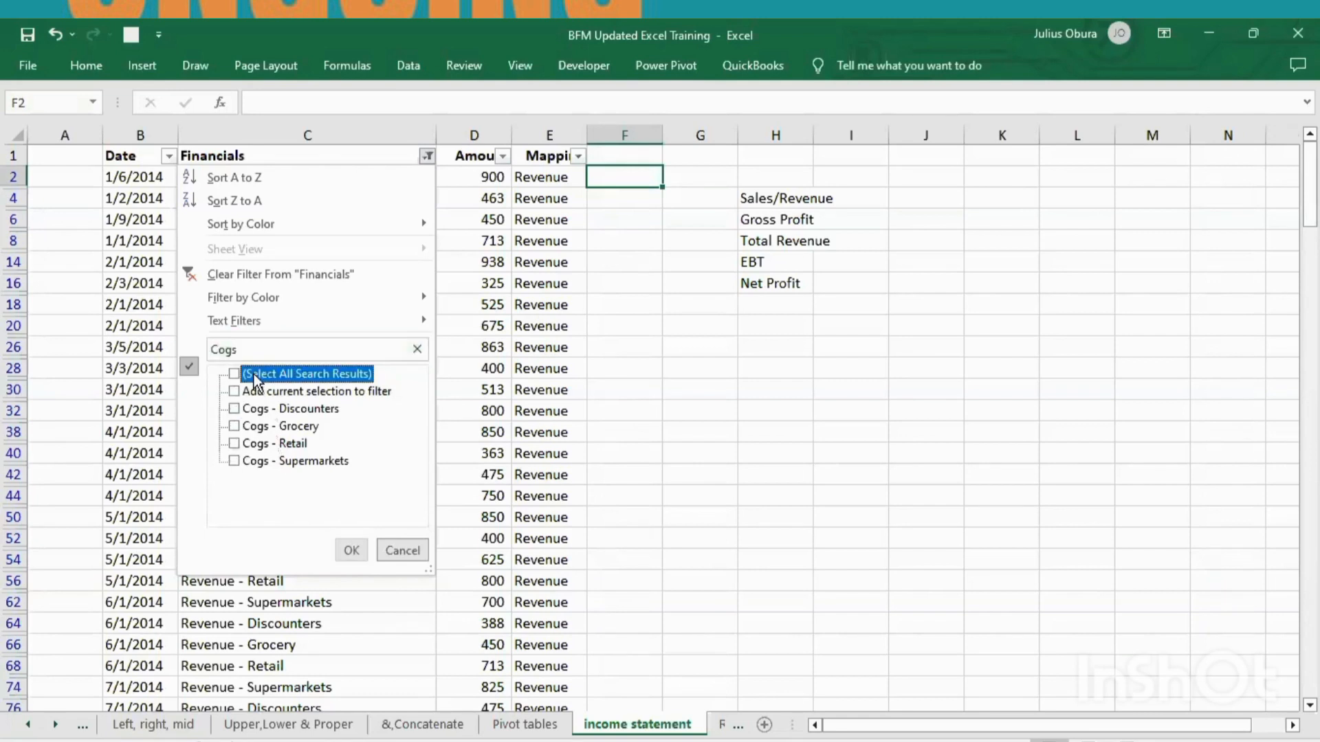
pyautogui.click(235, 410)
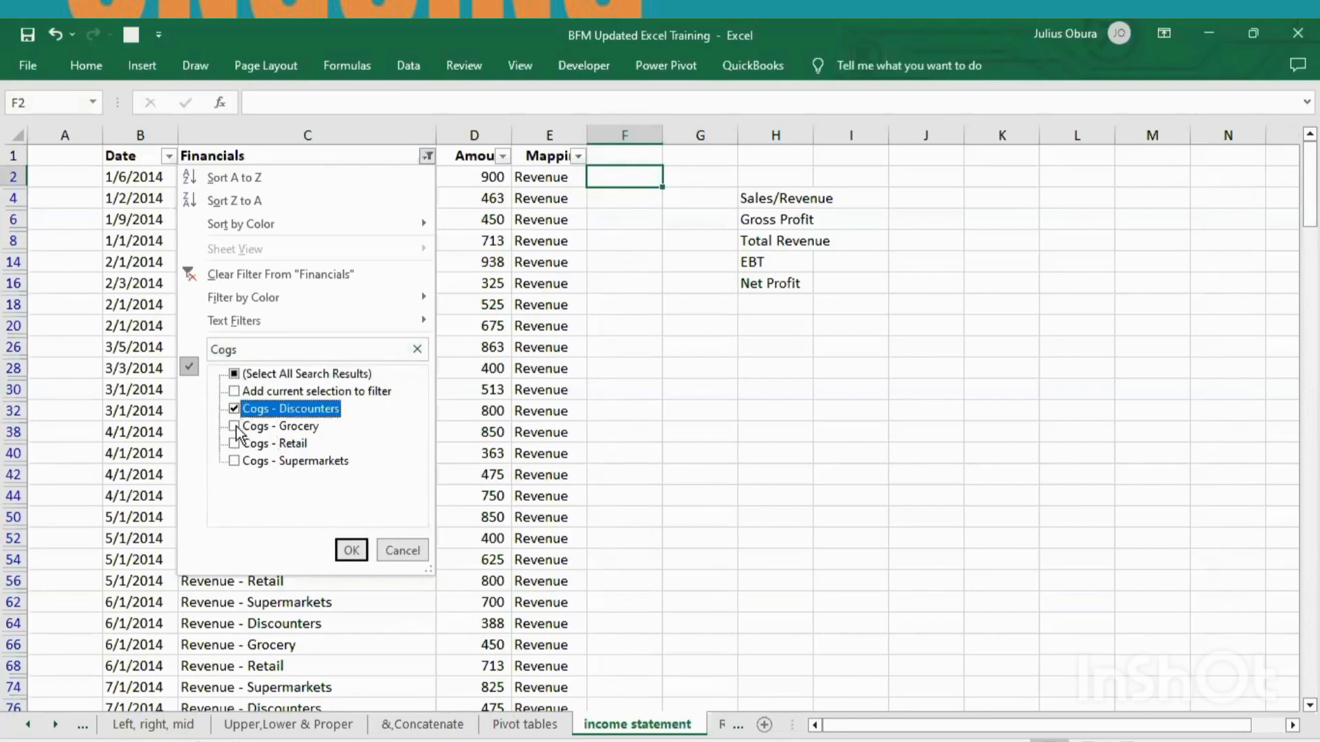
pyautogui.click(235, 427)
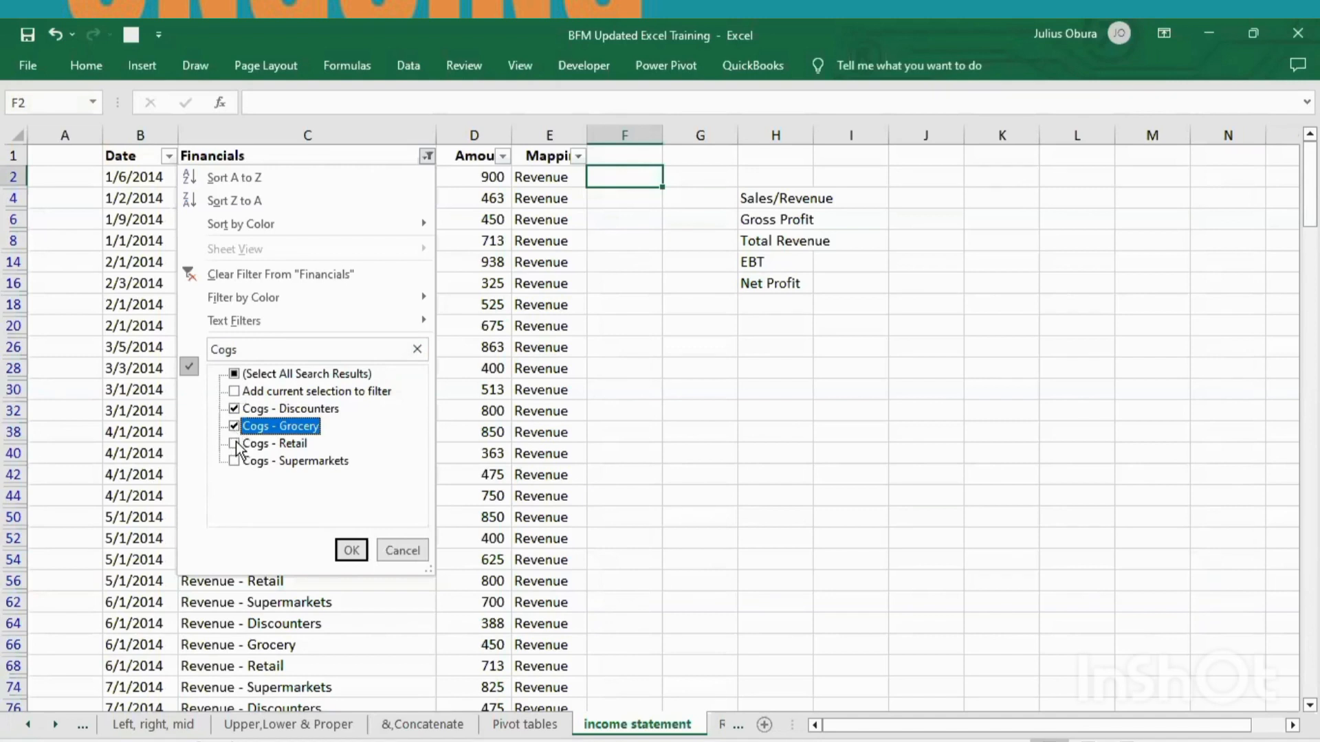
pyautogui.click(235, 445)
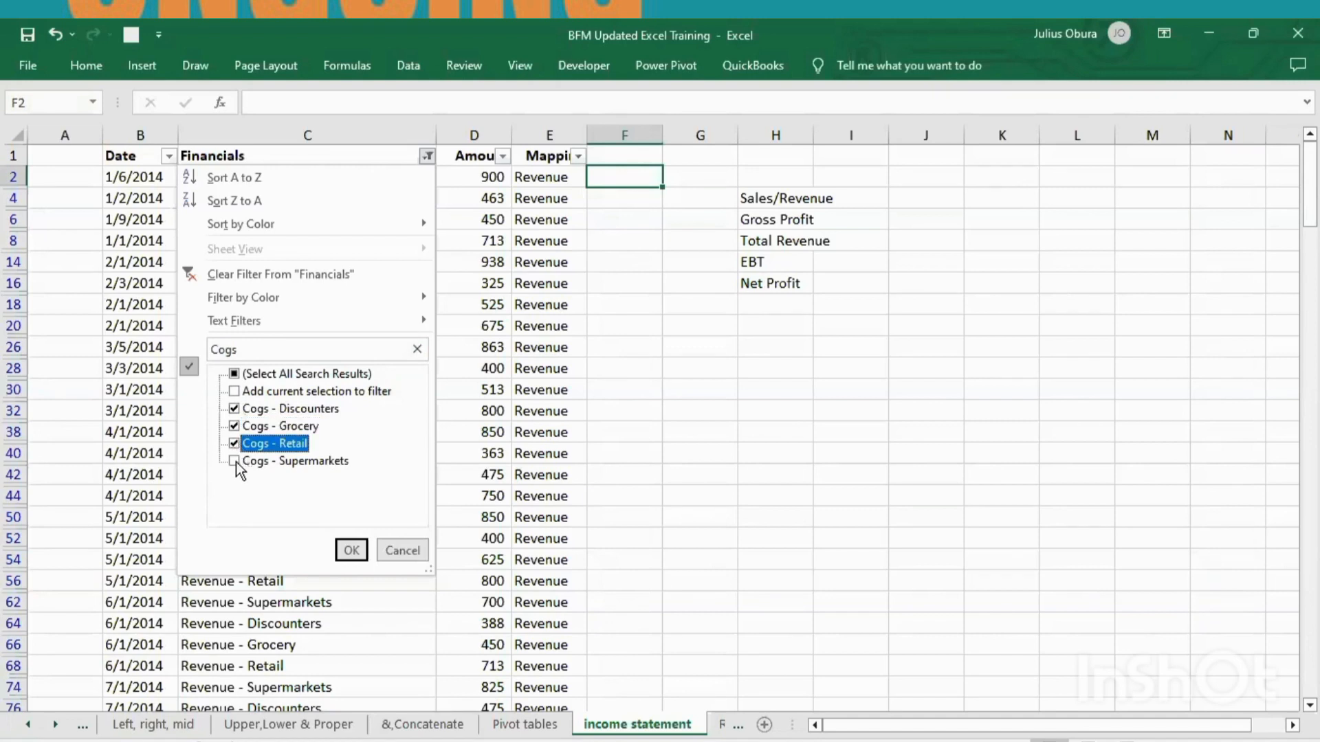
pyautogui.click(235, 462)
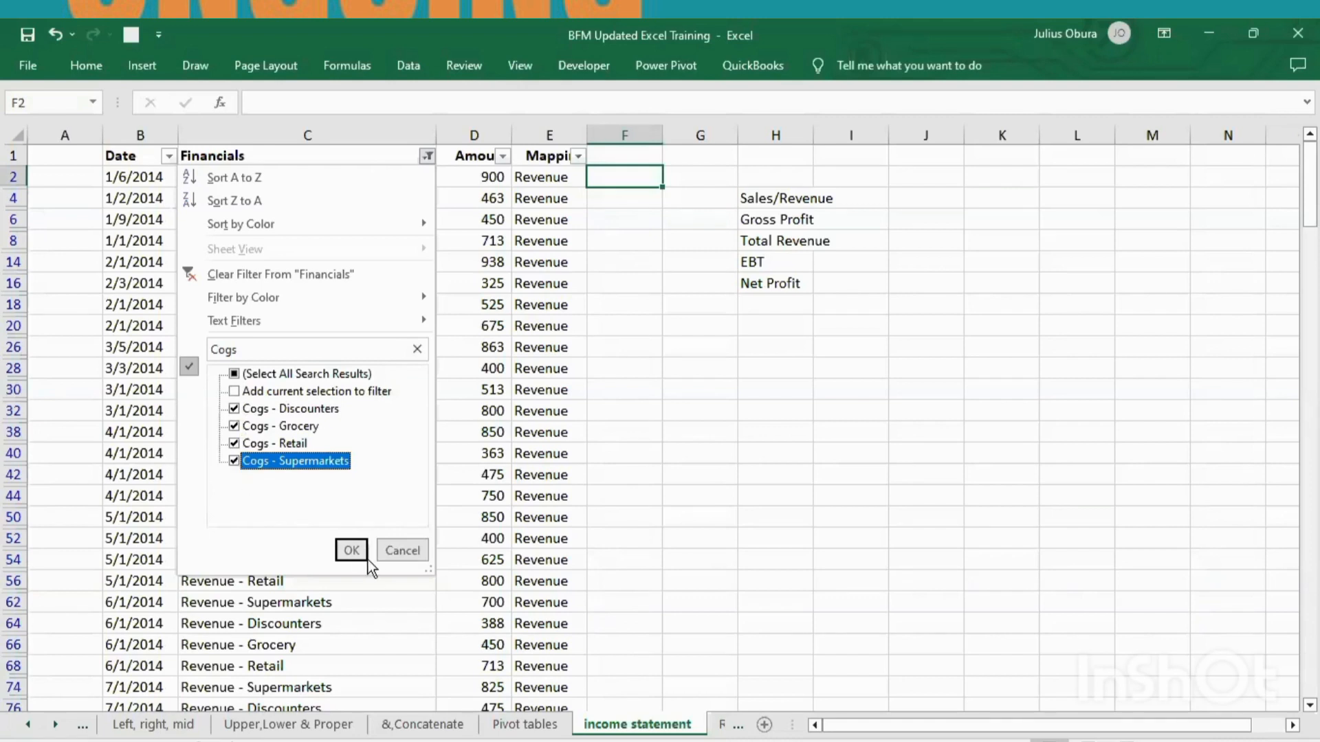
pyautogui.click(352, 551)
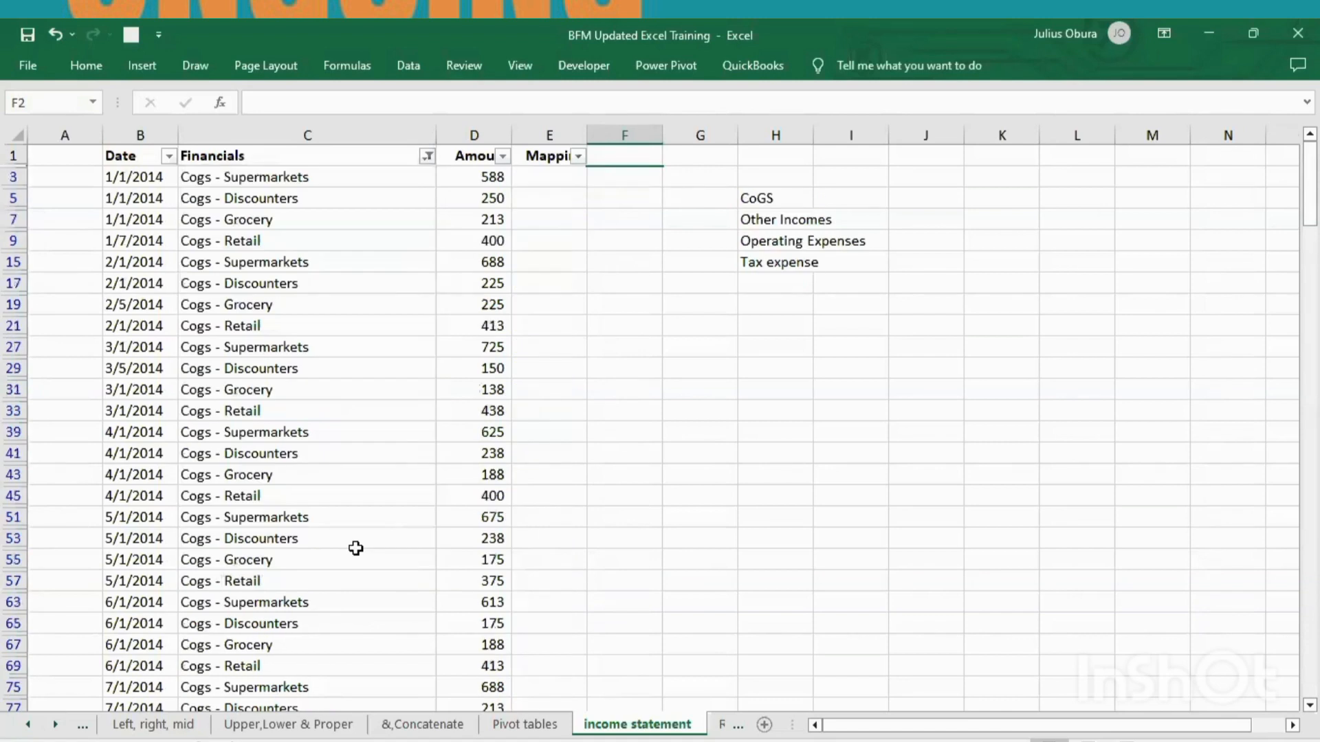
# Enter "Cost of Good Sold" in the Mapping cell E3 and fill it down the filtered rows to E429
pyautogui.click(538, 177)
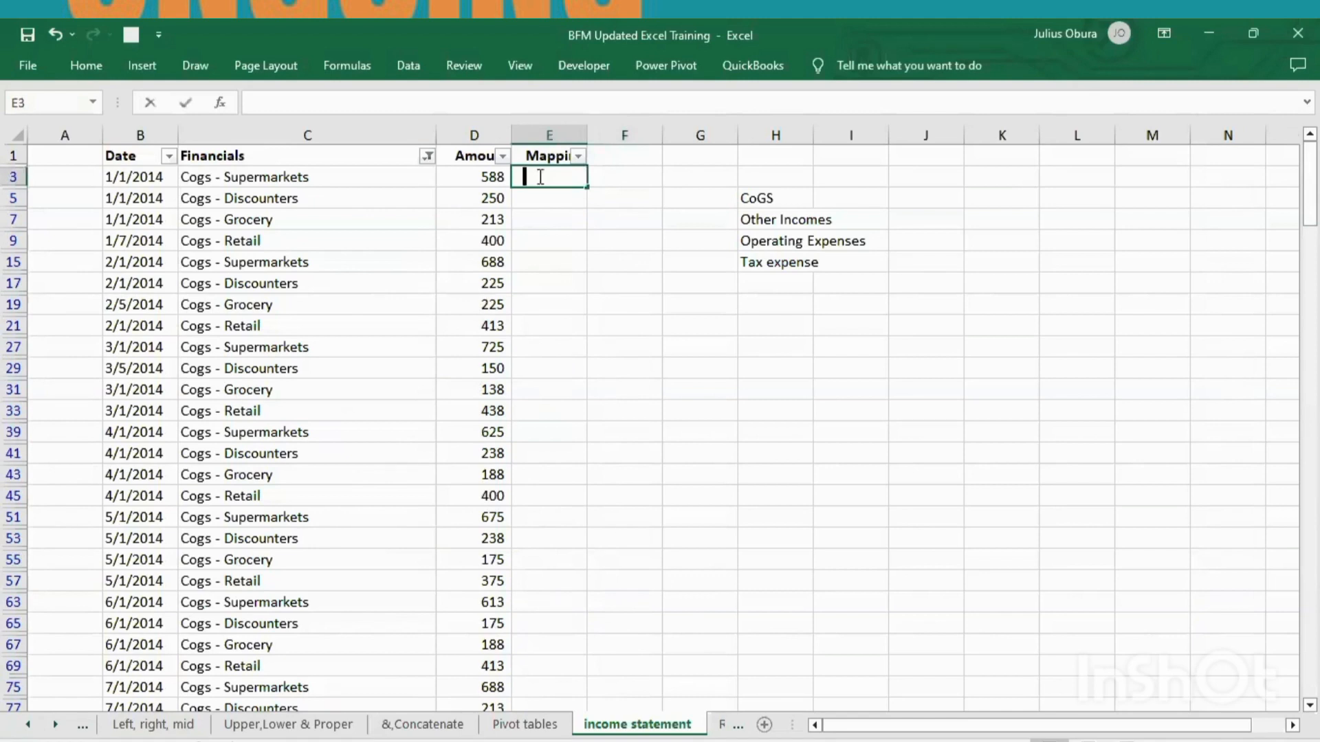
pyautogui.write('Cost o')
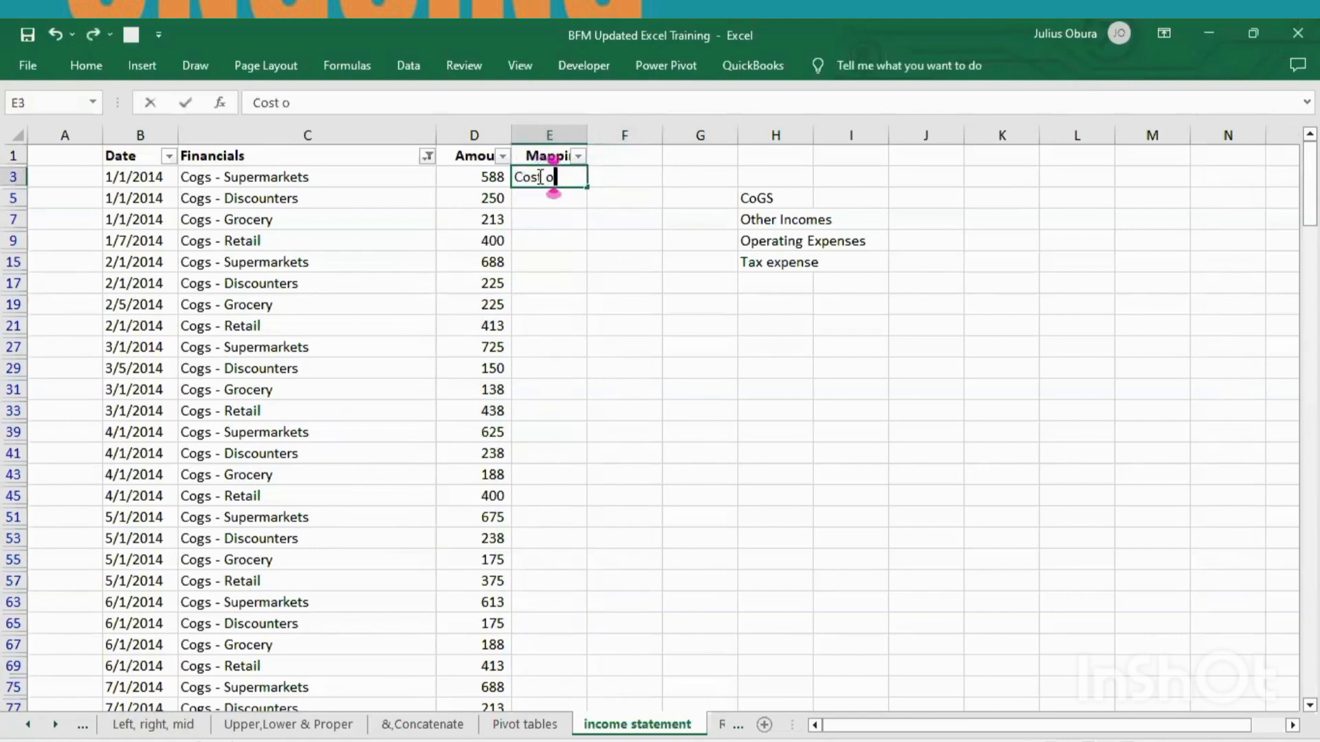
pyautogui.write('f Goos')
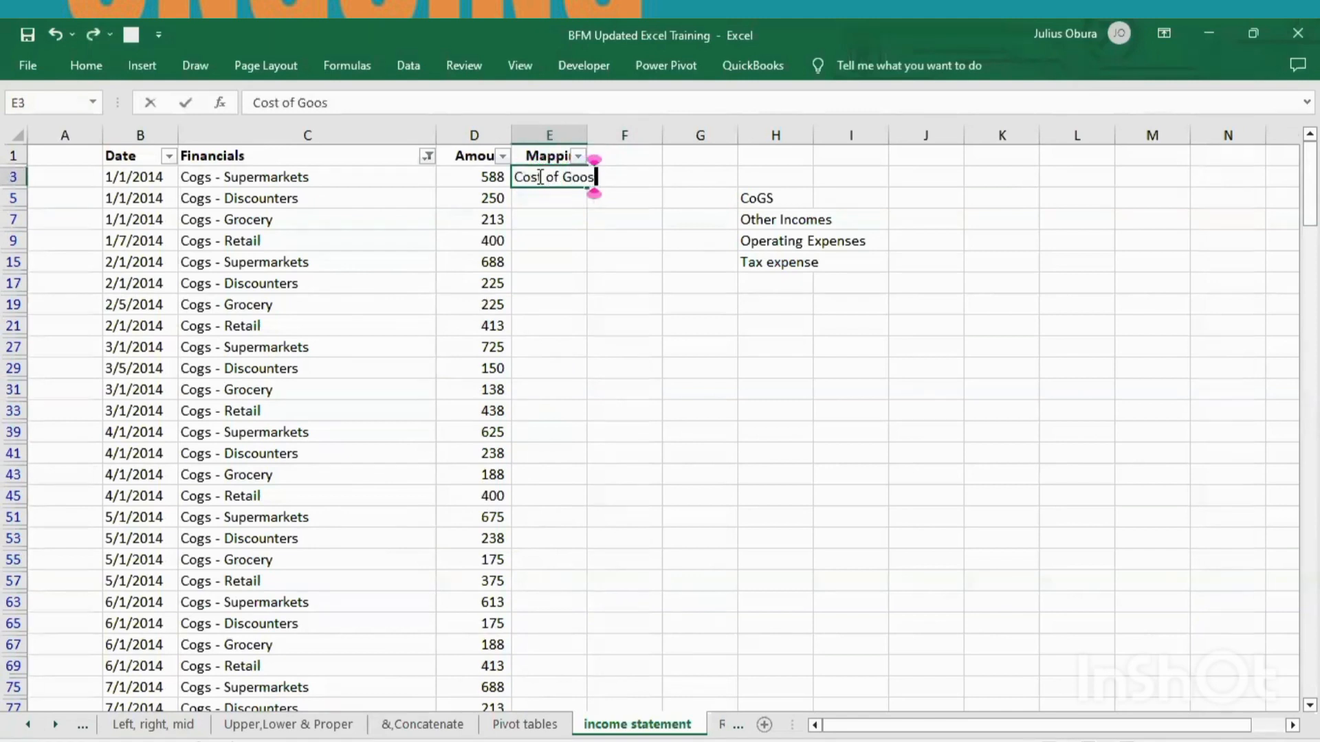
pyautogui.press('BackSpace')
pyautogui.write('d Sold')
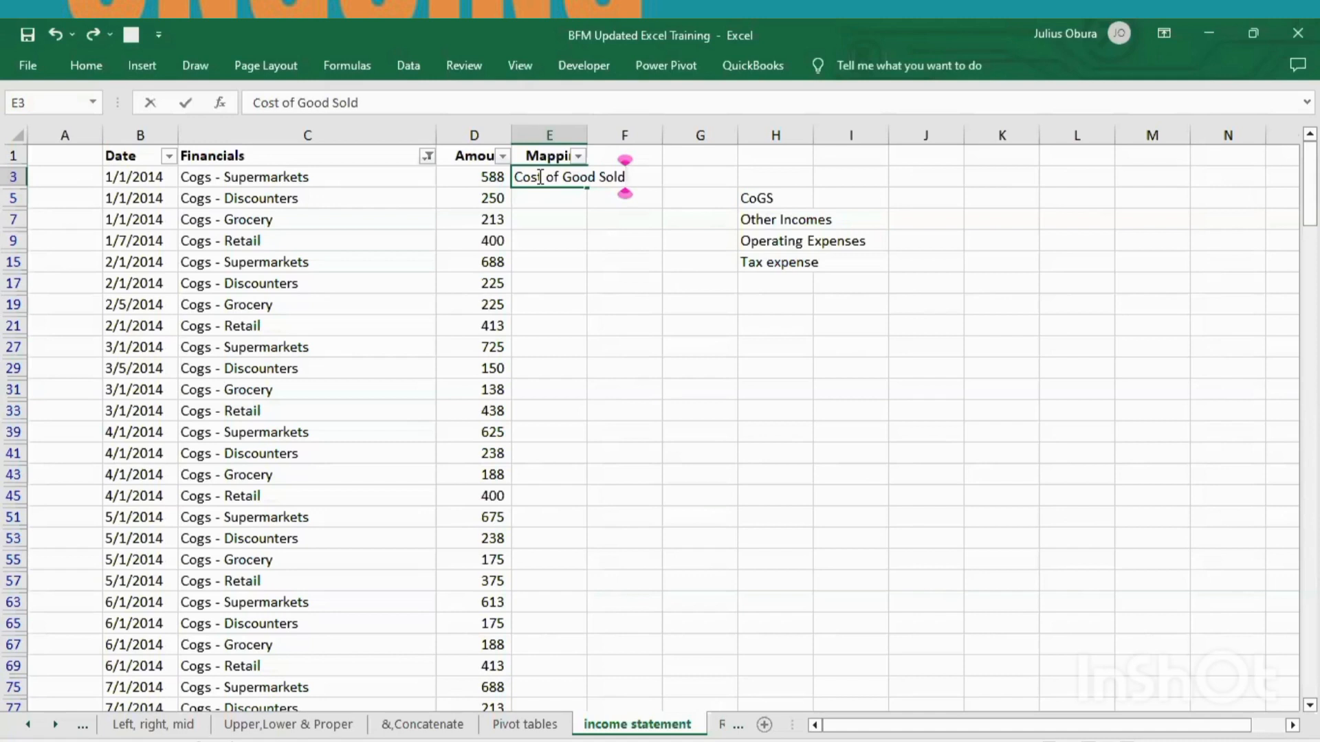
pyautogui.hotkey('ctrl', 'Return')
pyautogui.moveTo(583, 189); pyautogui.dragTo(565, 651)
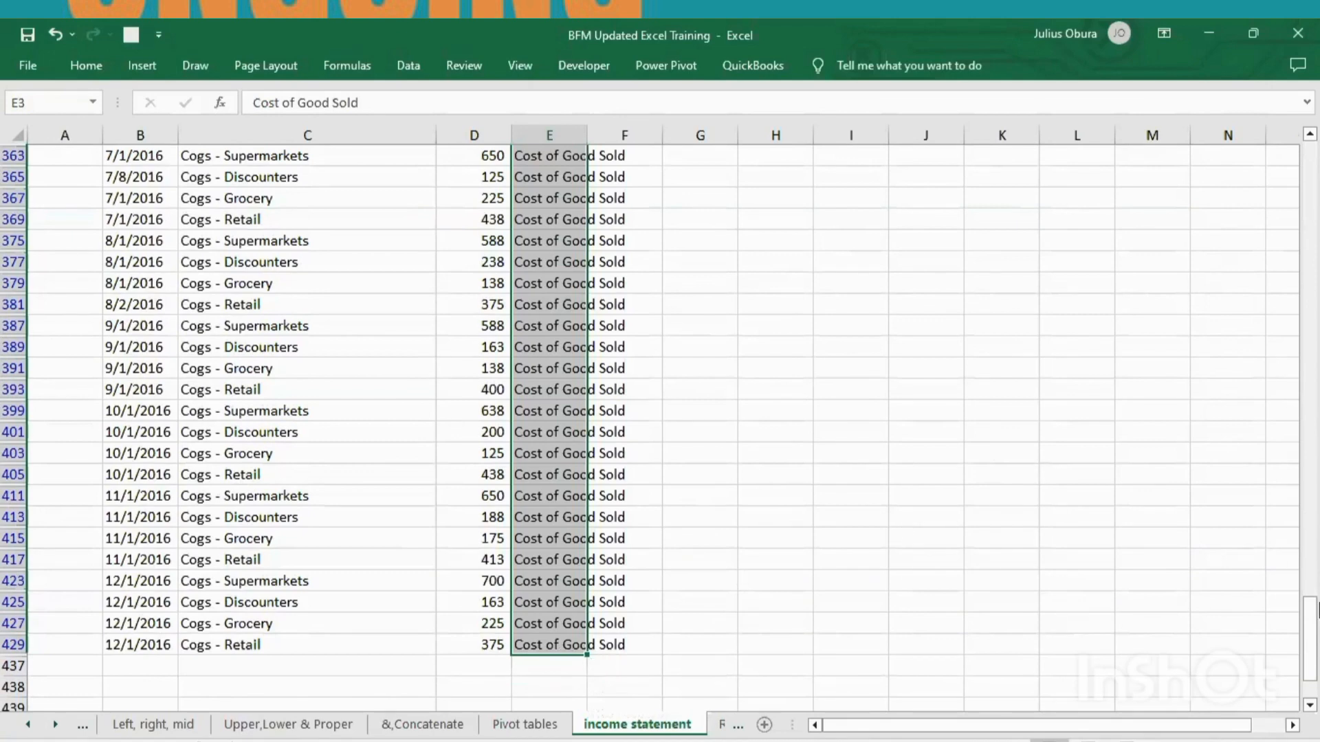
pyautogui.moveTo(1317, 605); pyautogui.dragTo(1310, 145)
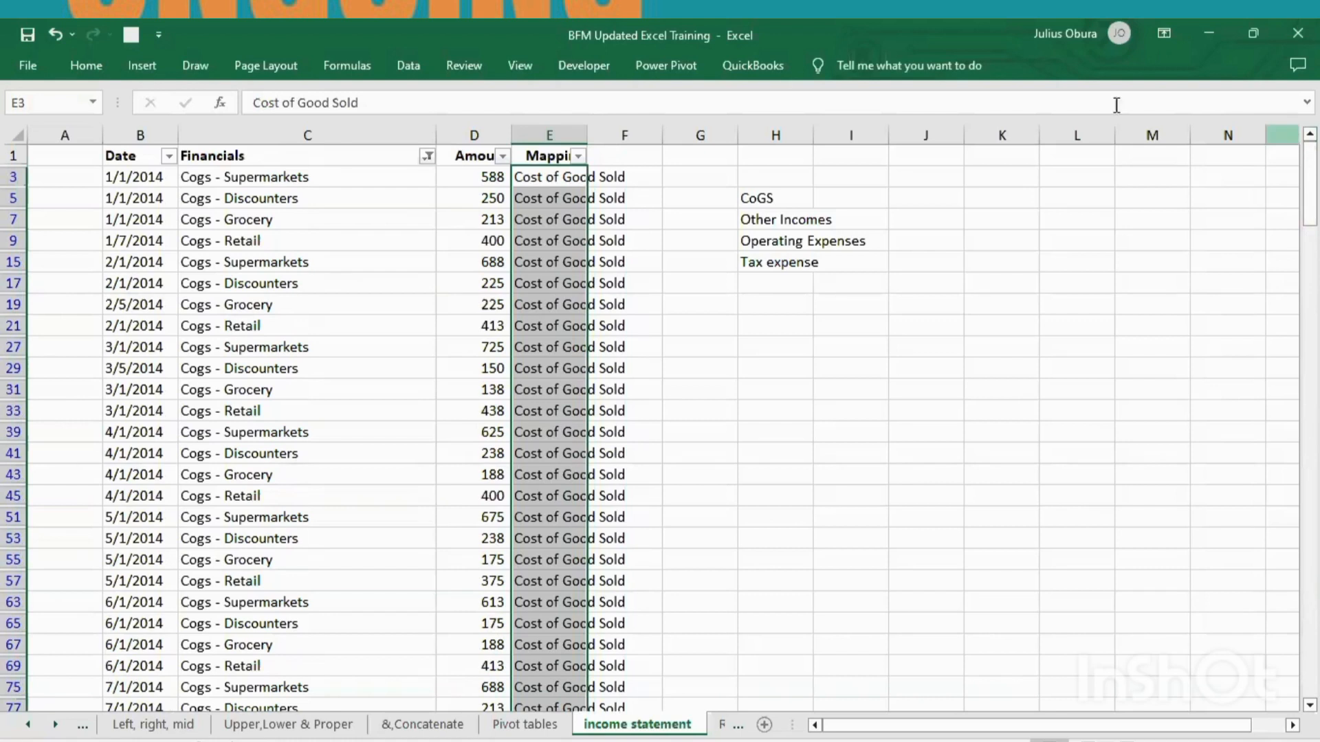
# Change the Financials filter, searching for "Other", to show only the Other revenue rows
pyautogui.click(425, 158)
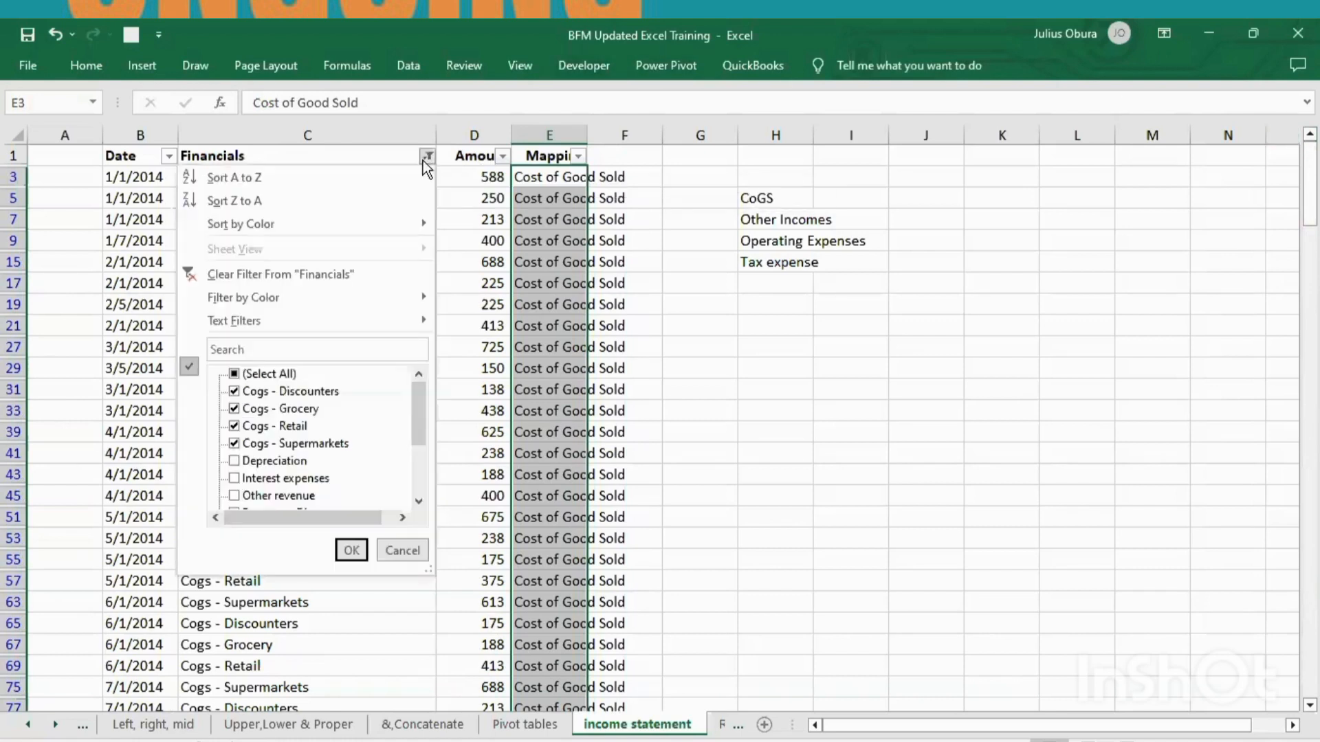
pyautogui.click(252, 374)
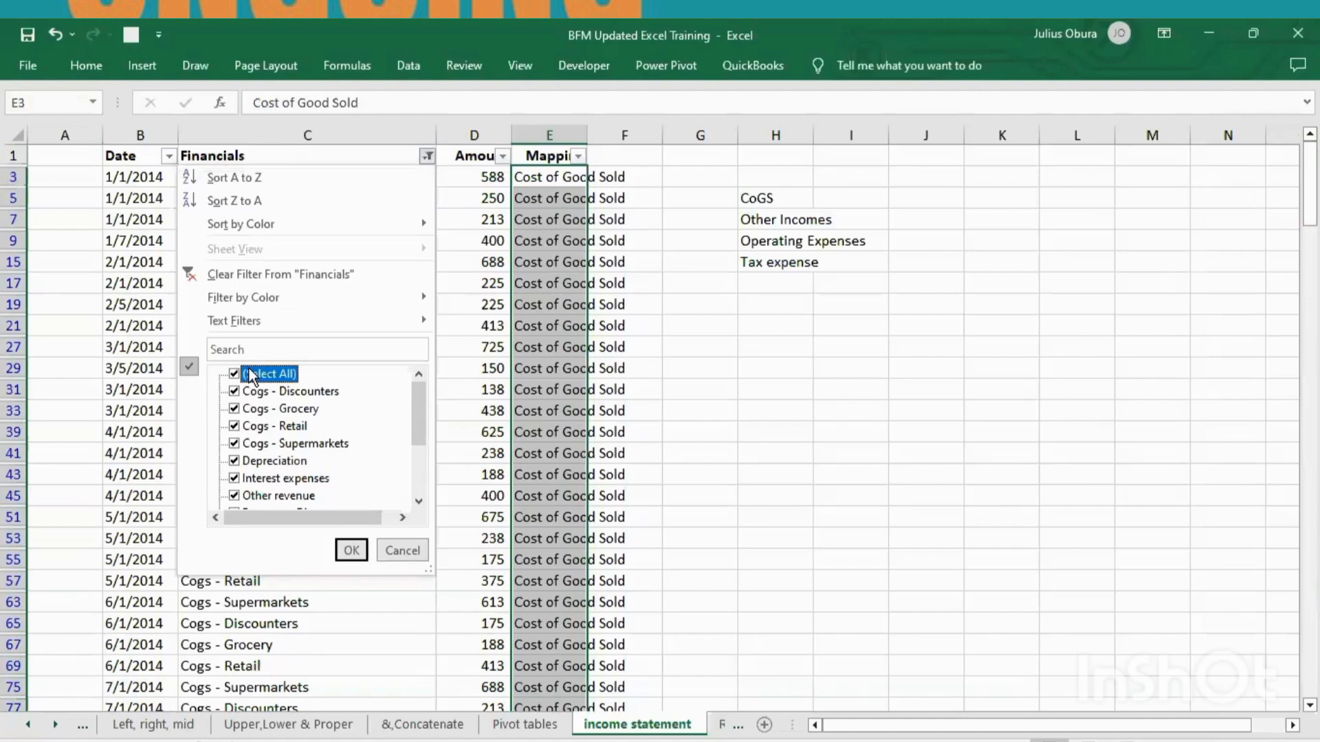
pyautogui.click(252, 374)
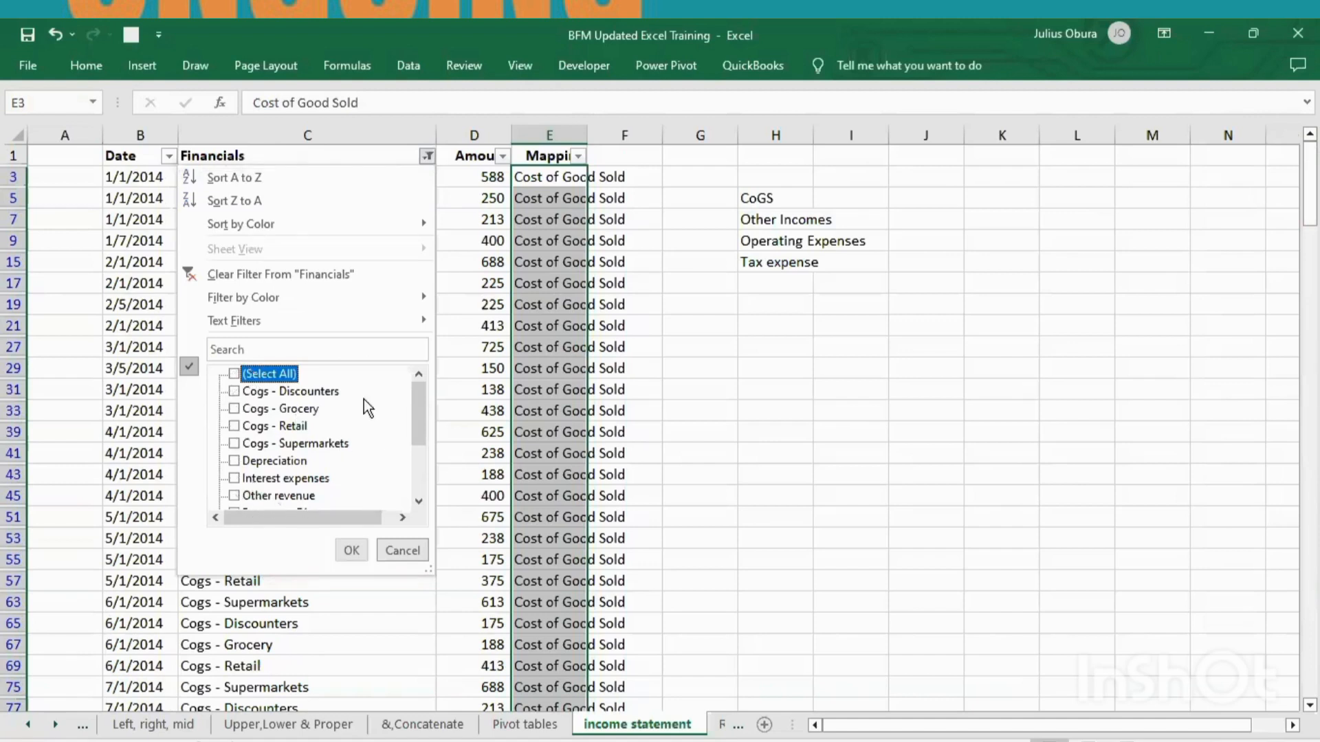
pyautogui.click(257, 352)
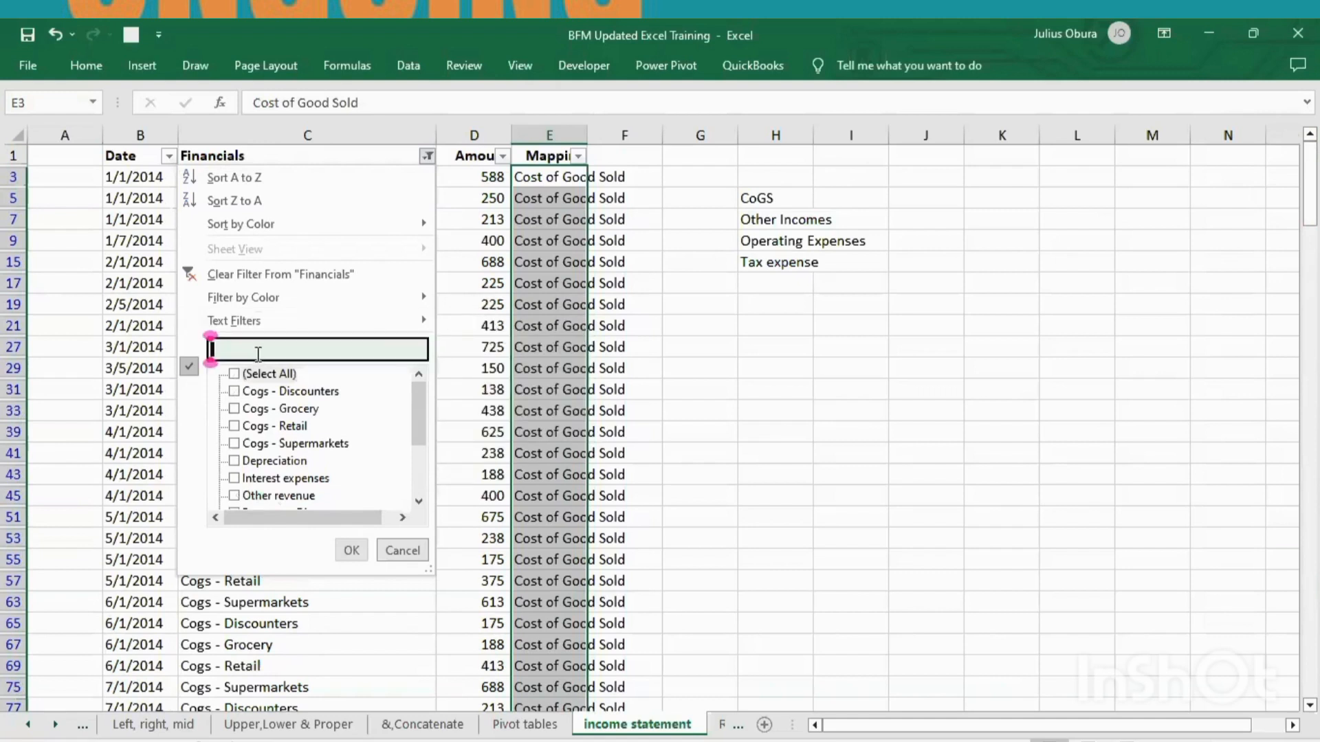
pyautogui.write('Oth')
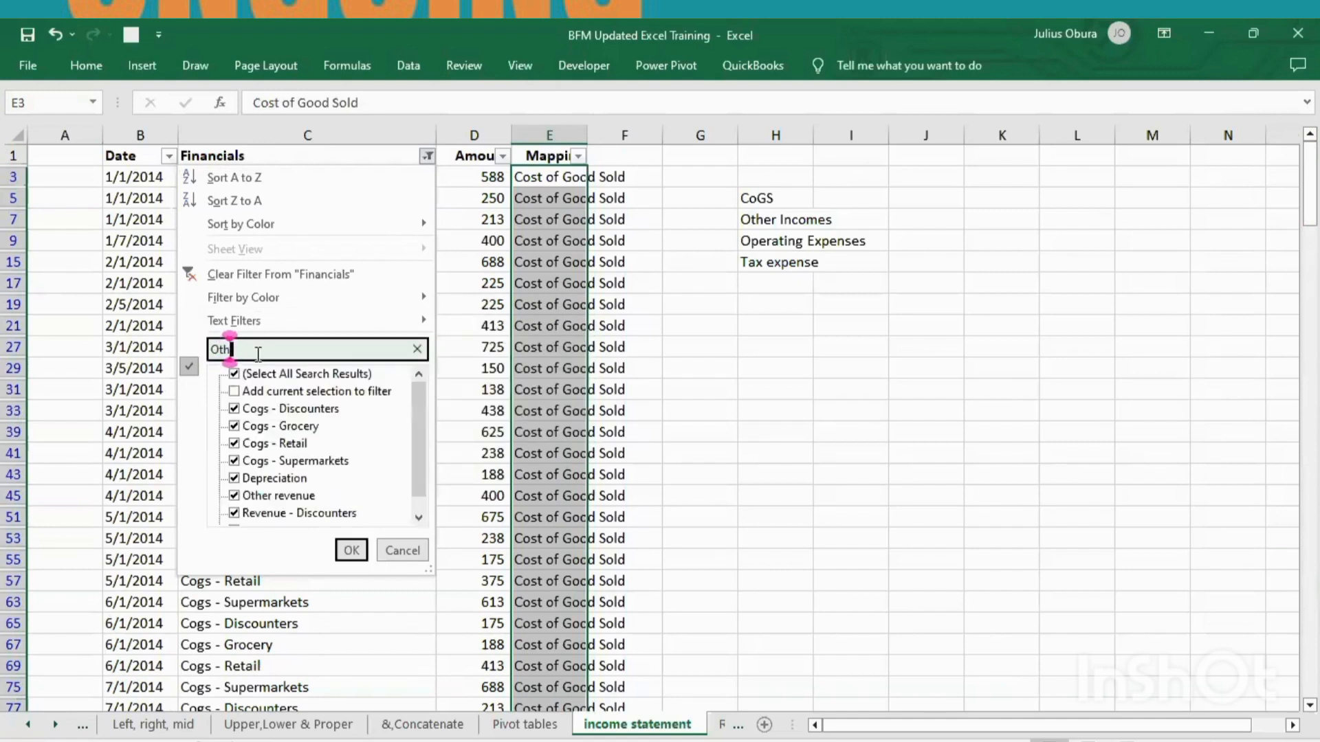
pyautogui.write('er')
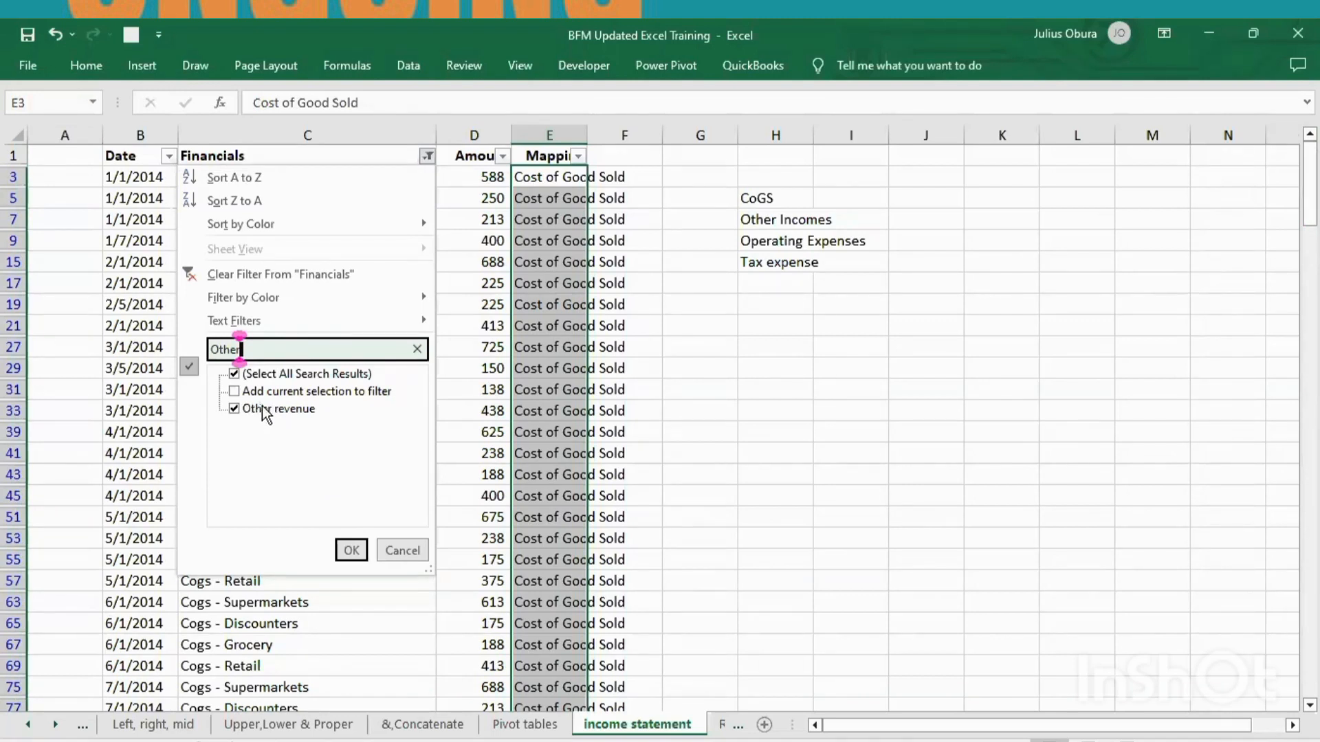
pyautogui.click(351, 551)
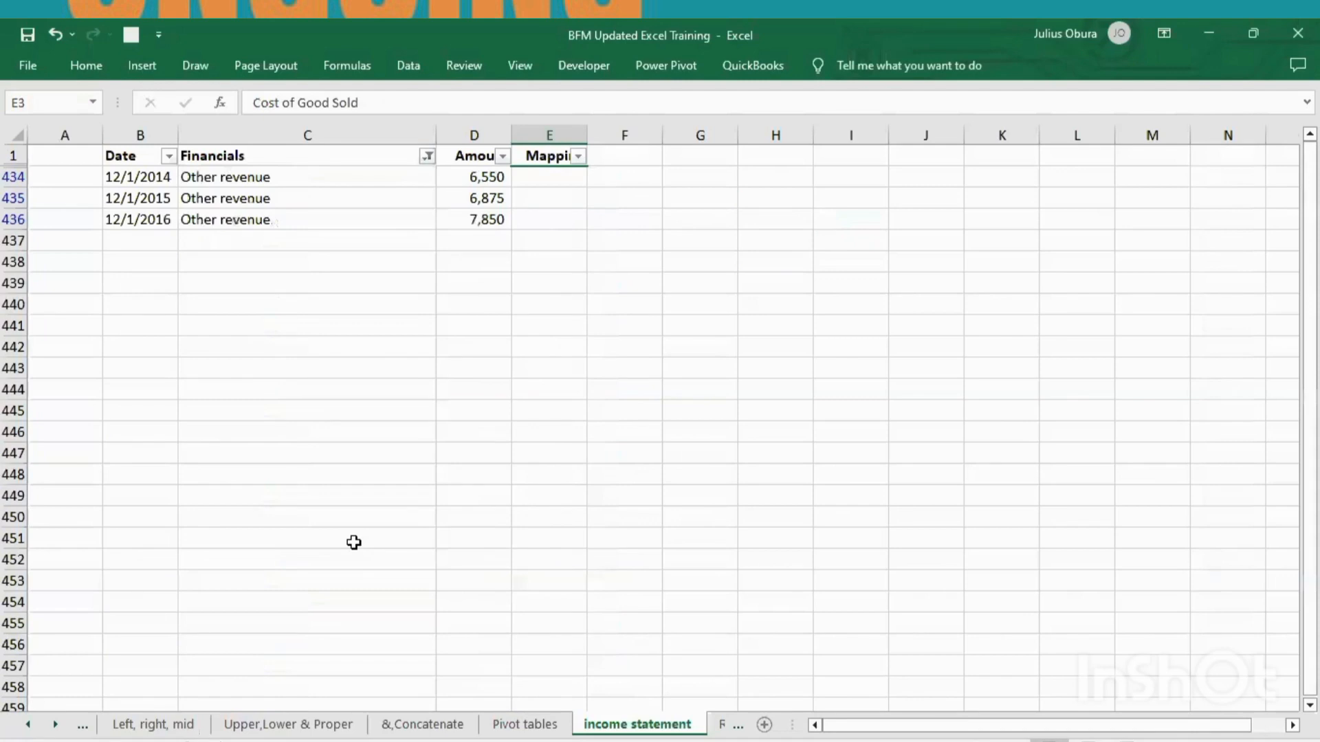
# Enter "Other Incomes" in the Mapping cell E434 and fill it down the filtered rows to E436
pyautogui.click(538, 182)
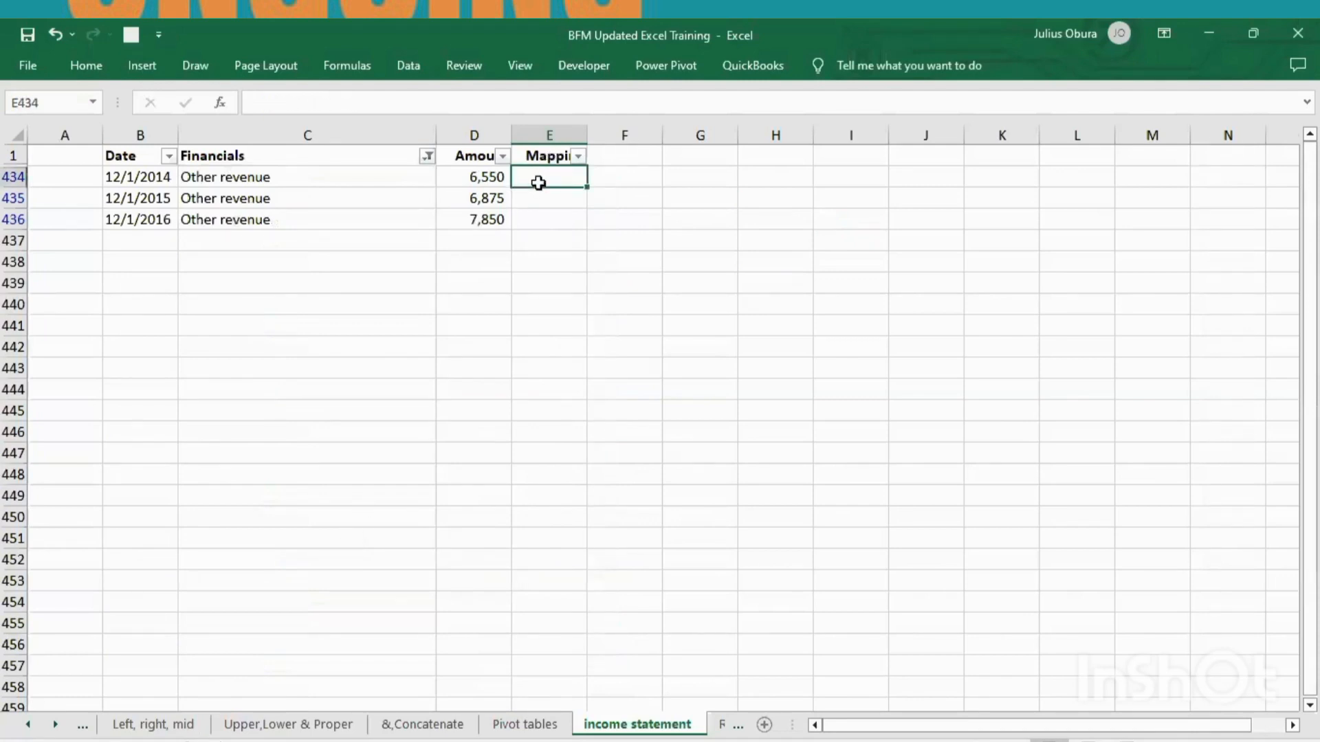
pyautogui.write('Other')
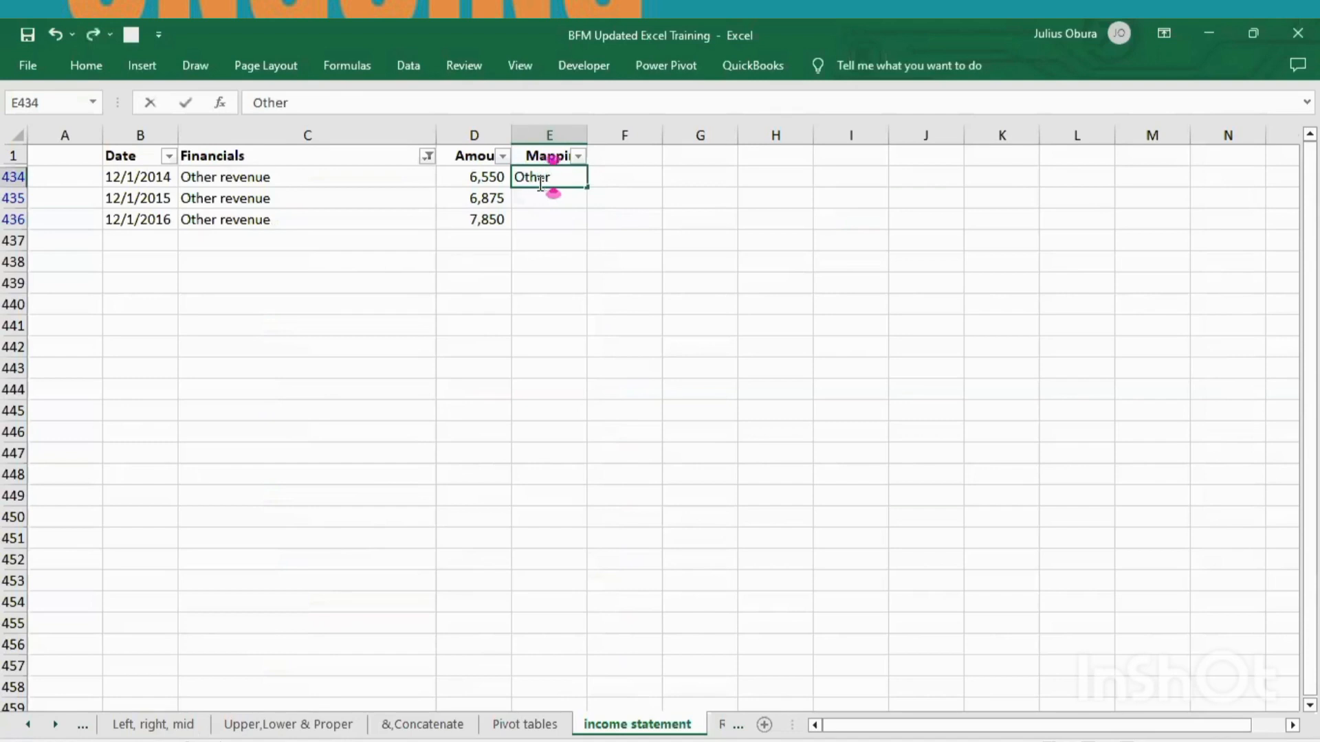
pyautogui.write(' Incom')
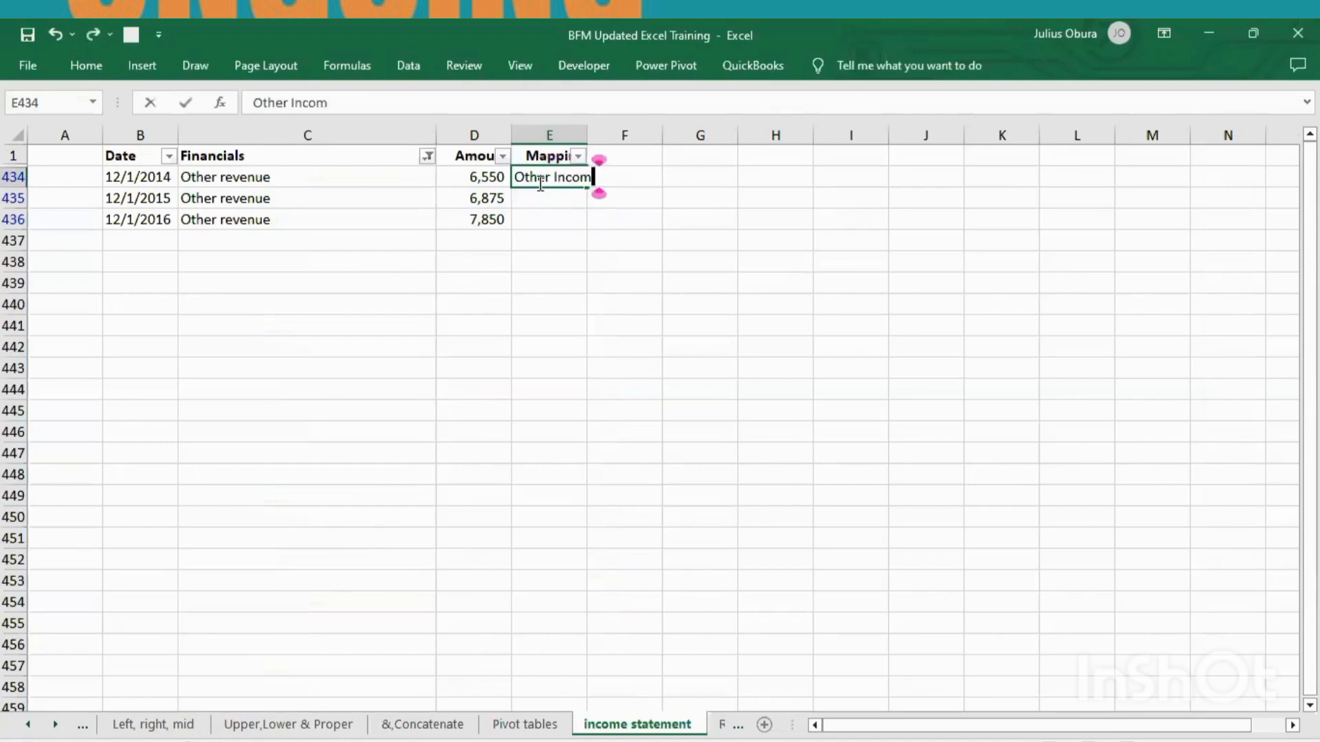
pyautogui.write('es')
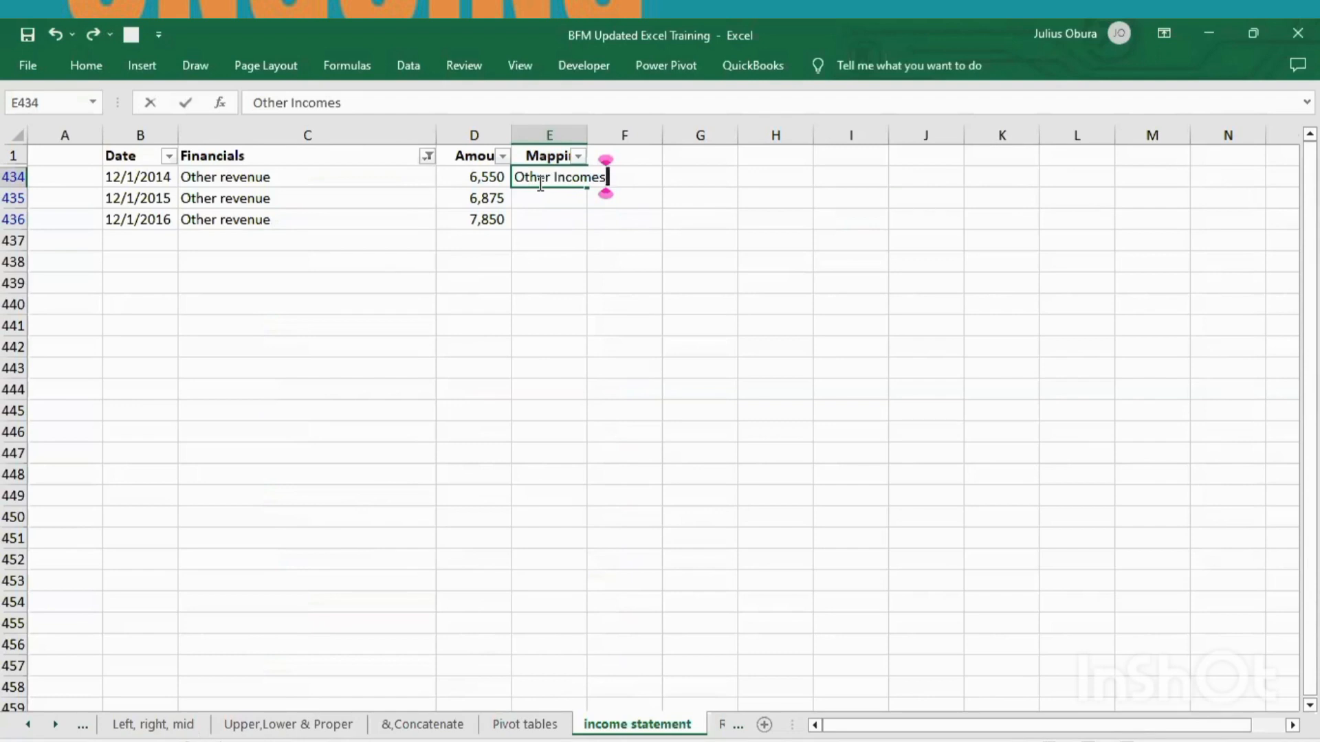
pyautogui.hotkey('ctrl', 'Return')
pyautogui.moveTo(585, 187); pyautogui.dragTo(584, 229)
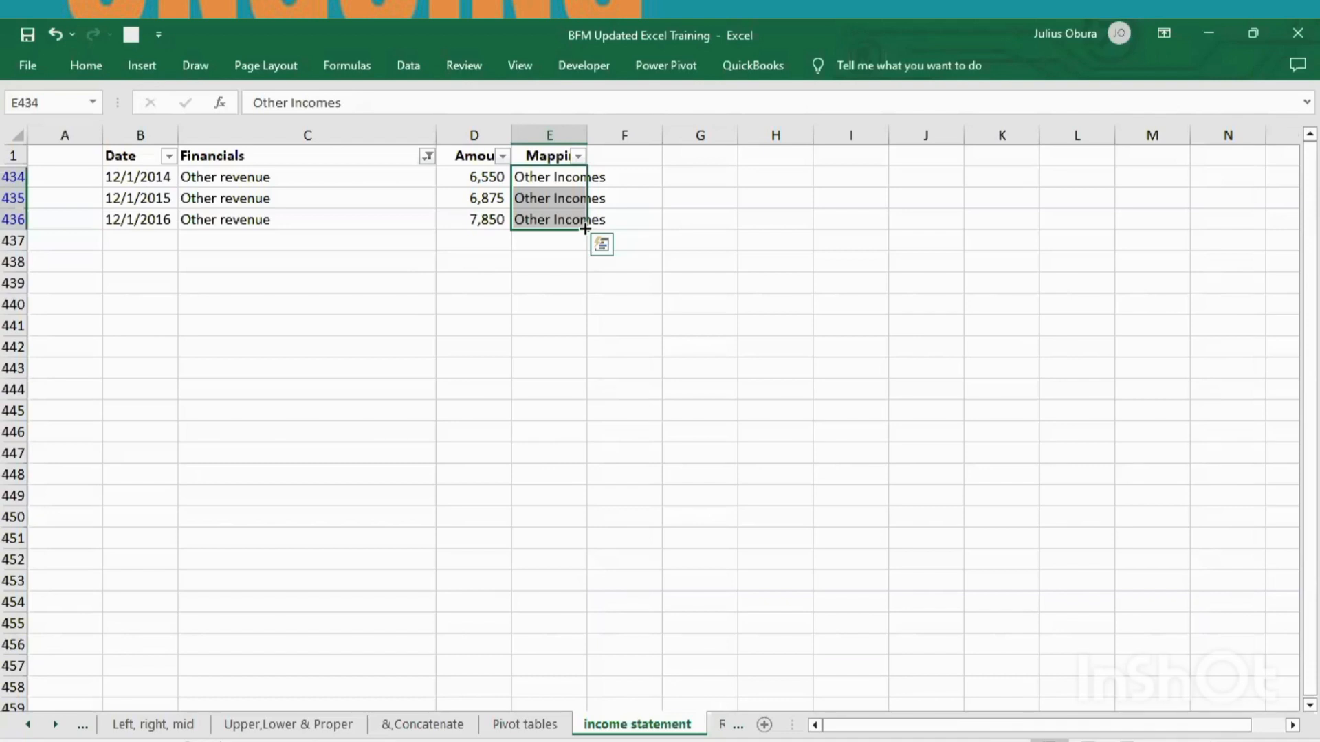
# Change the Financials filter to show only the Selling and Administrative expenses rows
pyautogui.click(427, 158)
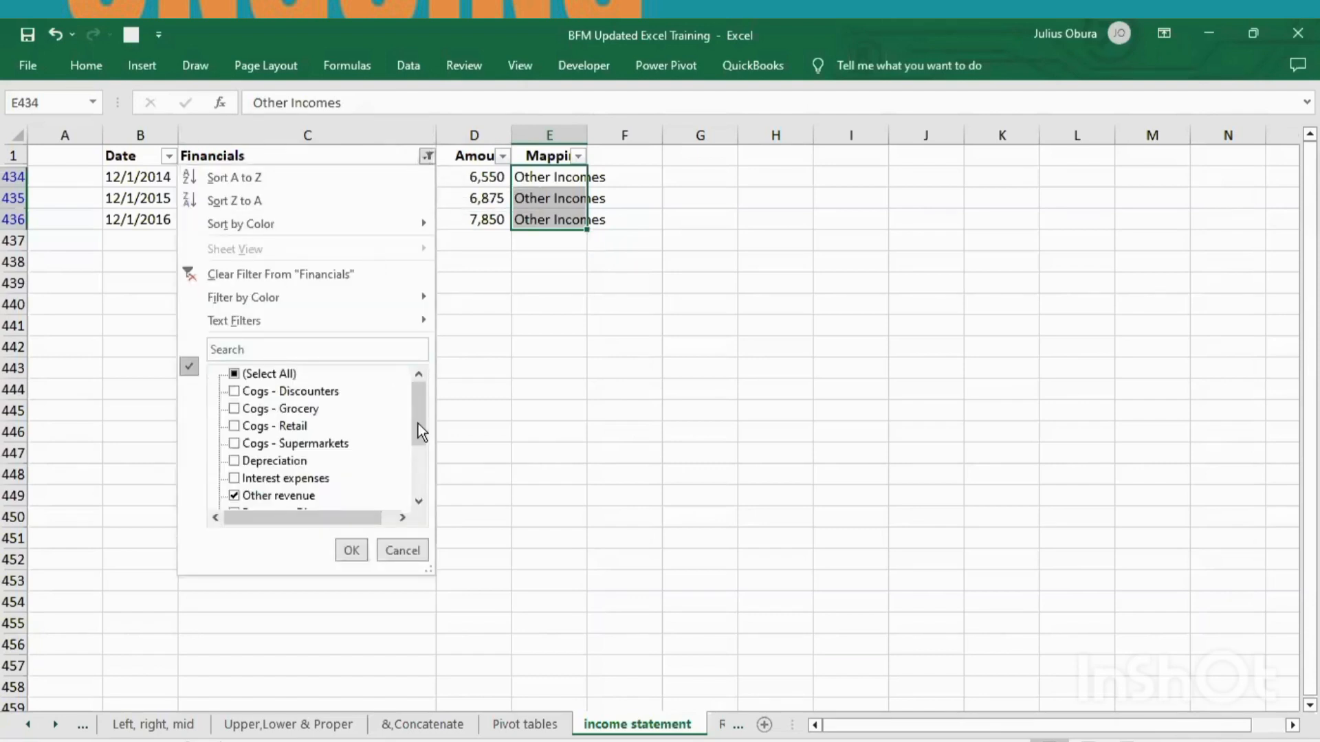
pyautogui.moveTo(418, 418); pyautogui.dragTo(421, 484)
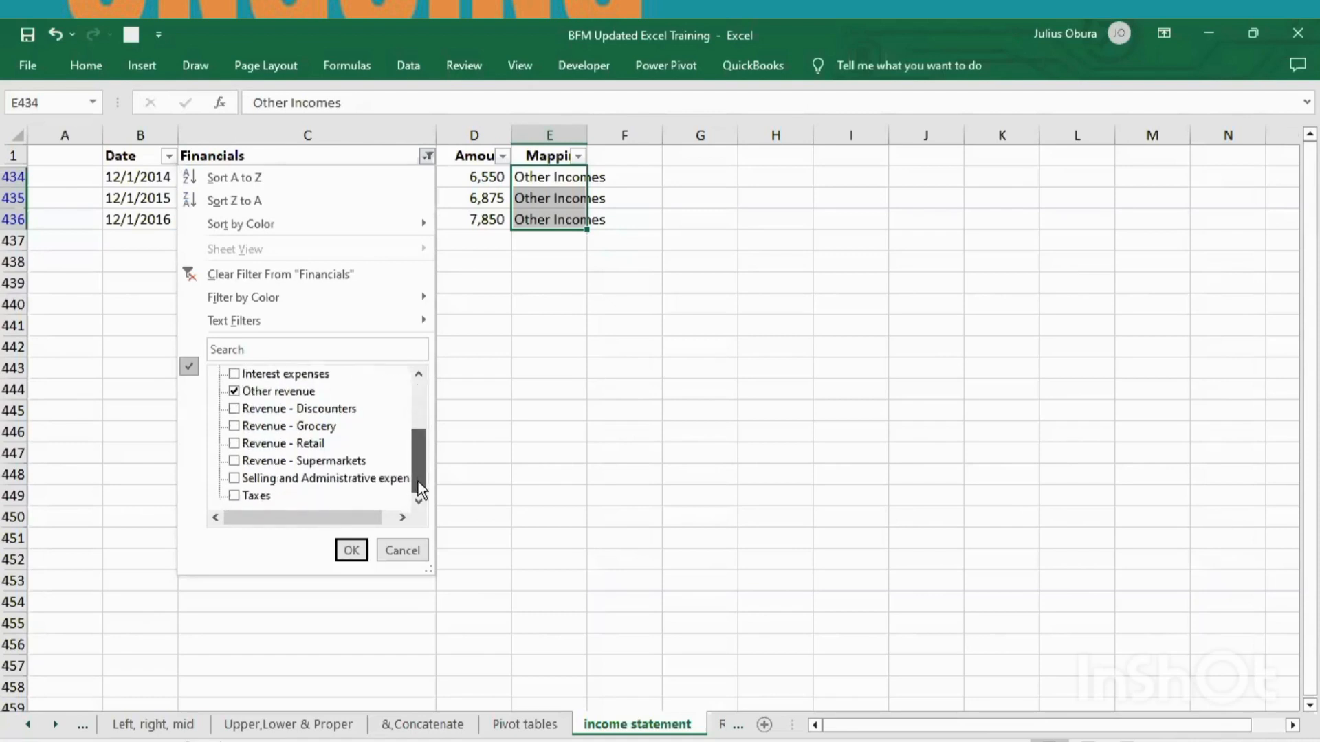
pyautogui.moveTo(418, 485); pyautogui.dragTo(412, 360)
pyautogui.click(253, 373)
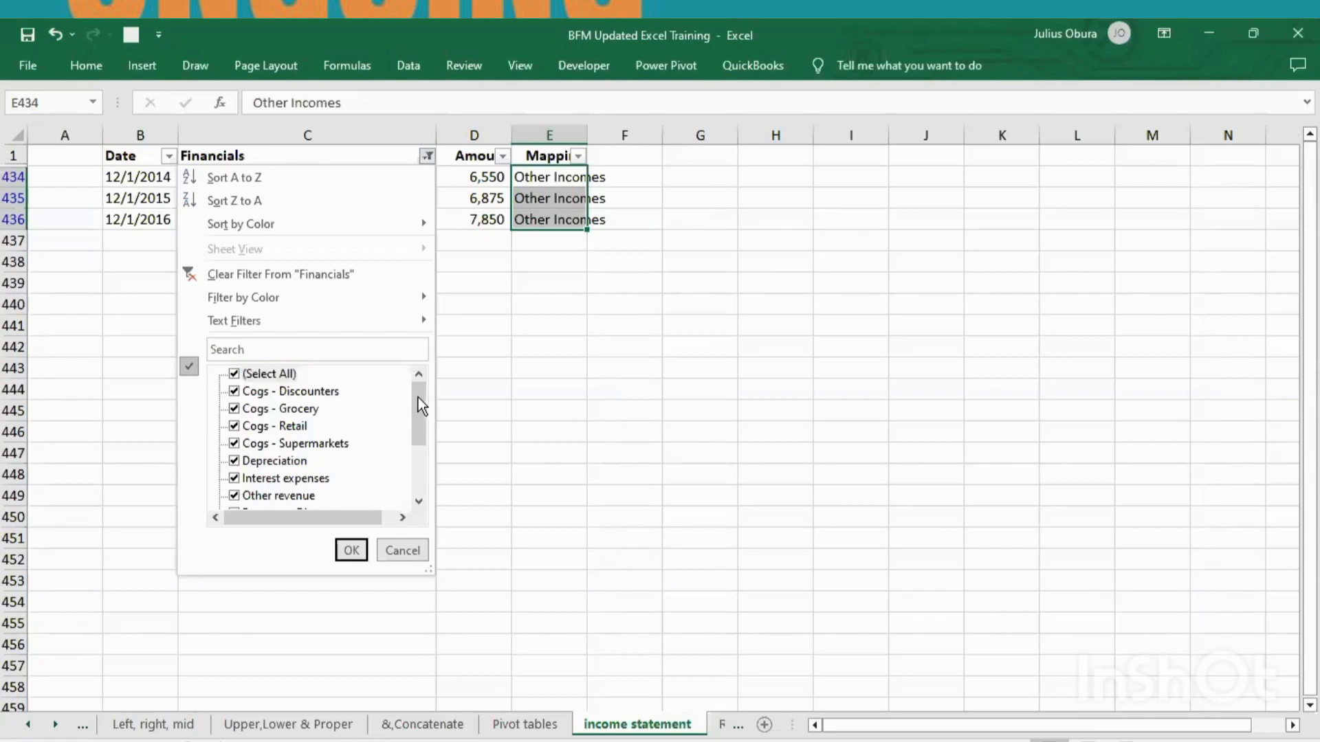
pyautogui.moveTo(418, 398); pyautogui.dragTo(416, 415)
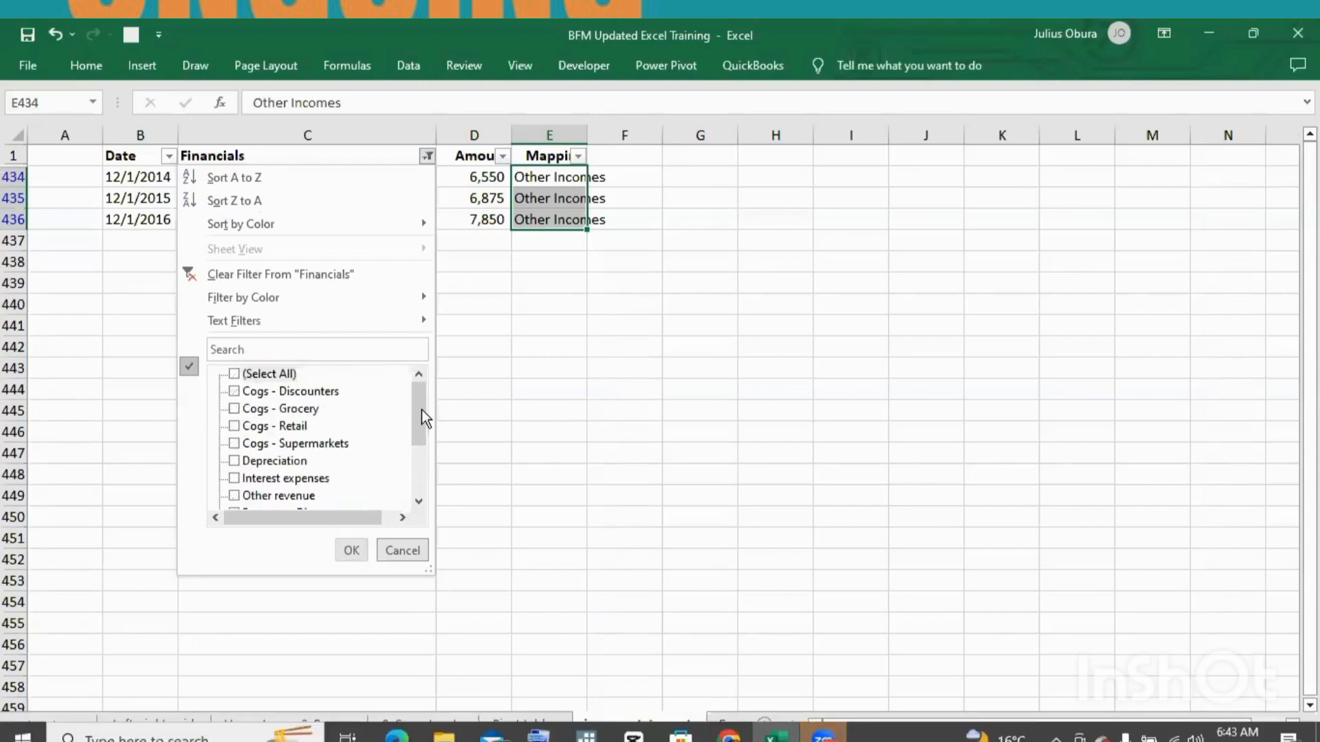
pyautogui.moveTo(422, 410); pyautogui.dragTo(419, 484)
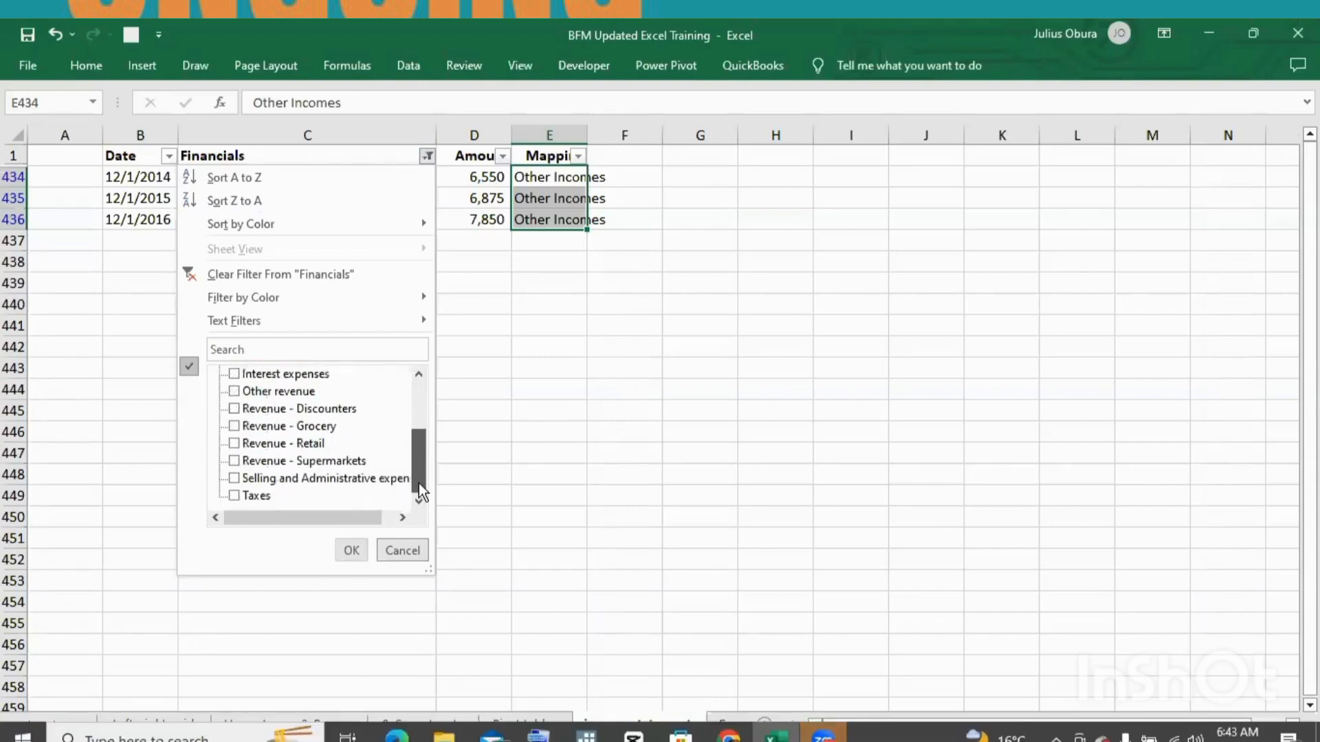
pyautogui.click(235, 478)
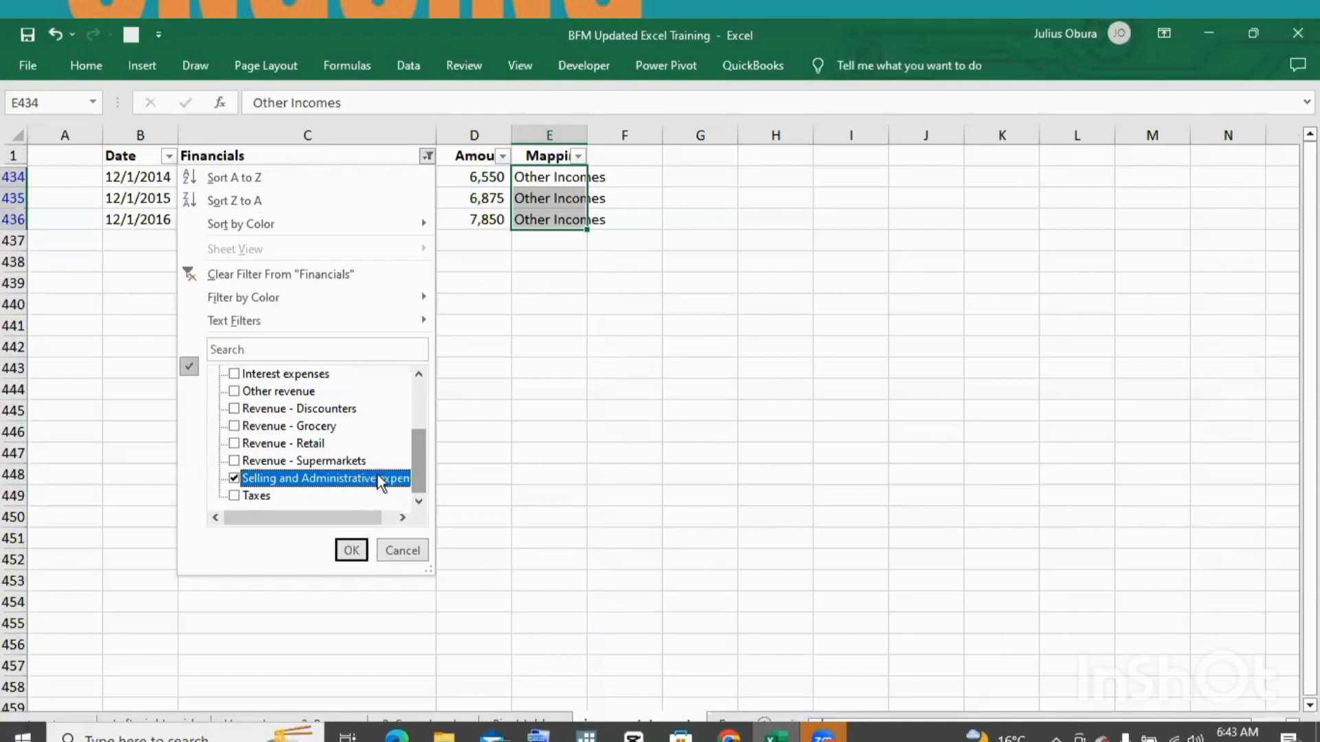
pyautogui.moveTo(423, 472); pyautogui.dragTo(414, 502)
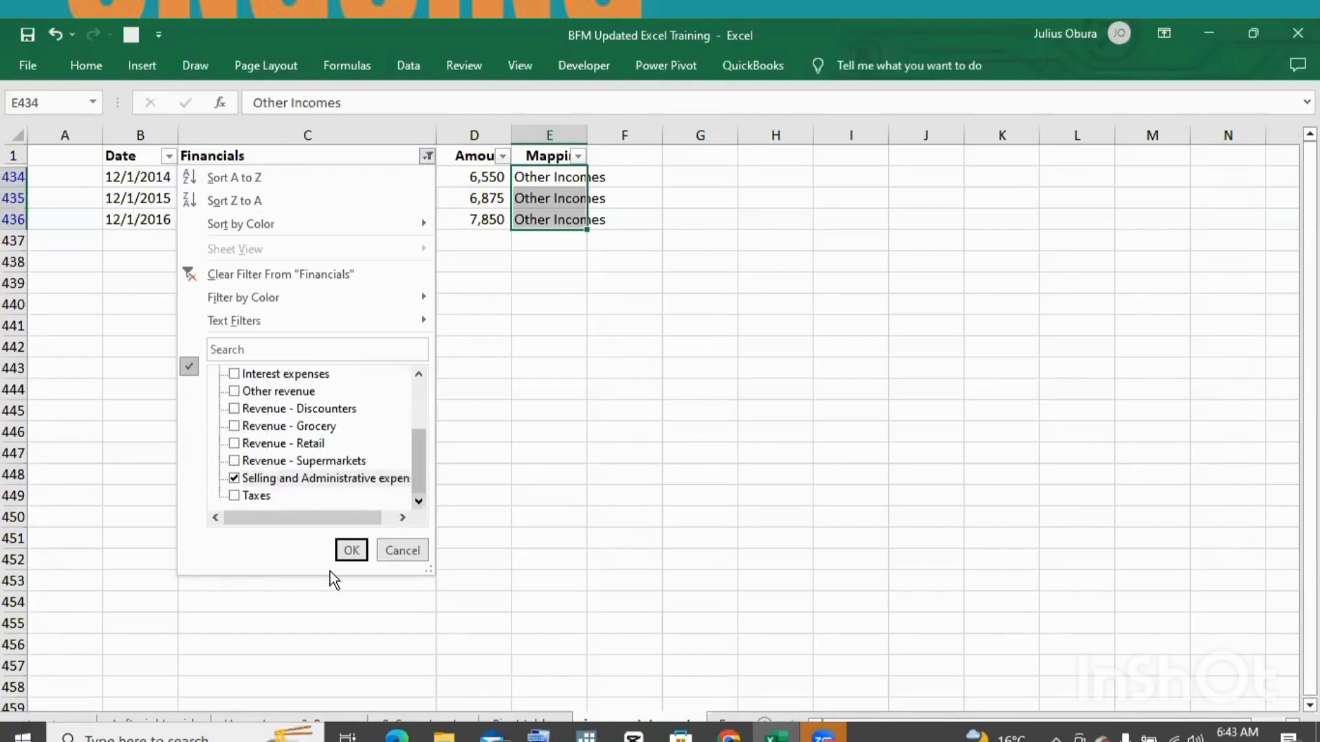
pyautogui.click(346, 551)
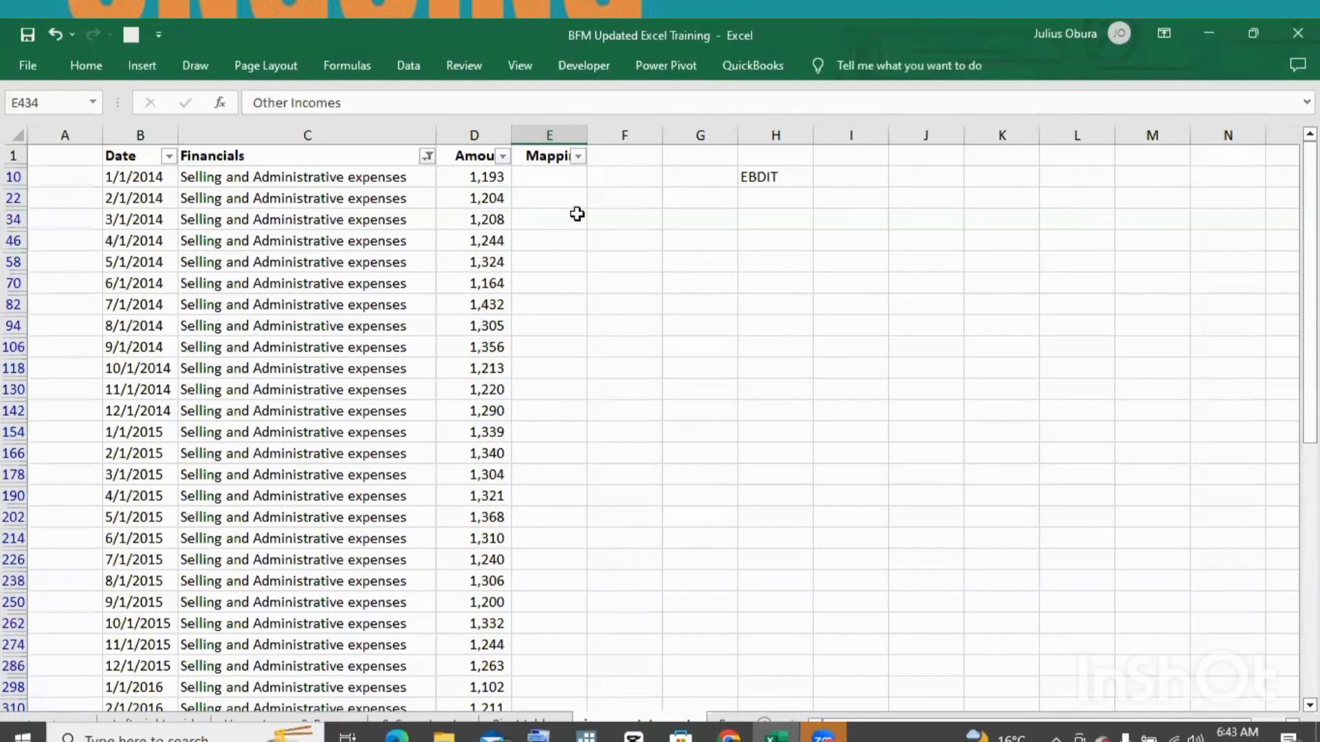
# Enter "Expenses" in the Mapping cell E10 and fill it down the filtered rows to E430
pyautogui.click(557, 182)
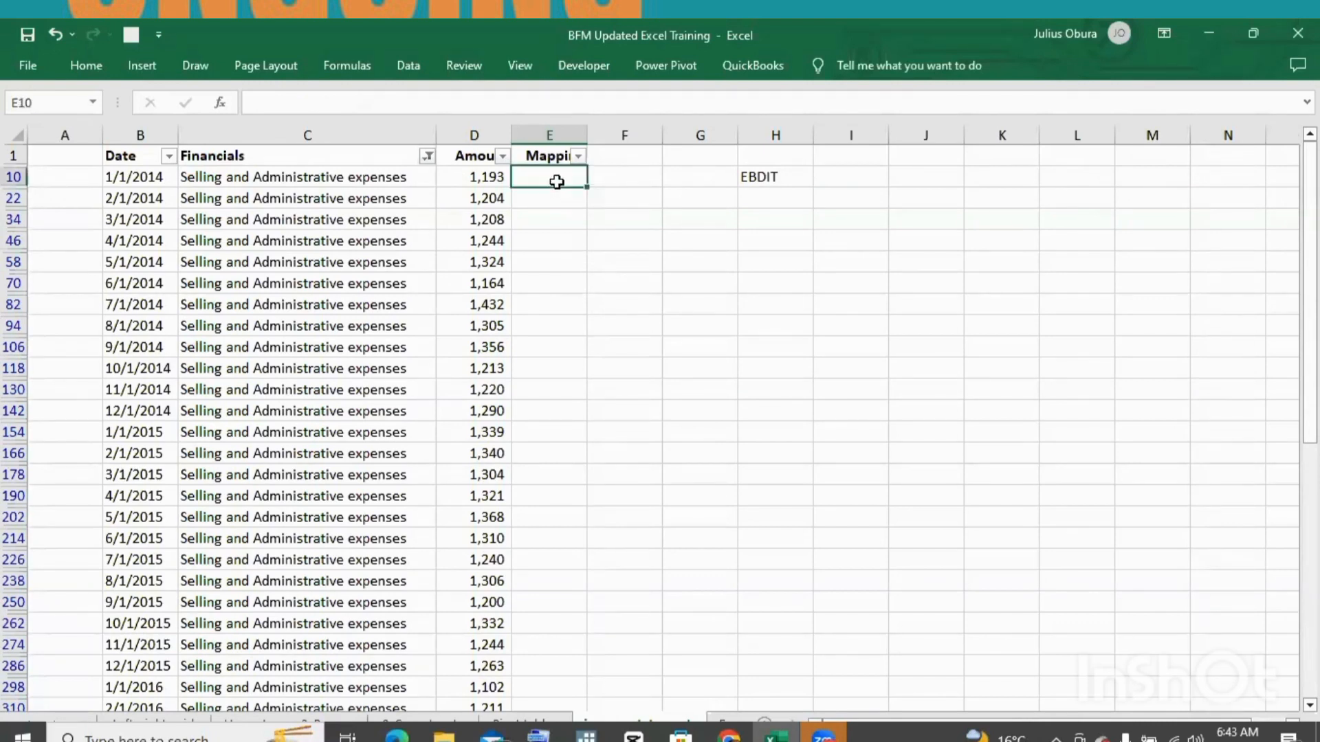
pyautogui.write('Ex')
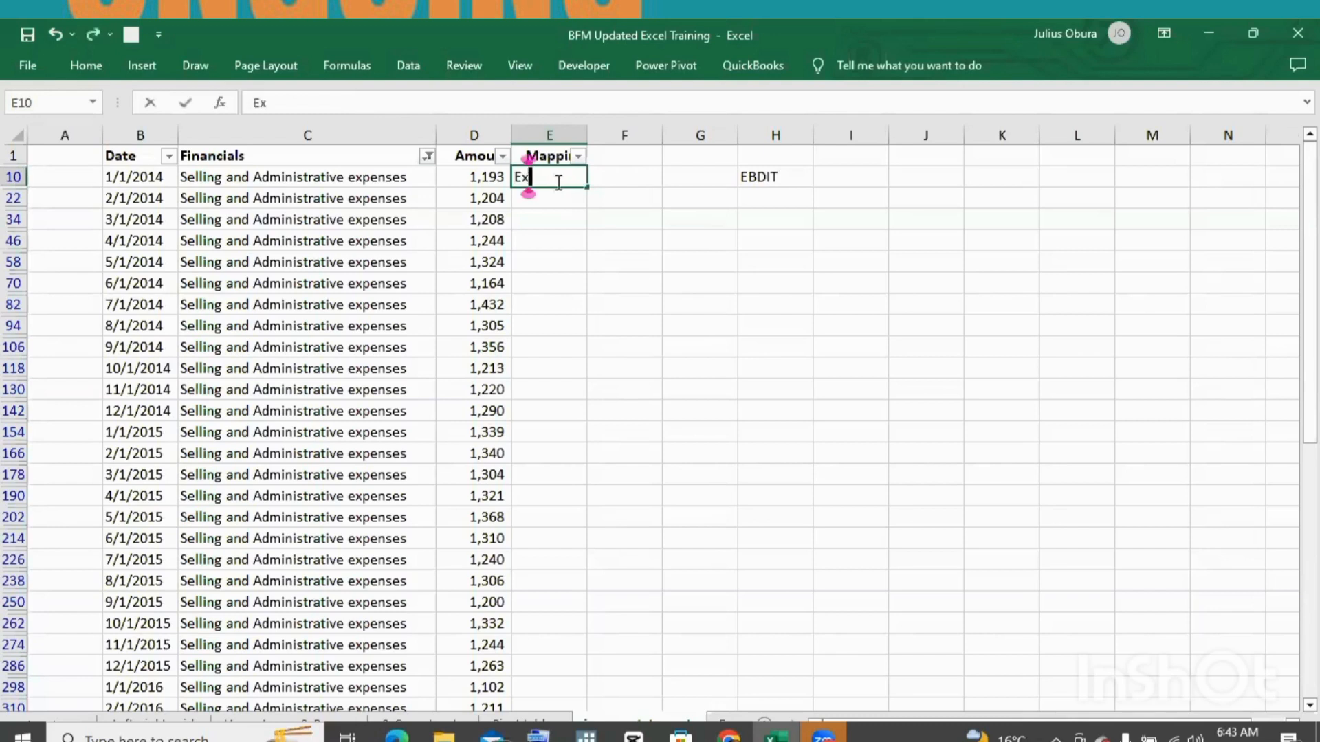
pyautogui.write('penses')
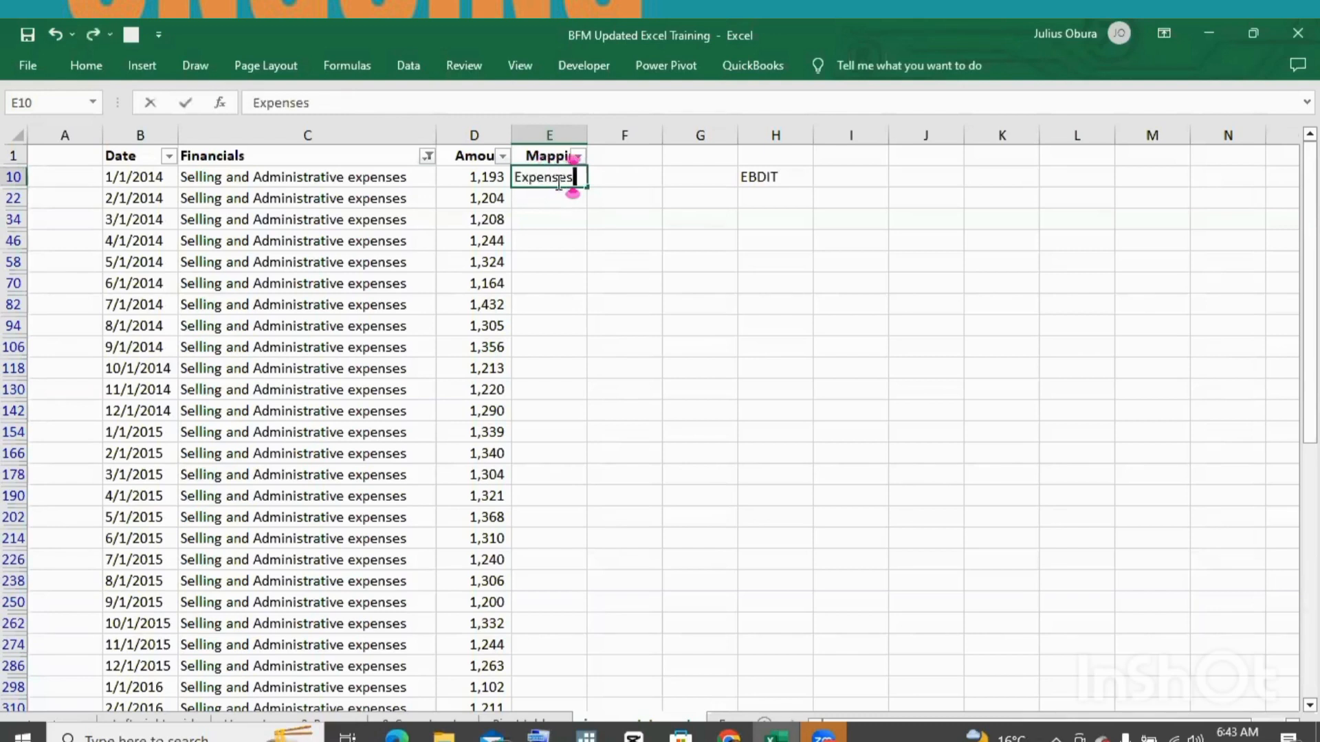
pyautogui.hotkey('ctrl', 'Return')
pyautogui.moveTo(589, 185); pyautogui.dragTo(554, 563)
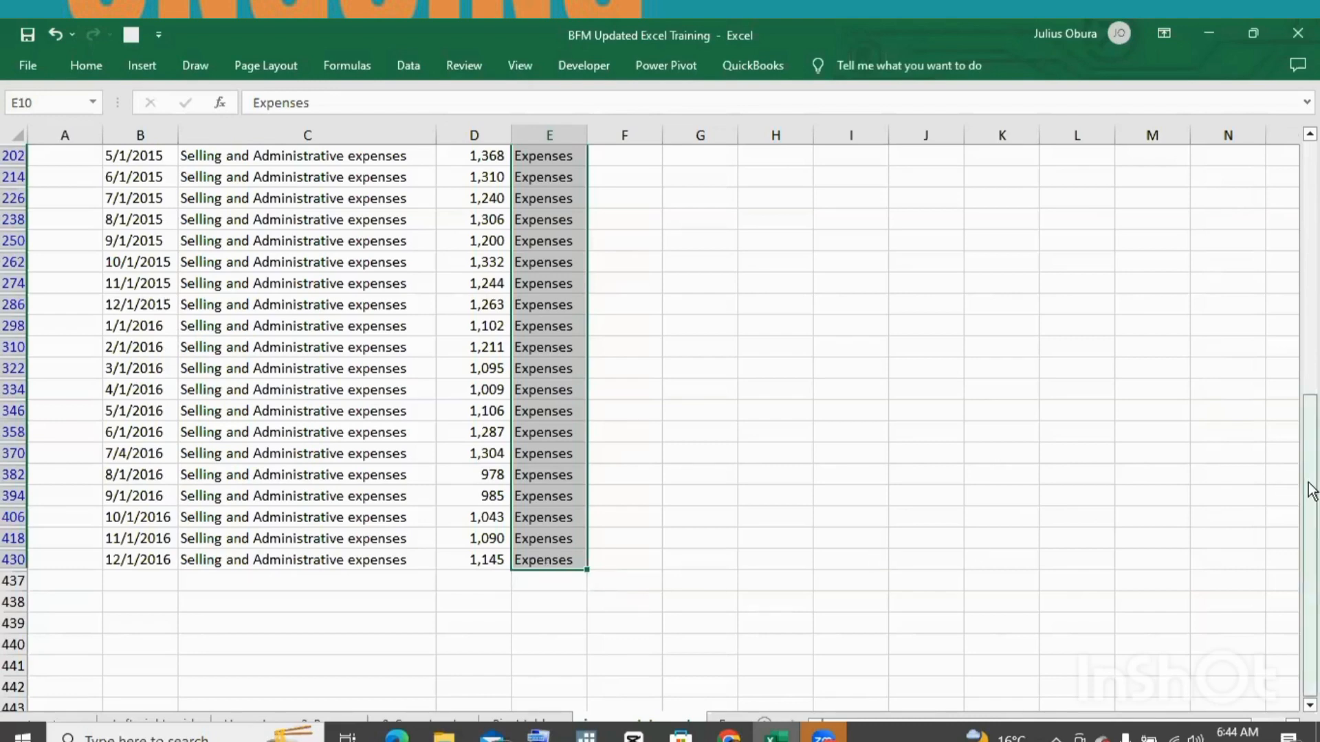
# Change the Financials filter, searching for "Depreci", to show only the Depreciation rows
pyautogui.moveTo(1311, 491); pyautogui.dragTo(1299, 234)
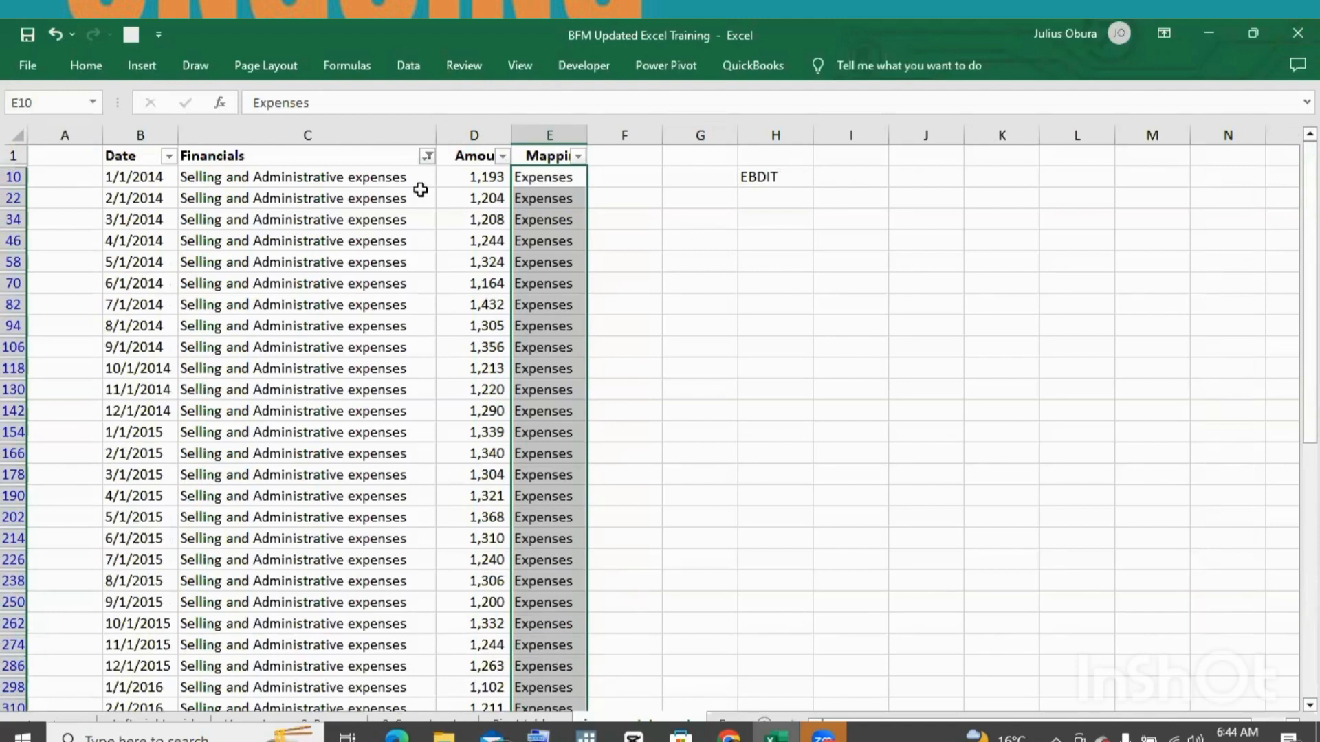
pyautogui.click(427, 157)
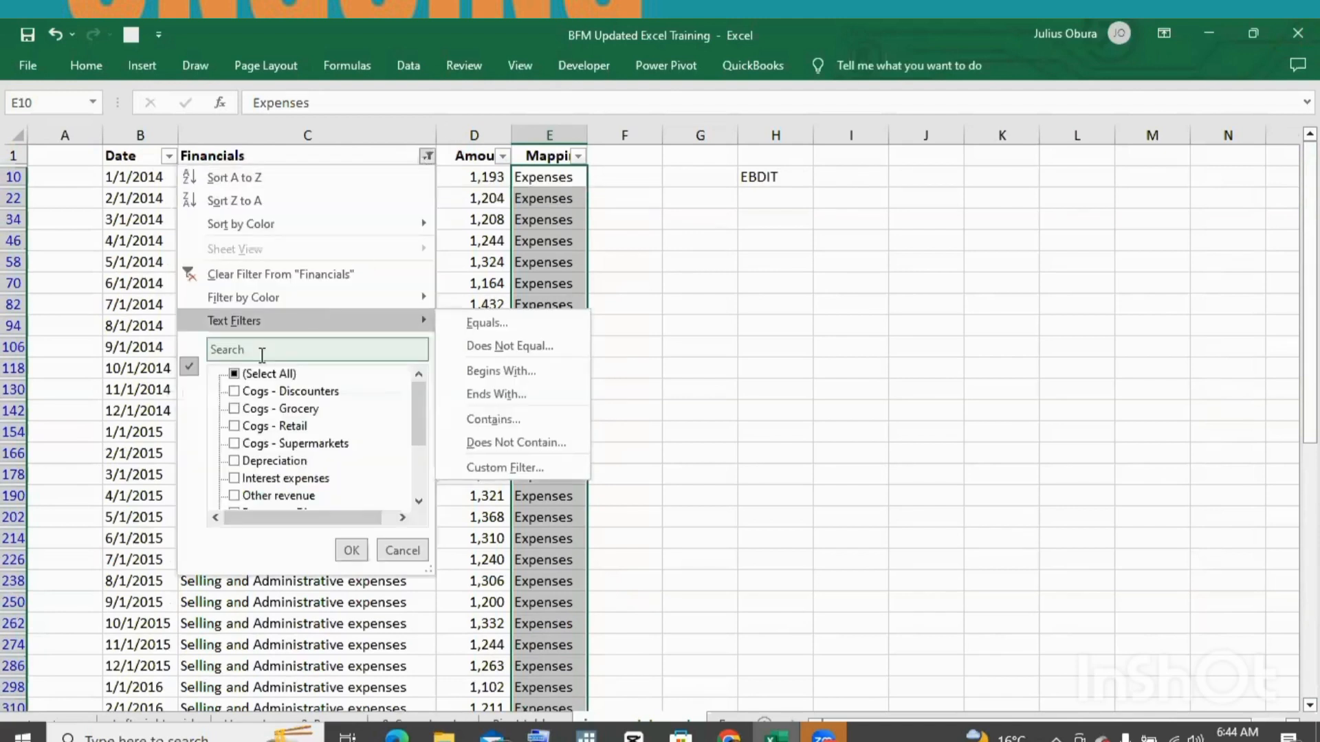
pyautogui.click(256, 374)
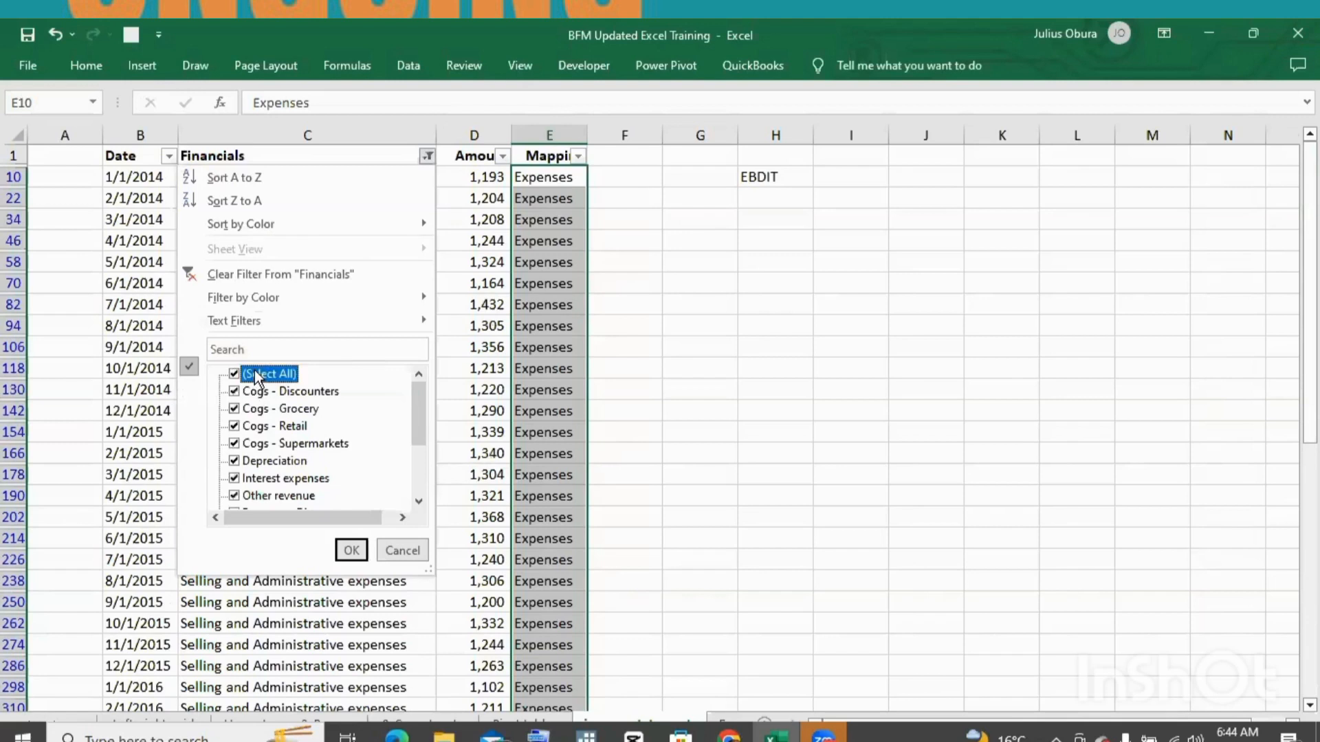
pyautogui.click(254, 374)
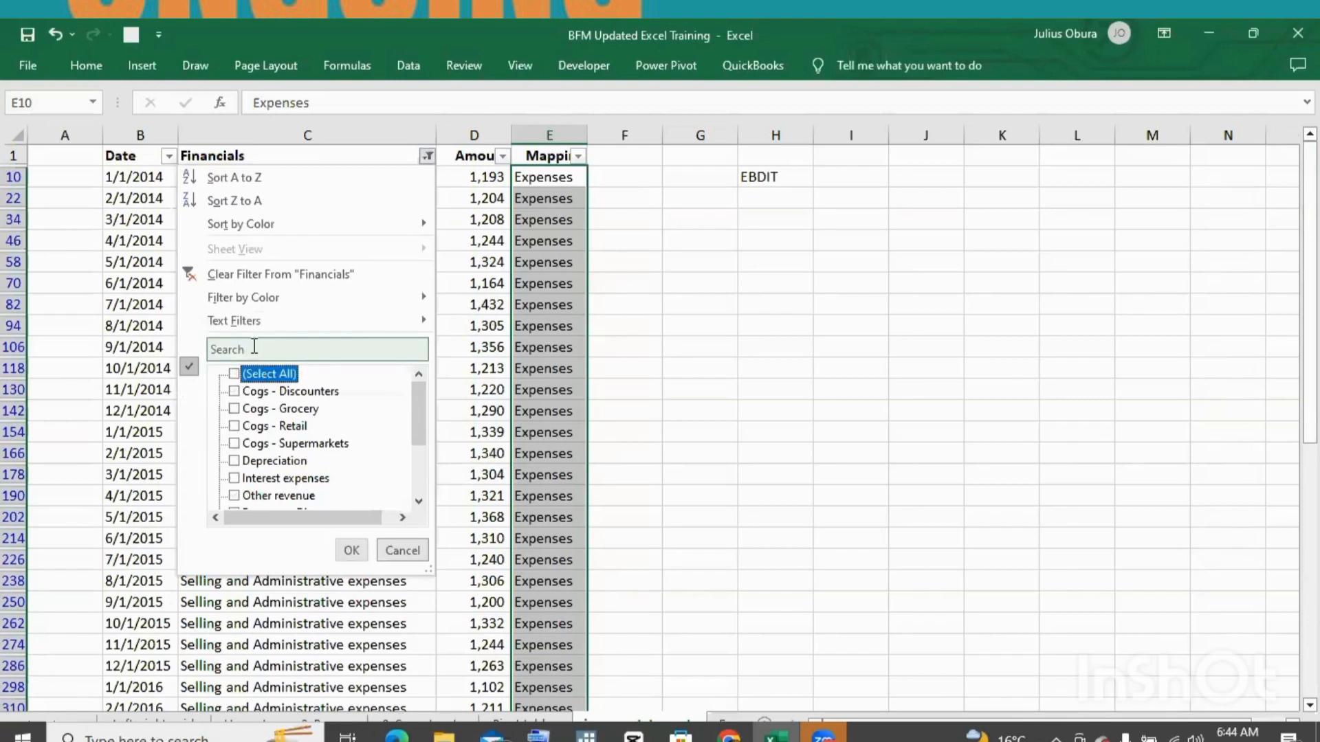
pyautogui.click(254, 348)
pyautogui.write('Deprec')
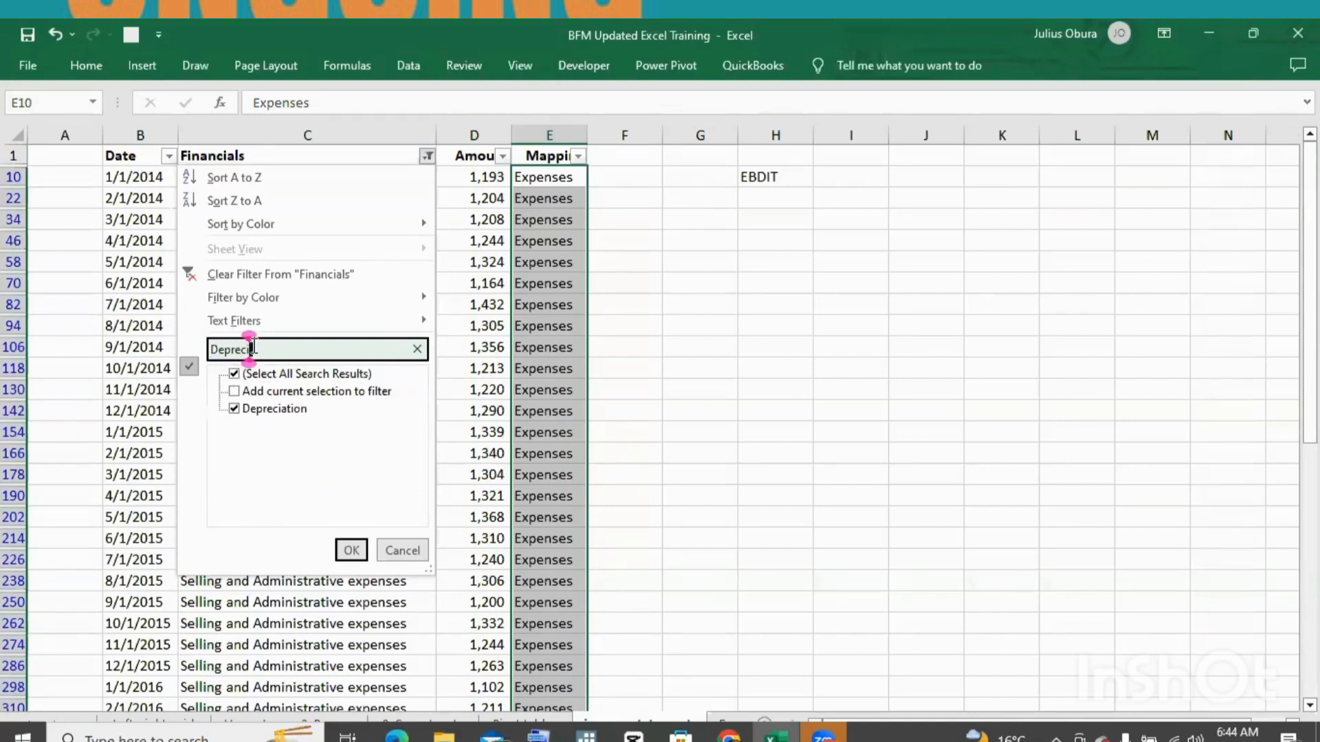
pyautogui.write('i')
pyautogui.click(354, 550)
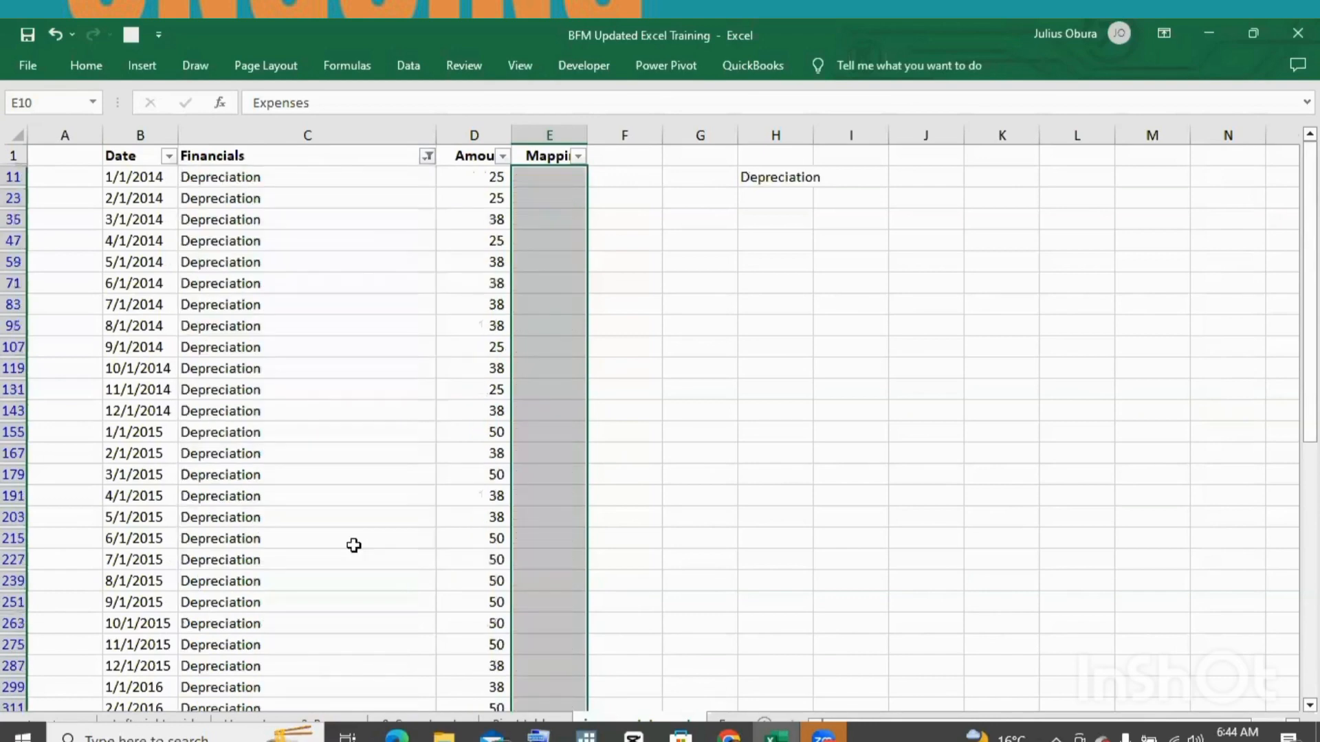
# Enter "Depreciation expense" in the Mapping cell E11 and fill it down the filtered rows to E431
pyautogui.click(547, 177)
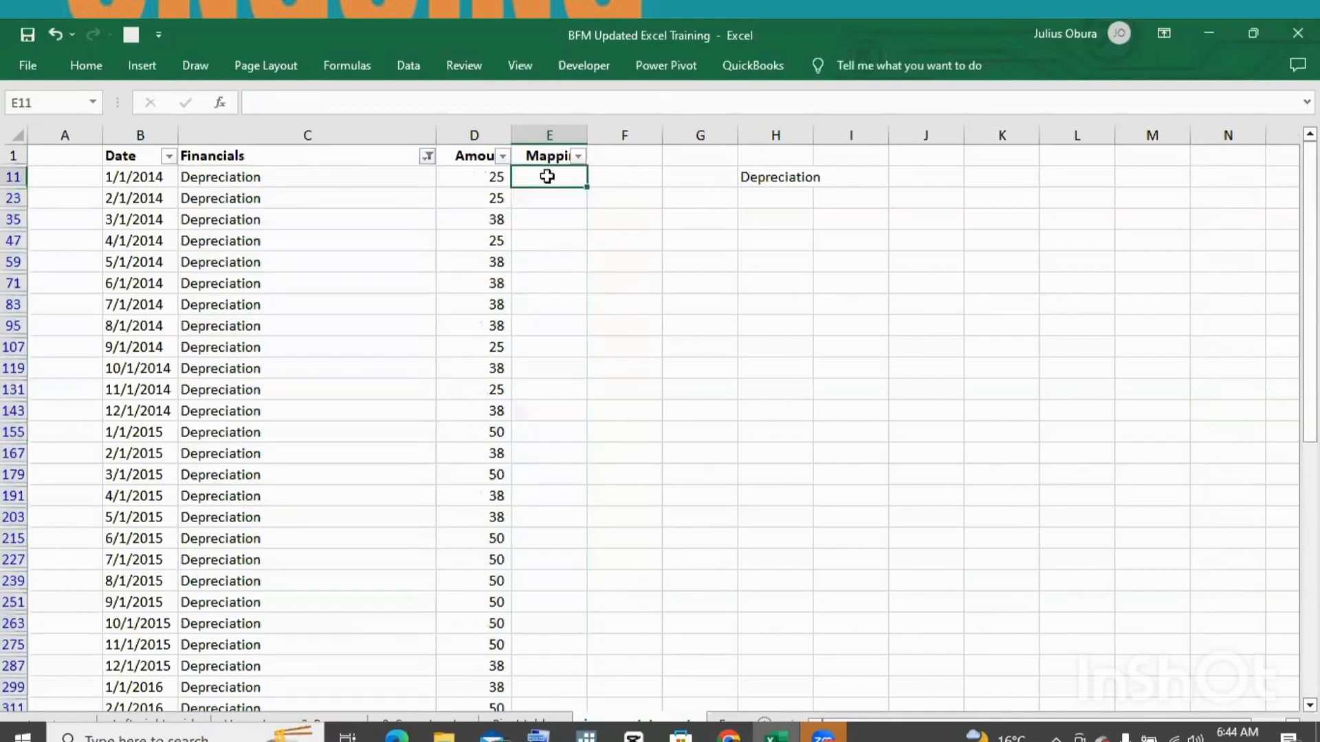
pyautogui.write('Depreciat')
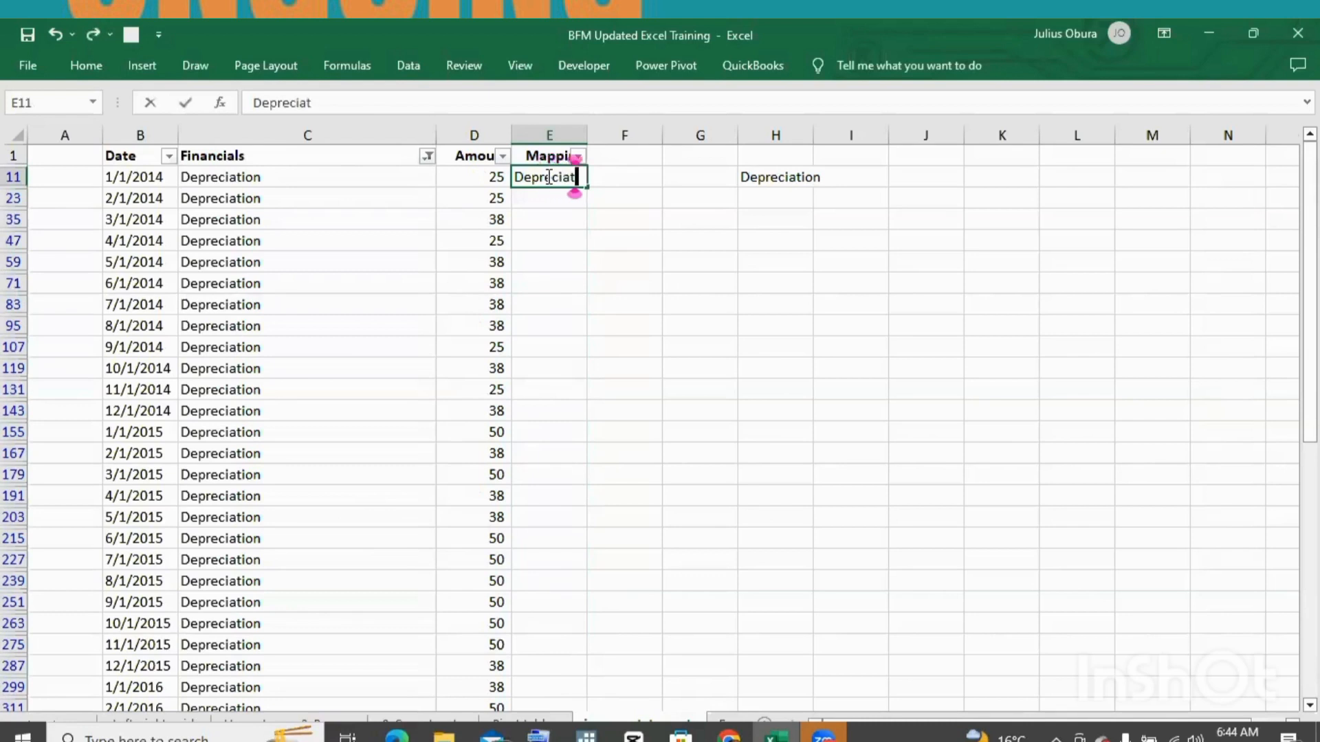
pyautogui.write('ion expe')
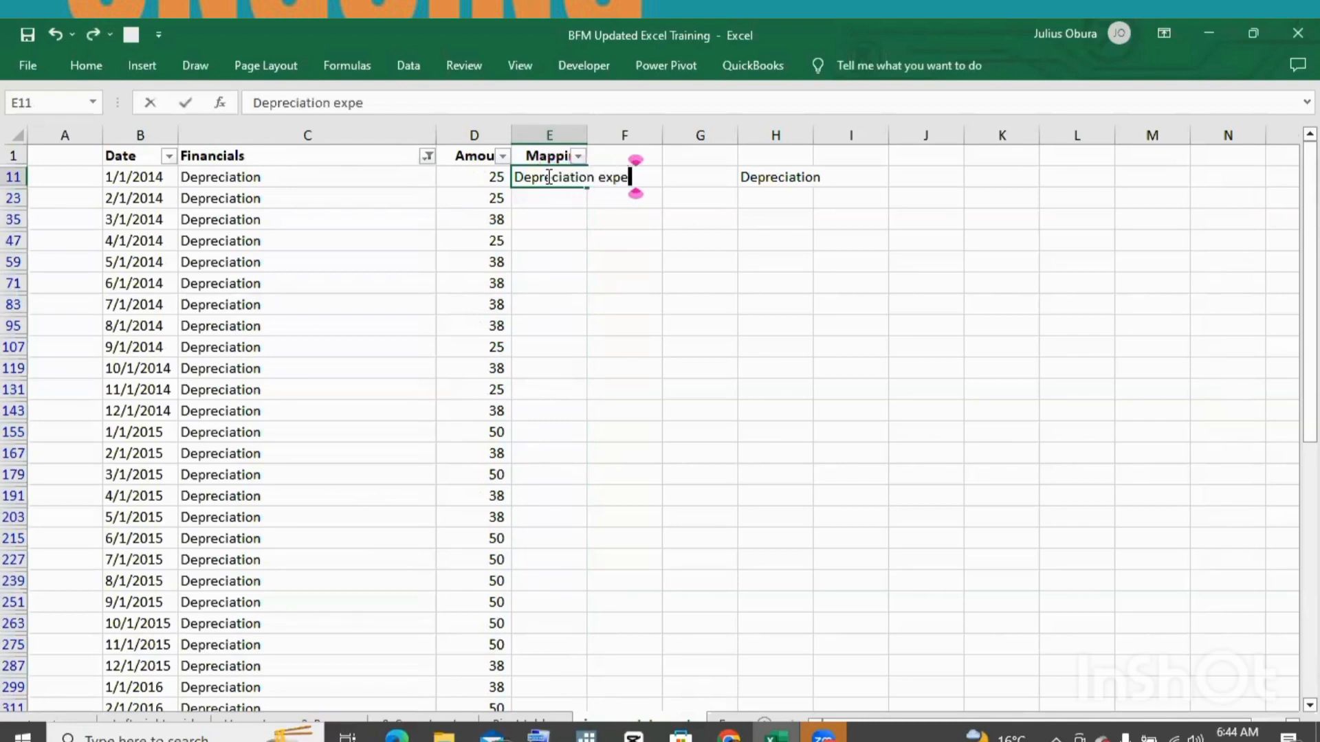
pyautogui.write('nse')
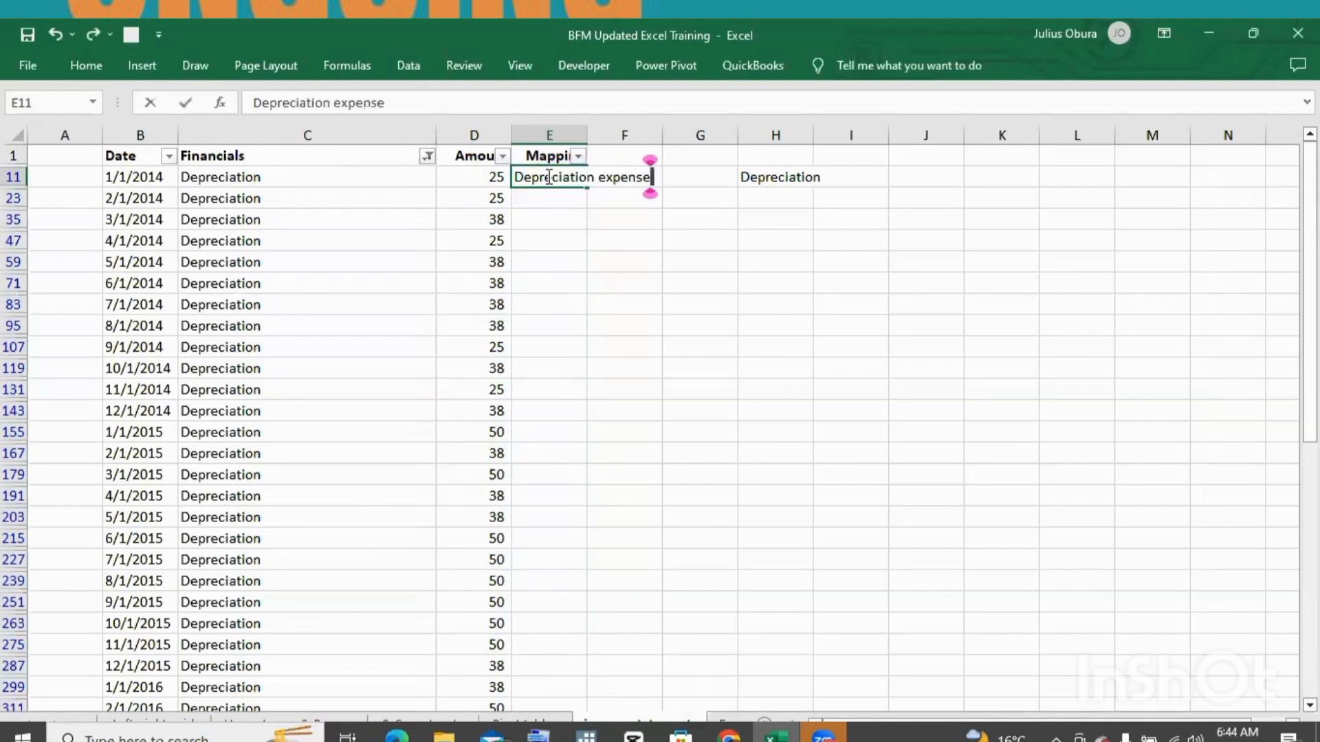
pyautogui.hotkey('ctrl', 'Return')
pyautogui.moveTo(587, 187); pyautogui.dragTo(569, 630)
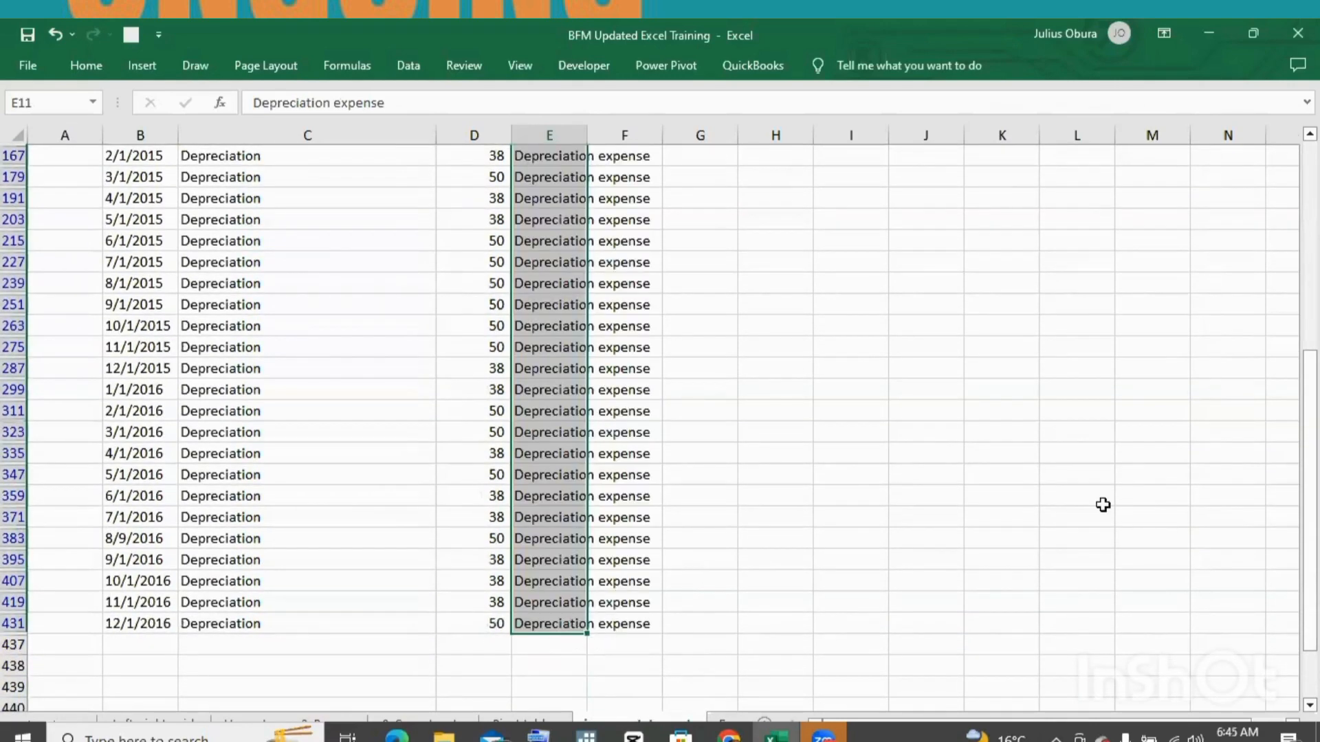
# Change the Financials filter to show only the Interest expenses rows
pyautogui.moveTo(1313, 419); pyautogui.dragTo(1276, 170)
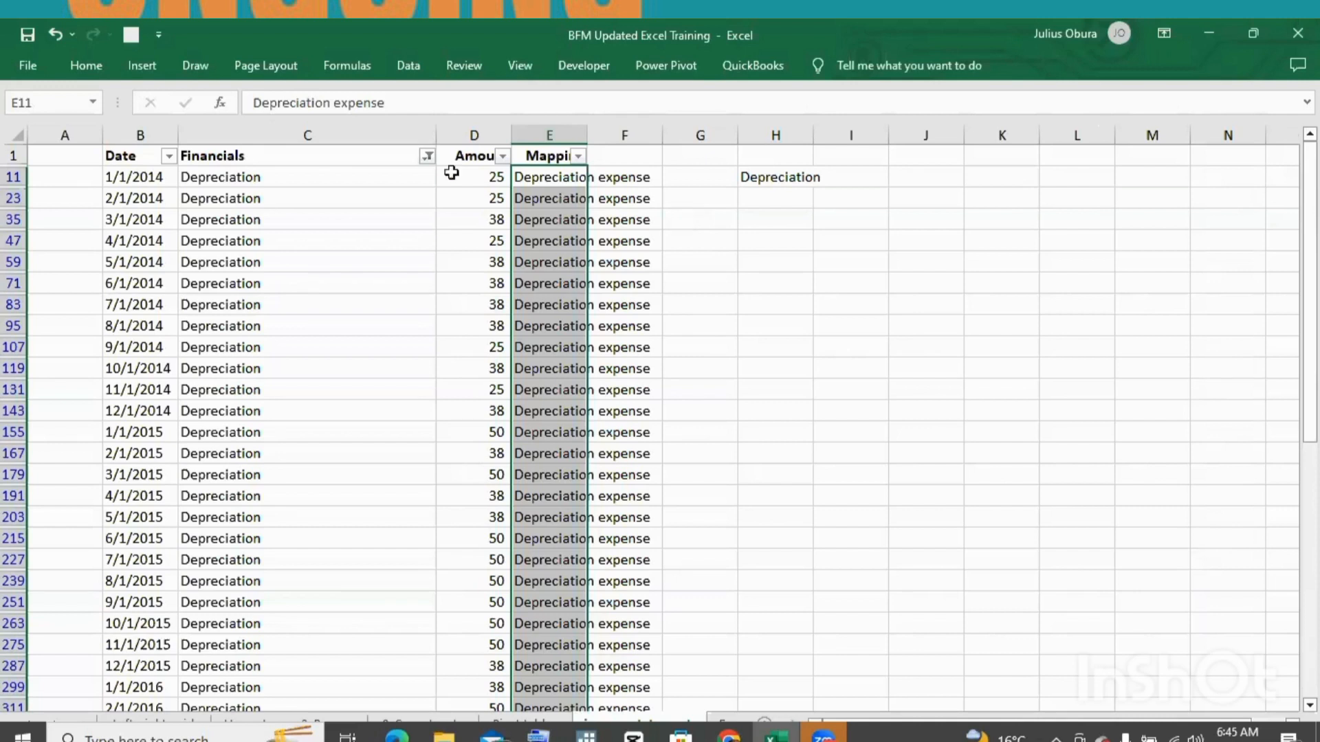
pyautogui.click(424, 158)
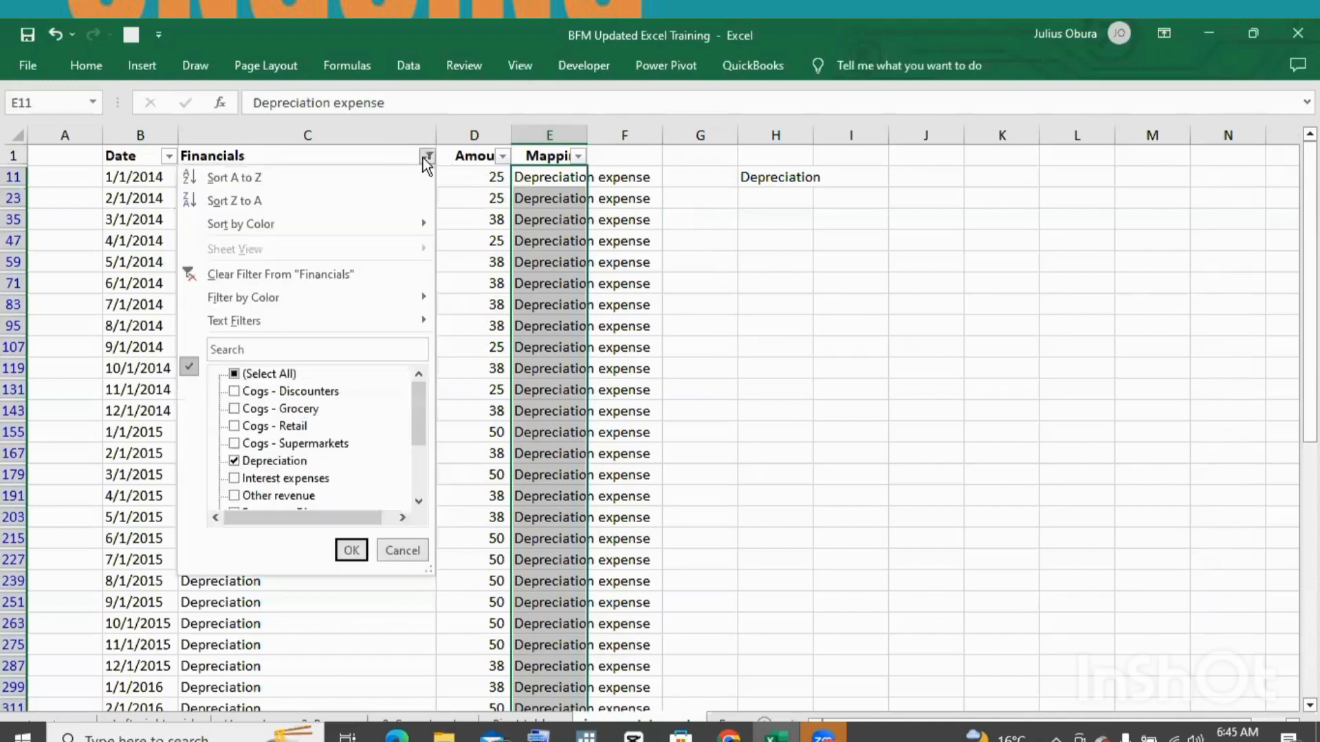
pyautogui.click(262, 376)
pyautogui.click(262, 377)
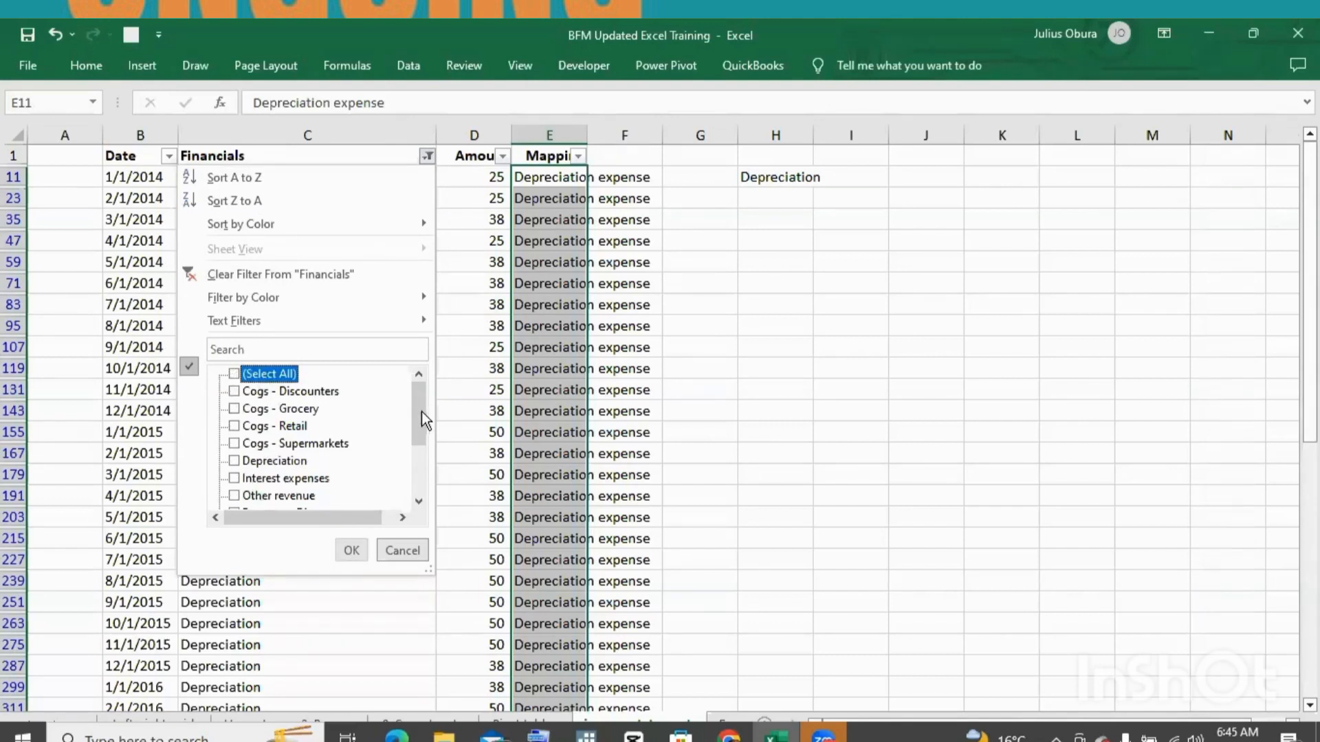
pyautogui.moveTo(422, 411)
pyautogui.mouseDown()
pyautogui.moveTo(431, 477)
pyautogui.moveTo(419, 438)
pyautogui.mouseUp()
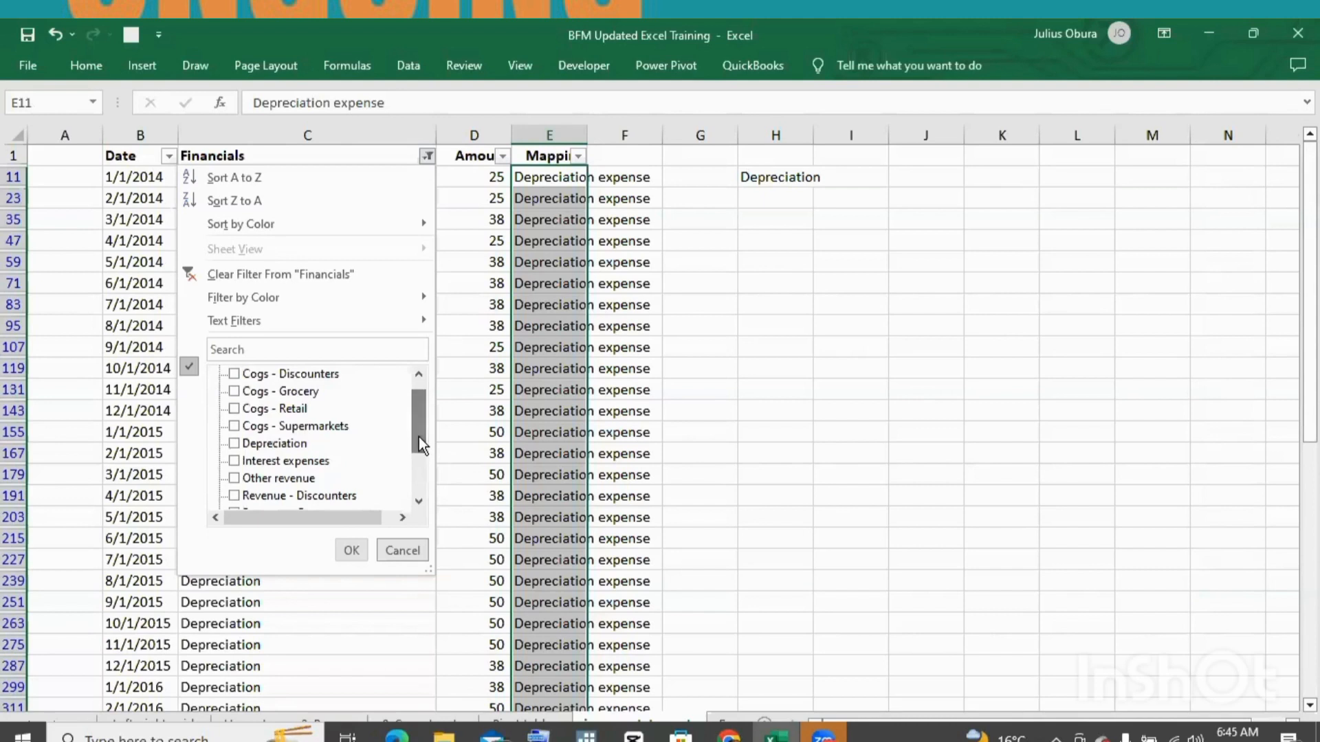
pyautogui.click(235, 461)
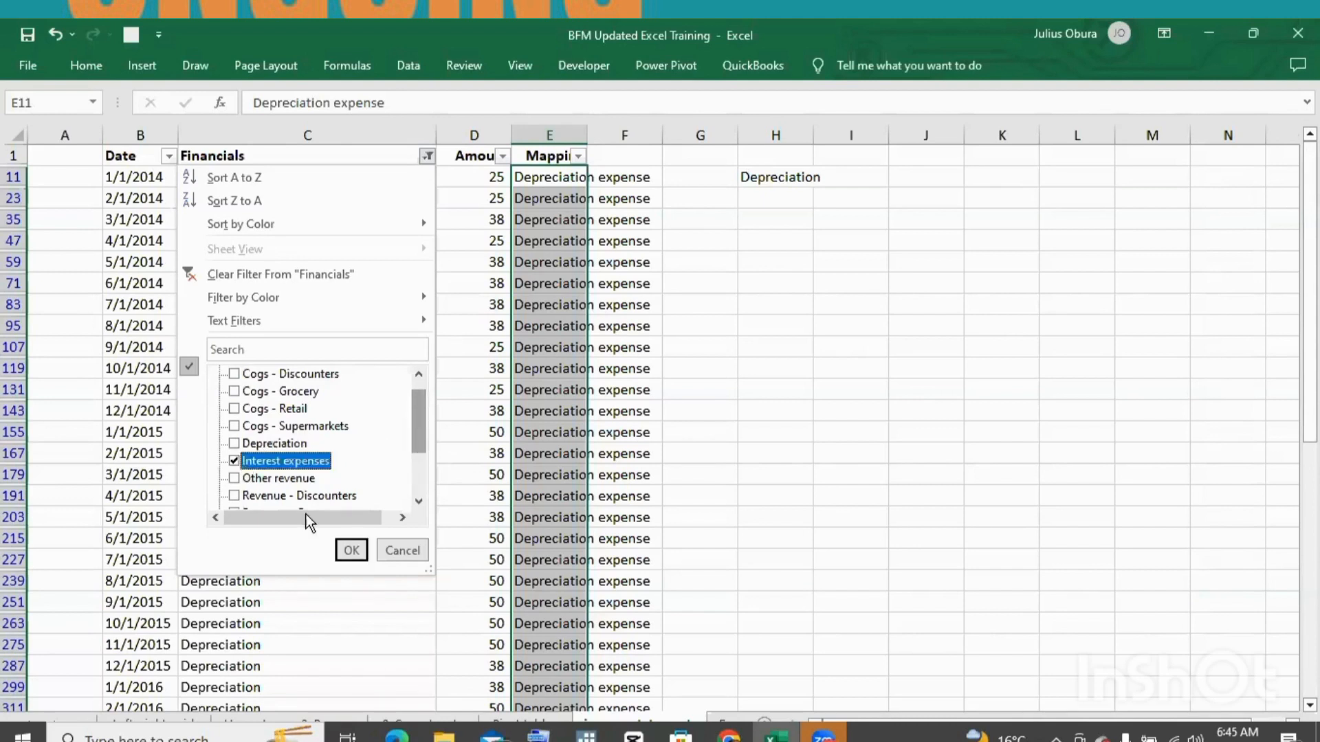
pyautogui.click(349, 550)
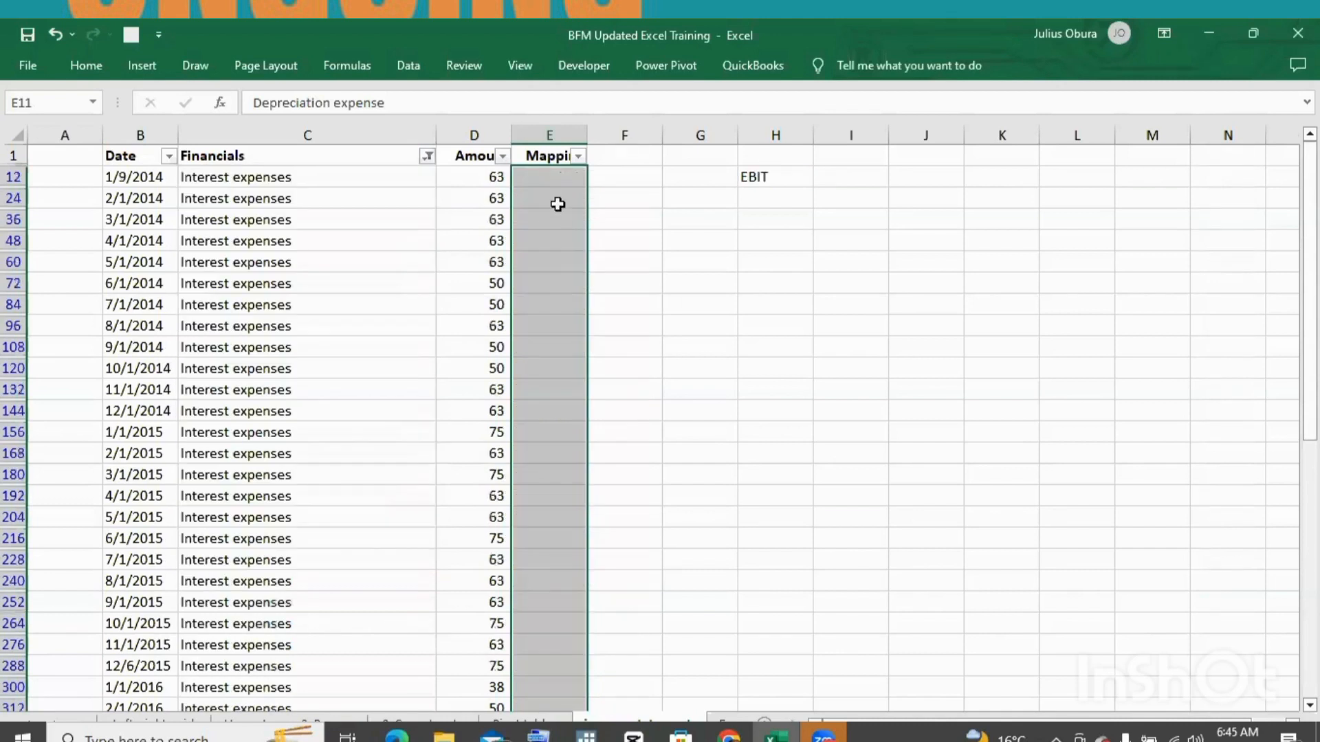
# Enter "Finance Costs" in the Mapping cell E12 and fill it down the filtered rows to E432
pyautogui.click(544, 178)
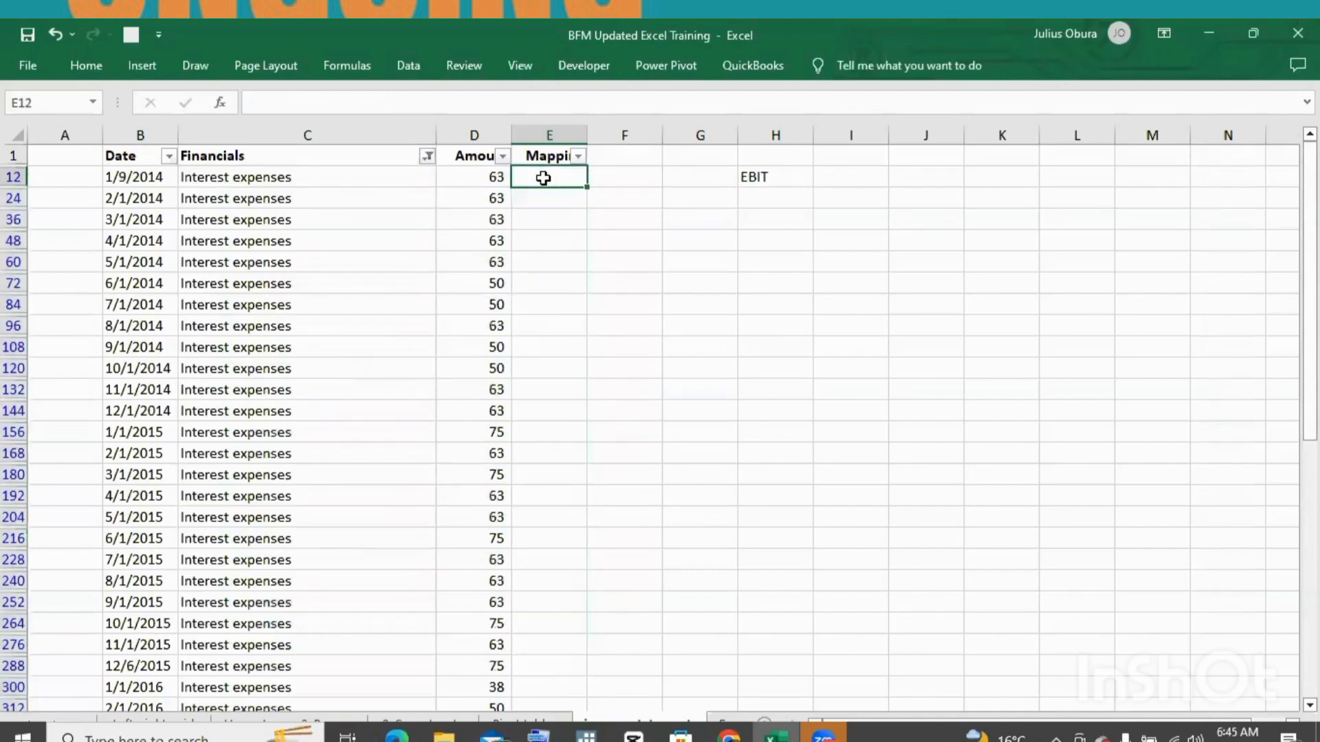
pyautogui.write('Finance ')
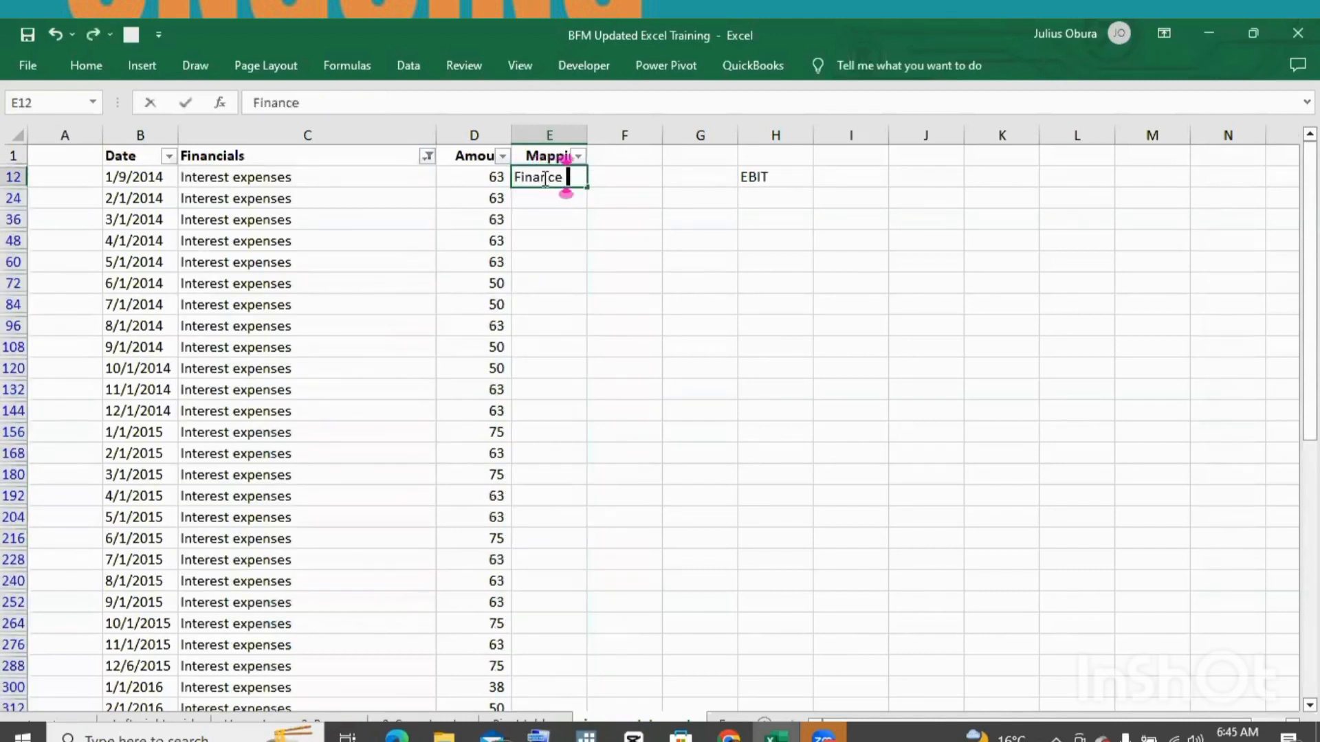
pyautogui.write('Costs')
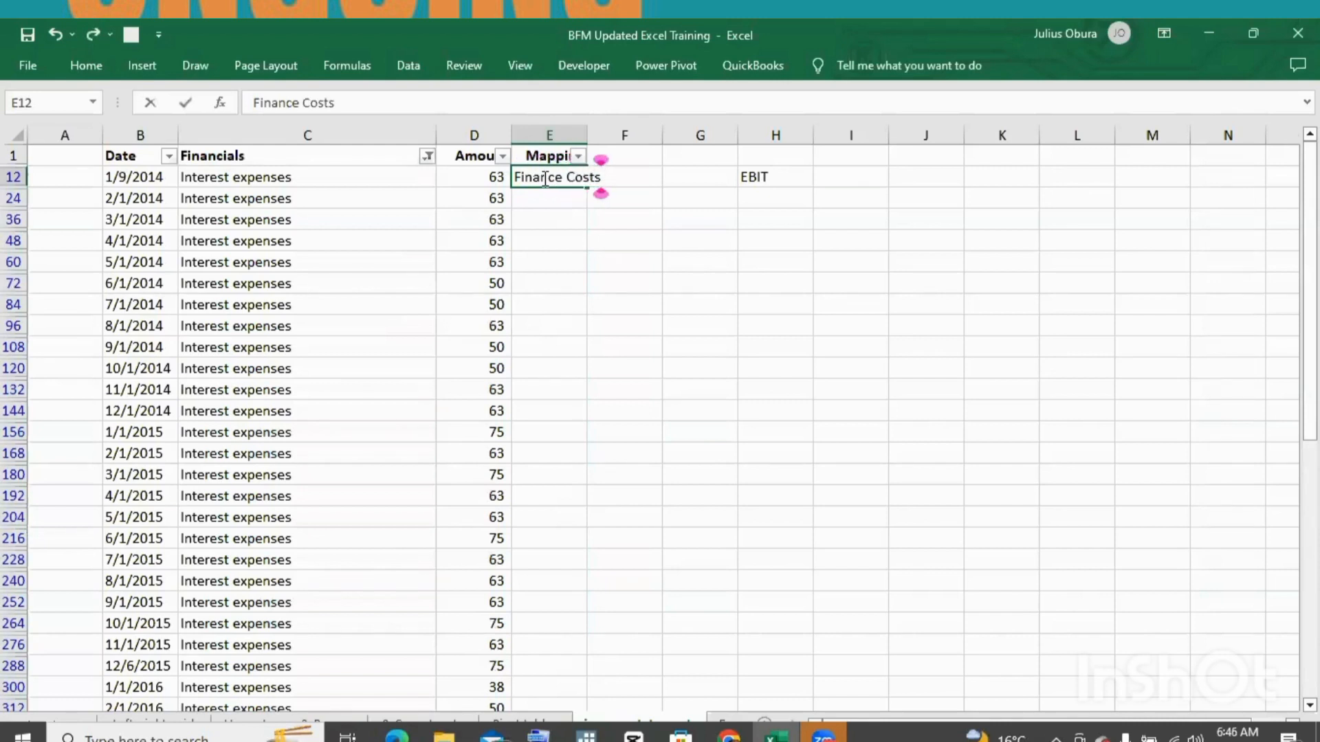
pyautogui.hotkey('ctrl', 'Return')
pyautogui.moveTo(588, 188); pyautogui.dragTo(553, 630)
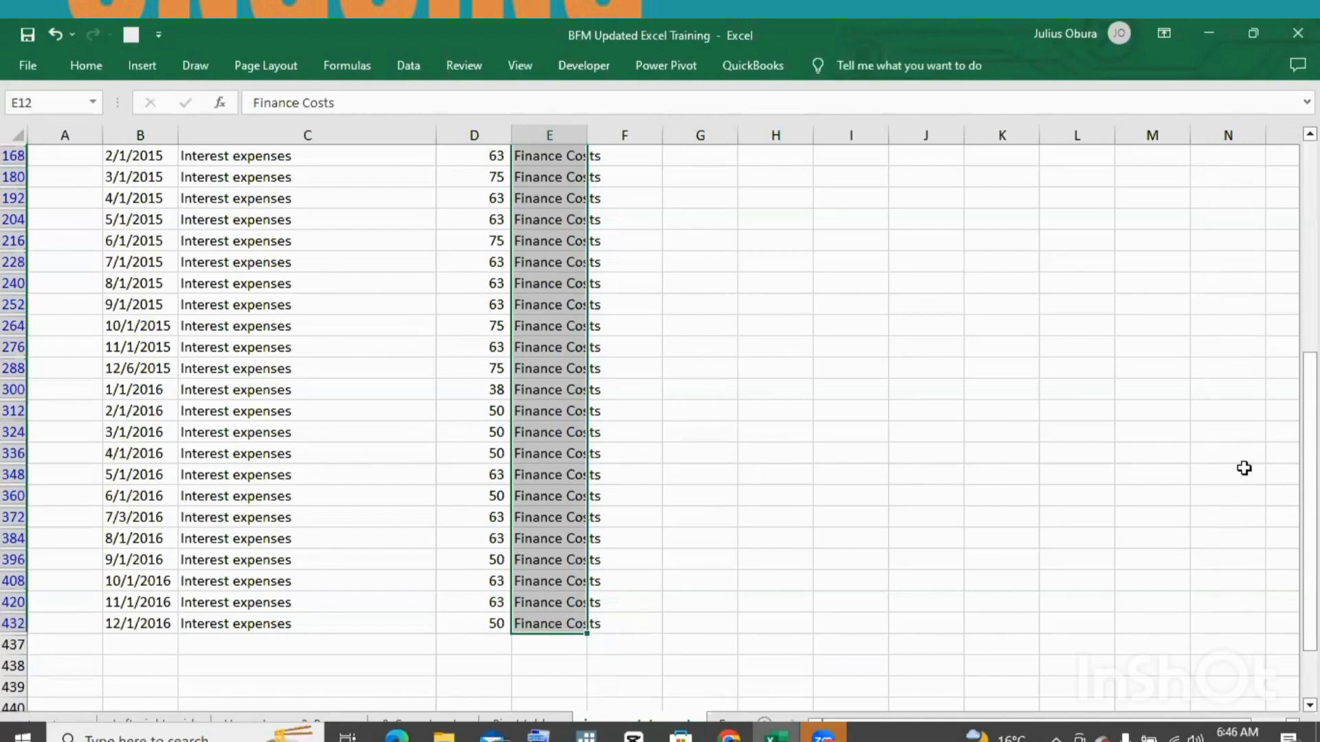
# Change the Financials filter to show only the Taxes rows
pyautogui.moveTo(1312, 451); pyautogui.dragTo(1311, 235)
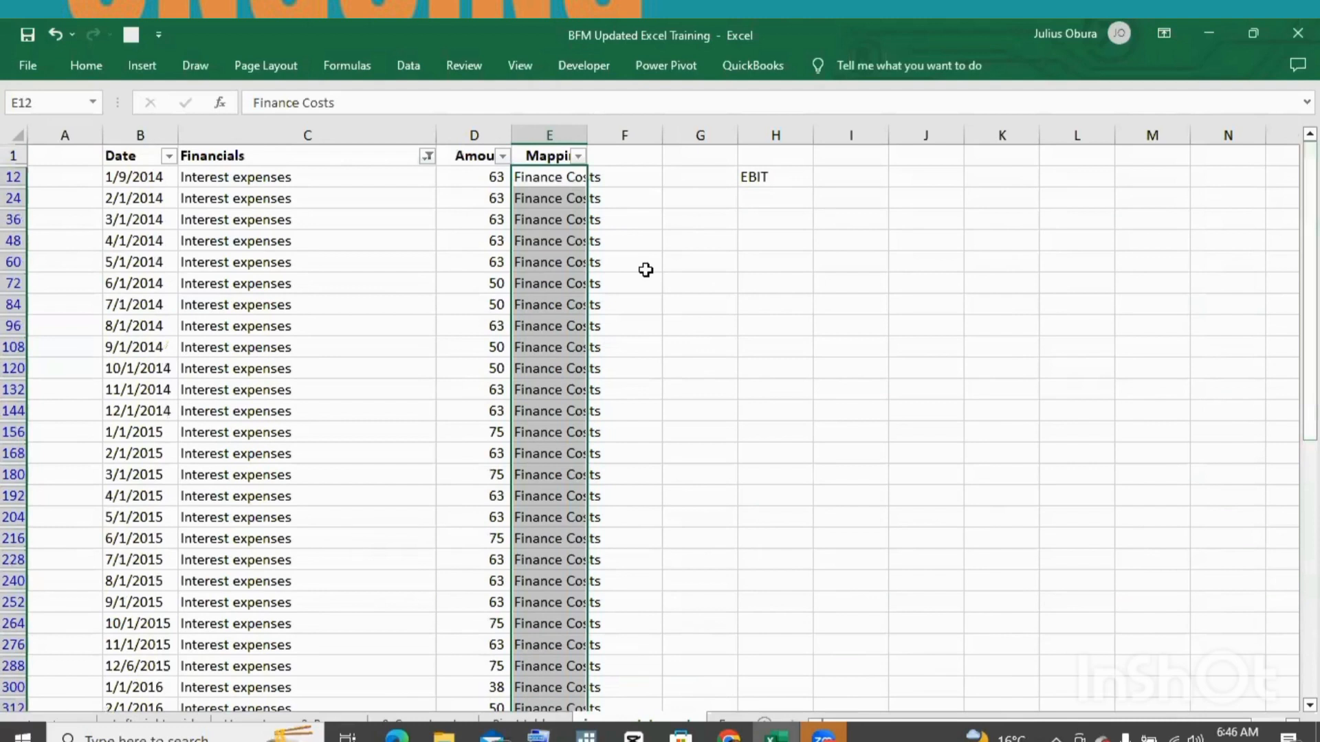
pyautogui.click(428, 157)
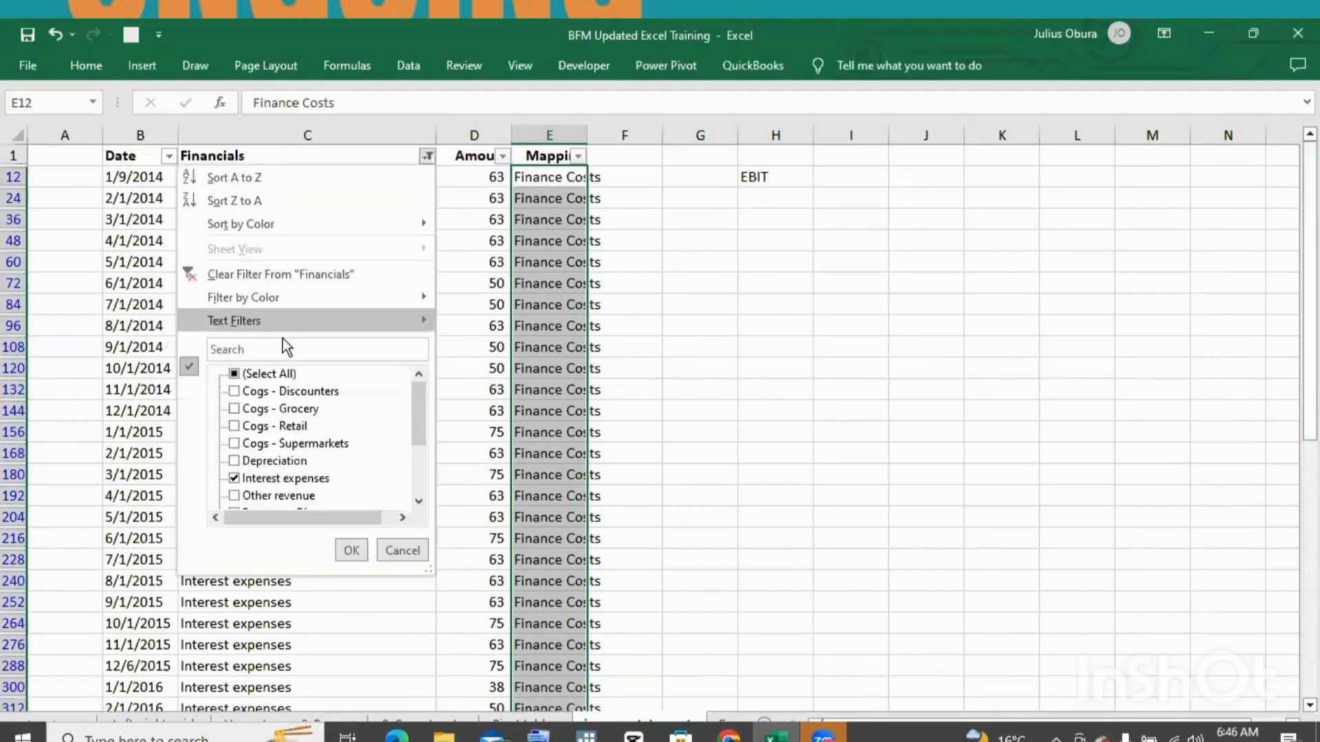
pyautogui.click(251, 374)
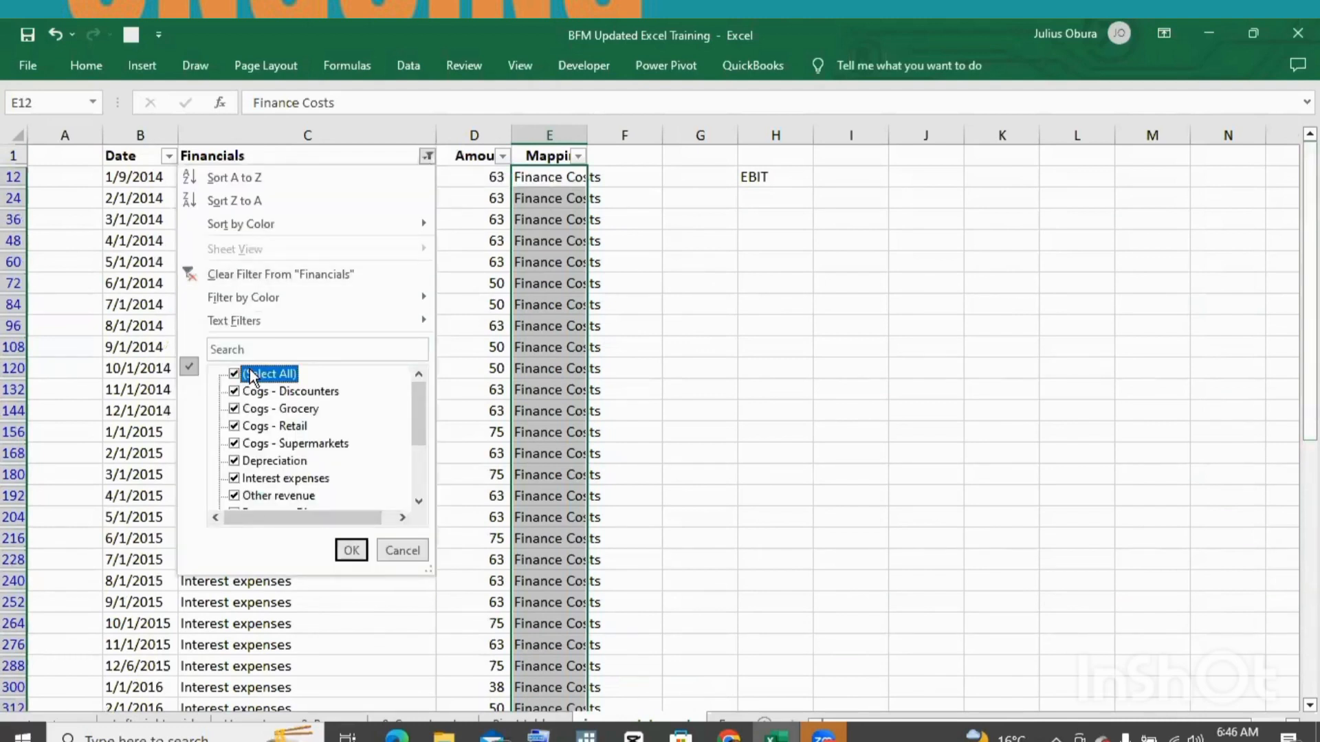
pyautogui.click(252, 374)
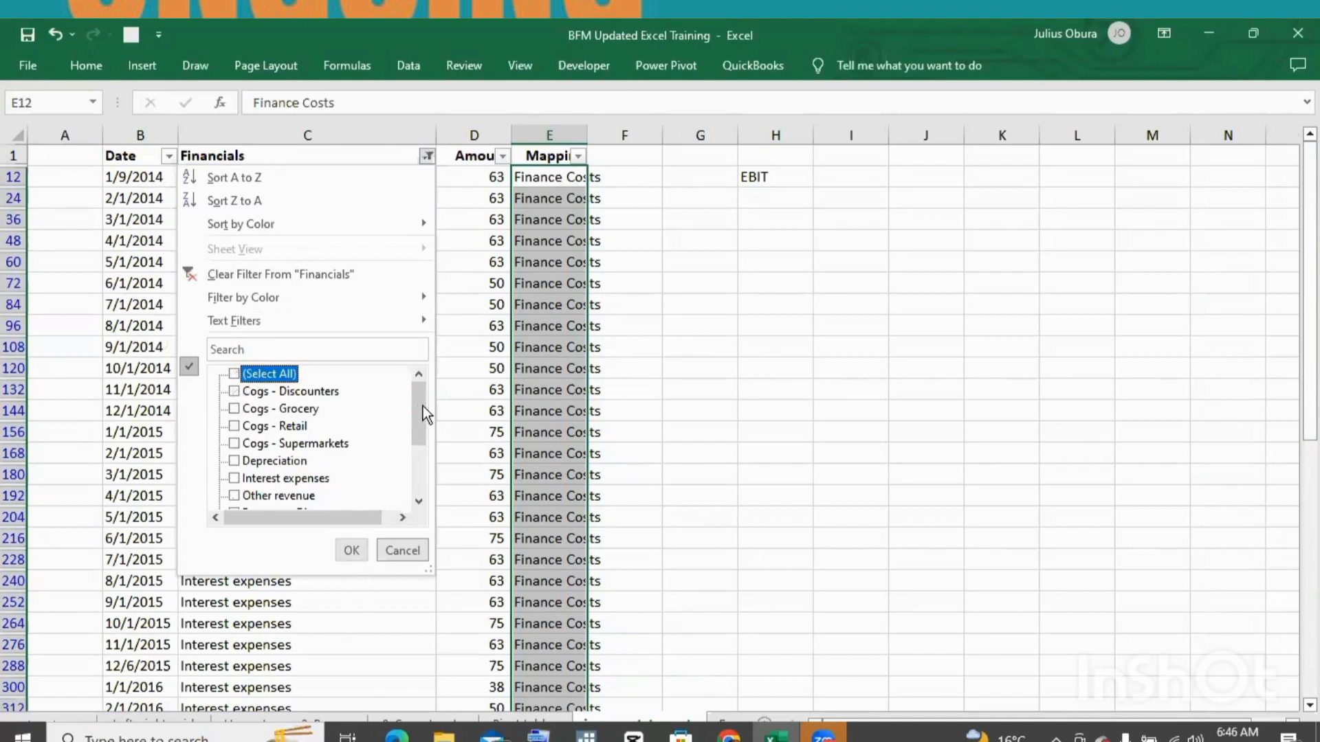
pyautogui.moveTo(423, 407); pyautogui.dragTo(426, 483)
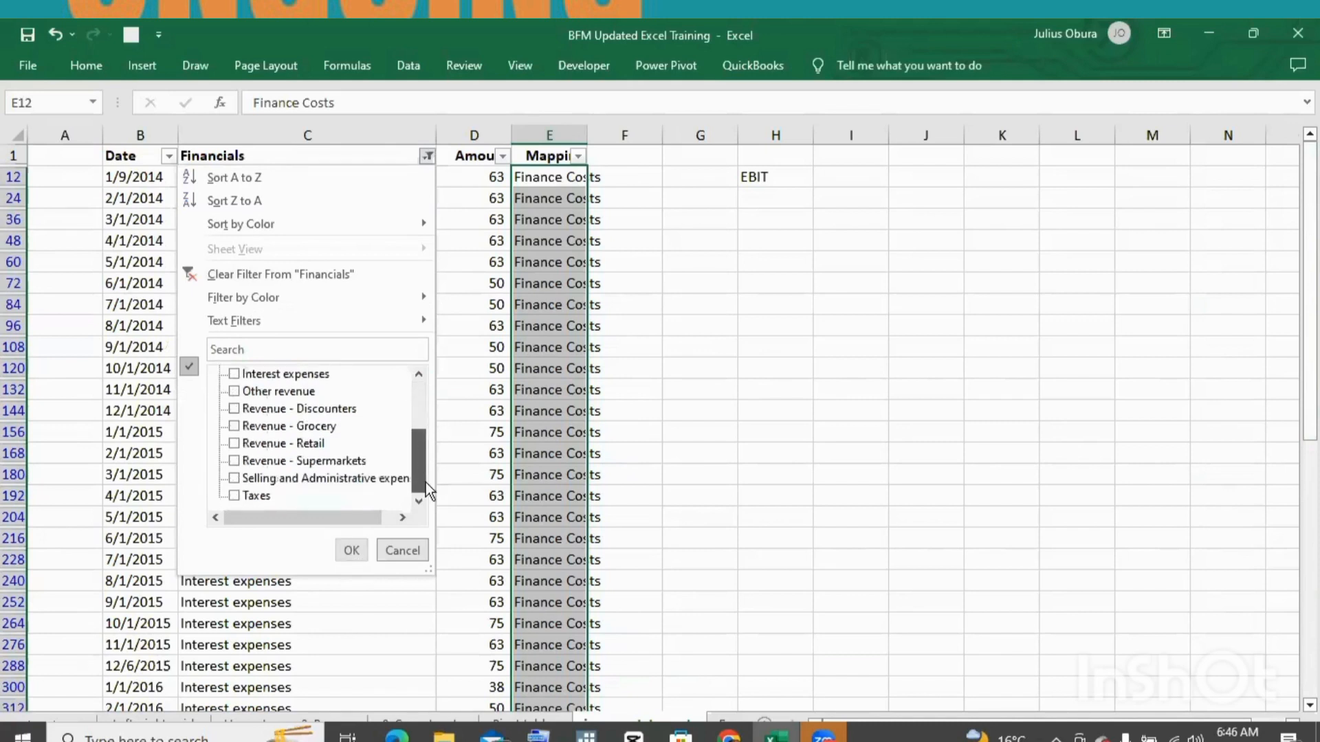
pyautogui.click(235, 495)
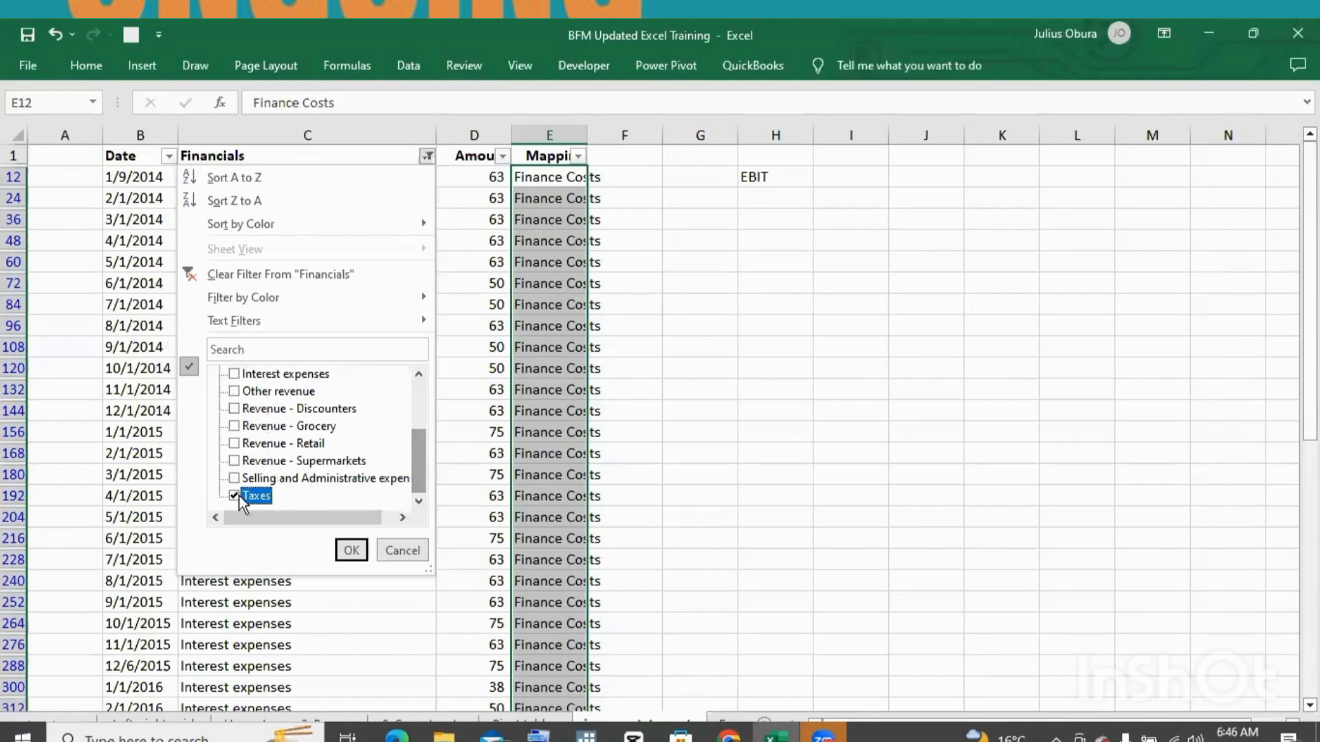
pyautogui.click(351, 551)
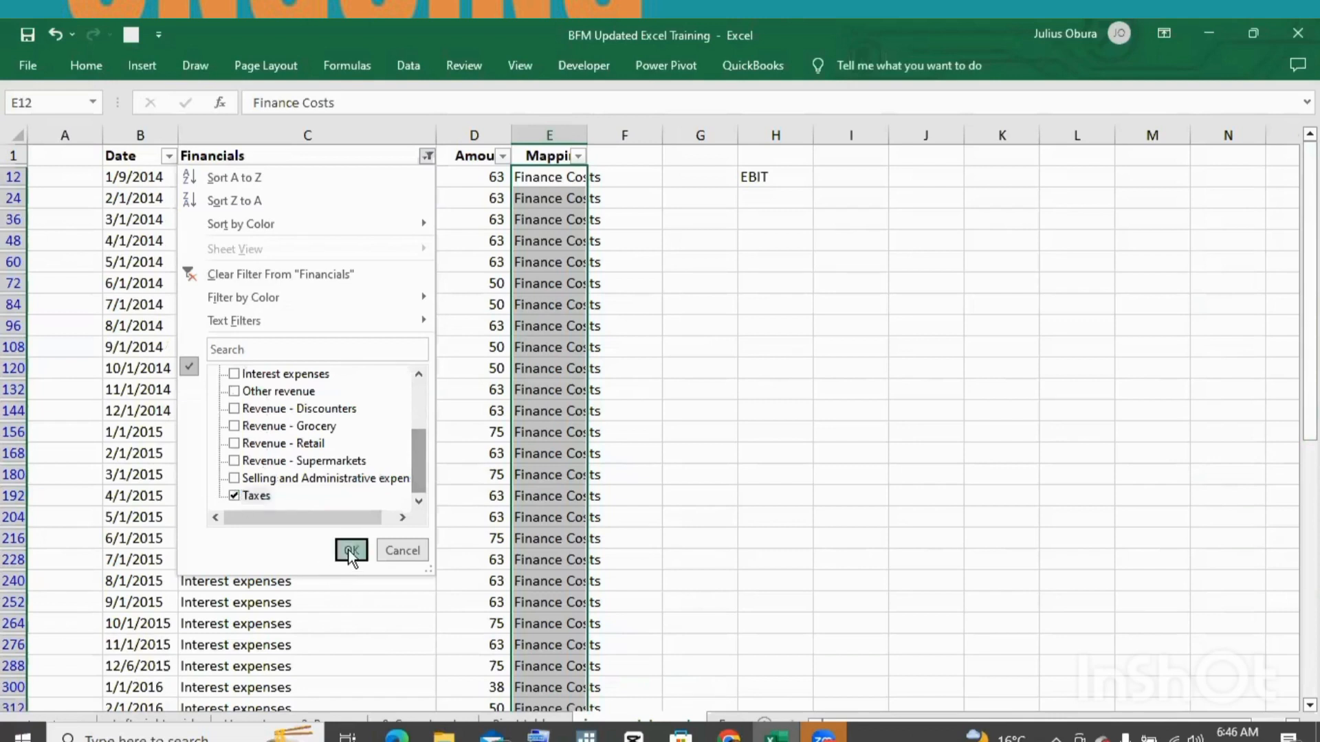
# Enter "Tax expense" in the Mapping cell E13 and fill it down the filtered rows to E433
pyautogui.click(539, 172)
pyautogui.write('T')
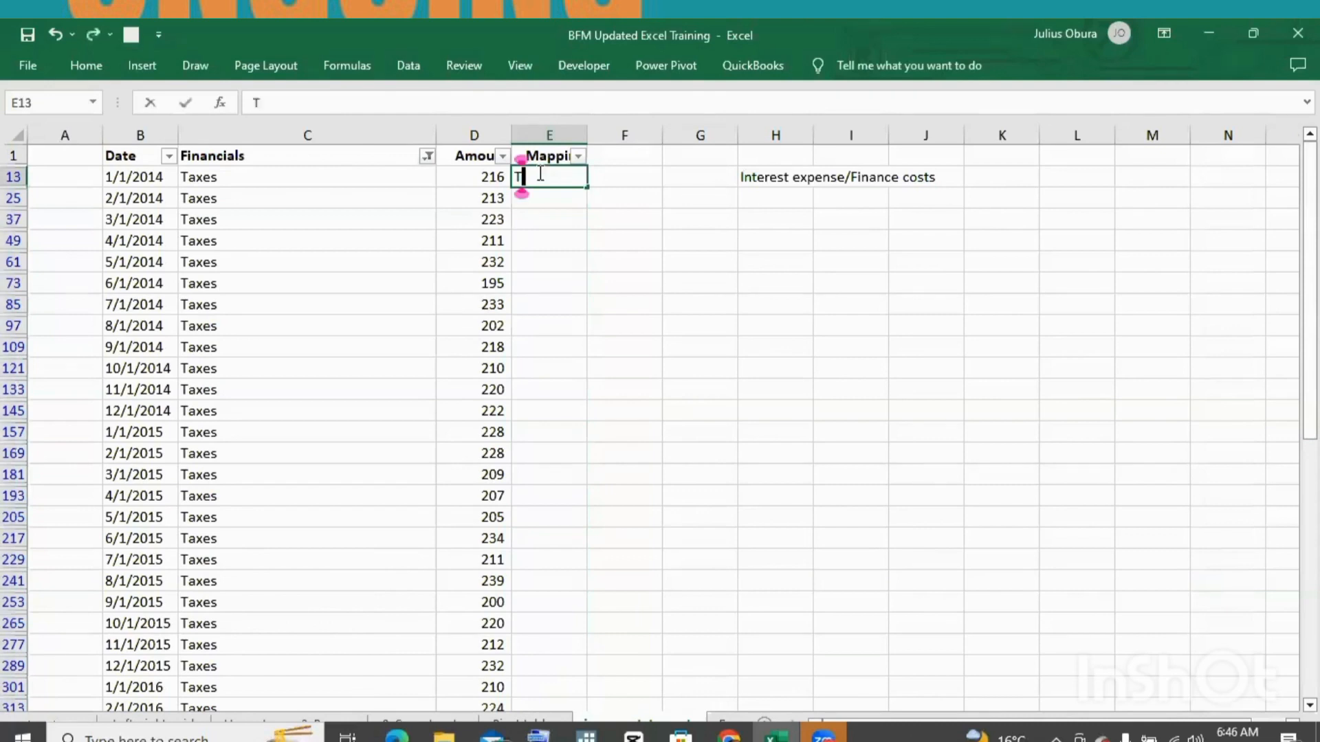
pyautogui.write('ax expense')
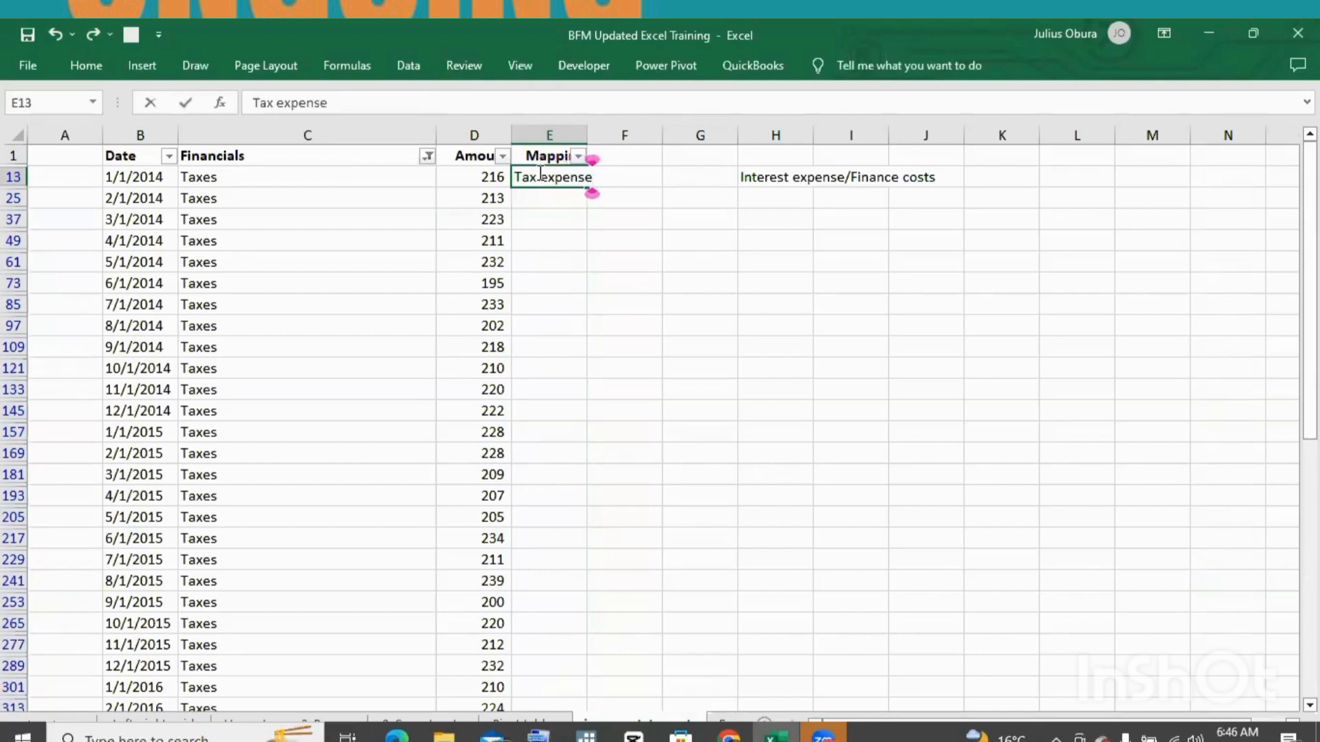
pyautogui.hotkey('ctrl', 'Return')
pyautogui.moveTo(586, 187); pyautogui.dragTo(554, 669)
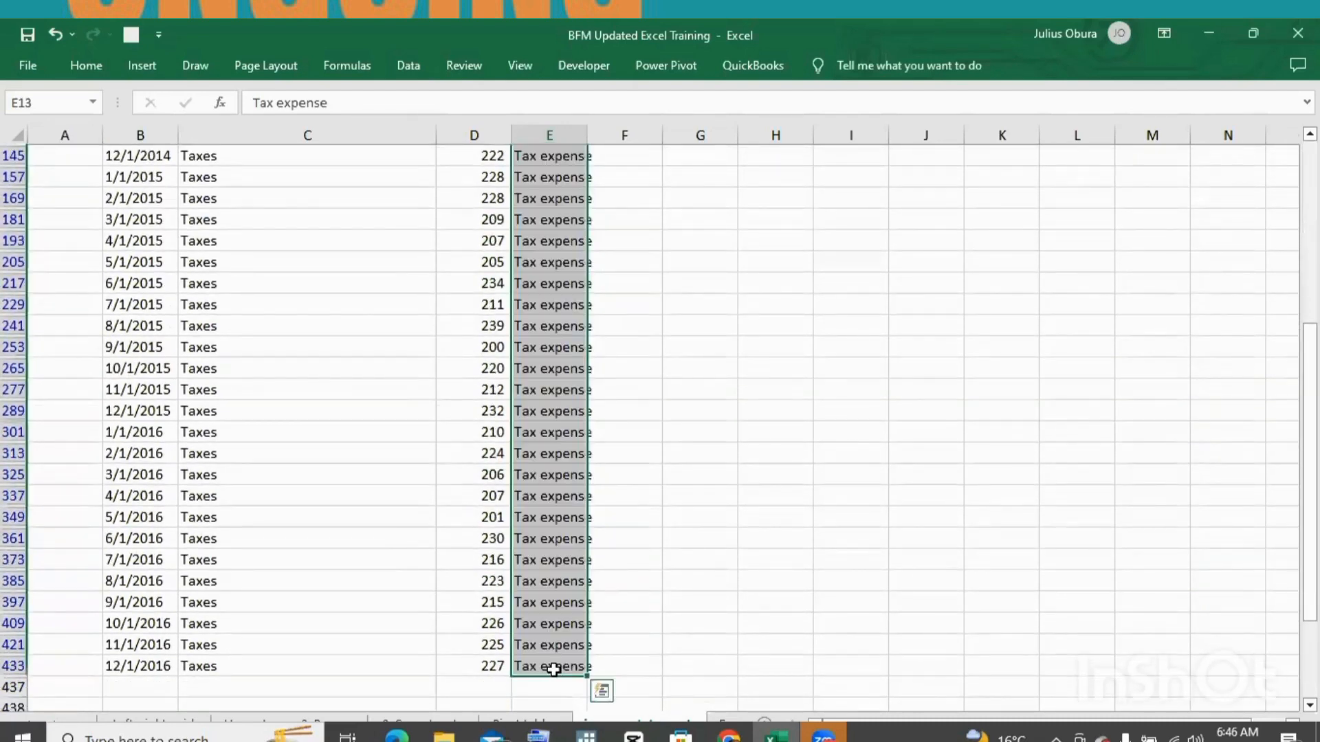
# Reset the Financials filter to show all categories again
pyautogui.moveTo(1312, 371); pyautogui.dragTo(1315, 113)
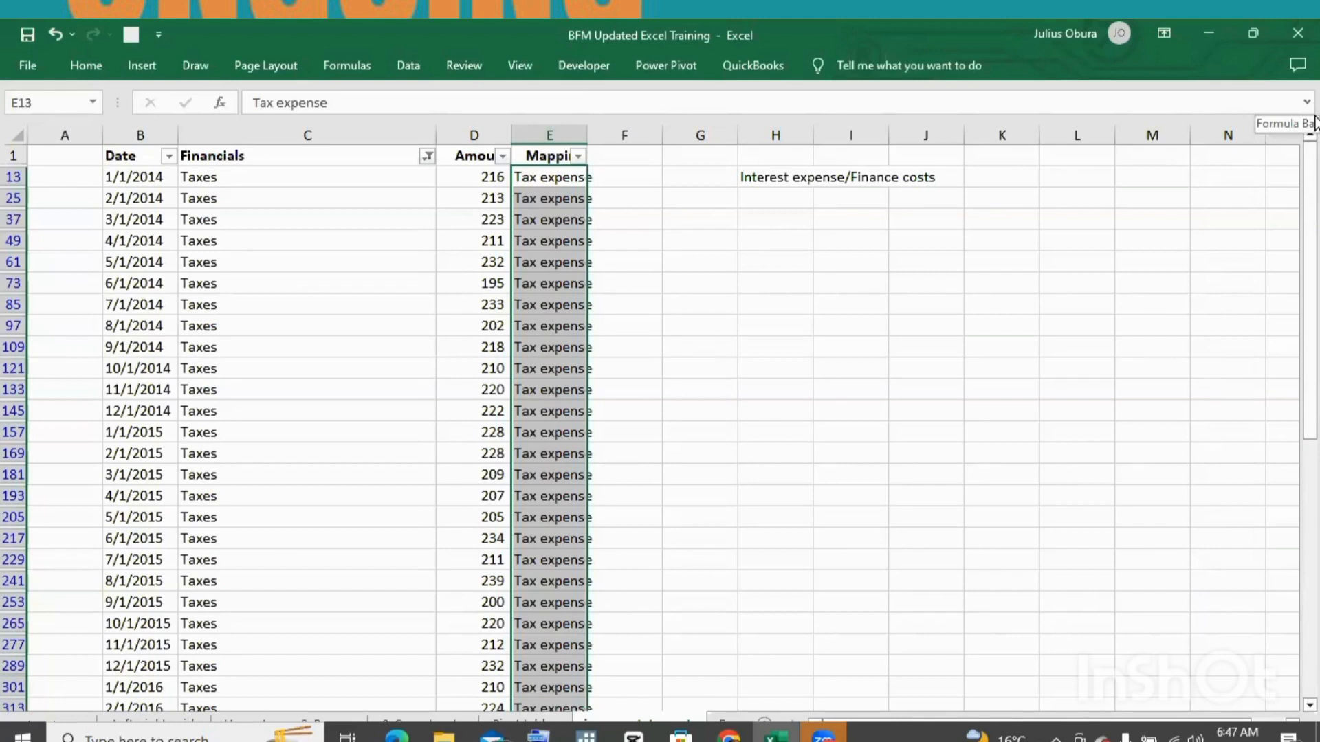
pyautogui.click(428, 157)
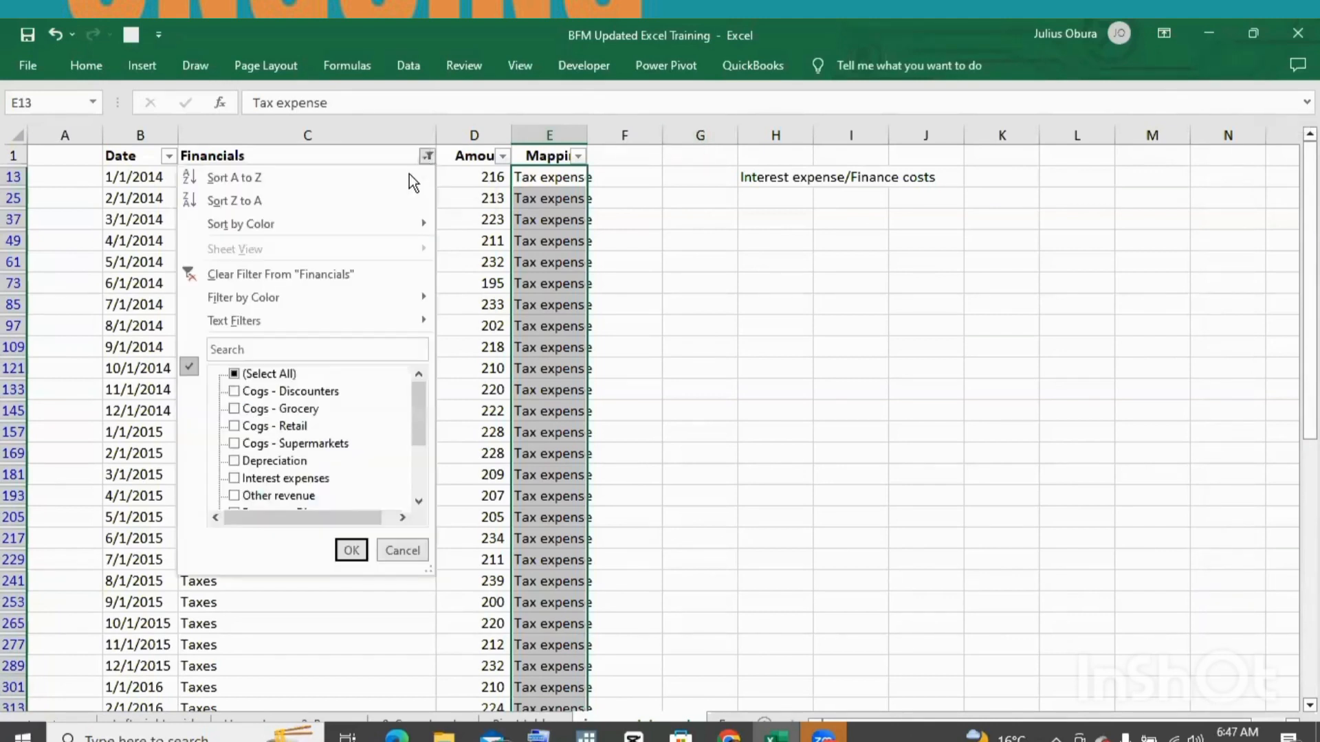
pyautogui.click(274, 373)
pyautogui.click(350, 552)
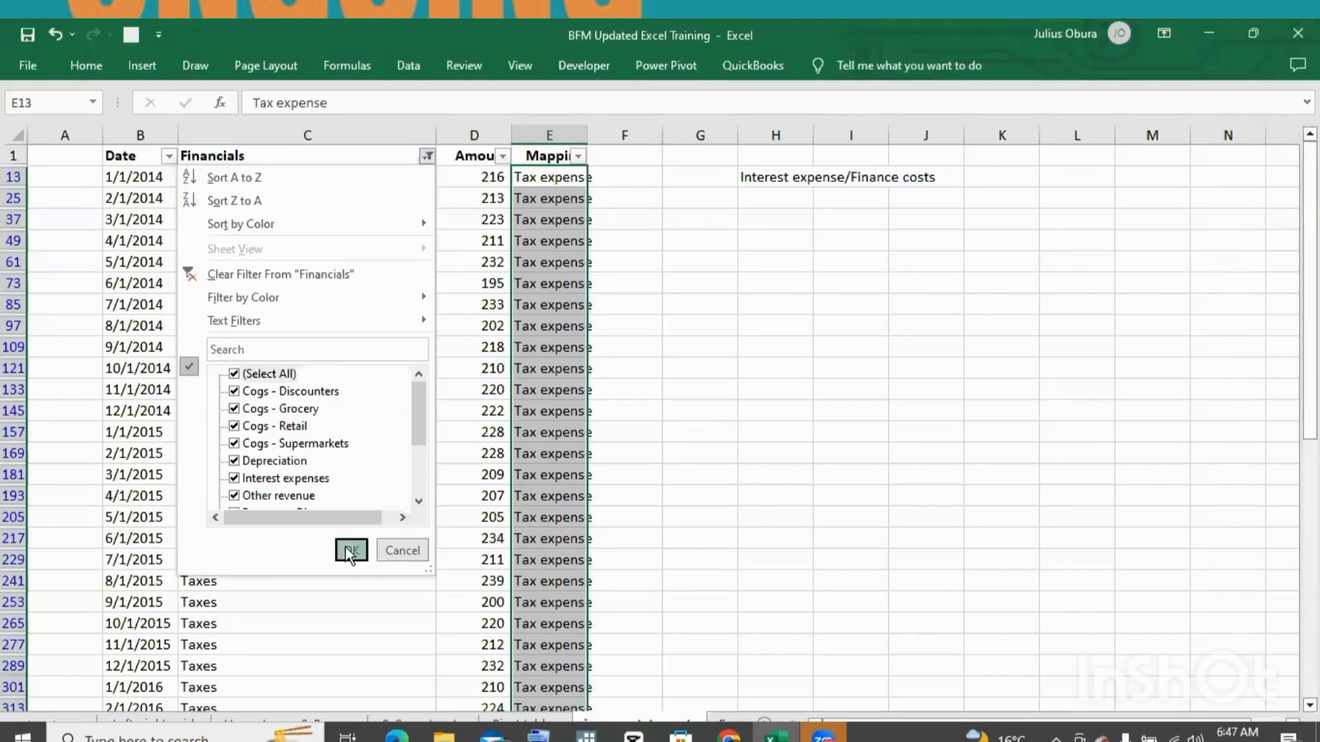
# Check the Mapping column for empty cells by entering =COUNTBLANK(E2:E436) in cell K9
pyautogui.click(1002, 333)
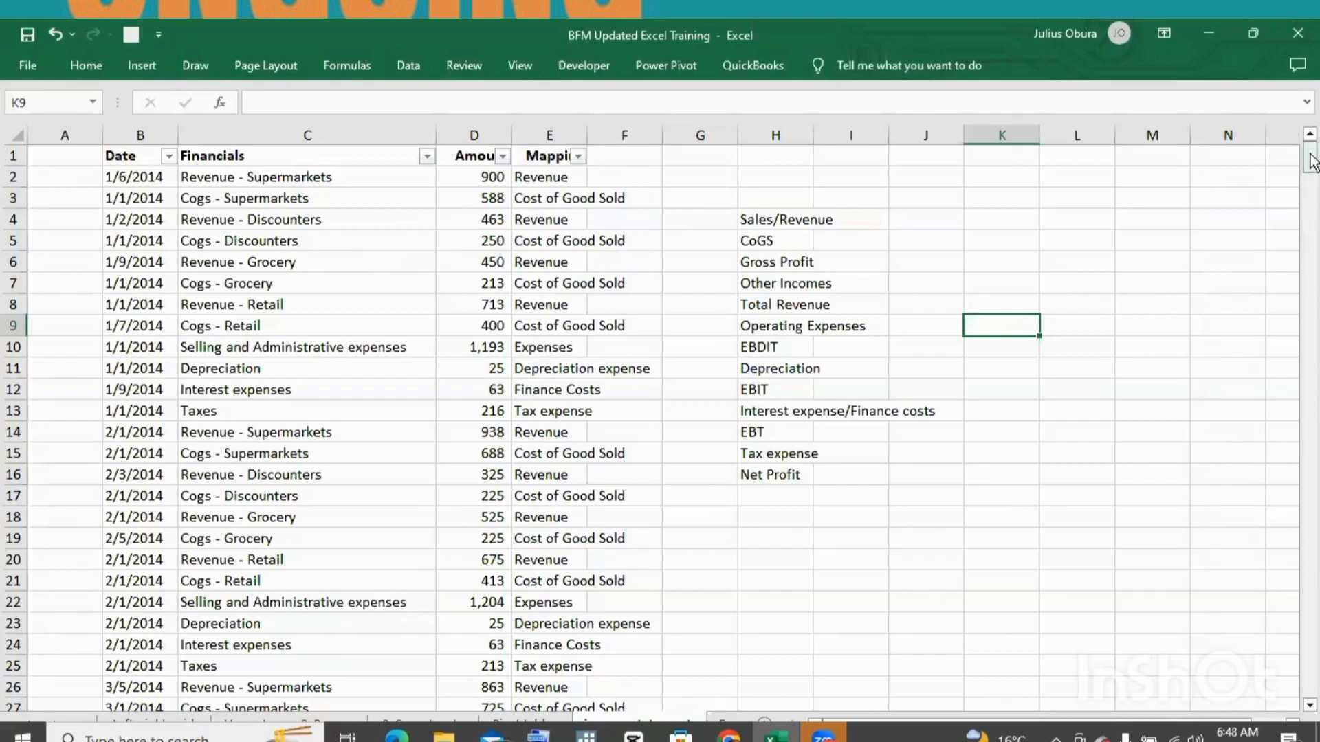
pyautogui.moveTo(1313, 162)
pyautogui.mouseDown()
pyautogui.moveTo(1313, 492)
pyautogui.moveTo(1313, 163)
pyautogui.mouseUp()
pyautogui.write('=')
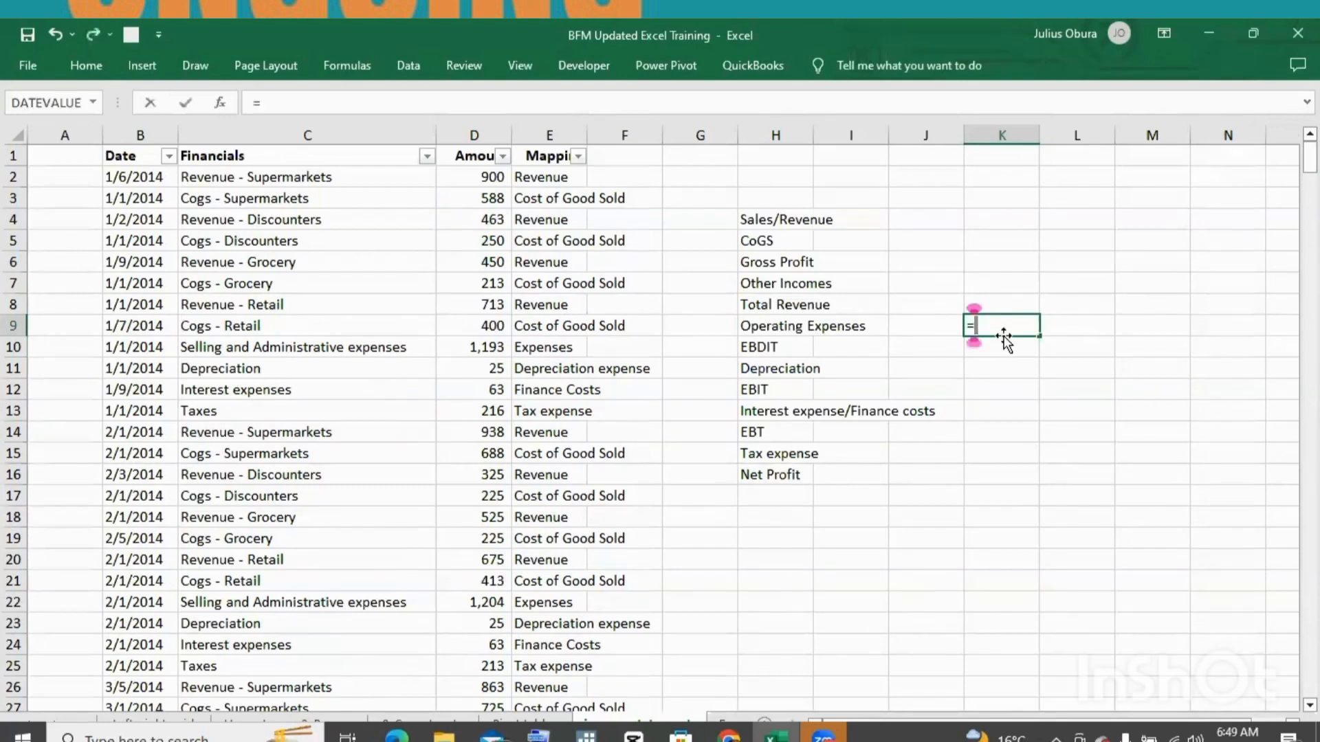
pyautogui.write('countbla')
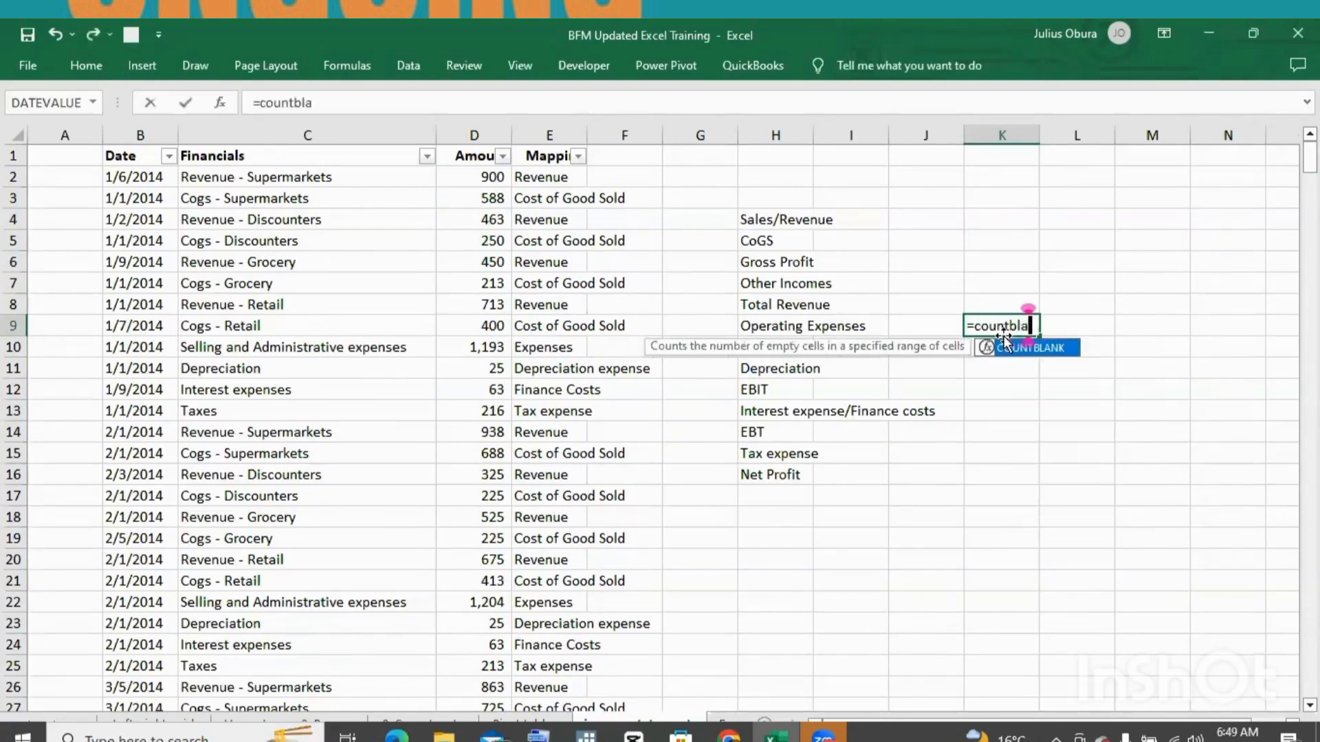
pyautogui.press('Tab')
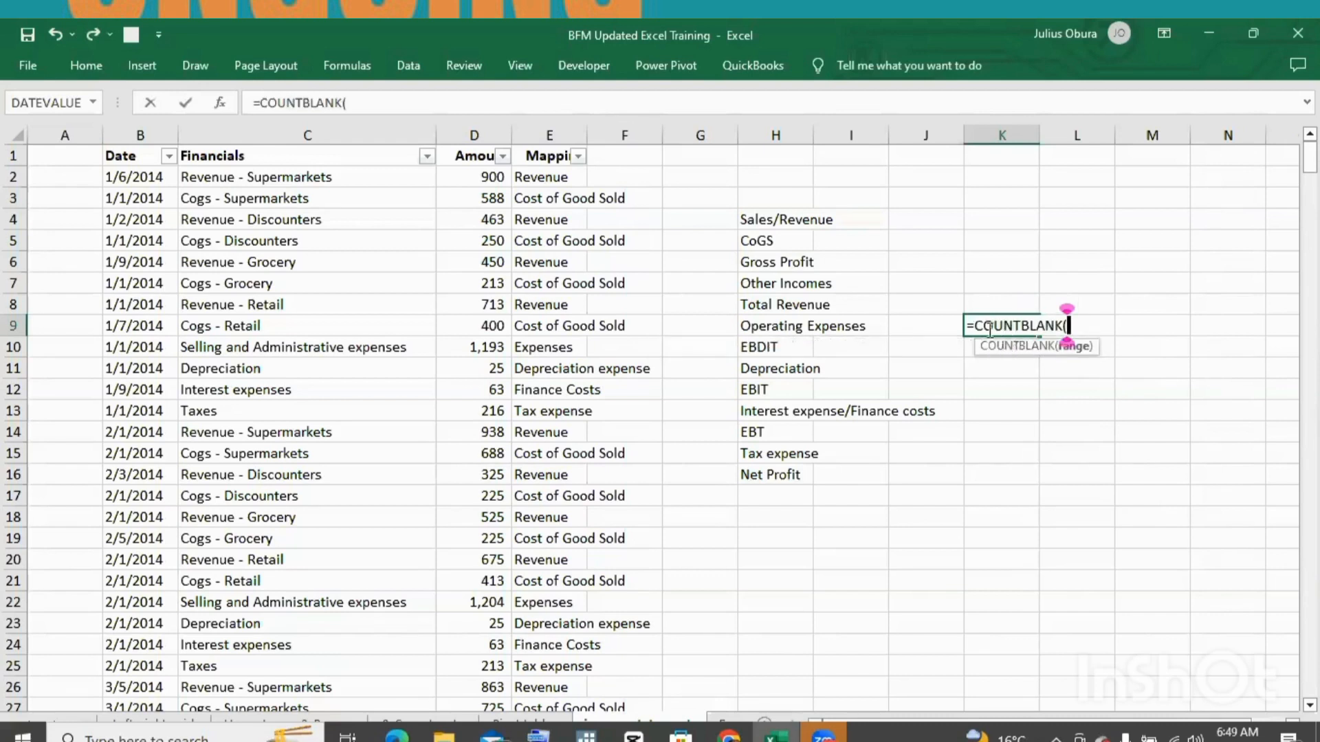
pyautogui.click(543, 177)
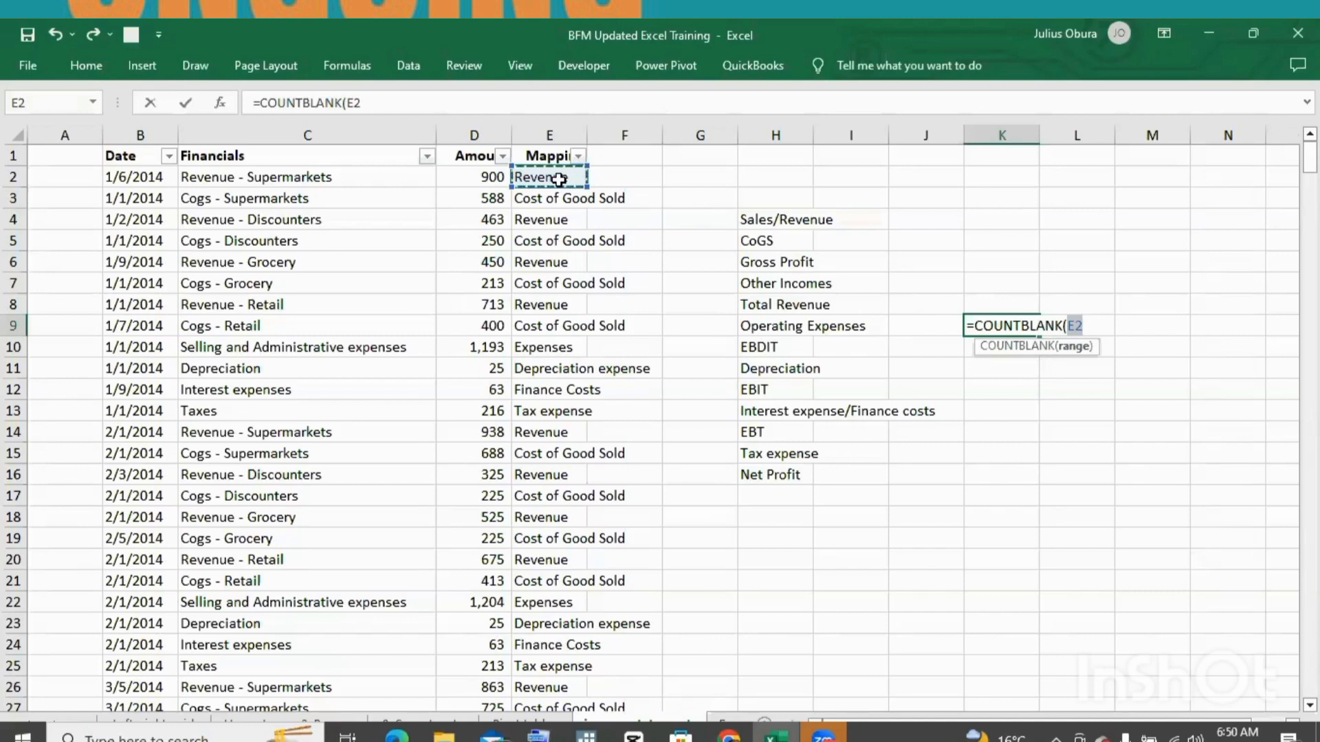
pyautogui.hotkey('ctrl', 'shift', 'Down')
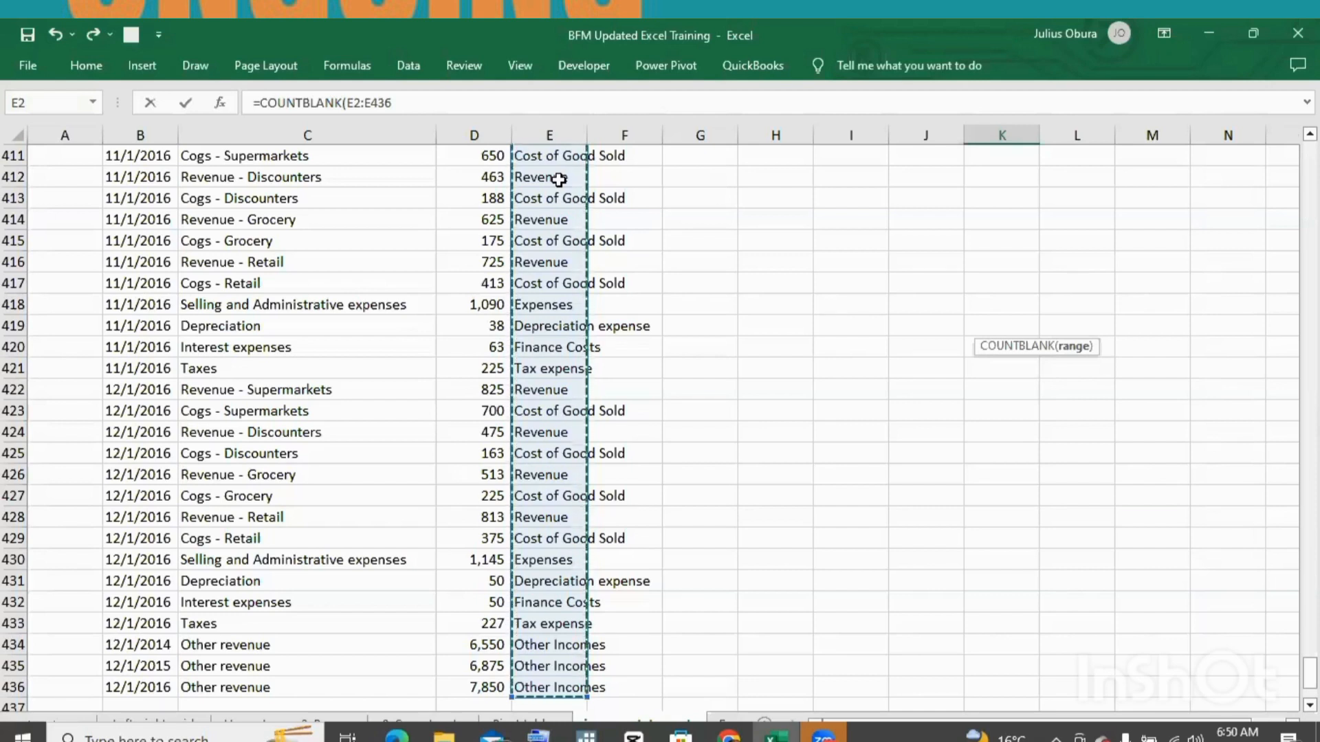
pyautogui.press('Escape')
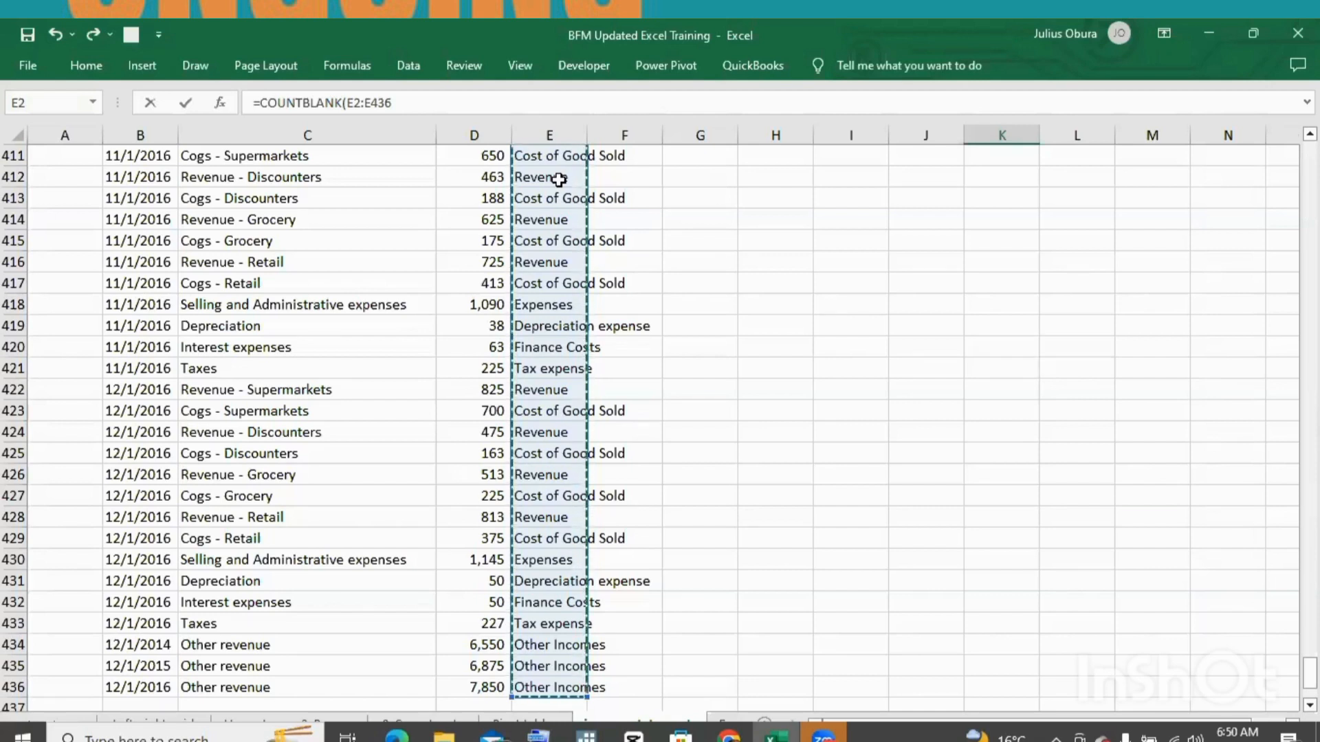
pyautogui.click(1310, 135)
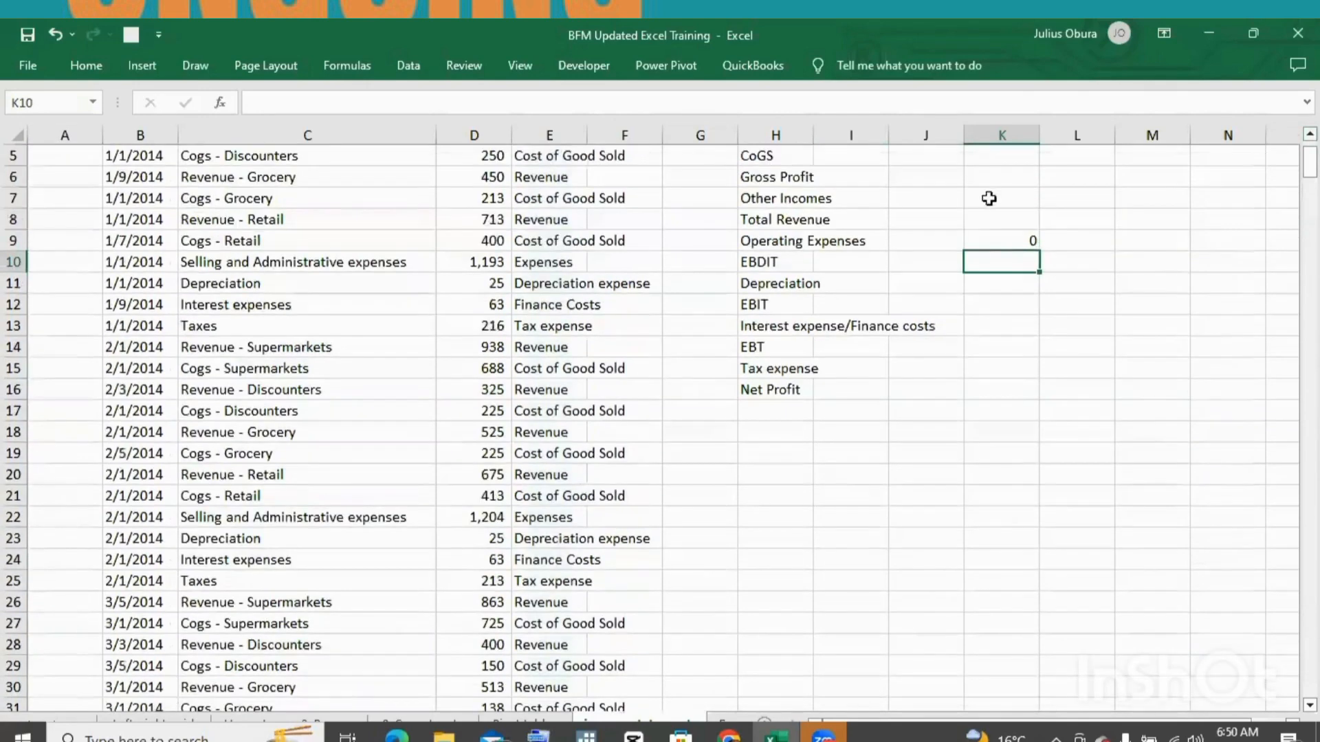
# Delete the COUNTBLANK check formula from cell K9 and return to the start of the data
pyautogui.click(990, 237)
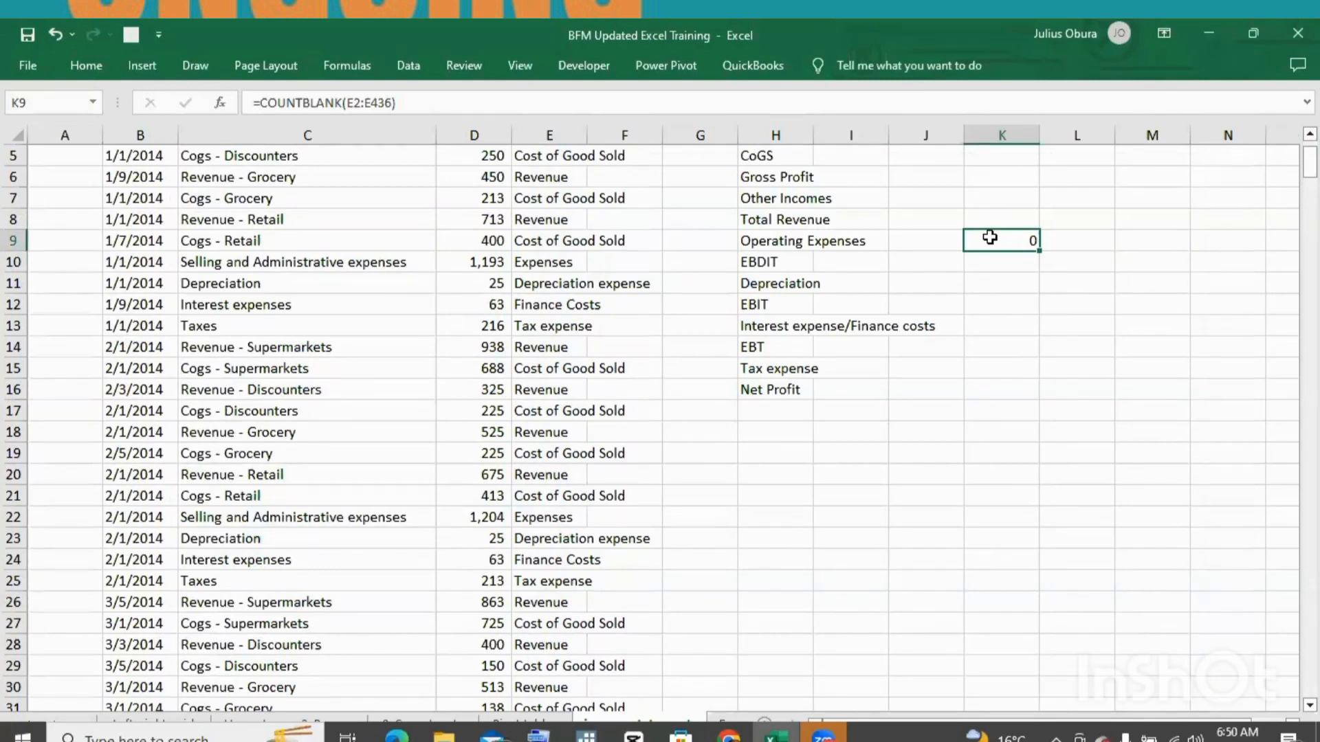
pyautogui.press('Delete')
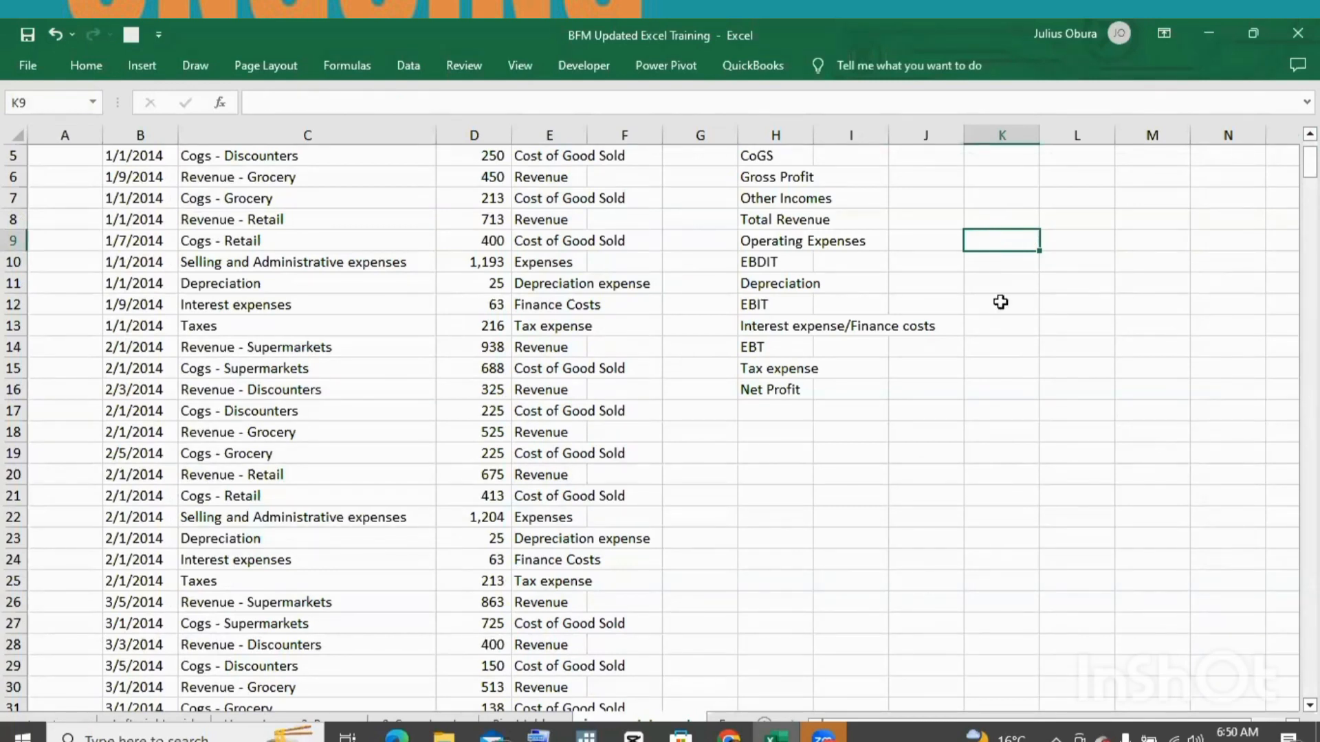
pyautogui.click(997, 346)
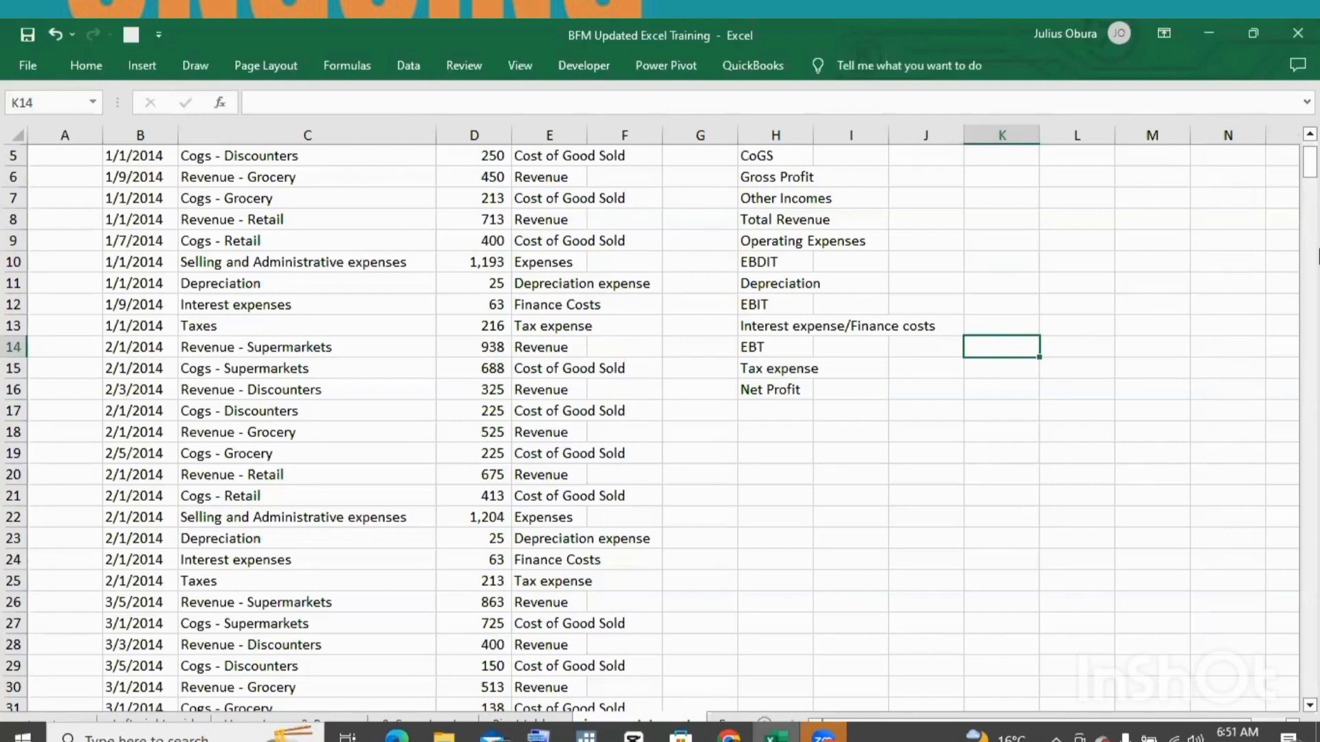
pyautogui.click(1309, 136)
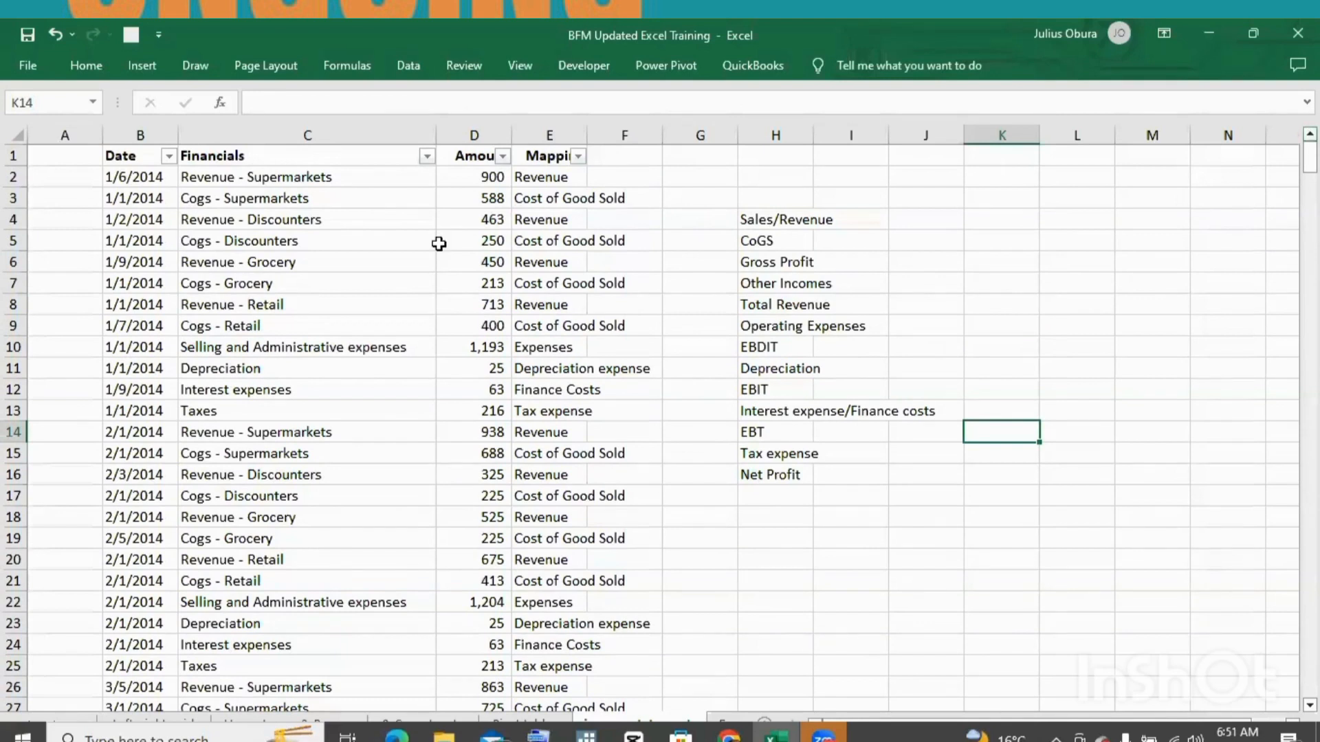
# Turn off the filter on the Date, Financials, Amount and Mapping data table
pyautogui.click(380, 227)
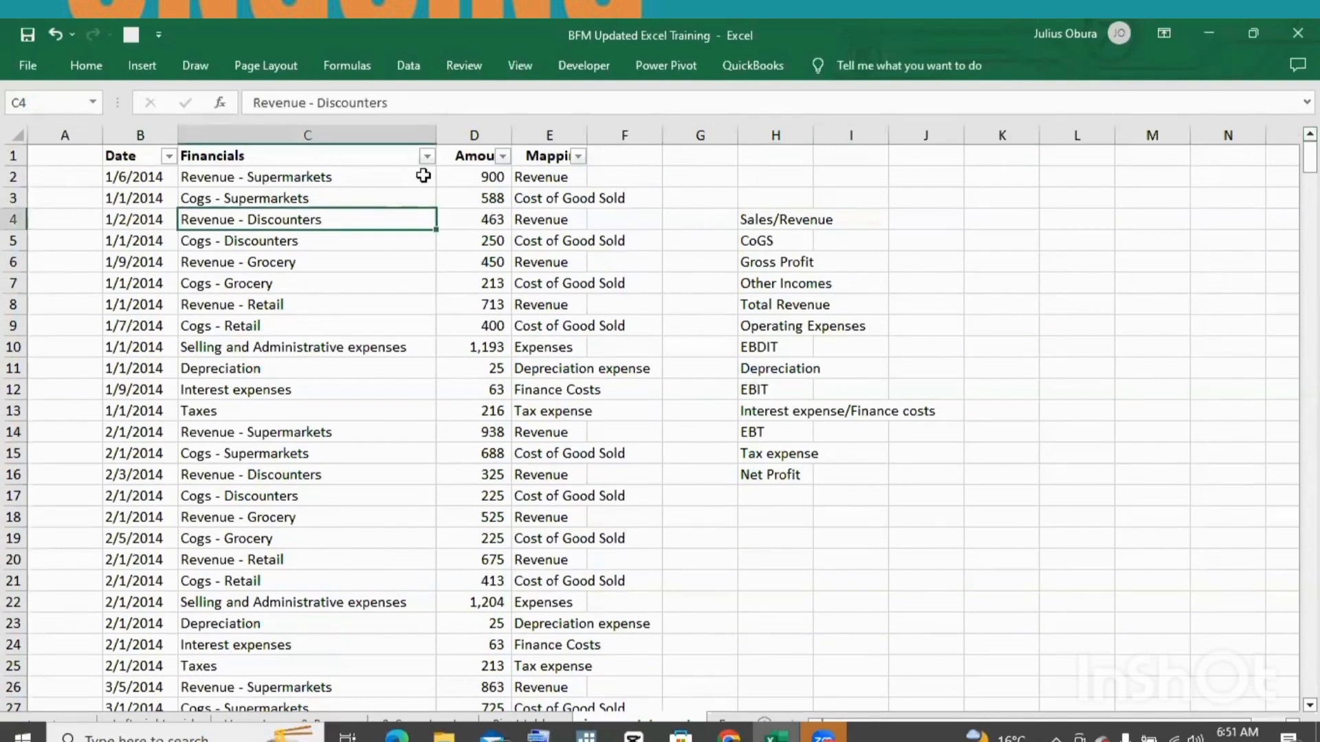
pyautogui.click(406, 71)
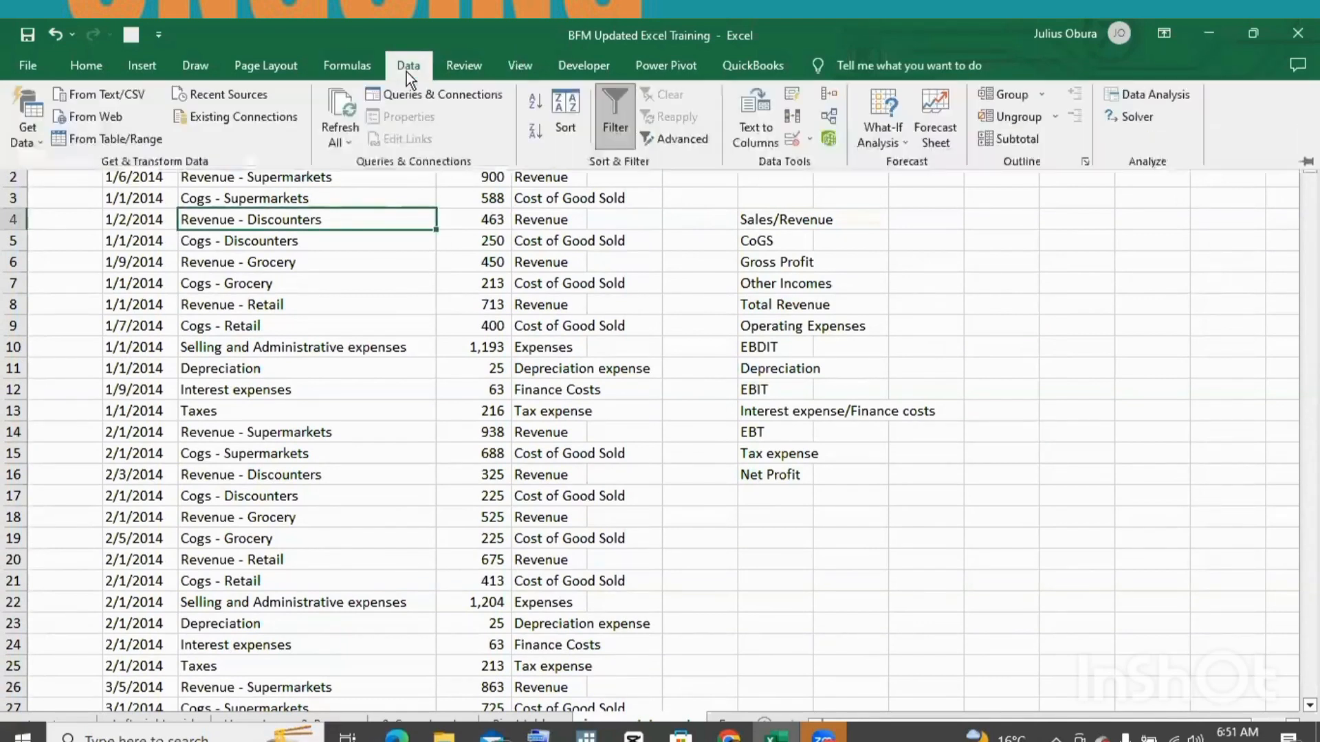
pyautogui.click(612, 101)
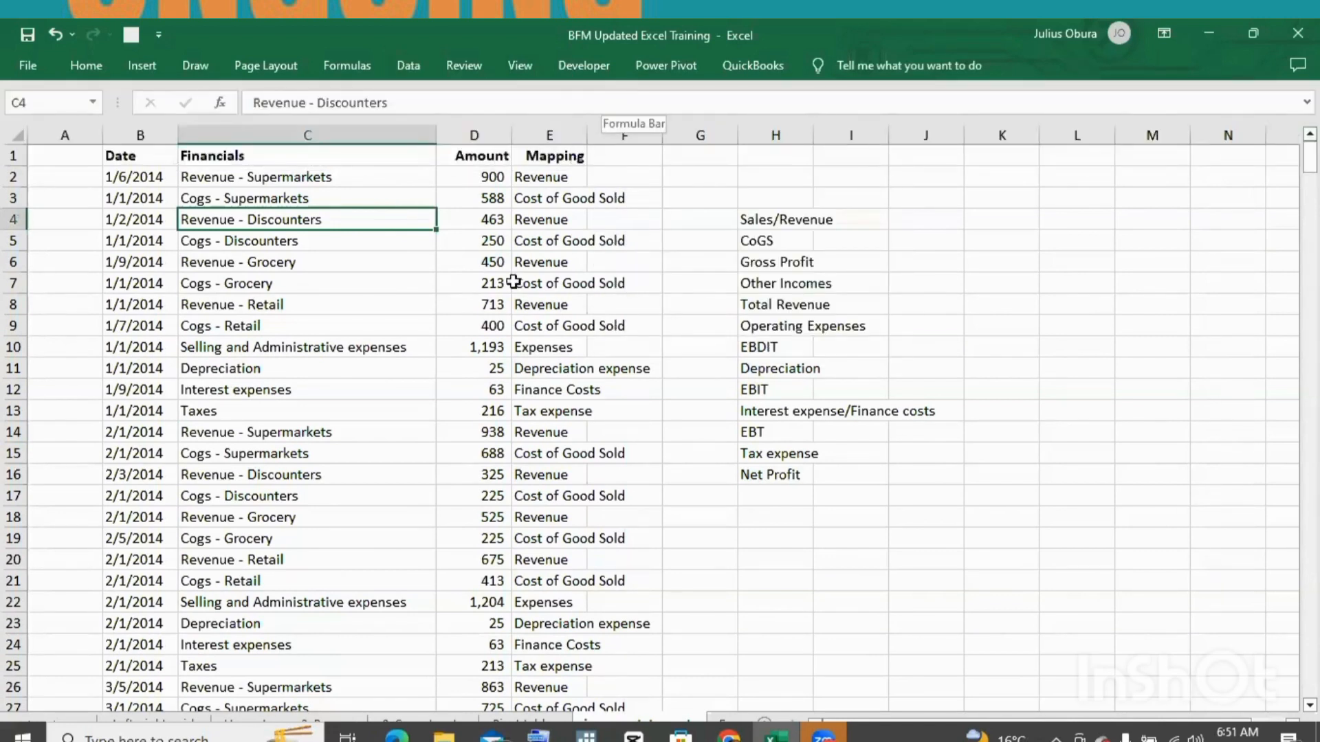
pyautogui.click(430, 284)
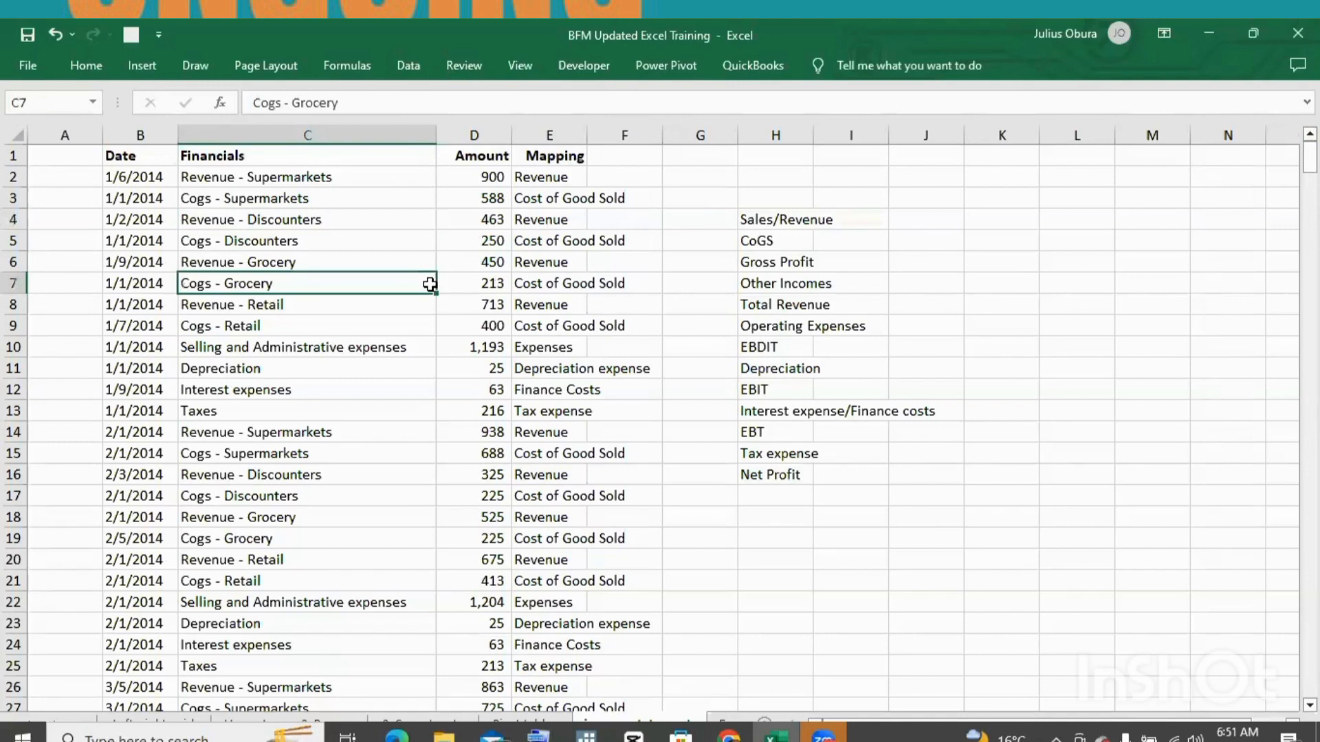
# Copy the Mapping column into column A of a new sheet and remove its duplicates, treating the first row as a header
pyautogui.click(551, 130)
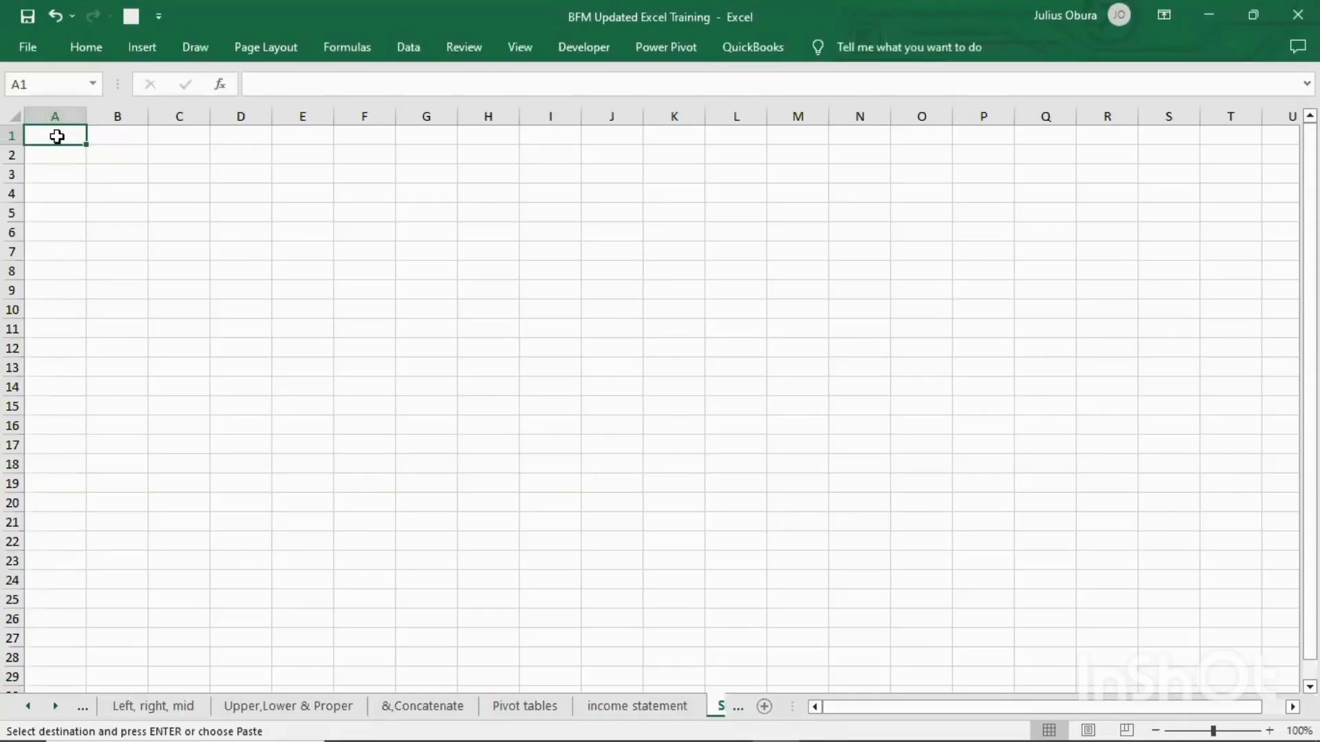
pyautogui.hotkey('ctrl', 'v')
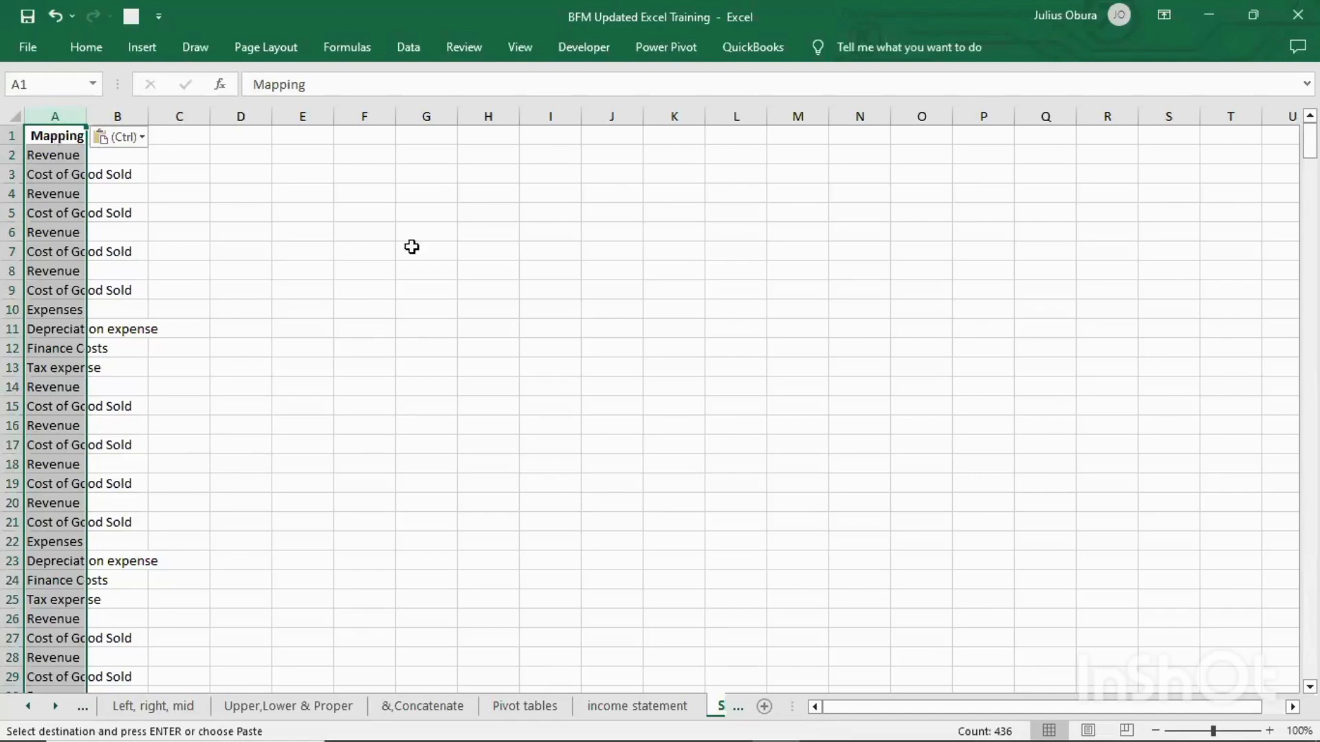
pyautogui.click(419, 43)
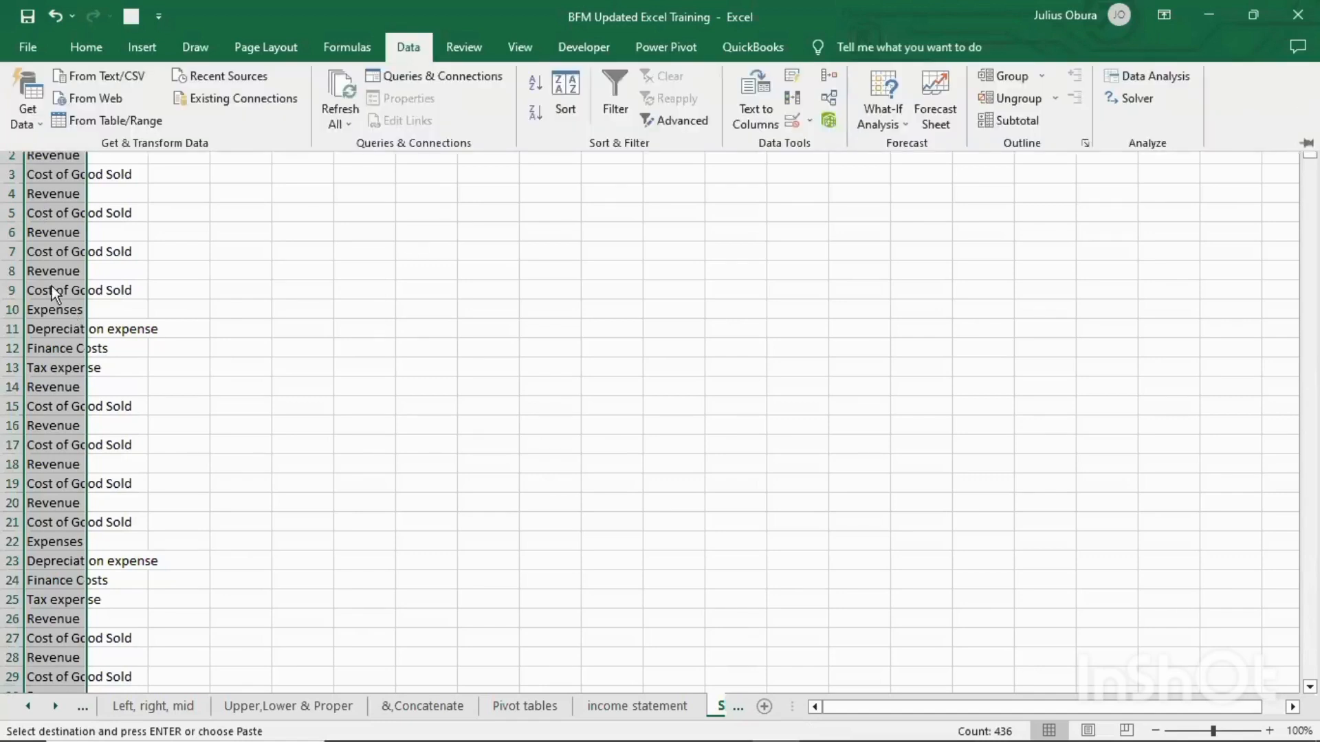
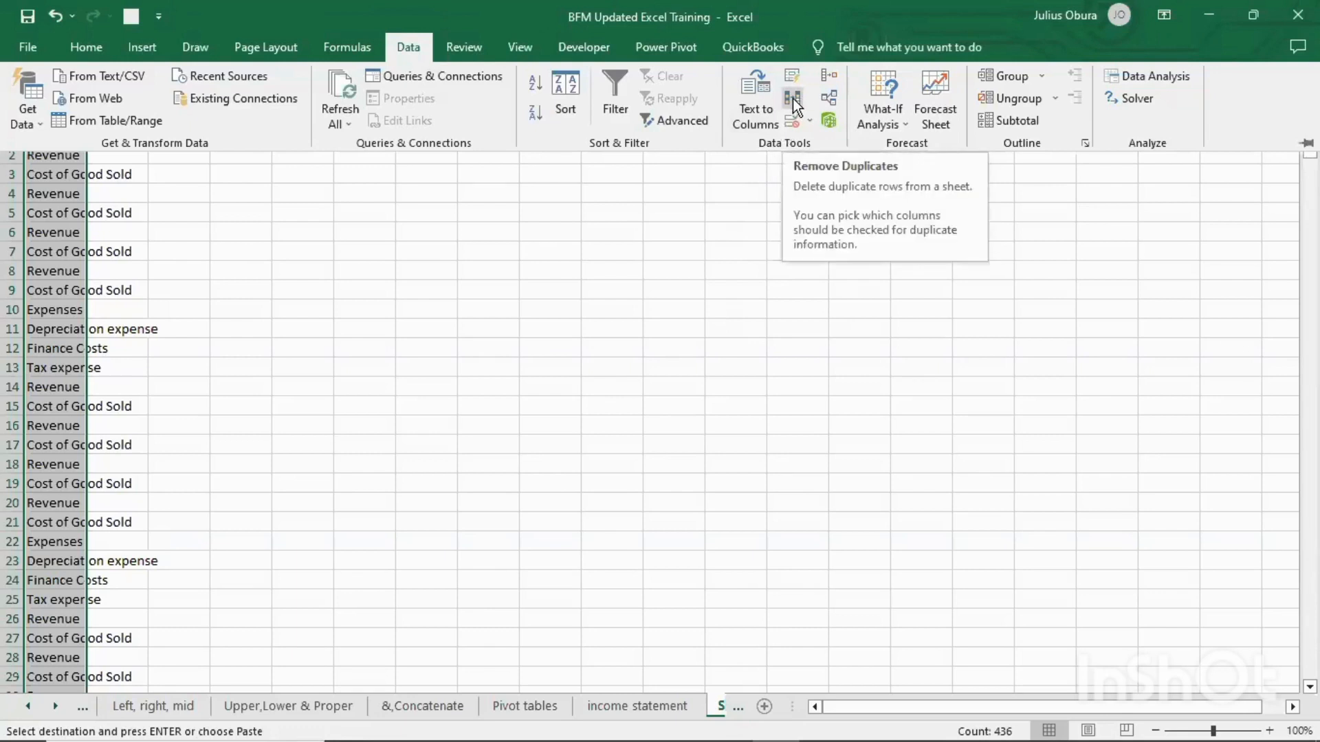
pyautogui.click(793, 99)
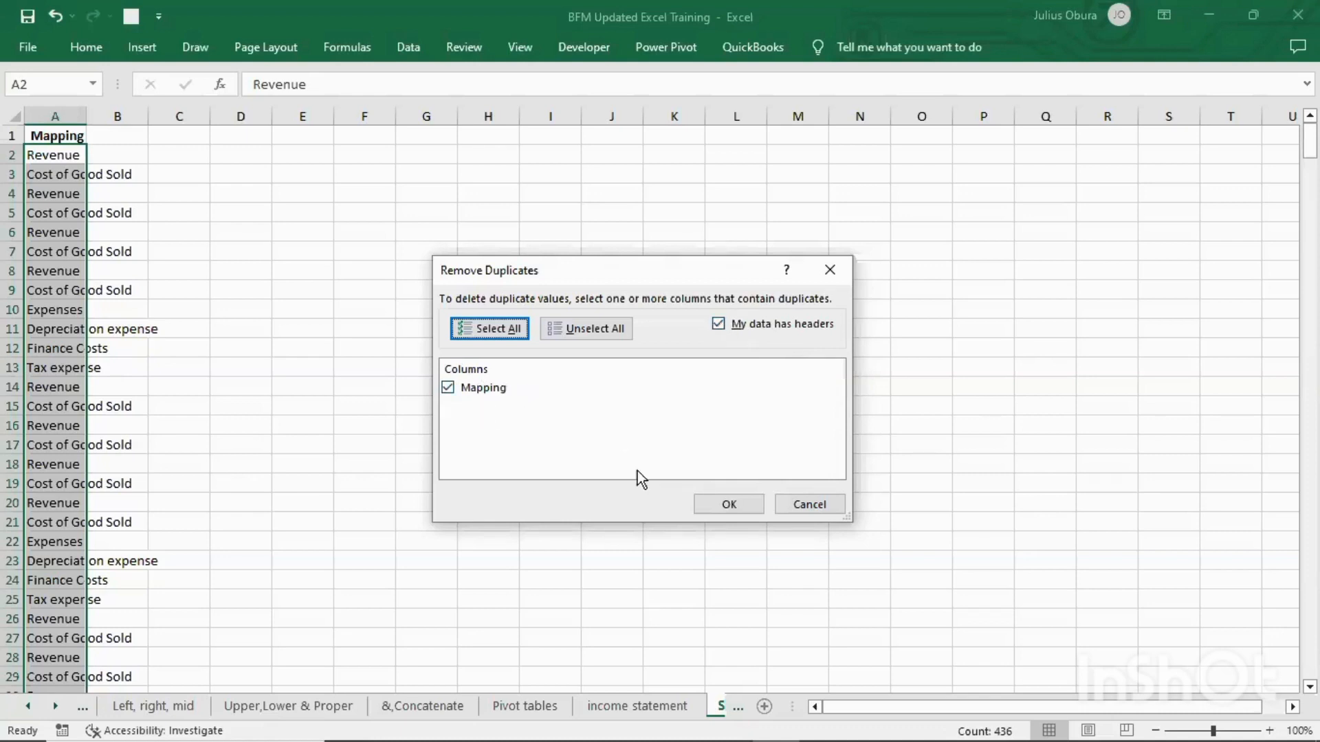
pyautogui.click(704, 501)
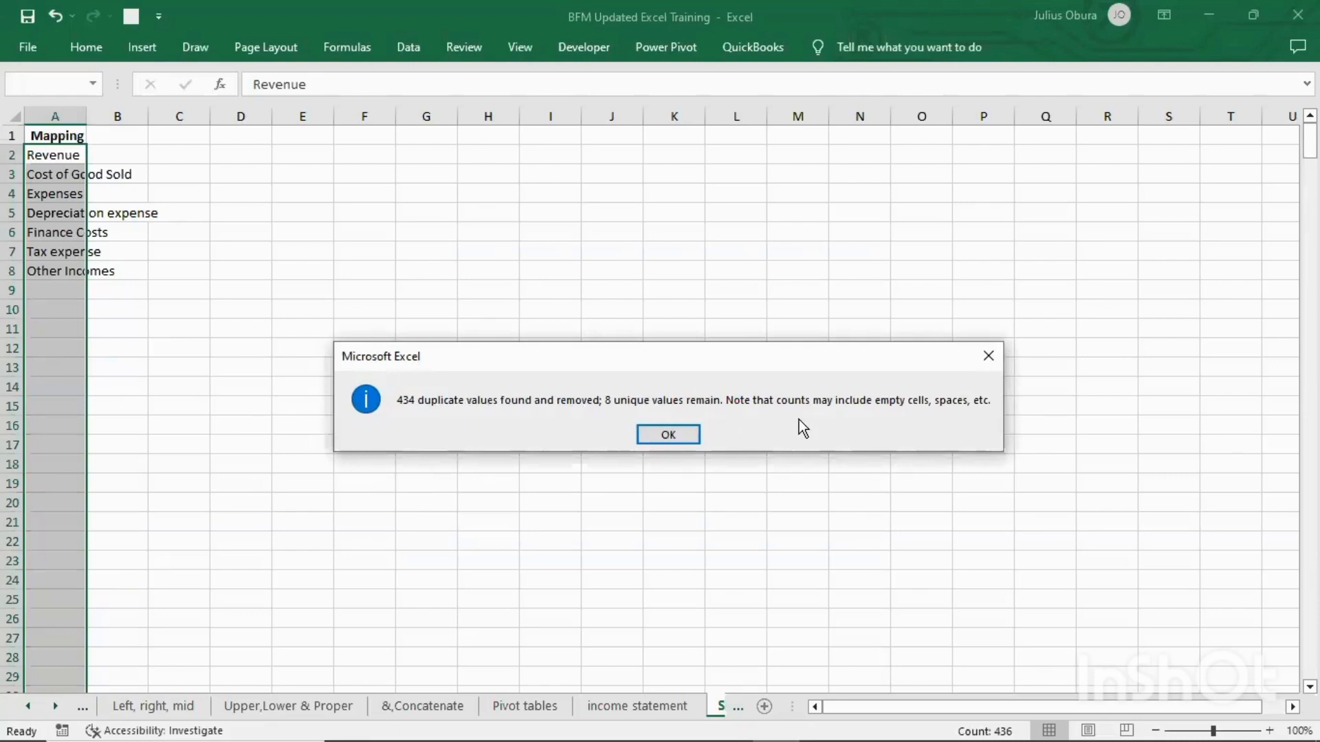
pyautogui.click(668, 436)
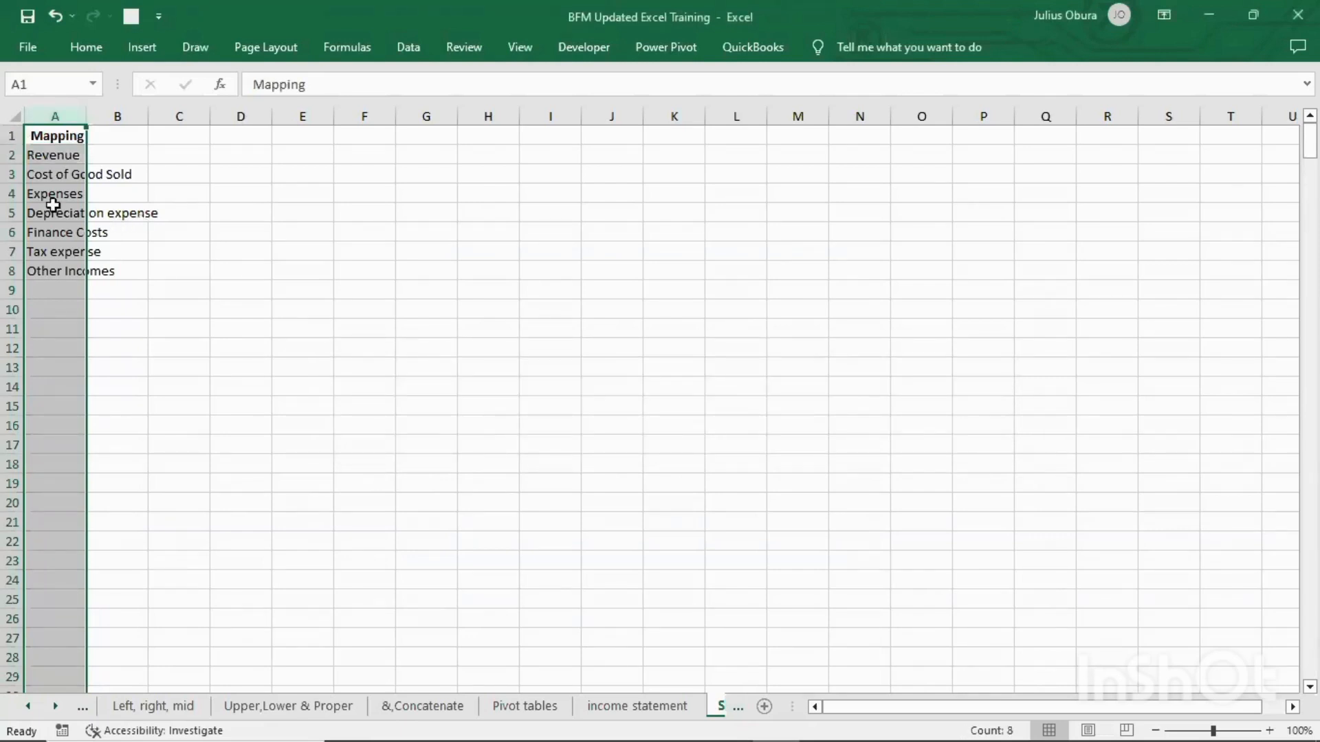
# Fit column A's width to its contents and change the header in A1 to "Details"
pyautogui.click(46, 135)
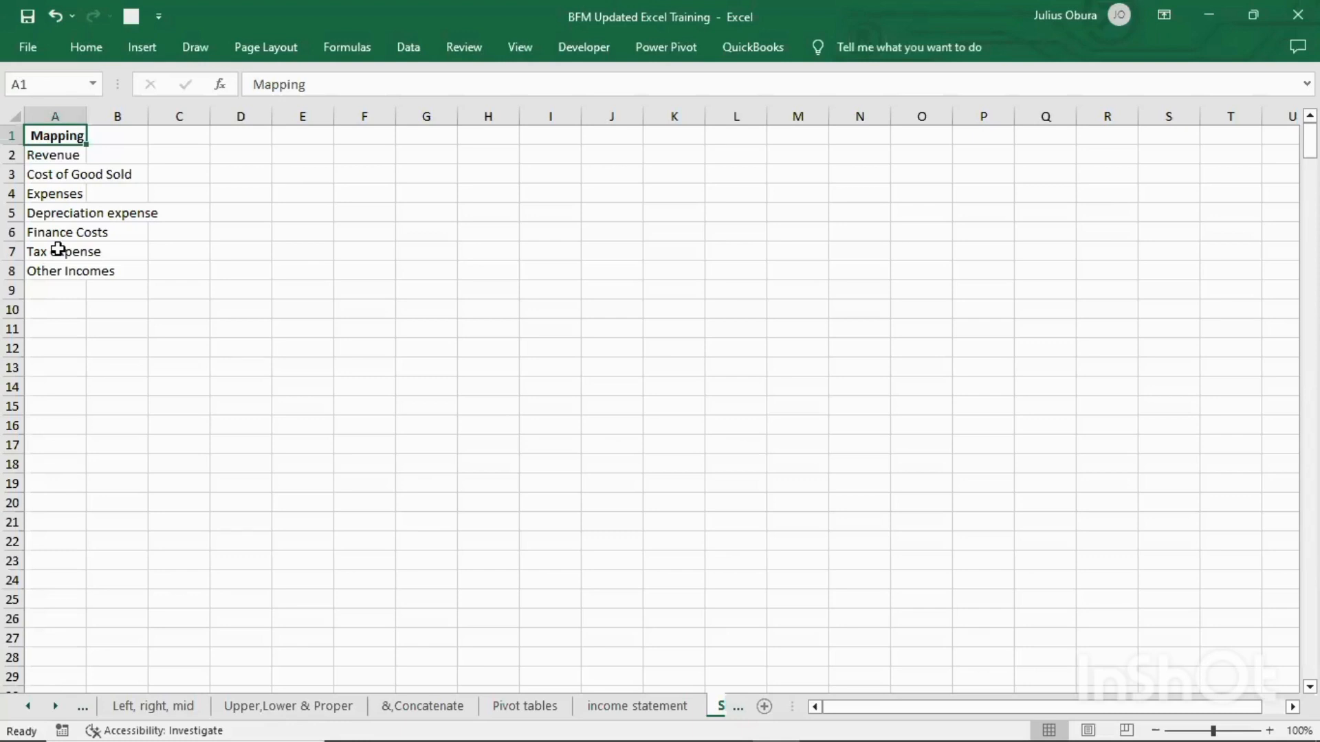
pyautogui.doubleClick(87, 113)
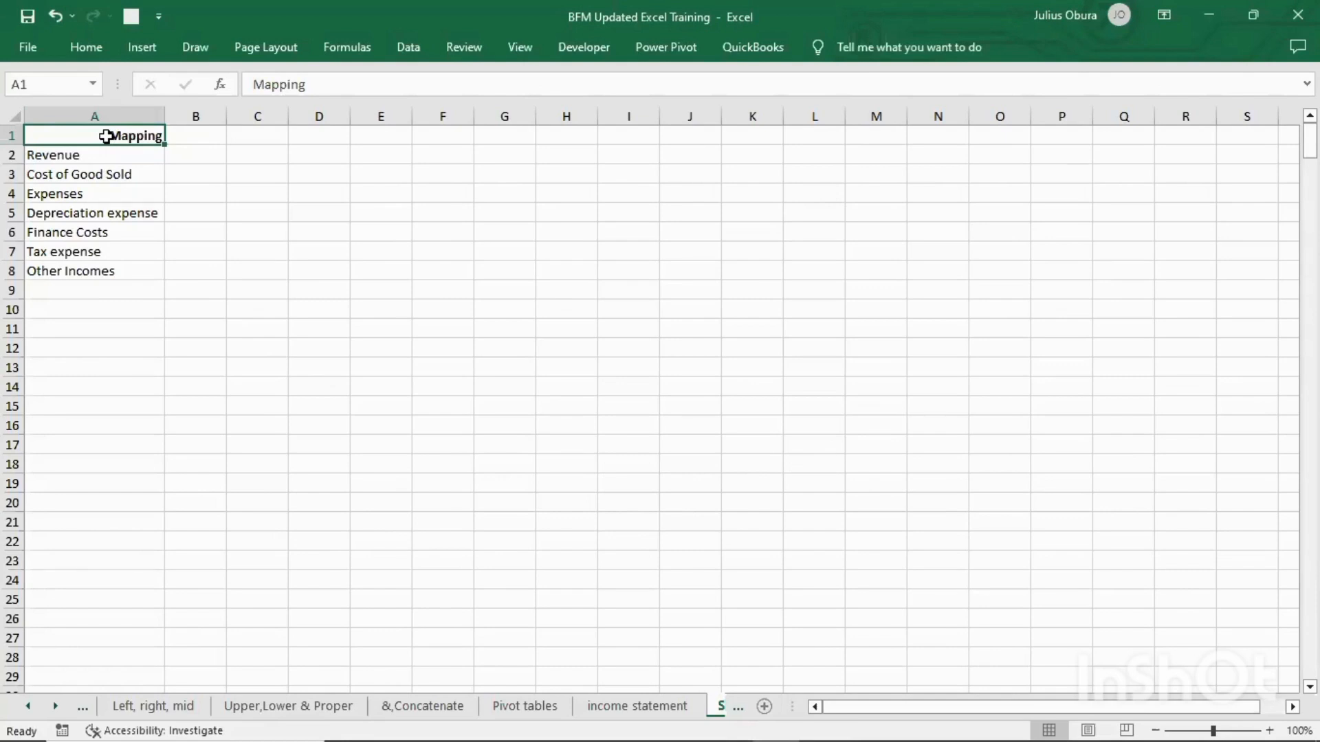
pyautogui.write('Deta')
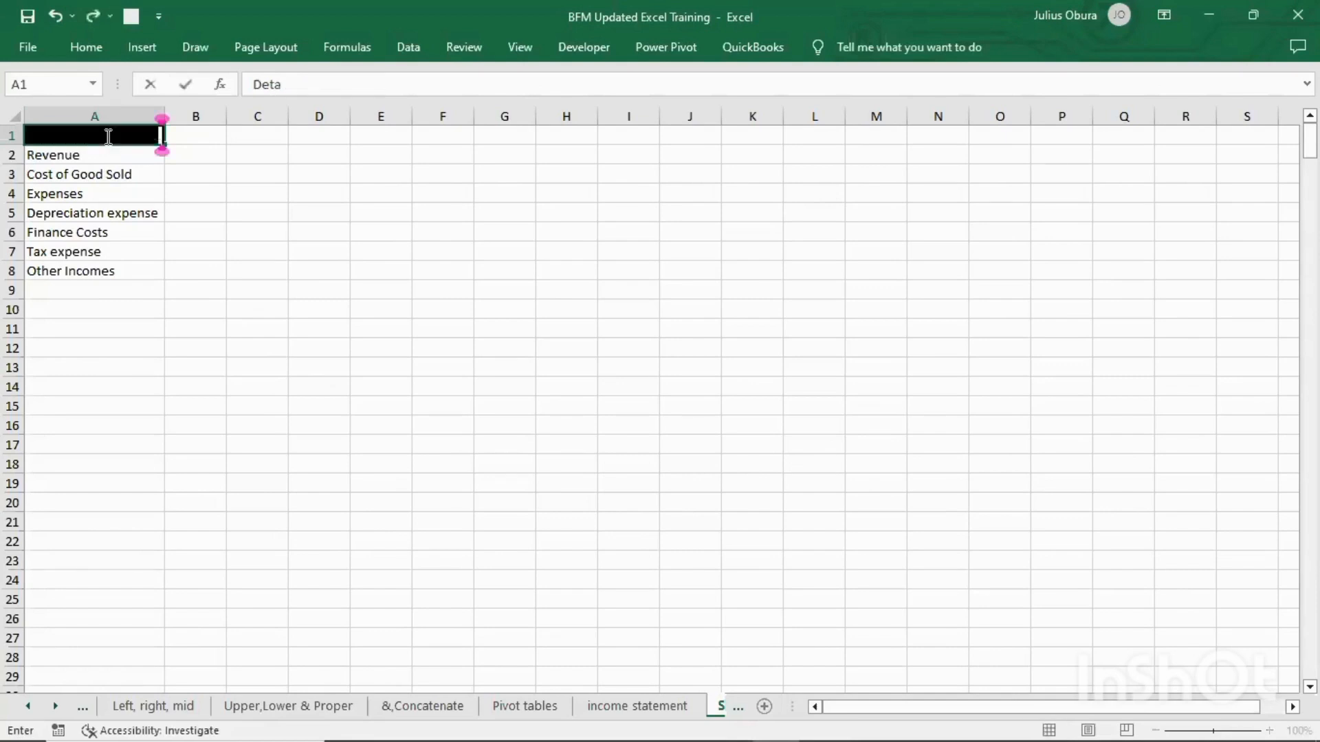
pyautogui.write('ils')
pyautogui.press('Return')
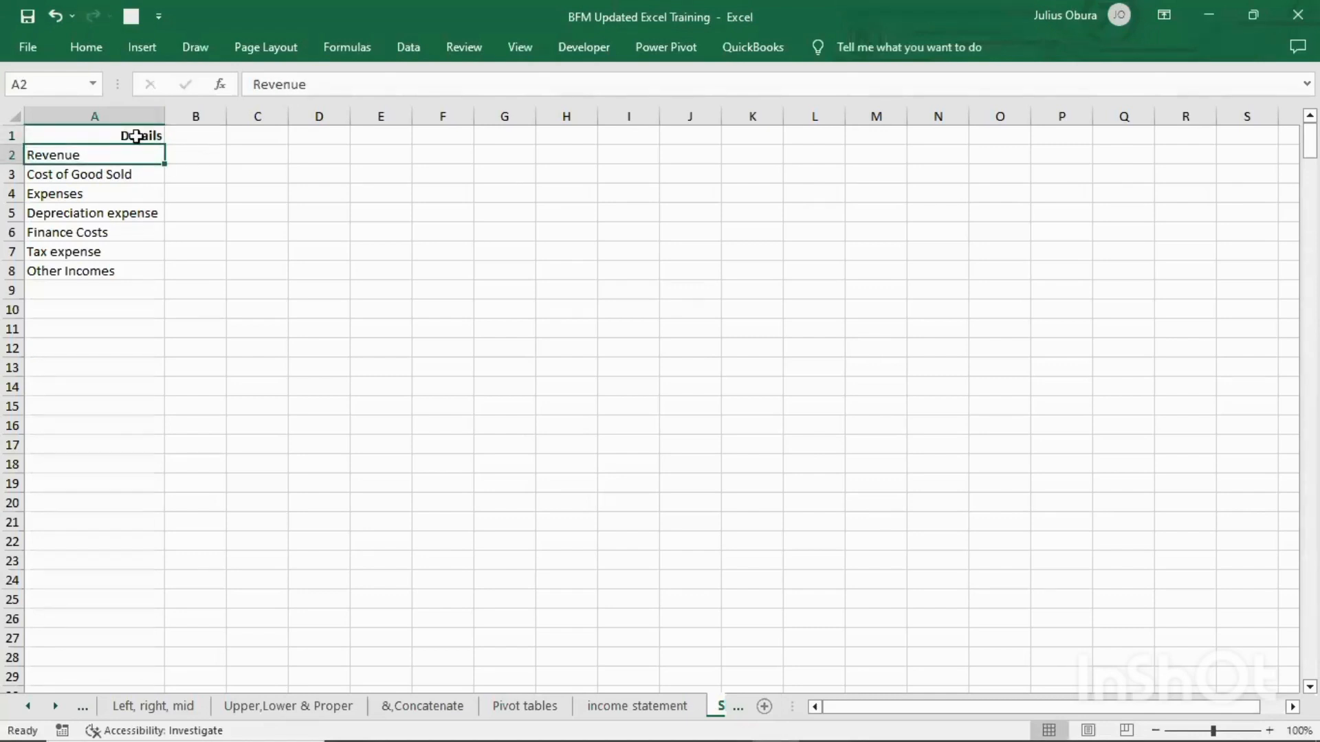
# Center the "Details" header in cell A1
pyautogui.click(130, 135)
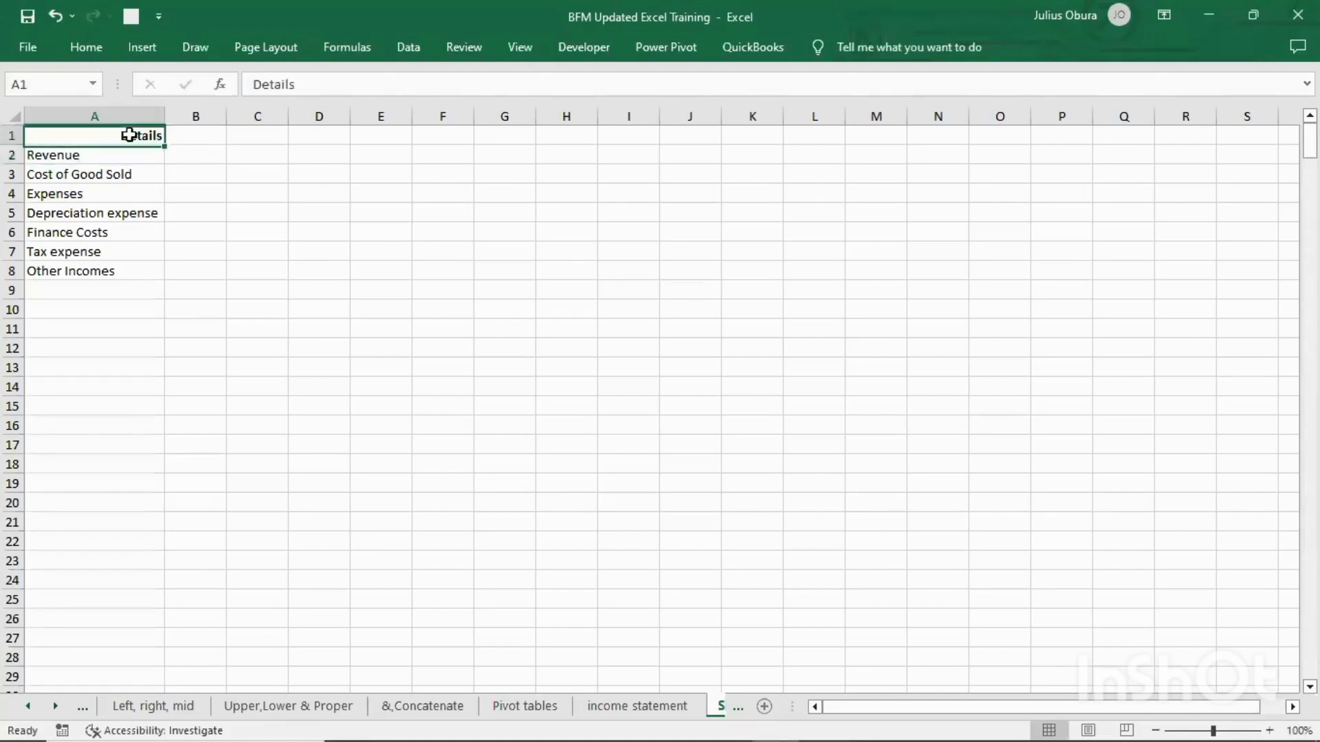
pyautogui.click(68, 42)
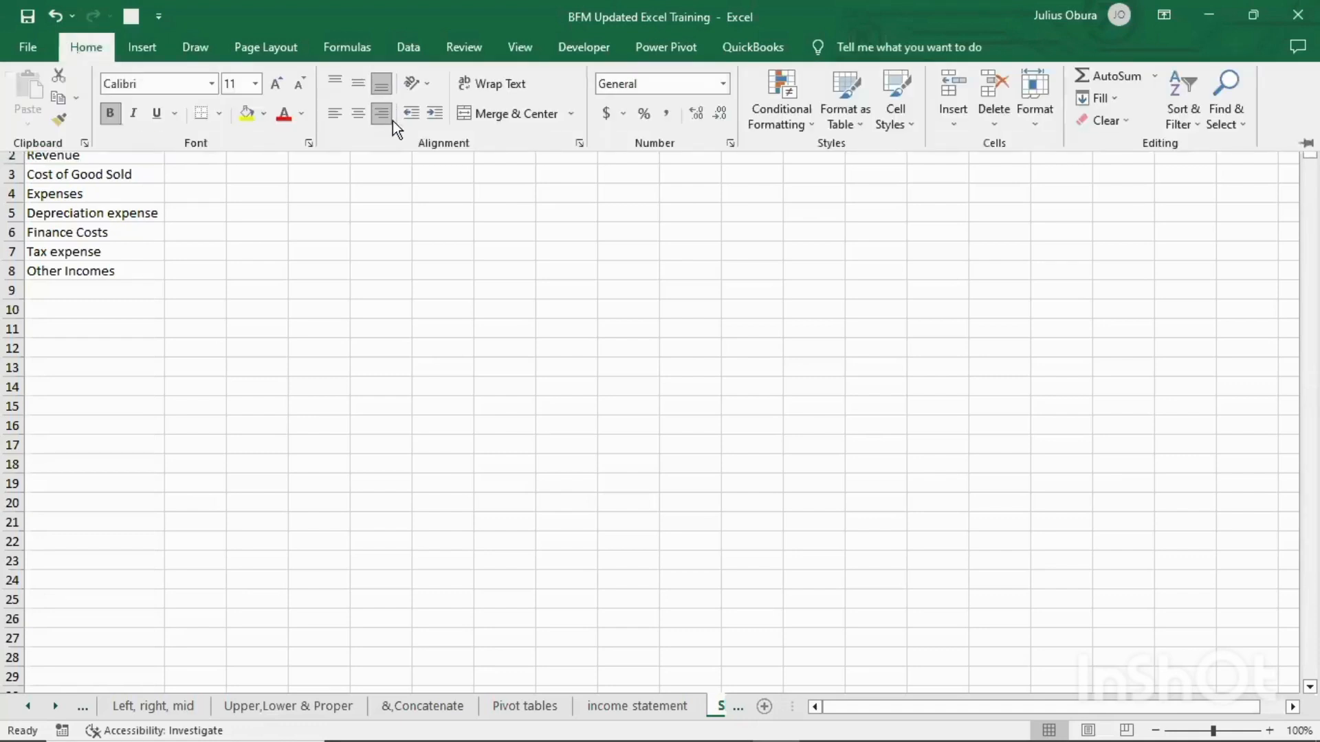
pyautogui.click(361, 111)
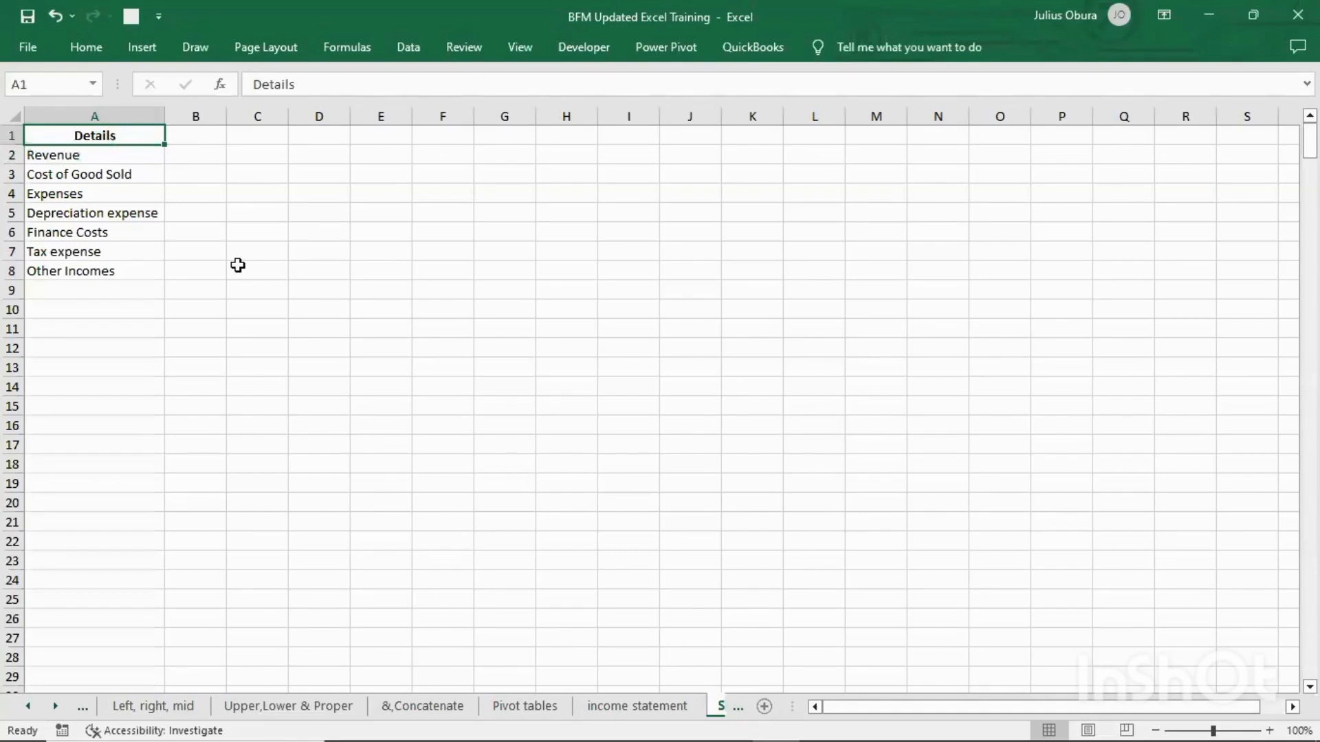
pyautogui.click(238, 265)
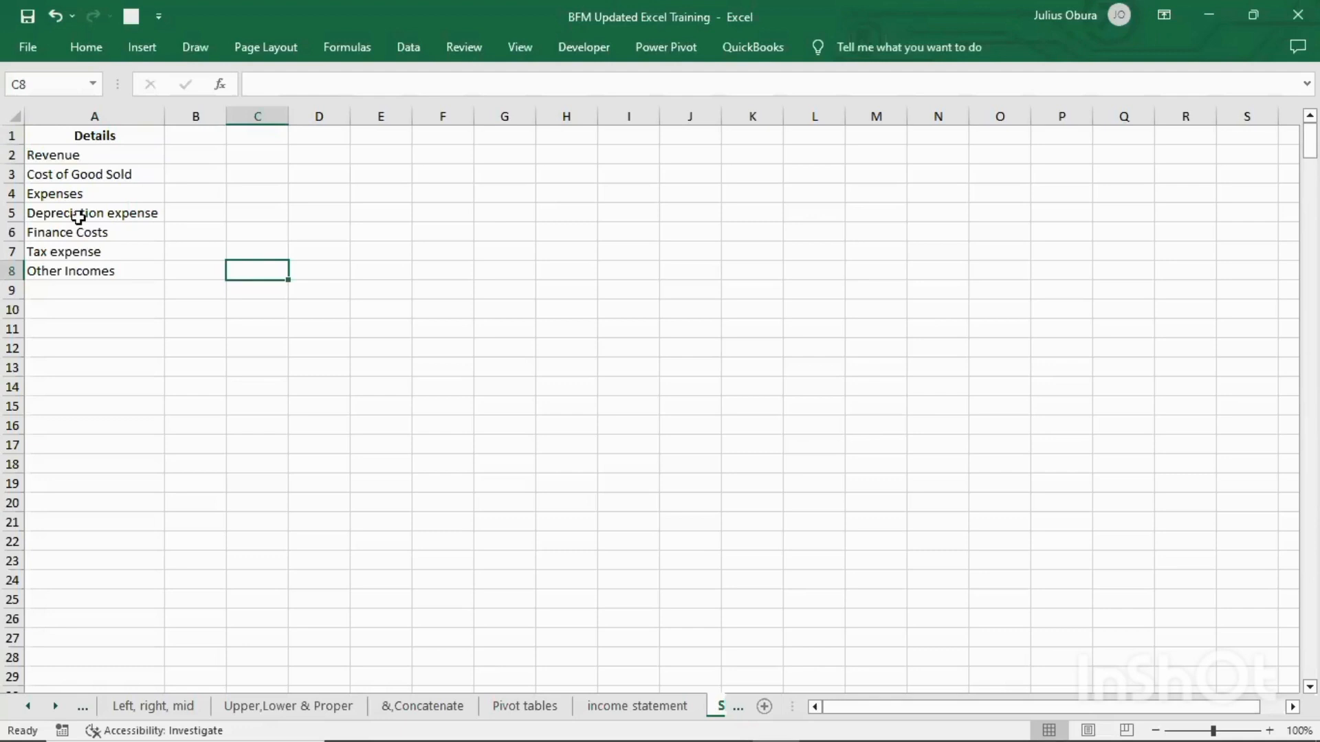
# Insert a row above Expenses and enter "Gross Profit" in cell A4
pyautogui.click(12, 191)
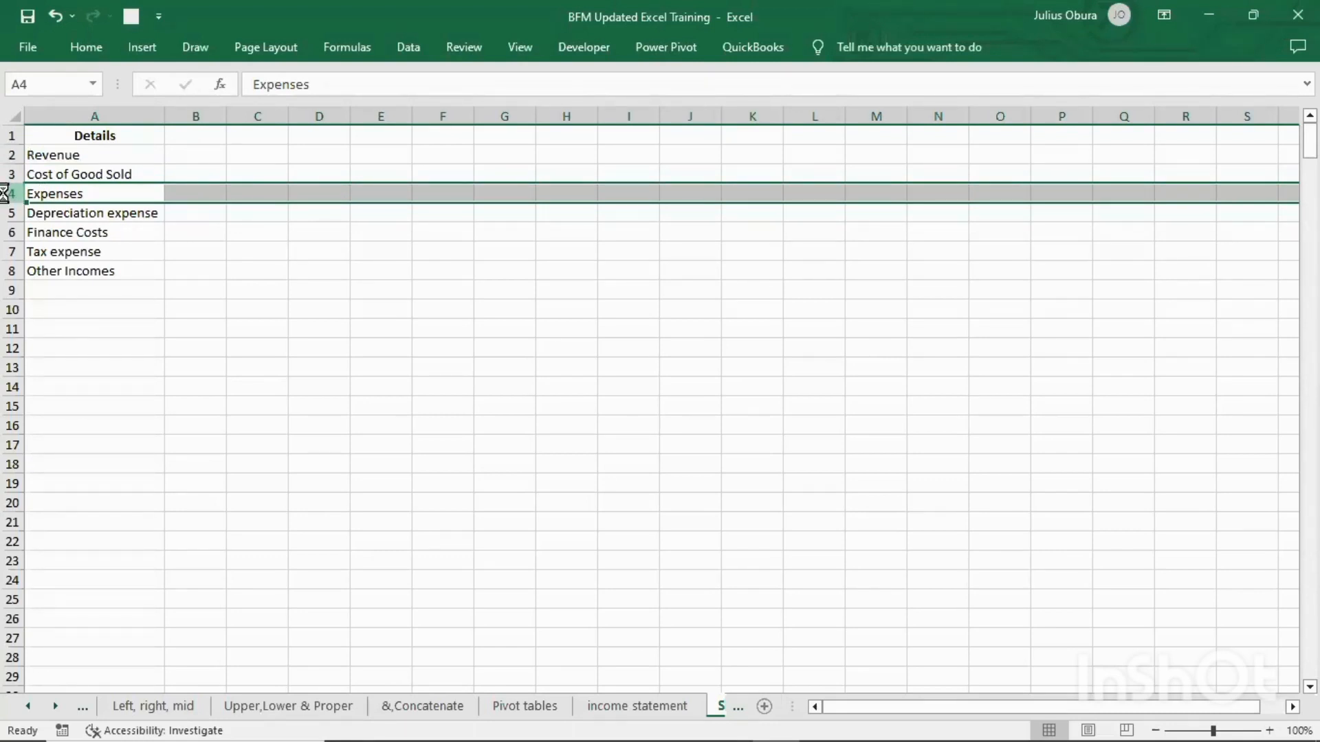
pyautogui.hotkey('ctrl', 'shift', '=')
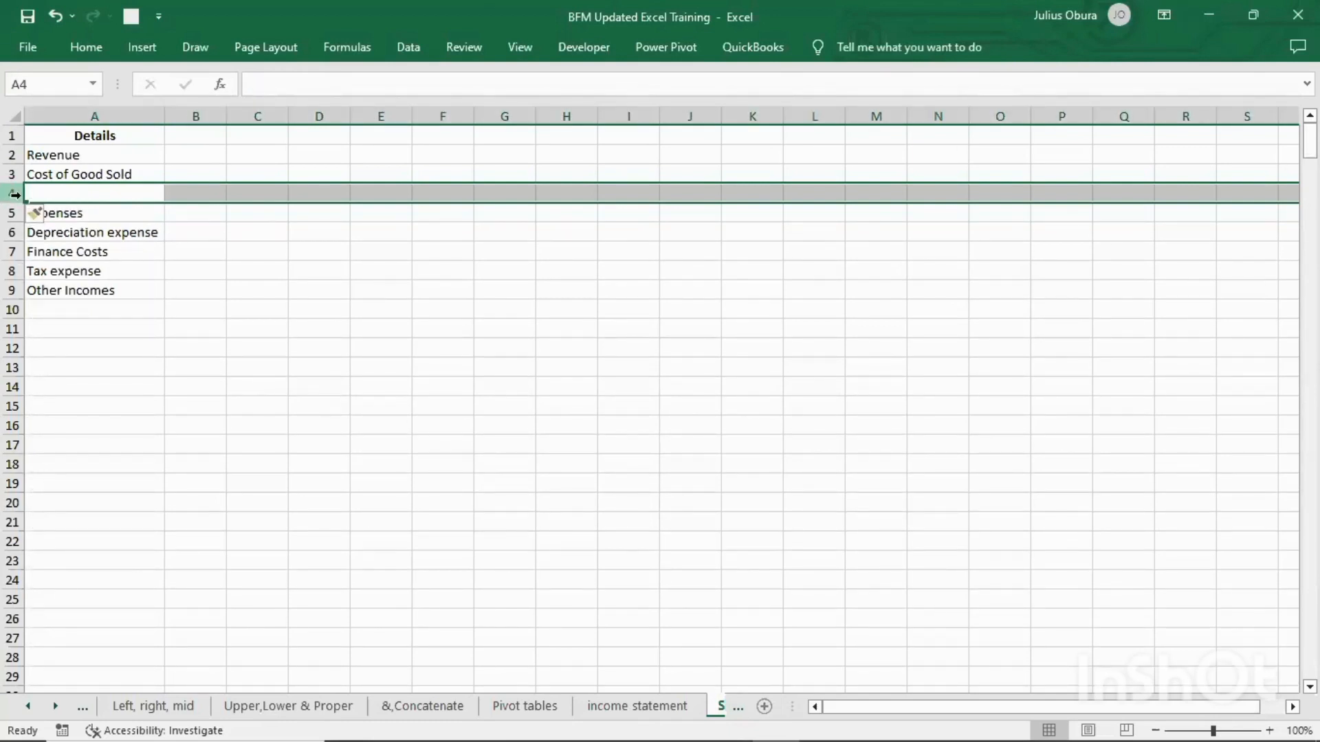
pyautogui.click(53, 193)
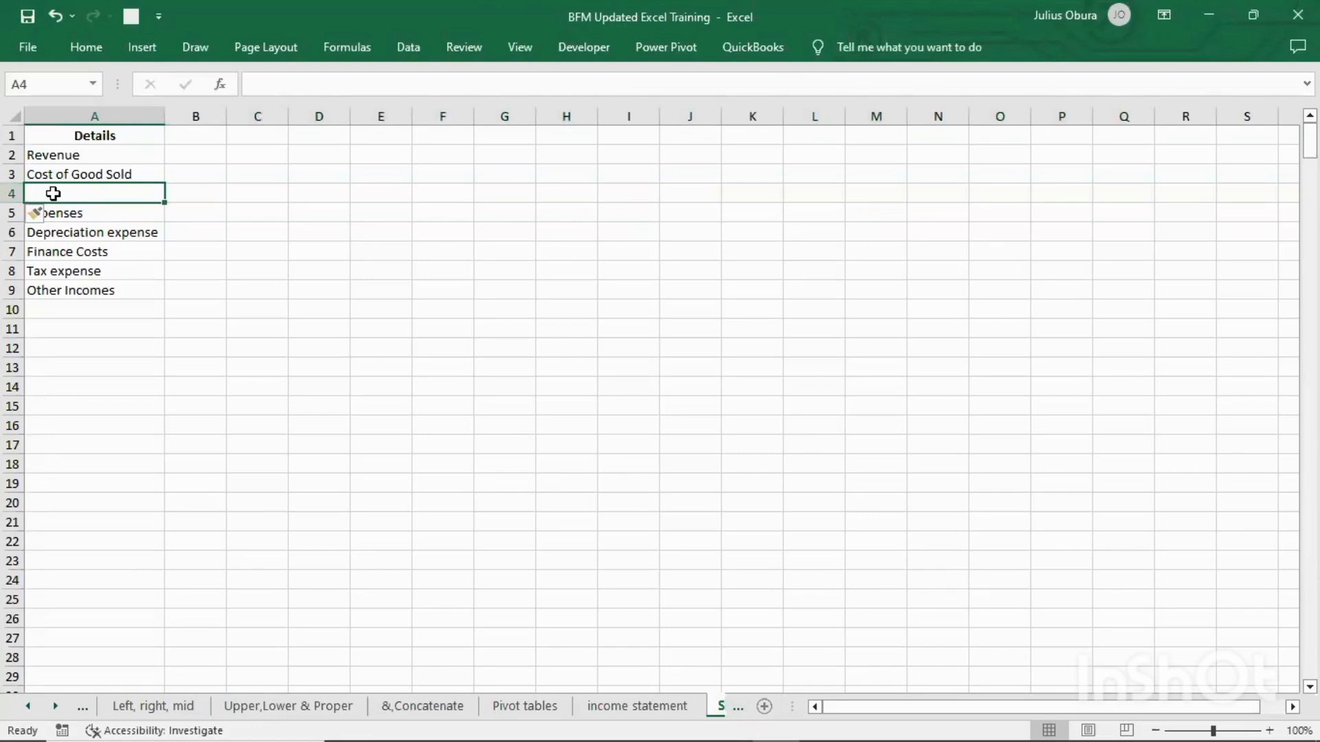
pyautogui.write('Gr')
pyautogui.write('oss')
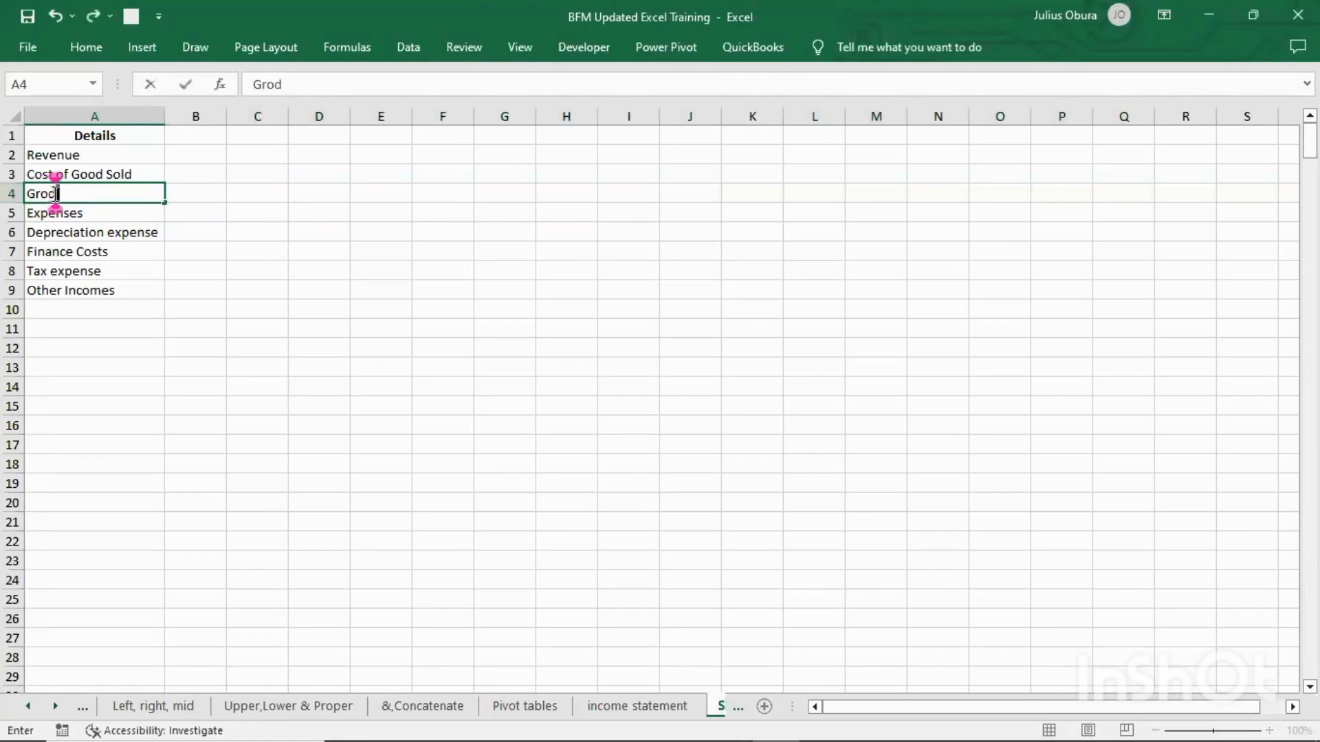
pyautogui.press('BackSpace')
pyautogui.press('BackSpace')
pyautogui.write('ss Profit')
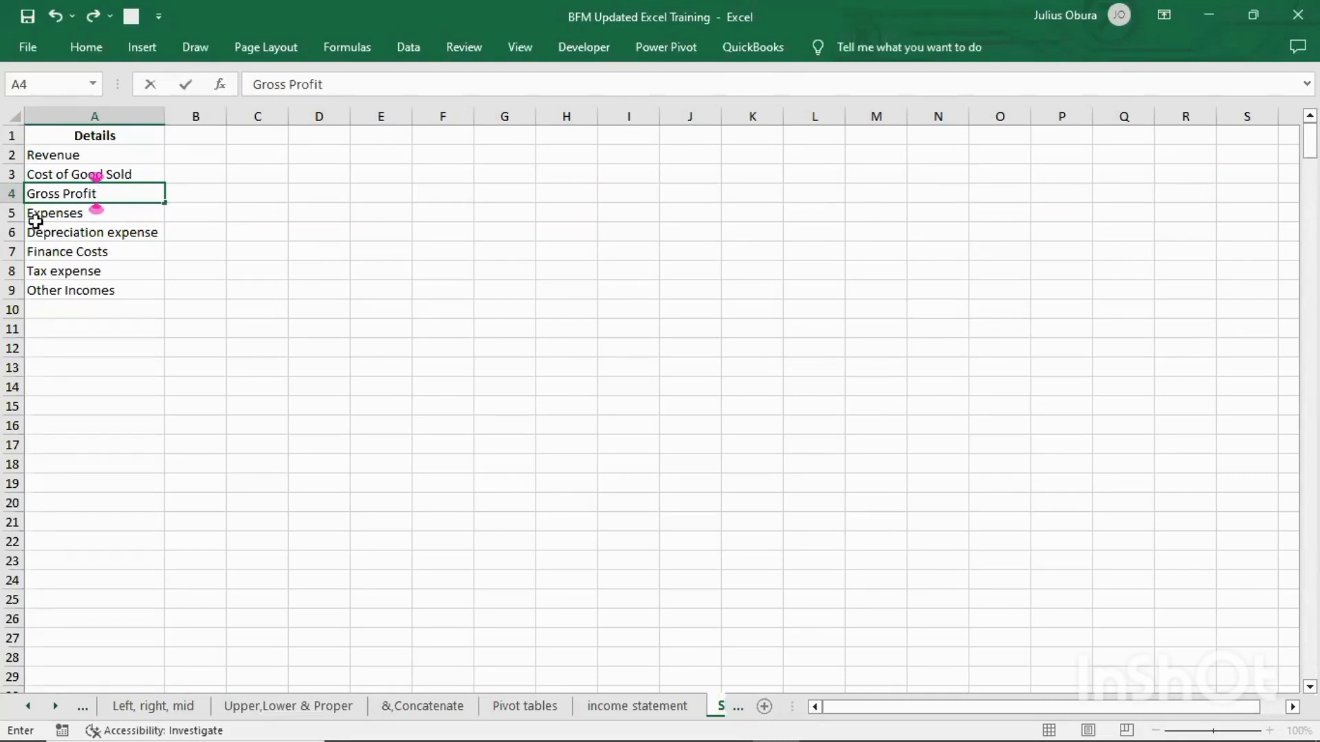
# Insert a row above Depreciation expense and enter "EBDIT" in cell A6
pyautogui.click(12, 231)
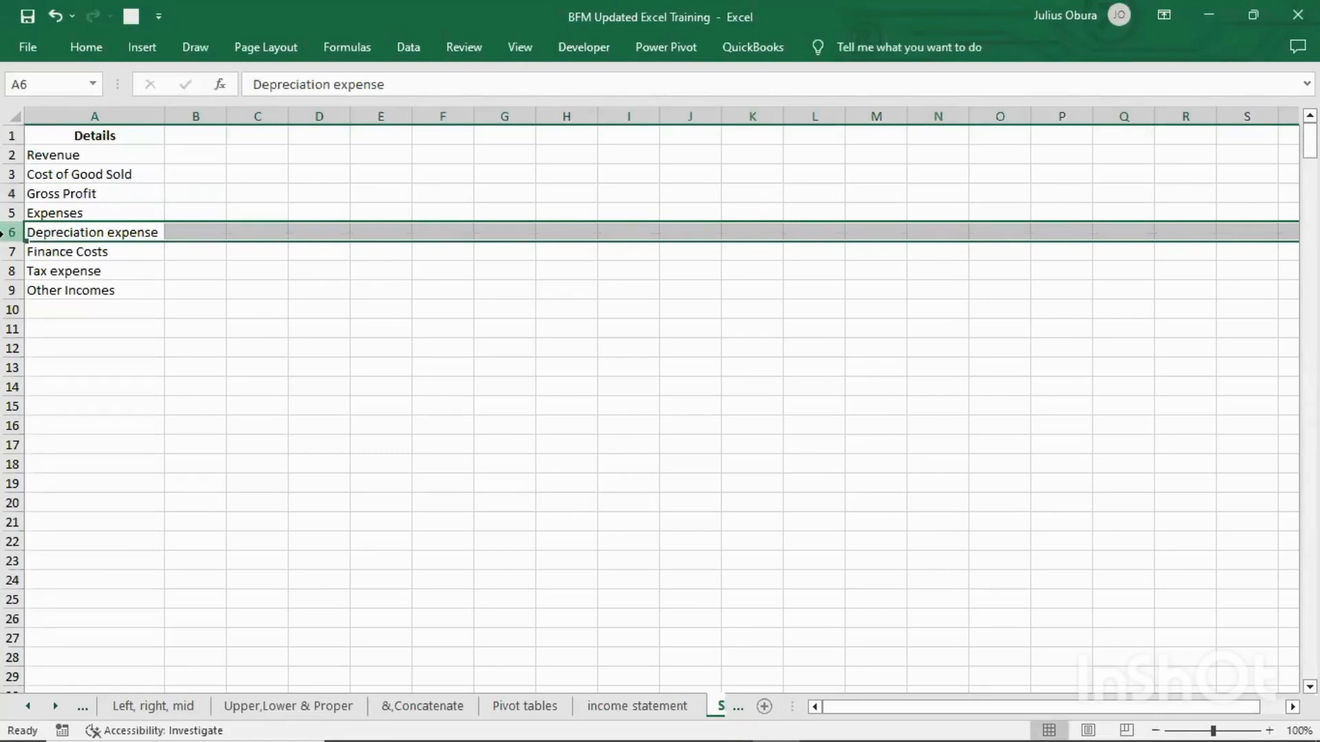
pyautogui.hotkey('ctrl', 'shift', '+')
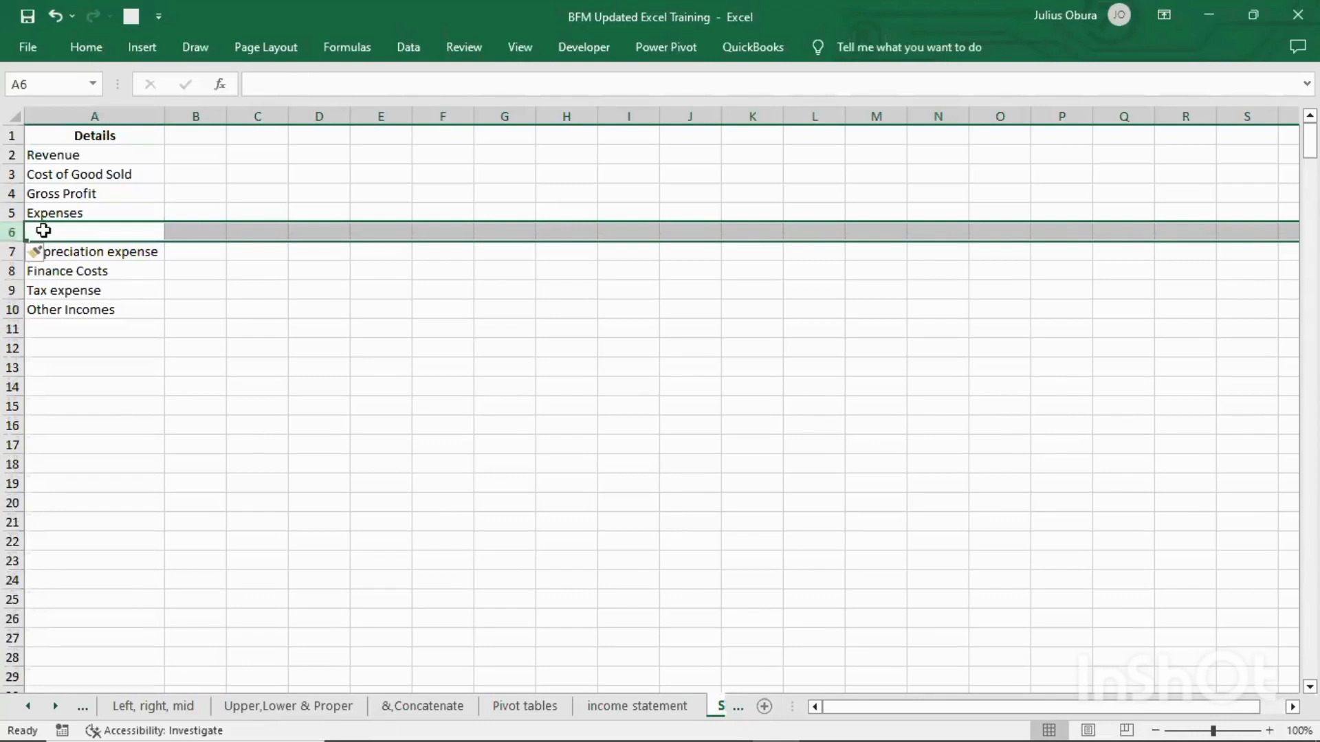
pyautogui.click(44, 230)
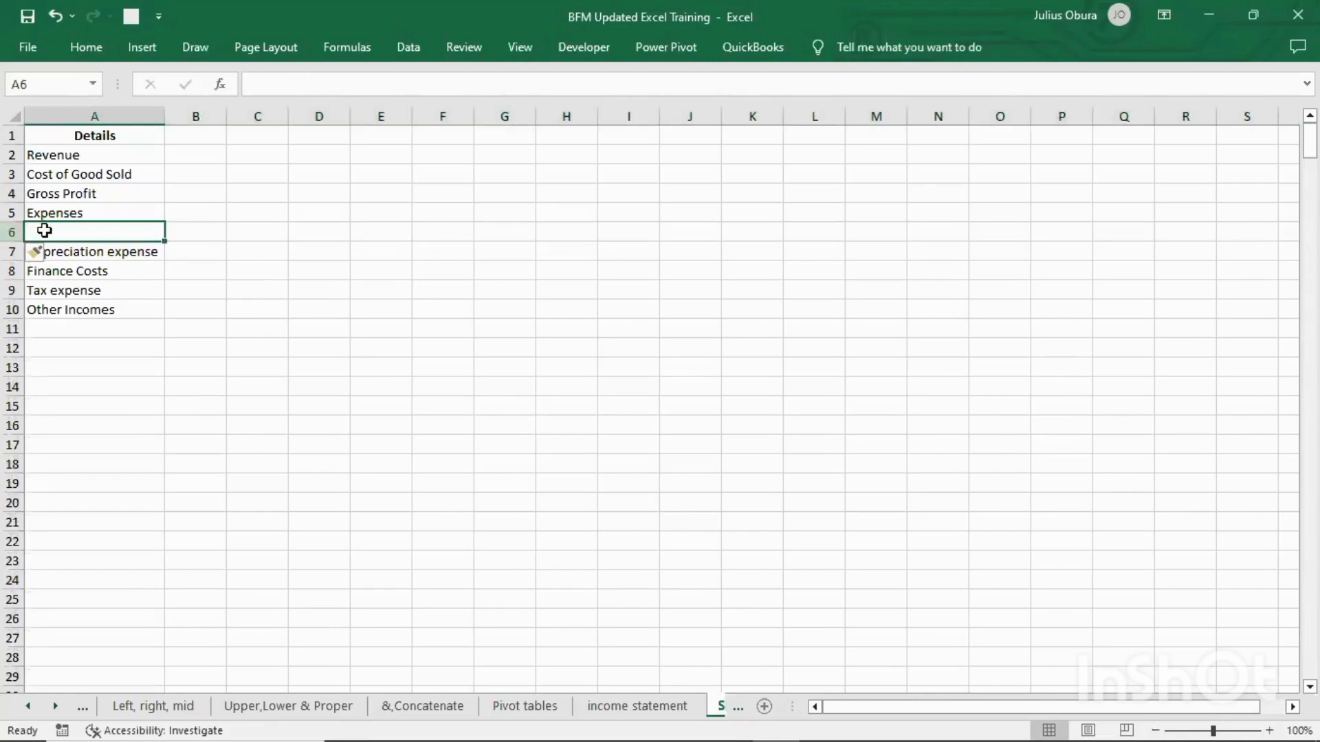
pyautogui.write('EBDT')
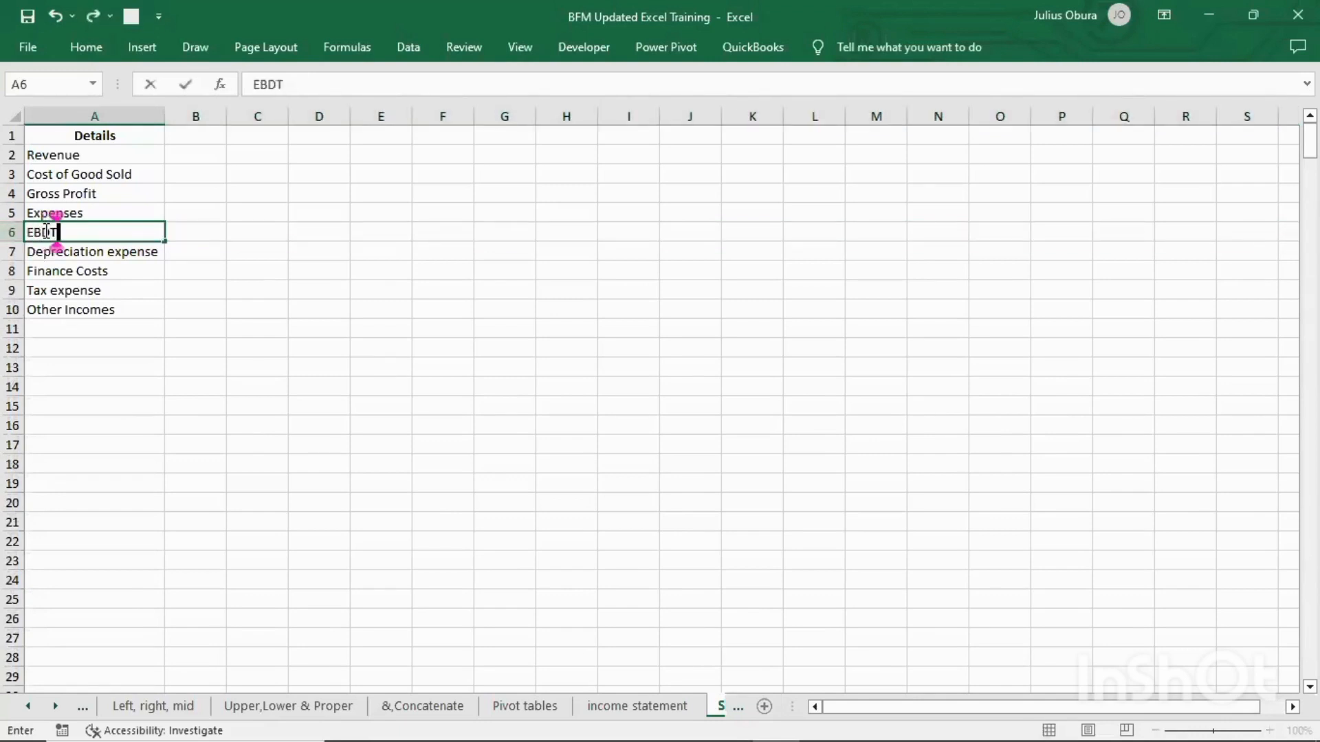
pyautogui.press('BackSpace')
pyautogui.write('IT')
# Insert a row above Finance Costs and enter "EBIT" in cell A8
pyautogui.click(7, 271)
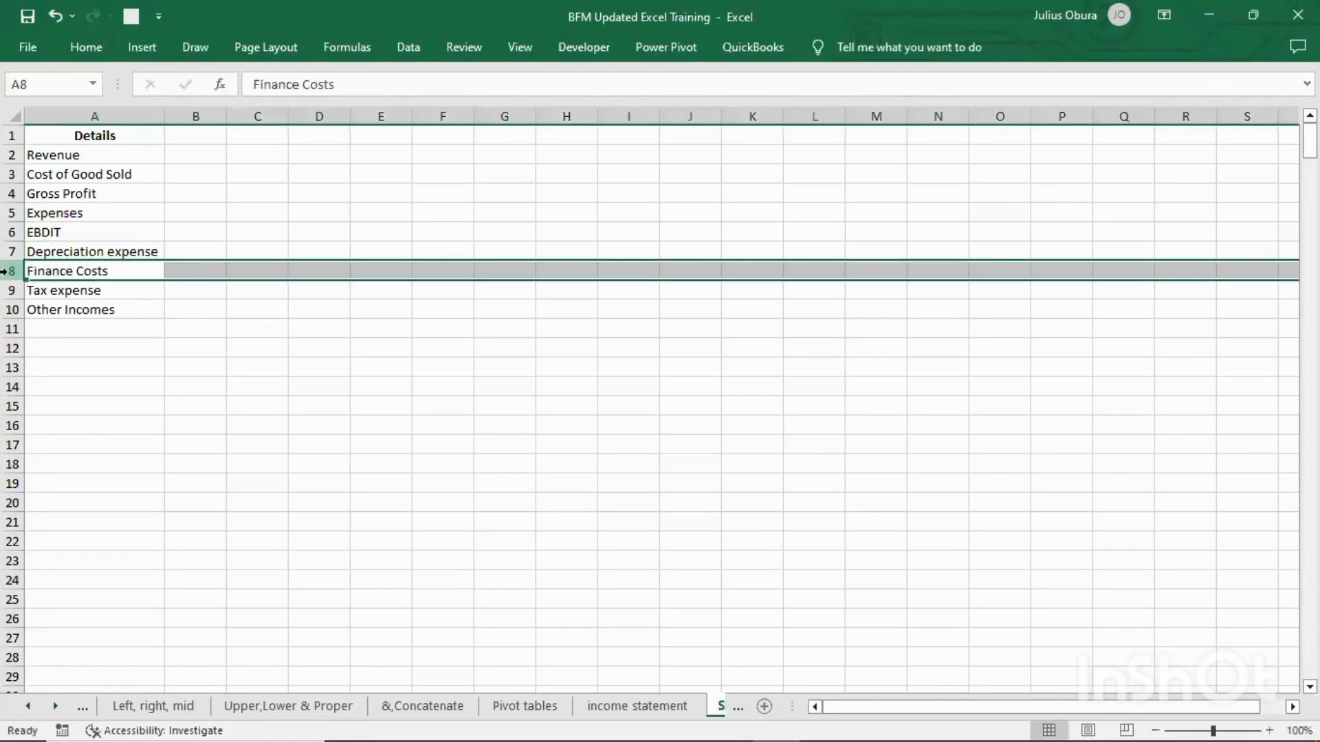
pyautogui.hotkey('ctrl', 'shift', '+')
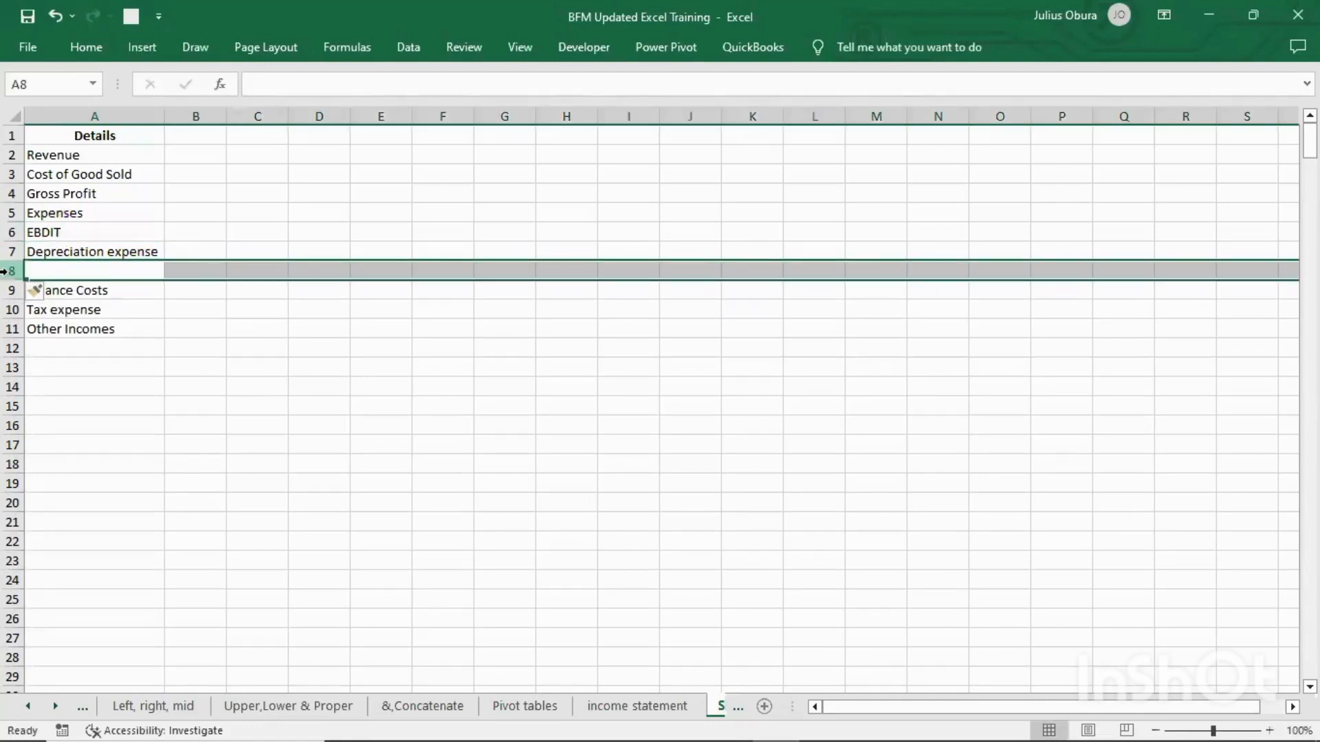
pyautogui.click(62, 270)
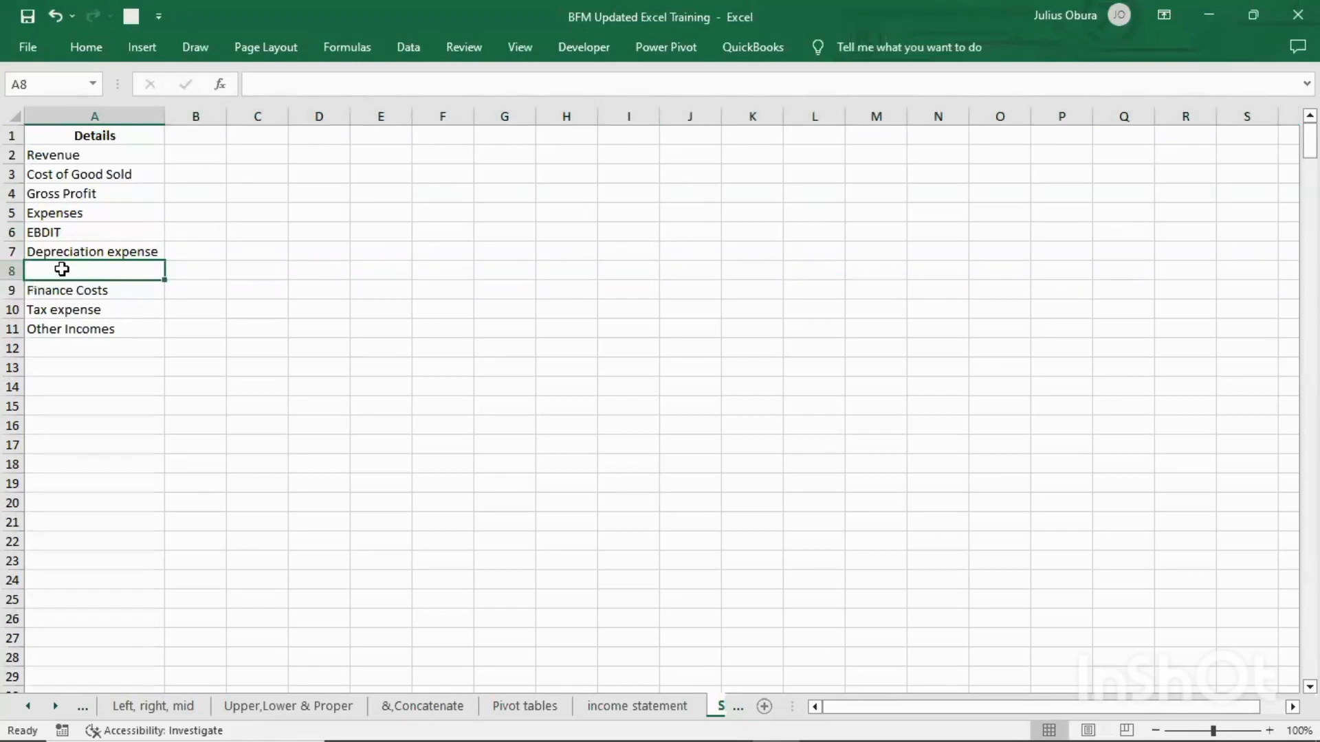
pyautogui.write('EBDITIT')
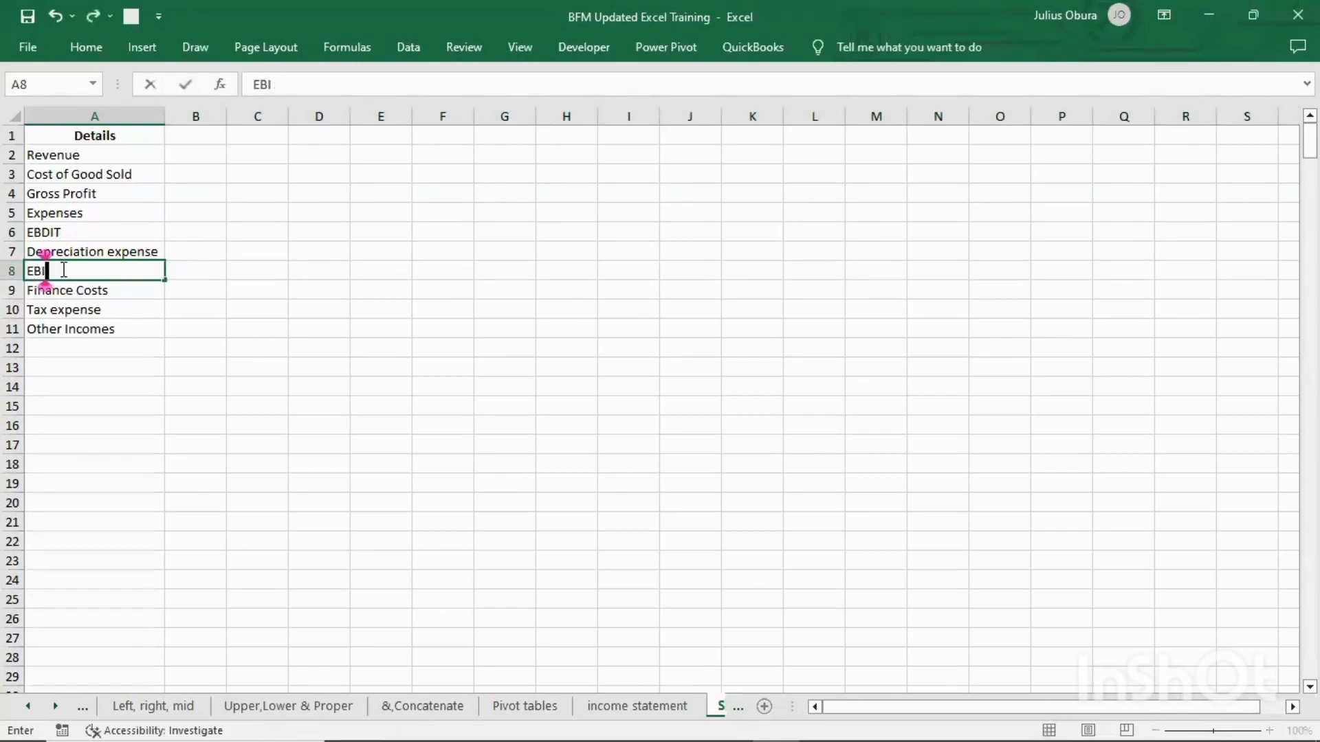
# Insert a row above Tax expense and enter "EBT" in cell A10
pyautogui.click(8, 309)
pyautogui.hotkey('ctrl', '+')
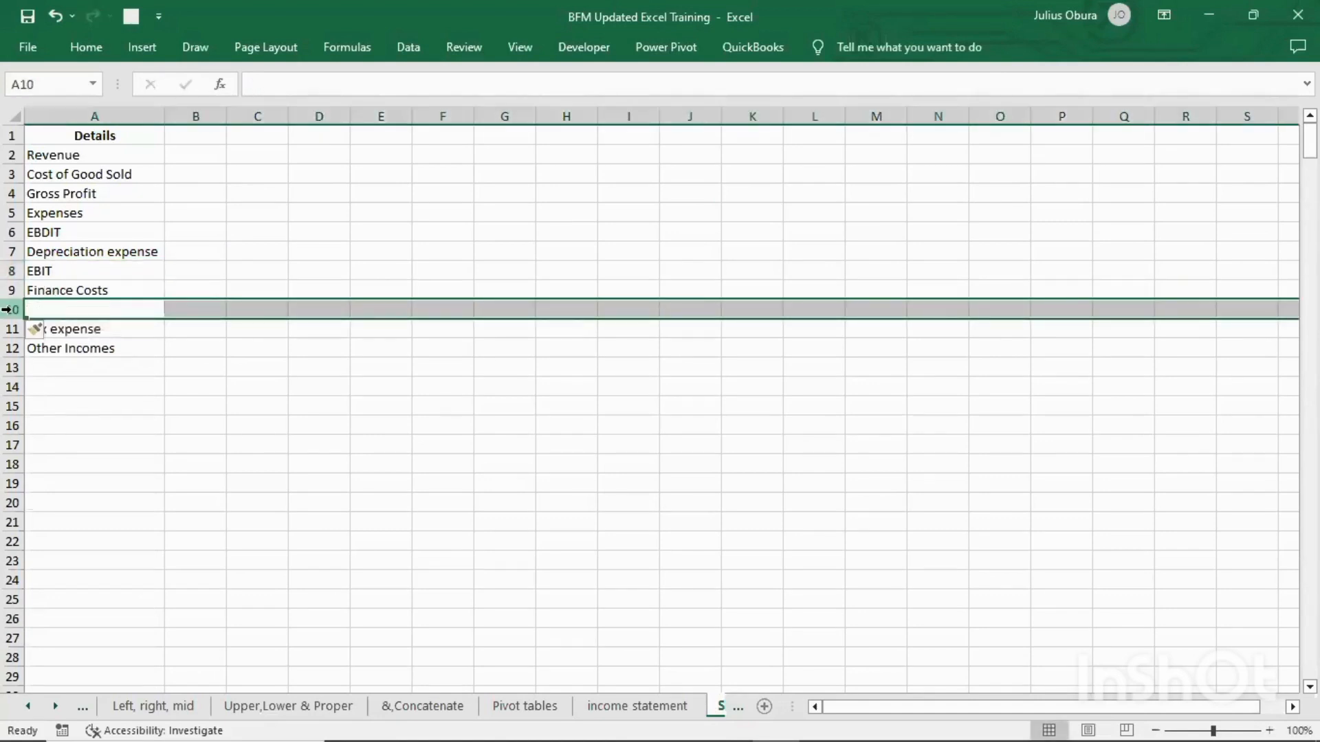
pyautogui.click(41, 308)
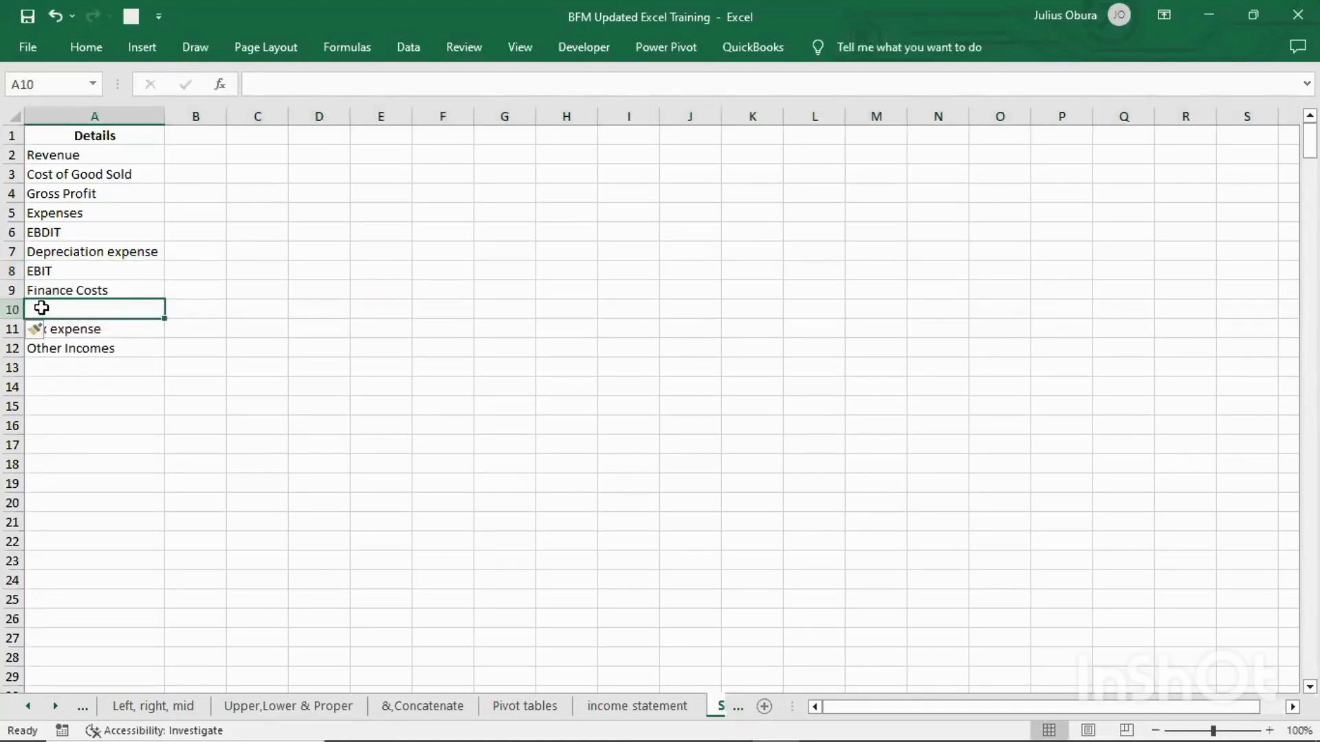
pyautogui.write('EBT')
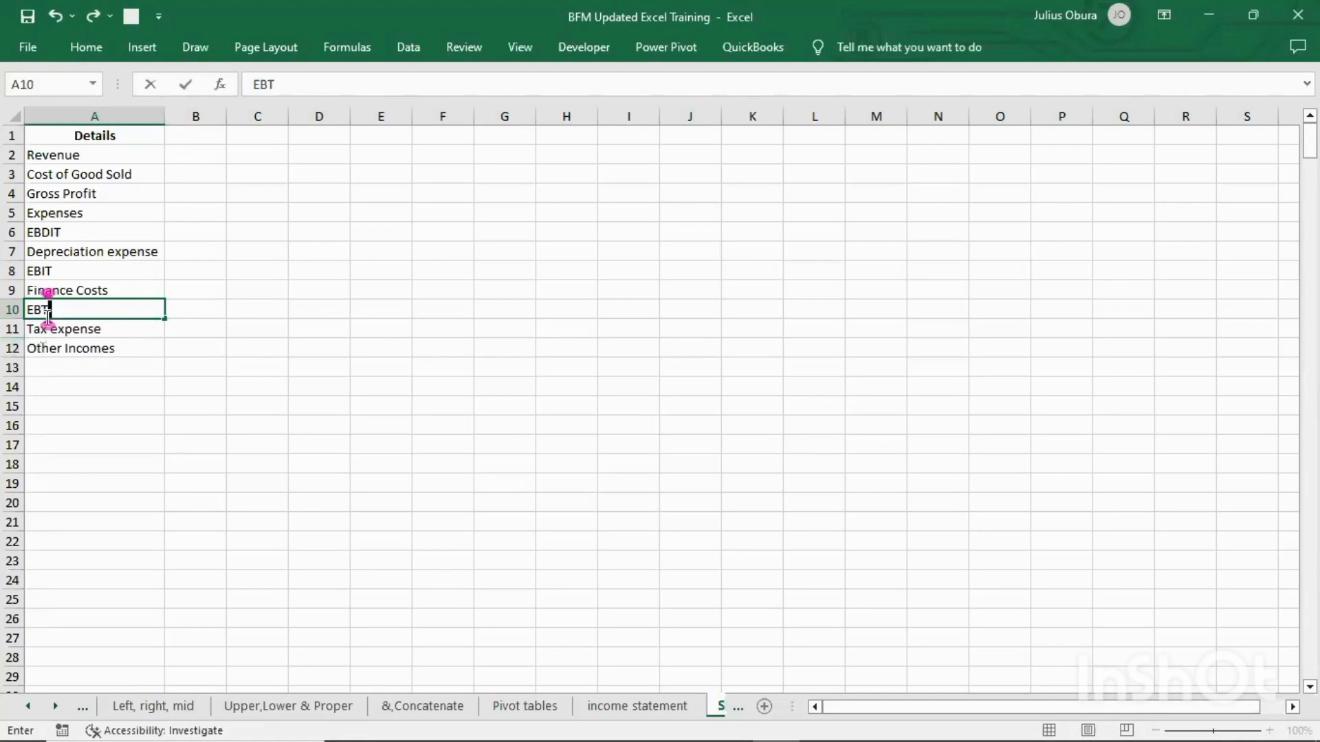
# Insert a row above Other Incomes and enter "Net Profit" in cell A12
pyautogui.click(12, 348)
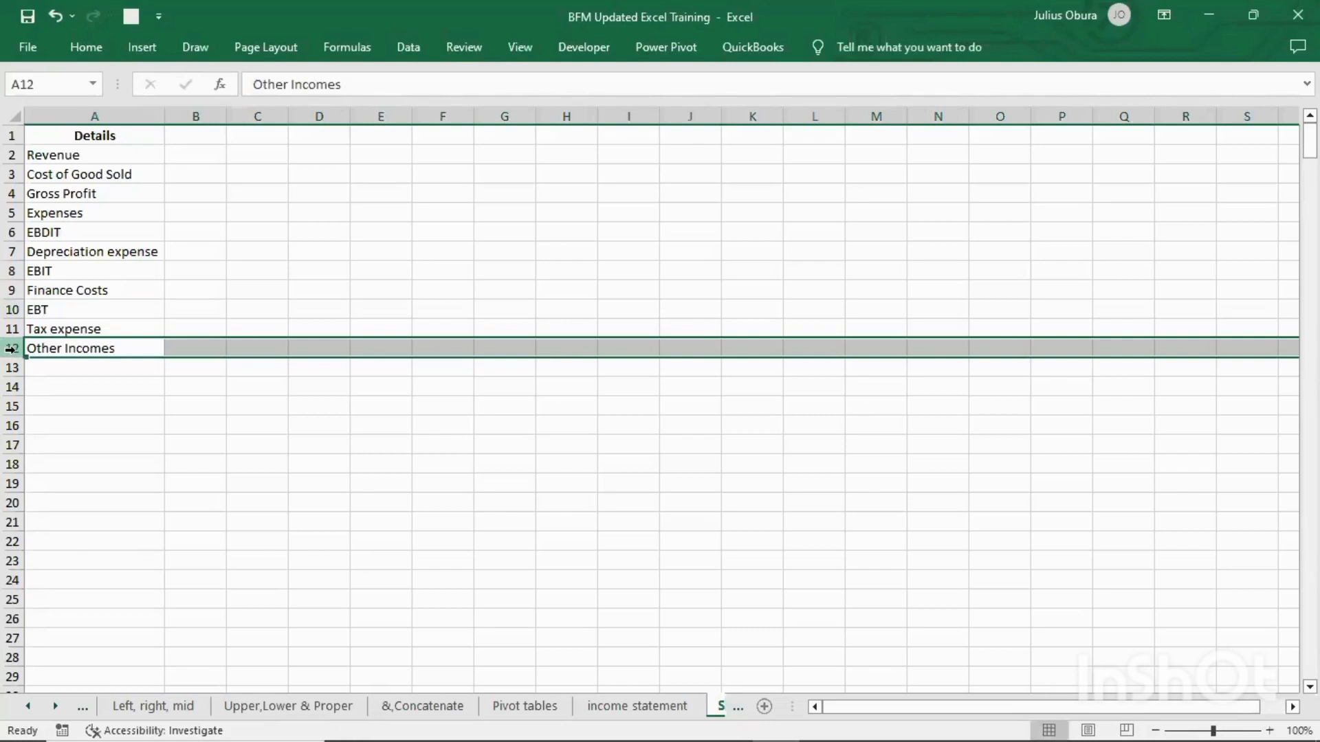
pyautogui.hotkey('ctrl', 'shift', '+')
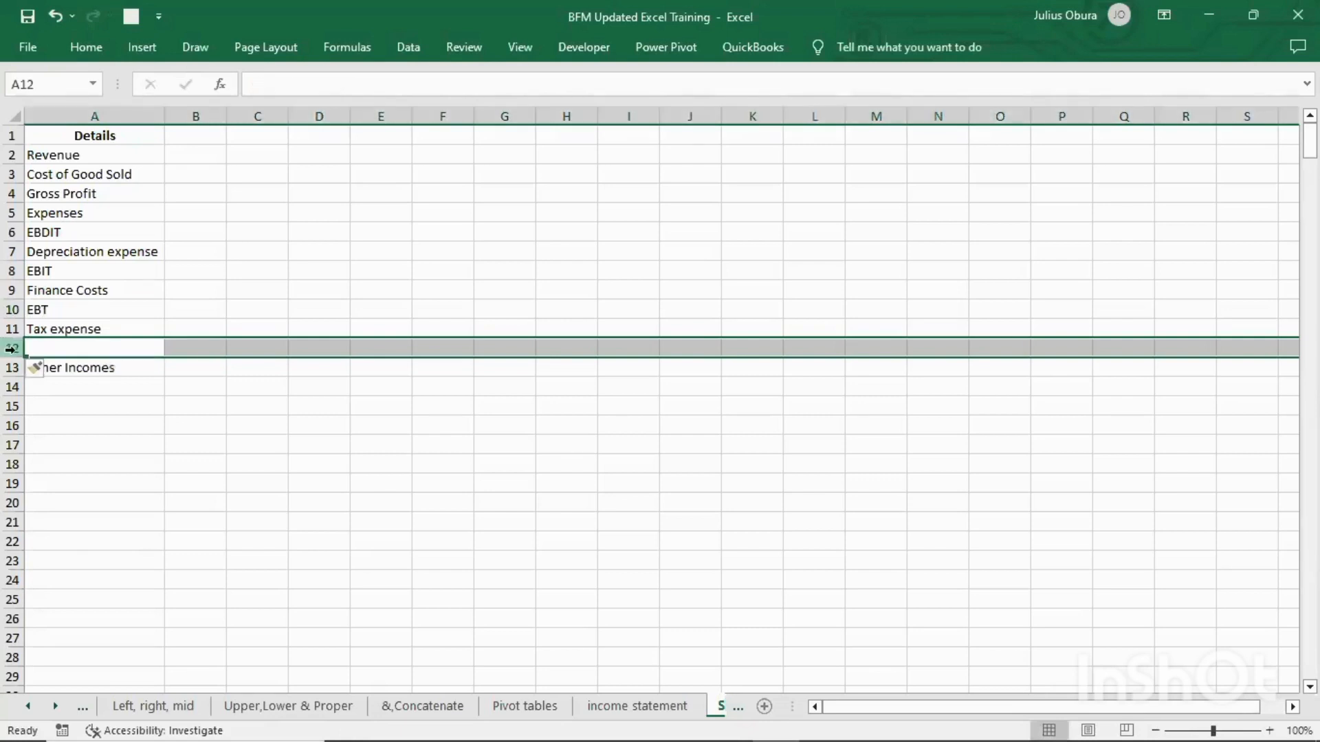
pyautogui.click(47, 345)
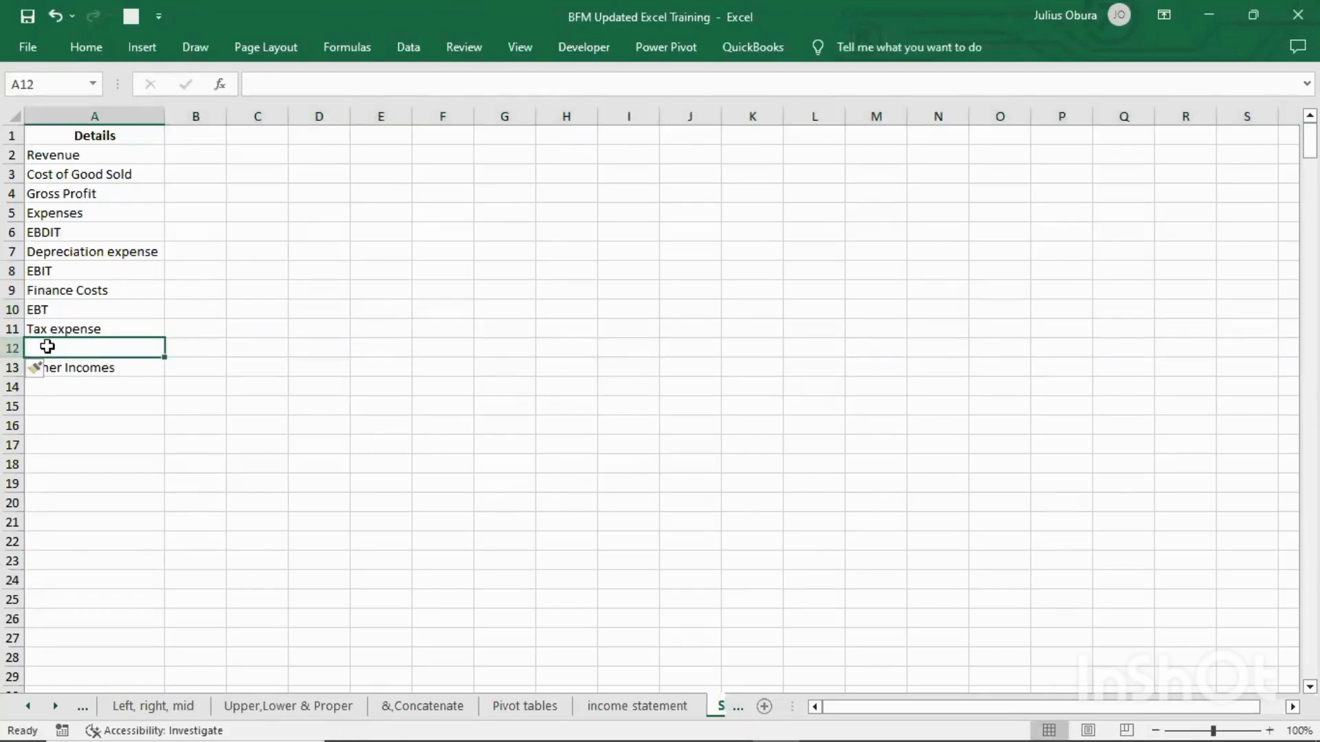
pyautogui.write('Net')
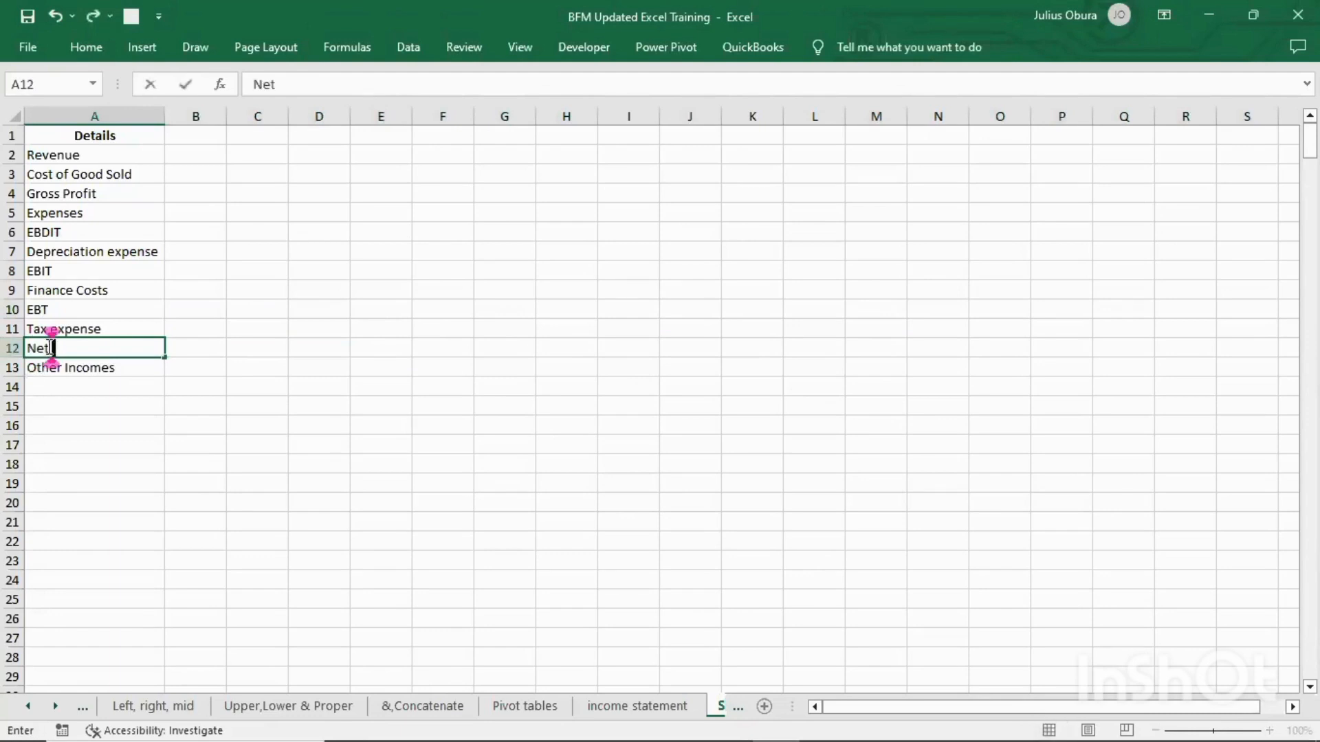
pyautogui.write(' Profit')
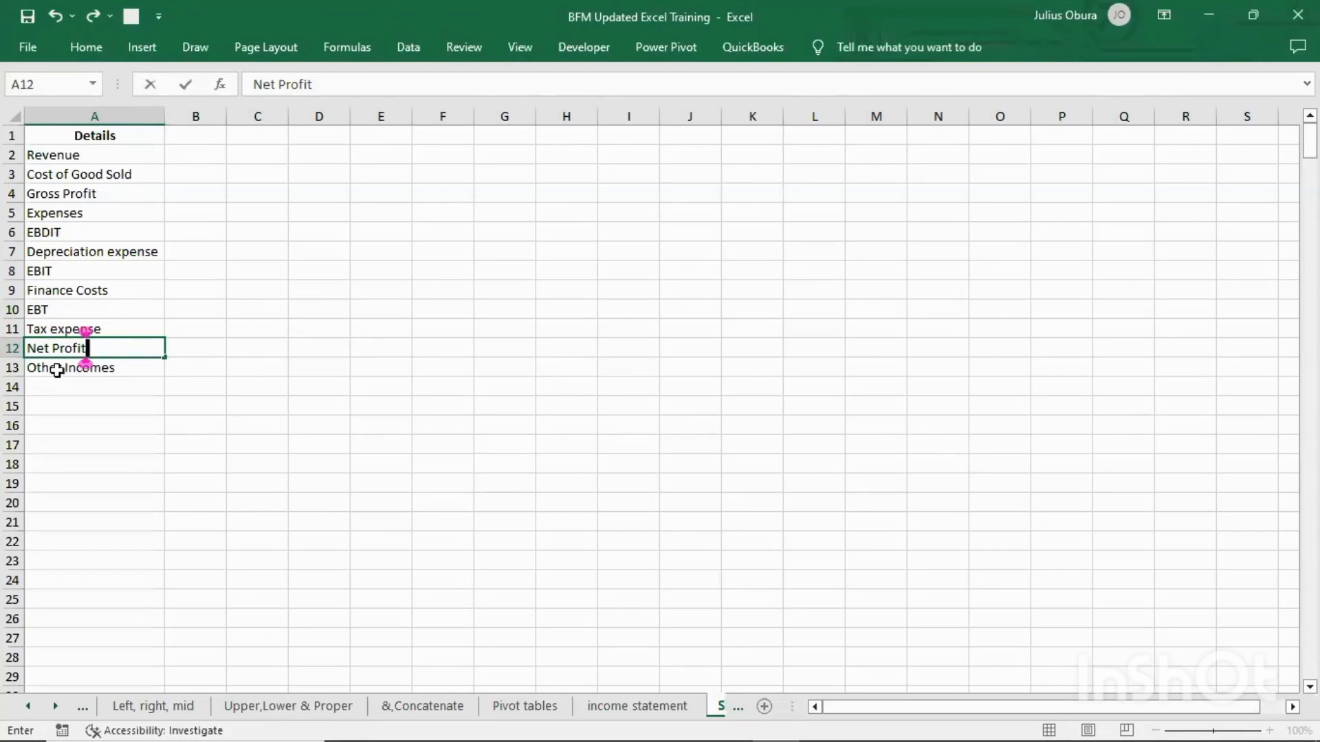
pyautogui.click(55, 367)
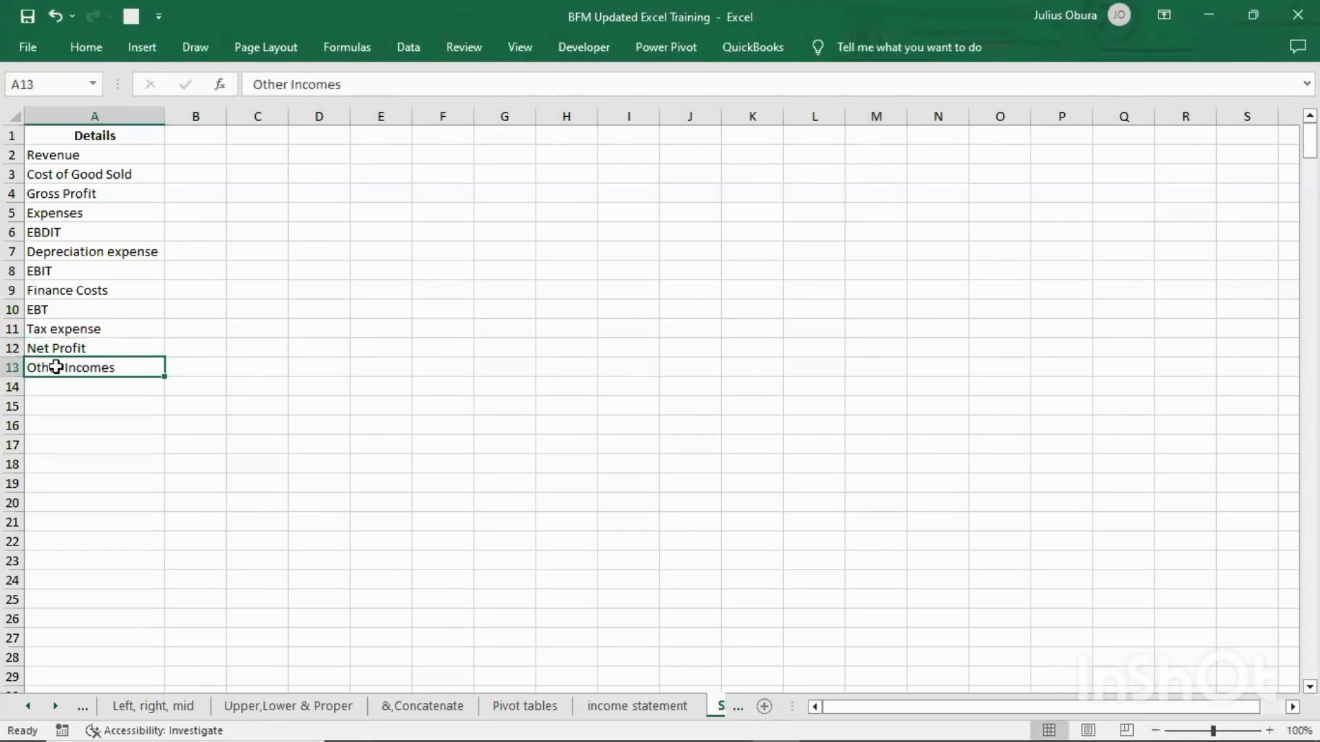
# Insert a row above Expenses and move the Other Incomes line item into the blank cell A5
pyautogui.click(10, 213)
pyautogui.hotkey('ctrl', 'shift', '+')
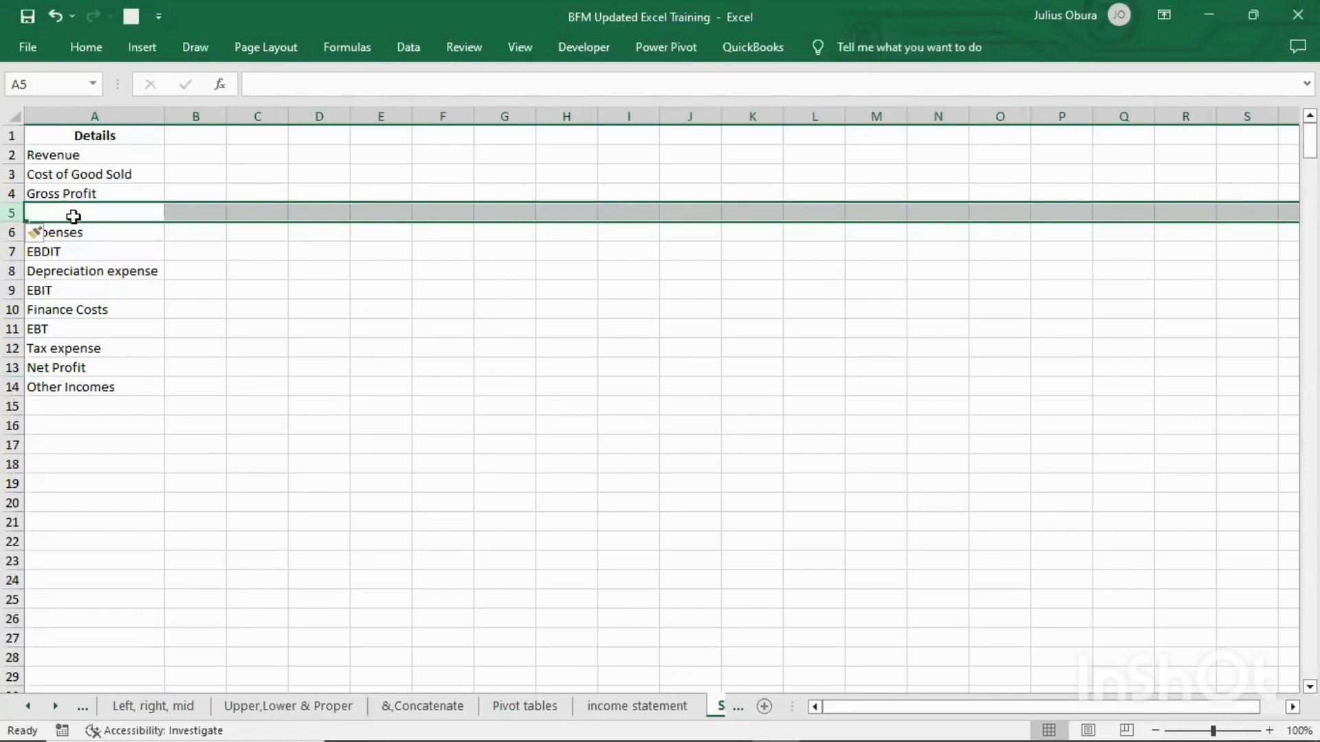
pyautogui.click(70, 216)
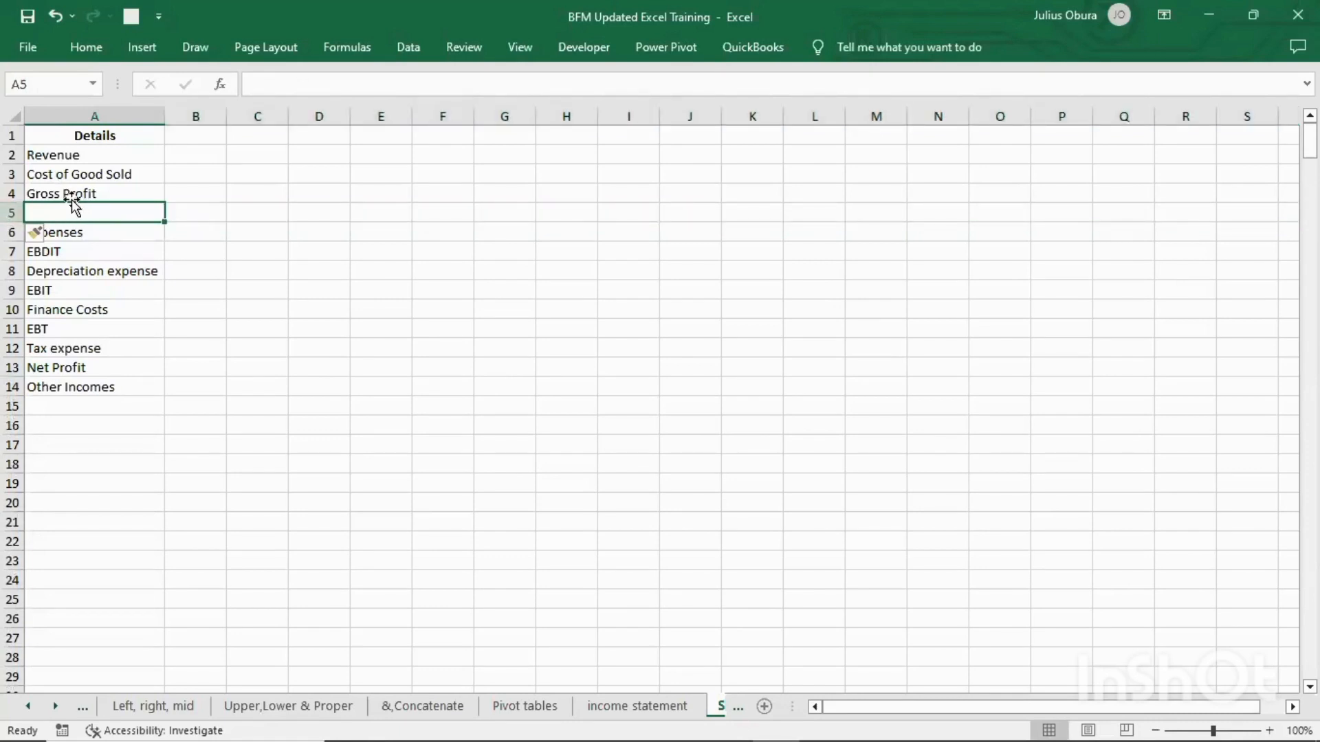
pyautogui.click(89, 389)
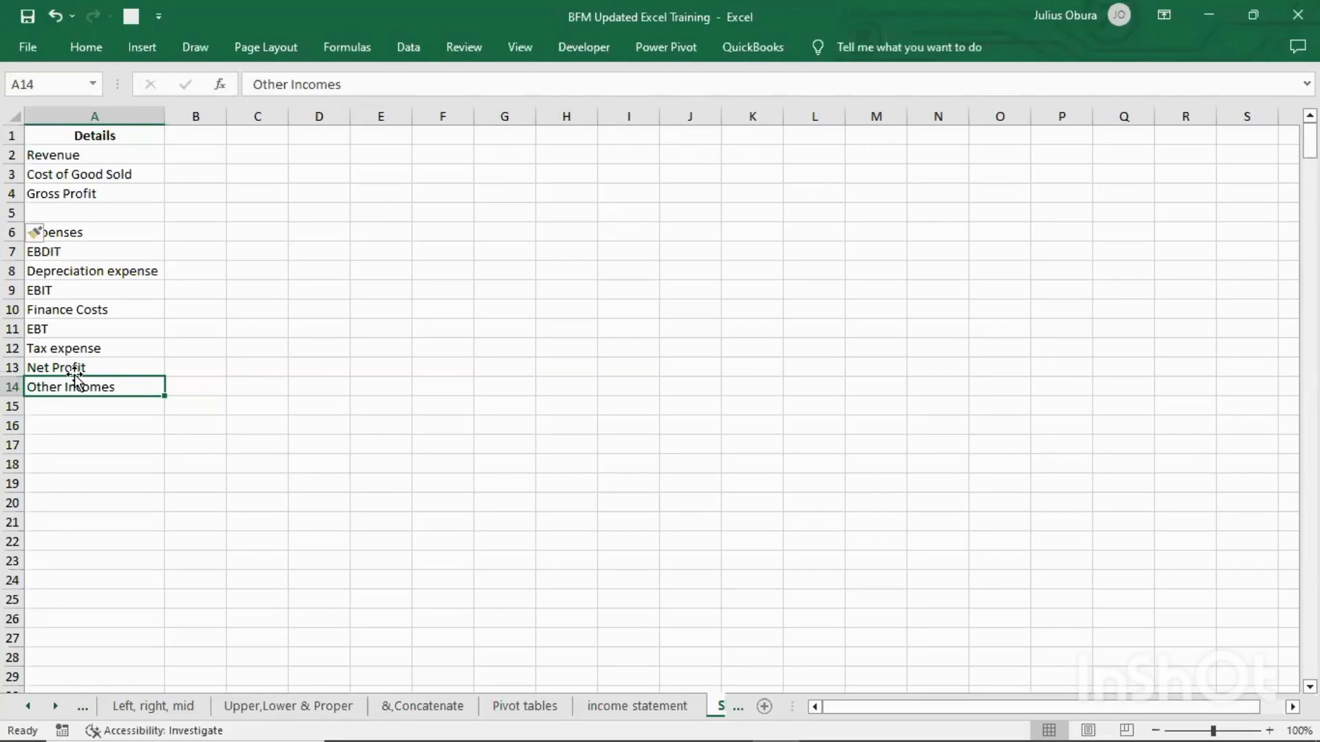
pyautogui.moveTo(74, 374); pyautogui.dragTo(66, 217)
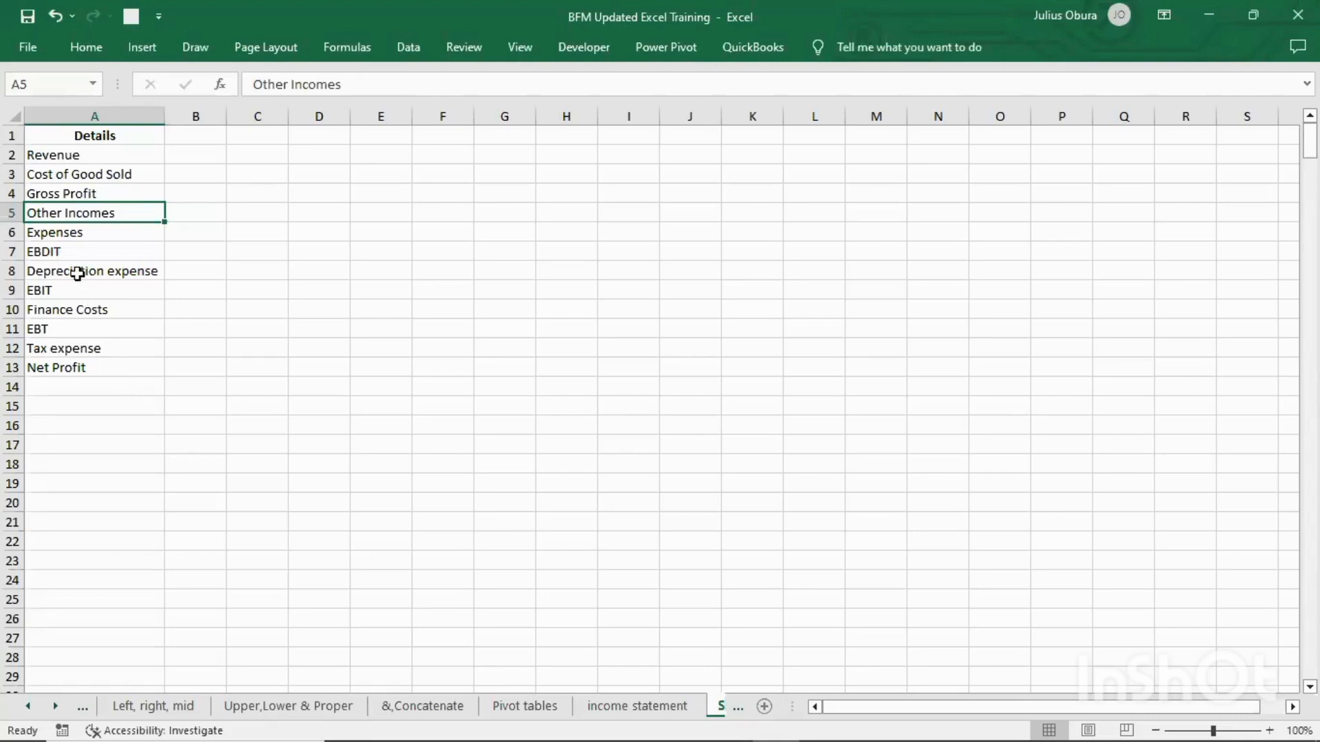
# Select the line items from Depreciation expense through Net Profit in cells A8:A13
pyautogui.moveTo(85, 273); pyautogui.dragTo(76, 368)
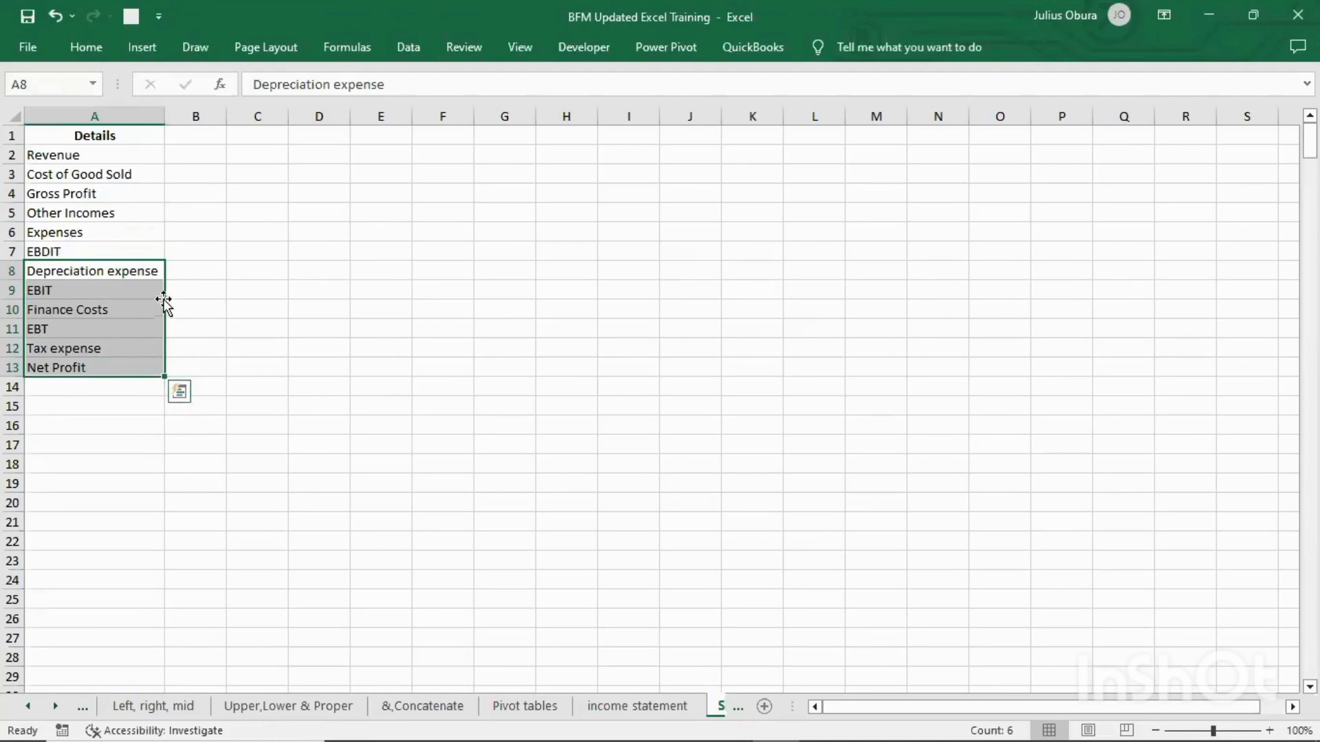
# Move the Depreciation expense to Net Profit labels from A8:A13 to L7:L12 and copy them back to A8:A13
pyautogui.moveTo(164, 299); pyautogui.dragTo(797, 273)
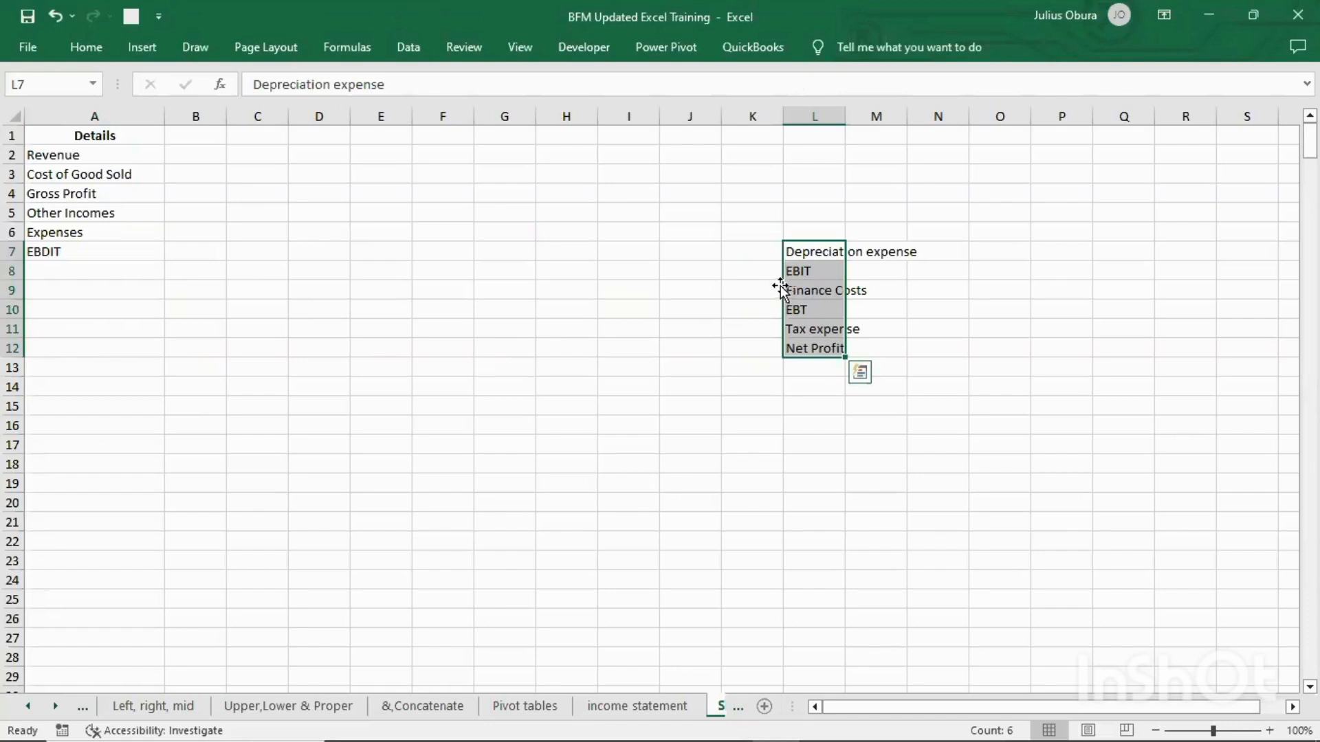
pyautogui.moveTo(781, 286); pyautogui.dragTo(101, 315)
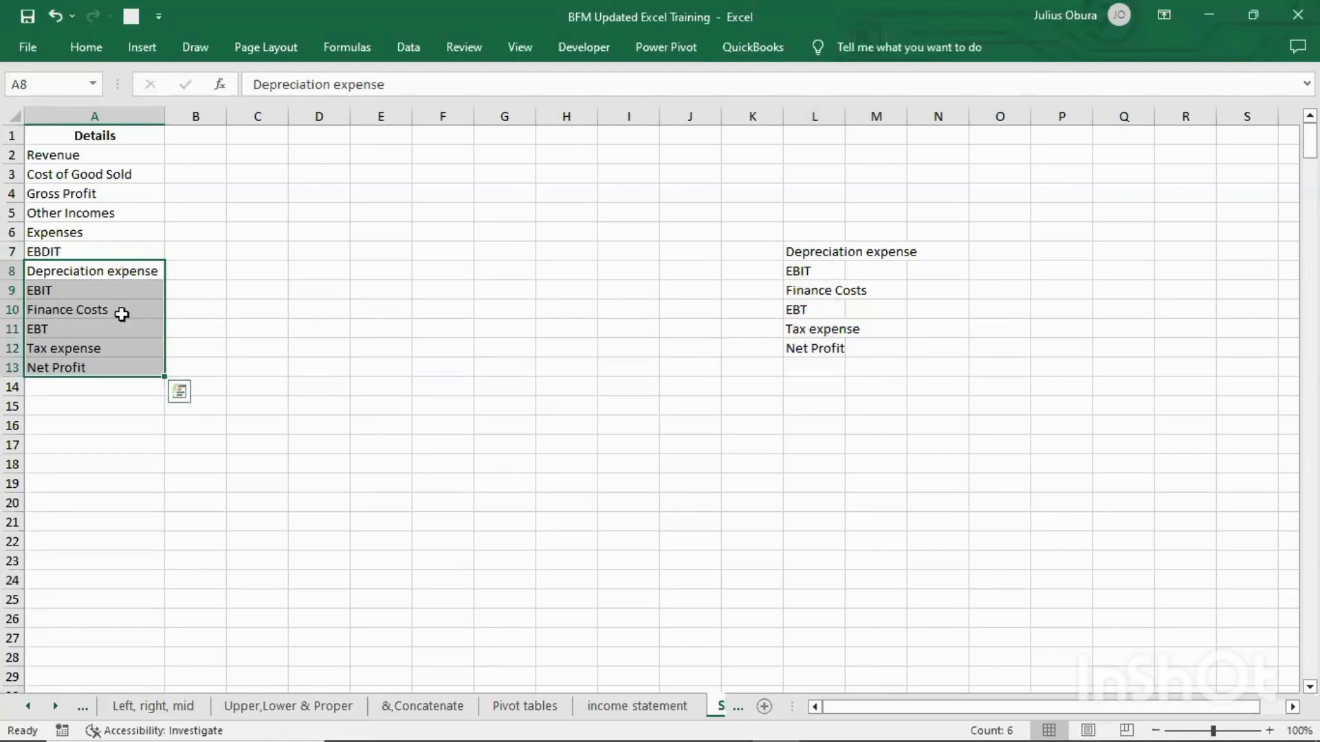
# Clear the duplicate Depreciation expense to Net Profit labels from L7:L12
pyautogui.click(813, 256)
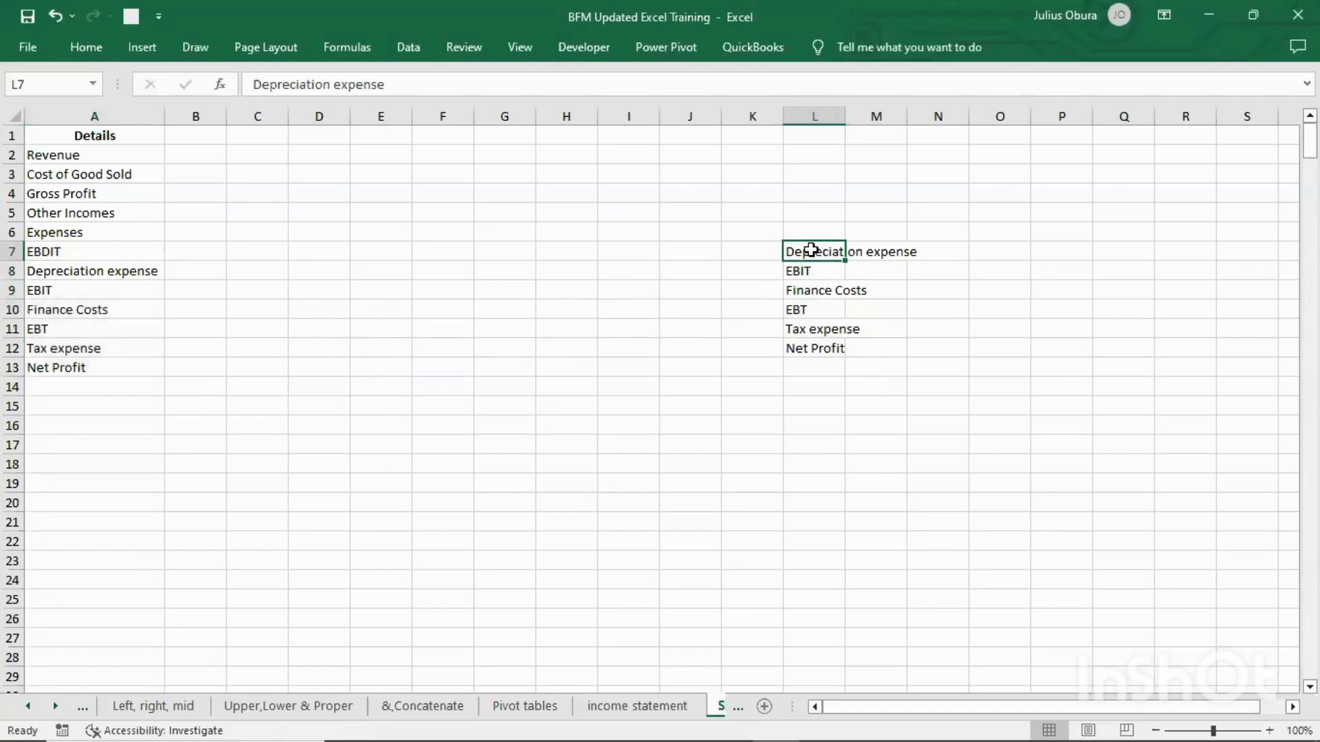
pyautogui.hotkey('shift', 'Down')
pyautogui.hotkey('shift', 'Down')
pyautogui.hotkey('shift', 'Down')
pyautogui.hotkey('shift', 'Down')
pyautogui.hotkey('shift', 'Down')
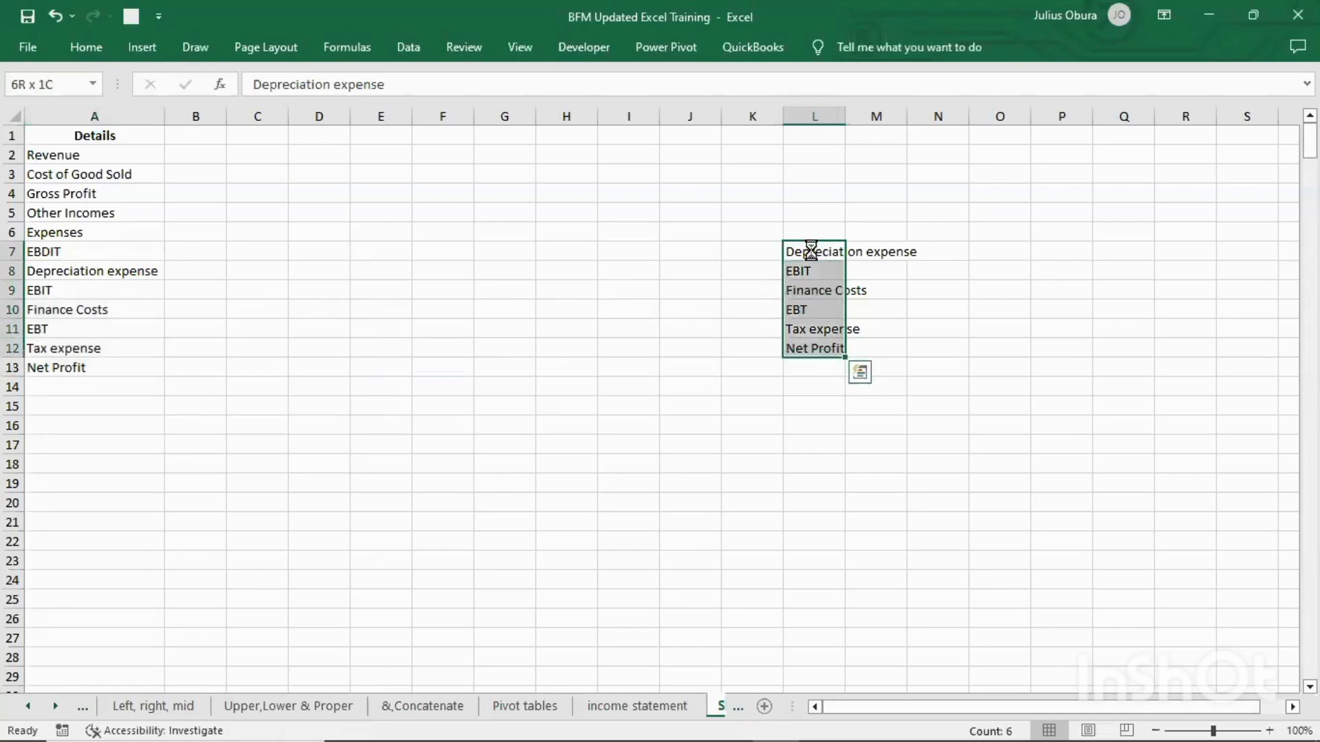
pyautogui.press('Delete')
pyautogui.click(514, 267)
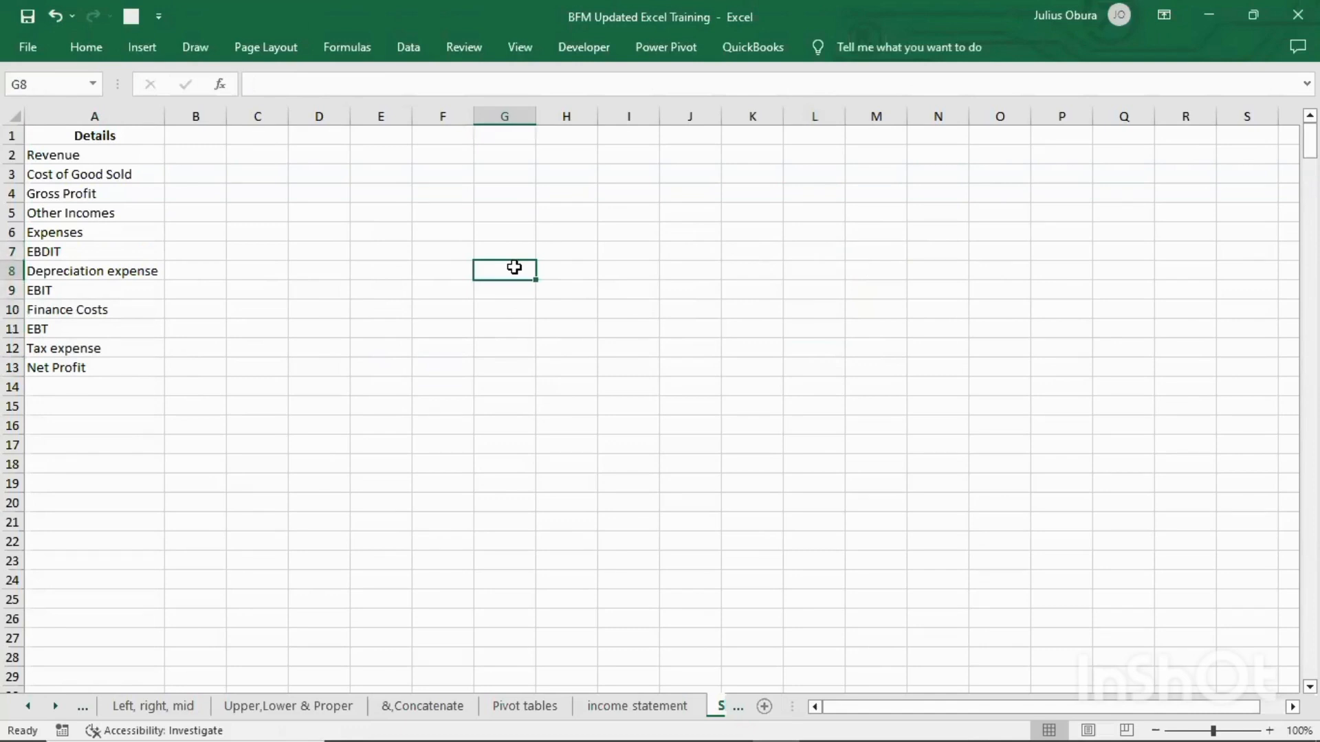
# On the income statement sheet, insert a new column C before Financials and give it the header Year
pyautogui.click(650, 707)
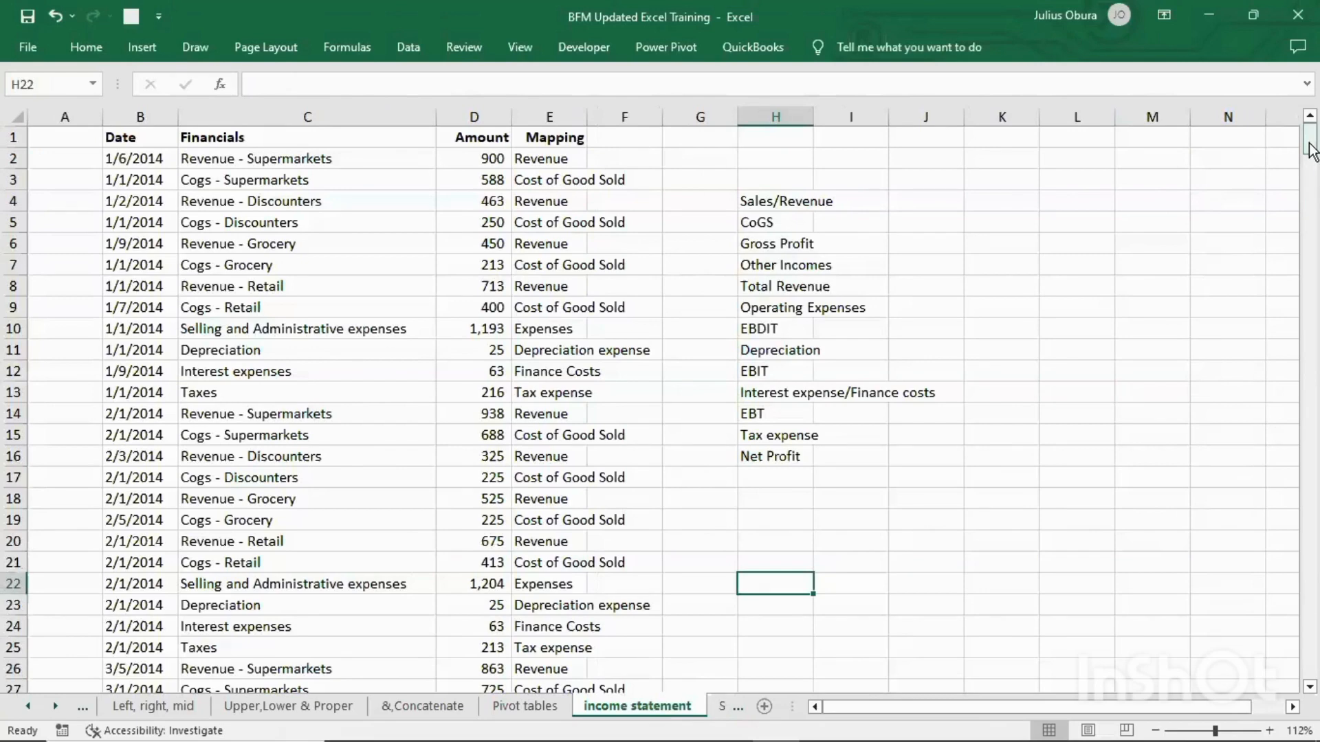
pyautogui.moveTo(1312, 153); pyautogui.dragTo(1293, 6)
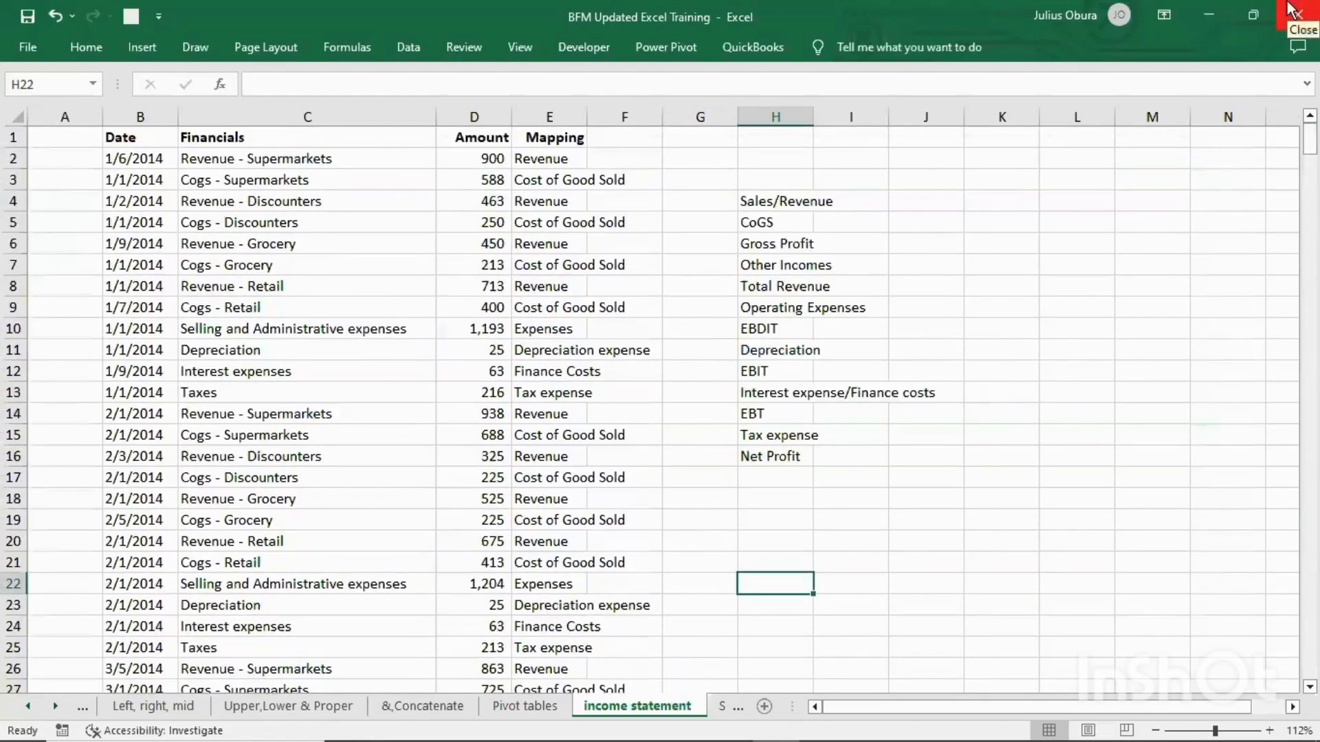
pyautogui.click(307, 114)
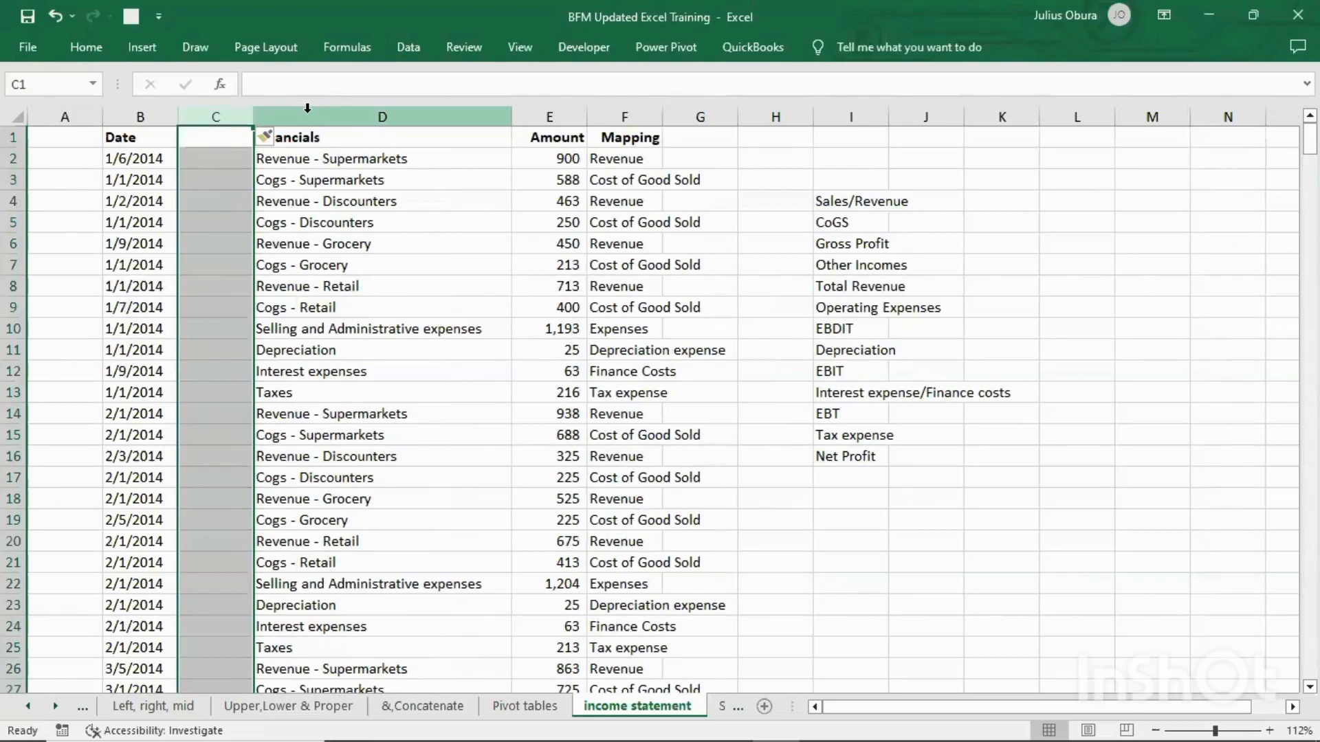
pyautogui.click(232, 140)
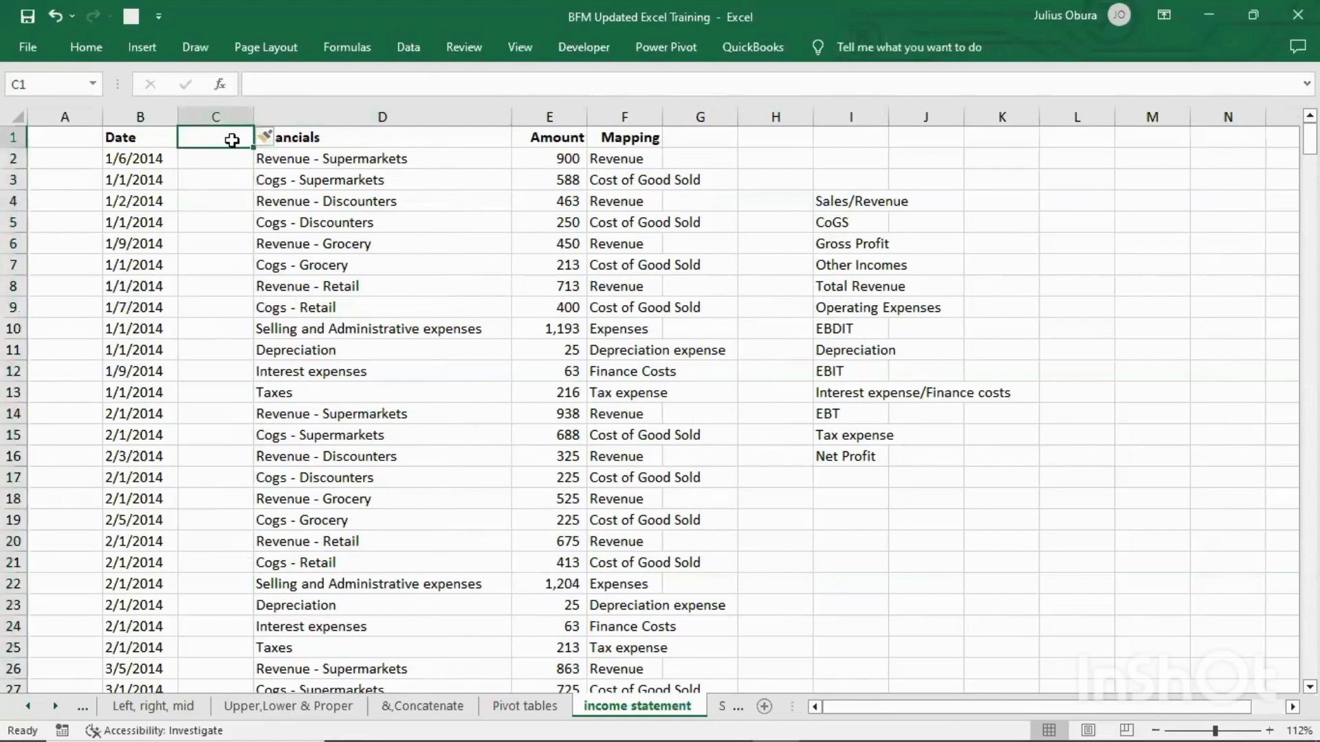
pyautogui.write('Year')
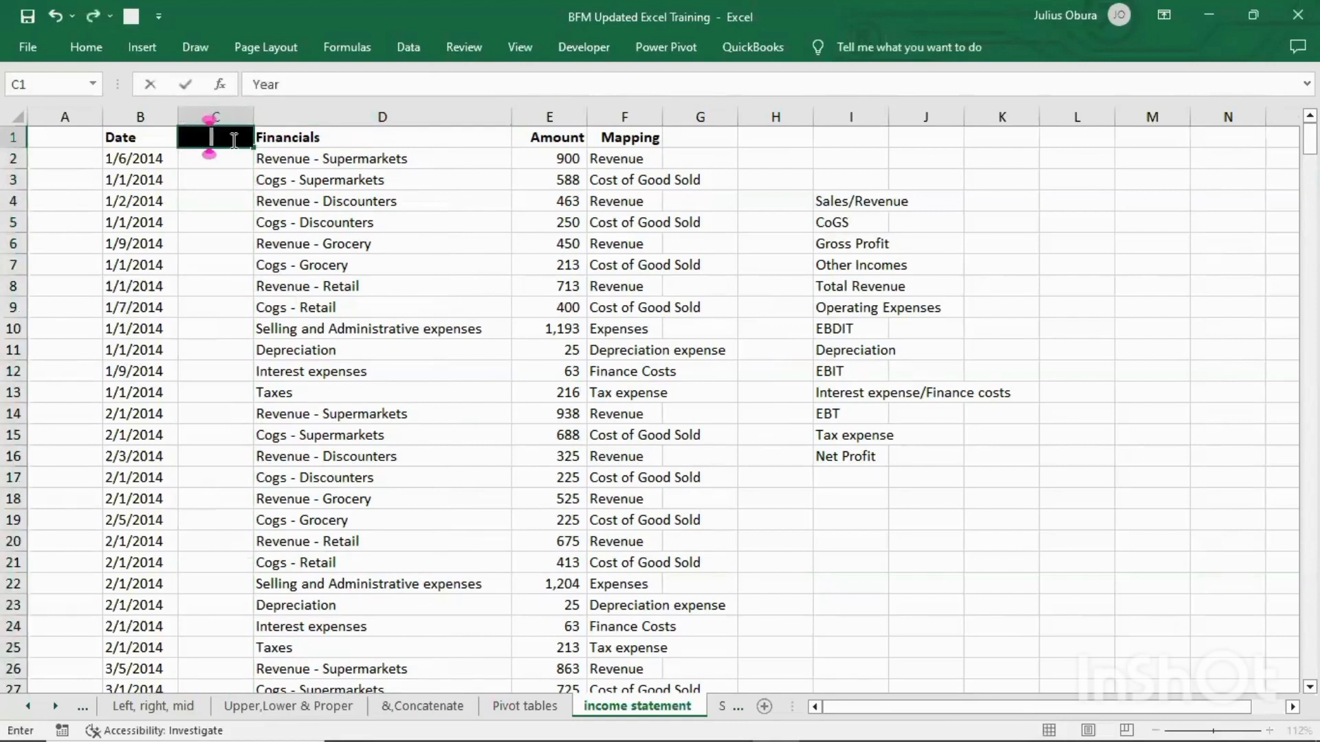
pyautogui.press('Return')
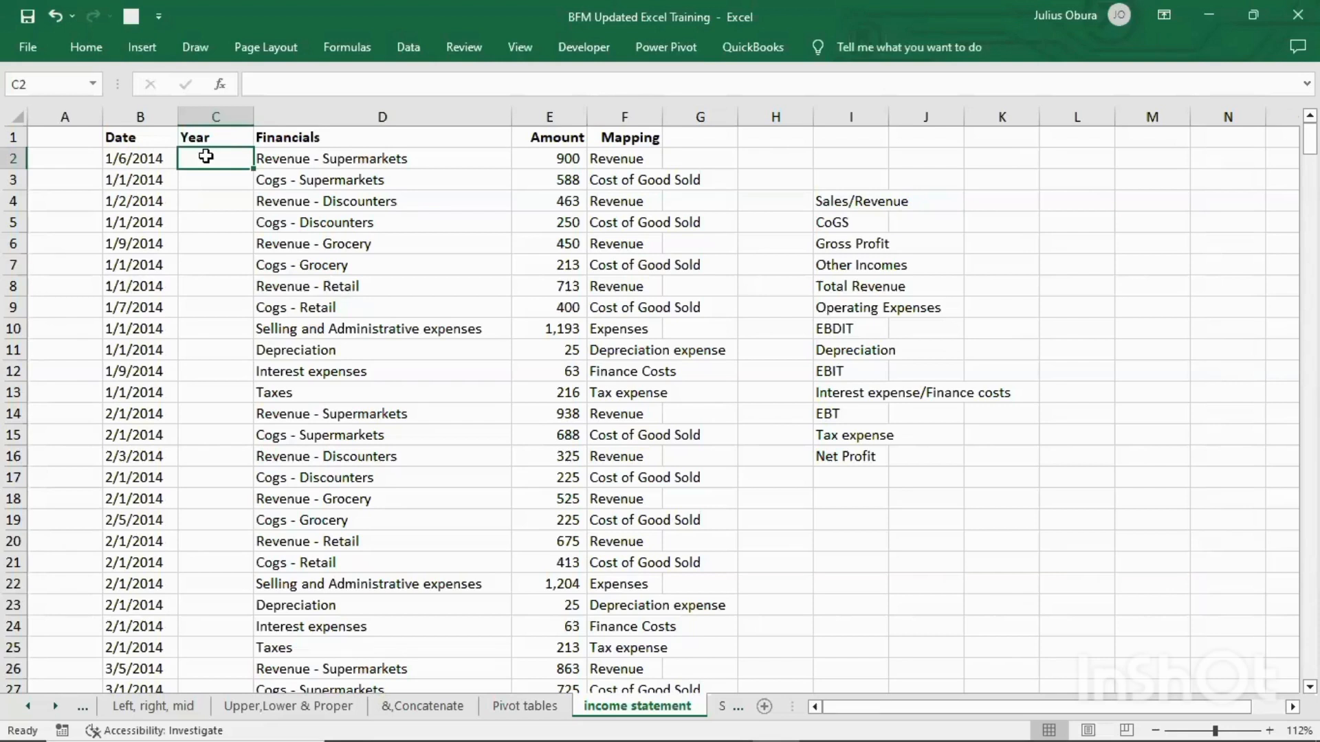
pyautogui.write('=')
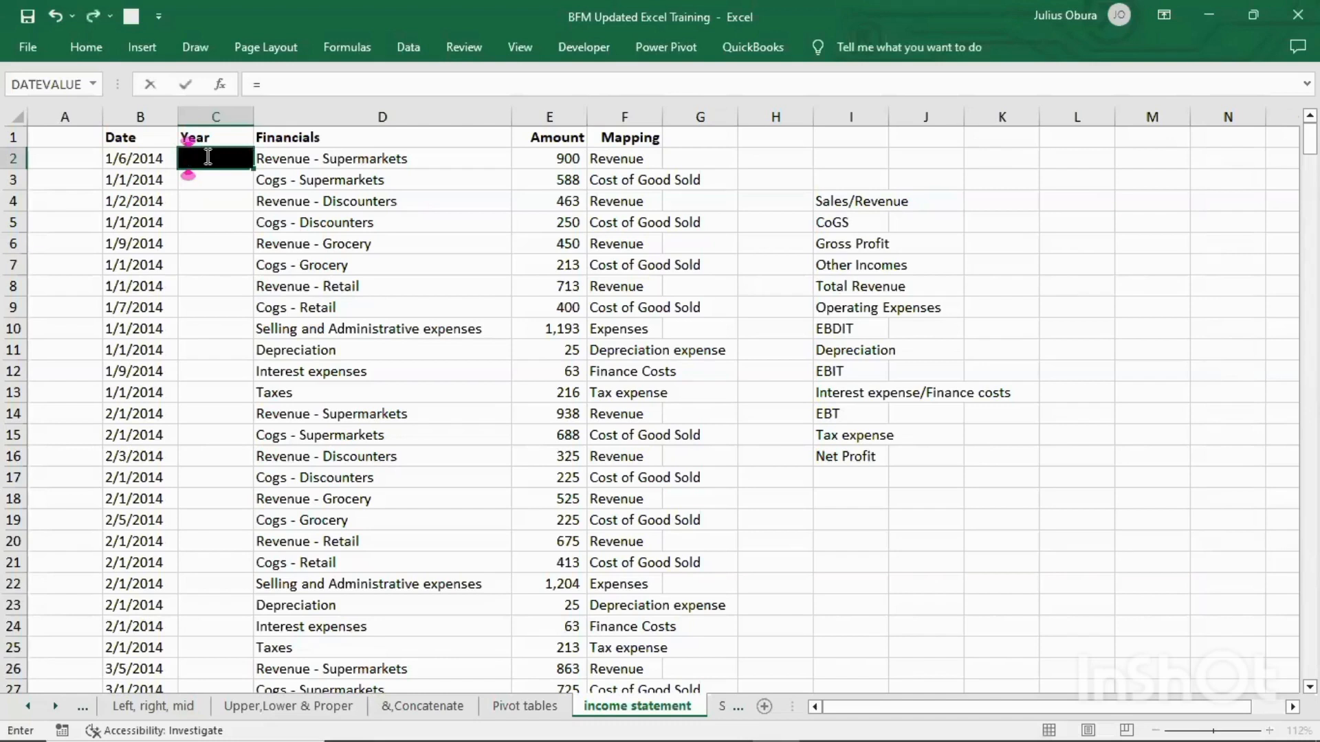
pyautogui.press('BackSpace')
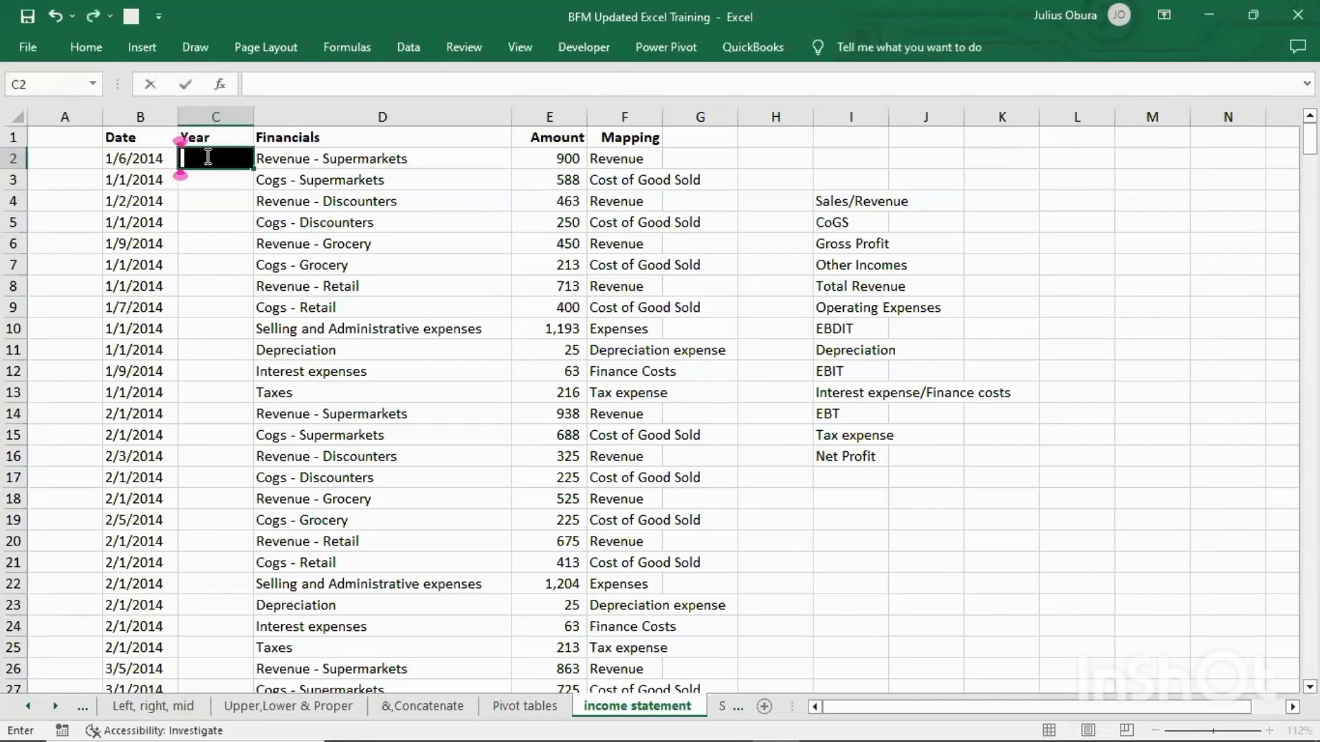
pyautogui.press('Return')
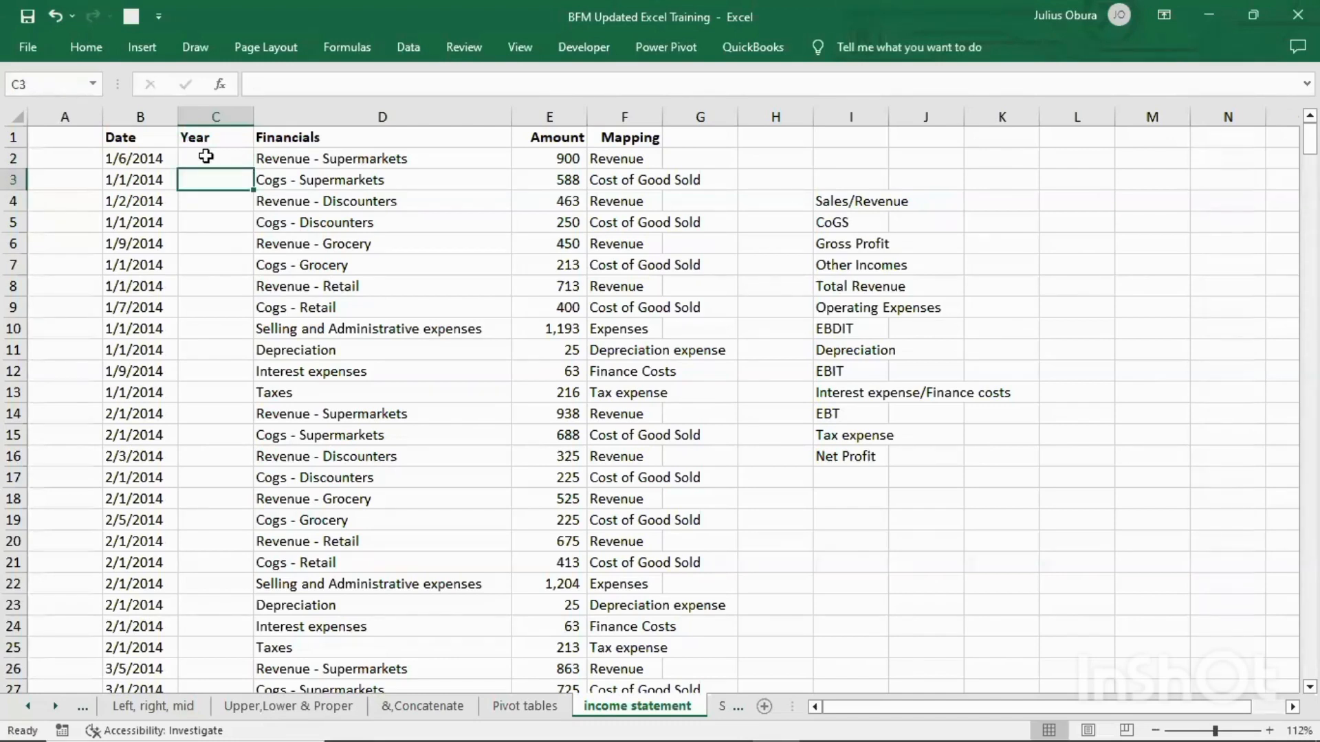
# Enter =TEXT(B2,"YYYY") in cell C2 to extract the year from the date
pyautogui.click(205, 156)
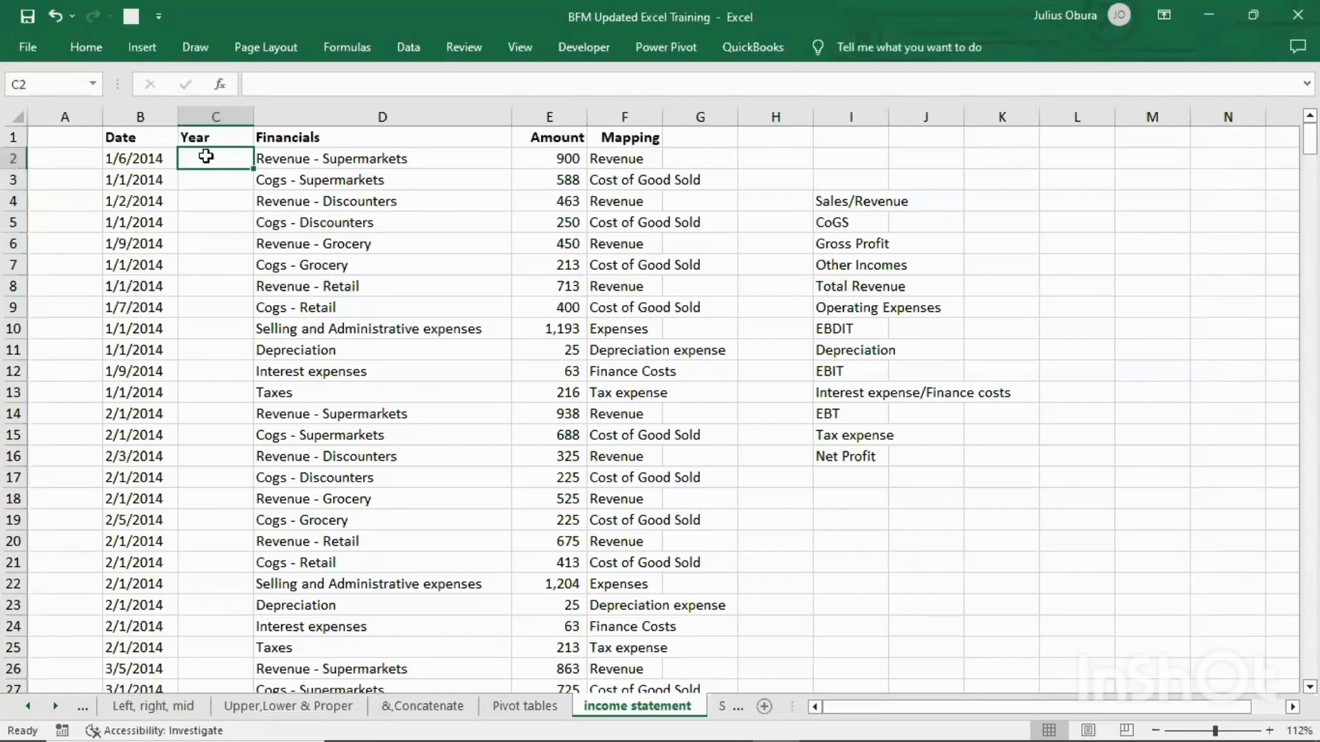
pyautogui.write('=tex')
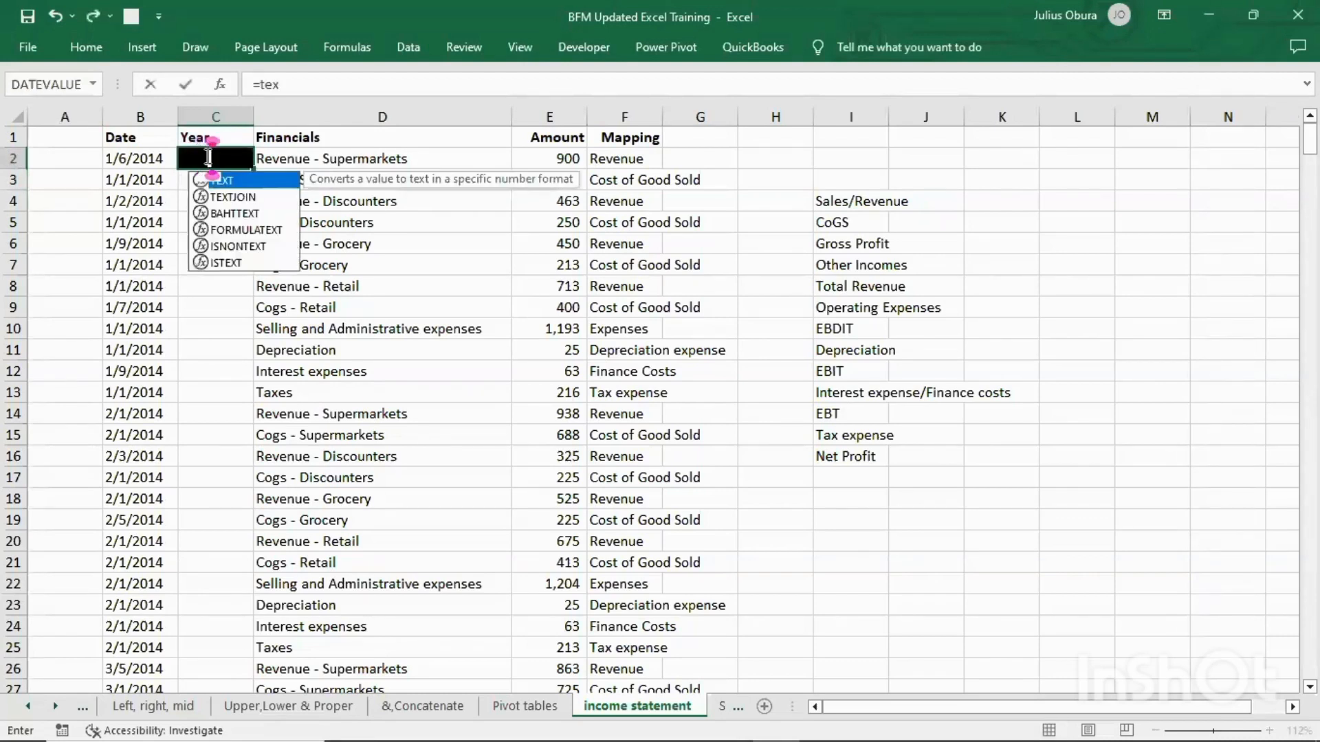
pyautogui.write('t')
pyautogui.press('Tab')
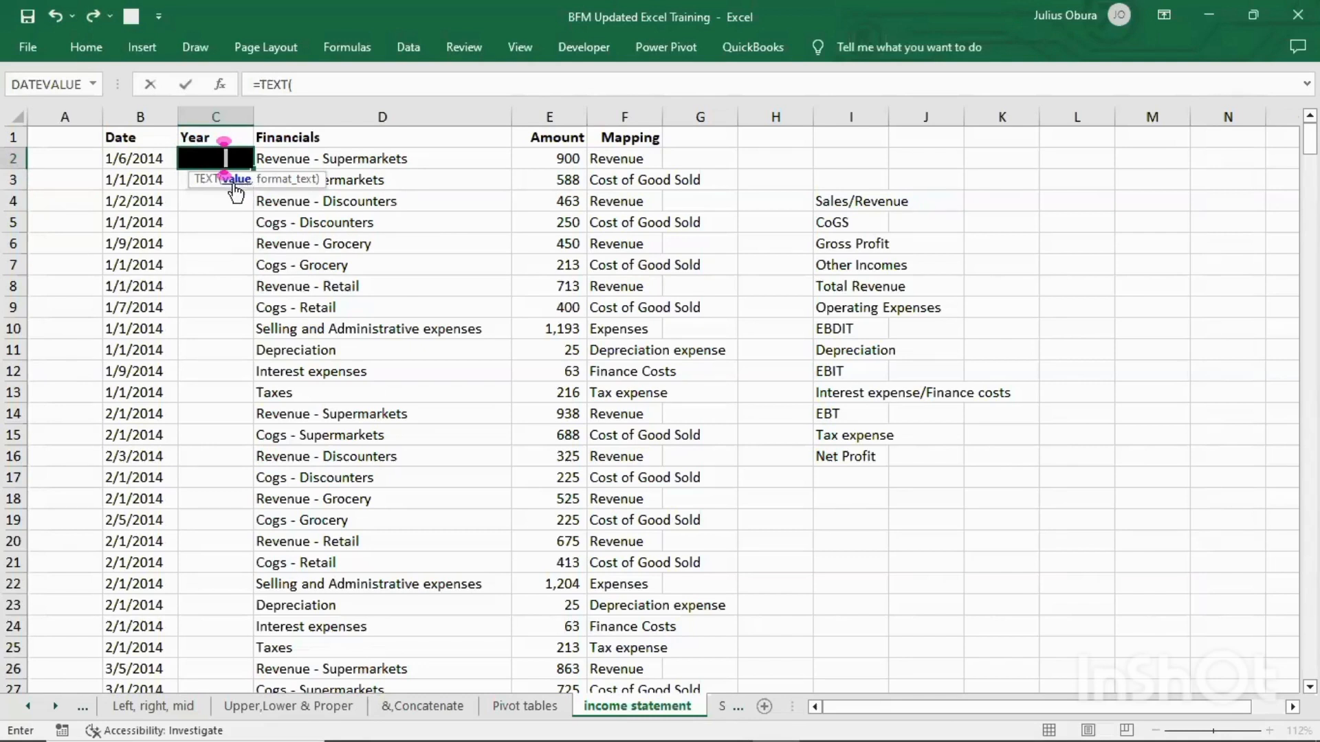
pyautogui.click(126, 158)
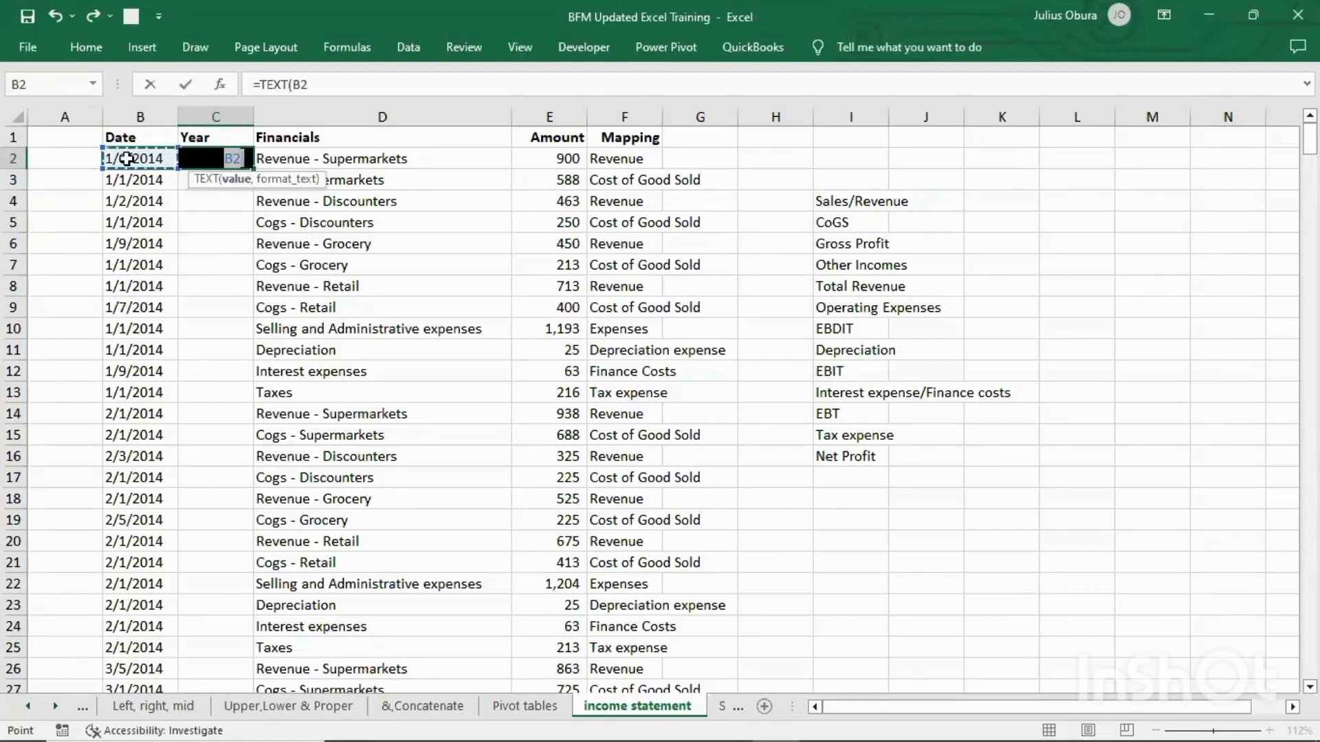
pyautogui.write(',')
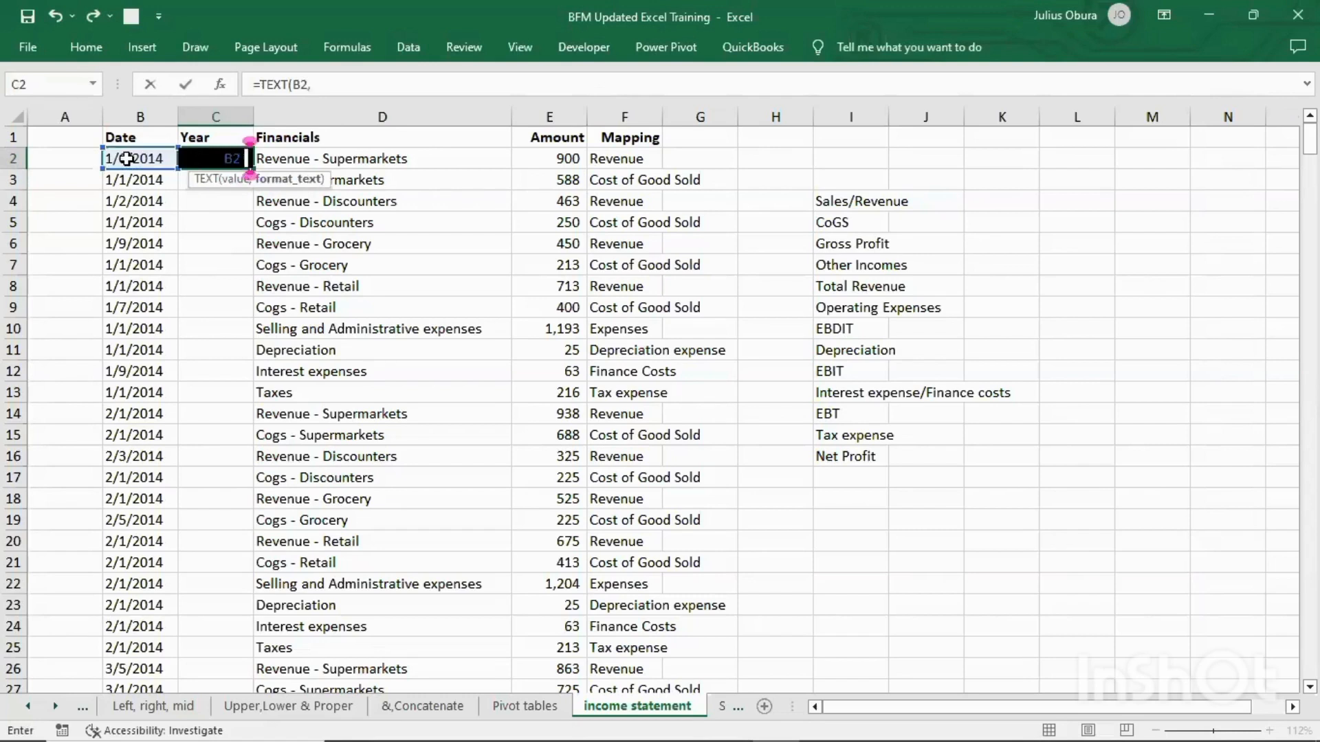
pyautogui.write('"YYYY')
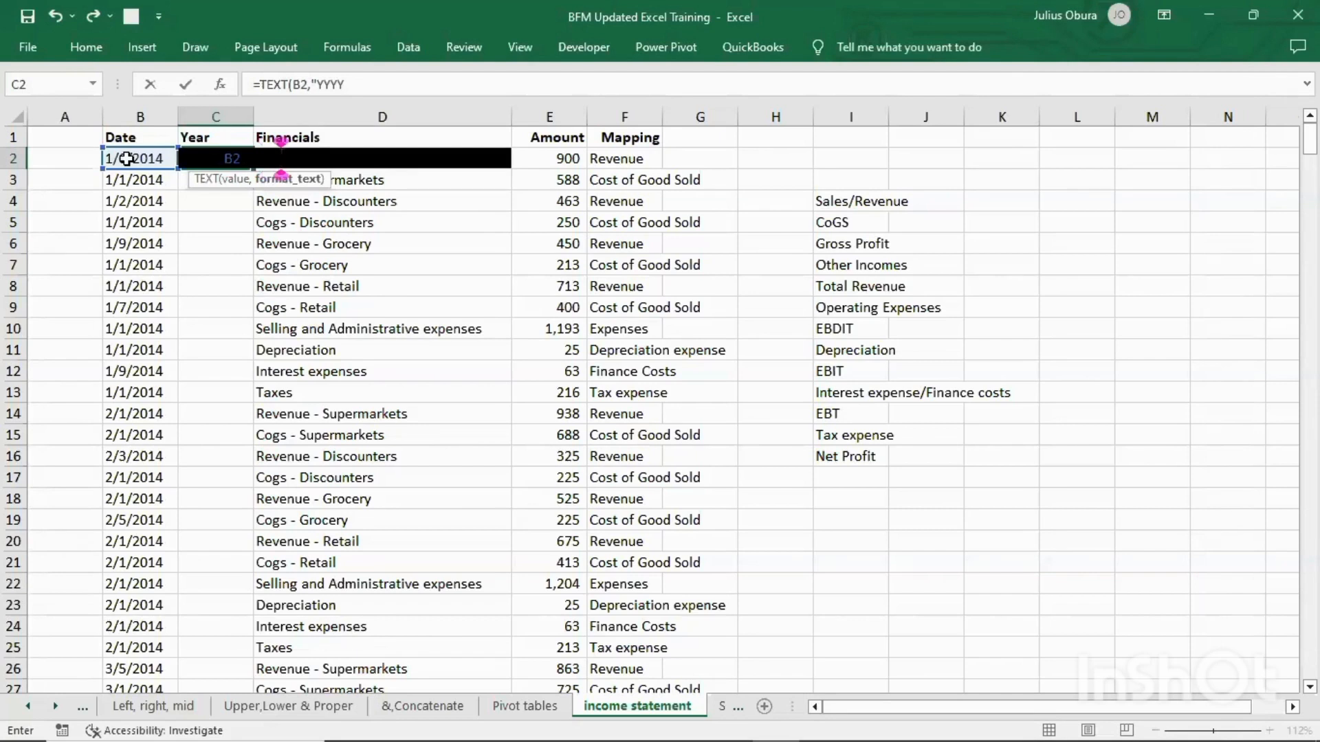
pyautogui.write('"')
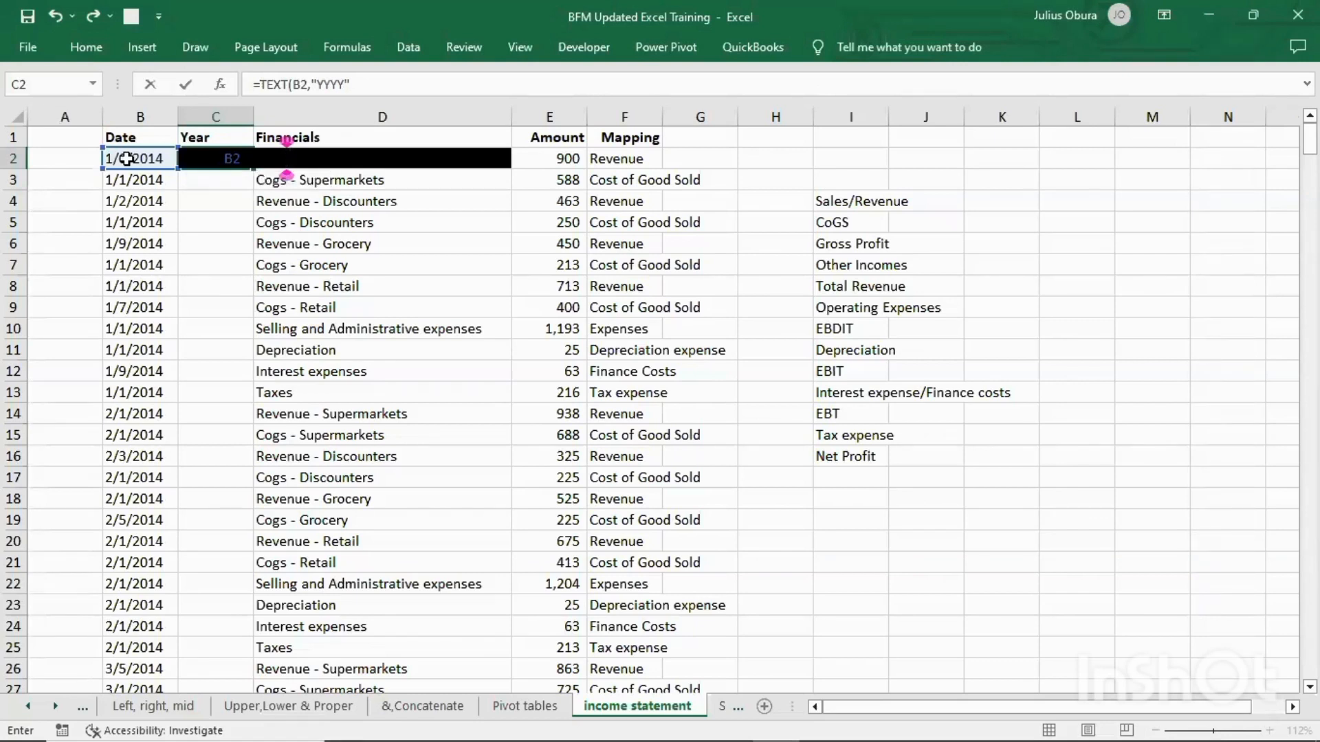
pyautogui.press('Return')
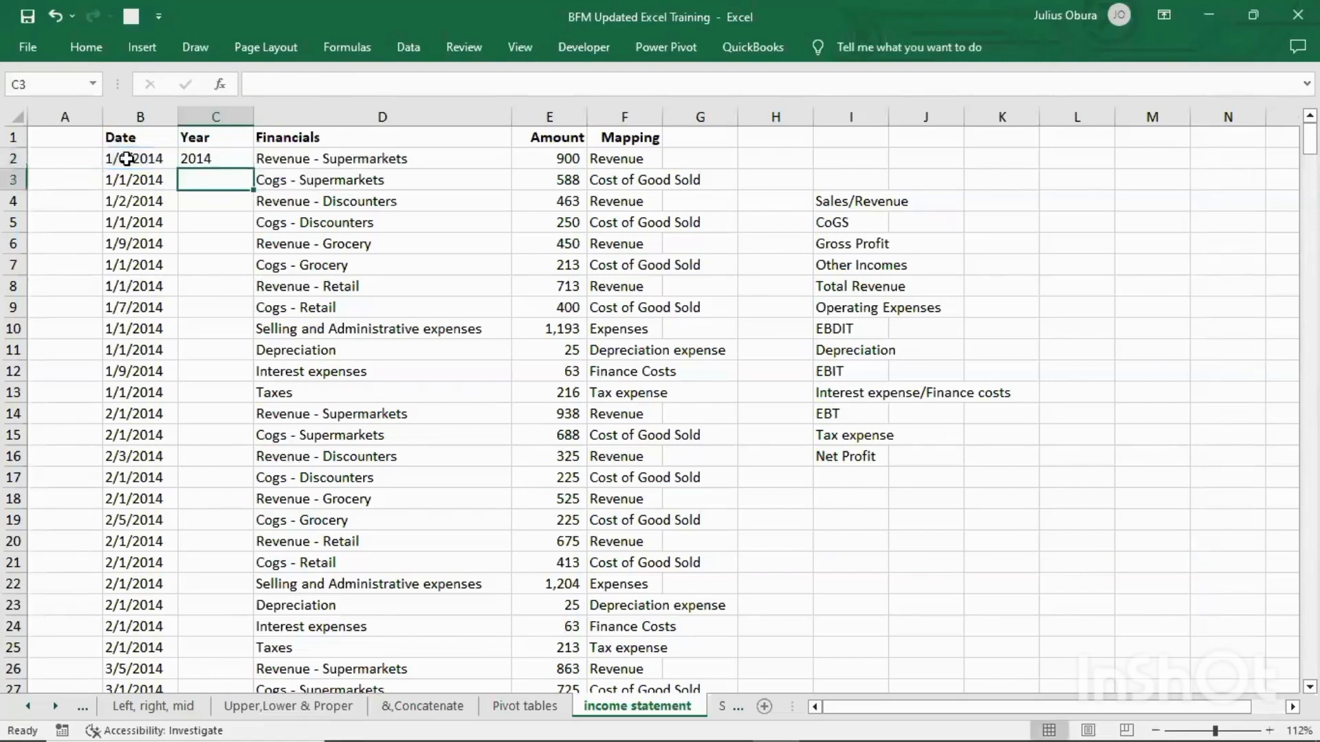
# Fill the year formula from C2 down the Year column for all data rows
pyautogui.click(188, 160)
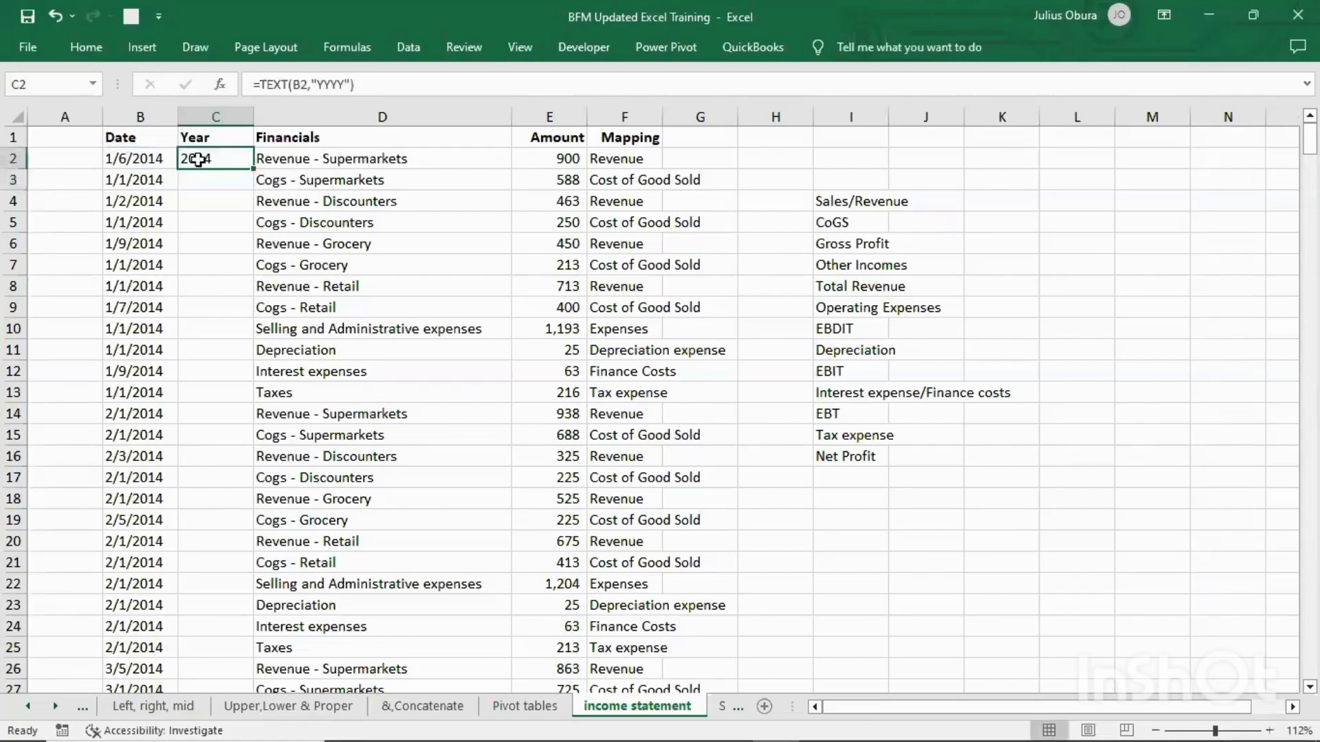
pyautogui.doubleClick(253, 169)
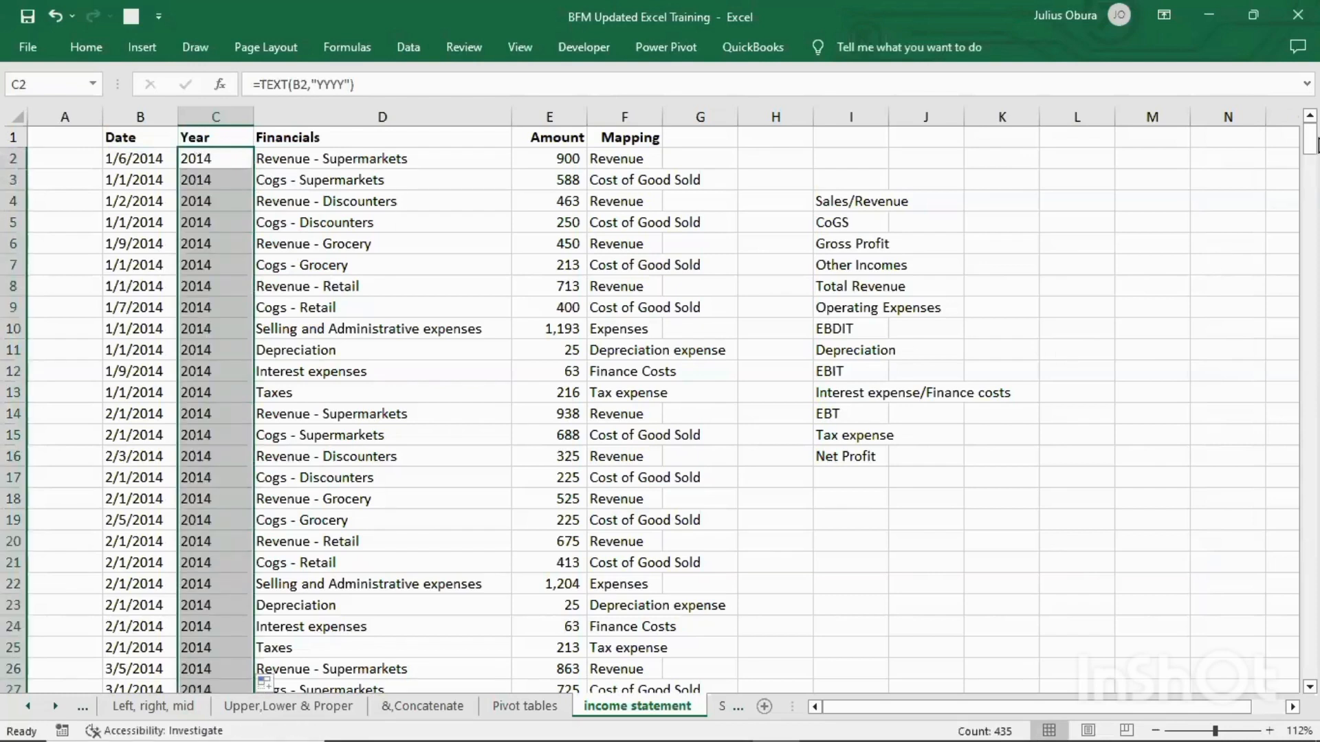
pyautogui.moveTo(1317, 144); pyautogui.dragTo(1231, 42)
pyautogui.click(457, 482)
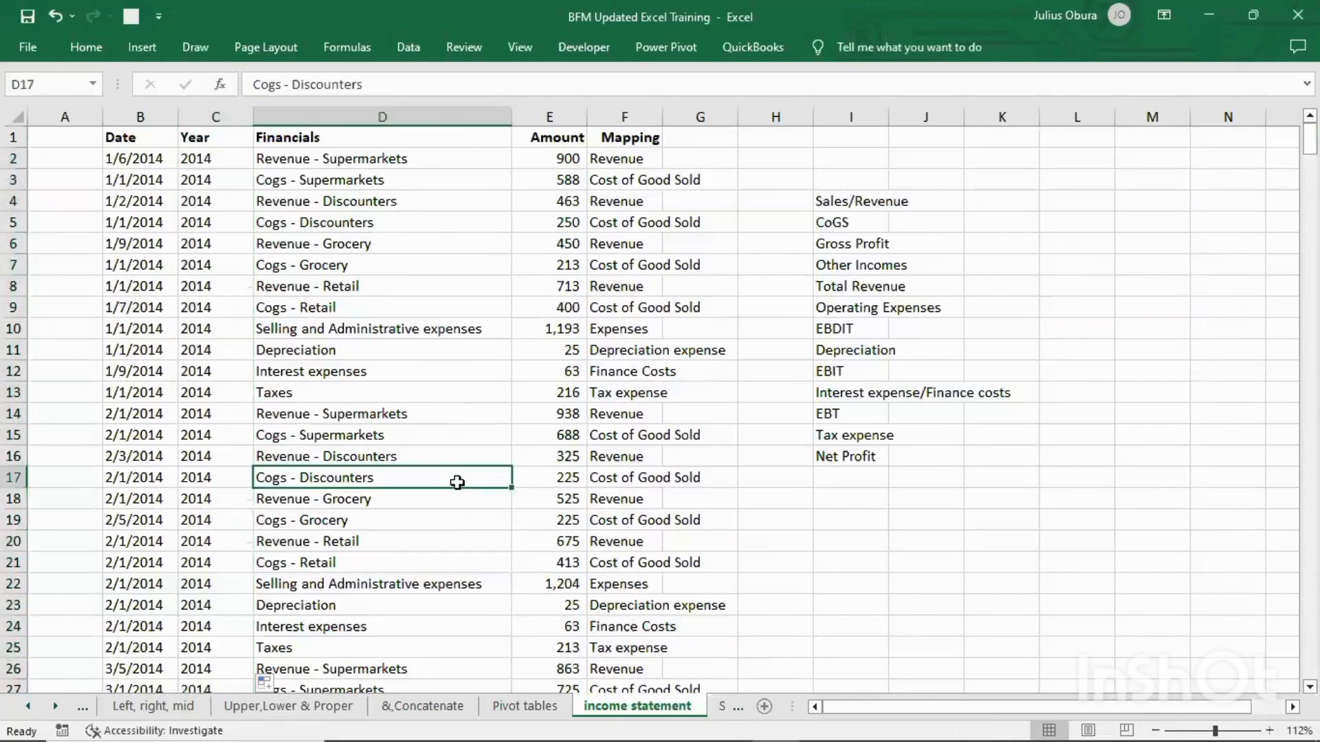
# On Sheet3, enter the year headers 2014, 2015 and 2016 in B1:D1
pyautogui.click(719, 708)
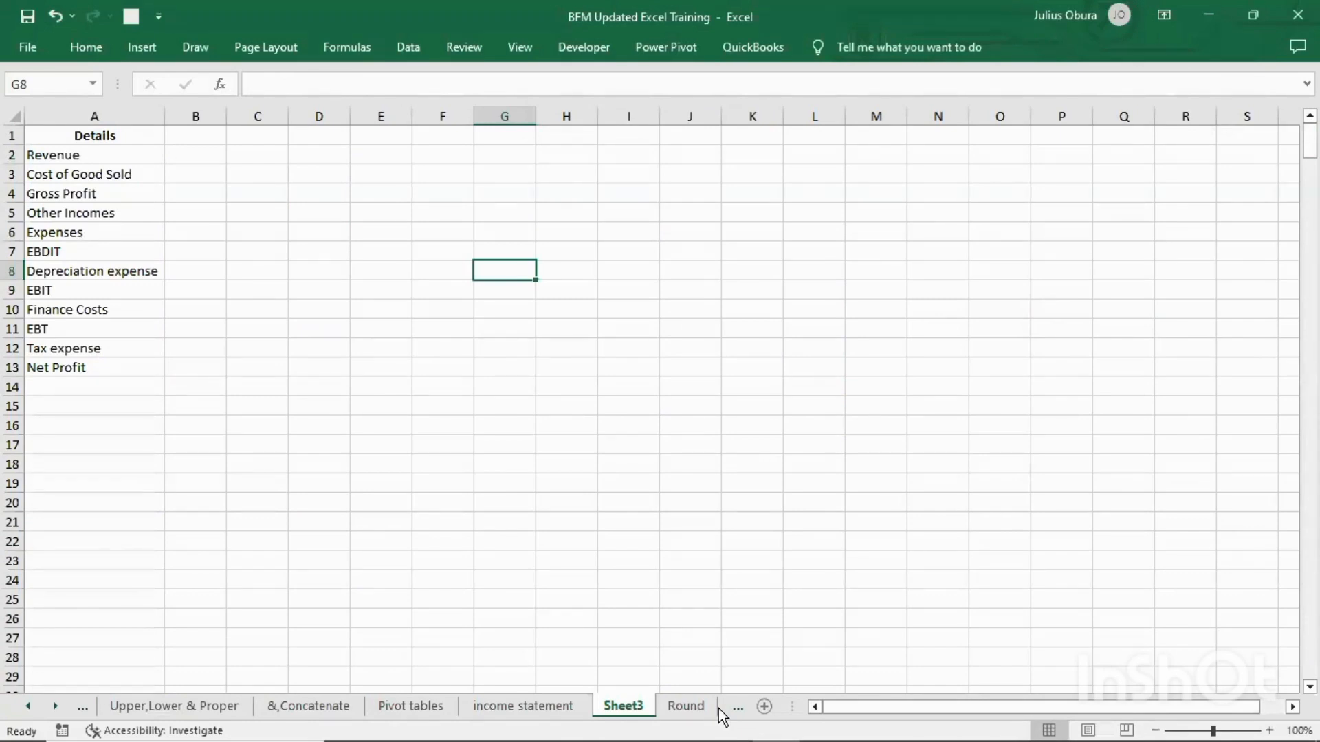
pyautogui.click(186, 135)
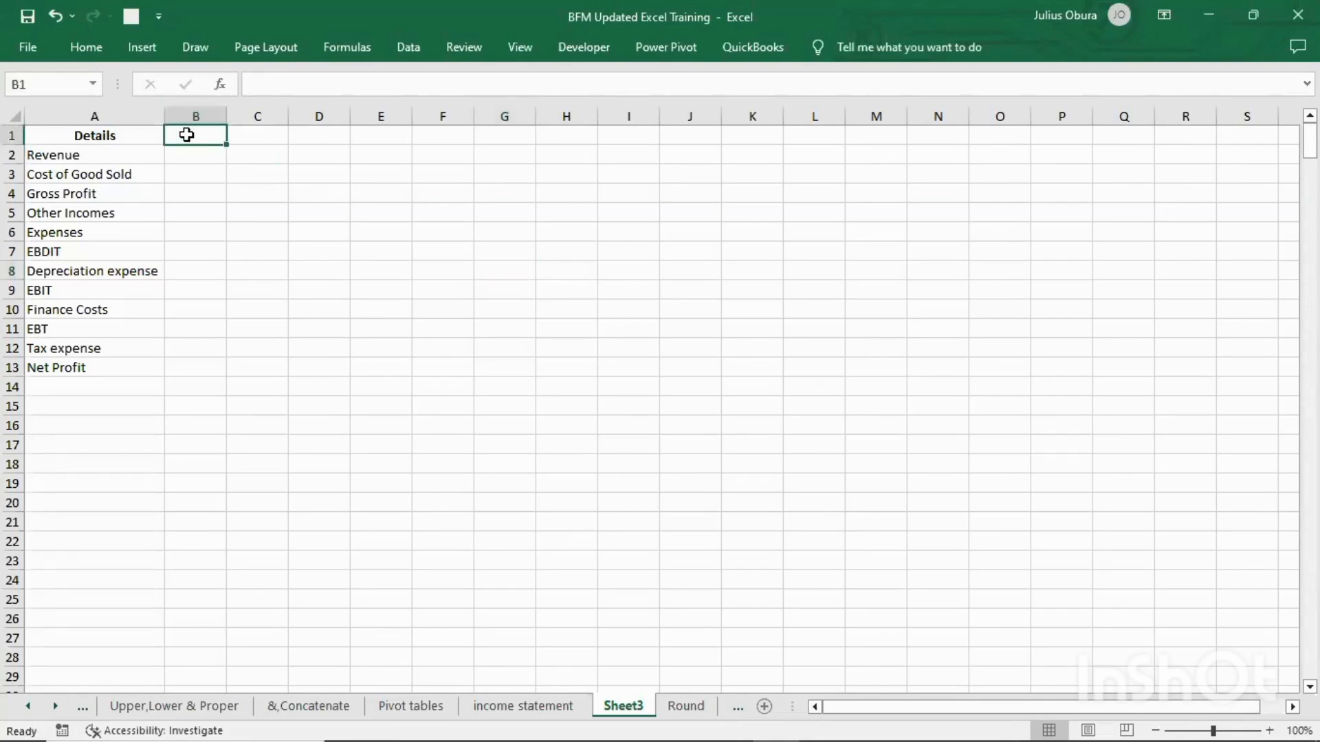
pyautogui.write('2014')
pyautogui.click(187, 135)
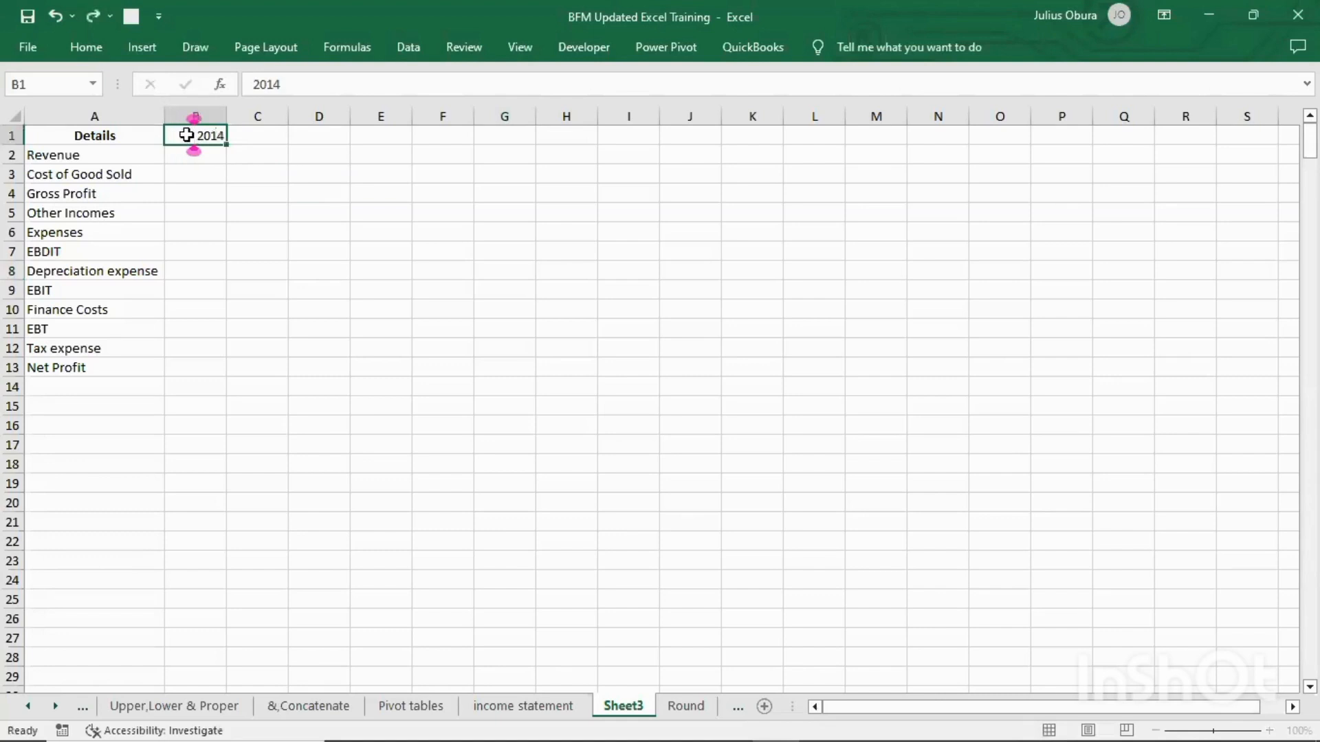
pyautogui.press('Tab')
pyautogui.write('2015')
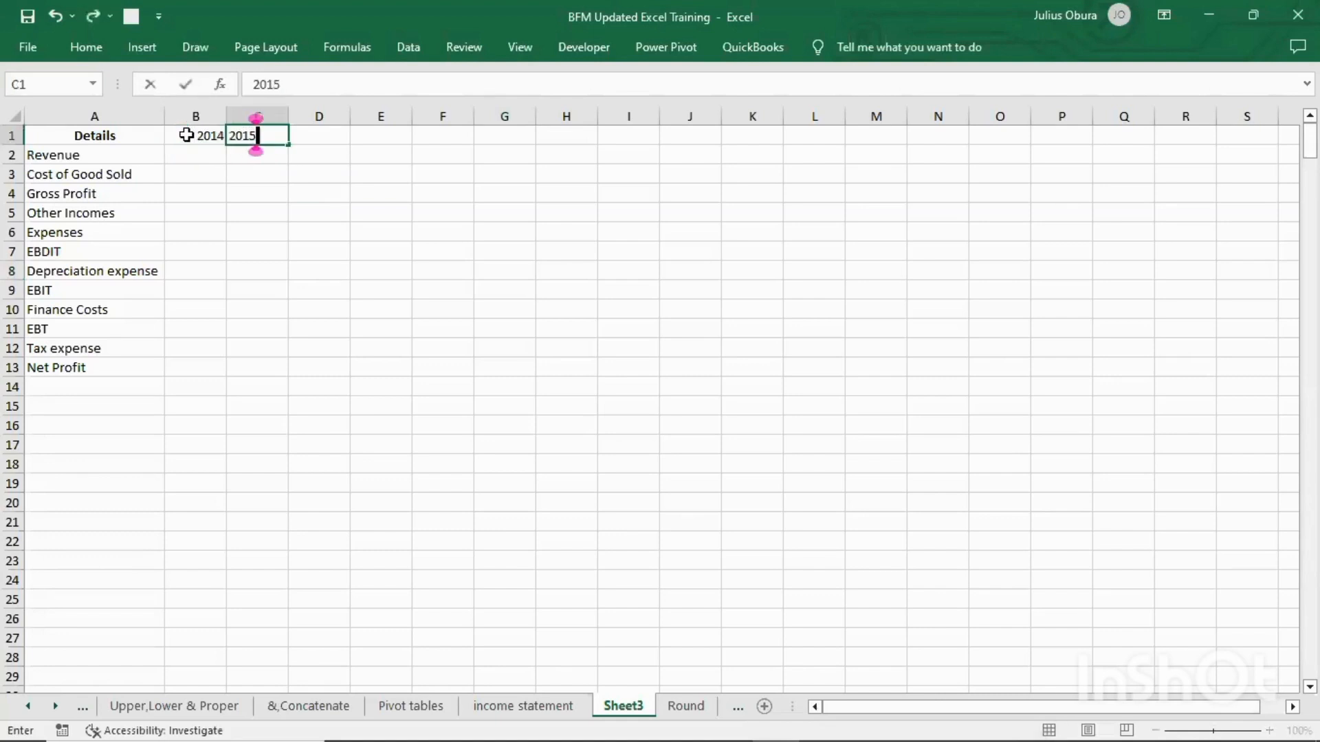
pyautogui.press('Tab')
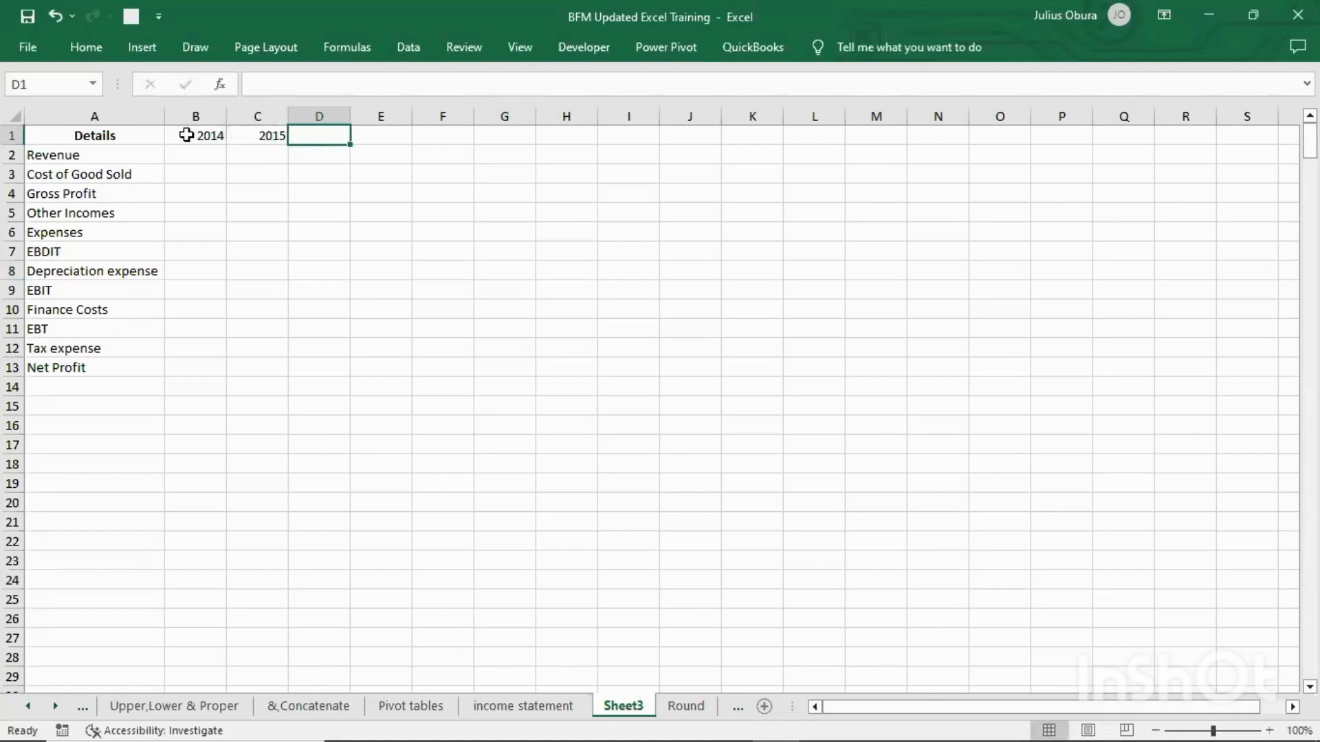
pyautogui.write('2016')
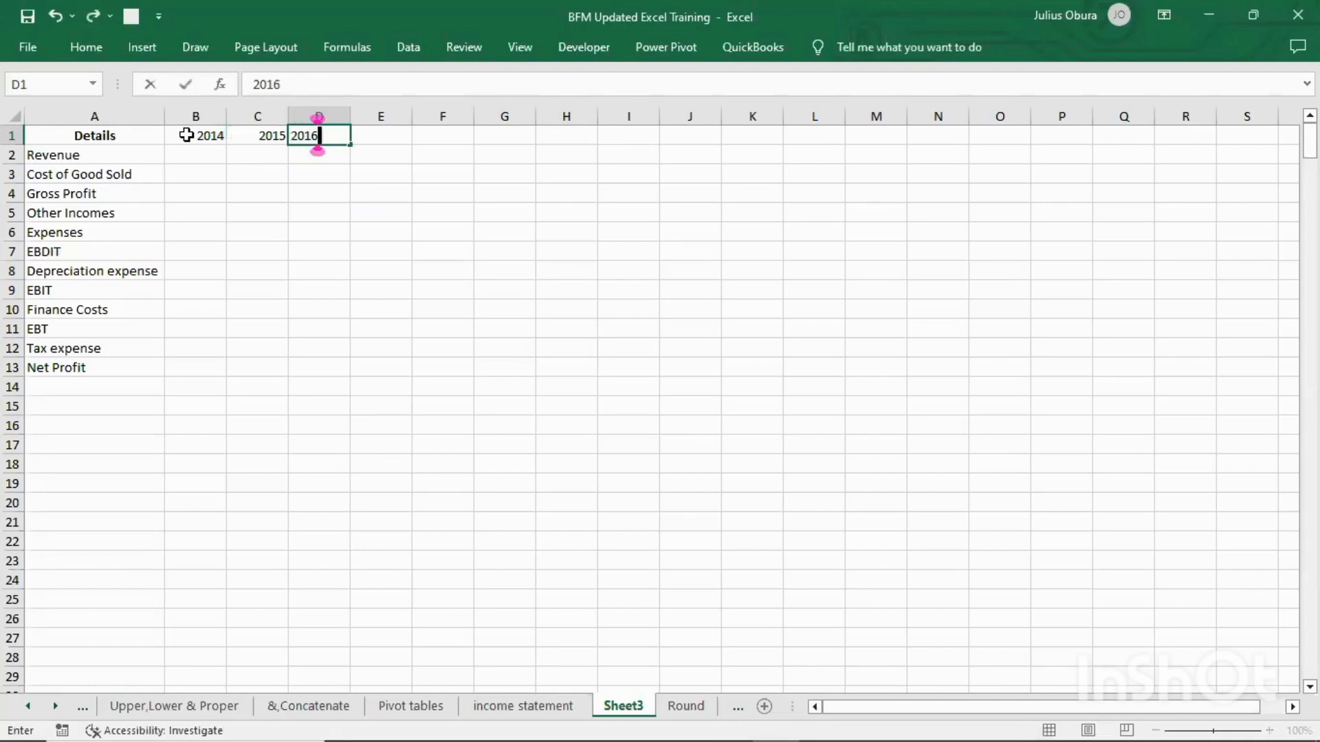
pyautogui.press('Return')
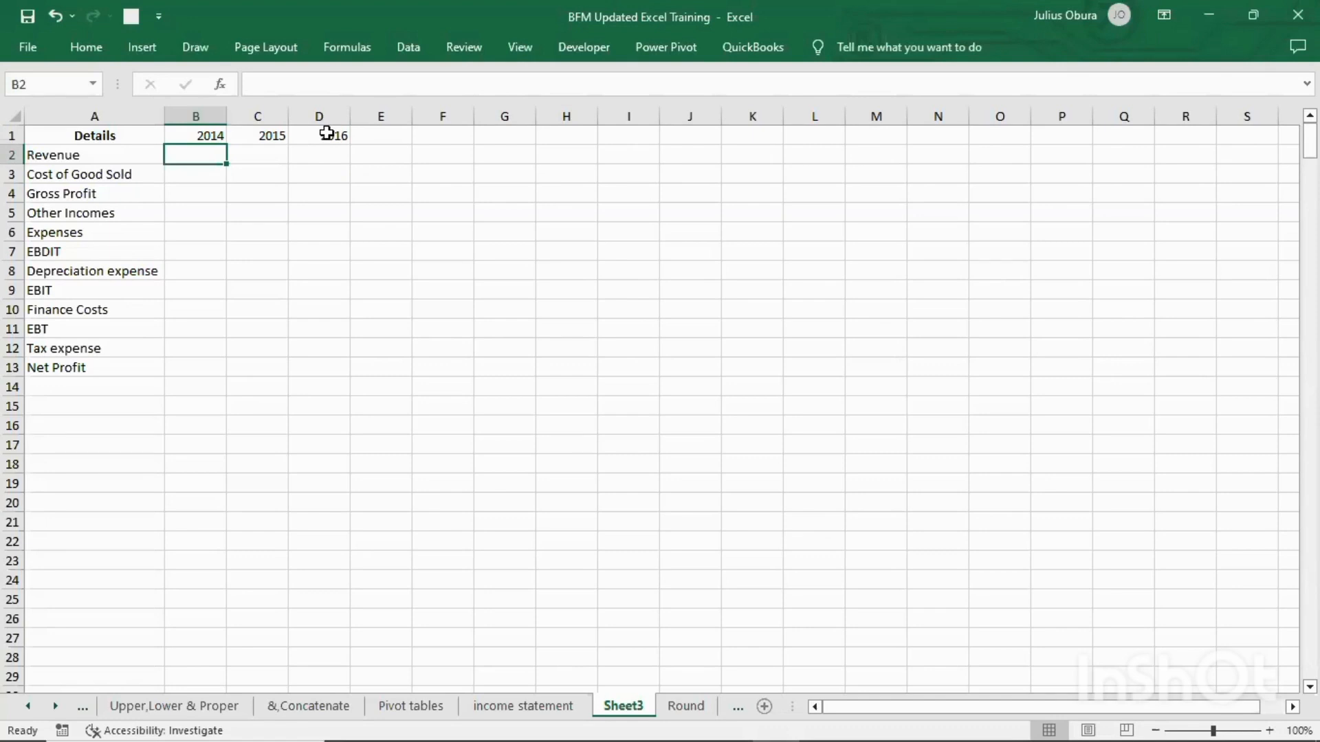
# Look over the data on the income statement sheet and return to the 2014 Revenue cell B2 on Sheet3
pyautogui.click(506, 708)
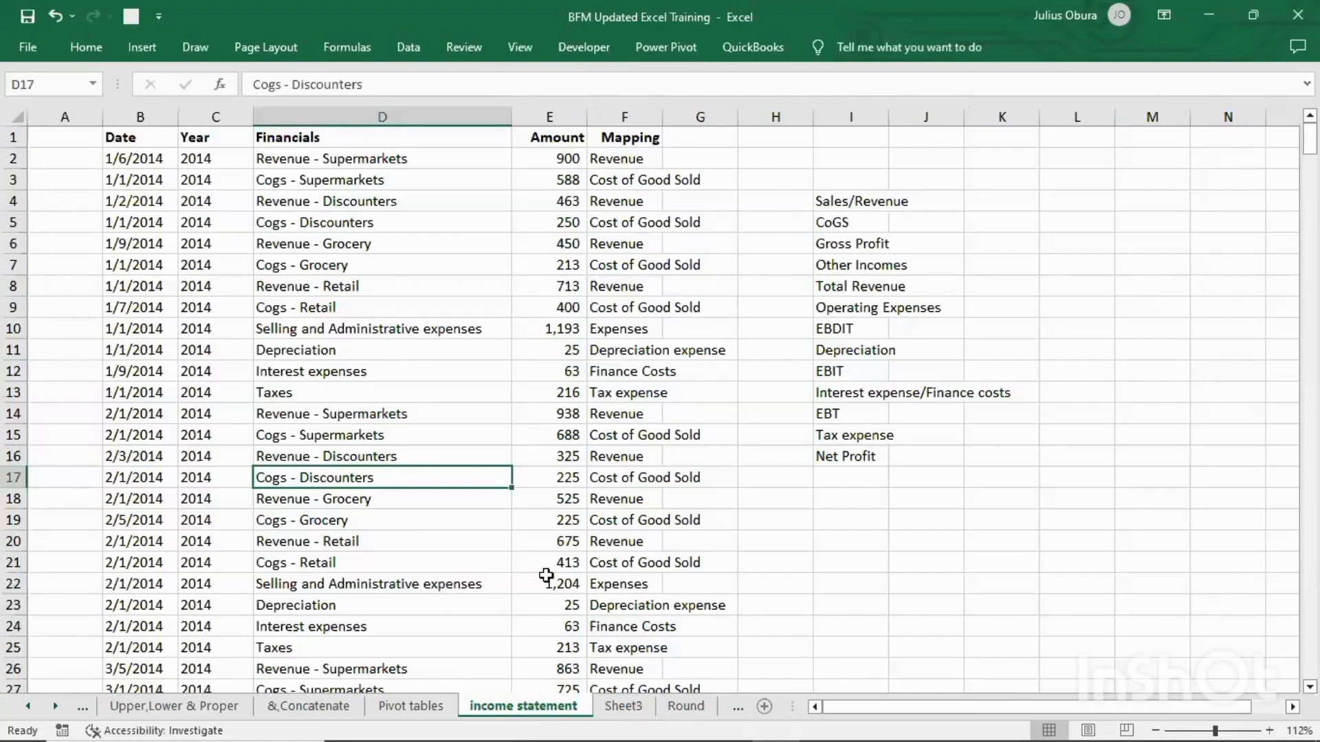
pyautogui.click(638, 710)
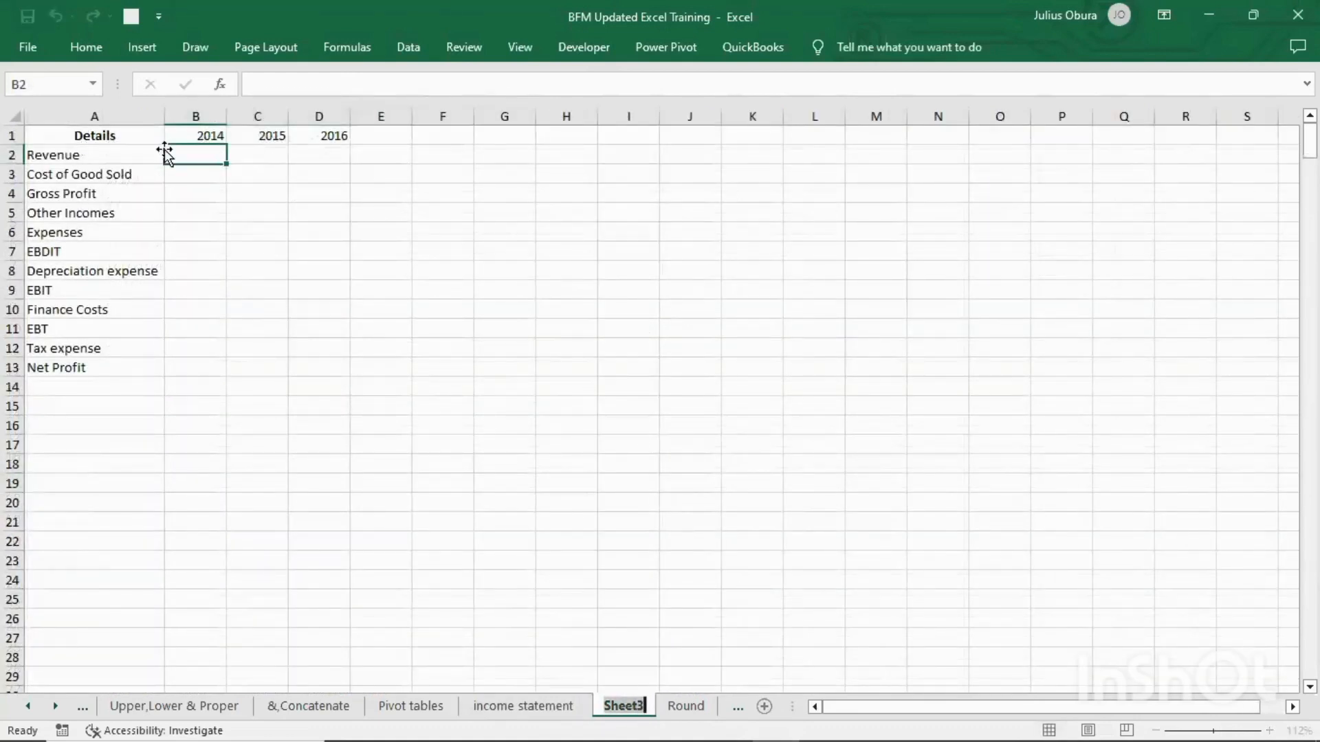
pyautogui.click(210, 152)
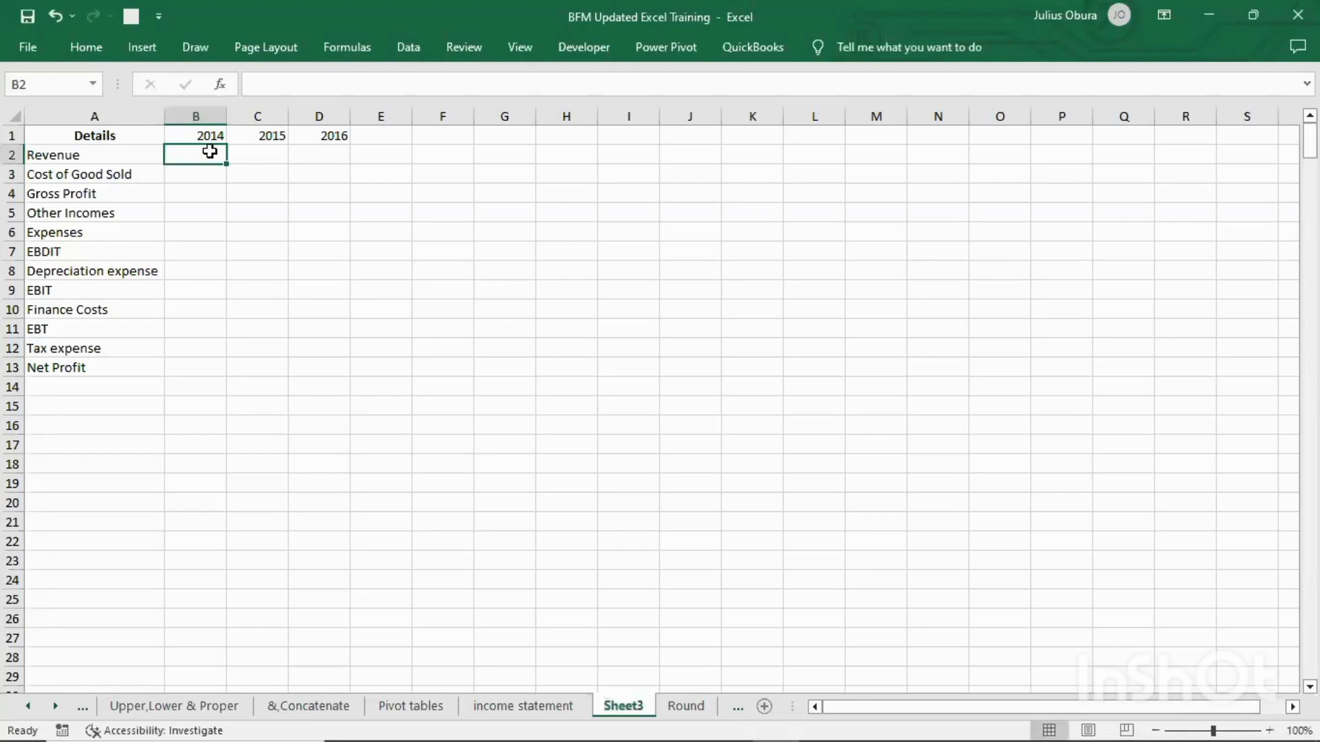
# Review the yearly Revenue and Expenses cells on Sheet3 and the Year, Amount and Mapping columns on the income statement sheet
pyautogui.click(259, 161)
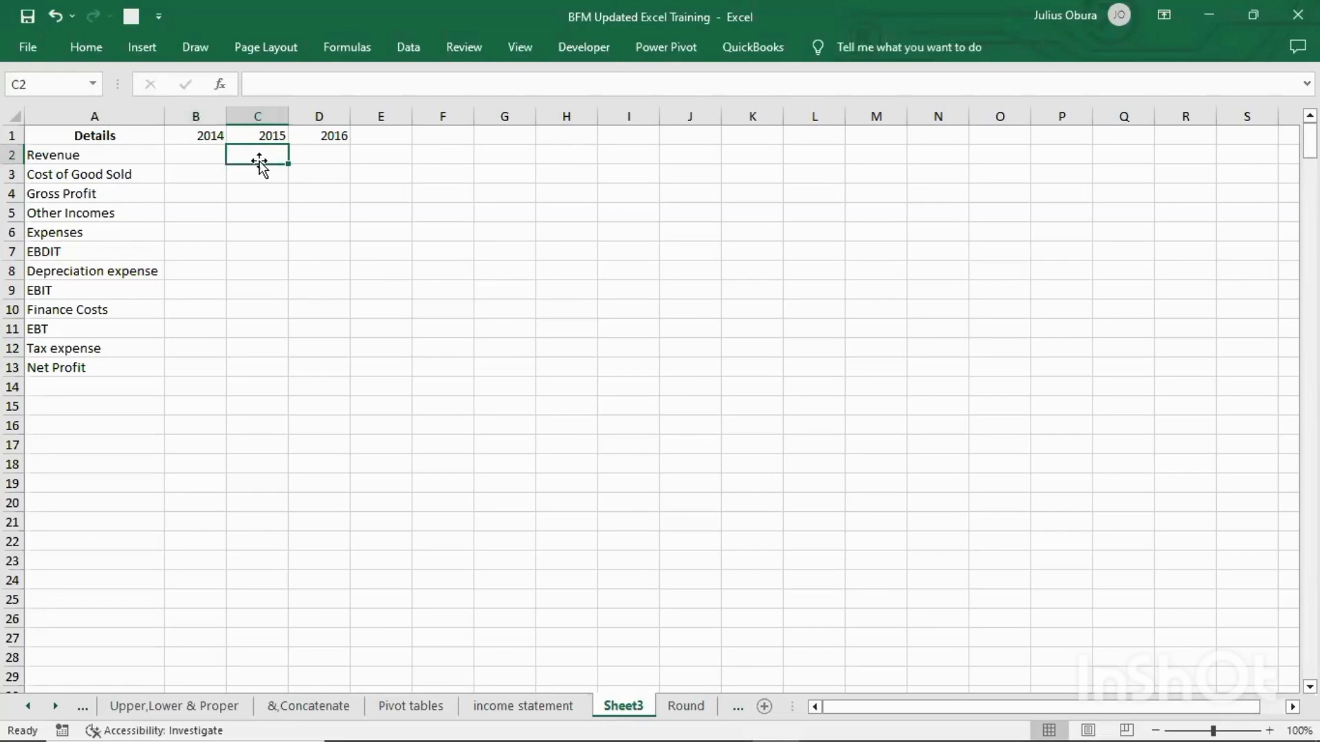
pyautogui.click(328, 156)
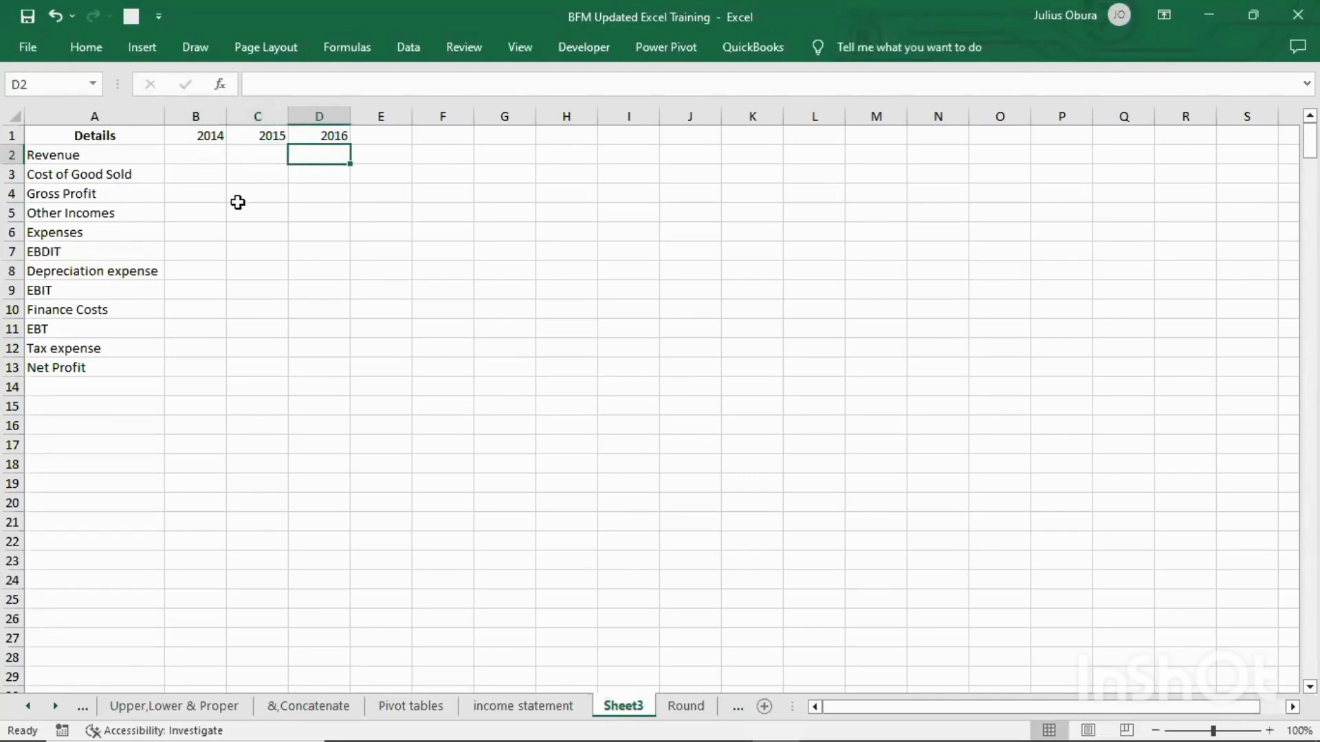
pyautogui.click(193, 237)
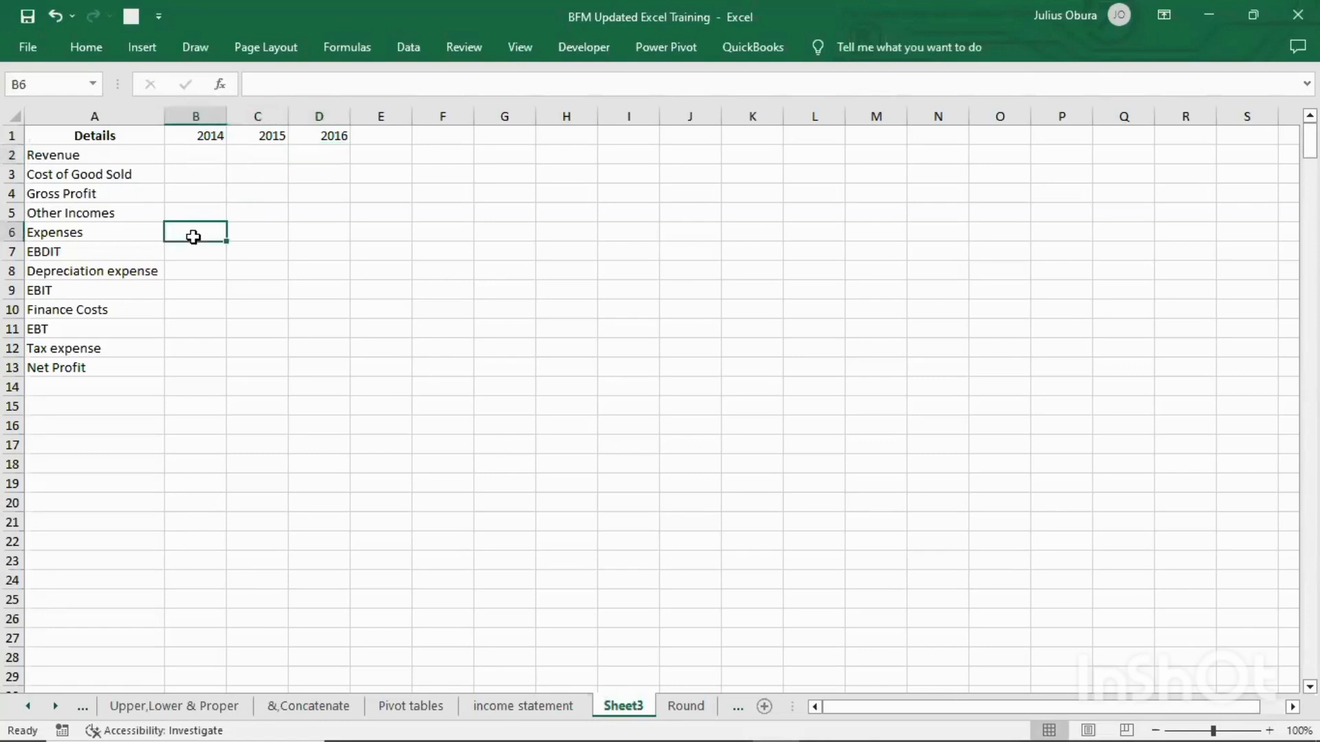
pyautogui.click(255, 237)
pyautogui.click(309, 234)
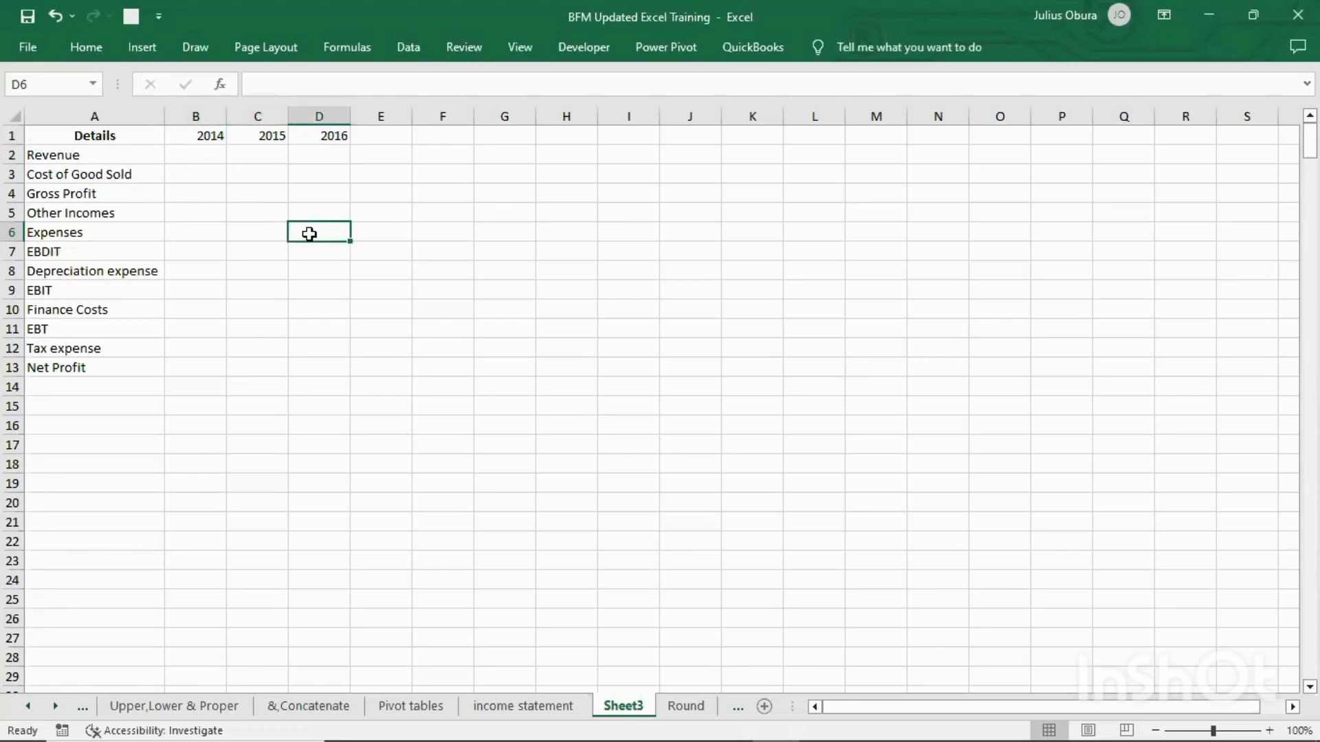
pyautogui.click(210, 158)
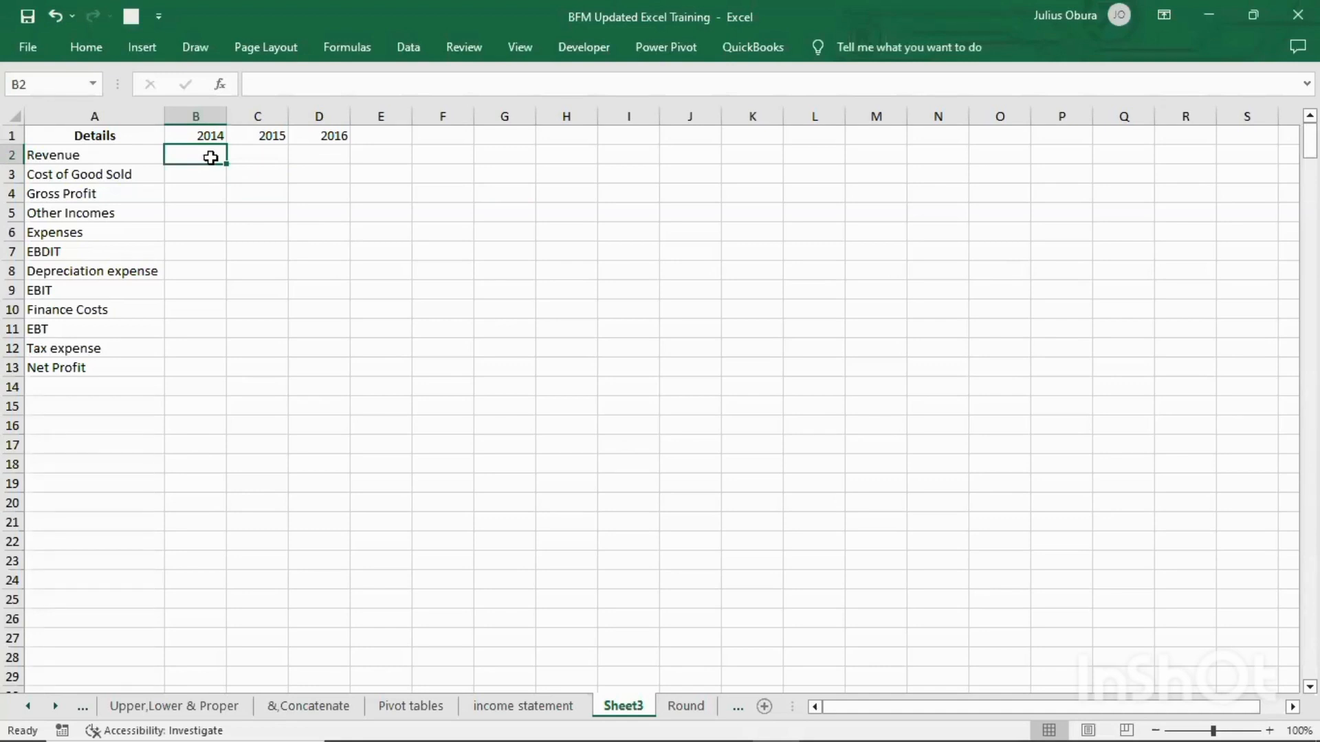
pyautogui.click(513, 703)
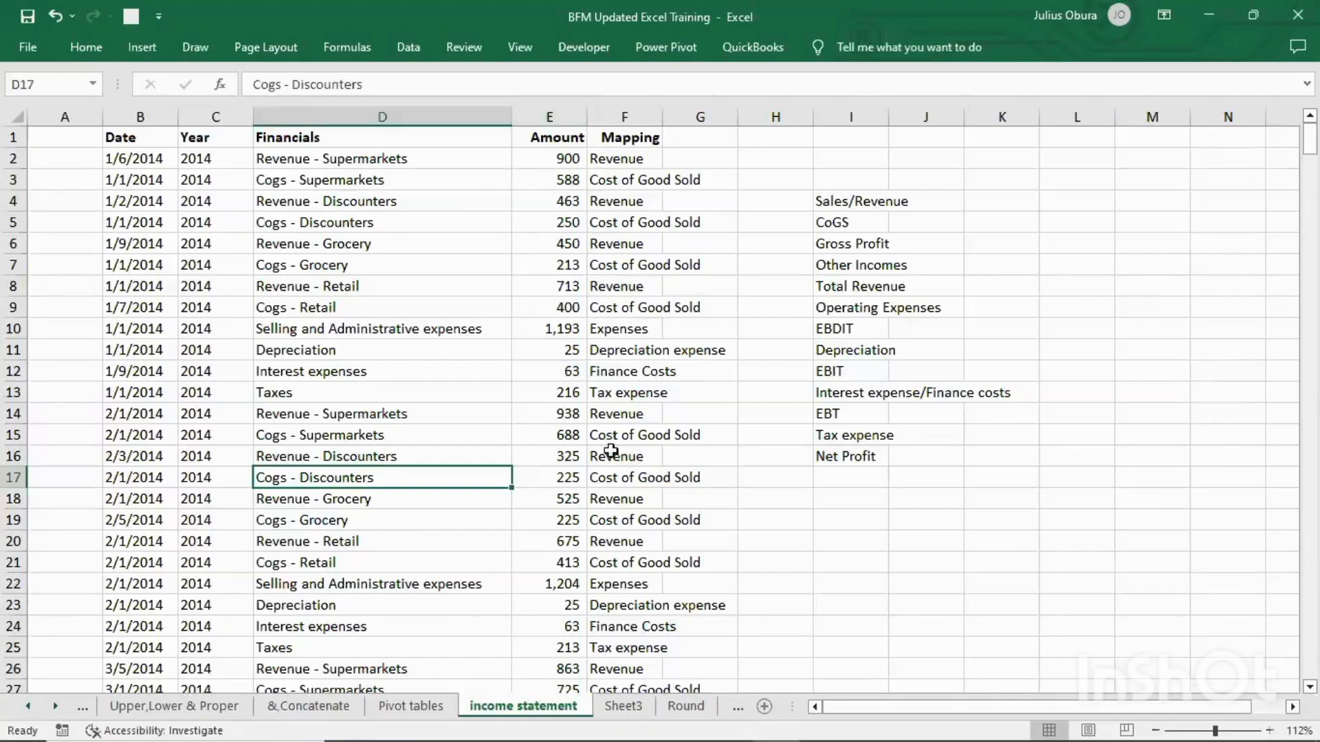
pyautogui.click(641, 704)
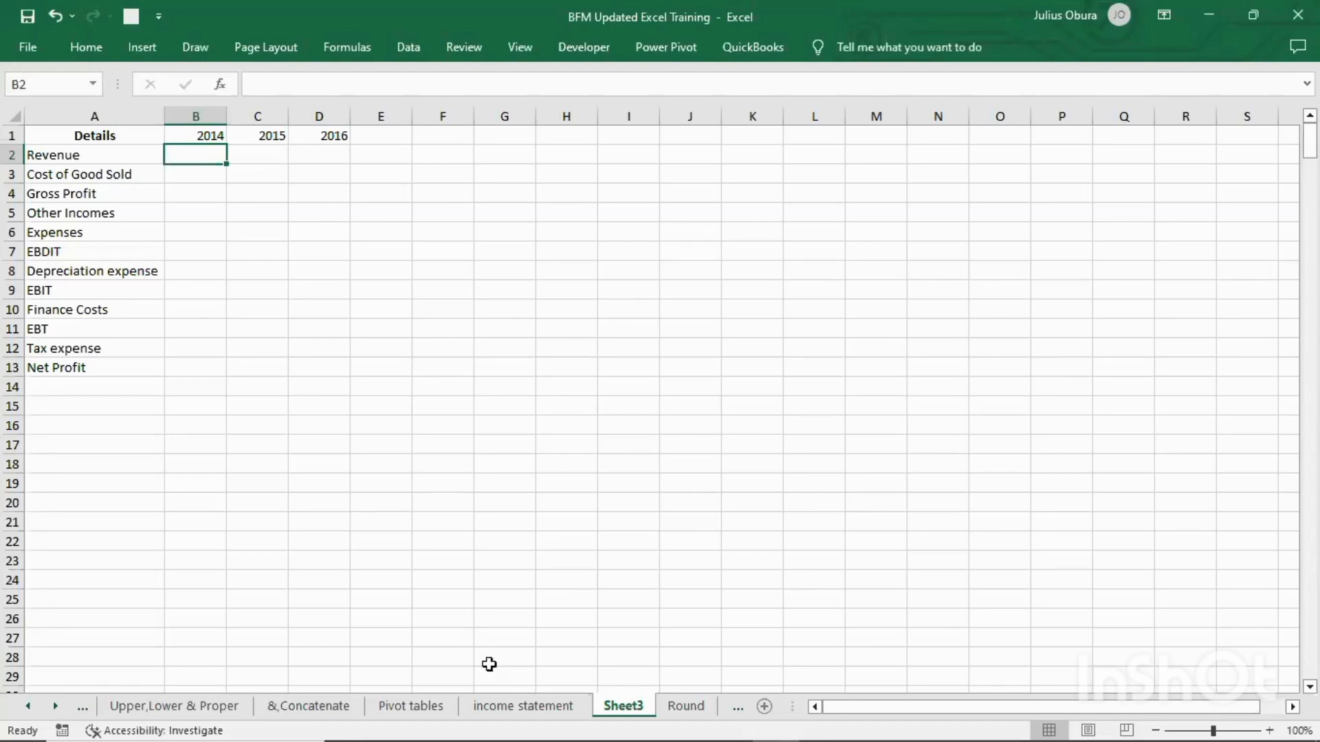
pyautogui.click(509, 708)
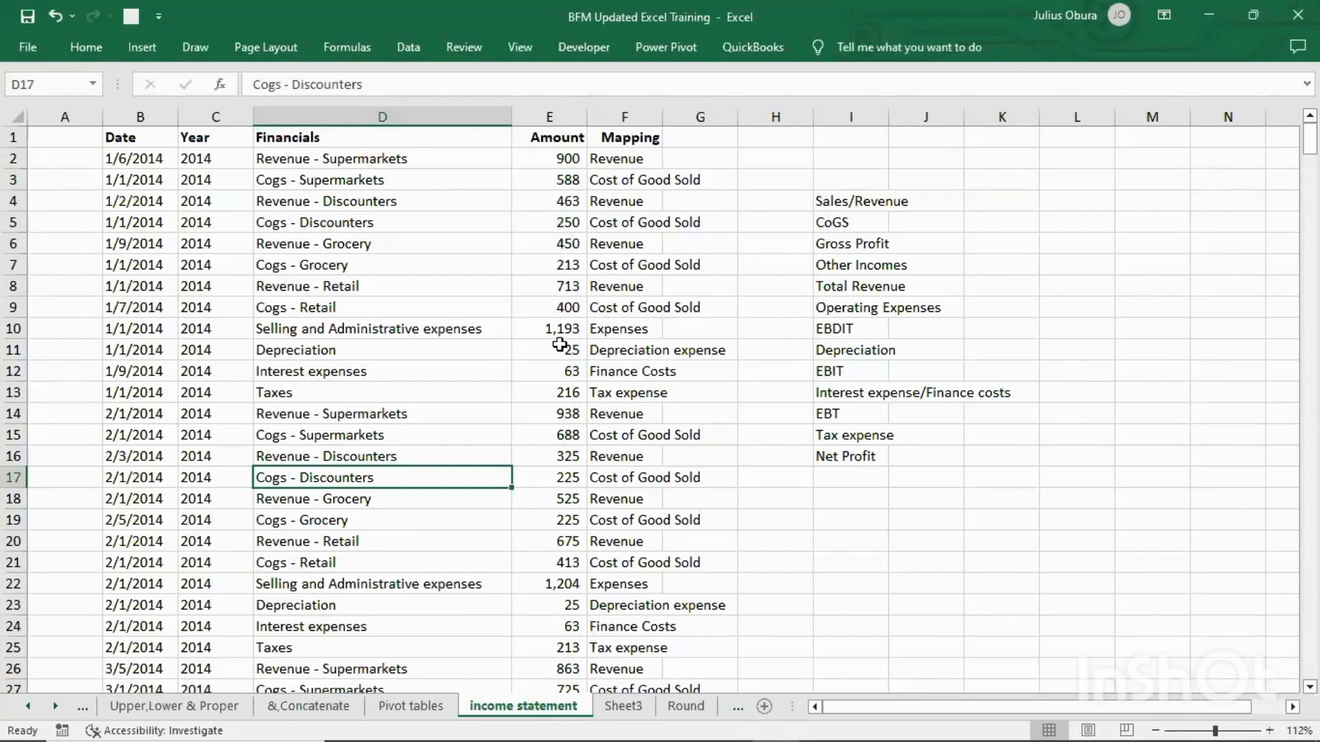
pyautogui.click(632, 708)
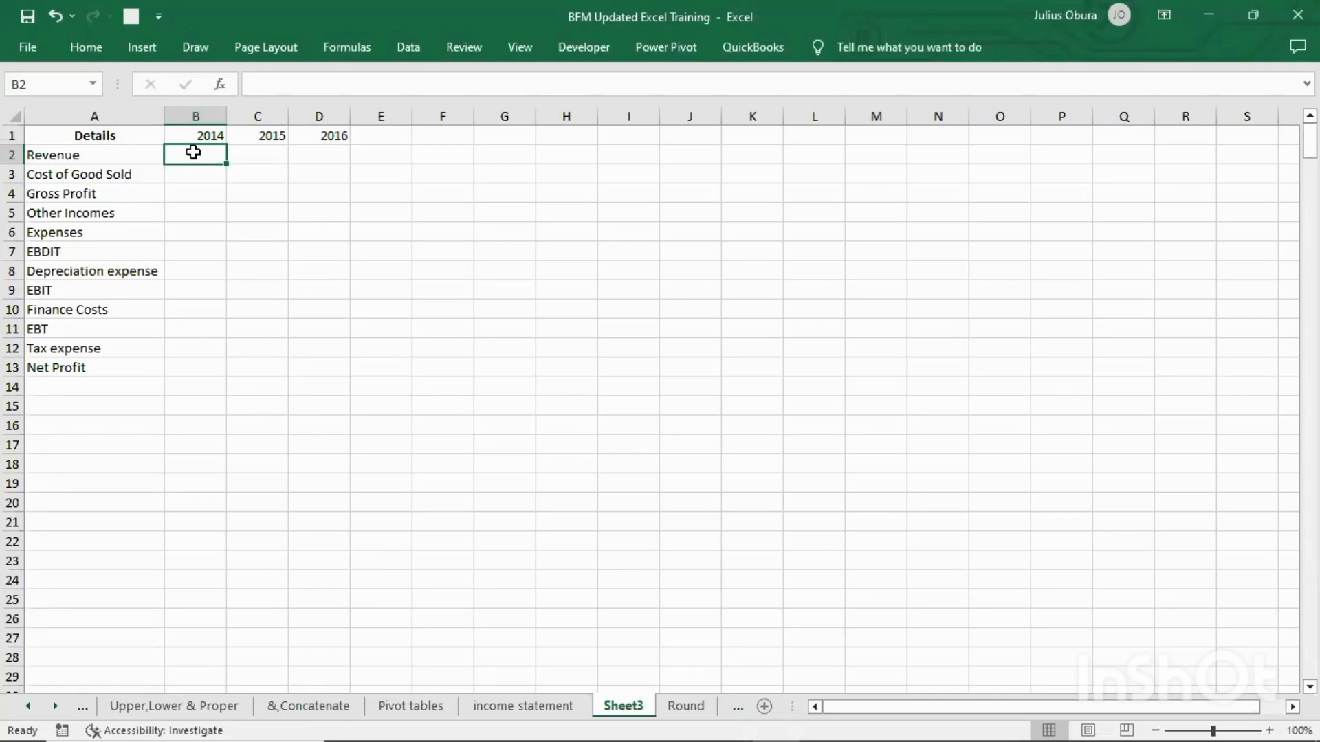
# Start a SUMIFS formula in Sheet3 cell B2 with the income statement amounts E2:E436 as the sum range
pyautogui.write('=')
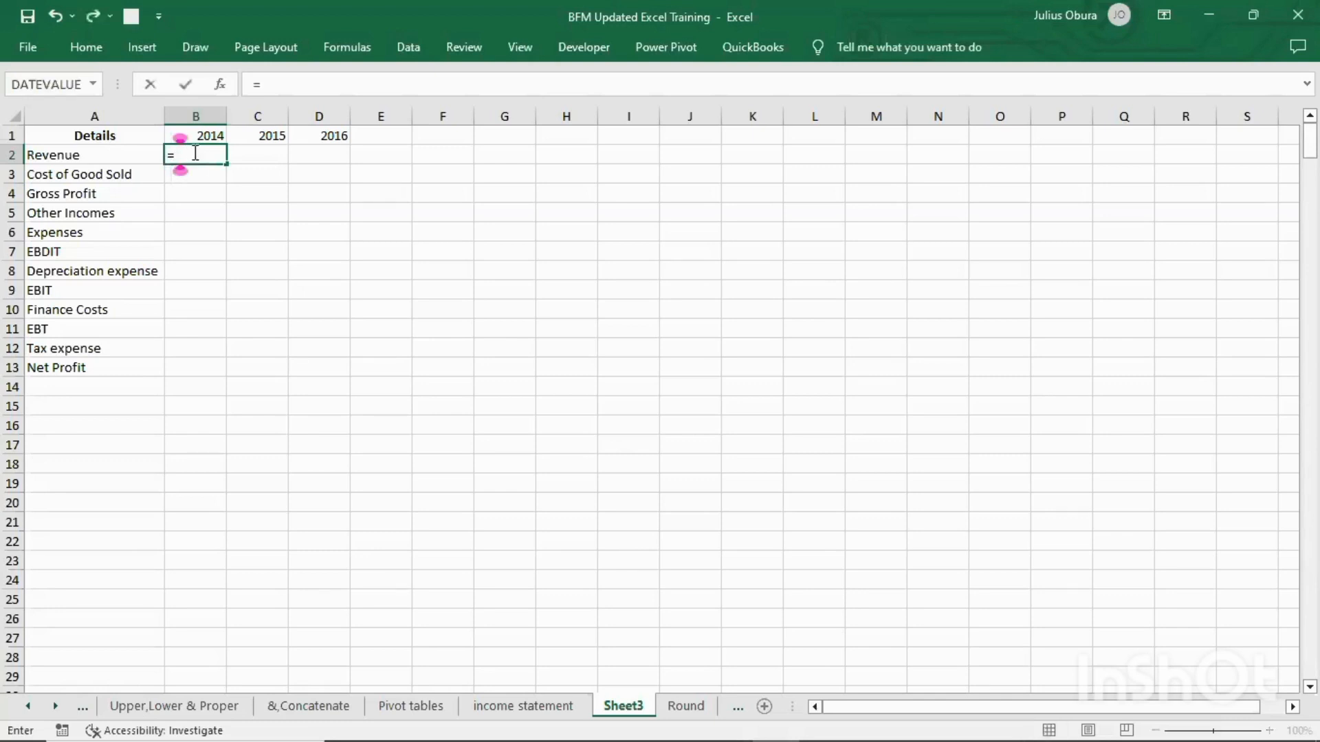
pyautogui.write('SUMIFS')
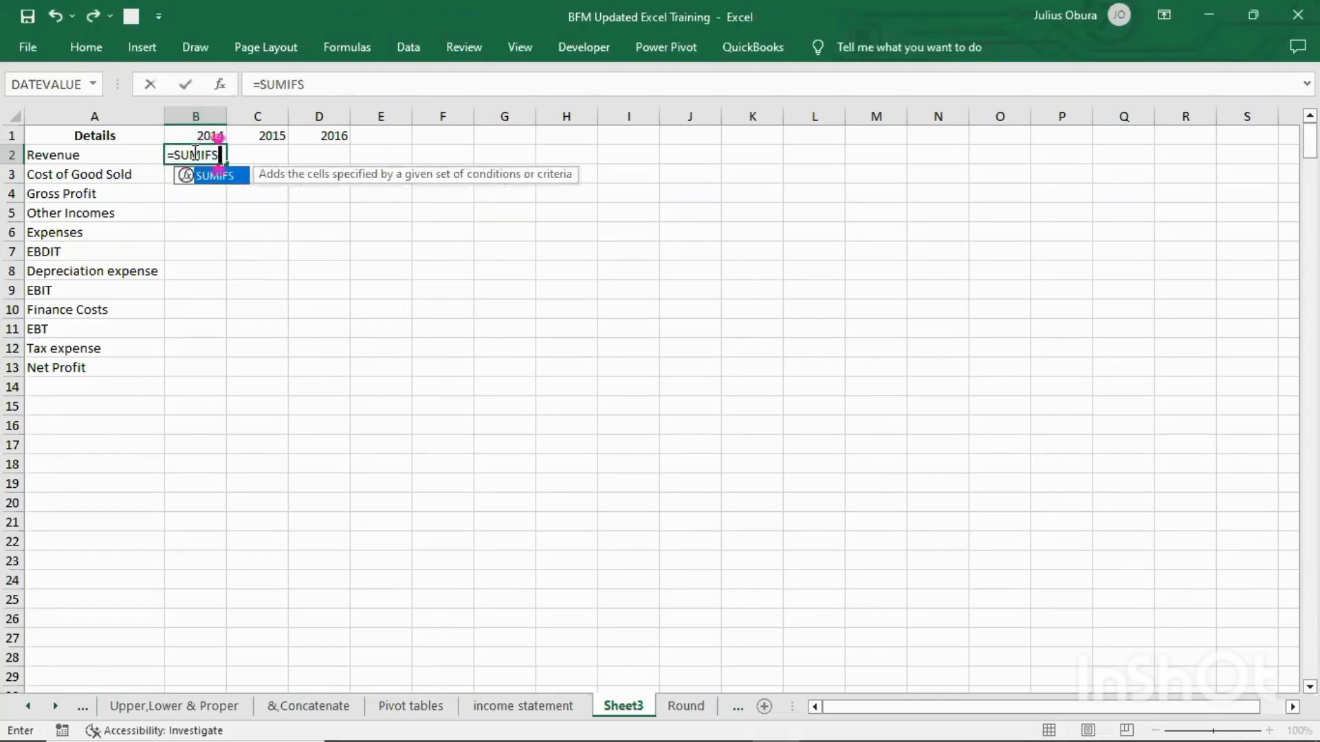
pyautogui.write('(')
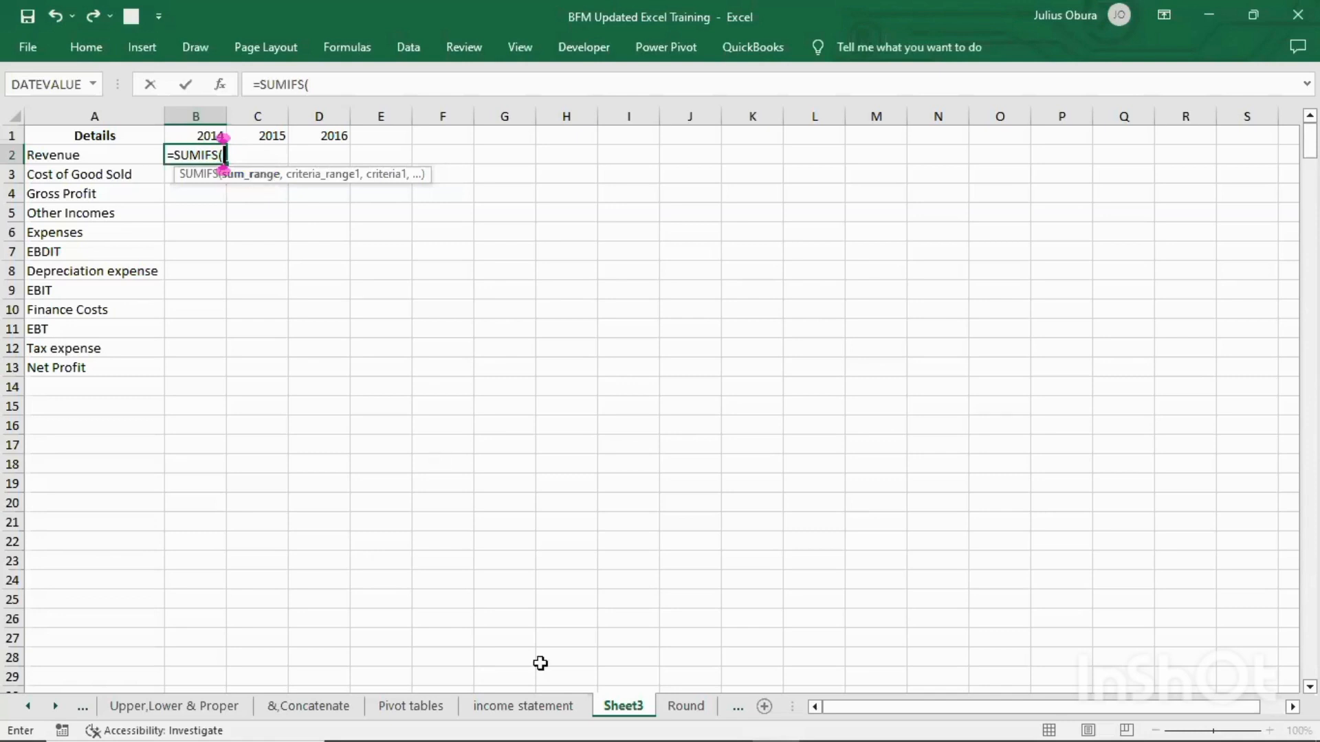
pyautogui.click(540, 706)
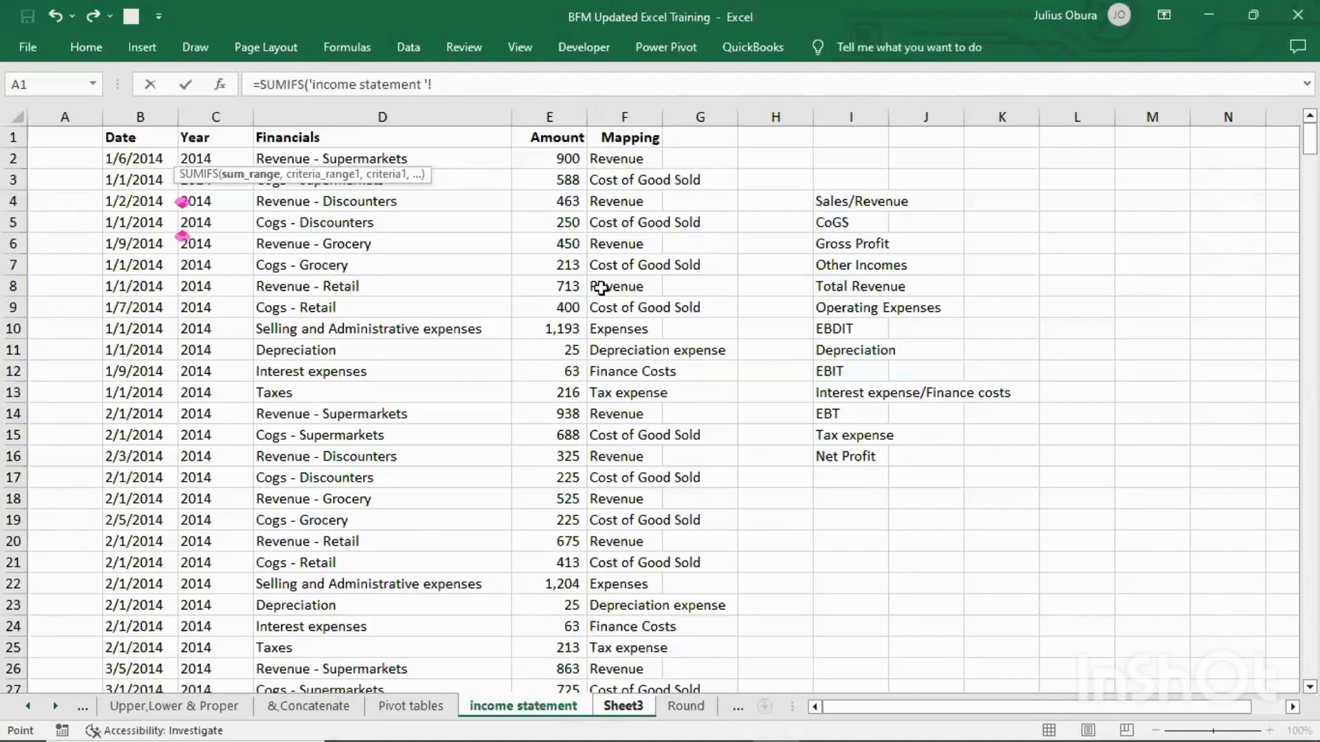
pyautogui.click(548, 158)
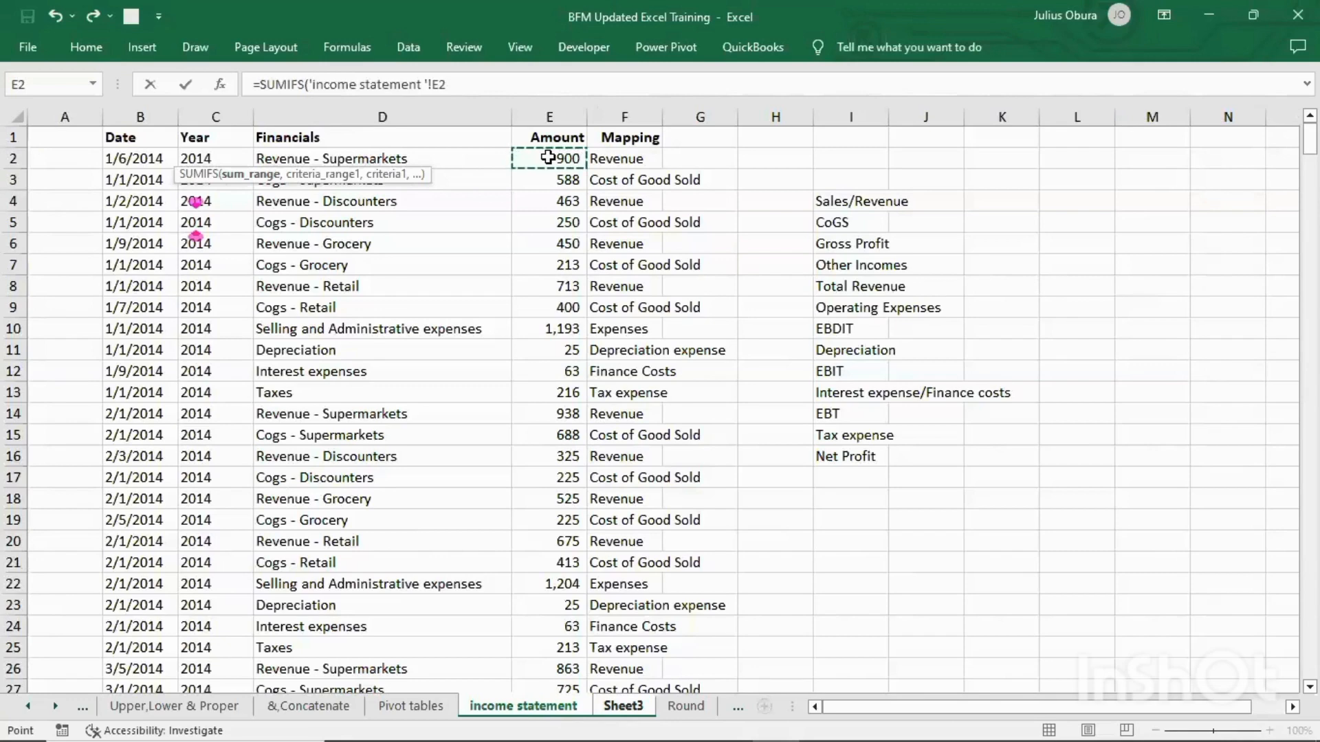
pyautogui.hotkey('ctrl', 'shift', 'Down')
pyautogui.hotkey('ctrl', 'shift', 'Down')
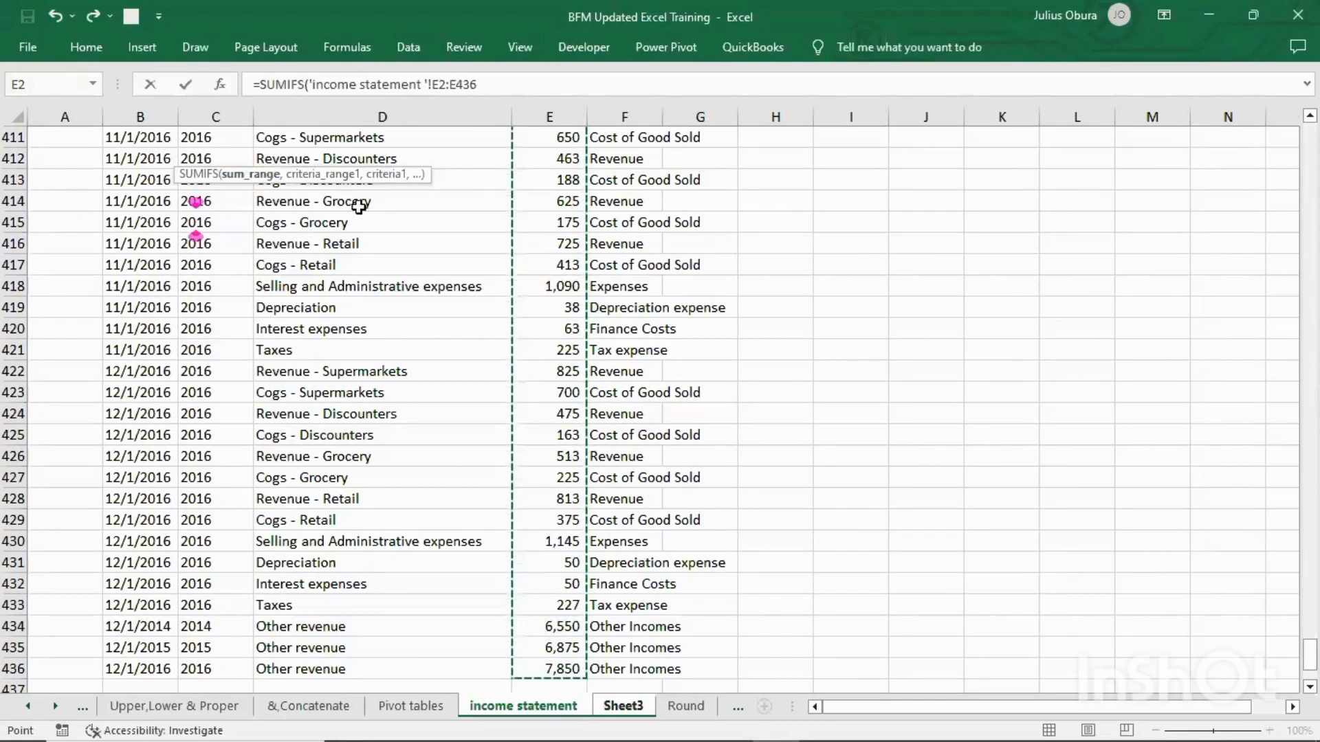
pyautogui.write(',')
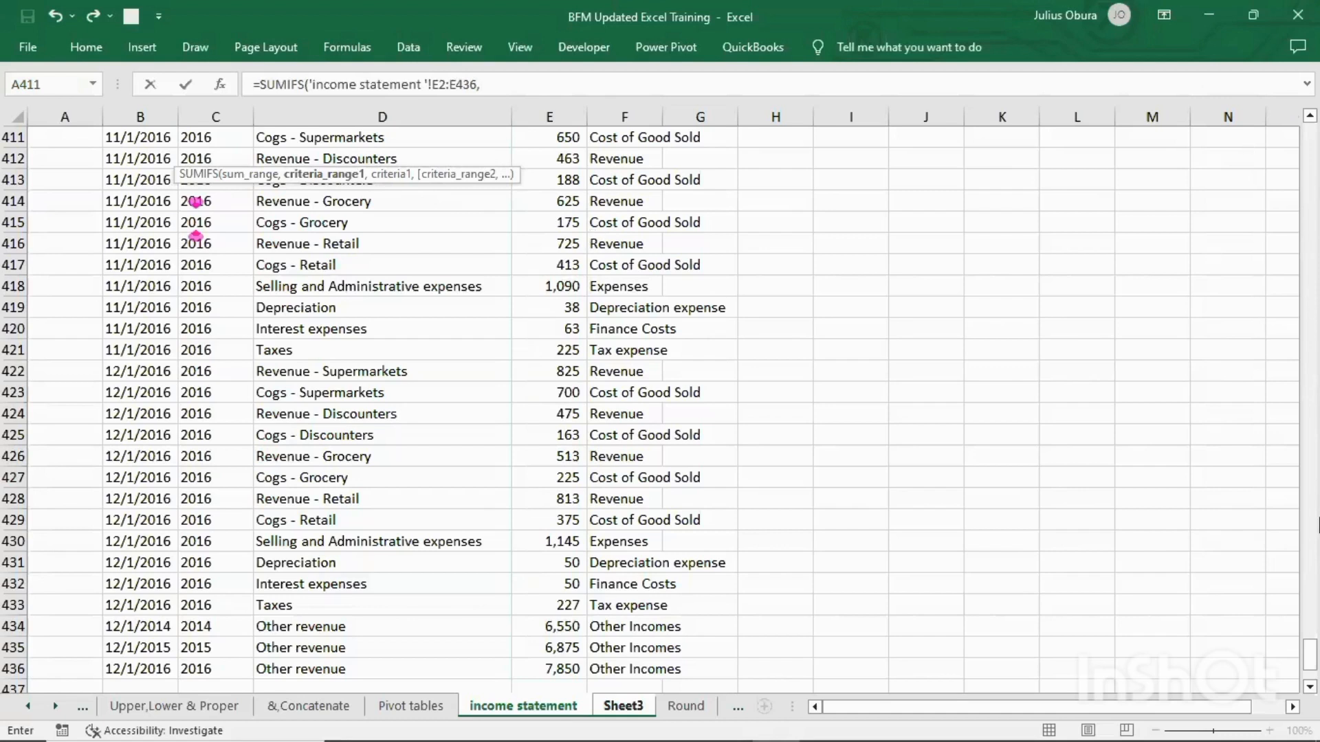
# Add the mapping column F2:F436 as the first criteria range, with the Revenue label in Sheet3 cell A2 as its criterion
pyautogui.moveTo(1310, 655); pyautogui.dragTo(1310, 134)
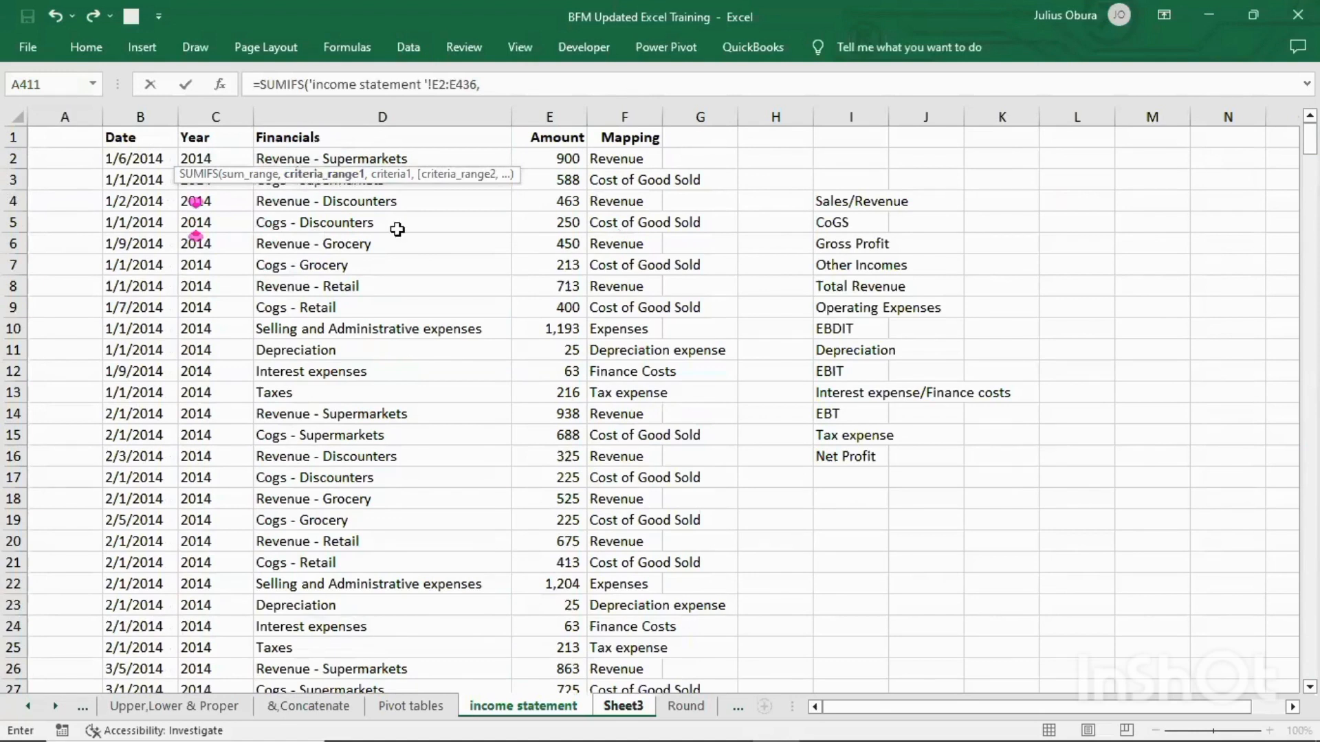
pyautogui.click(622, 159)
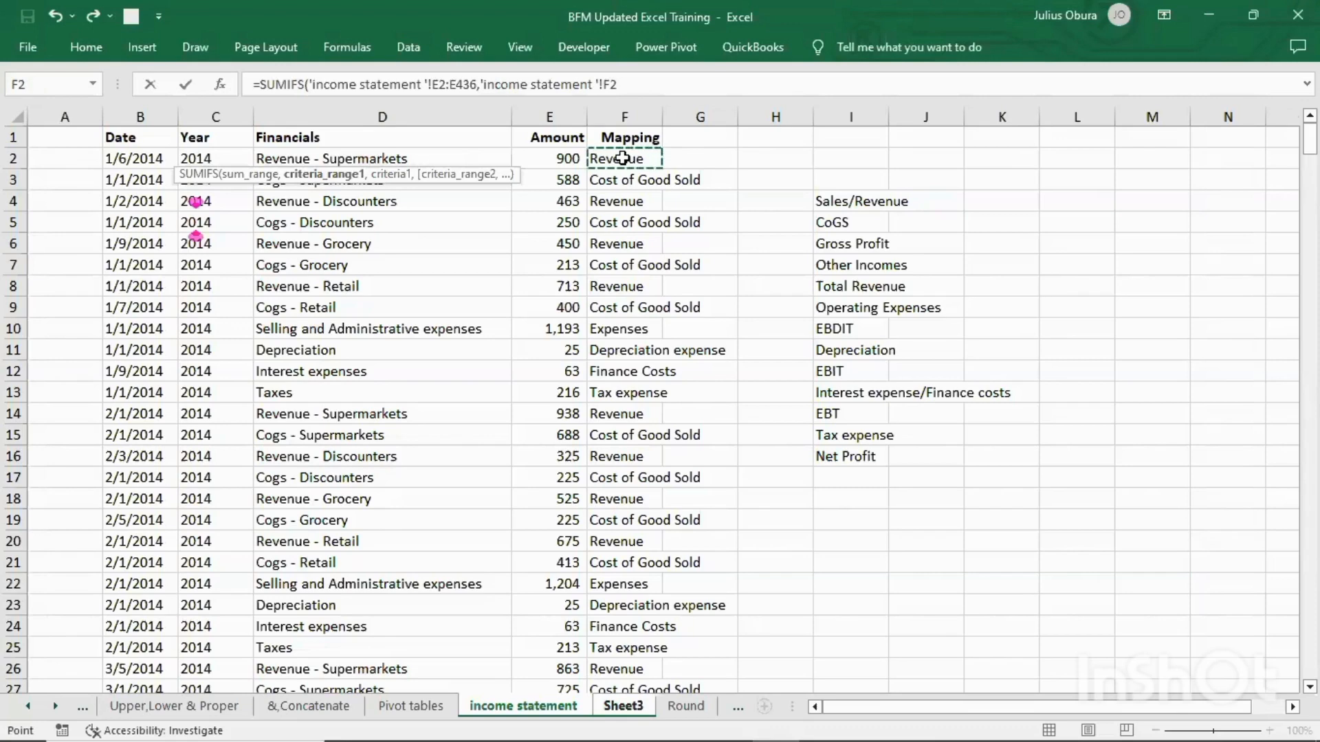
pyautogui.hotkey('ctrl', 'shift', 'Down')
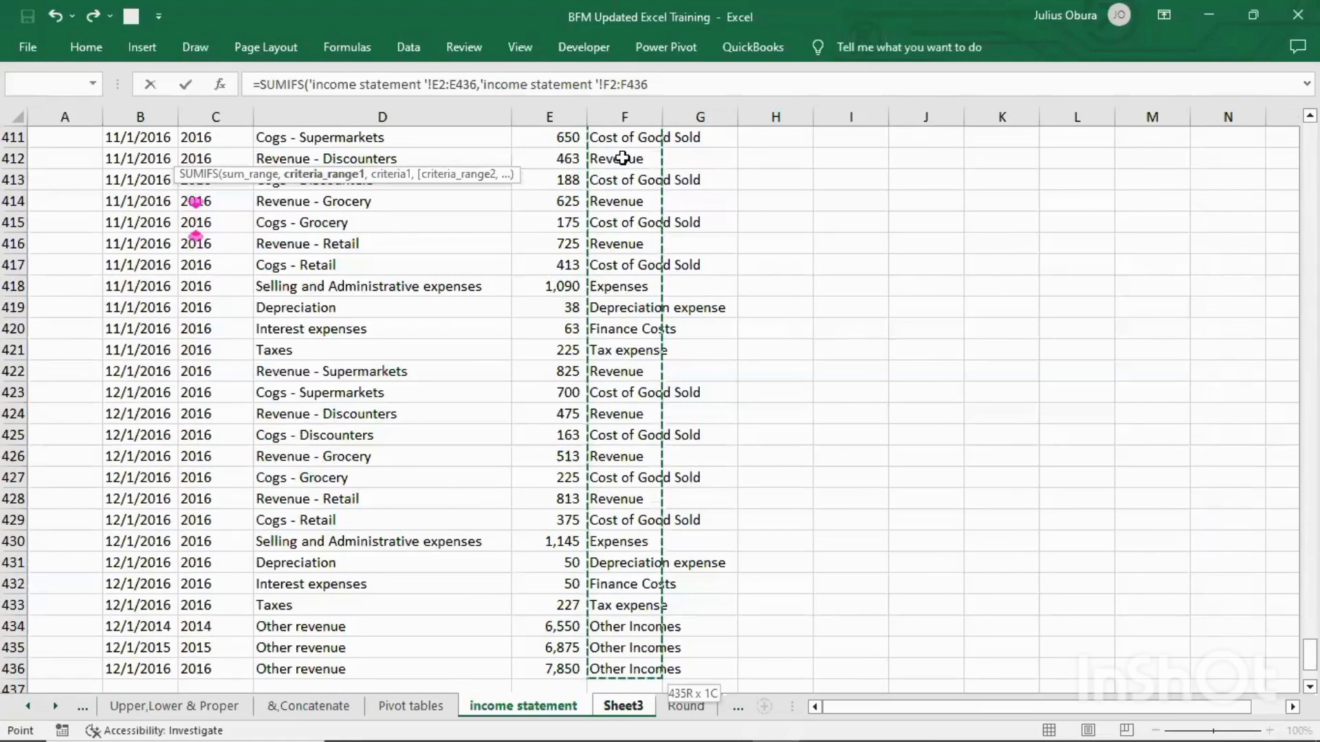
pyautogui.write(',')
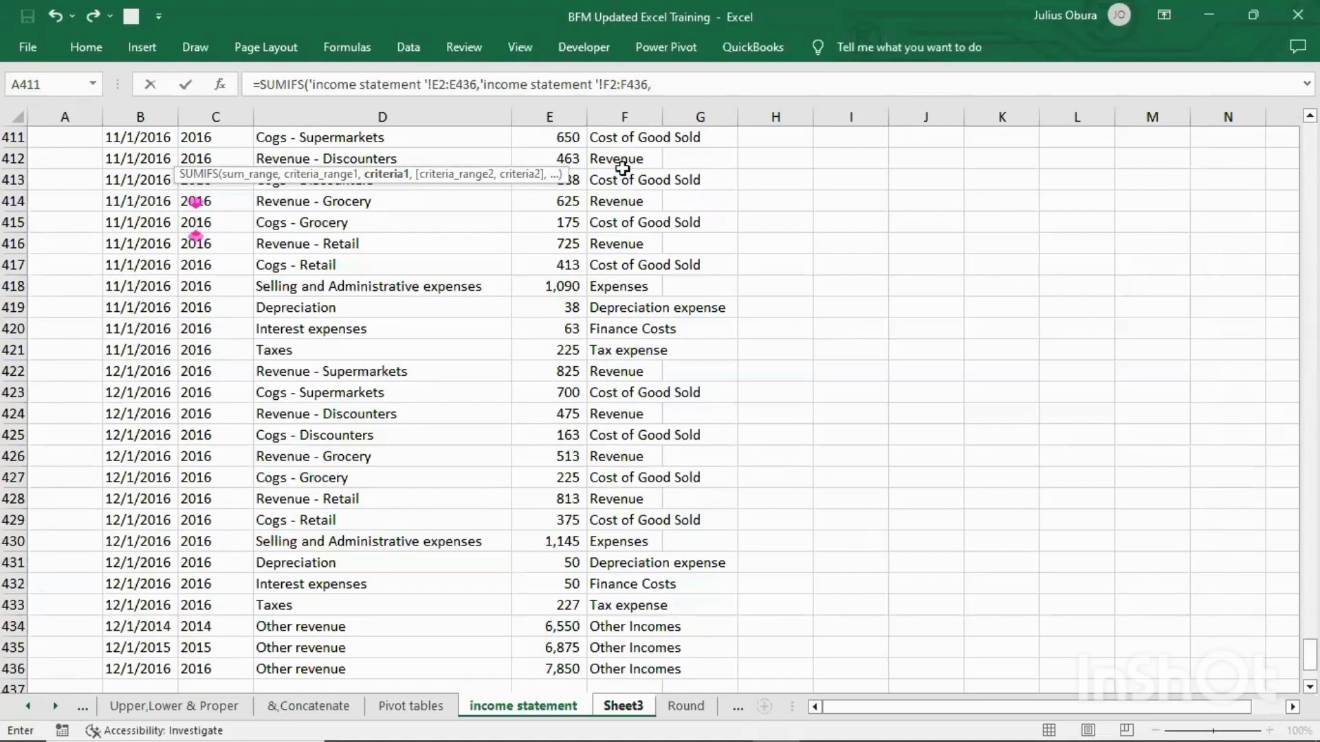
pyautogui.click(622, 706)
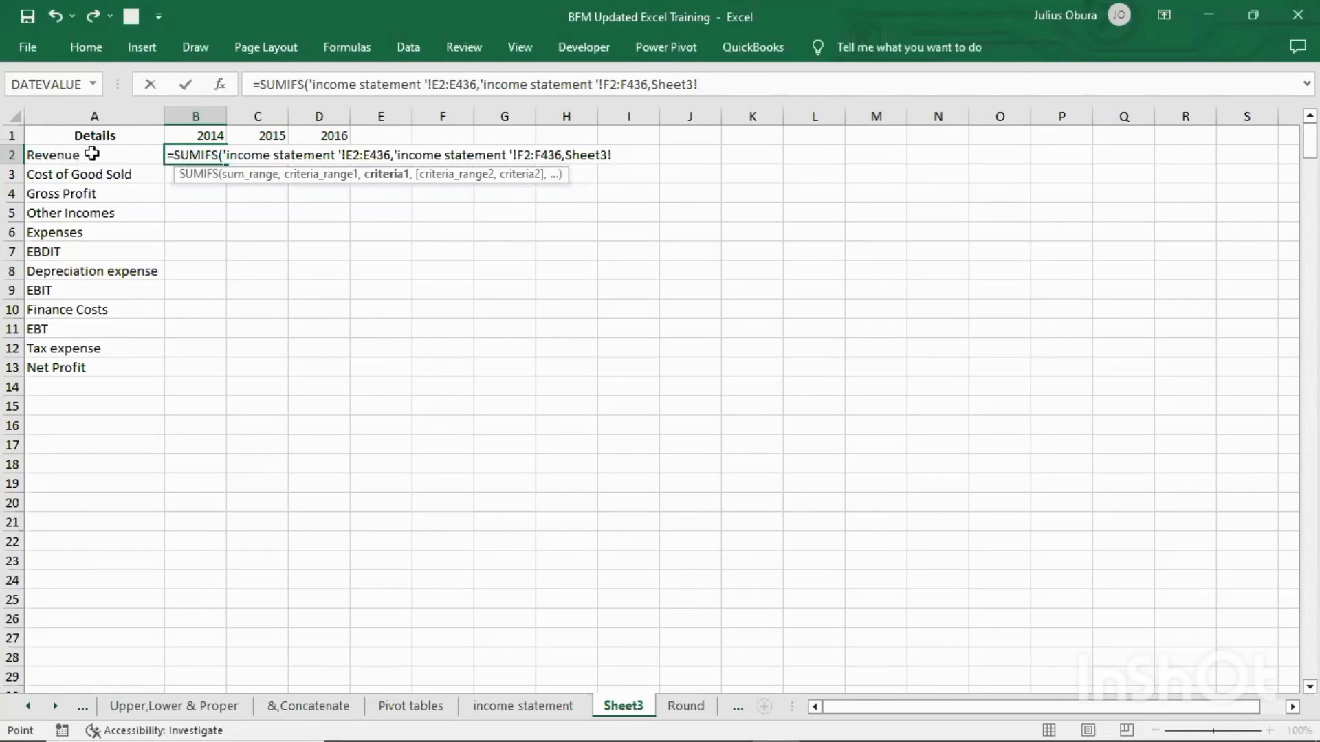
pyautogui.click(84, 154)
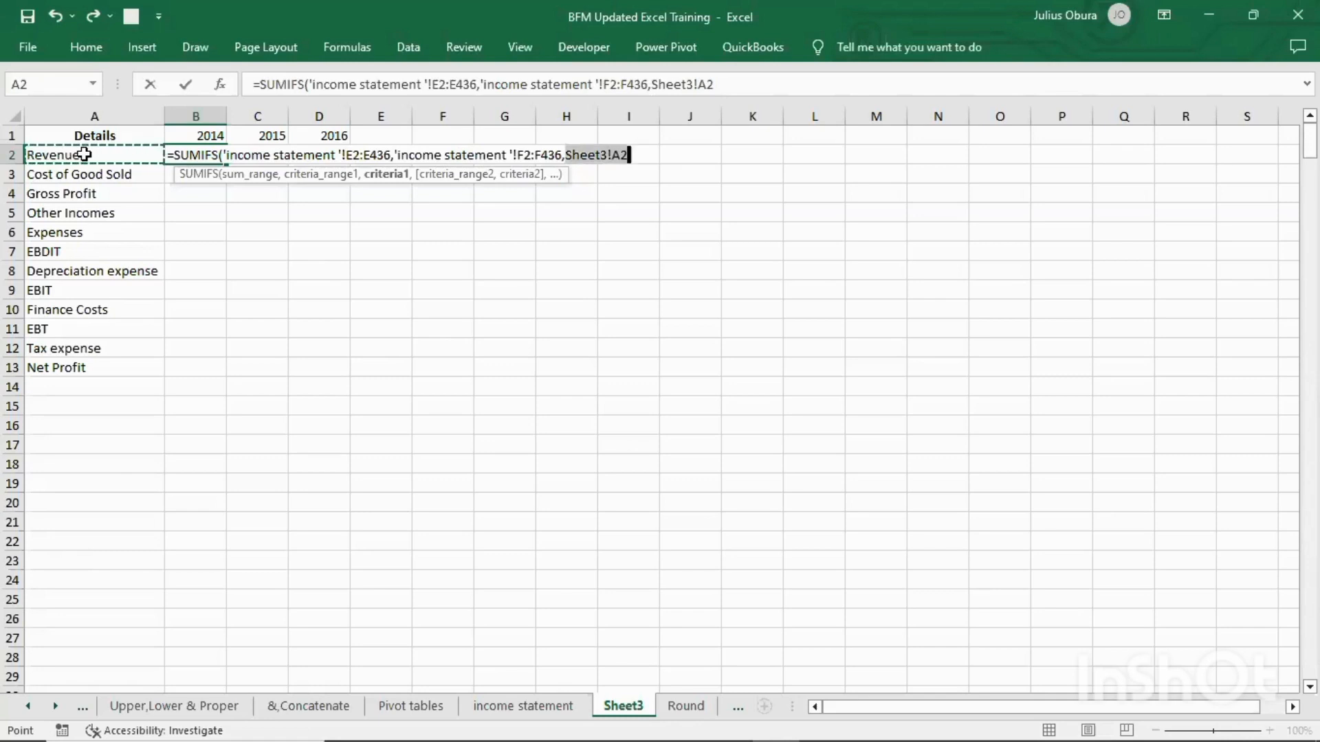
pyautogui.write(',')
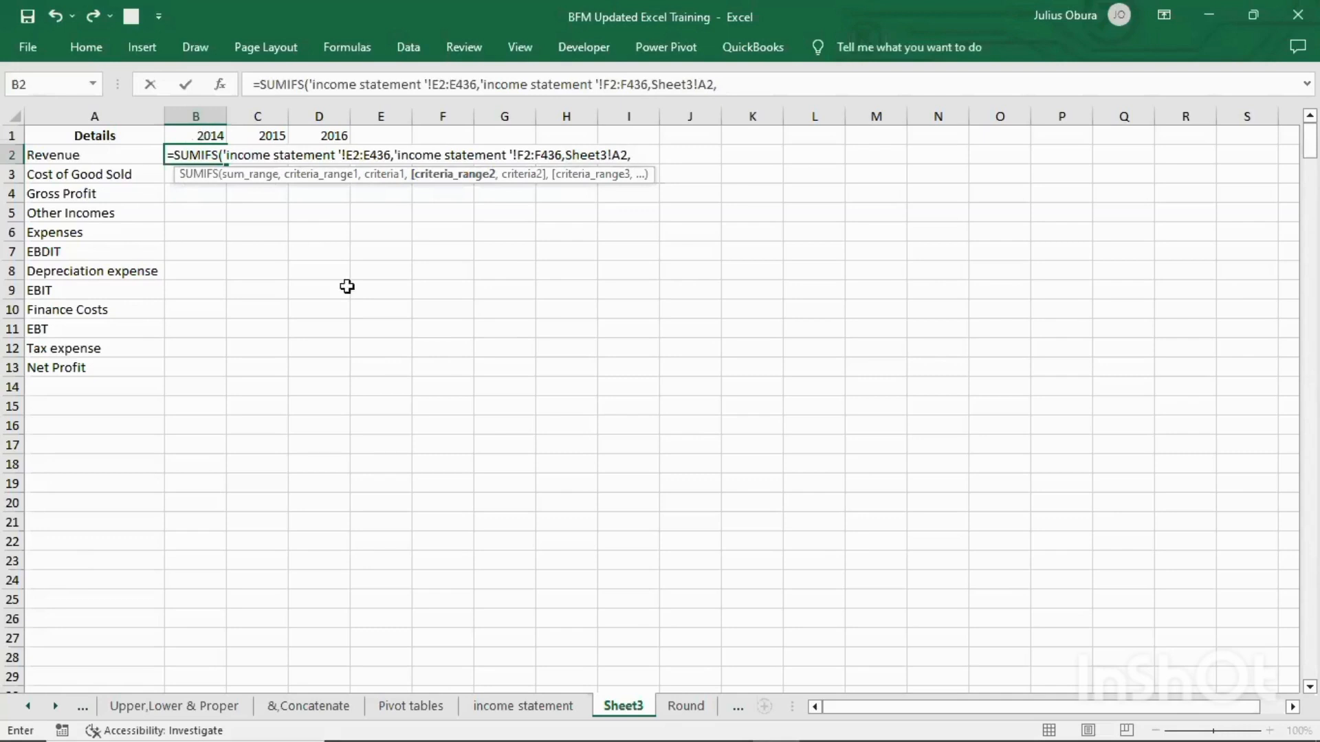
# Add the year column C2:C436 as the second criteria range, with Sheet3 cell B1 as its criterion, and enter the SUMIFS formula
pyautogui.click(547, 706)
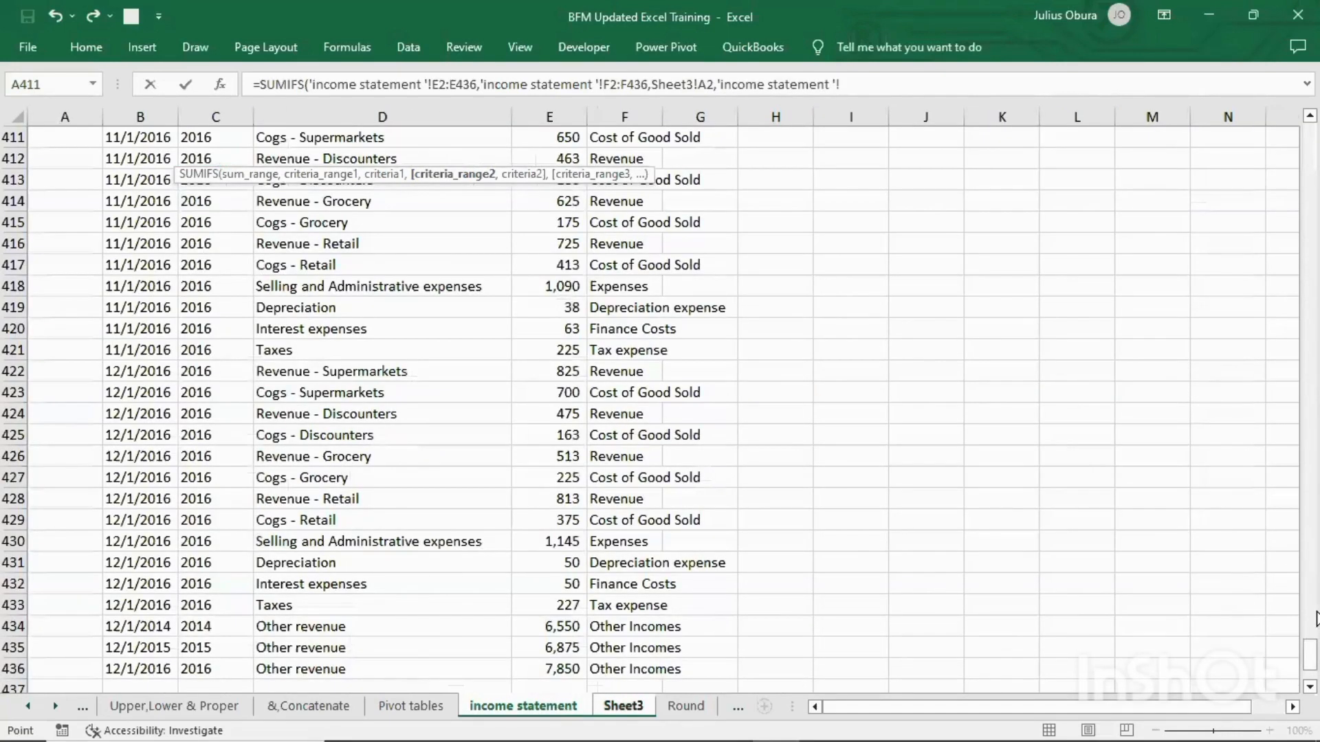
pyautogui.moveTo(1313, 663); pyautogui.dragTo(1313, 134)
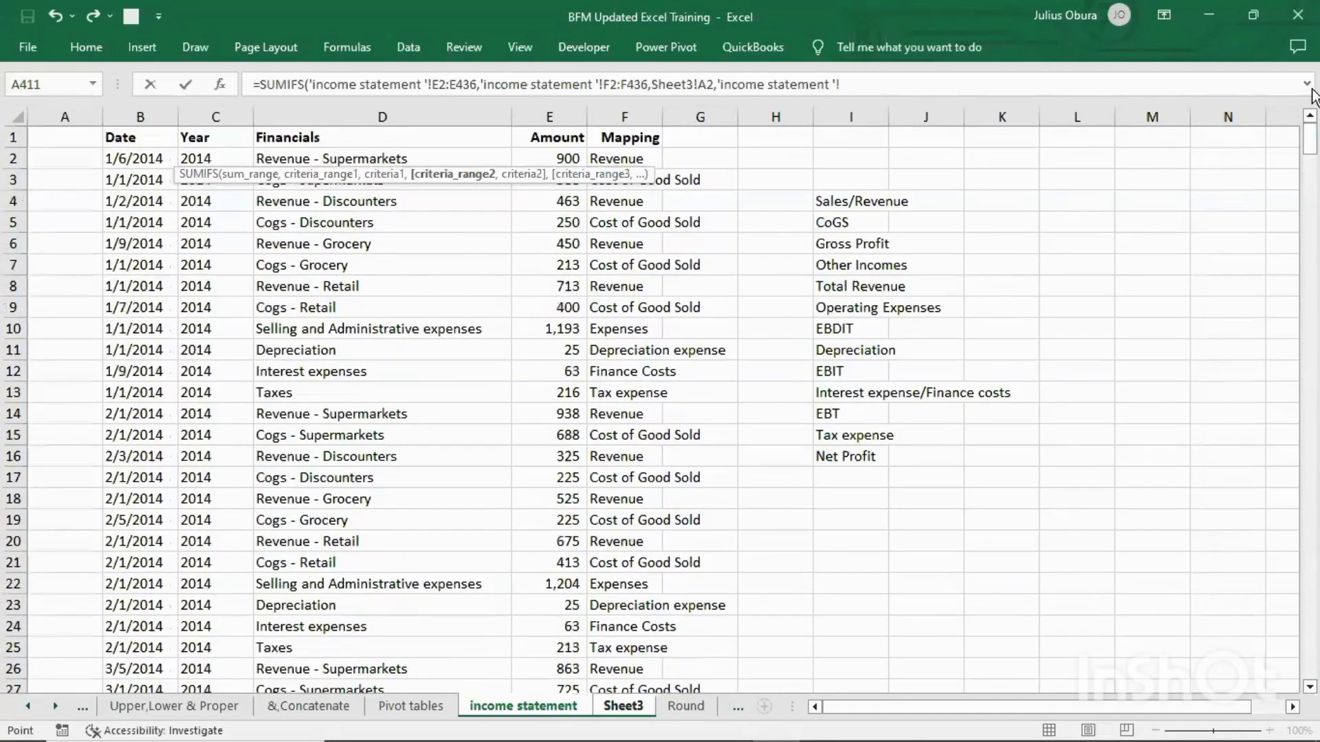
pyautogui.click(198, 153)
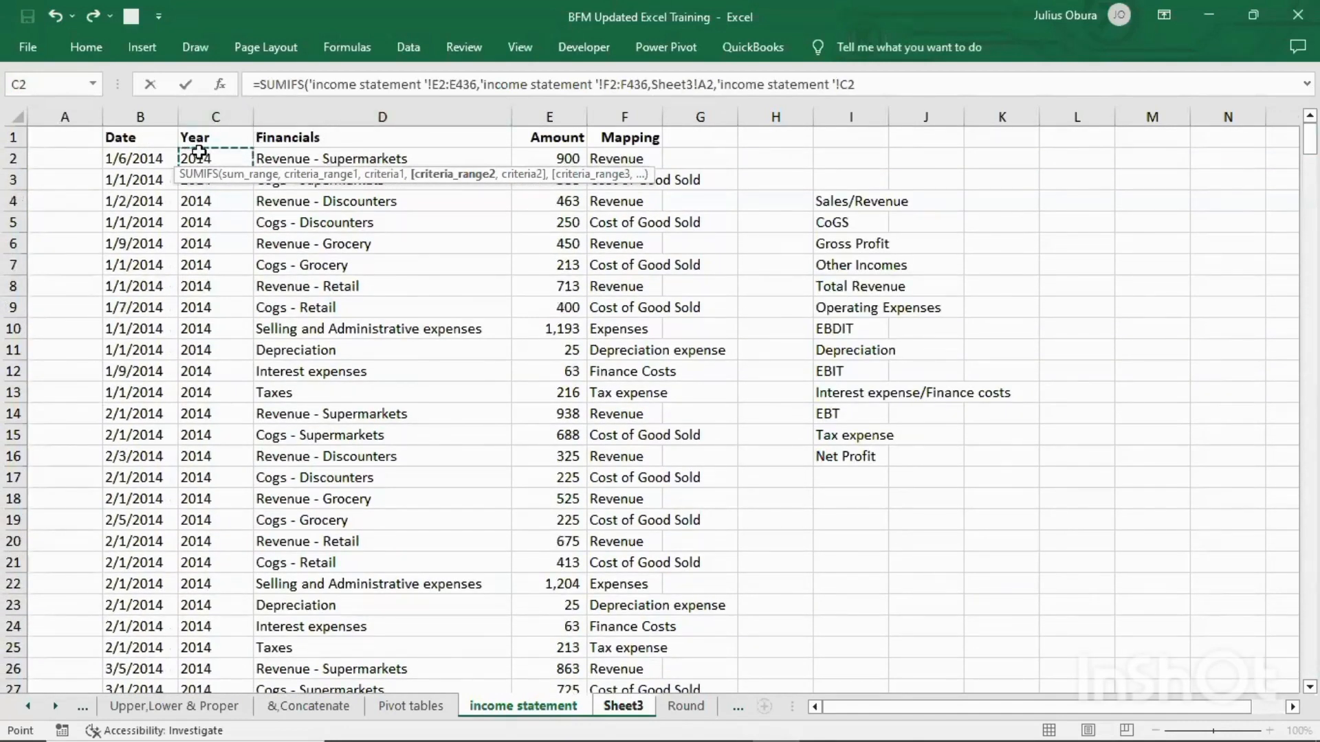
pyautogui.hotkey('ctrl', 'shift', 'Down')
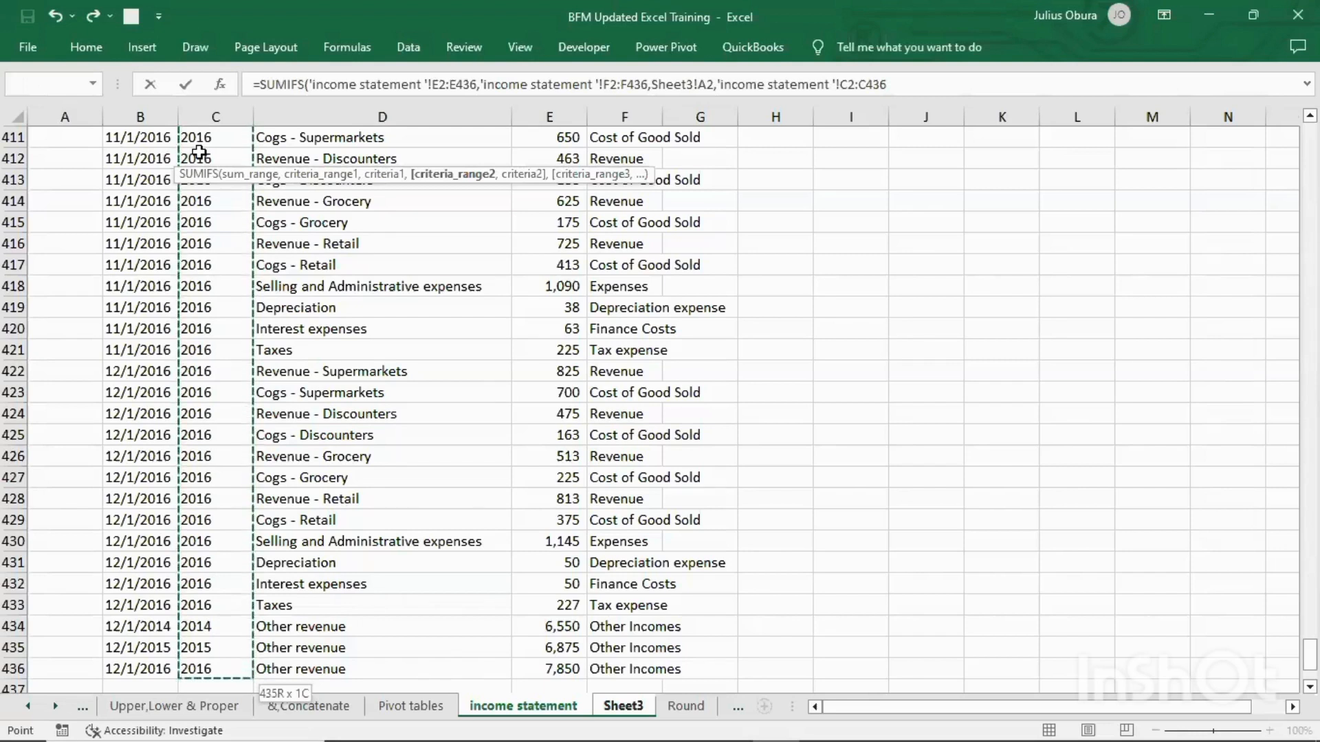
pyautogui.write(',')
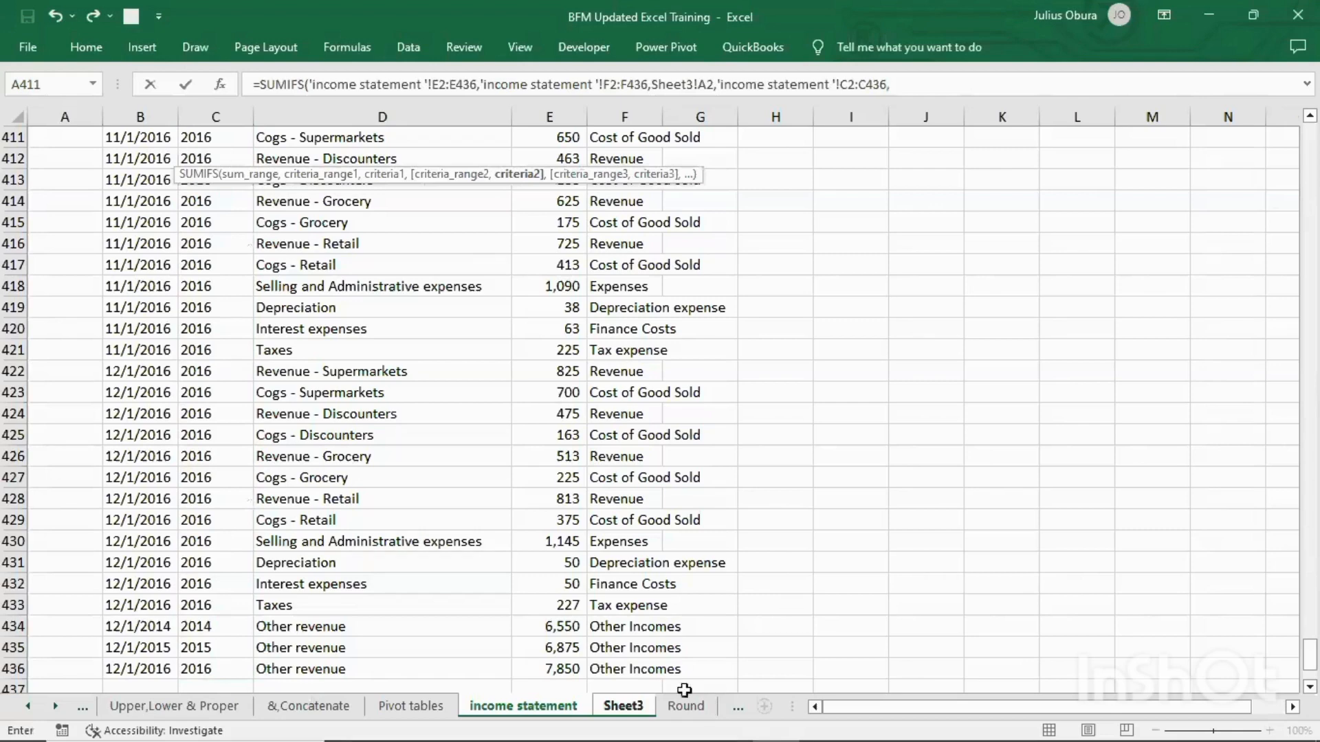
pyautogui.click(619, 704)
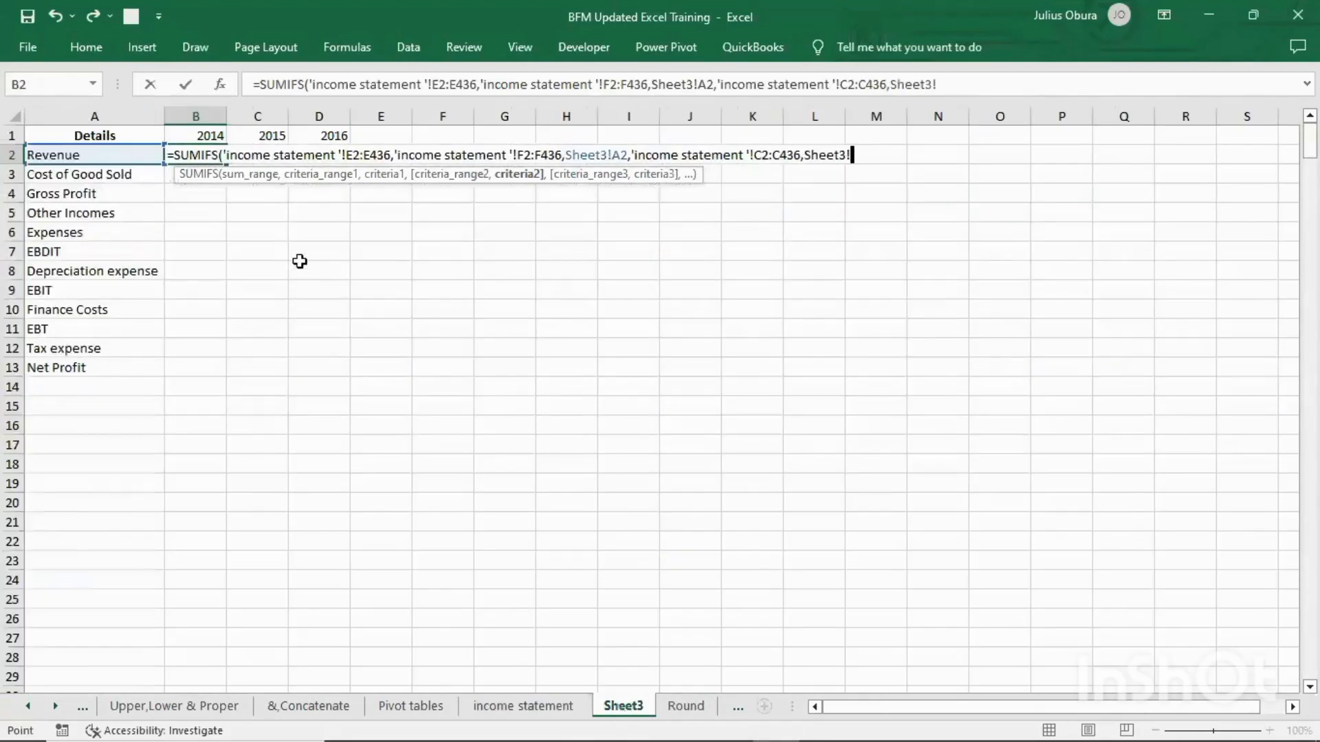
pyautogui.click(189, 136)
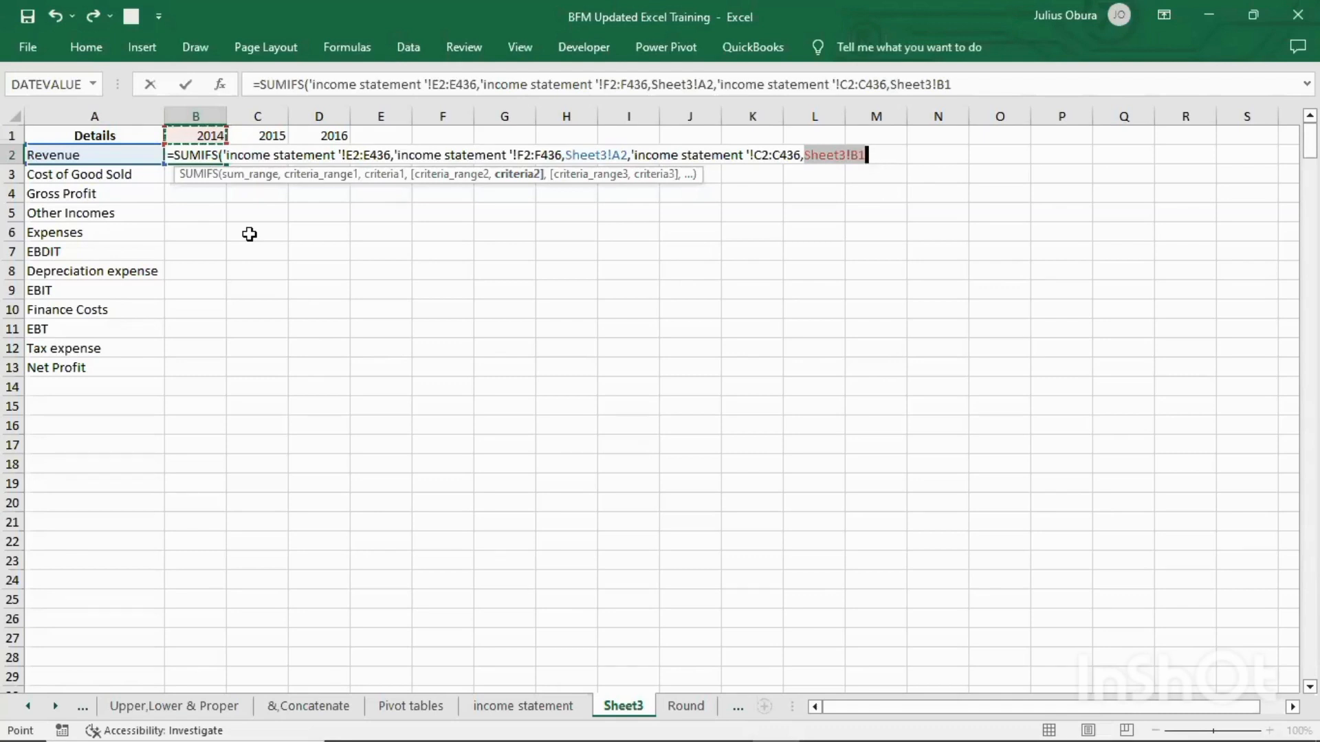
pyautogui.press('Return')
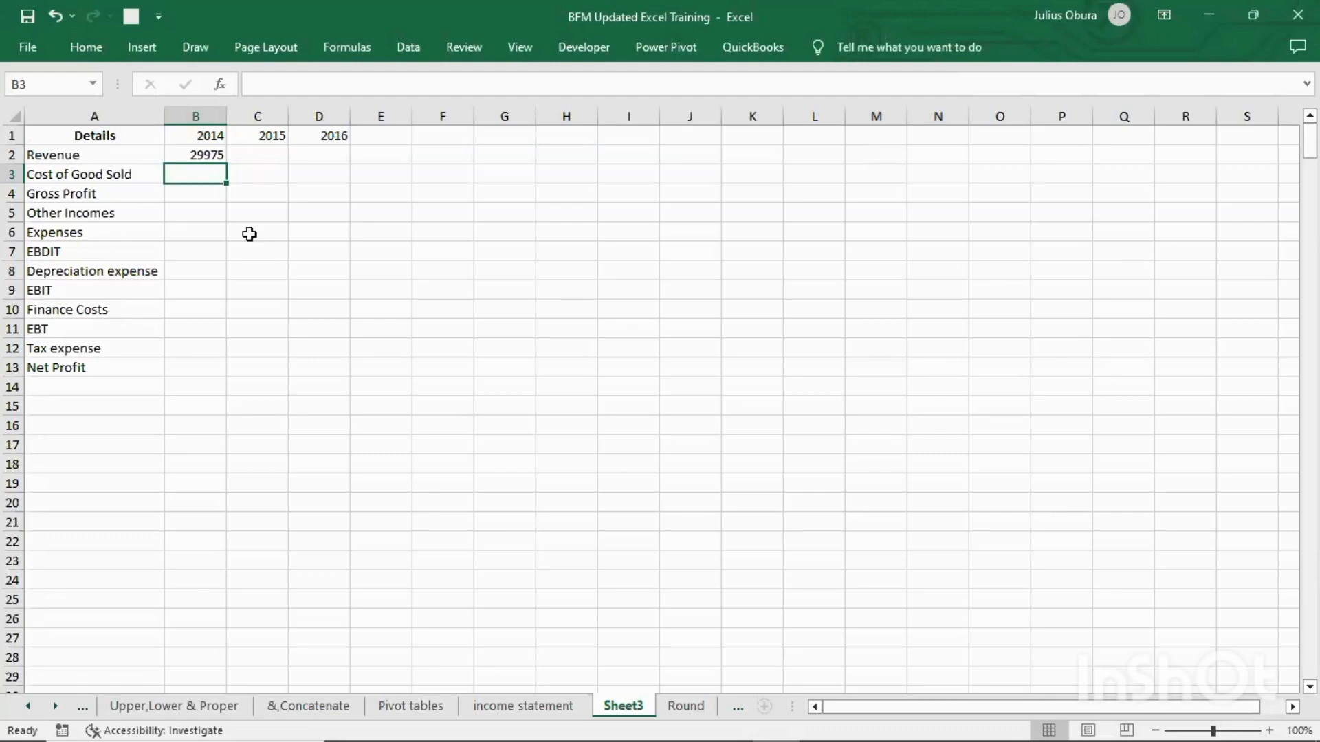
# Delete the SUMIFS formula from the 2014 Revenue cell B2
pyautogui.click(197, 154)
pyautogui.press('Delete')
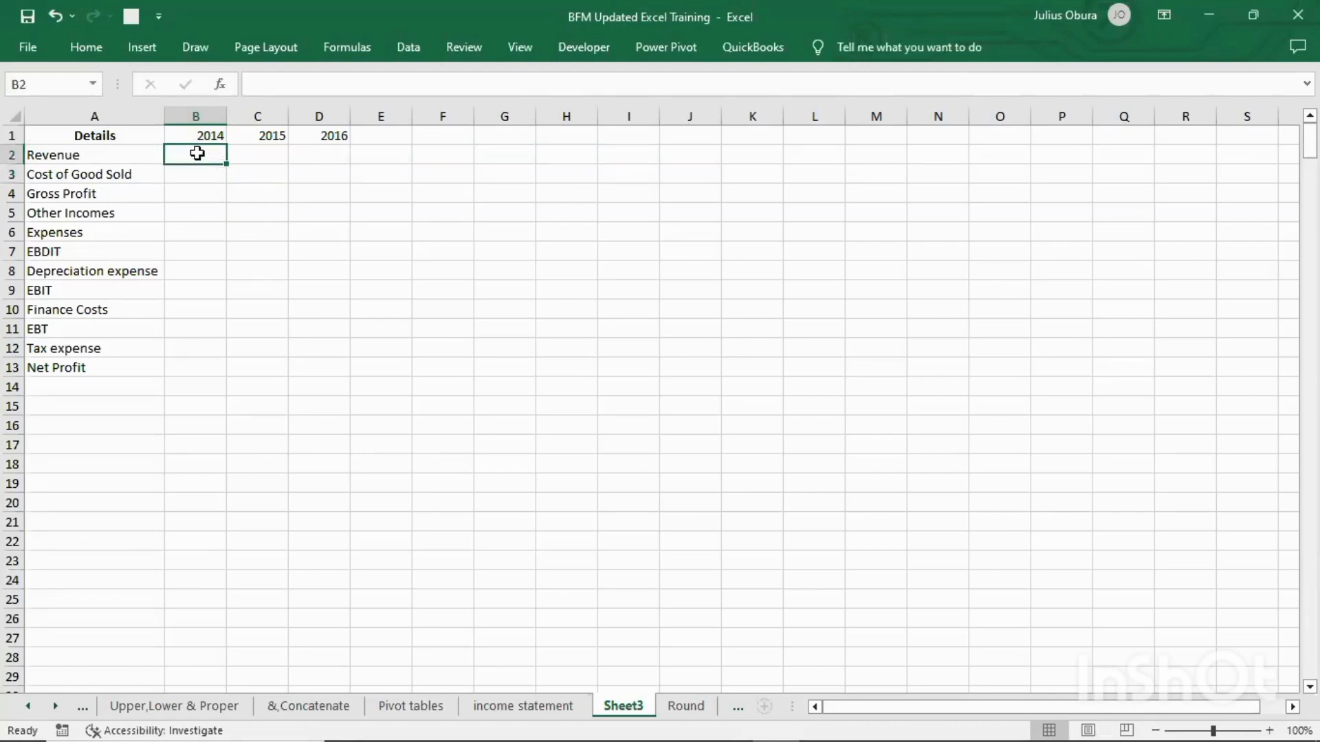
pyautogui.click(207, 174)
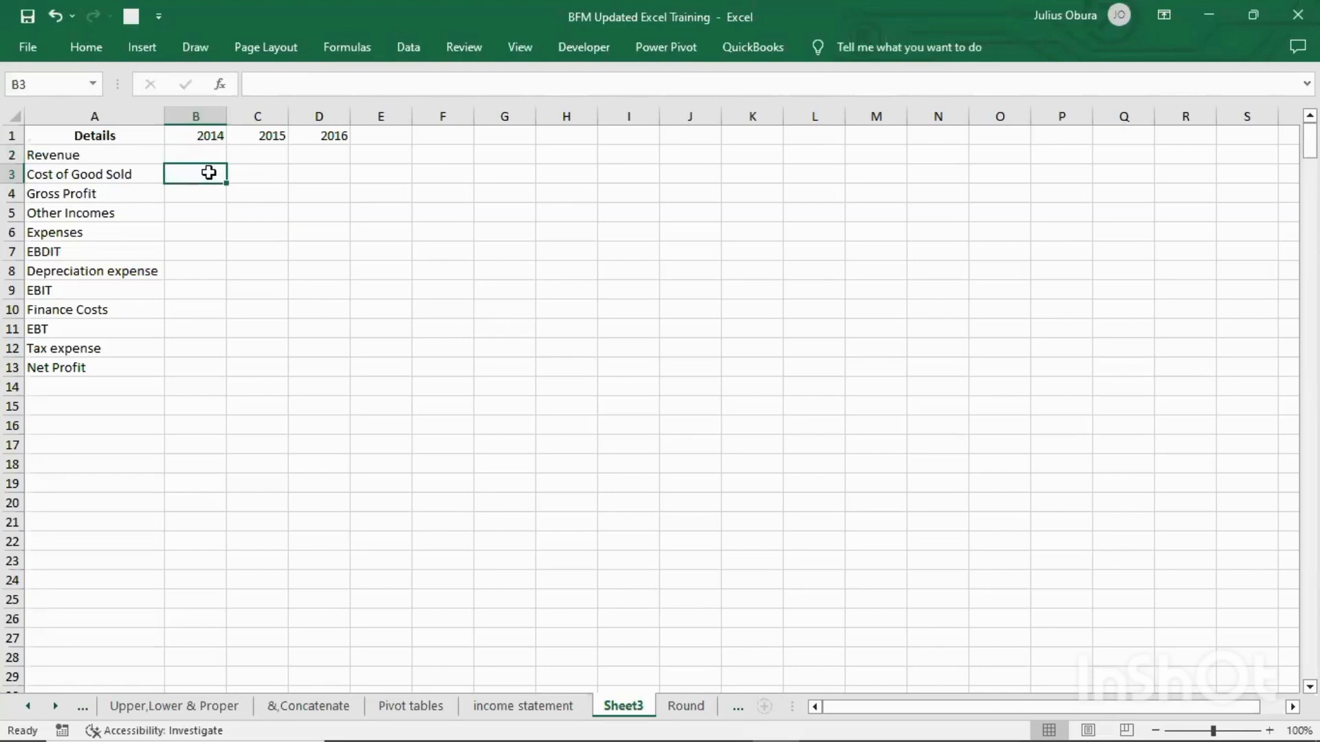
# Start a SUMIFS formula in the 2014 Revenue cell B2 of Sheet3
pyautogui.click(196, 154)
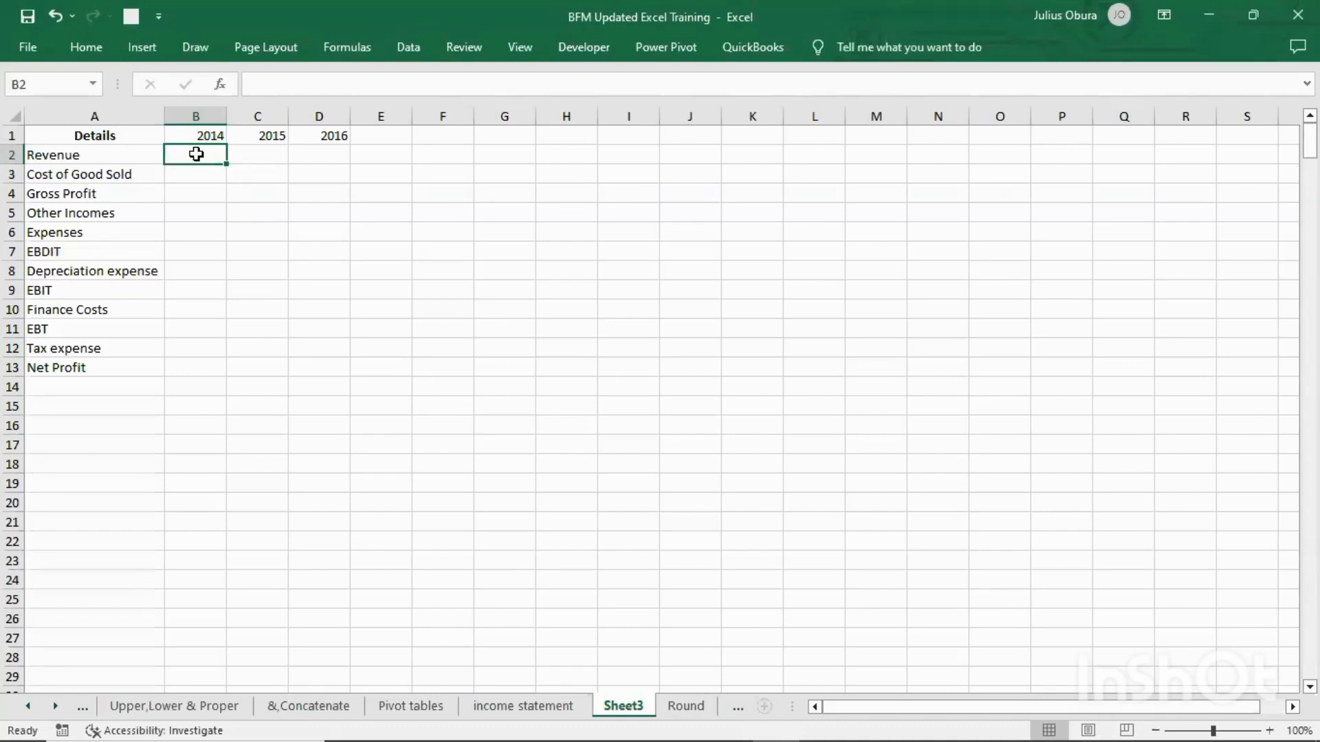
pyautogui.doubleClick(196, 154)
pyautogui.write('=')
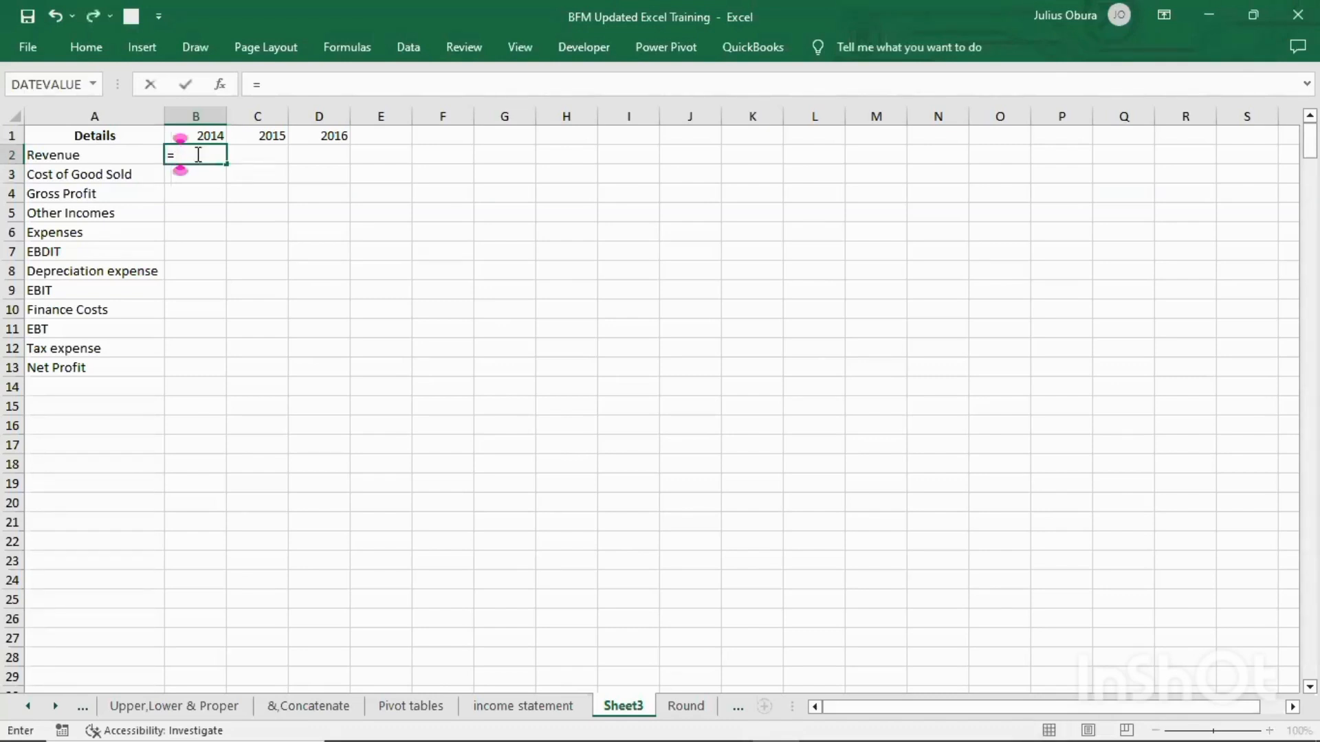
pyautogui.write('SUNIF')
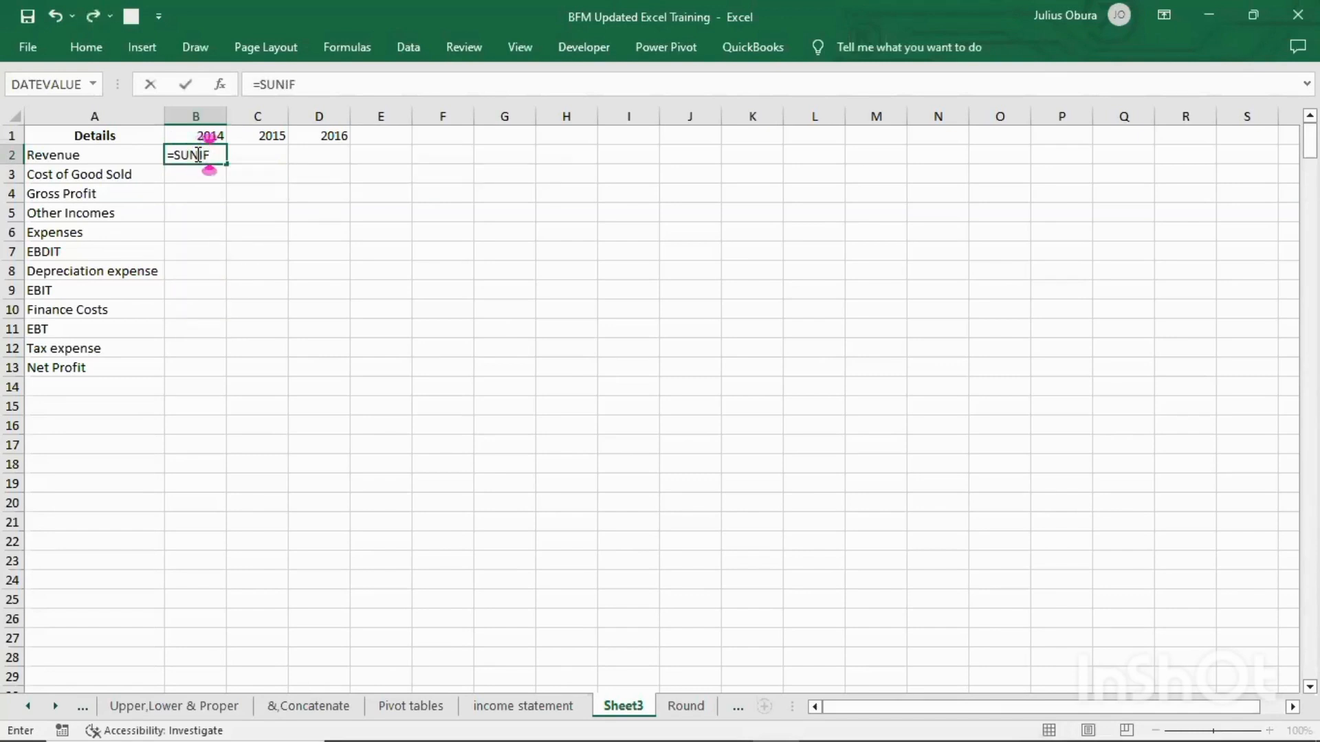
pyautogui.press('BackSpace')
pyautogui.press('BackSpace')
pyautogui.press('BackSpace')
pyautogui.write('M')
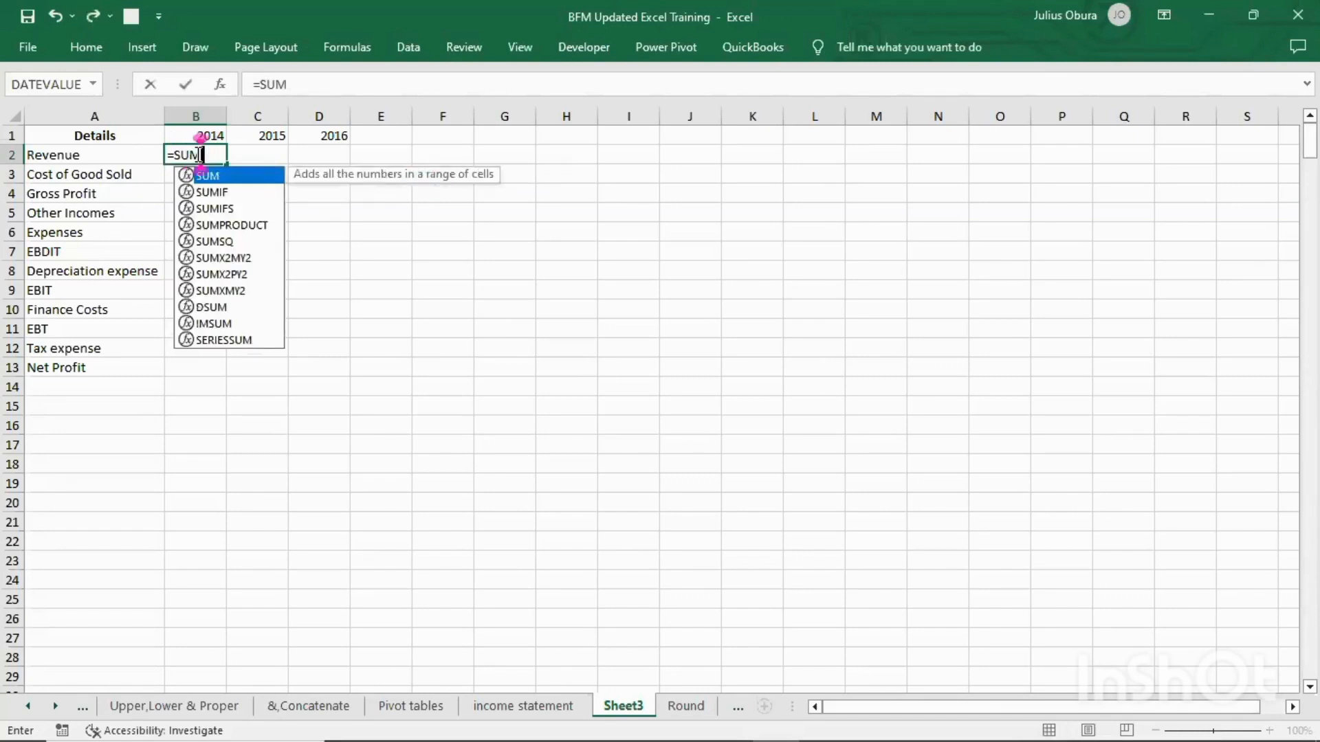
pyautogui.press('Down')
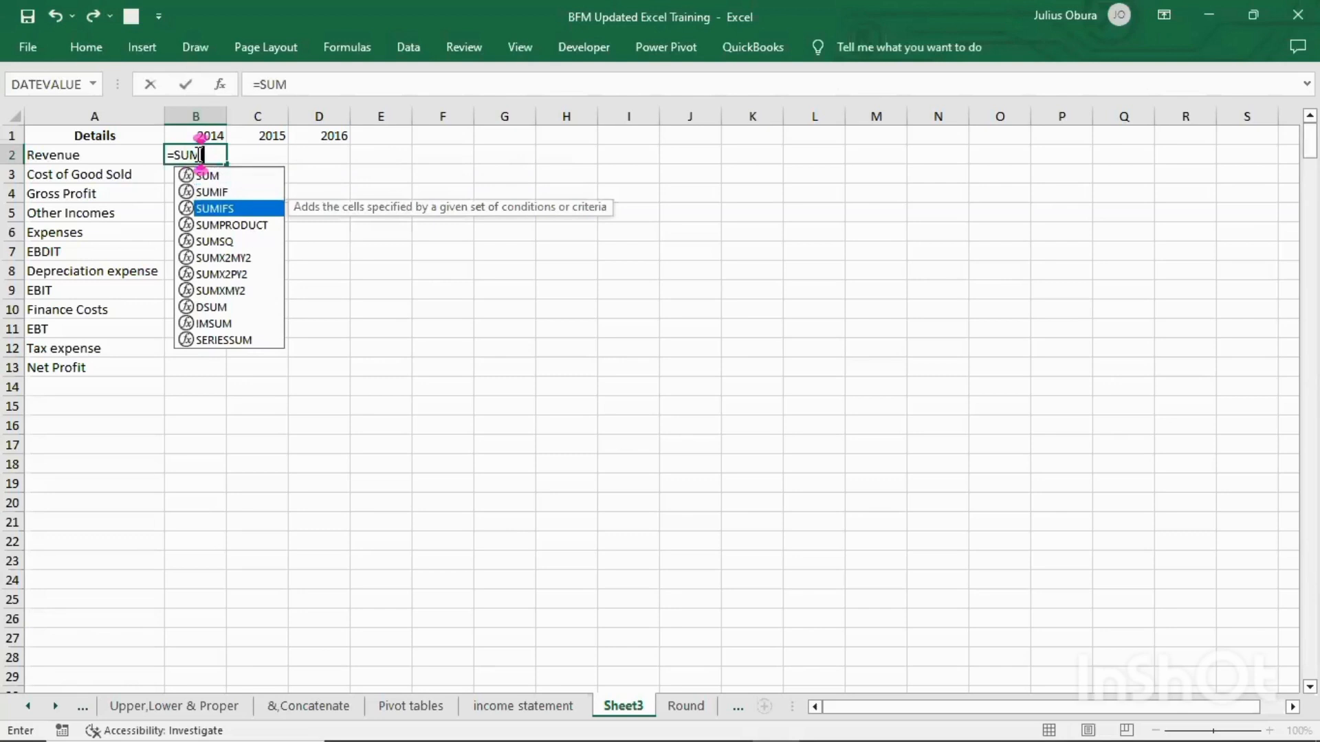
pyautogui.press('Tab')
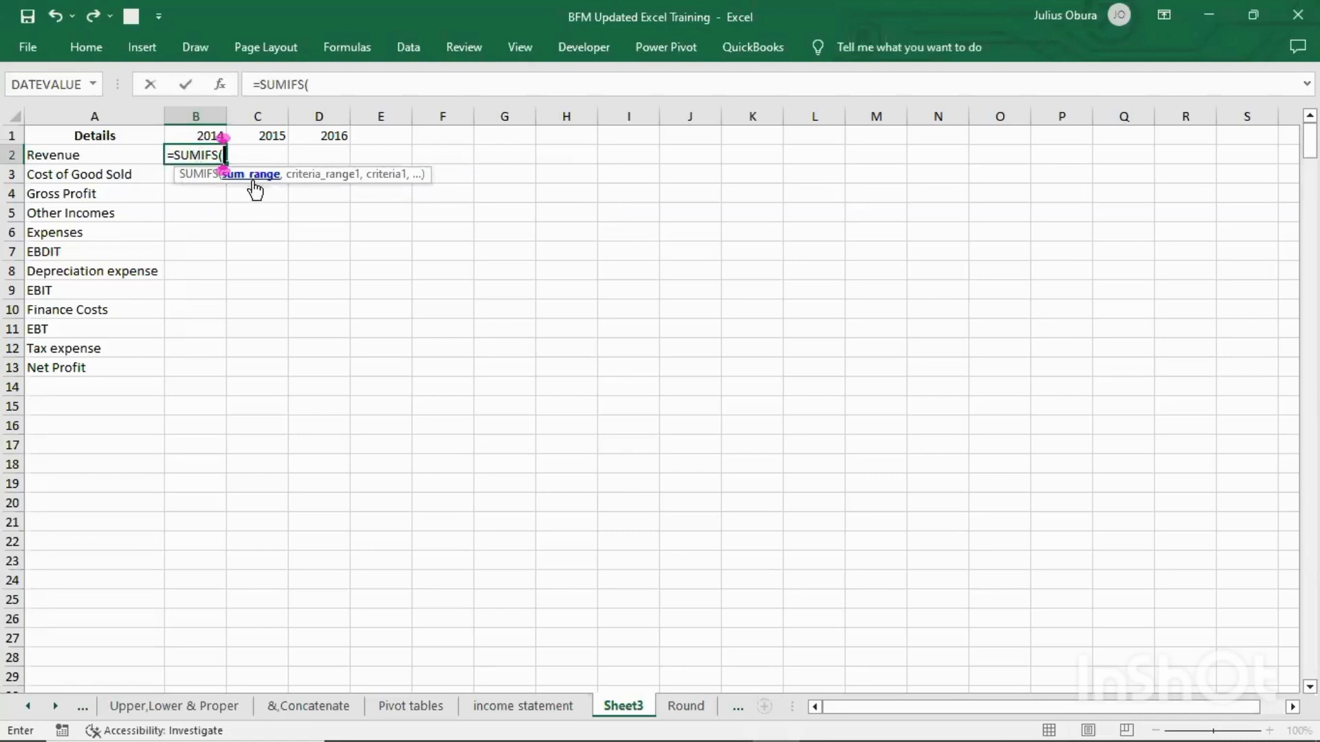
# Set the SUMIFS sum range to the Amount column E2:E436 on the income statement sheet
pyautogui.click(557, 707)
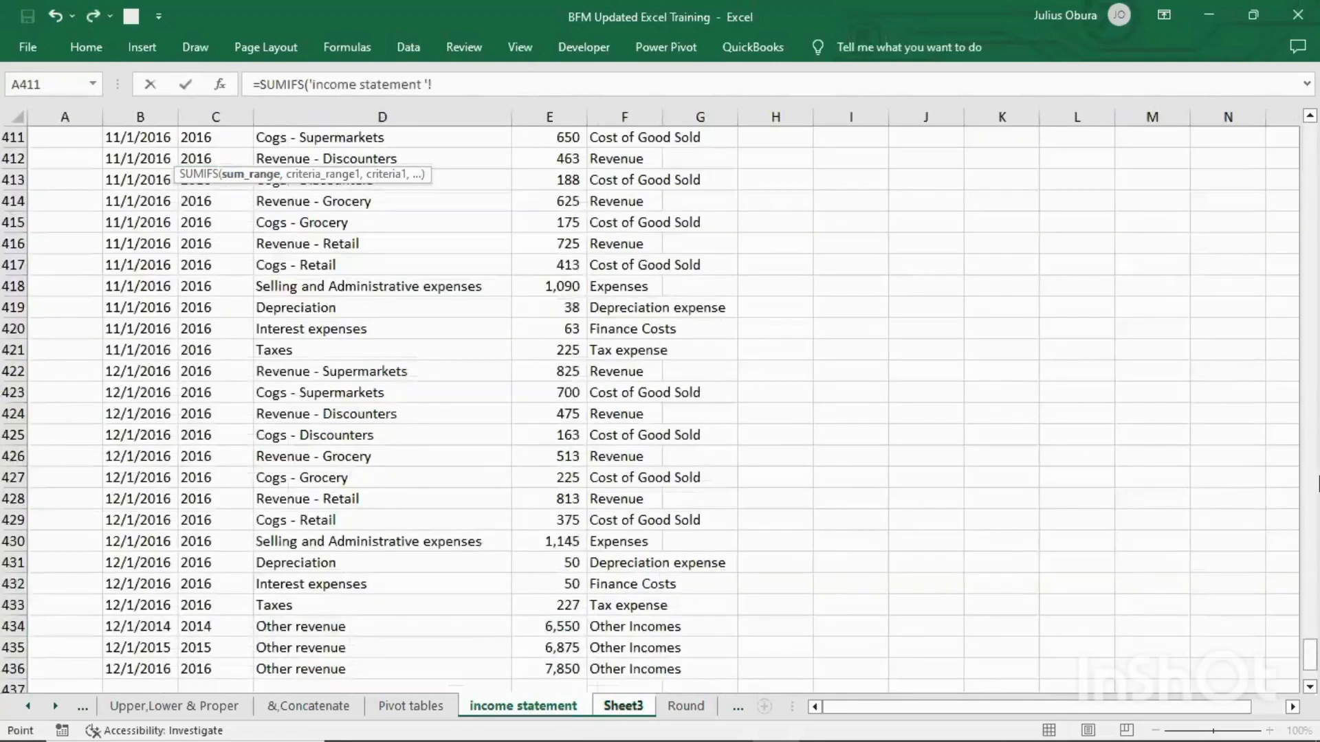
pyautogui.moveTo(1313, 650); pyautogui.dragTo(1311, 134)
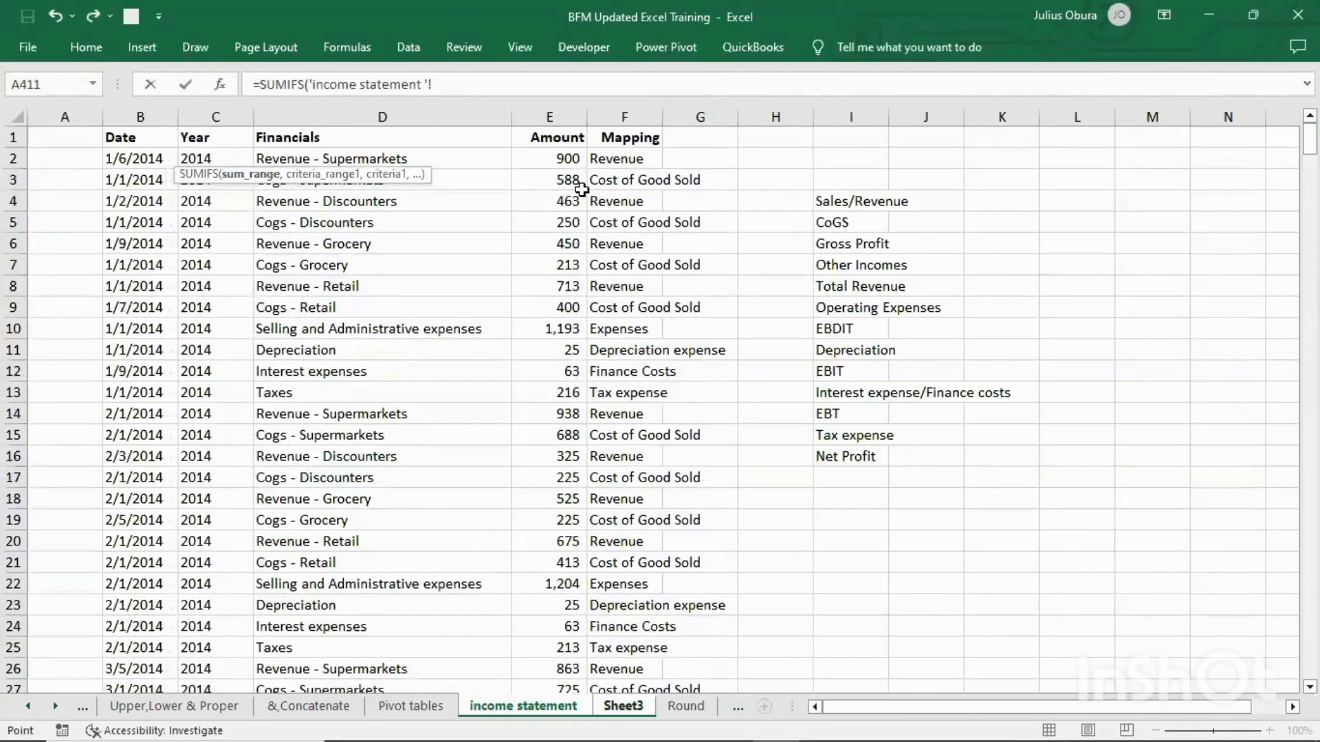
pyautogui.click(539, 160)
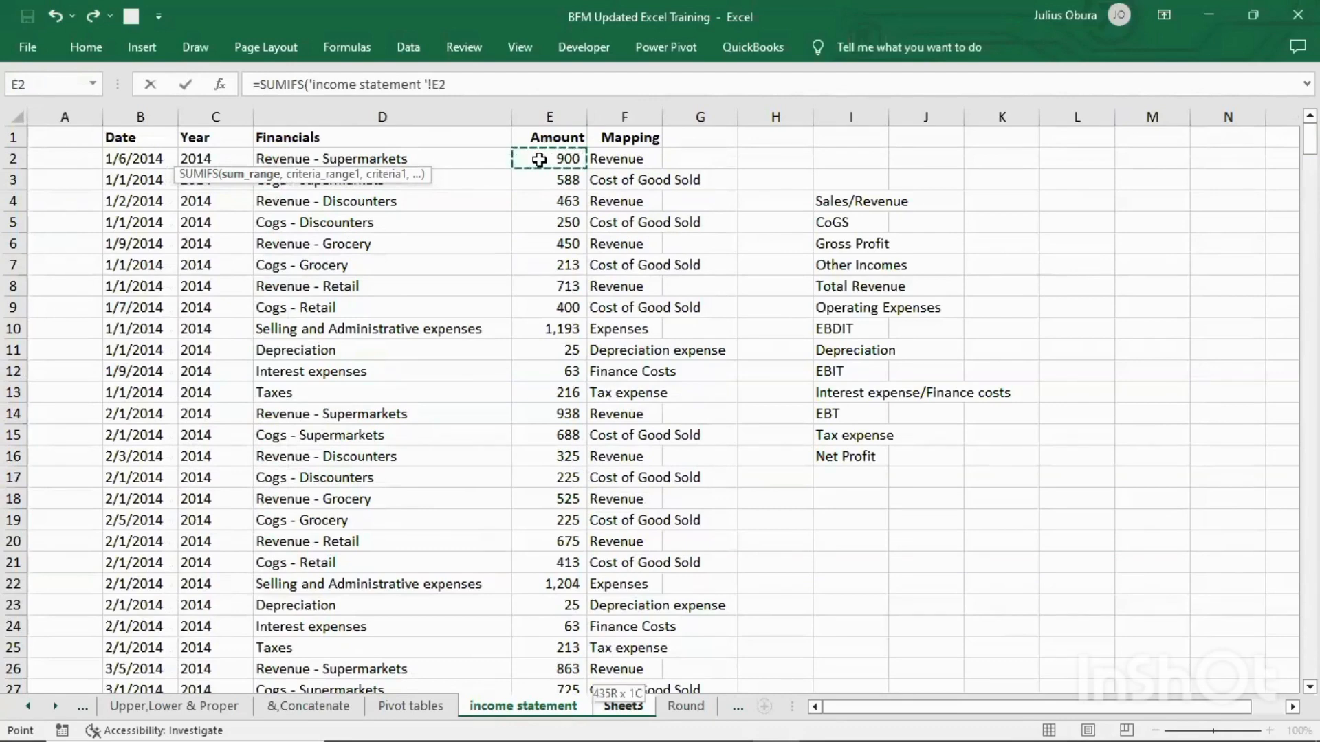
pyautogui.hotkey('ctrl', 'shift', 'Down')
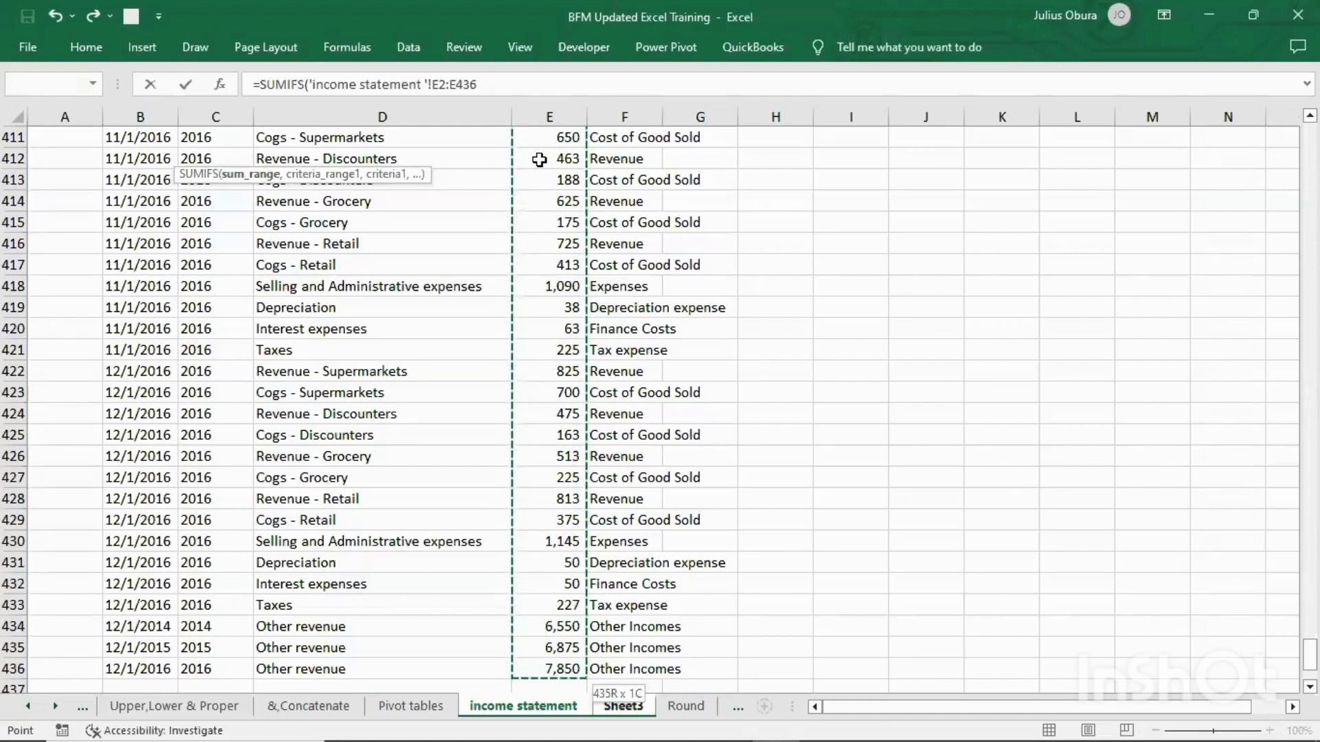
pyautogui.write(',')
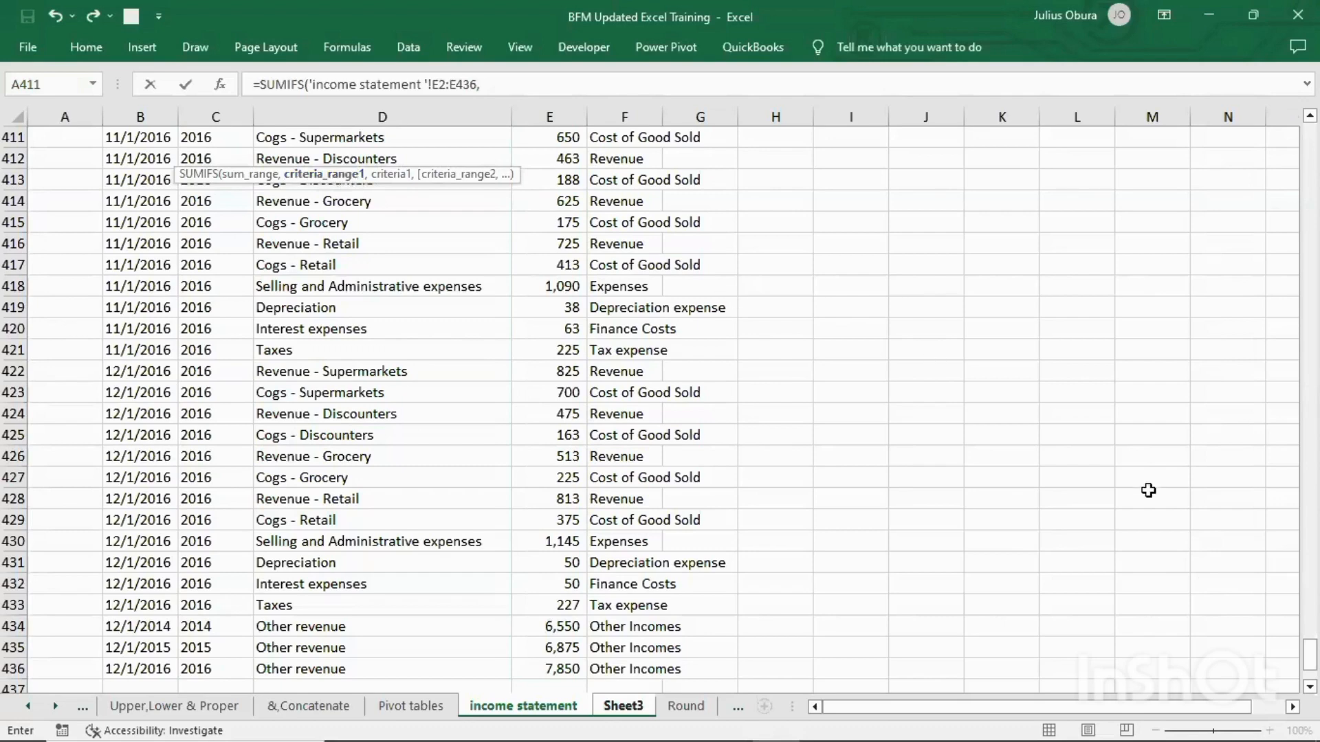
# Add the Mapping column F2:F436 as the first criteria range, with the Revenue label in Sheet3 cell A2 as its criterion
pyautogui.moveTo(1315, 646); pyautogui.dragTo(1313, 95)
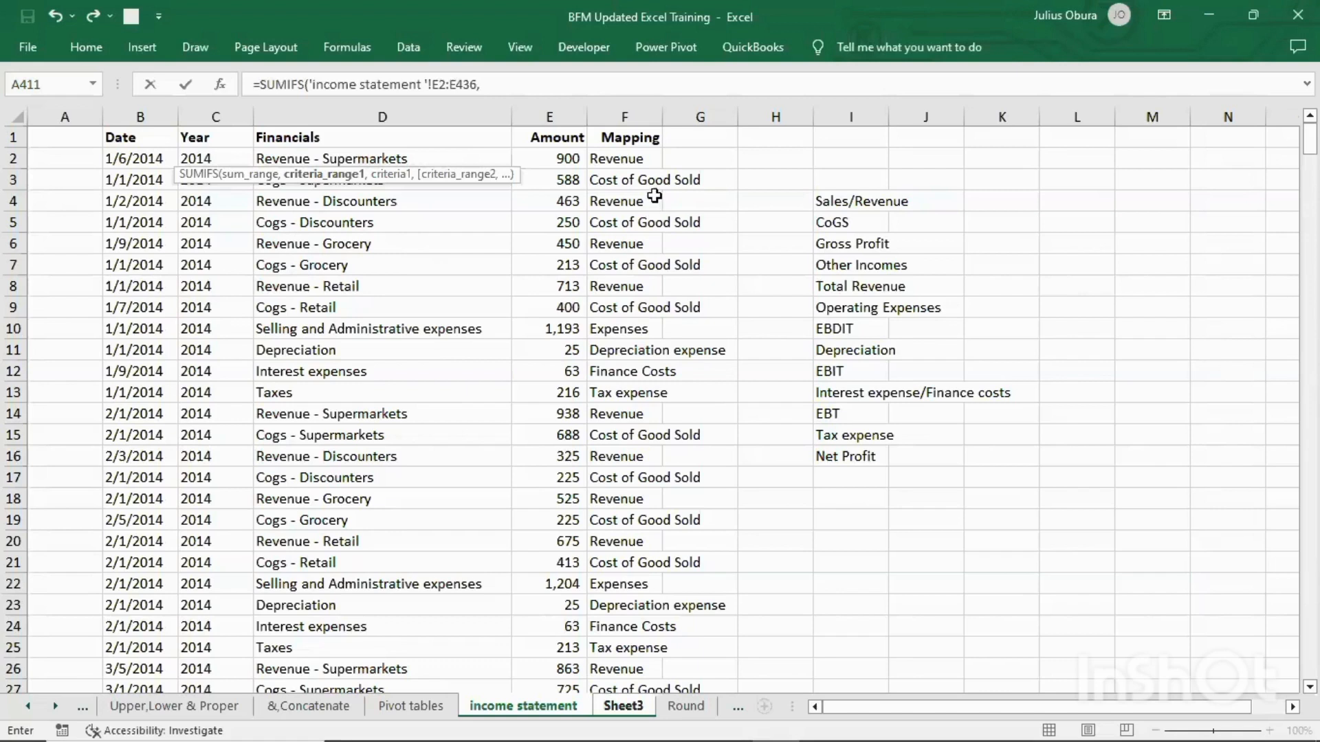
pyautogui.click(625, 162)
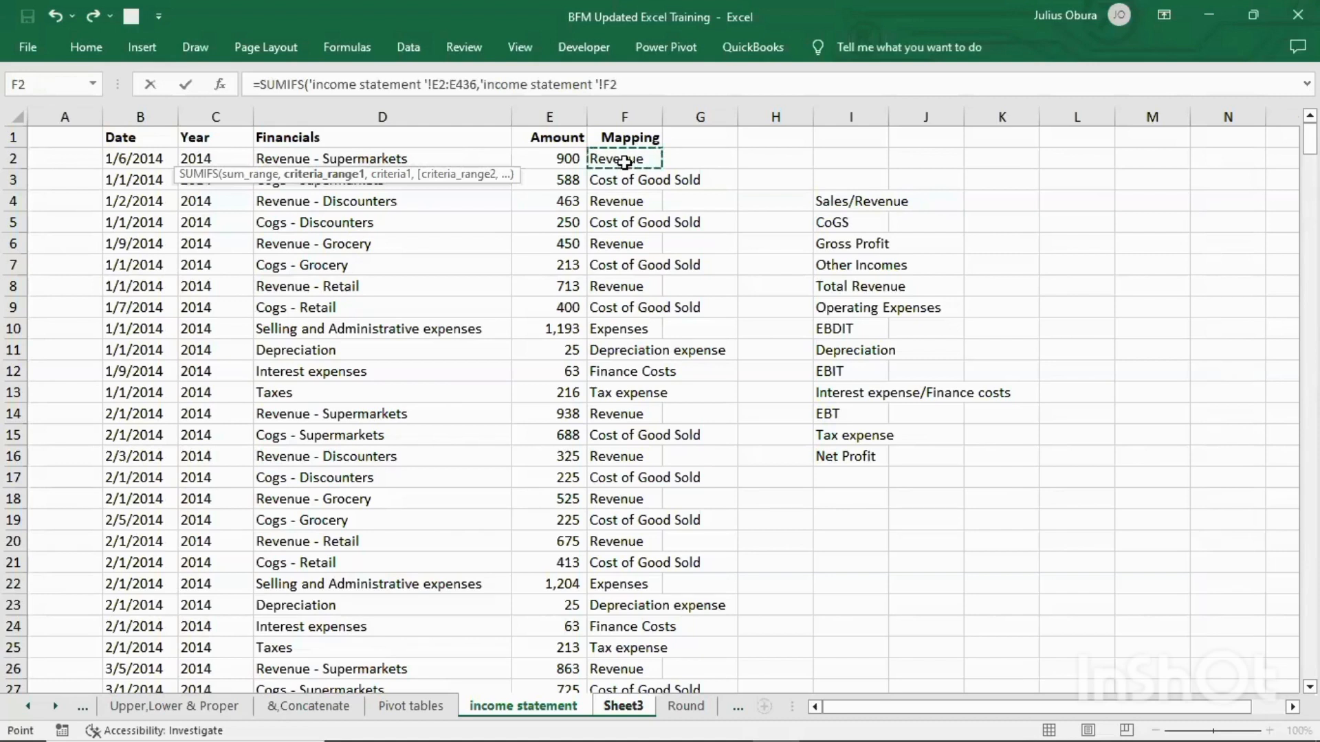
pyautogui.hotkey('ctrl', 'shift', 'Down')
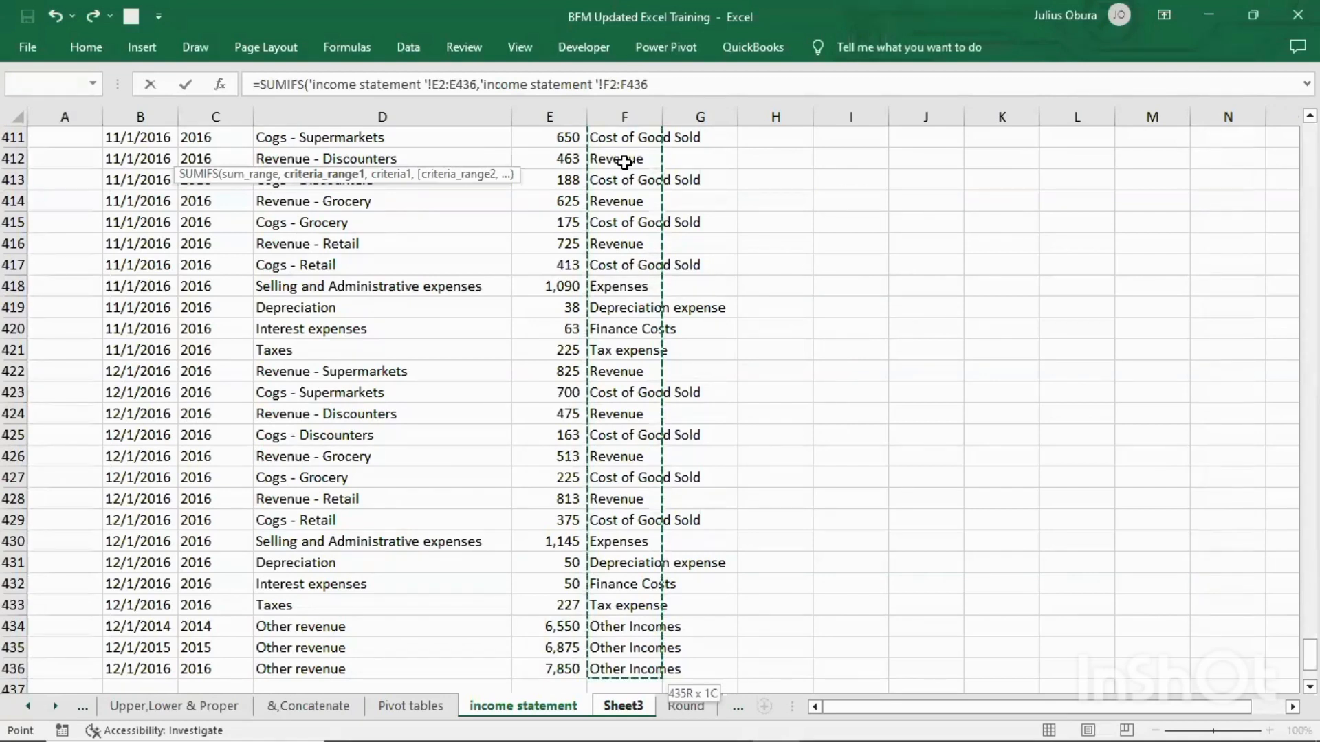
pyautogui.write(',')
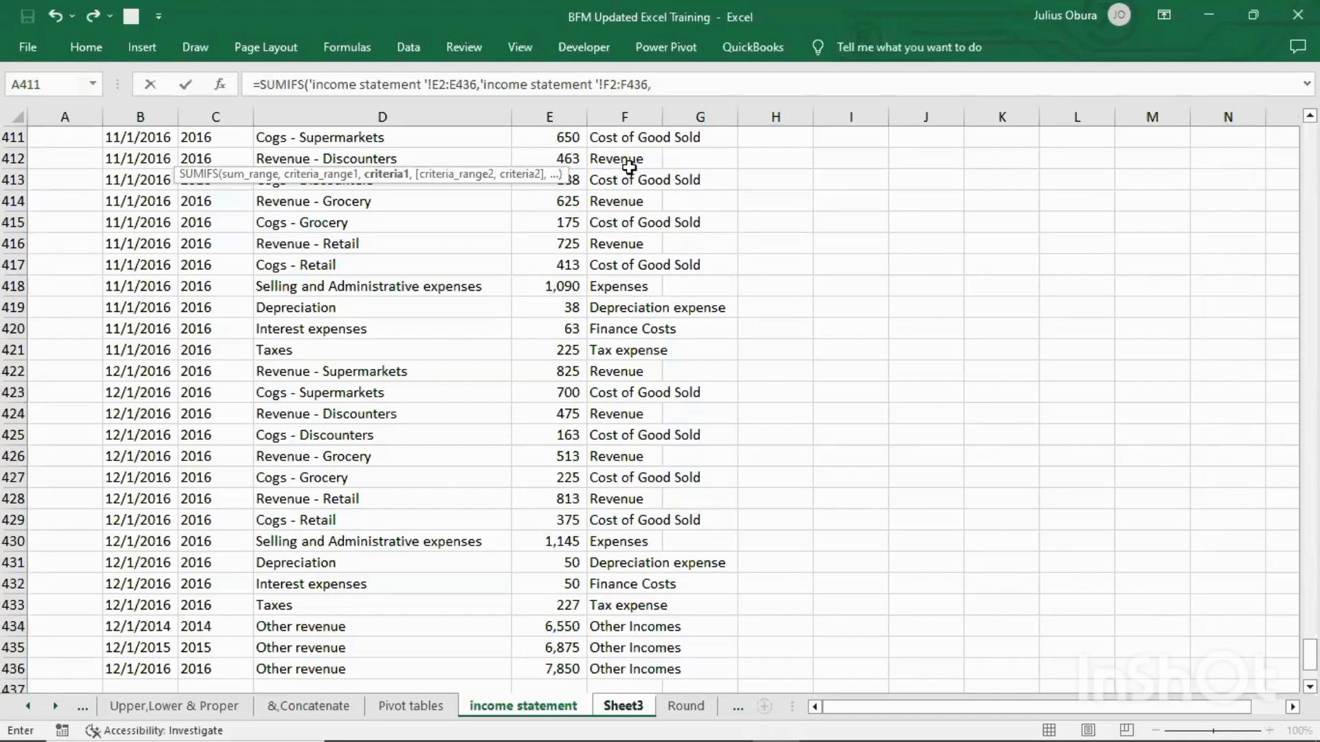
pyautogui.click(616, 706)
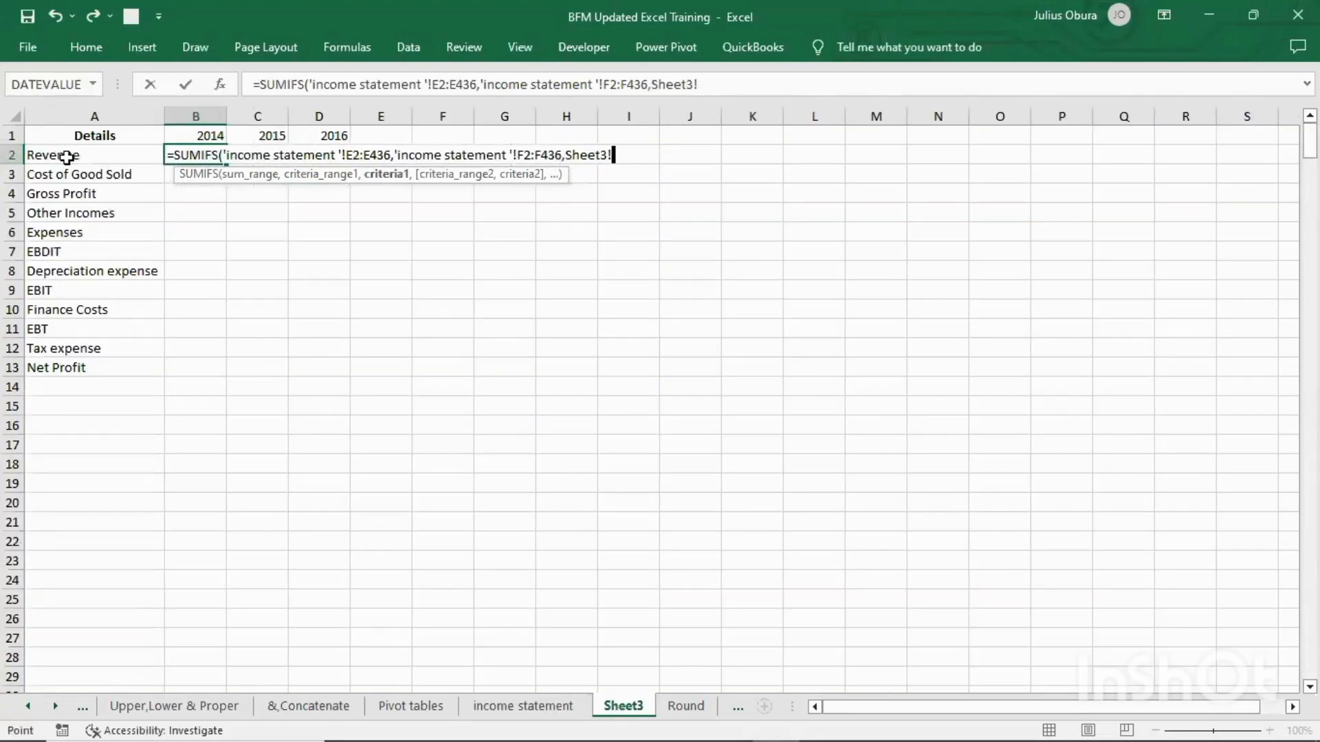
pyautogui.click(67, 157)
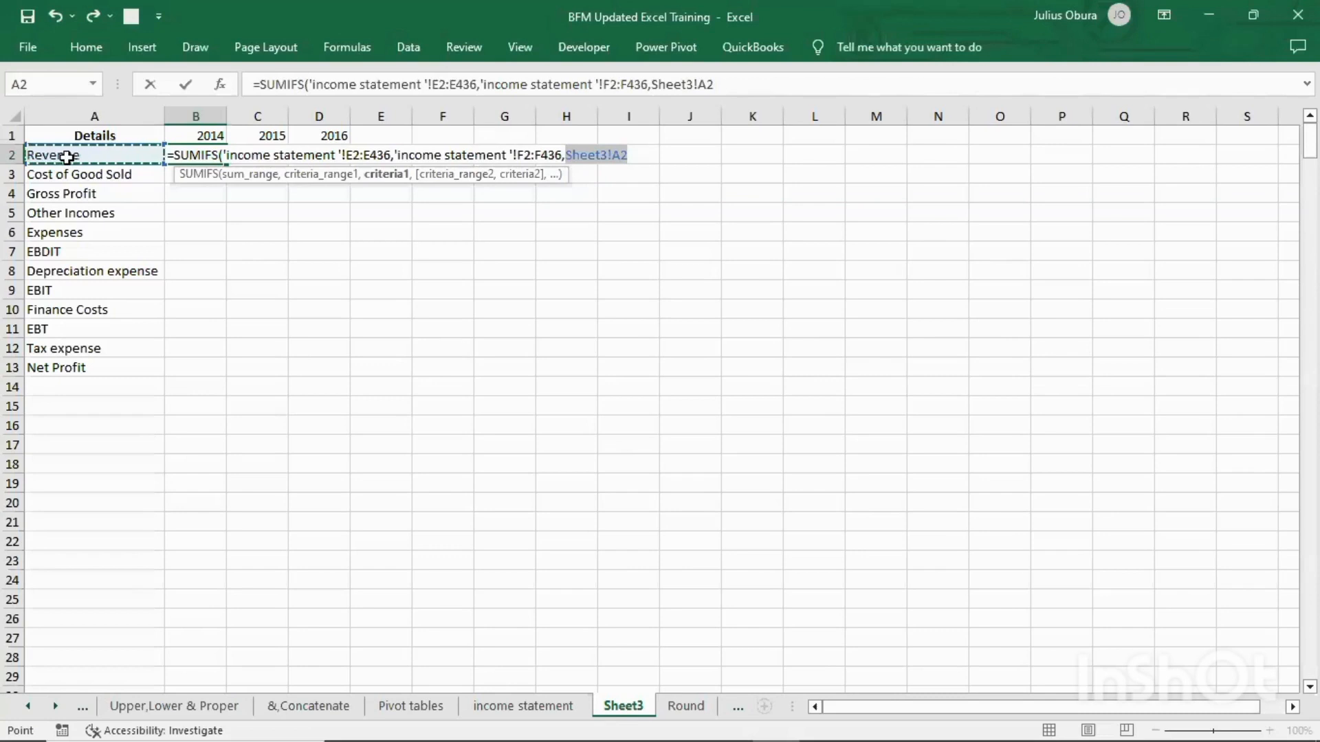
pyautogui.write(',')
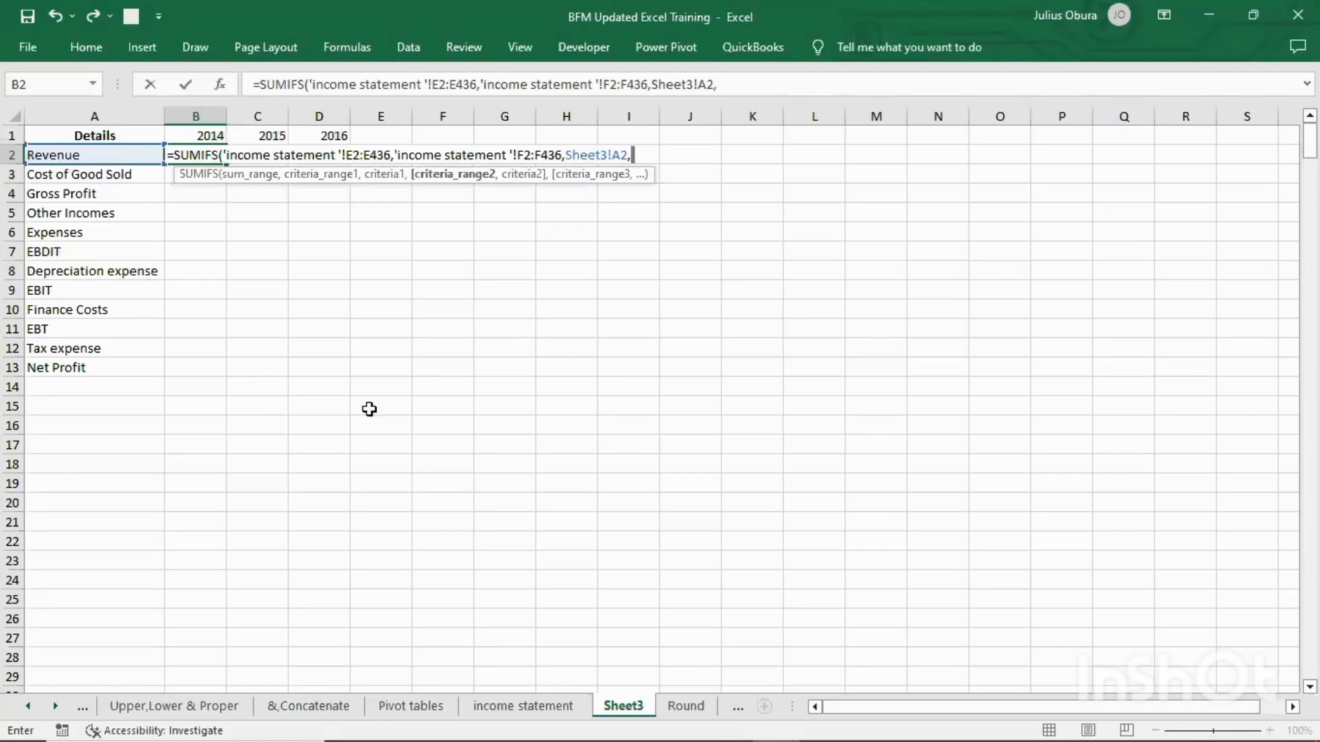
# Add the Year column C2:C436 as the second criteria range, with Sheet3 cell B1 as its criterion, and enter the formula
pyautogui.click(531, 707)
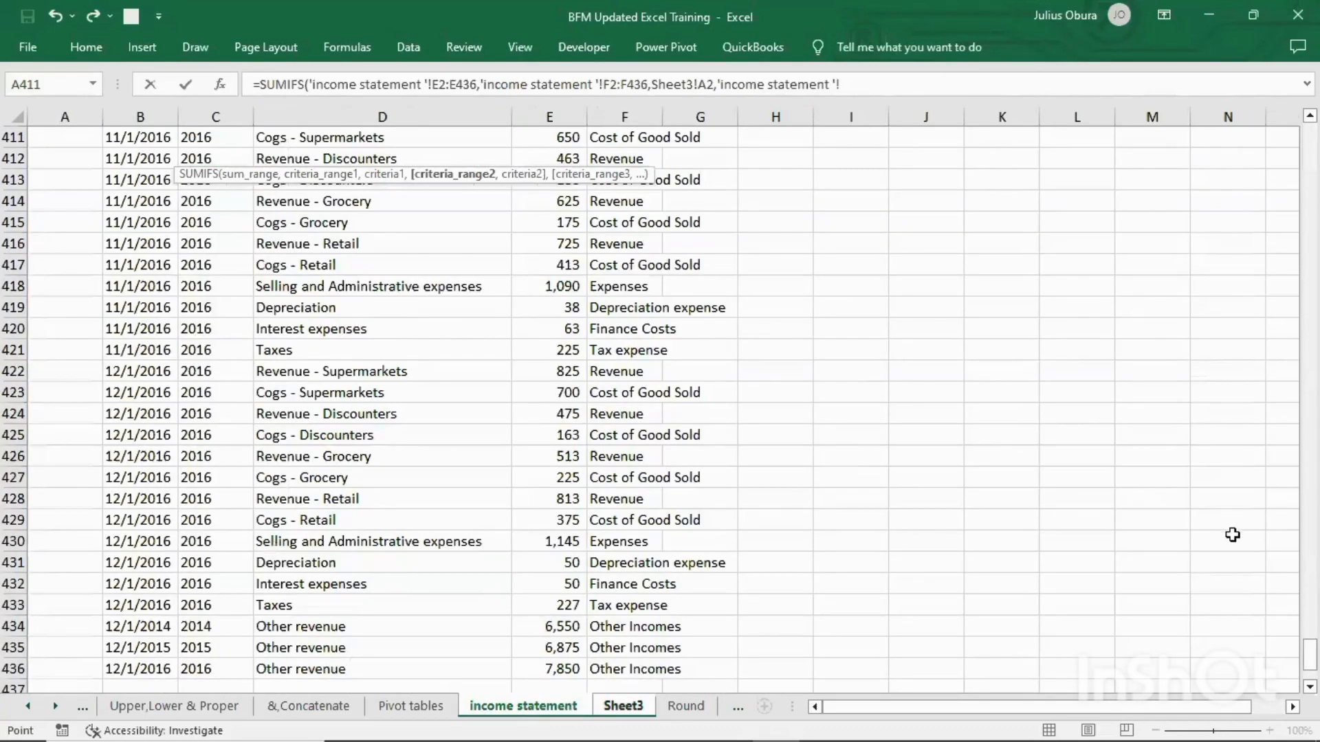
pyautogui.moveTo(1312, 670); pyautogui.dragTo(1312, 131)
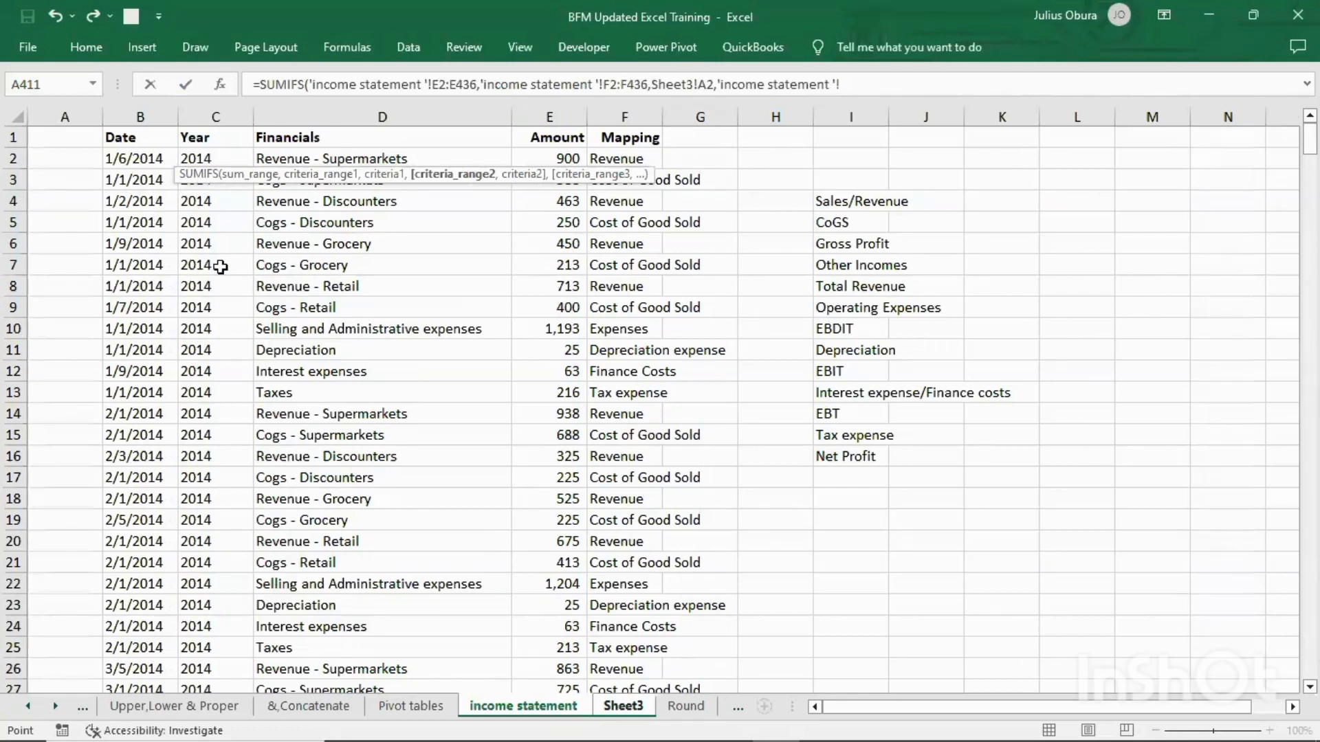
pyautogui.click(206, 157)
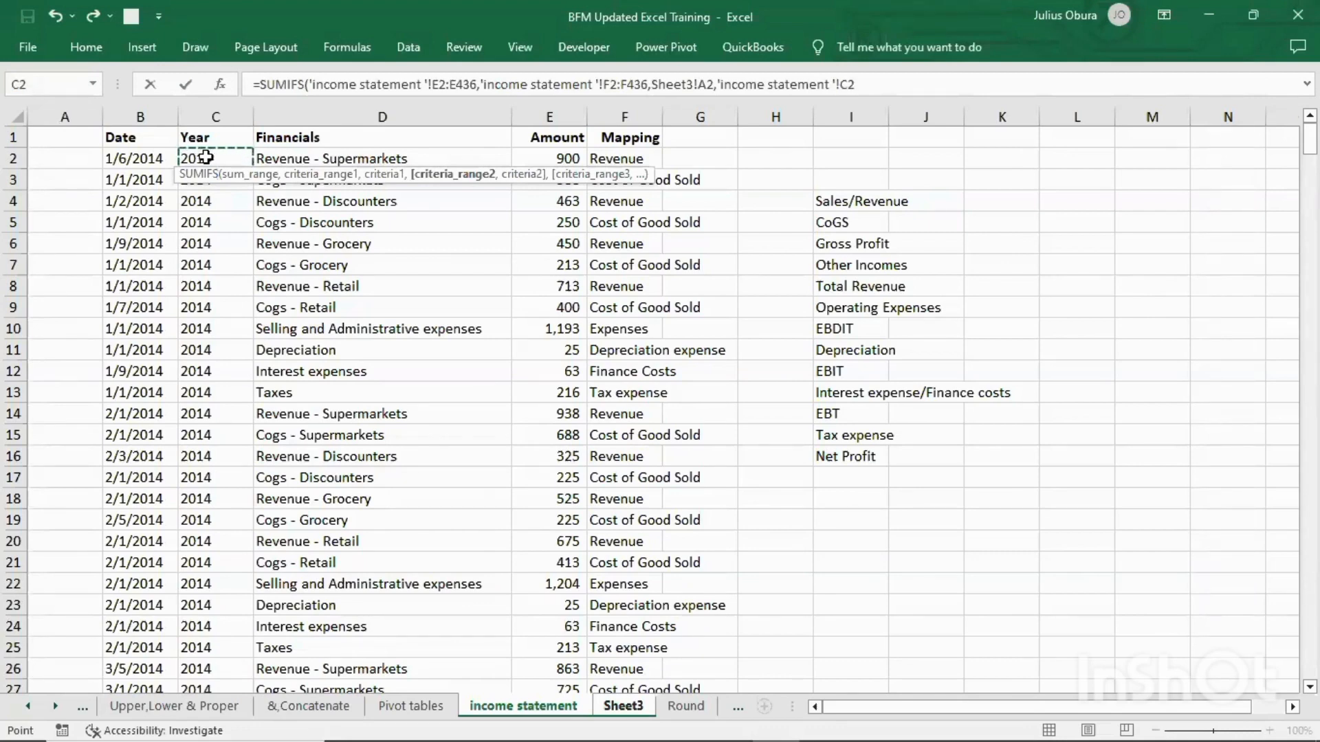
pyautogui.hotkey('ctrl', 'shift', 'Down')
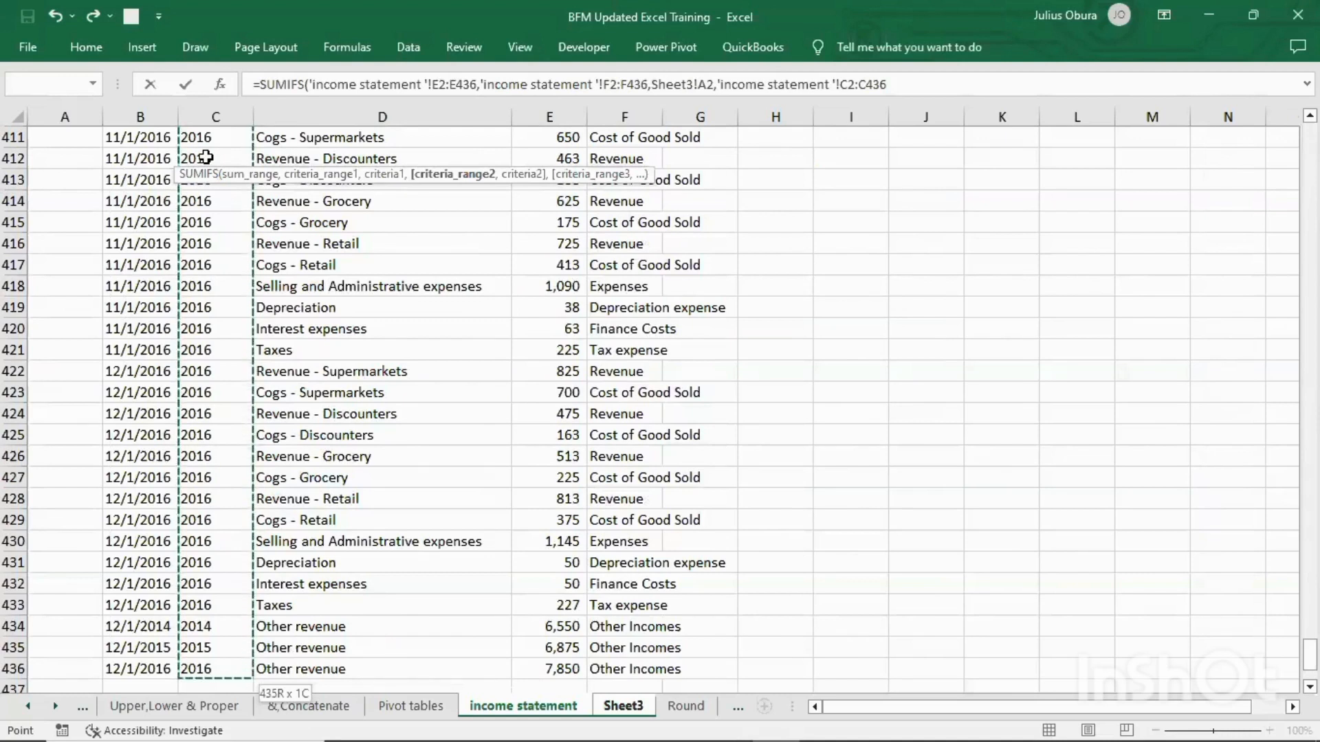
pyautogui.write(',')
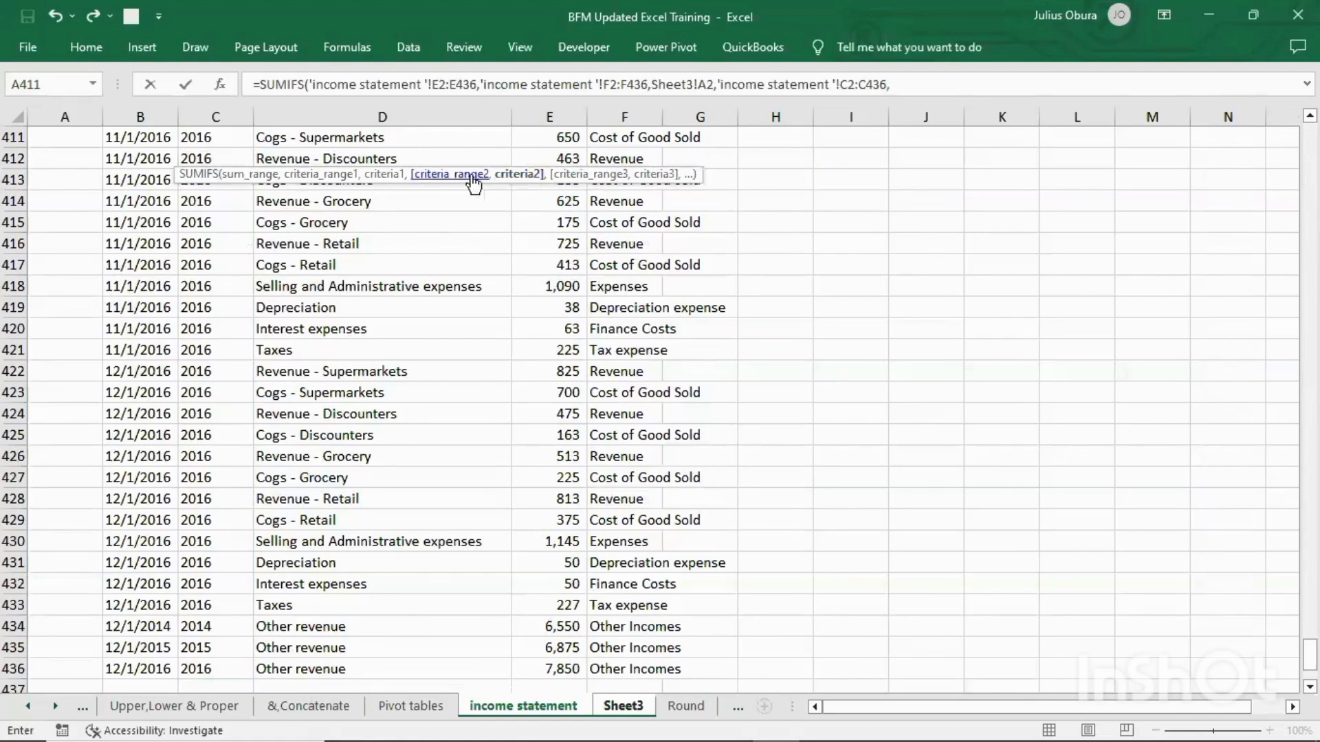
pyautogui.click(625, 704)
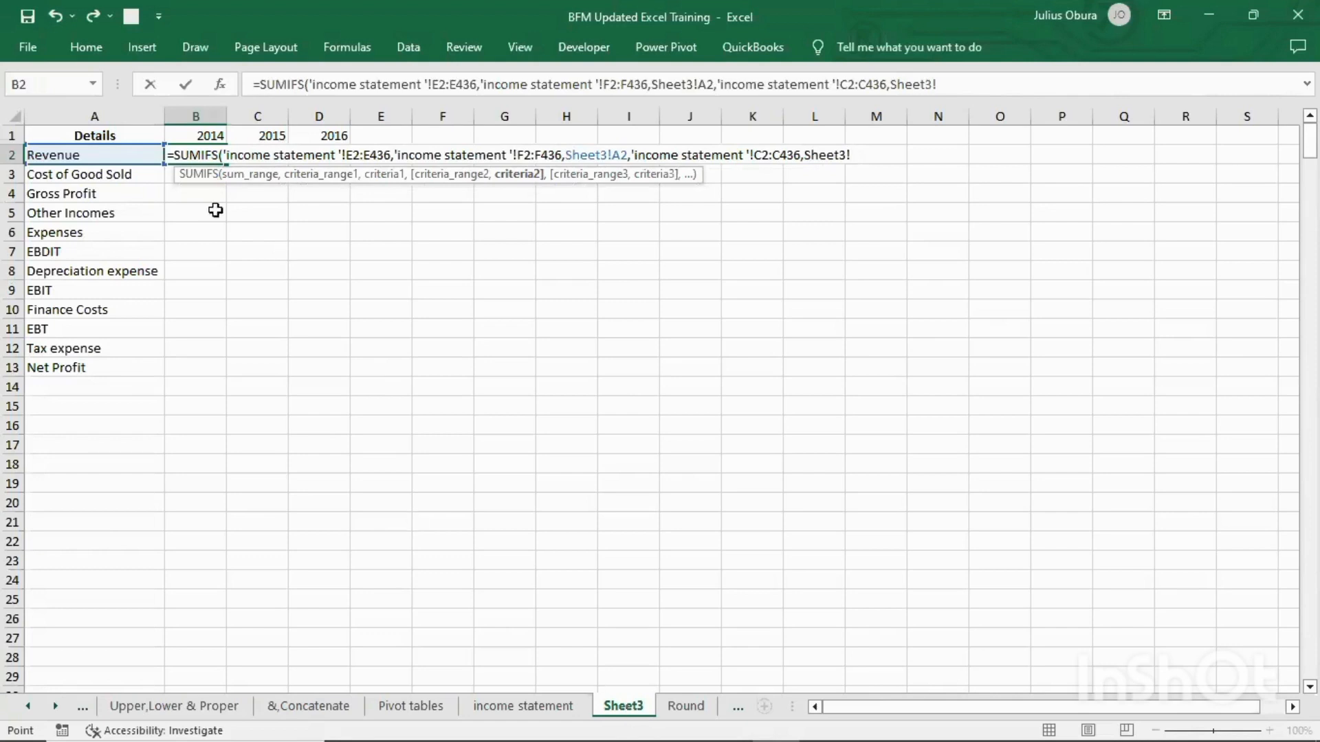
pyautogui.click(186, 135)
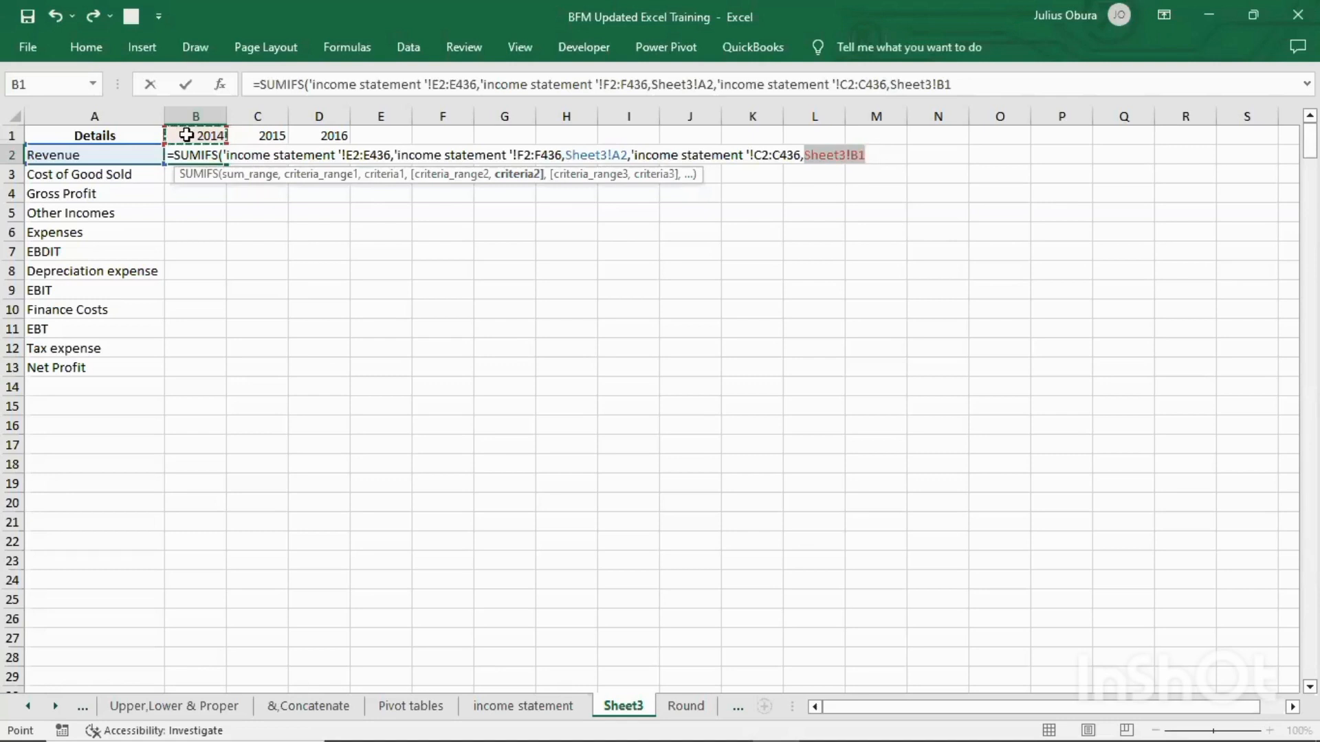
pyautogui.press('Return')
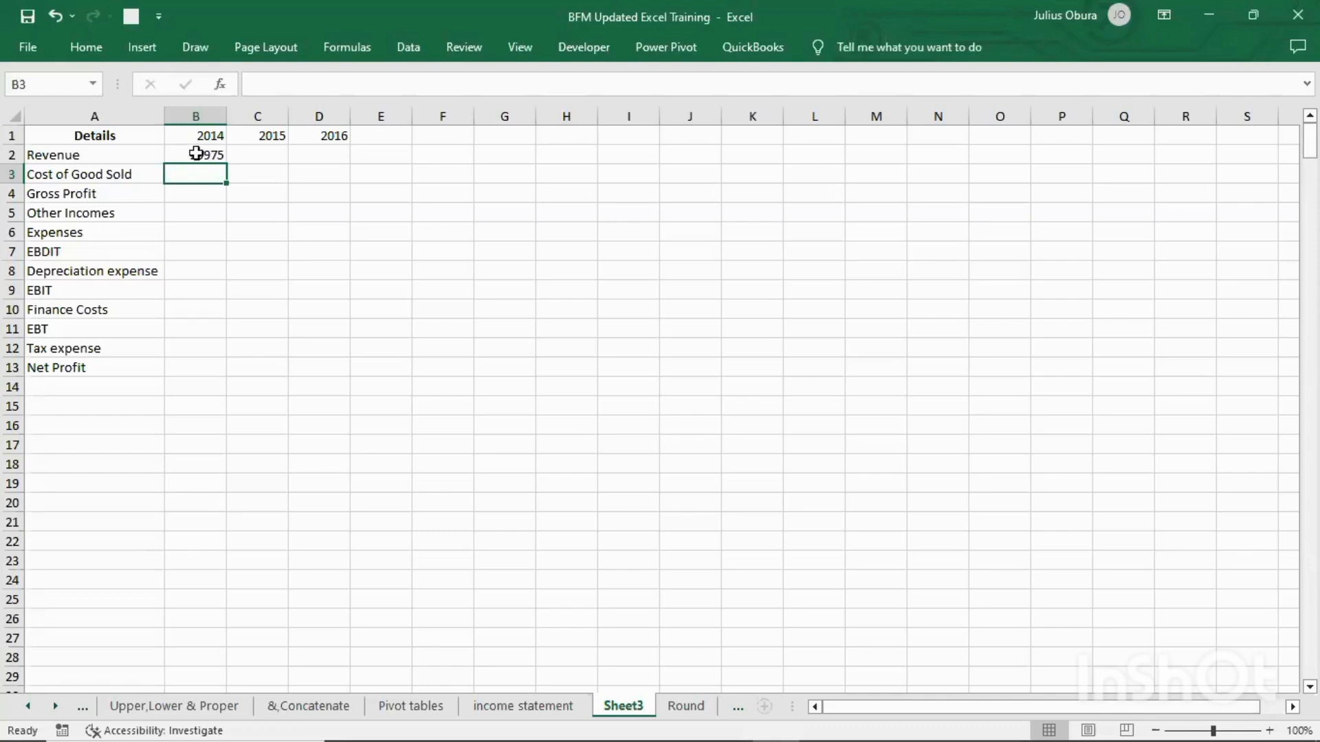
# Fill the SUMIFS formula from cell B2 across all categories and years through cell D13
pyautogui.click(196, 153)
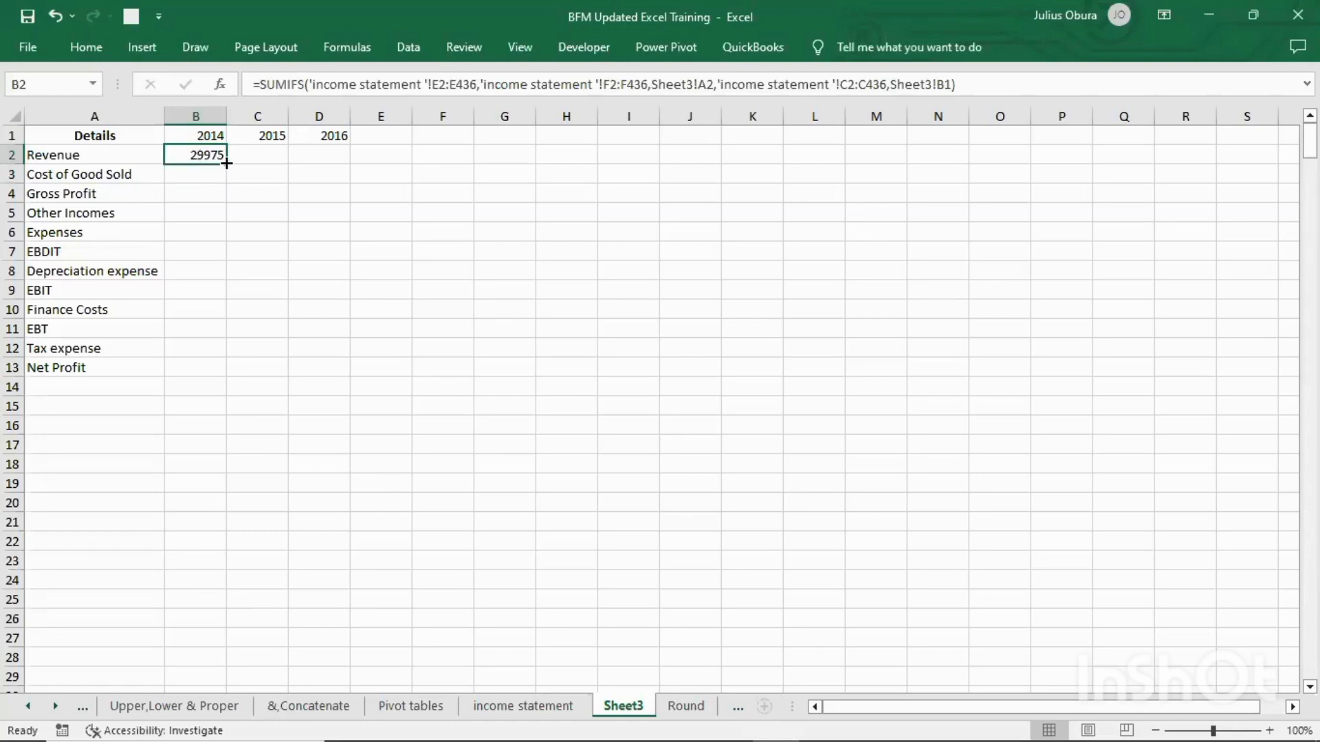
pyautogui.moveTo(227, 163); pyautogui.dragTo(336, 377)
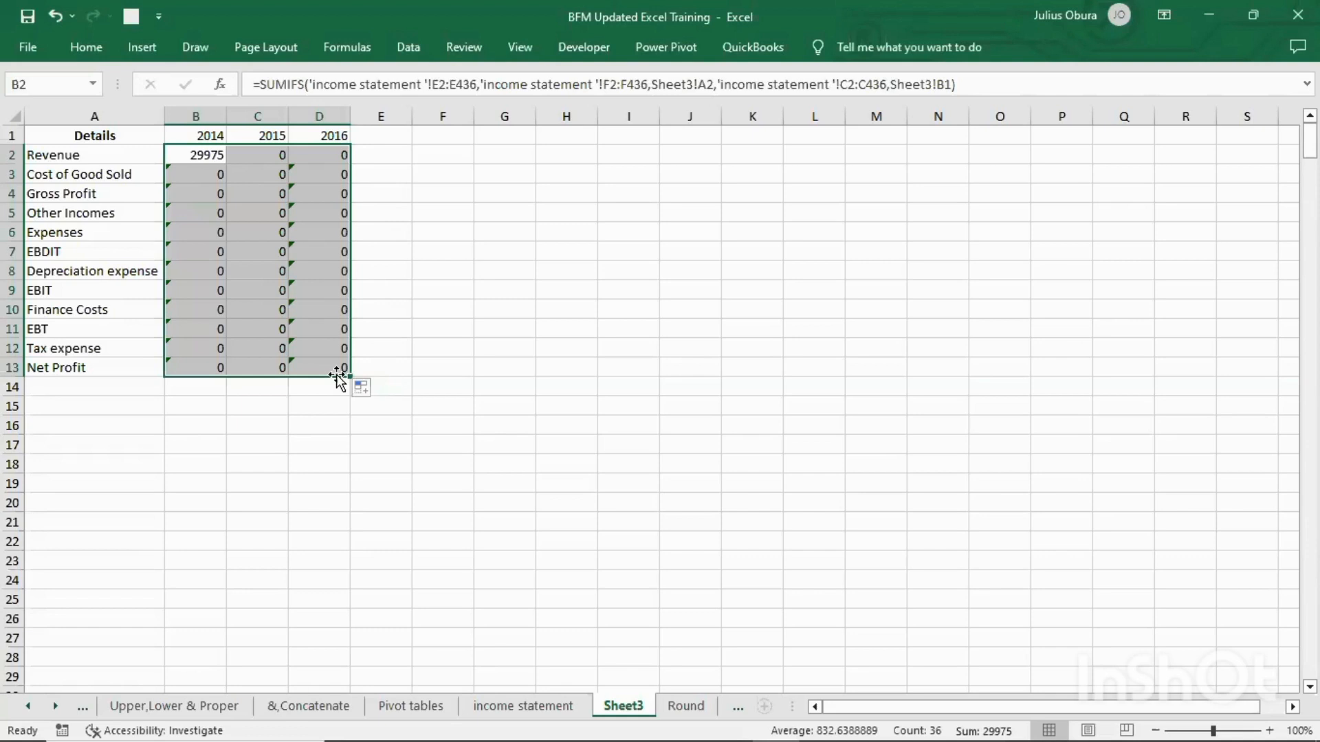
pyautogui.click(190, 155)
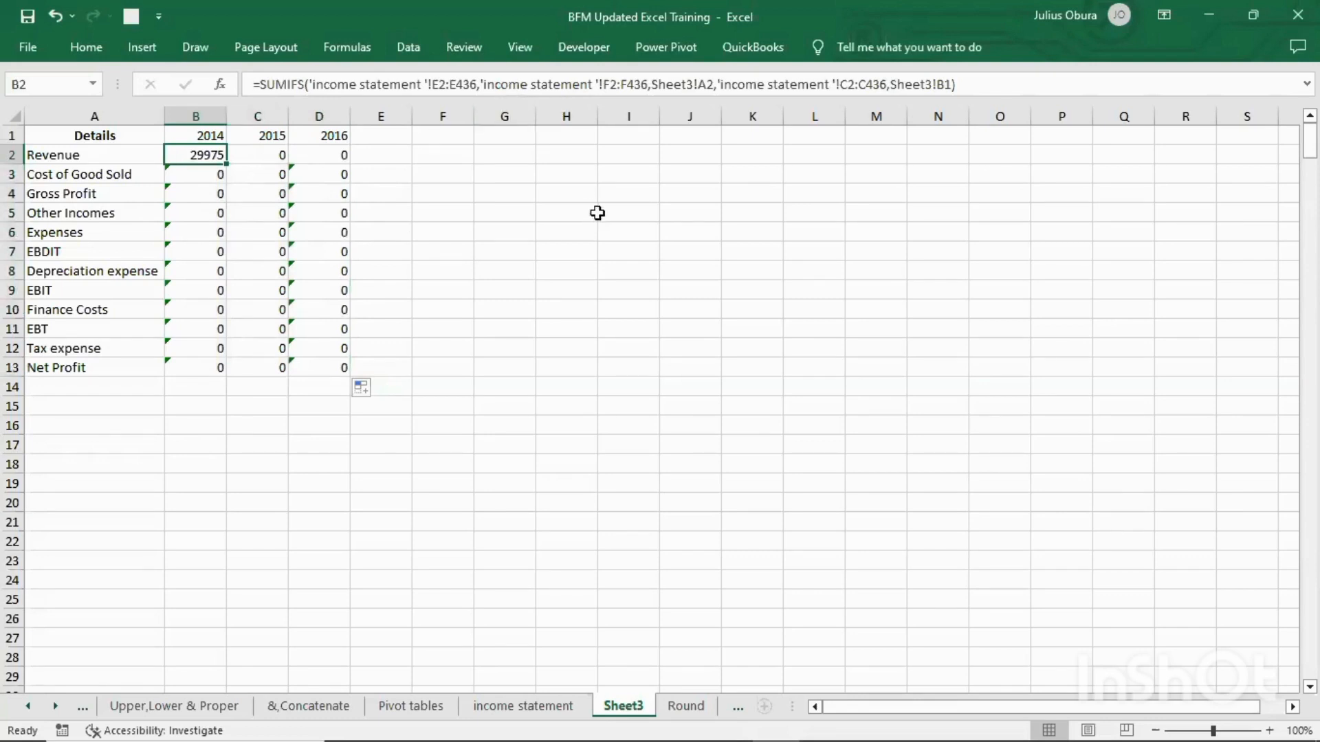
# Enter the note "Absolute cell referencing" in cell J3
pyautogui.click(688, 173)
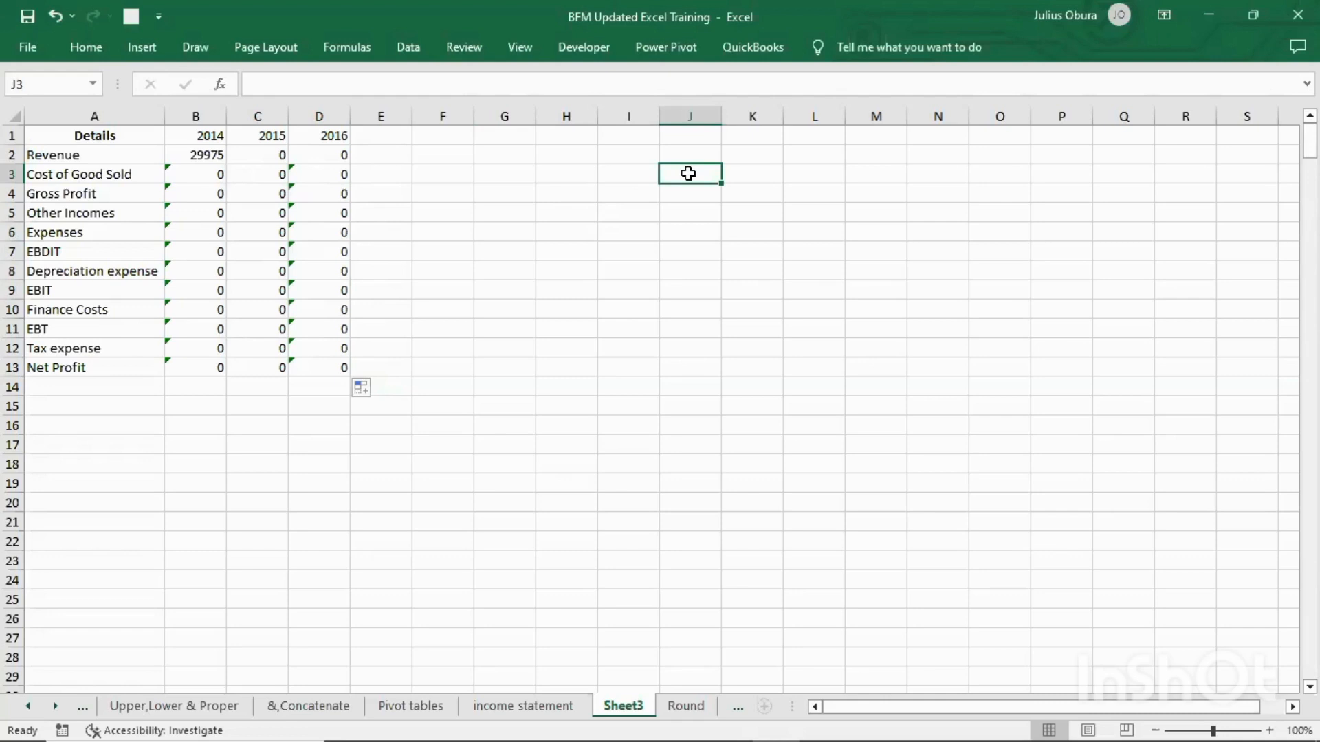
pyautogui.write('Absolute ce;')
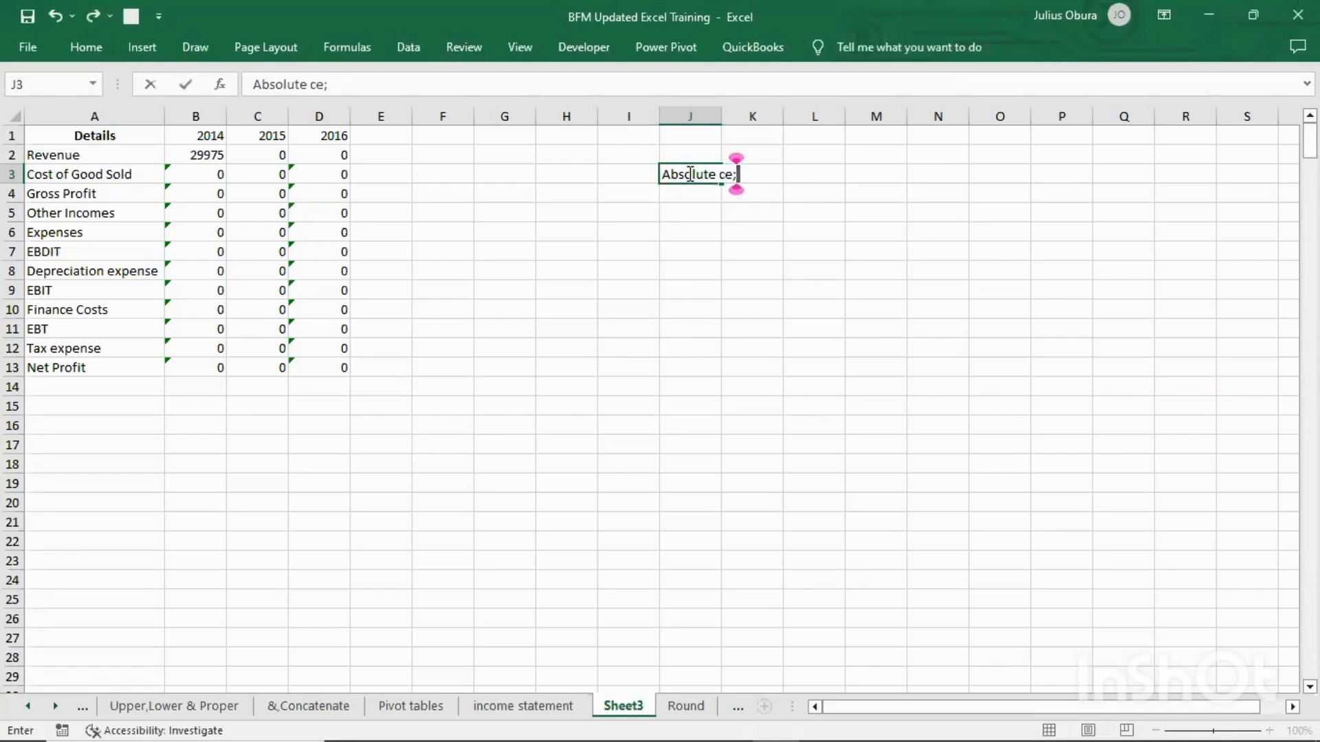
pyautogui.press('BackSpace')
pyautogui.write('ll refer')
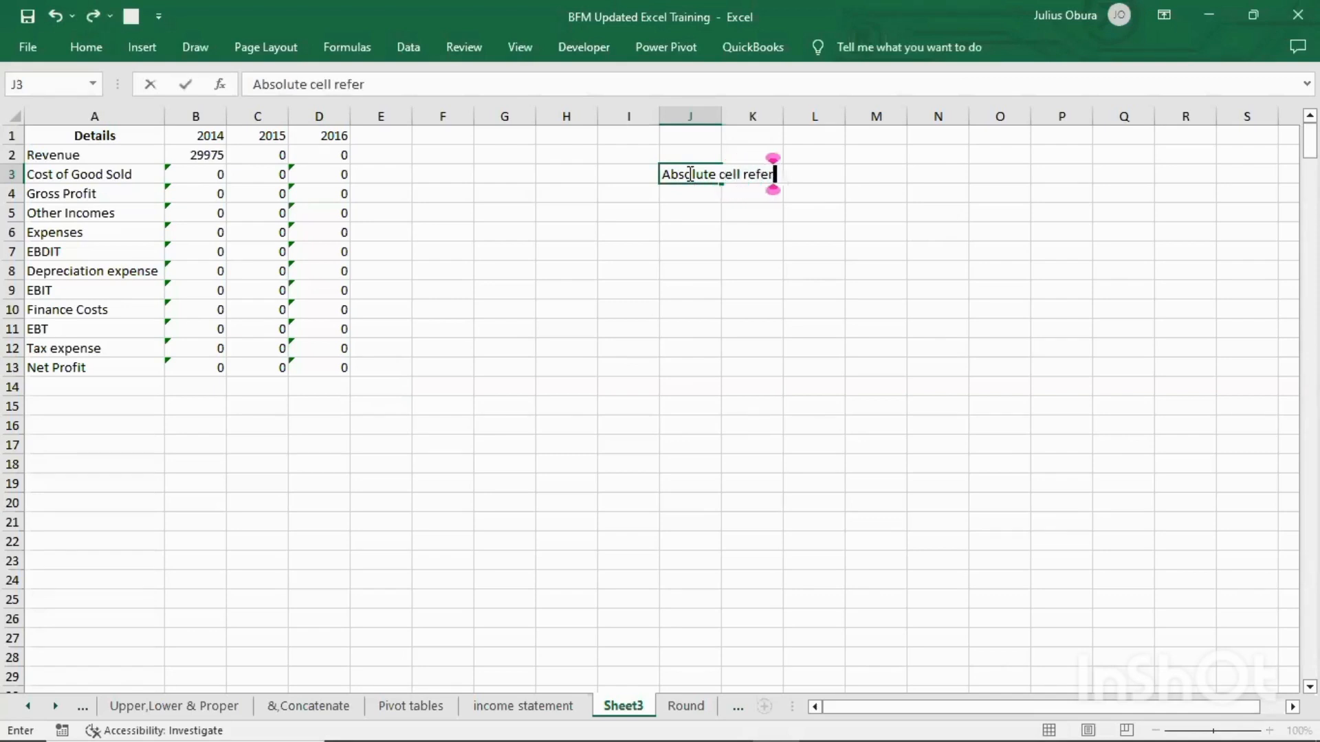
pyautogui.write('encing')
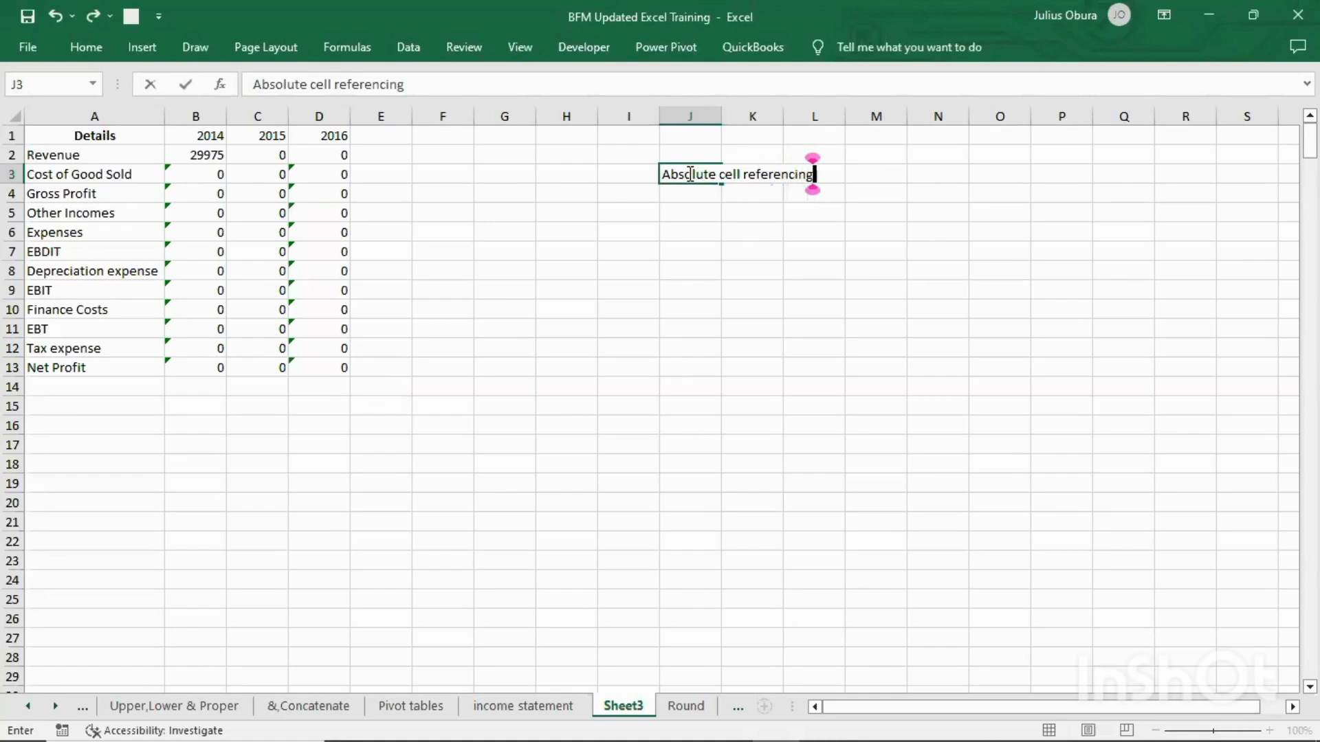
pyautogui.press('Return')
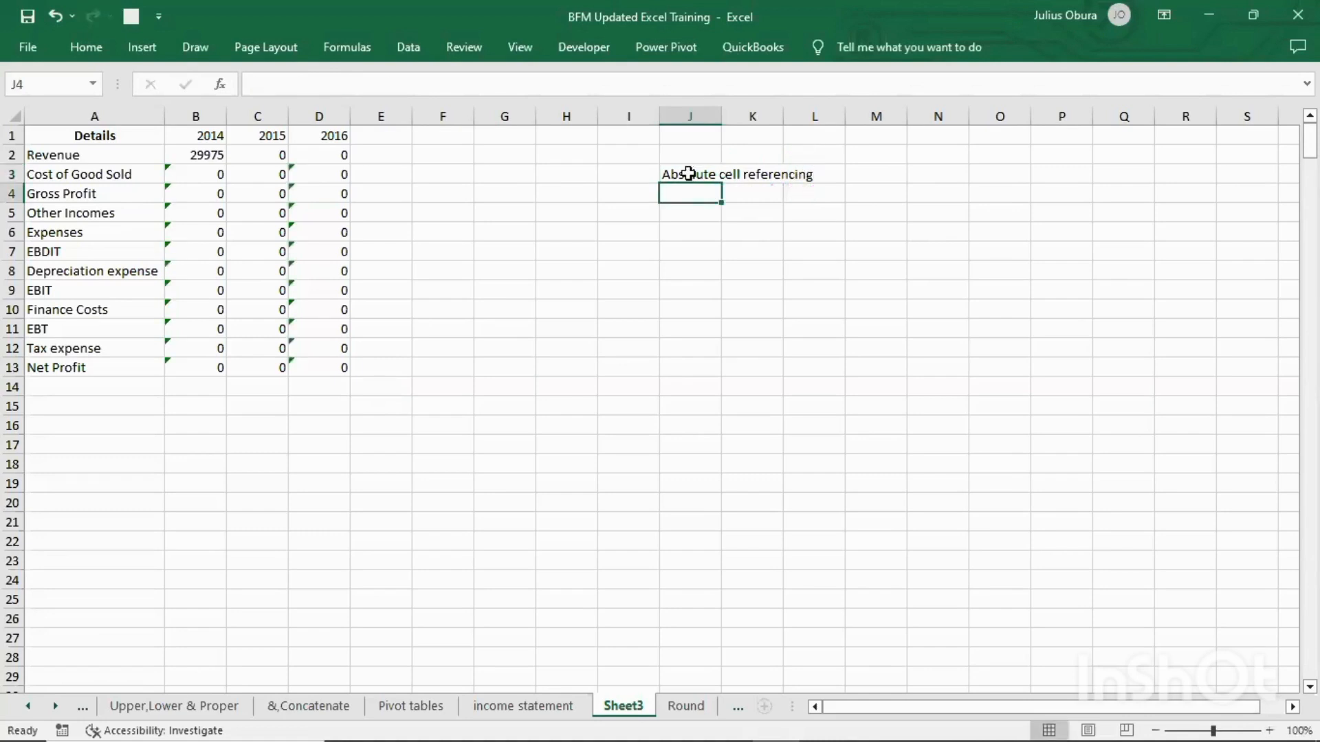
# Enter the note "Relative cell referencing" in cell J4, directly below the absolute referencing note
pyautogui.write('Relat')
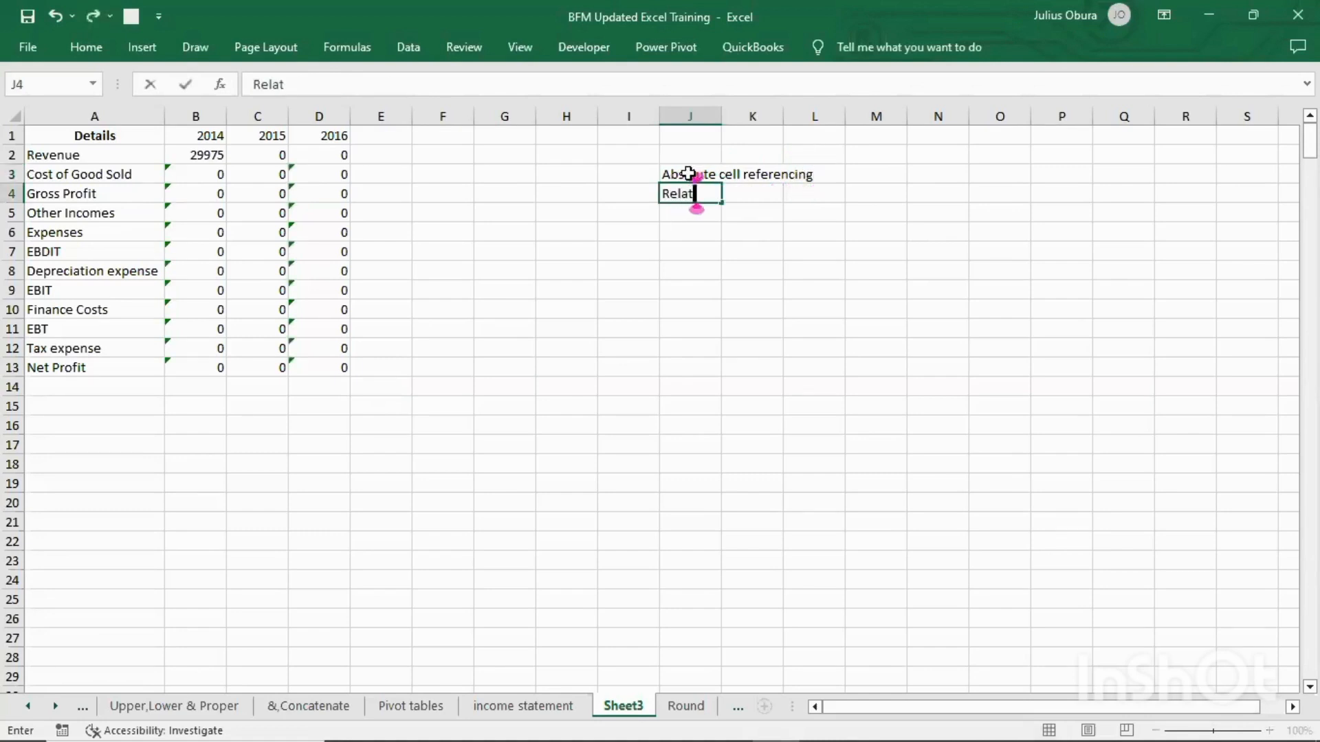
pyautogui.write('ive cell ')
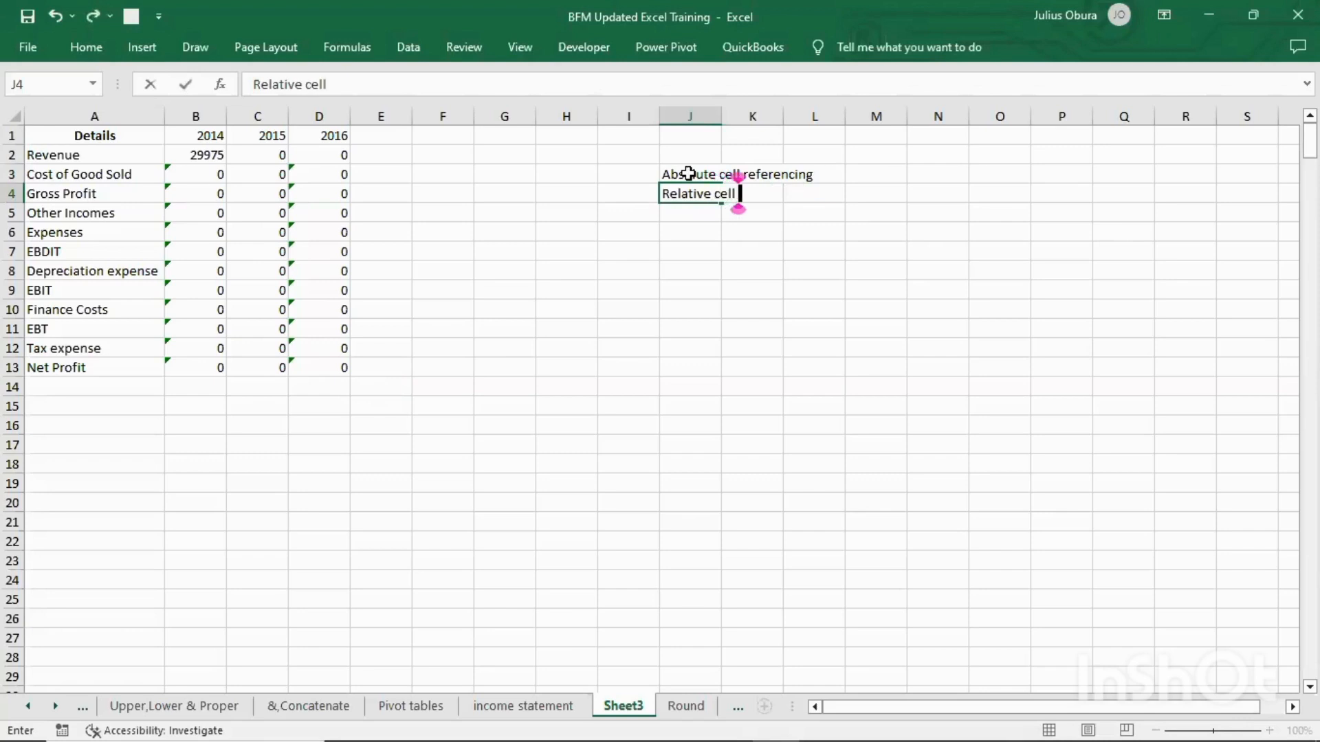
pyautogui.write('refe')
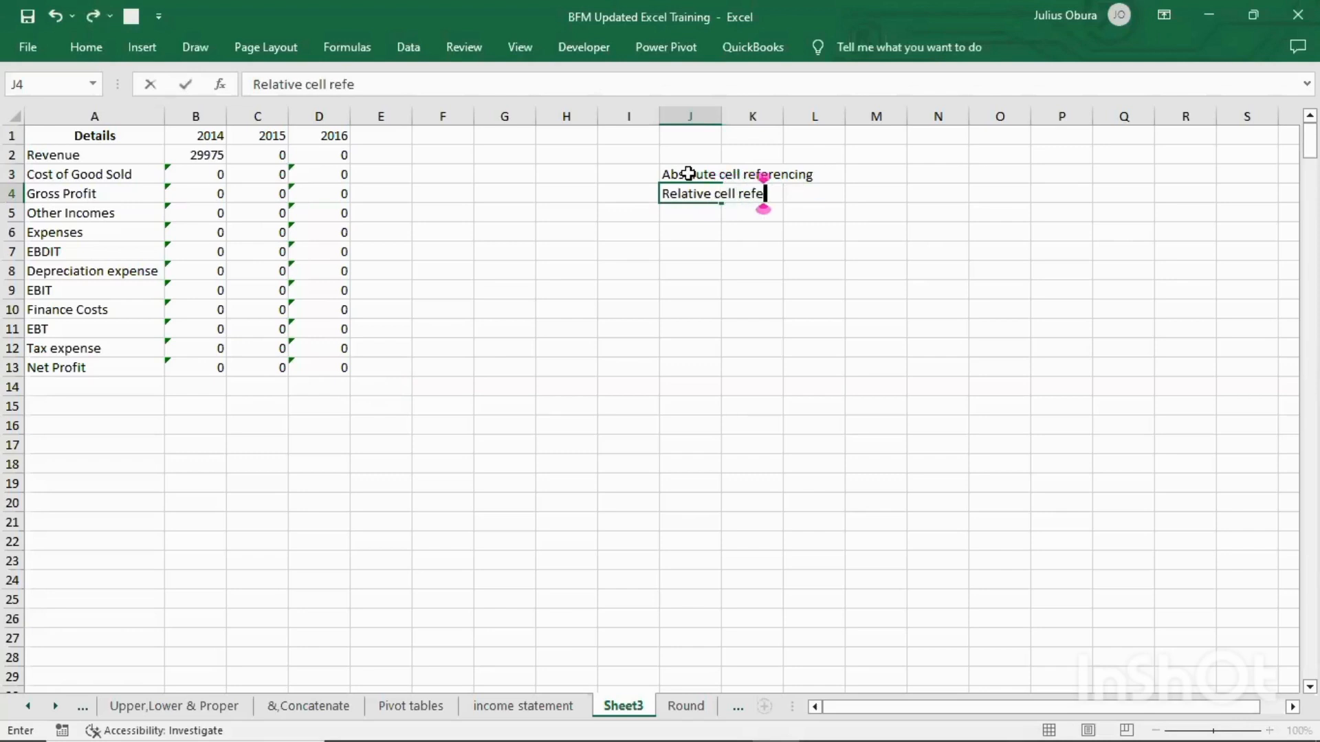
pyautogui.write('rencing')
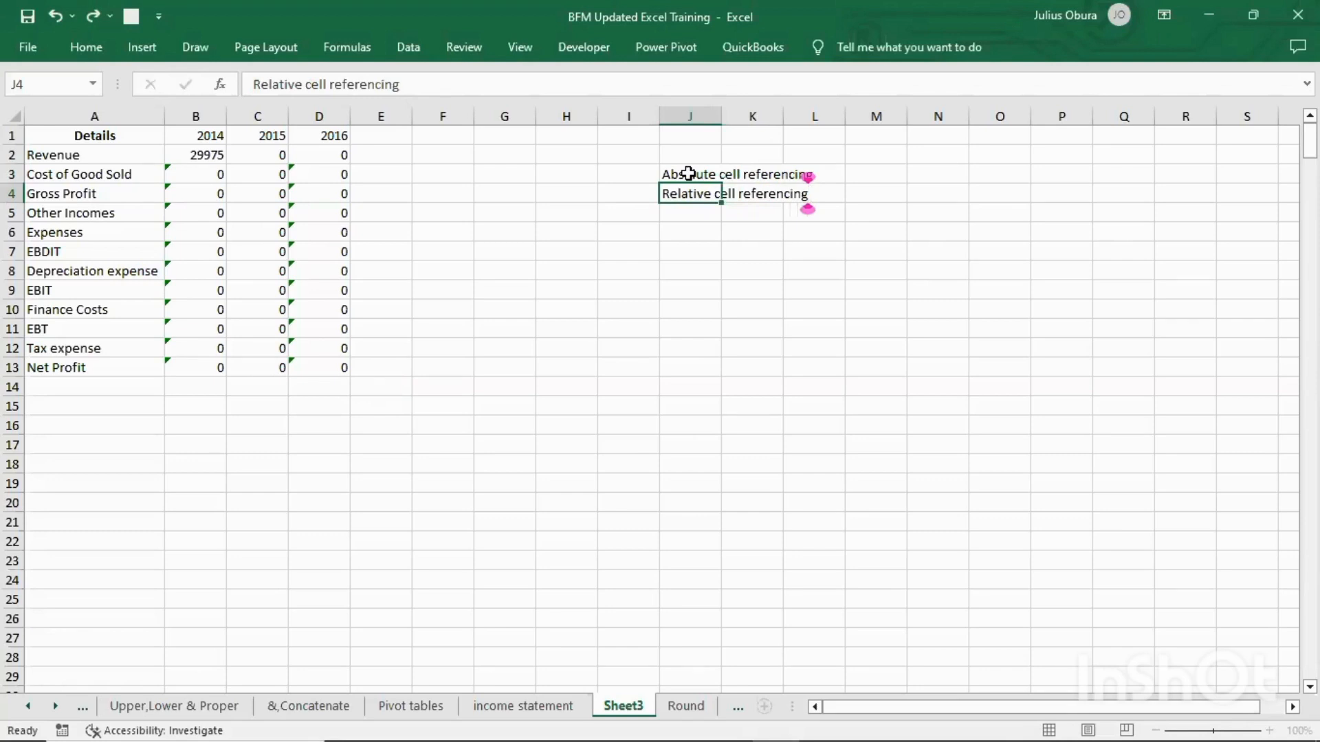
pyautogui.press('Return')
# Enter the note "Partial cell referencing" in cell J5 as the third referencing type
pyautogui.write('P')
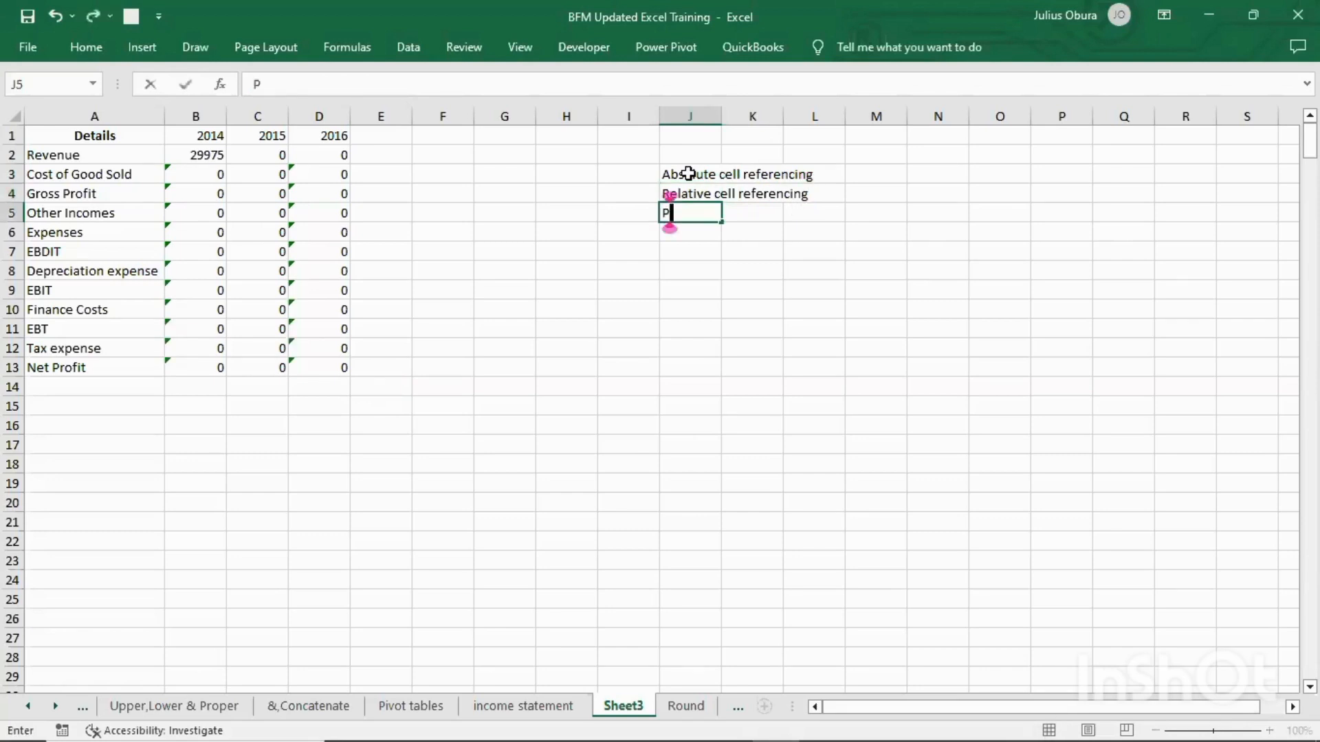
pyautogui.write('artial ')
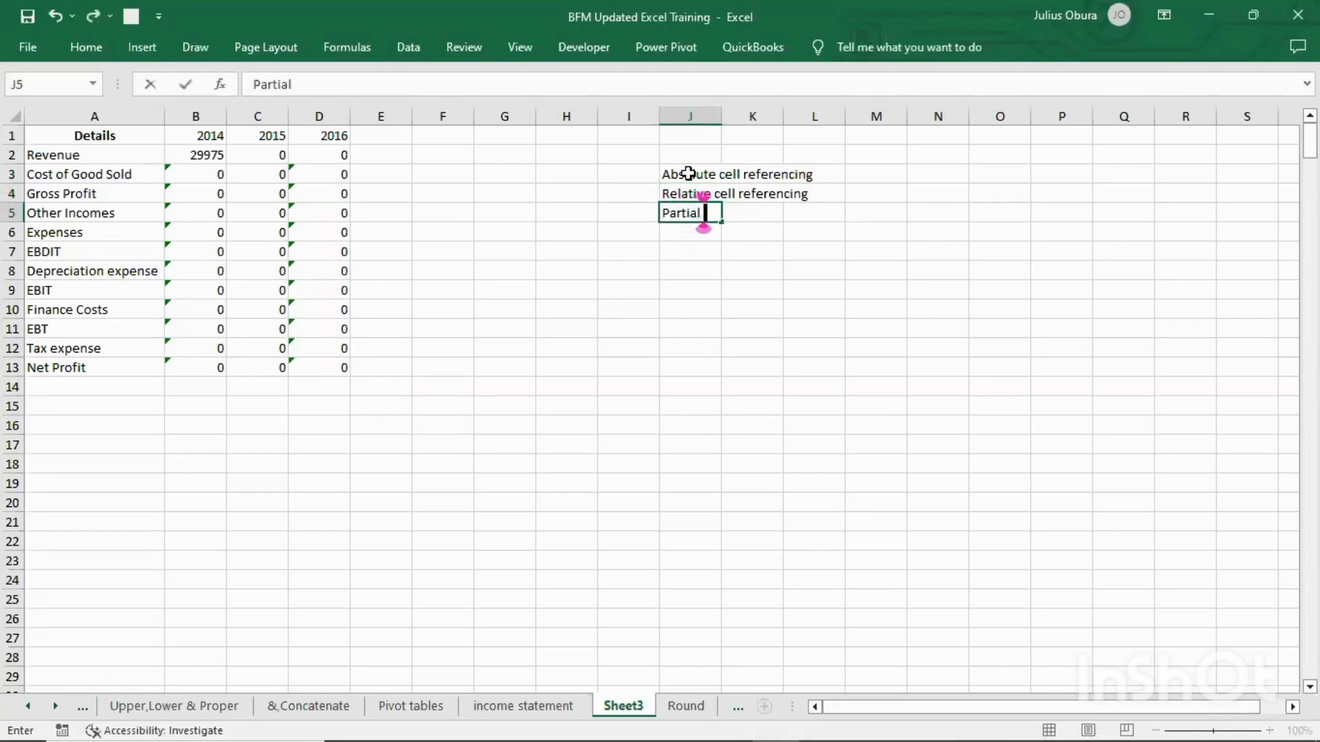
pyautogui.write('cell ref')
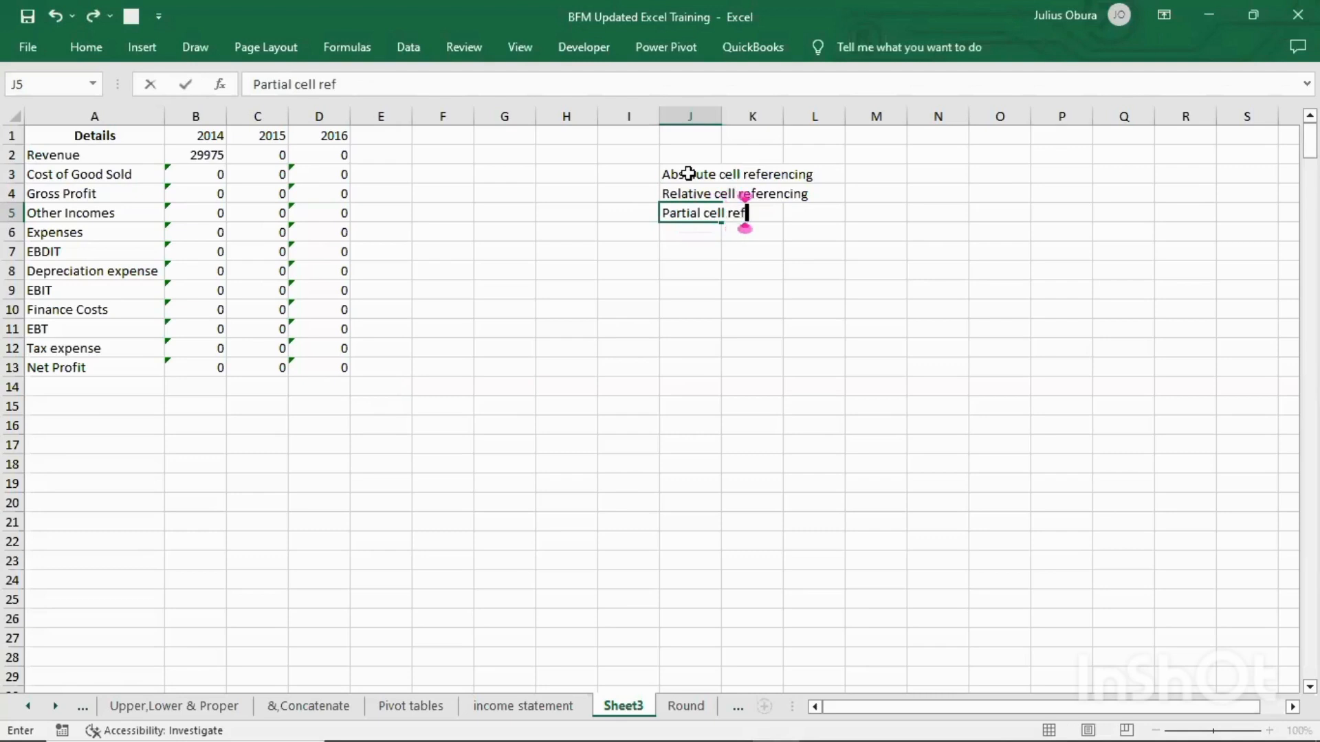
pyautogui.write('erencing')
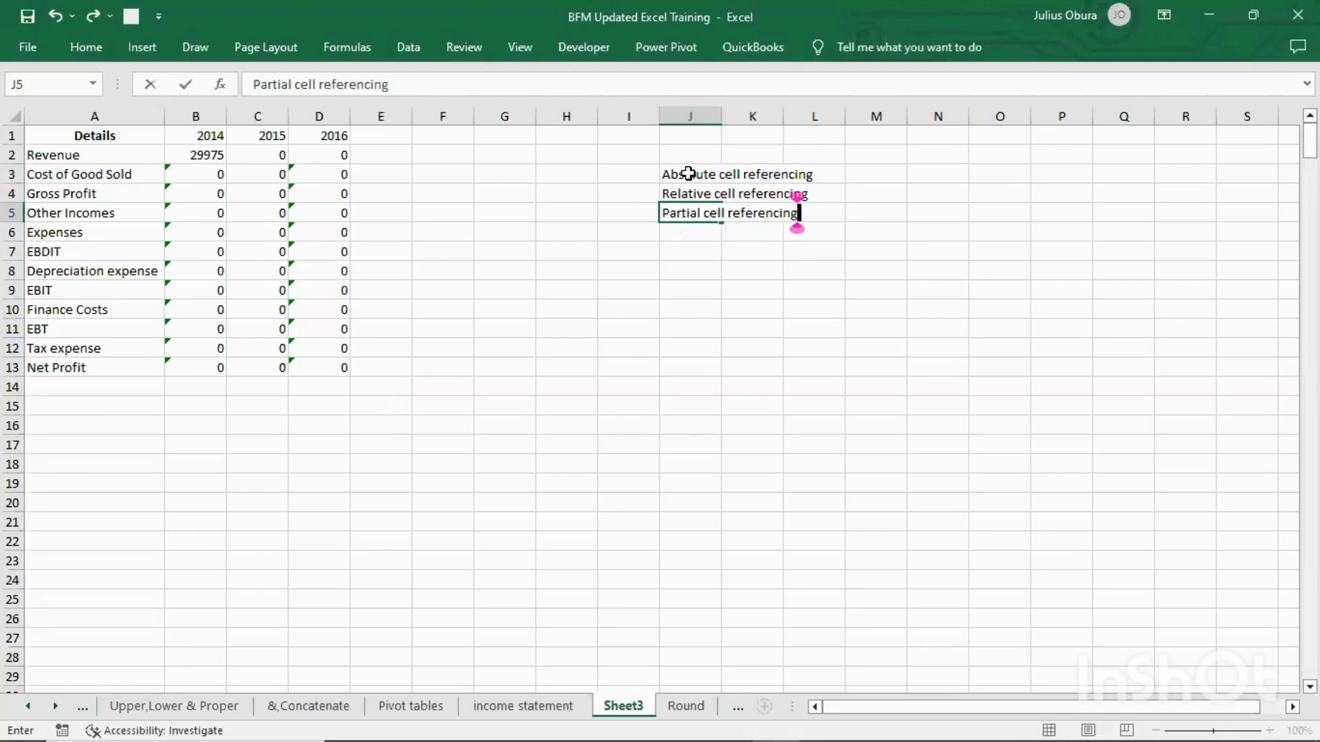
pyautogui.hotkey('ctrl', 'Return')
pyautogui.press('Down')
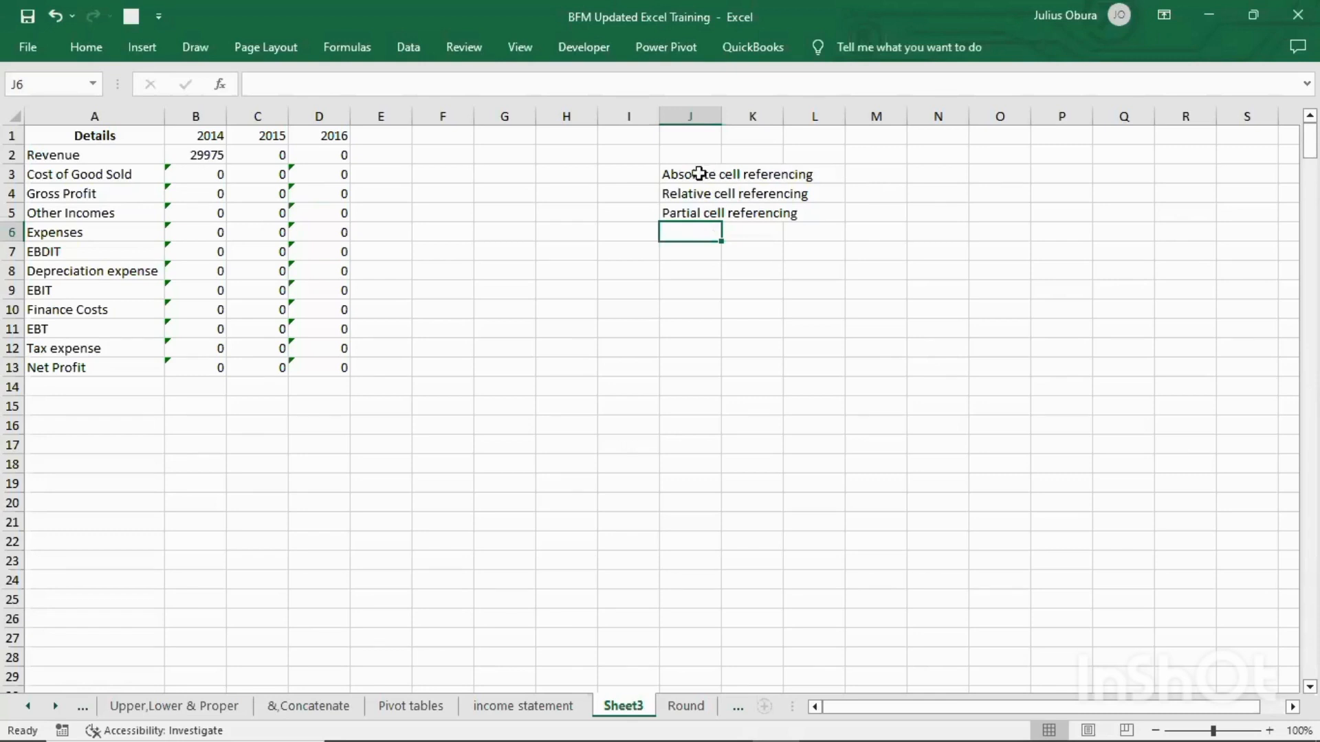
pyautogui.click(875, 171)
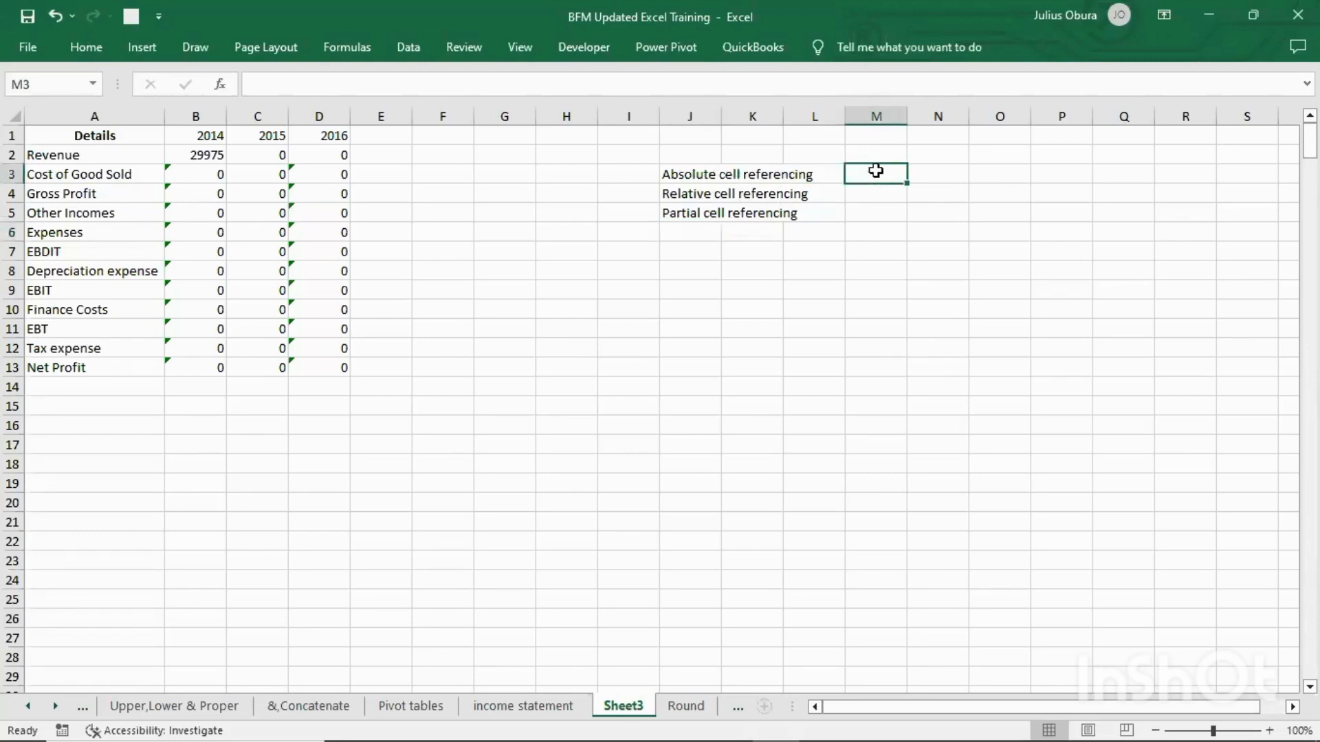
pyautogui.click(684, 198)
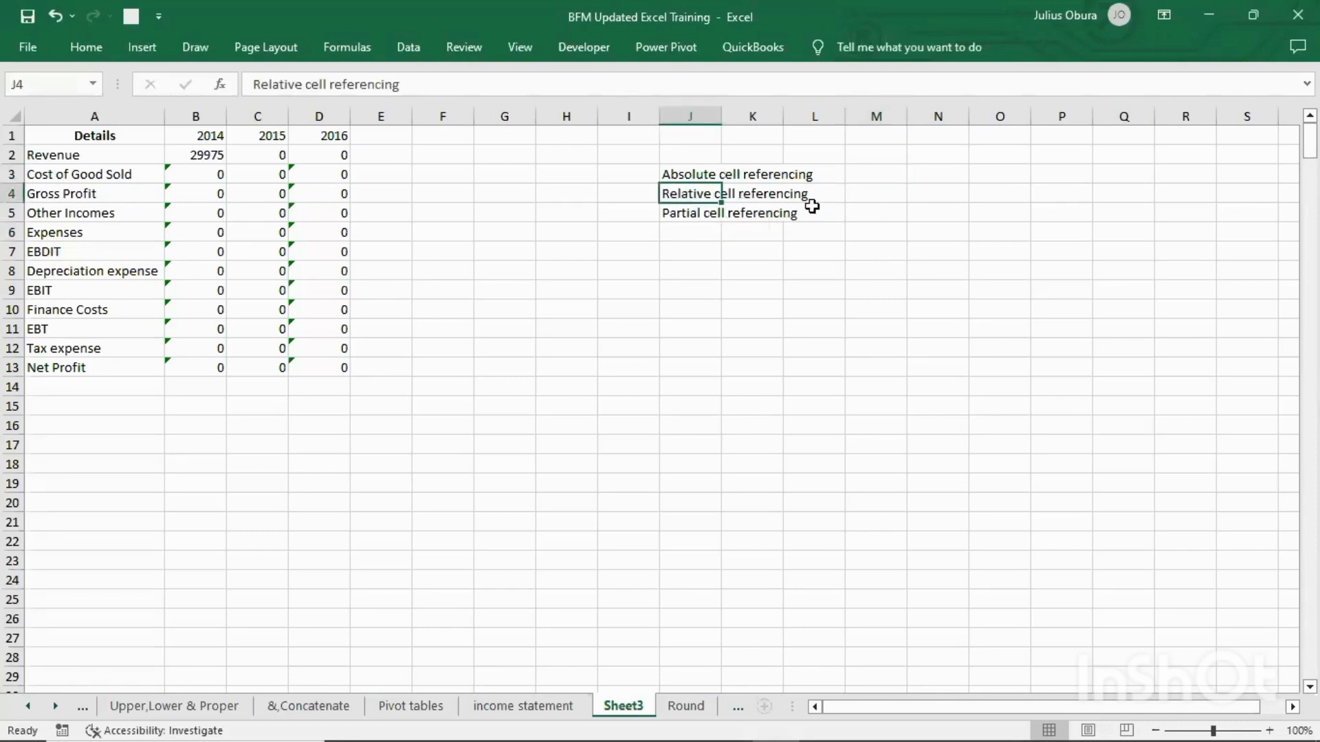
pyautogui.click(700, 214)
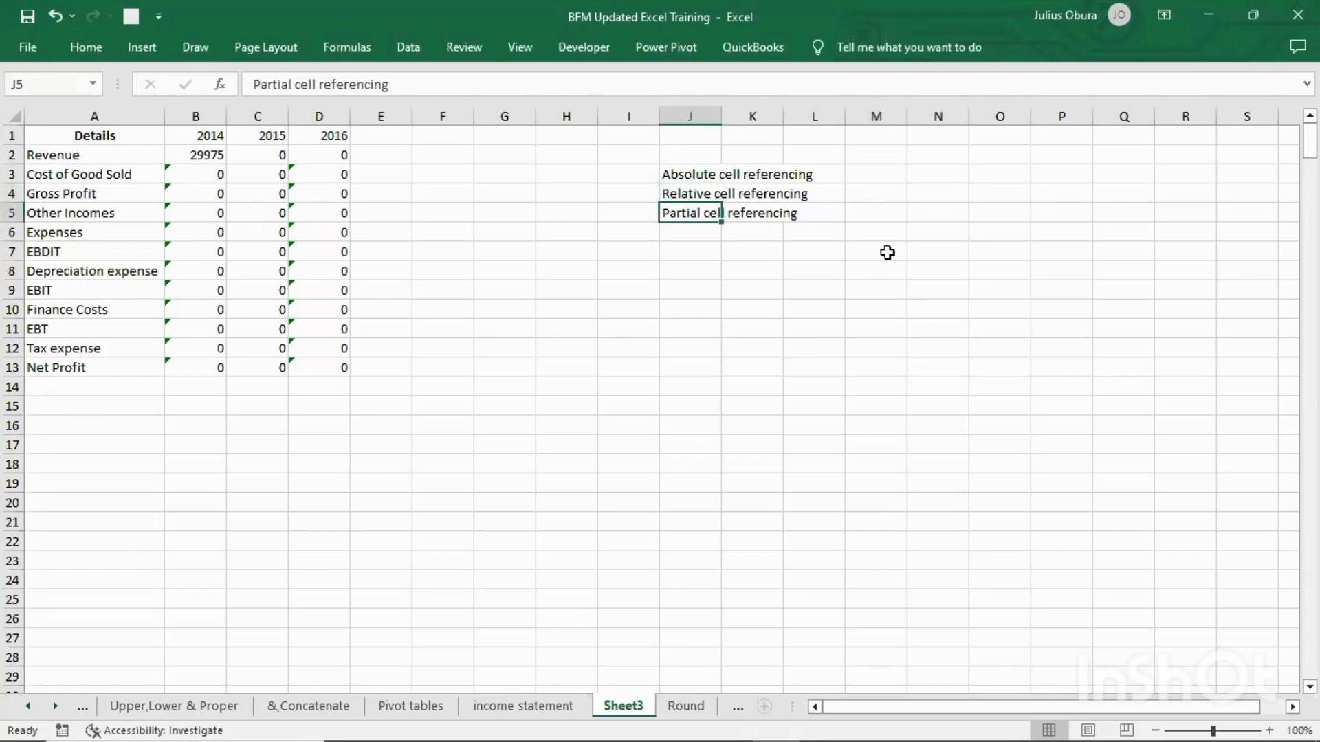
# Enter $N$5 in cell N3 as the absolute referencing example and N5 in cell N4 as the relative one
pyautogui.click(943, 176)
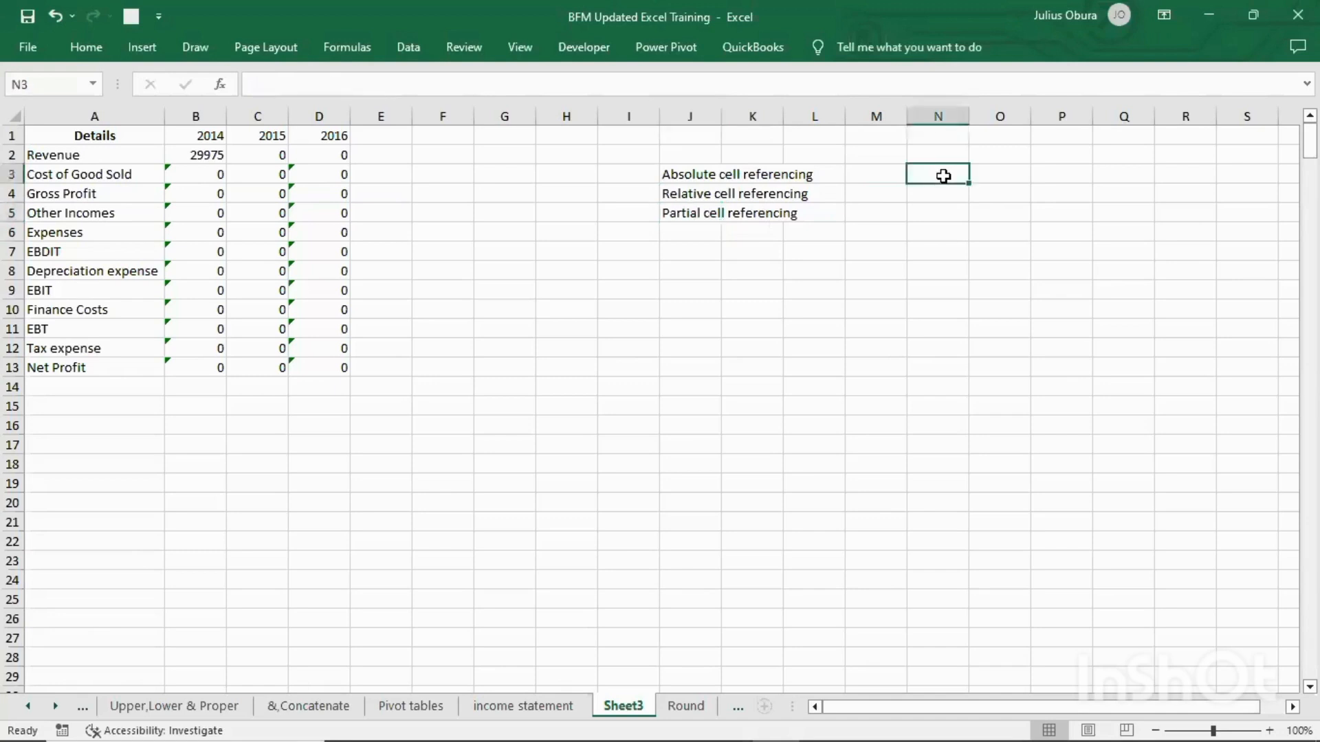
pyautogui.write('N5')
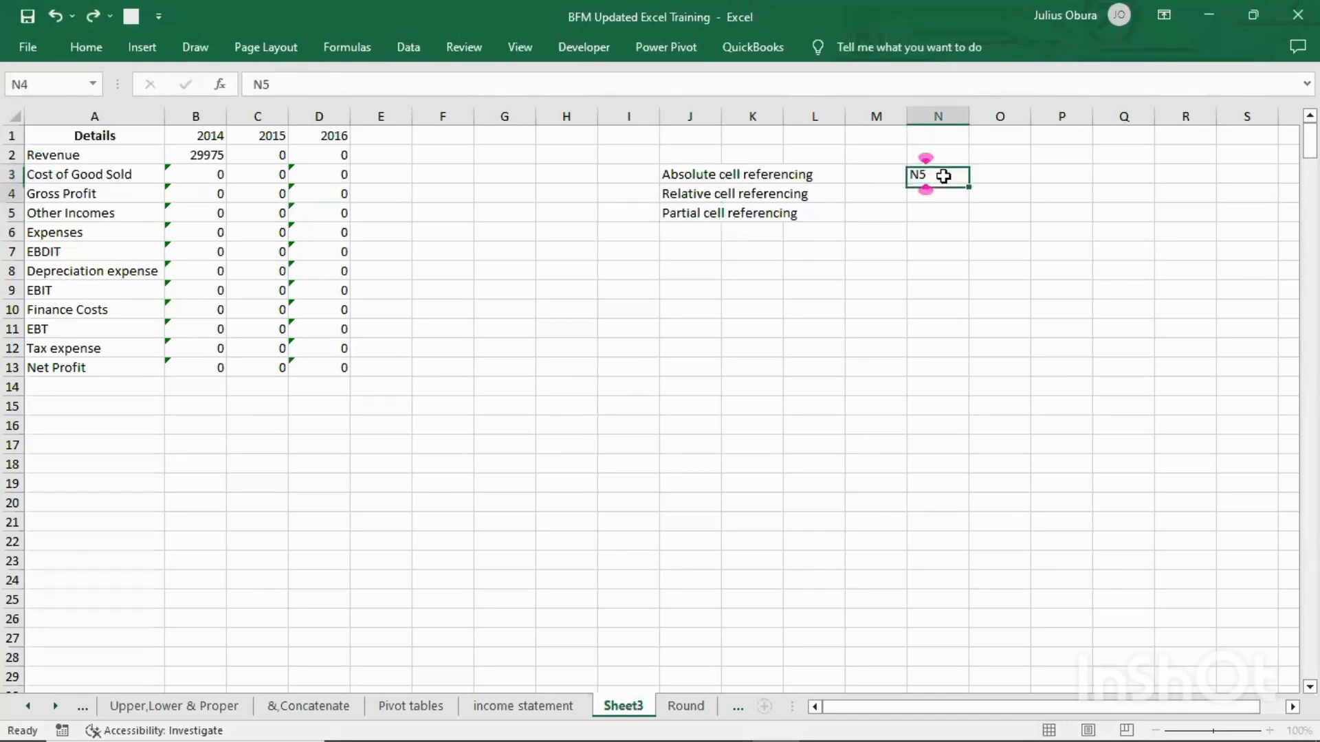
pyautogui.press('Return')
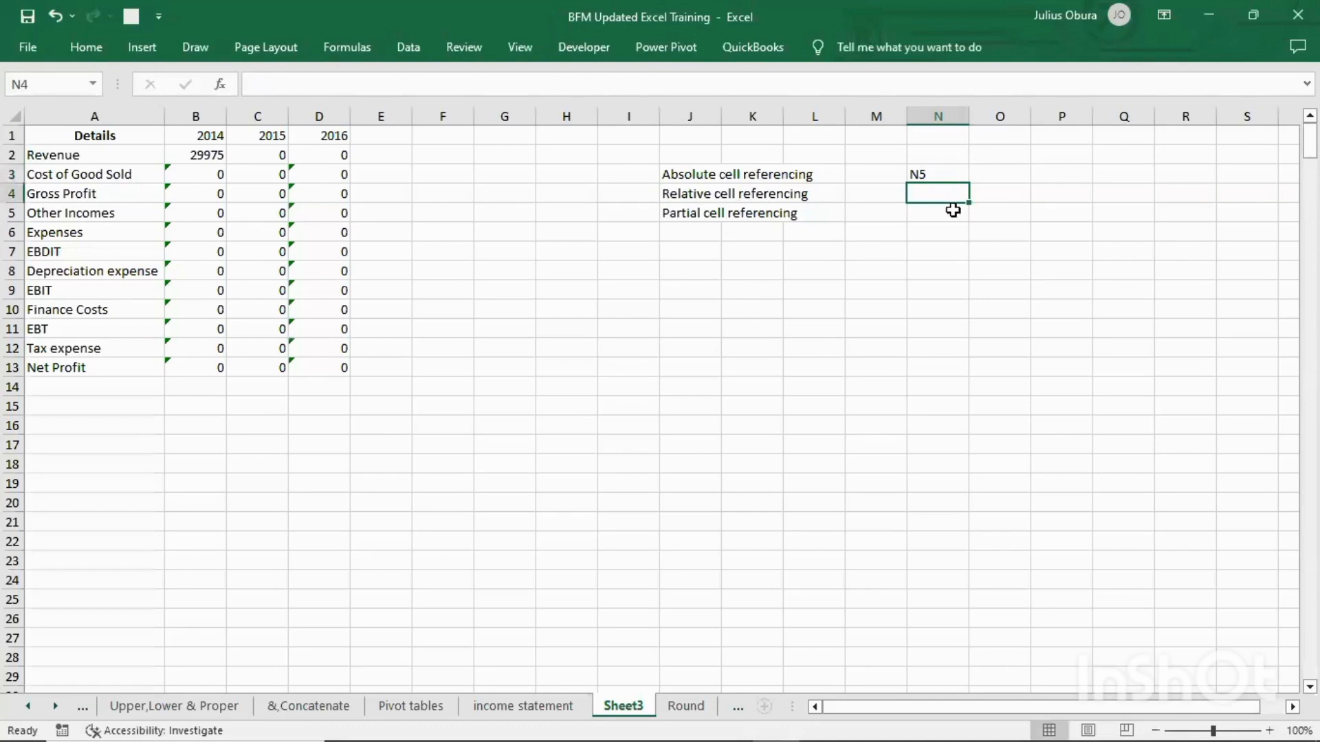
pyautogui.click(938, 175)
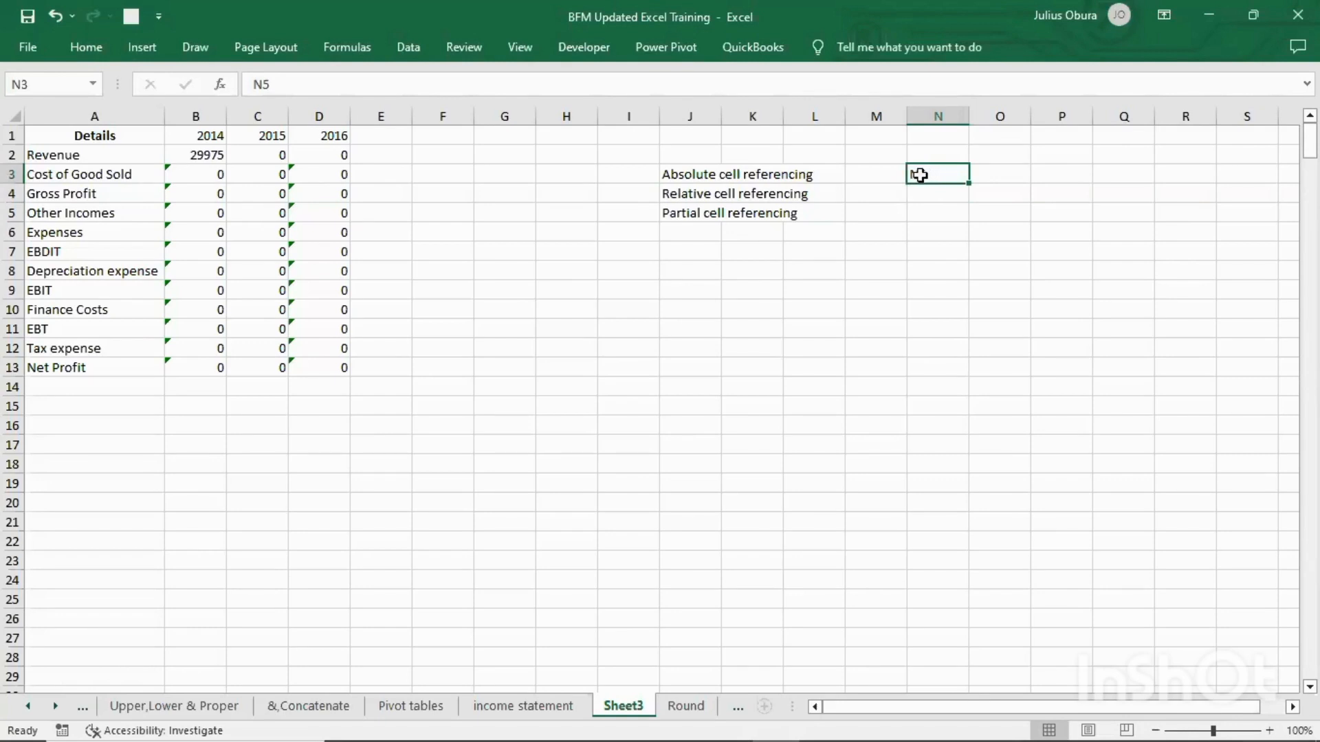
pyautogui.doubleClick(920, 174)
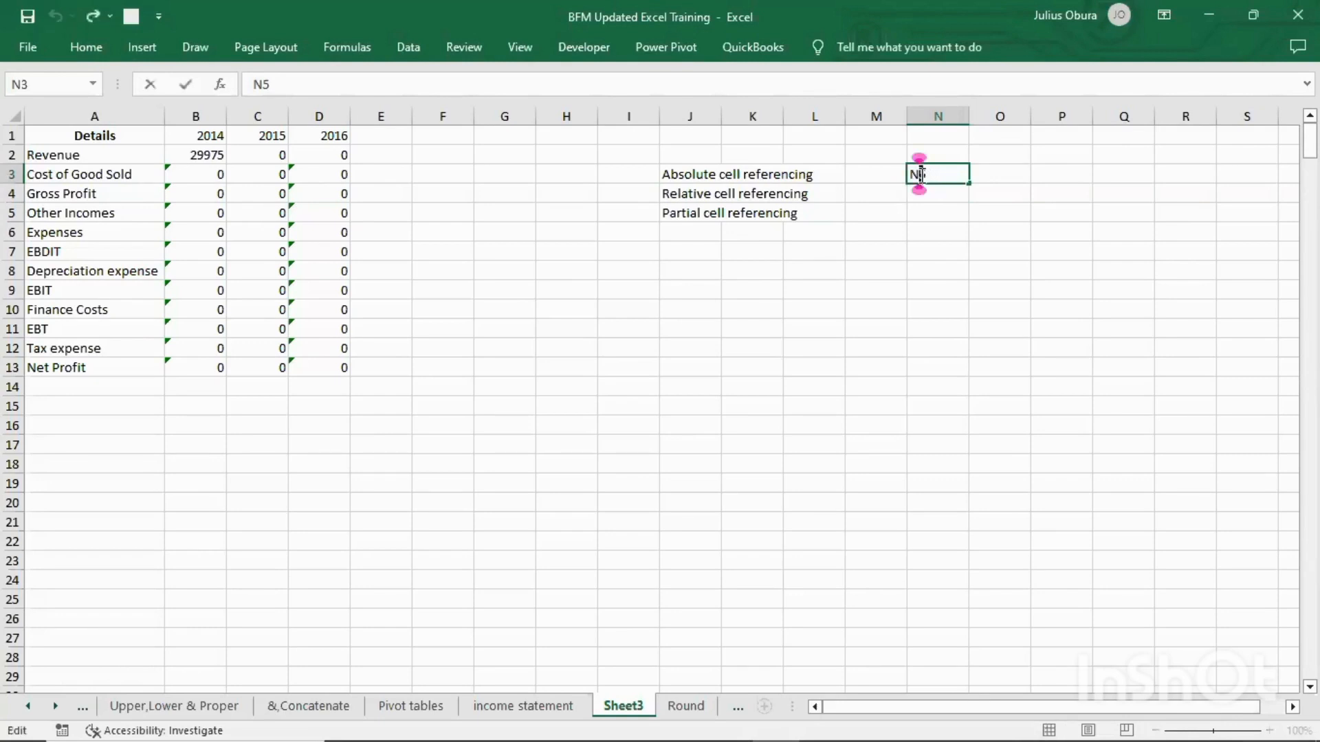
pyautogui.write('$')
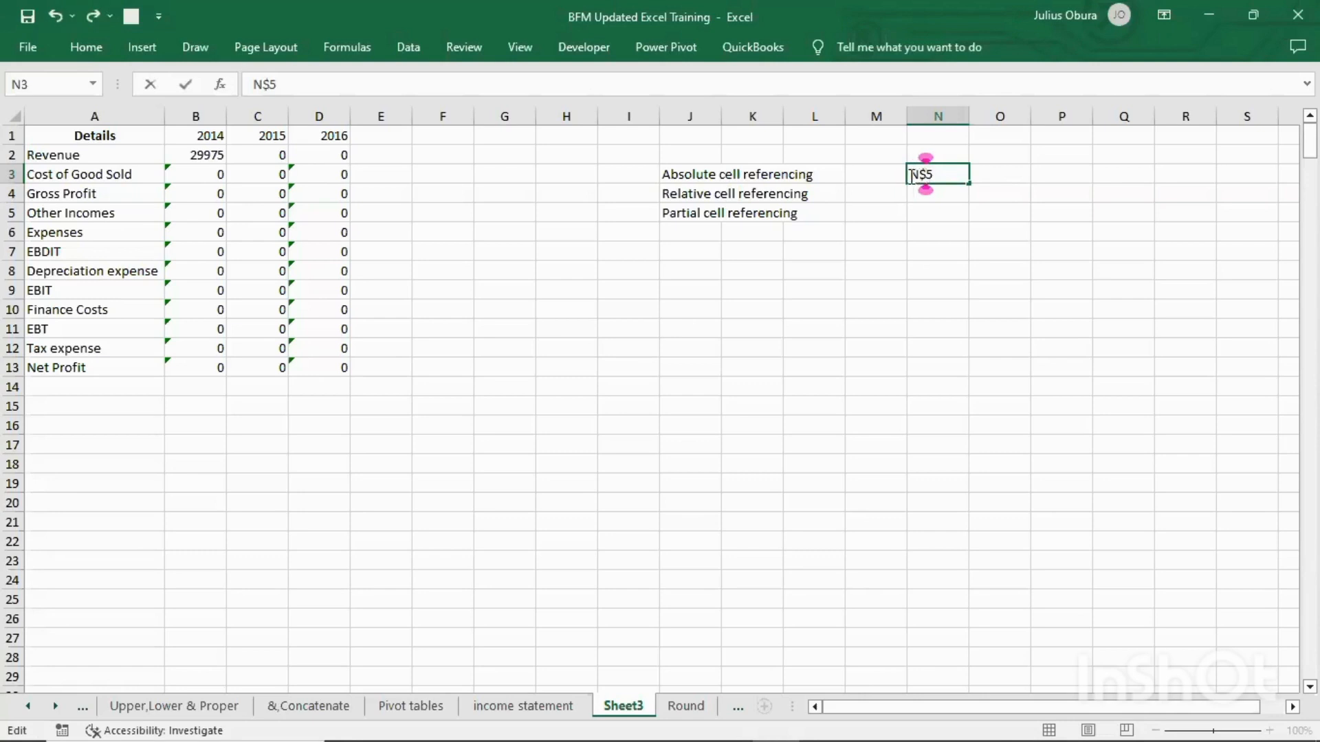
pyautogui.click(909, 174)
pyautogui.write('$')
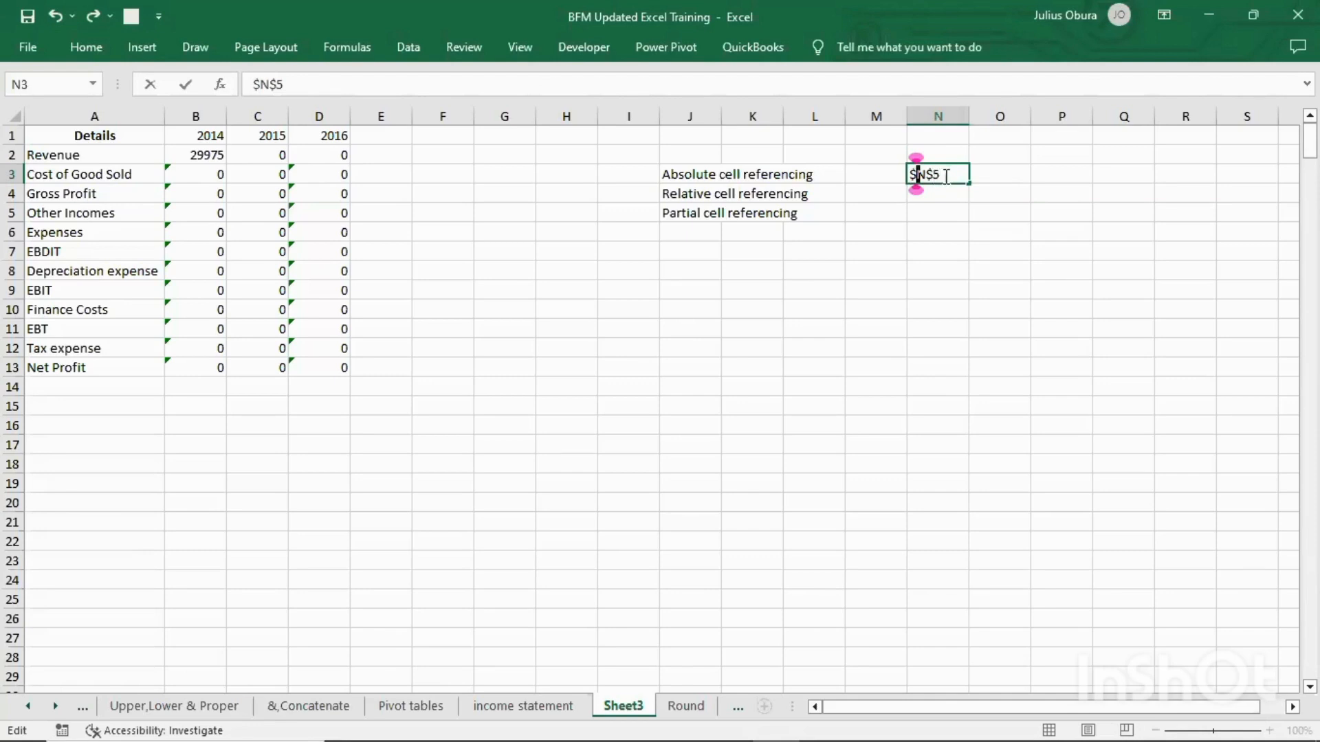
pyautogui.press('Return')
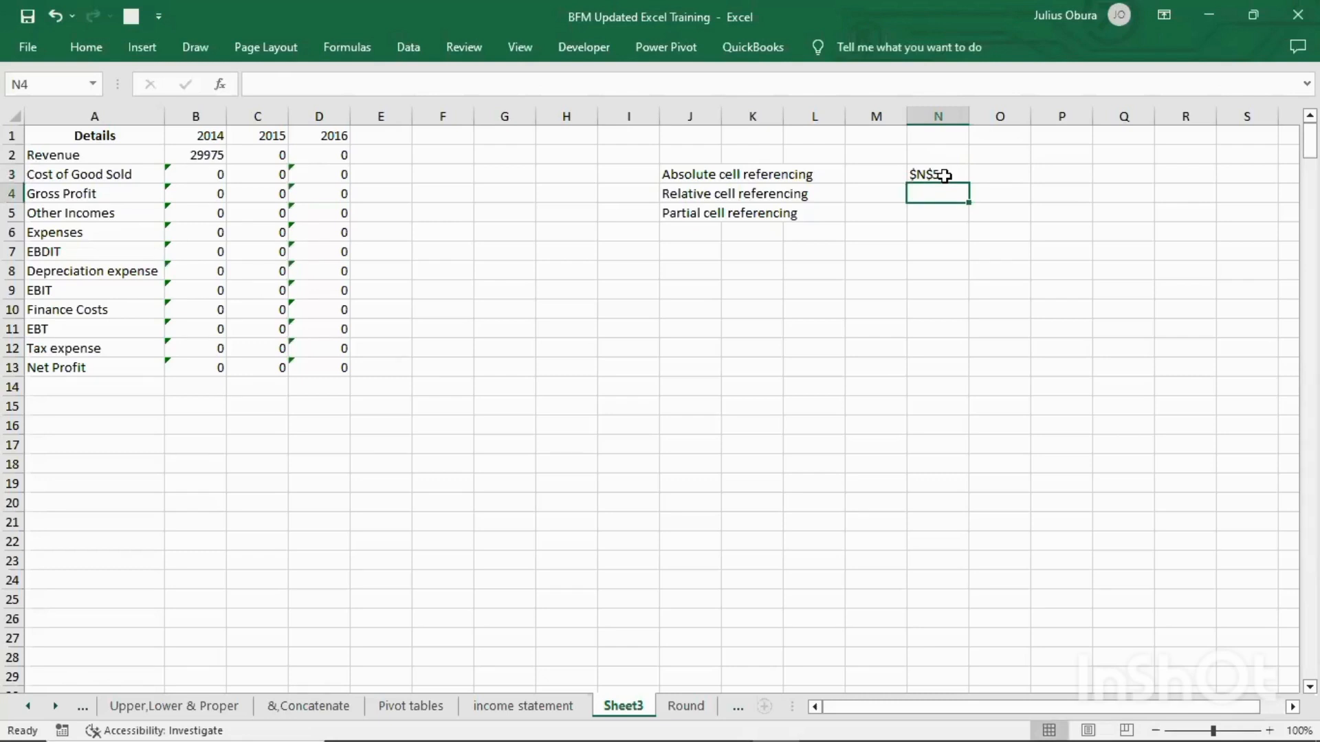
pyautogui.write('N5')
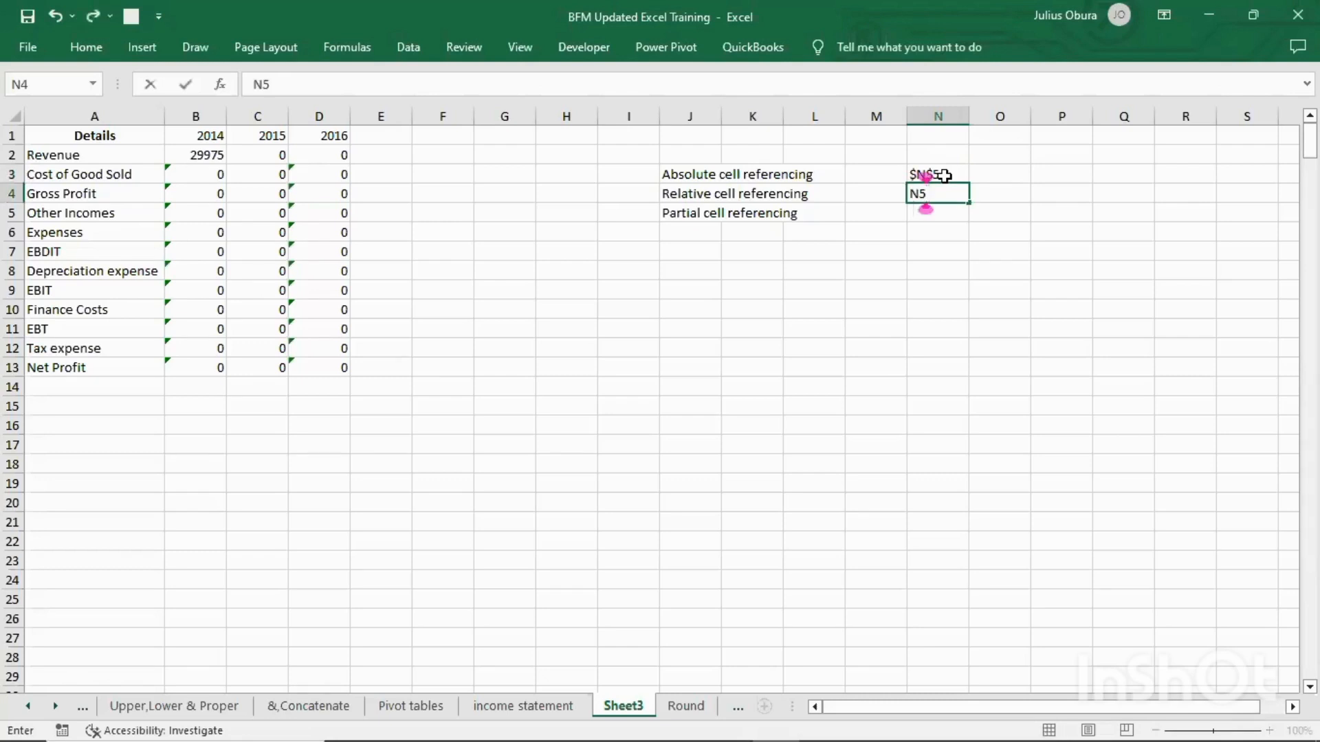
pyautogui.press('Return')
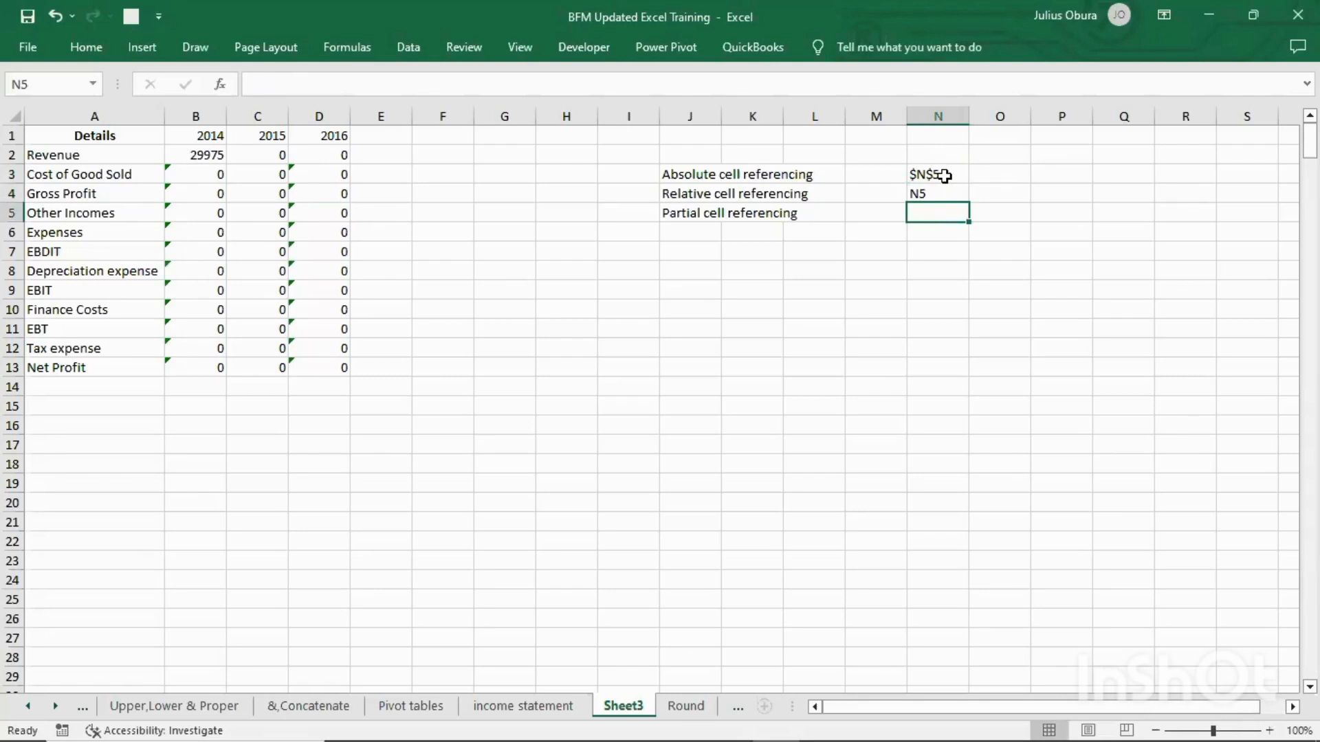
# Enter the two partial referencing examples beside their note: $N5 in cell N5 and N$5 in cell O5
pyautogui.write('&')
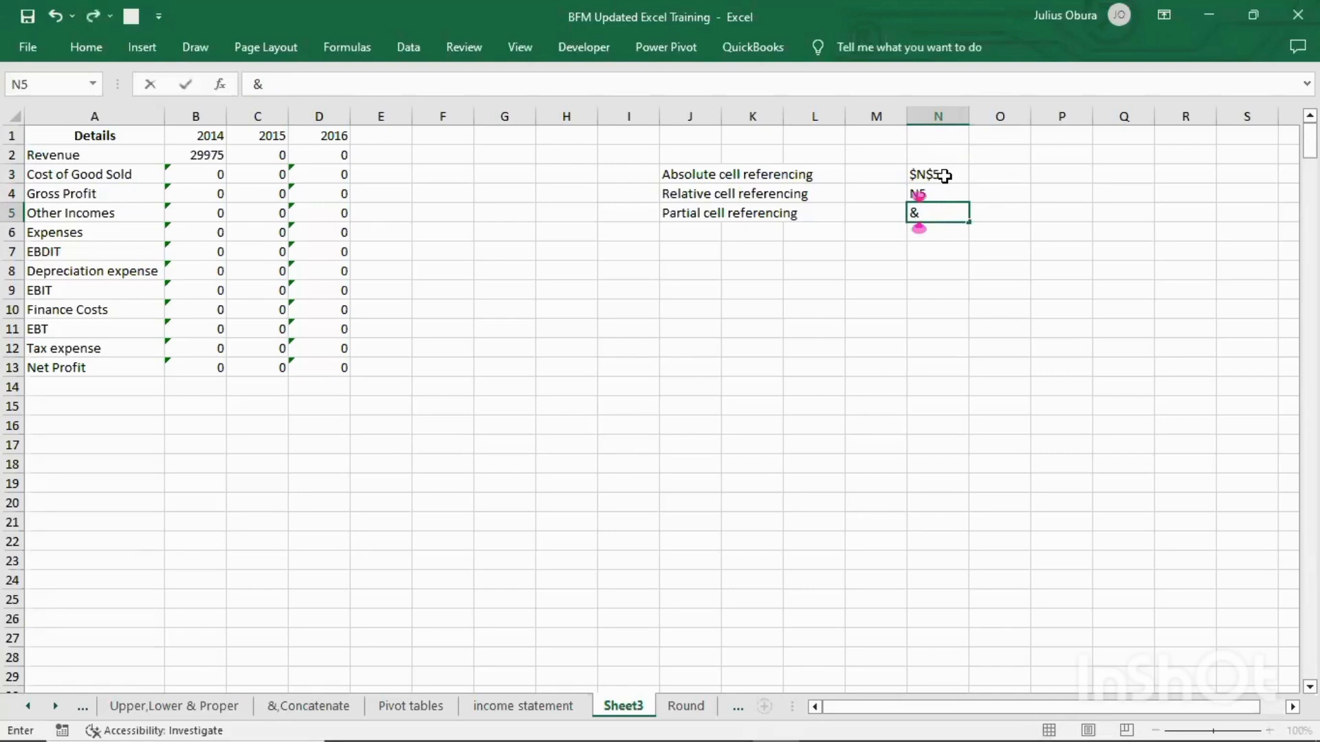
pyautogui.press('BackSpace')
pyautogui.write('$N$5')
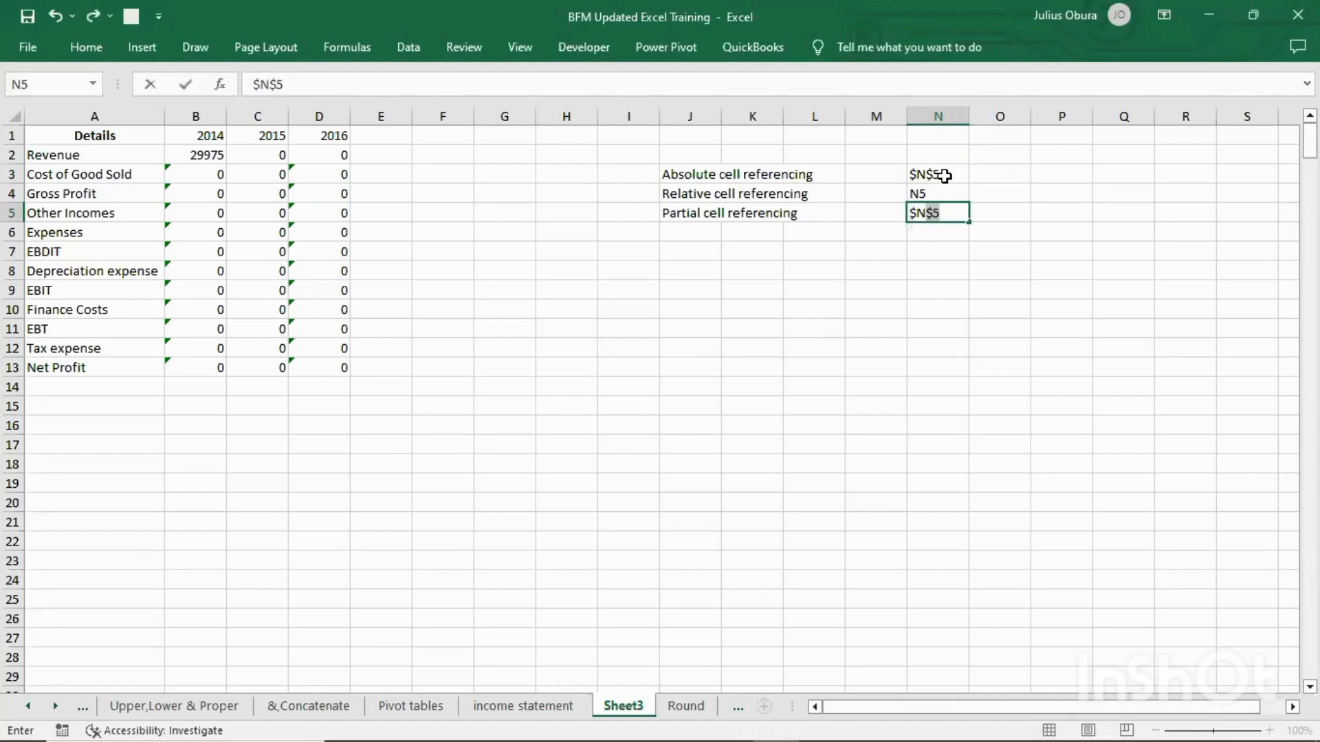
pyautogui.press('BackSpace')
pyautogui.press('Tab')
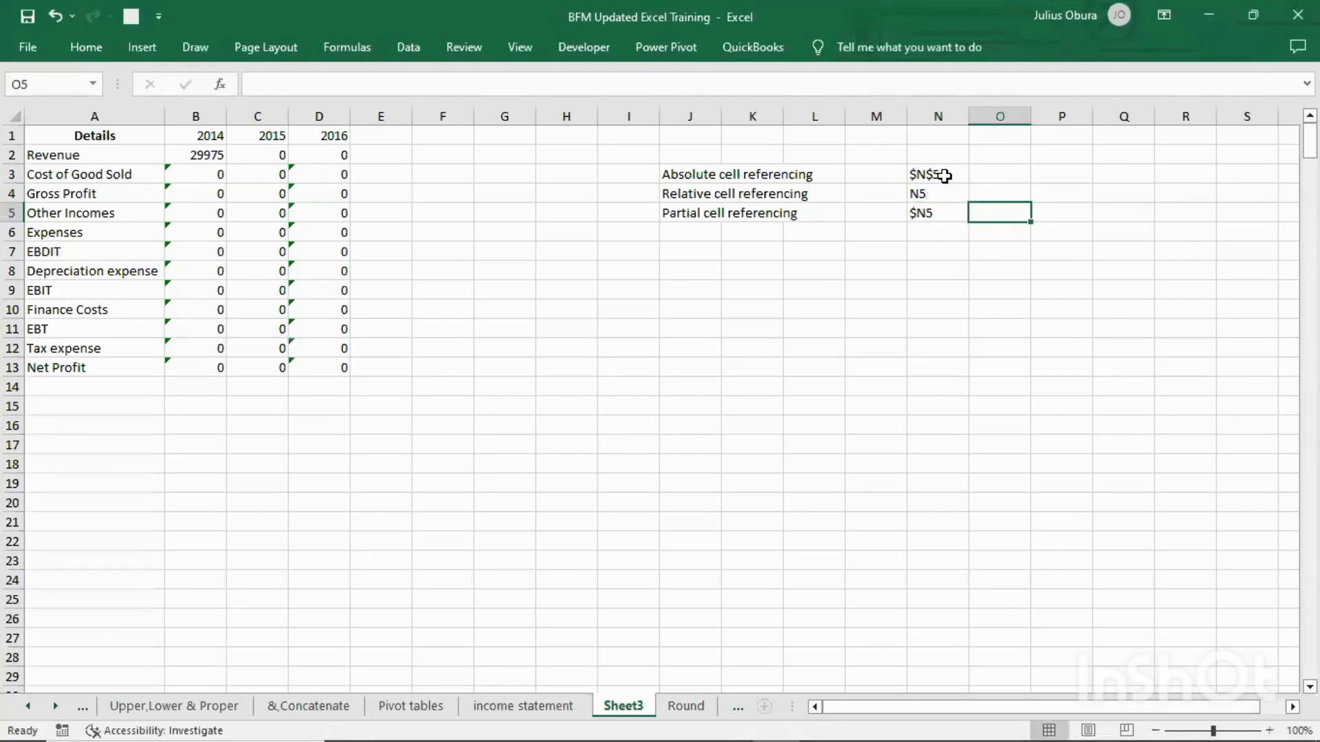
pyautogui.write('N')
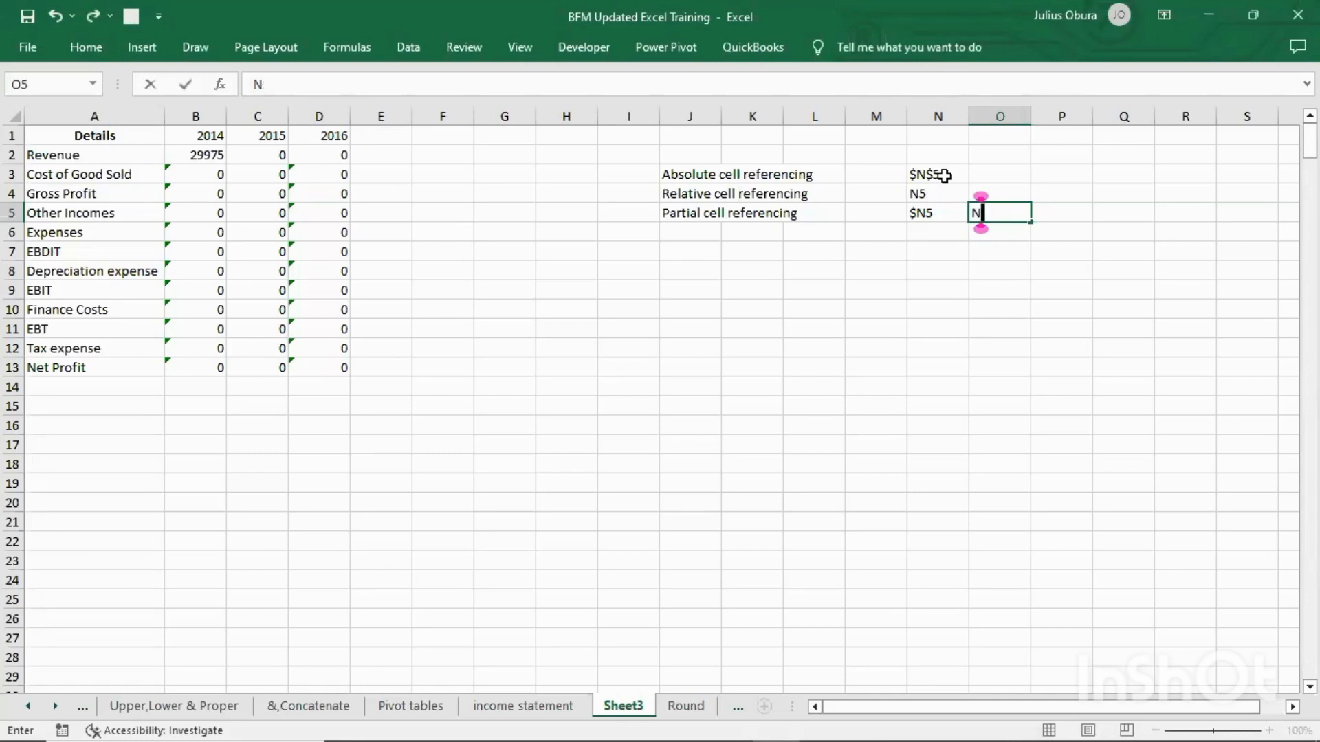
pyautogui.write('$5')
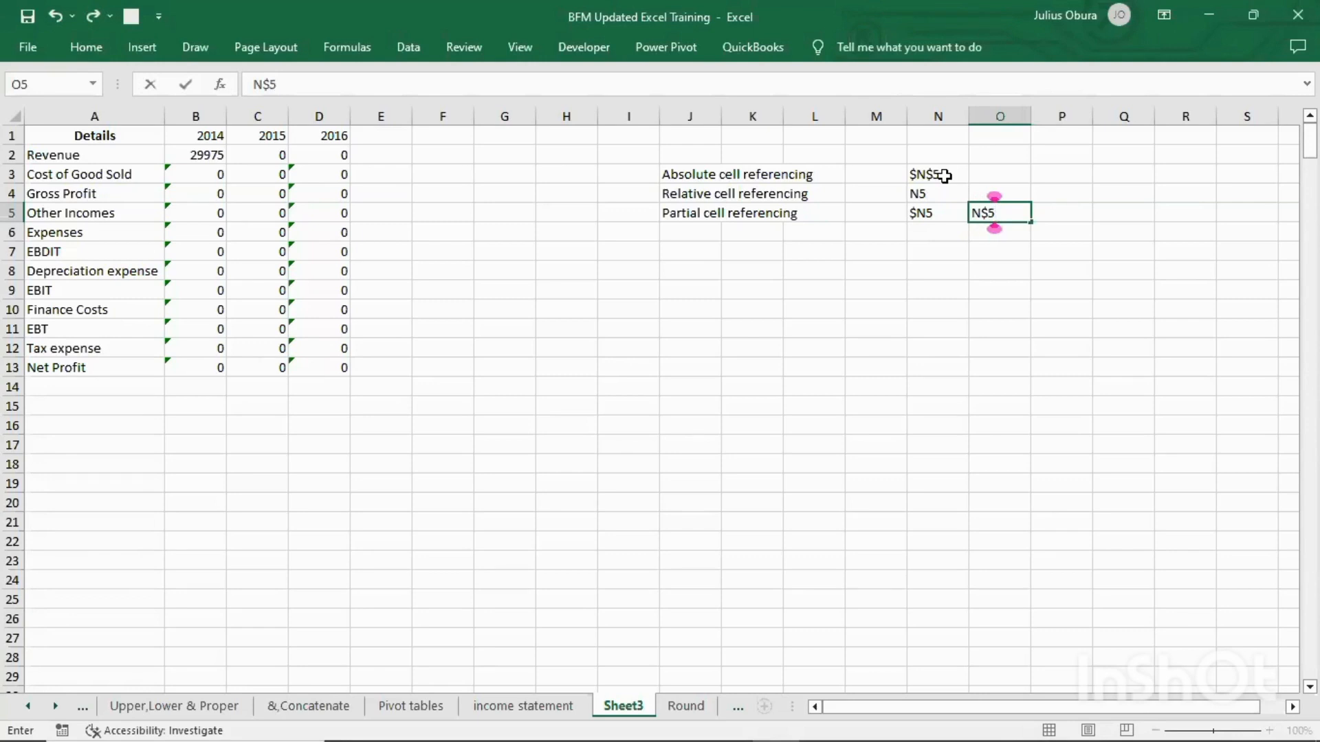
pyautogui.press('Return')
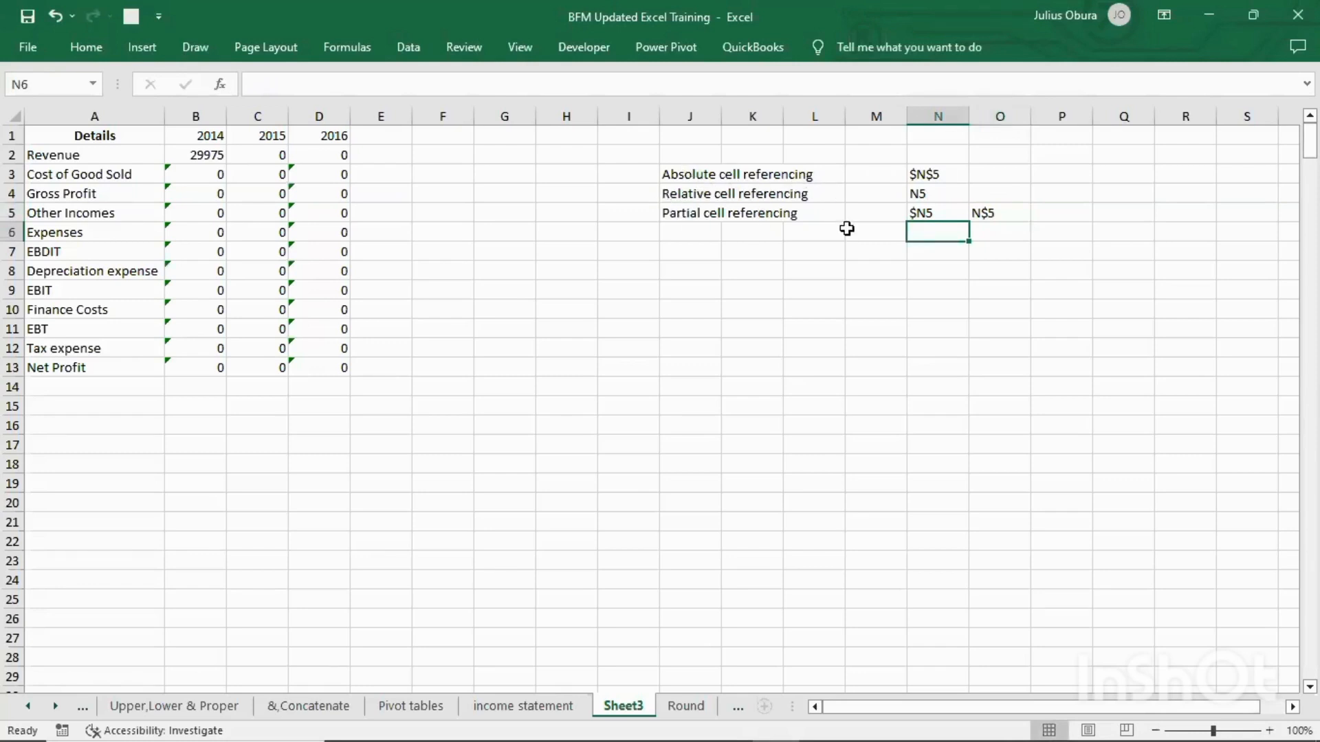
pyautogui.click(191, 157)
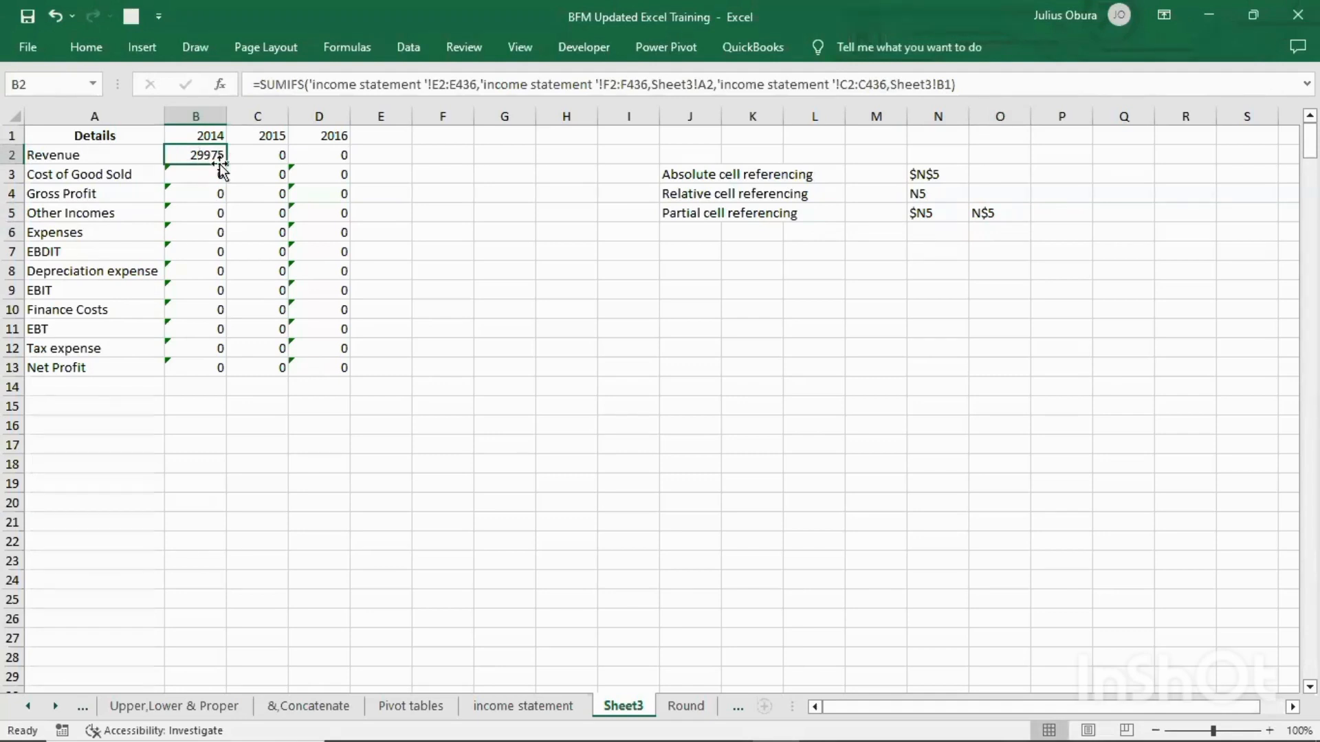
pyautogui.click(485, 84)
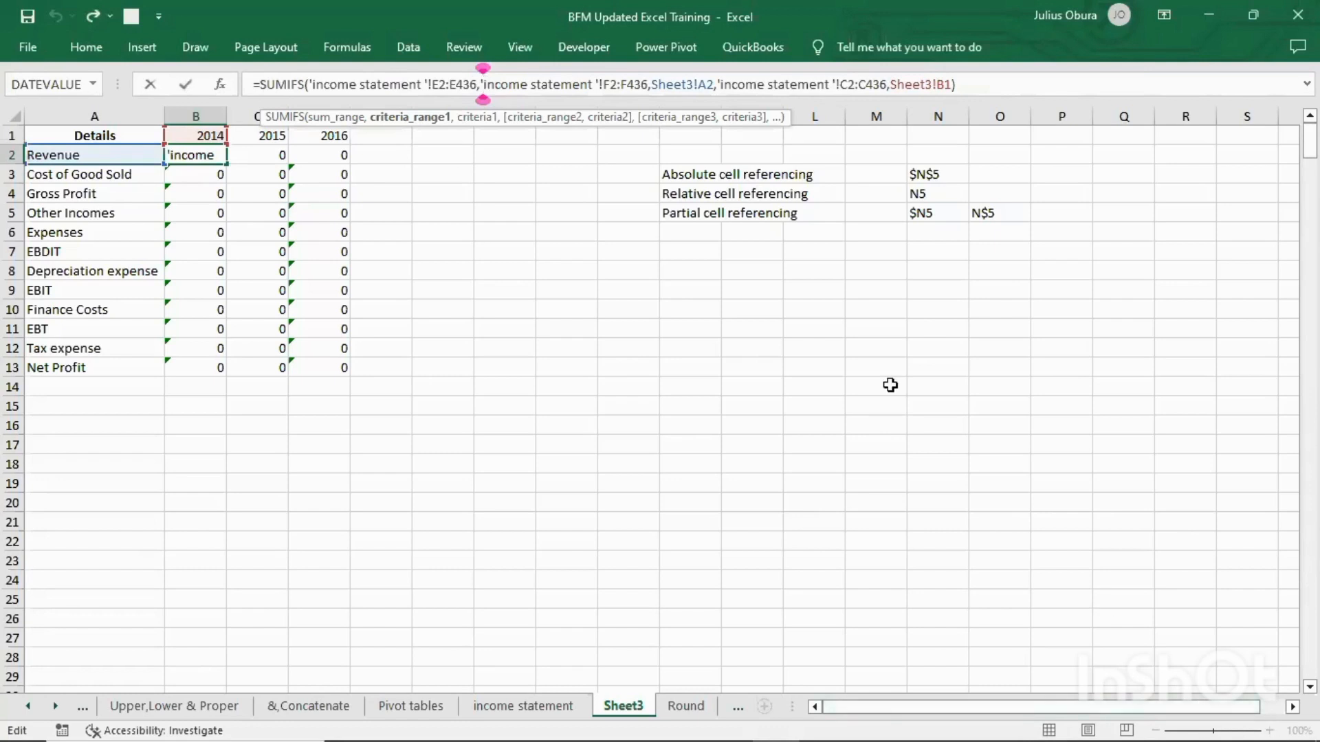
pyautogui.press('Return')
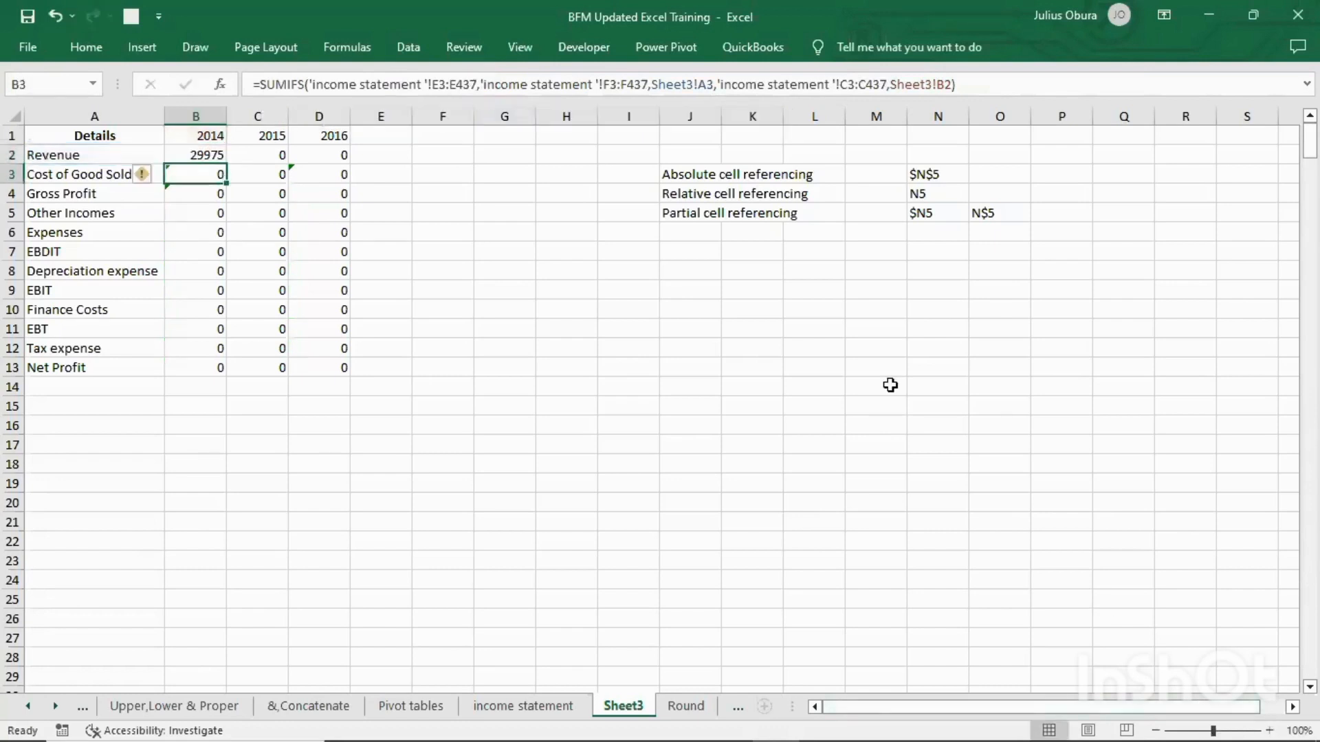
# Enlarge the sheet view to 130% and expand the formula bar for the 2014 Revenue formula in cell B2
pyautogui.click(1270, 731)
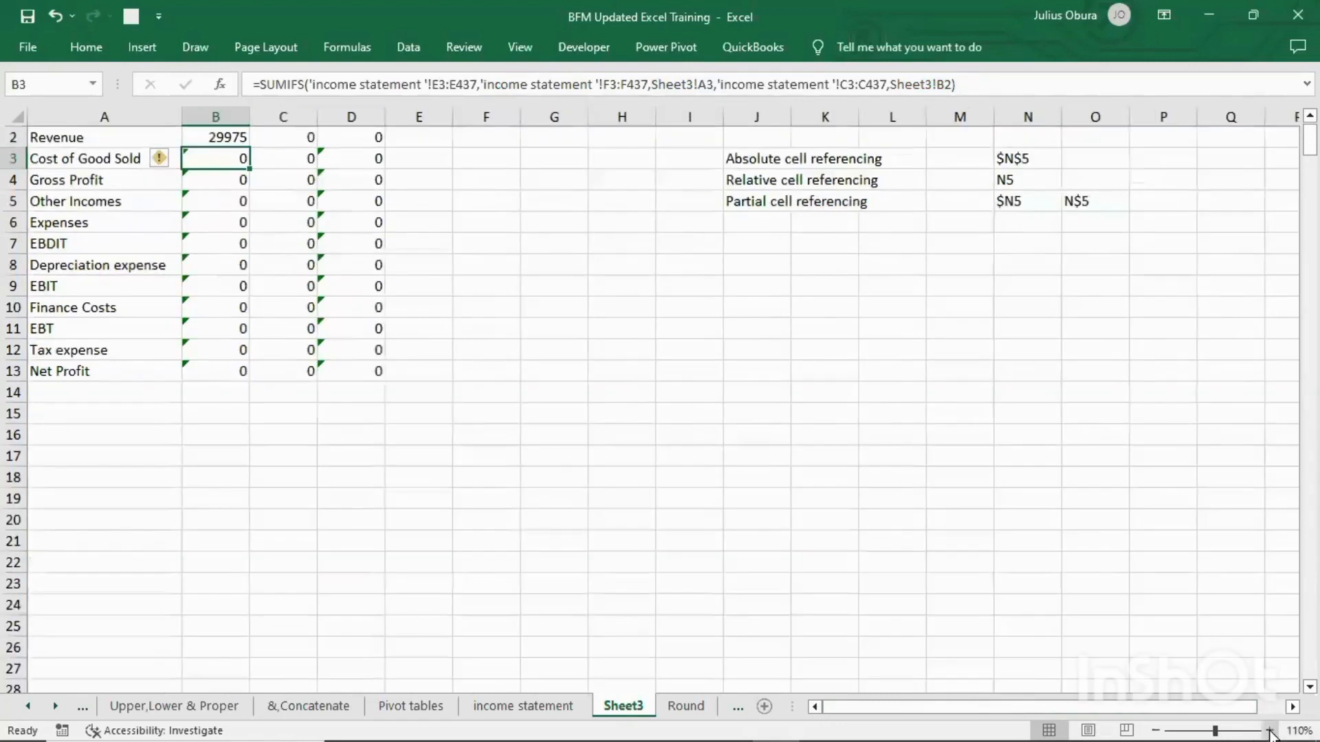
pyautogui.click(1270, 731)
pyautogui.click(1270, 731)
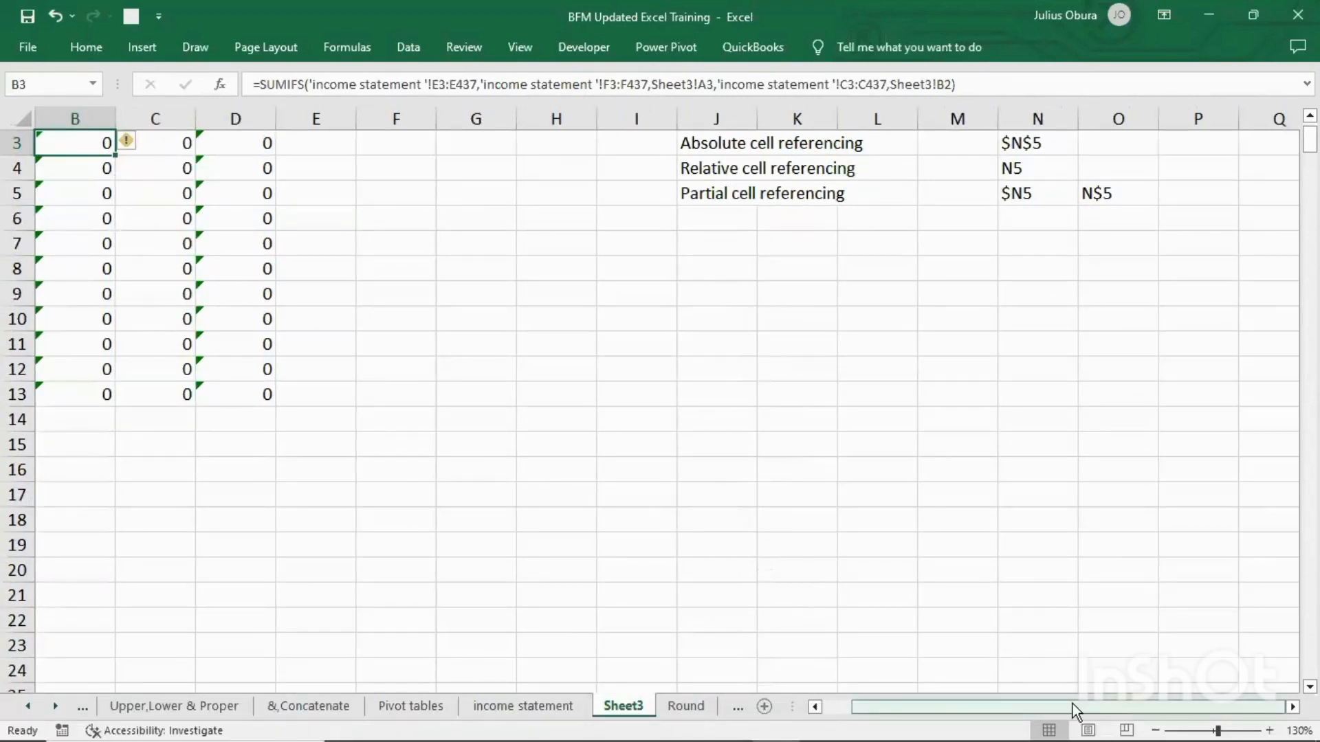
pyautogui.moveTo(1073, 704); pyautogui.dragTo(1044, 704)
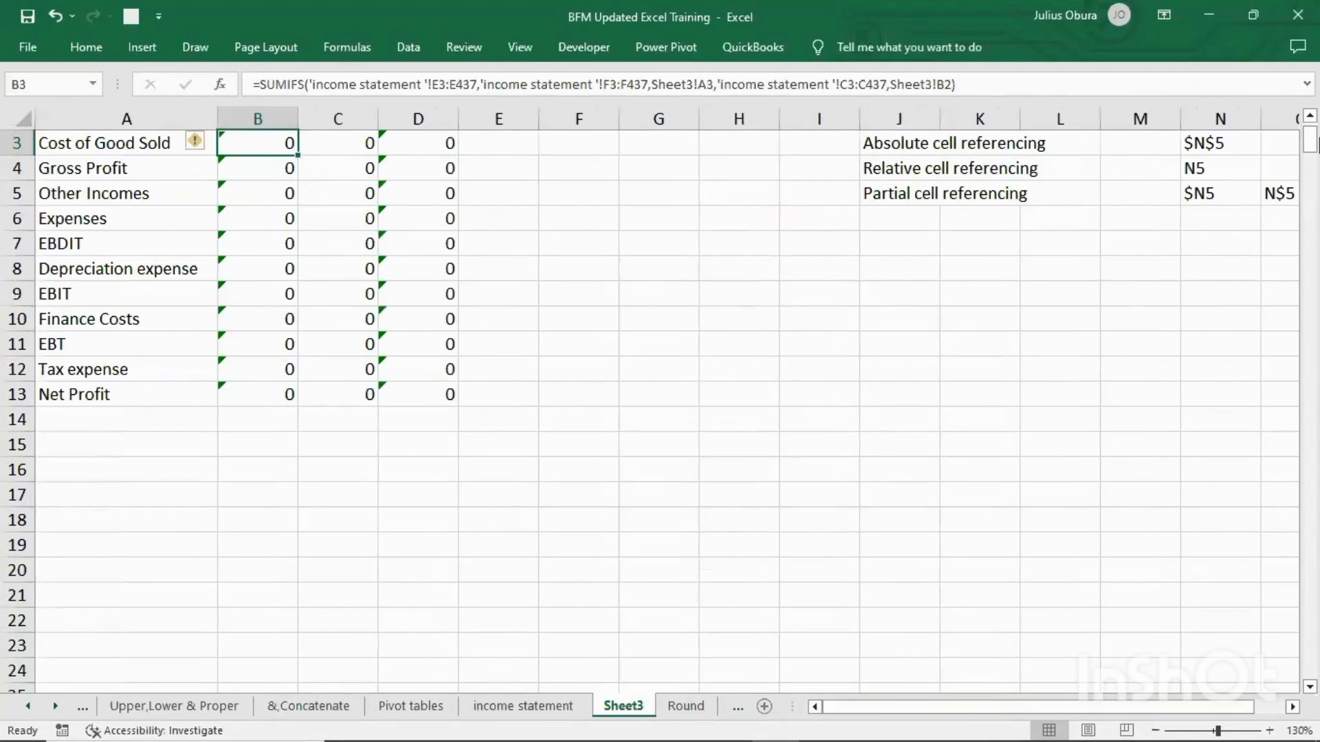
pyautogui.click(1310, 117)
pyautogui.click(1309, 117)
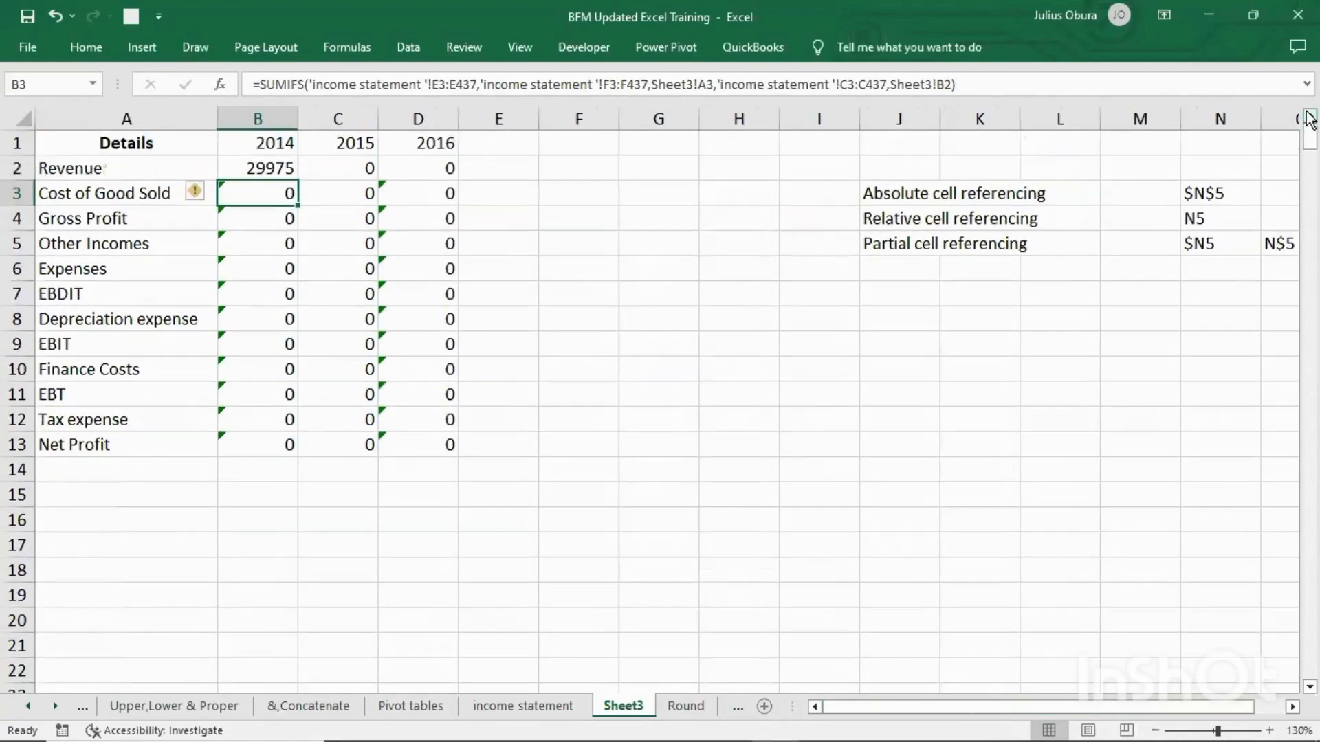
pyautogui.click(271, 167)
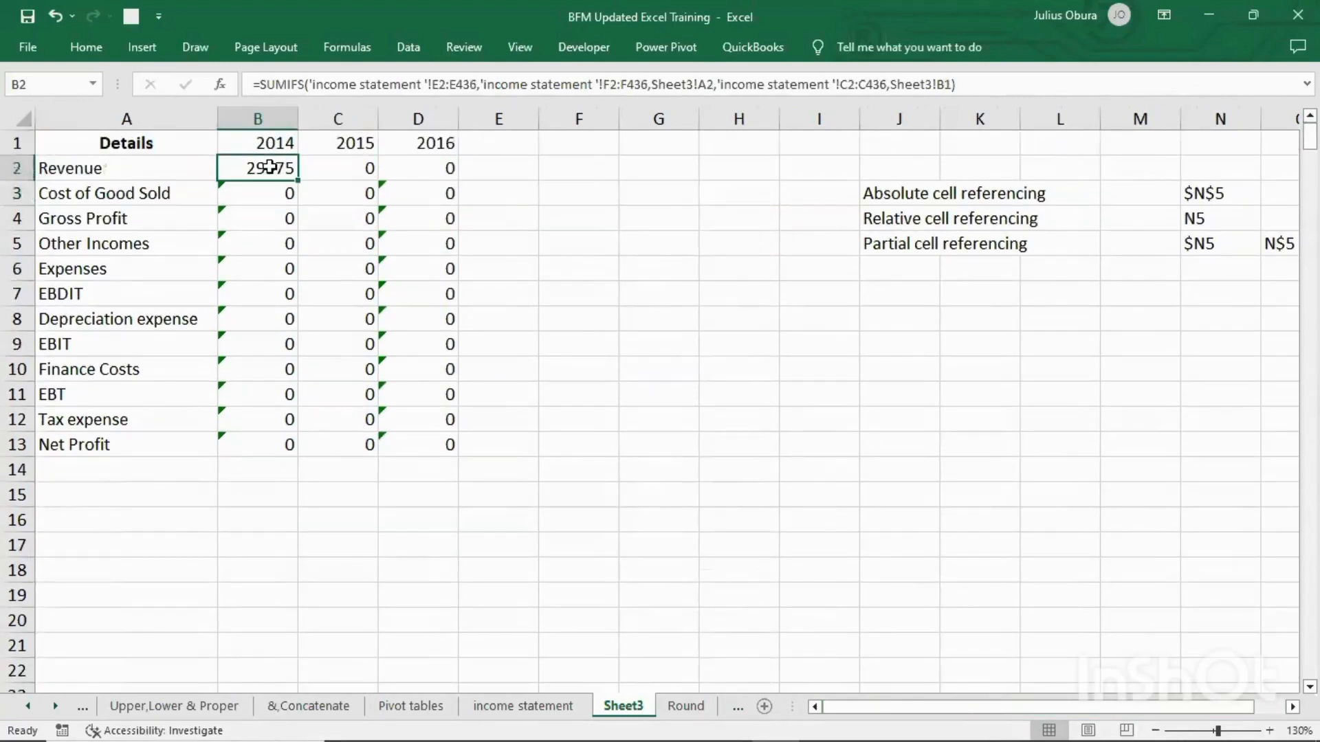
pyautogui.click(1307, 84)
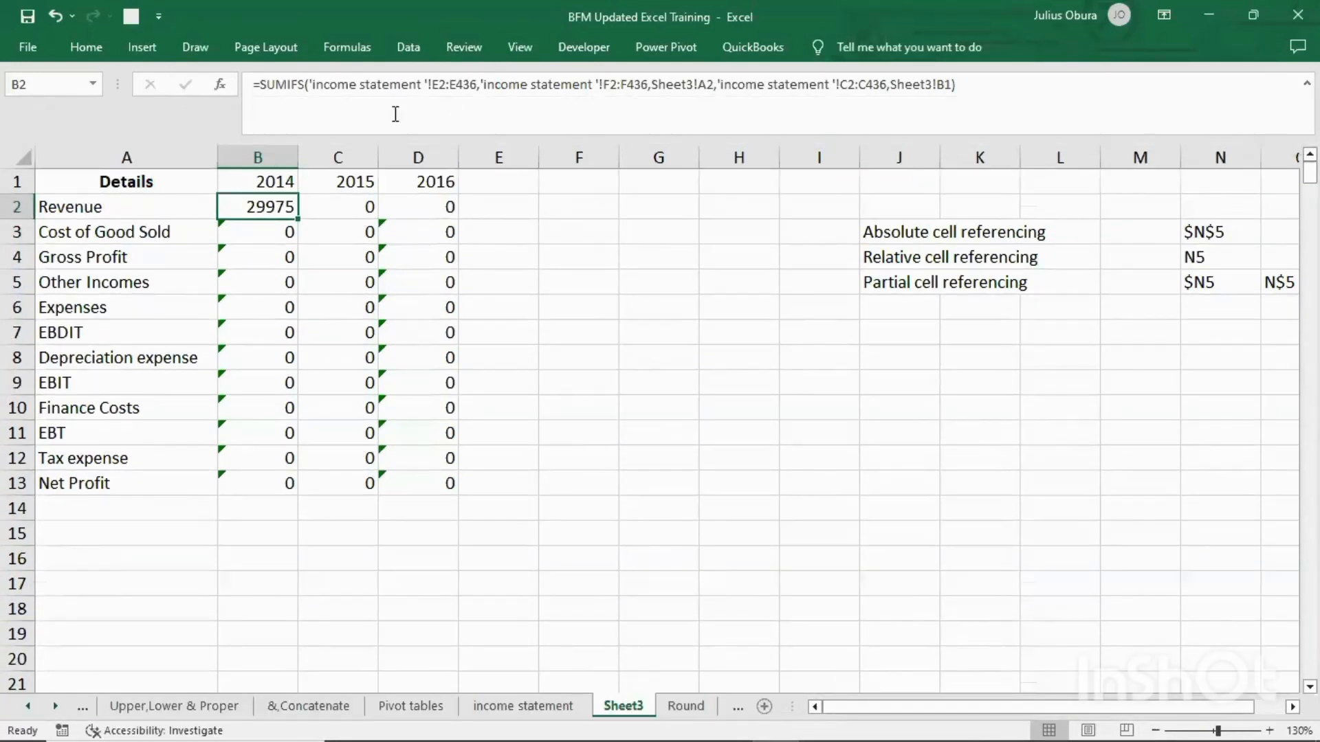
# Examine each argument of the SUMIFS formula in B2 in turn, from sum_range through criteria2
pyautogui.click(377, 84)
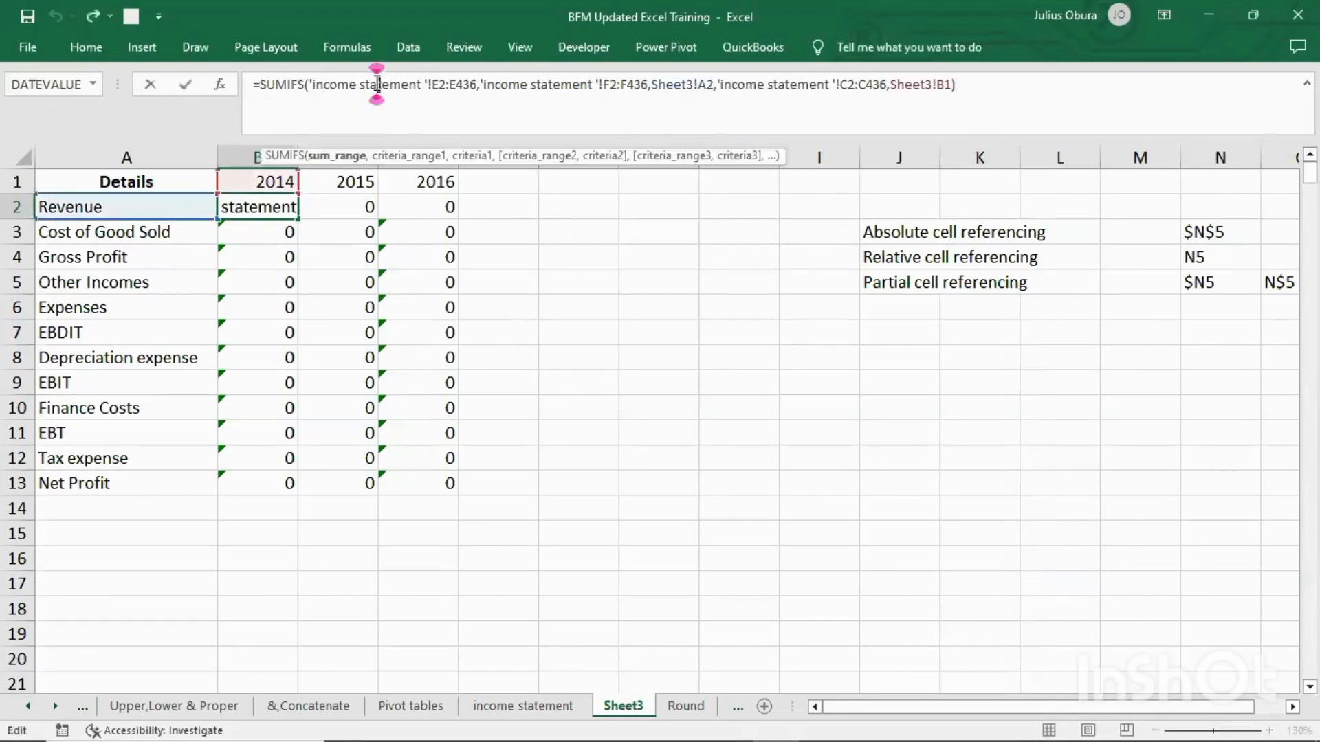
pyautogui.click(339, 161)
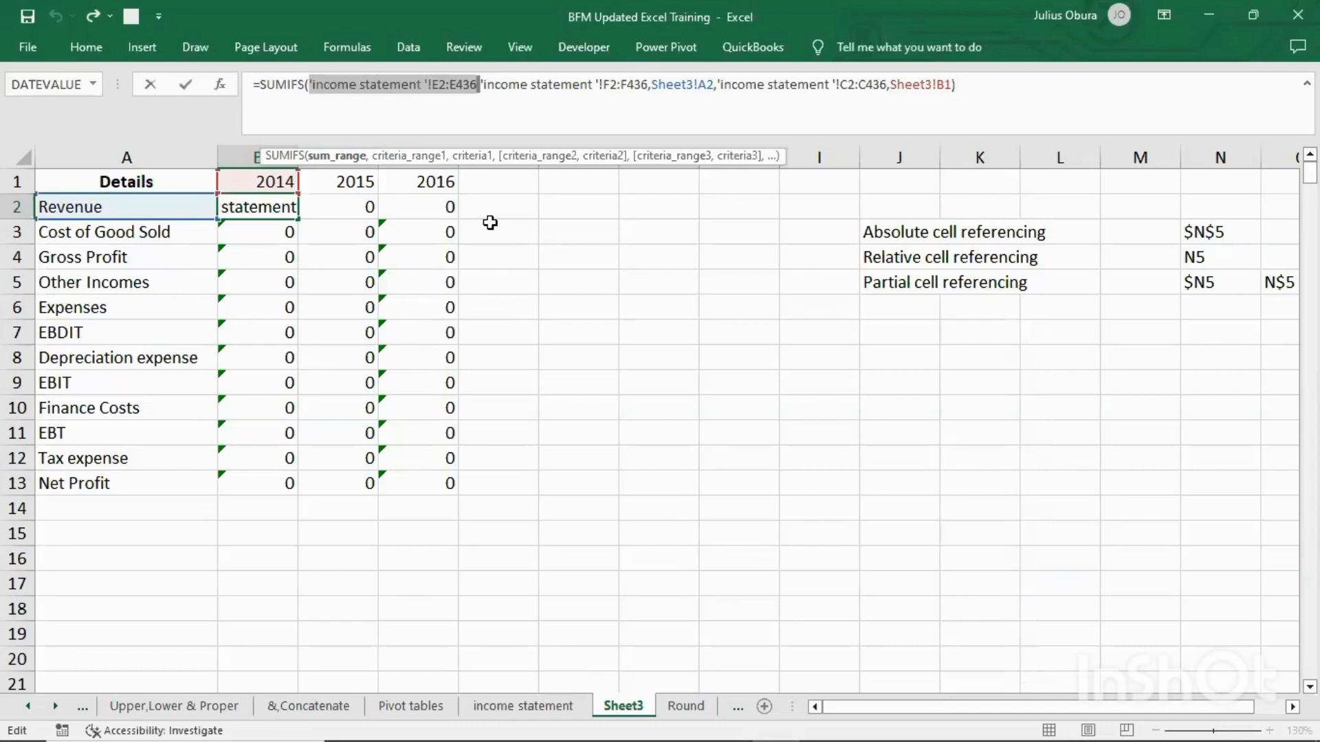
pyautogui.click(425, 157)
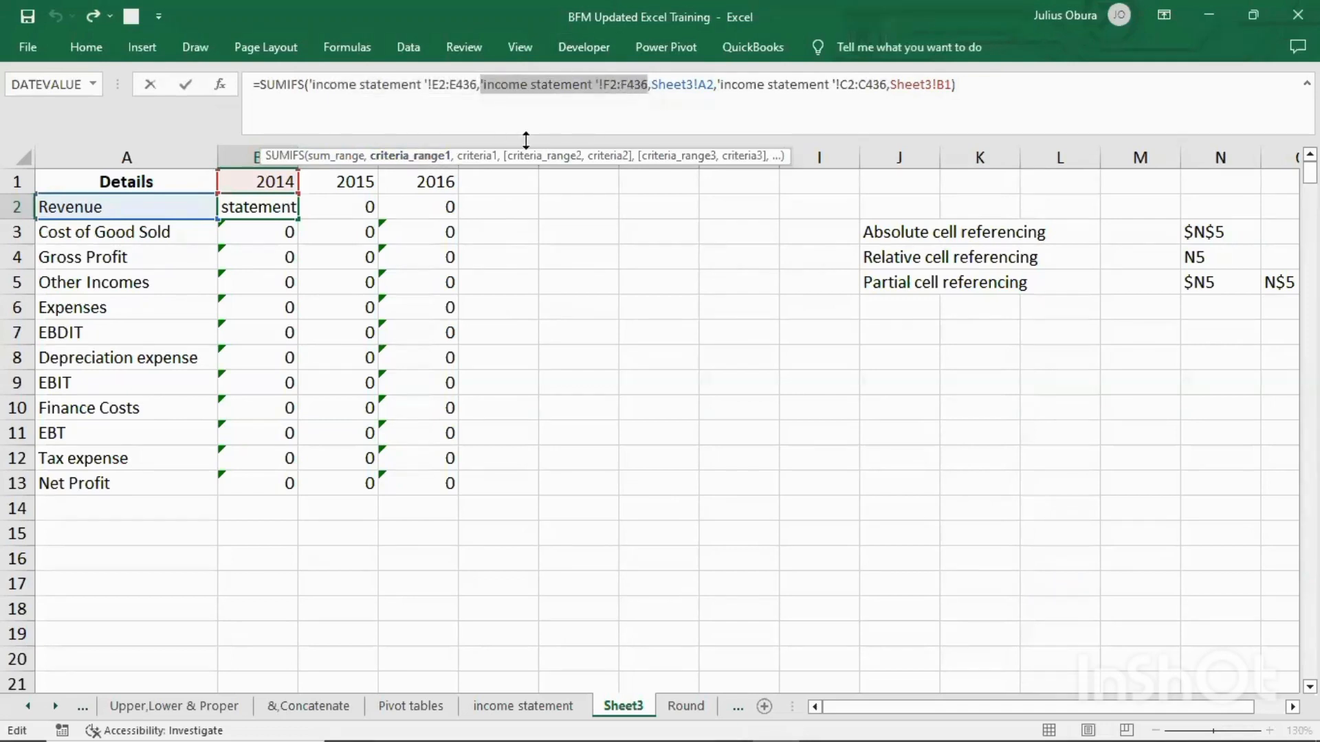
pyautogui.click(479, 156)
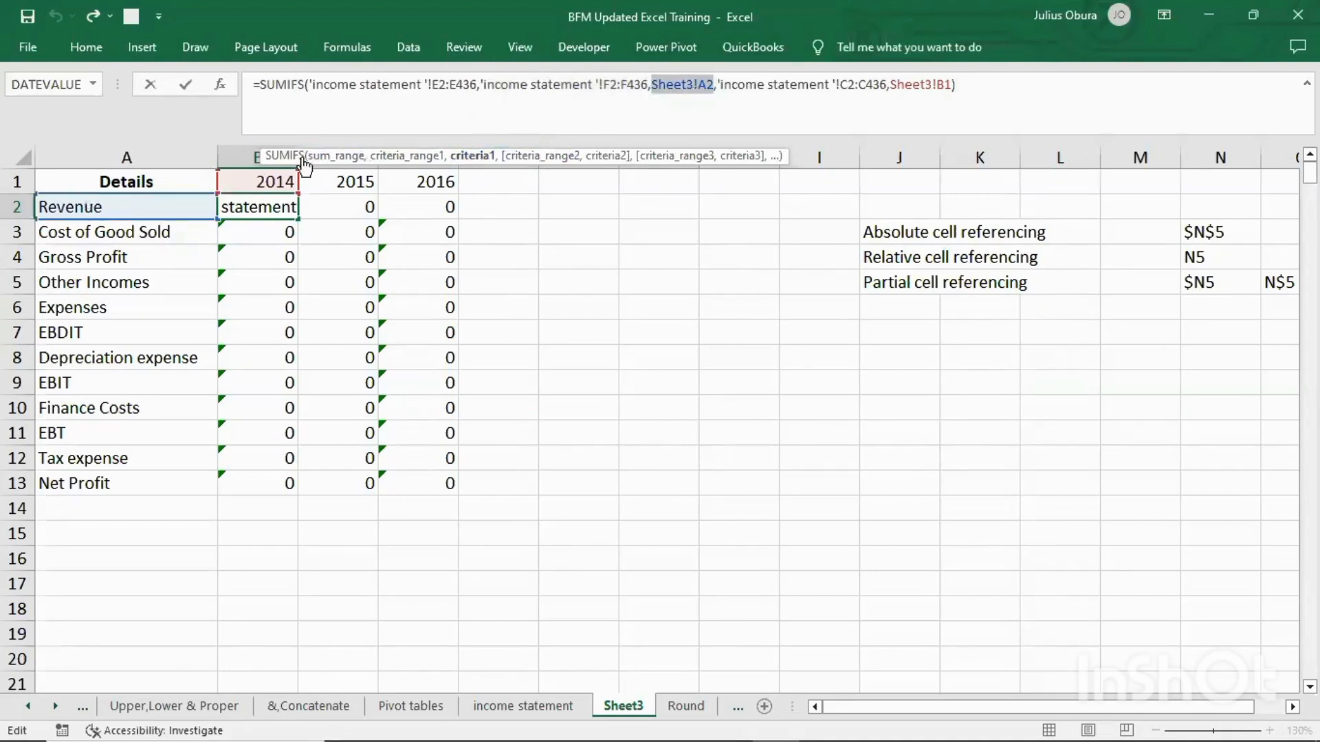
pyautogui.click(543, 156)
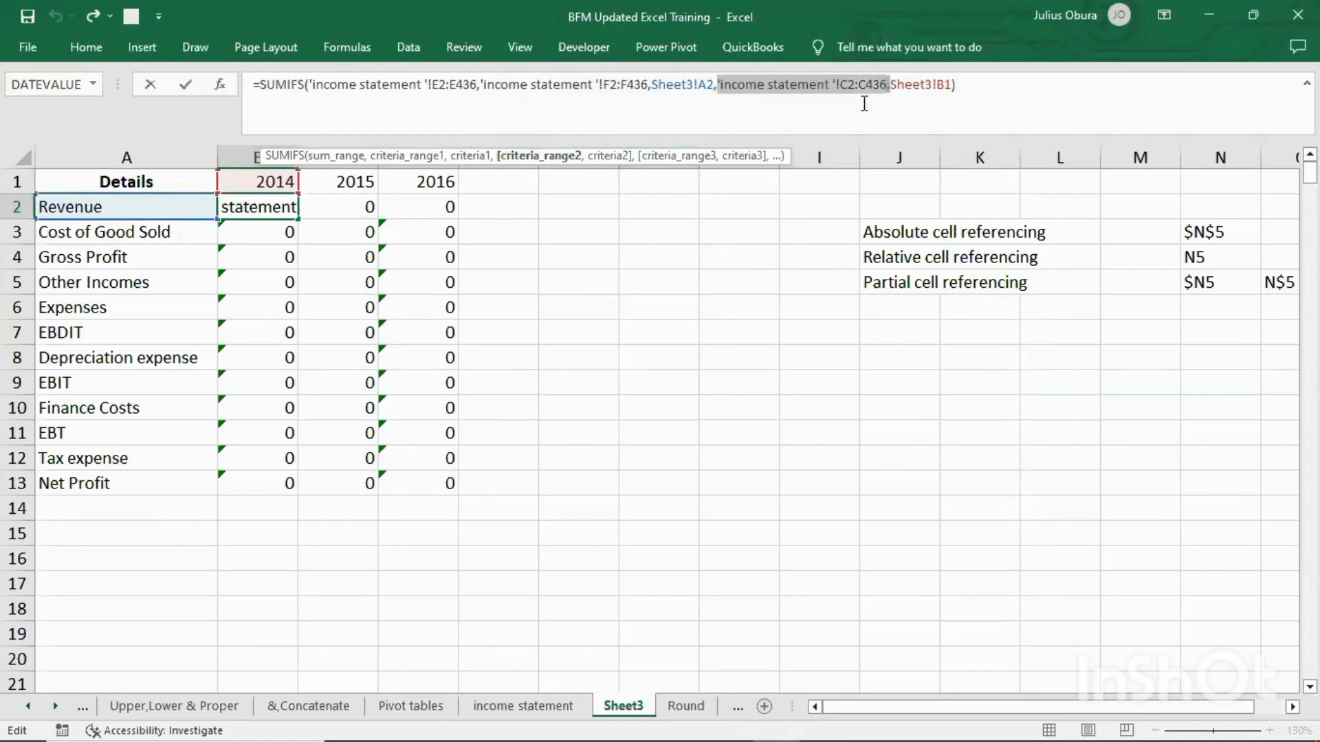
pyautogui.click(609, 157)
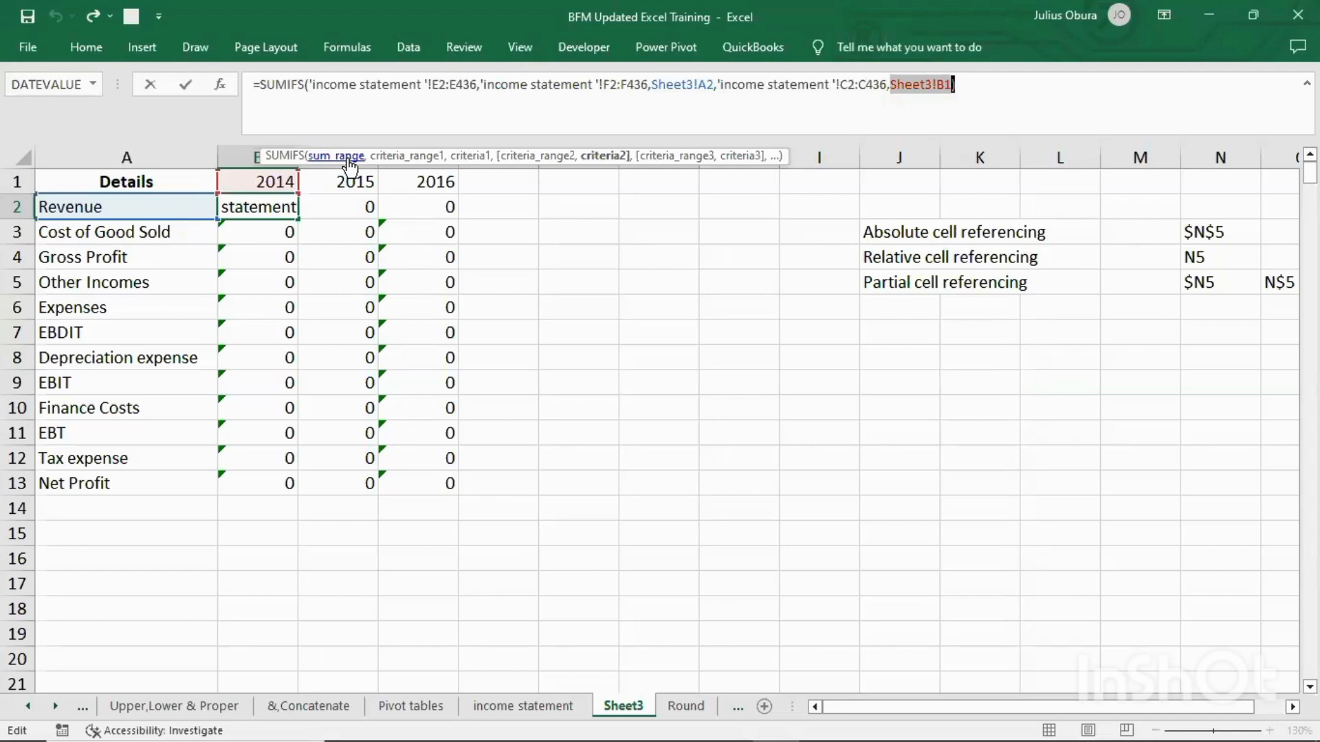
# Make the sum range and both criteria ranges in B2's SUMIFS formula absolute: $E$2:$E$436, $F$2:$F$436 and $C$2:$C$436
pyautogui.click(349, 161)
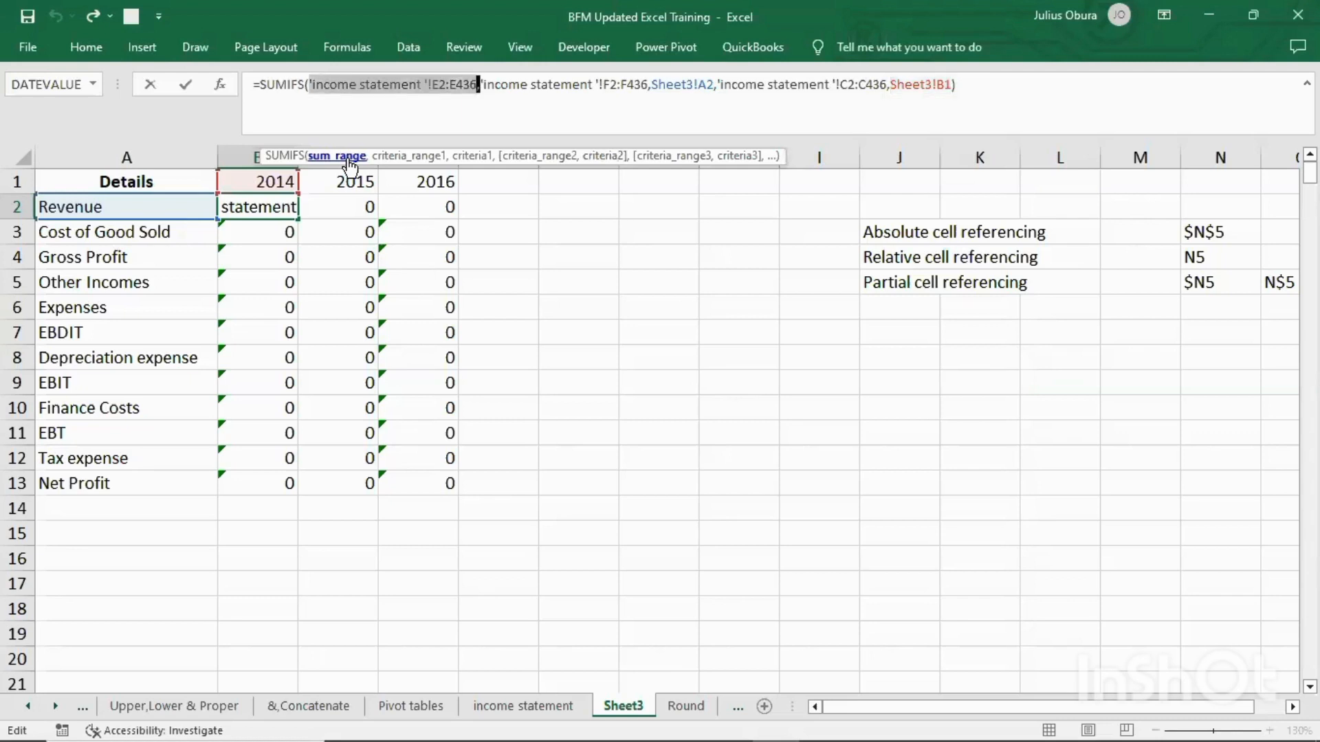
pyautogui.press('F4')
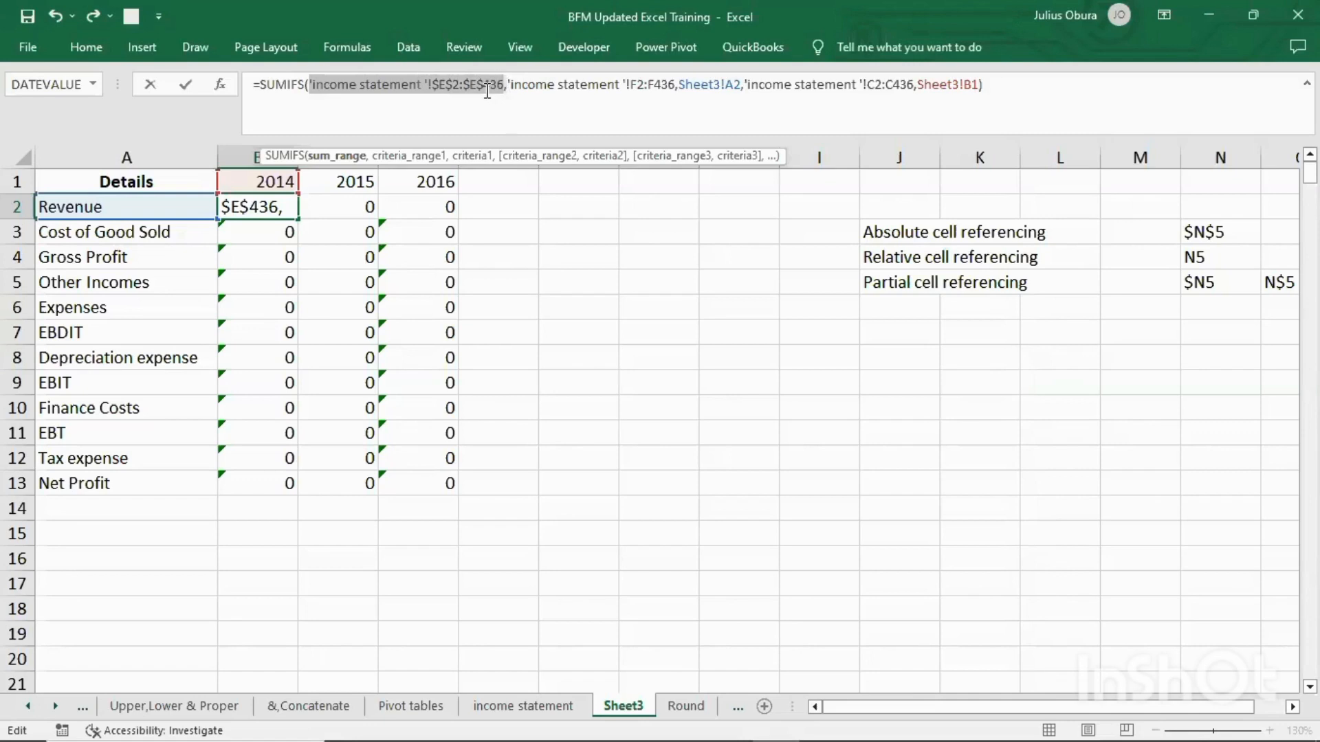
pyautogui.click(411, 162)
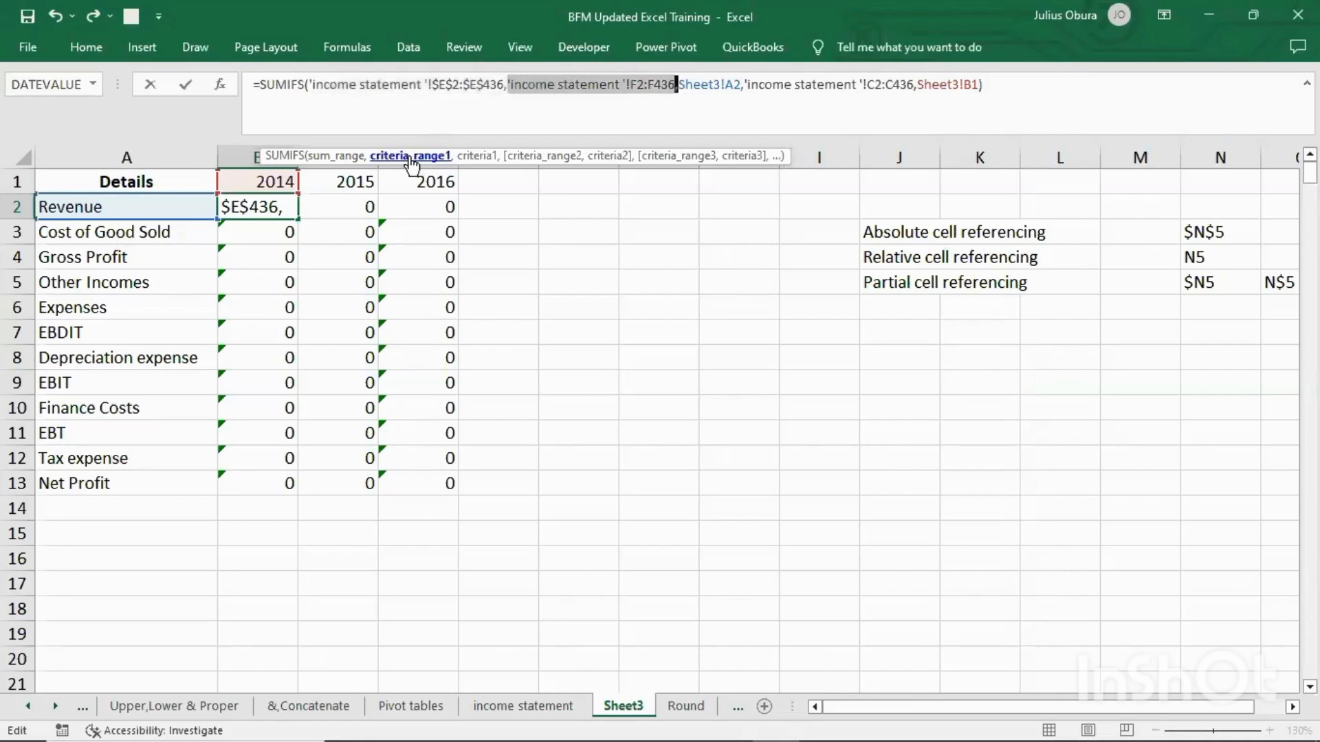
pyautogui.press('F4')
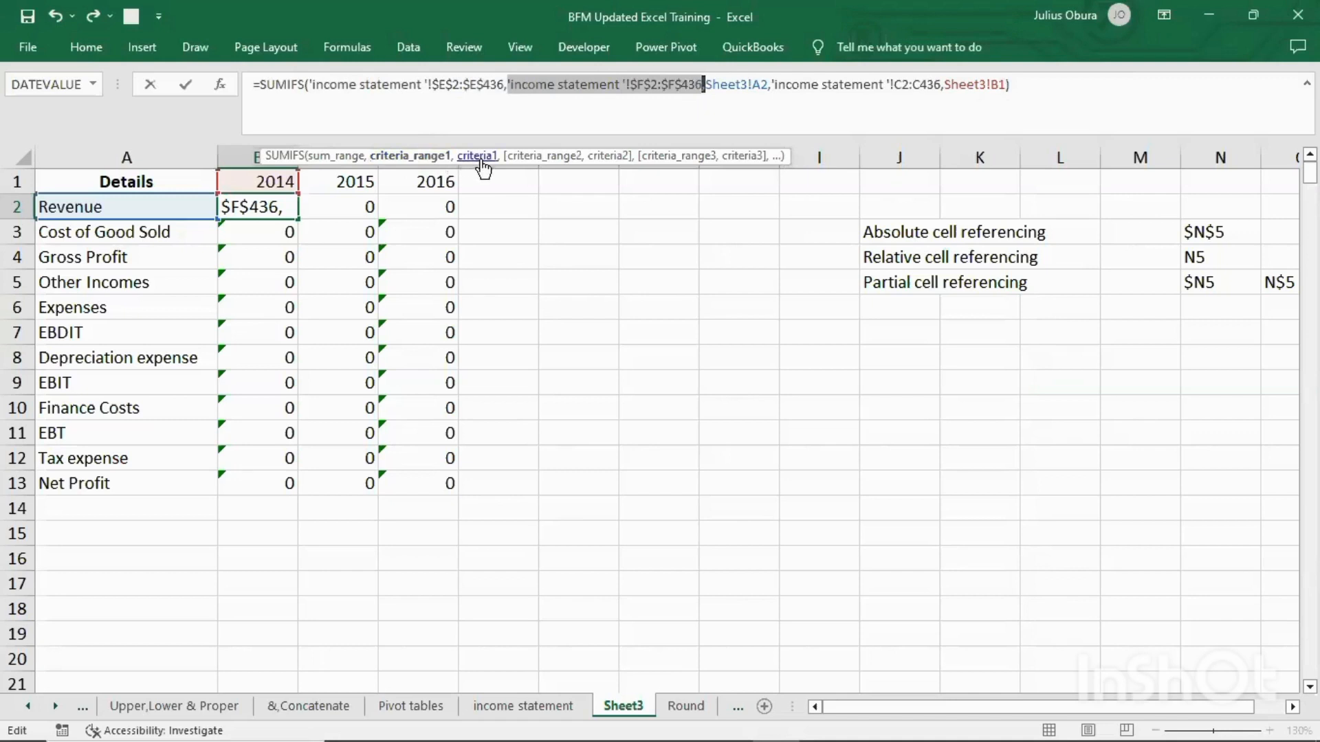
pyautogui.click(555, 165)
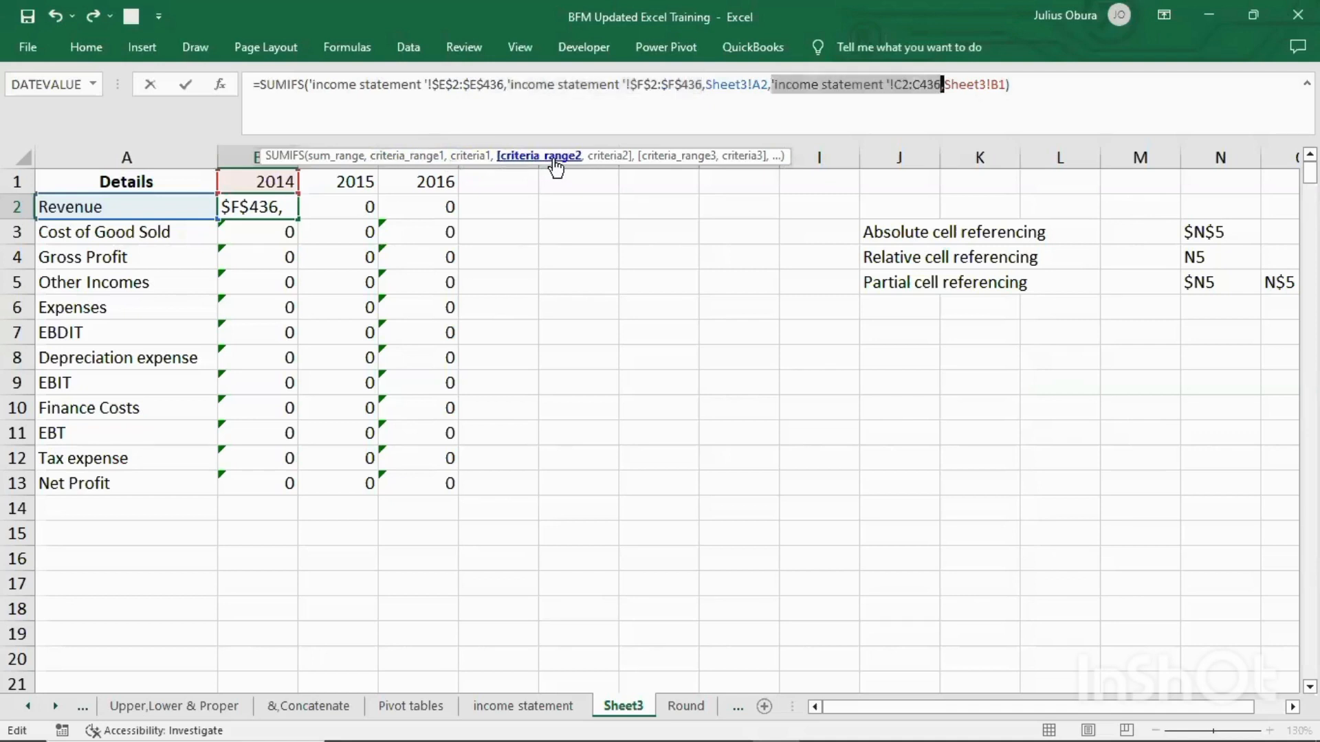
pyautogui.press('F4')
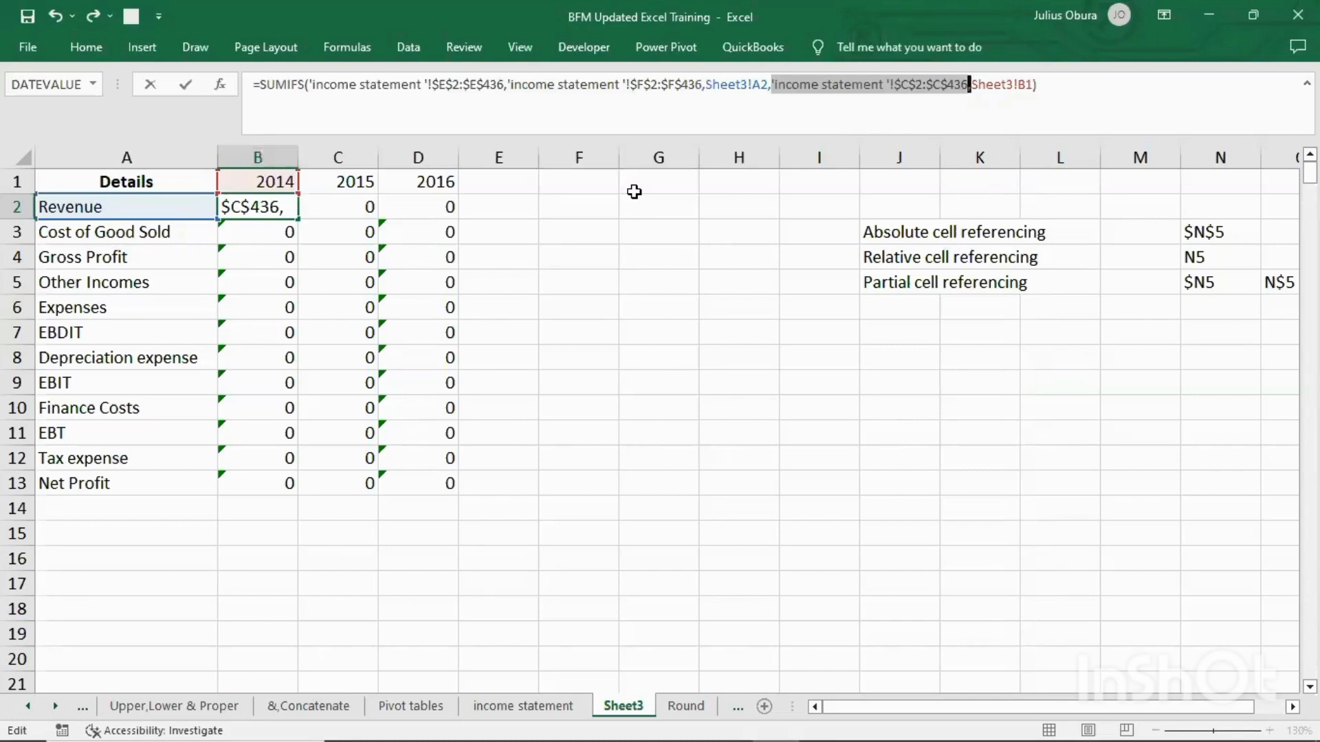
pyautogui.press('Return')
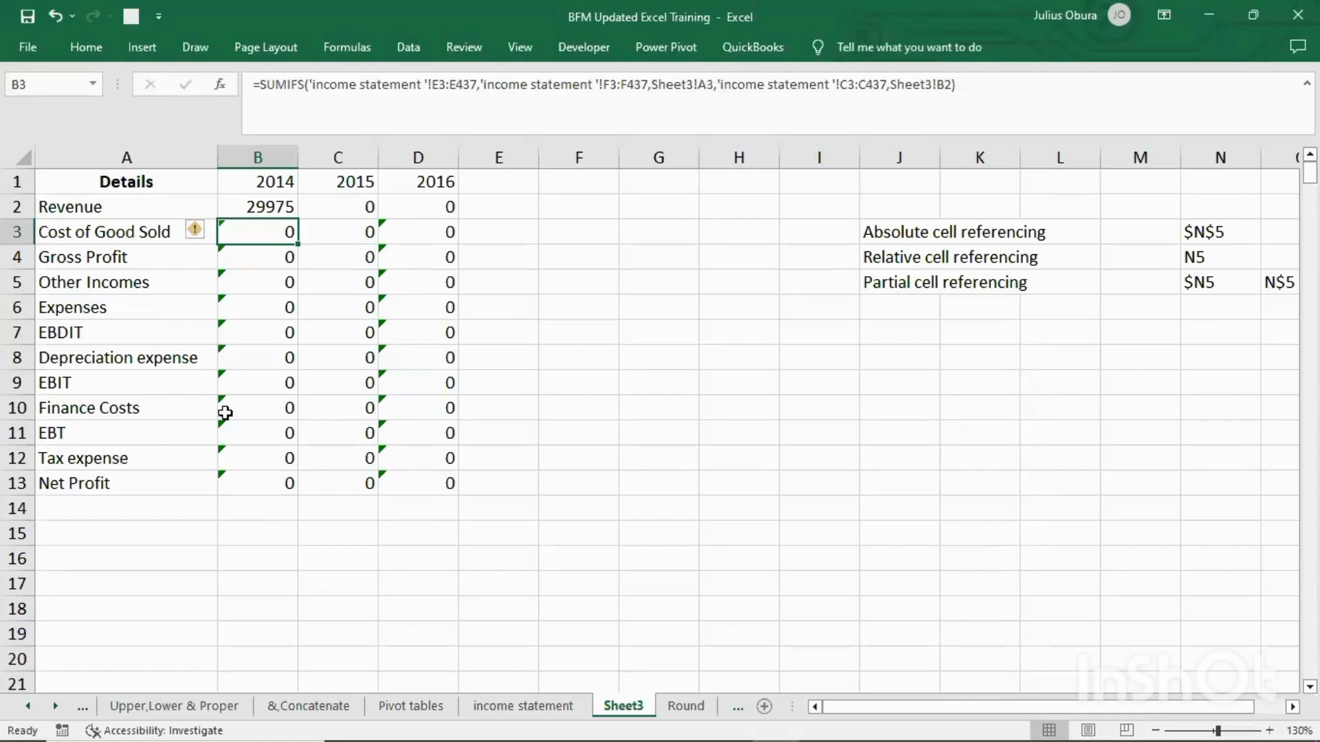
# Lock only the column of the first criterion in B2's SUMIFS formula by changing it to Sheet3!$A2
pyautogui.click(258, 206)
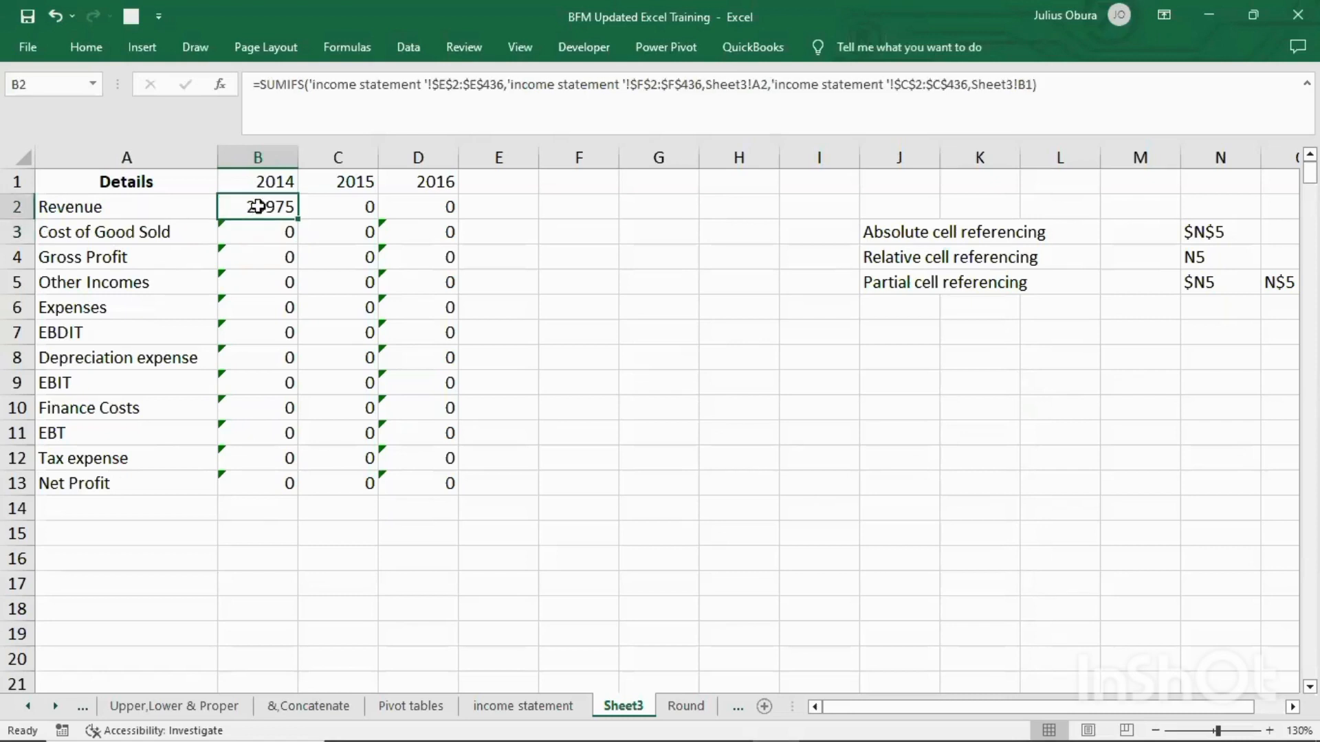
pyautogui.click(522, 85)
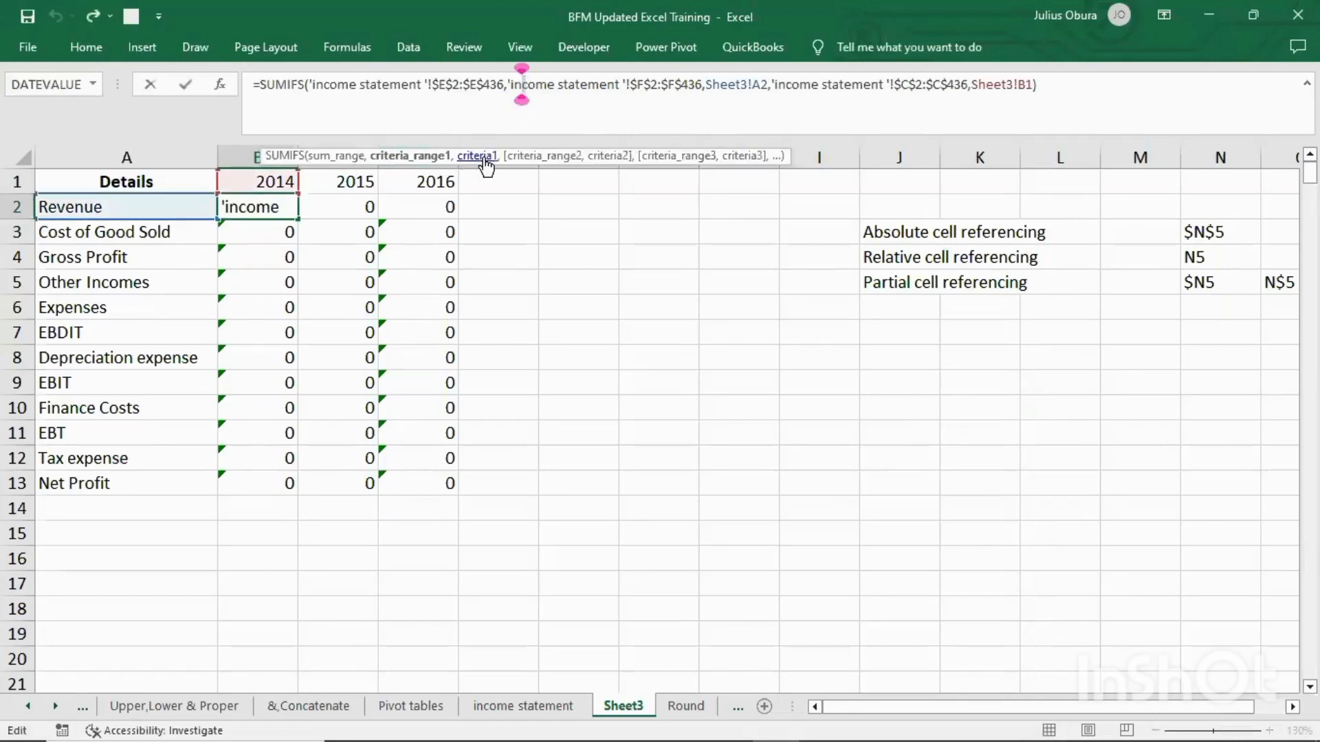
pyautogui.click(485, 158)
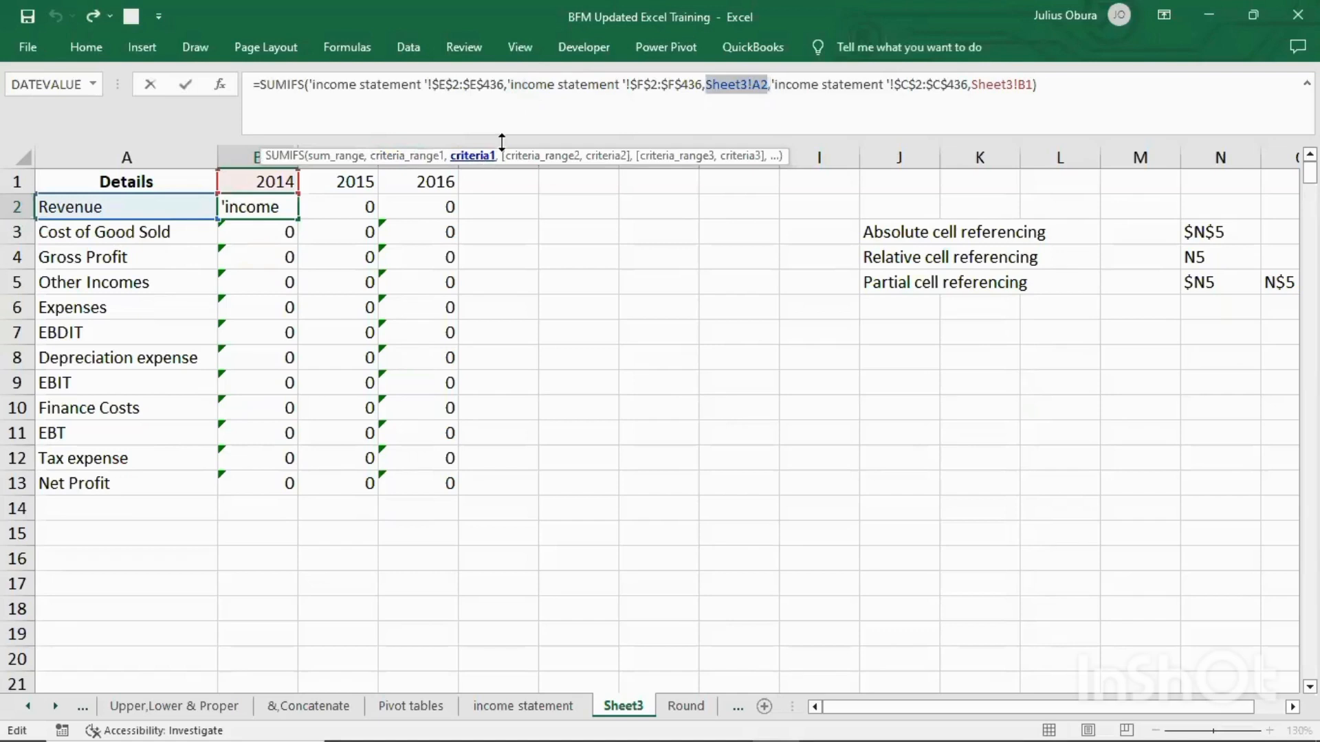
pyautogui.click(755, 84)
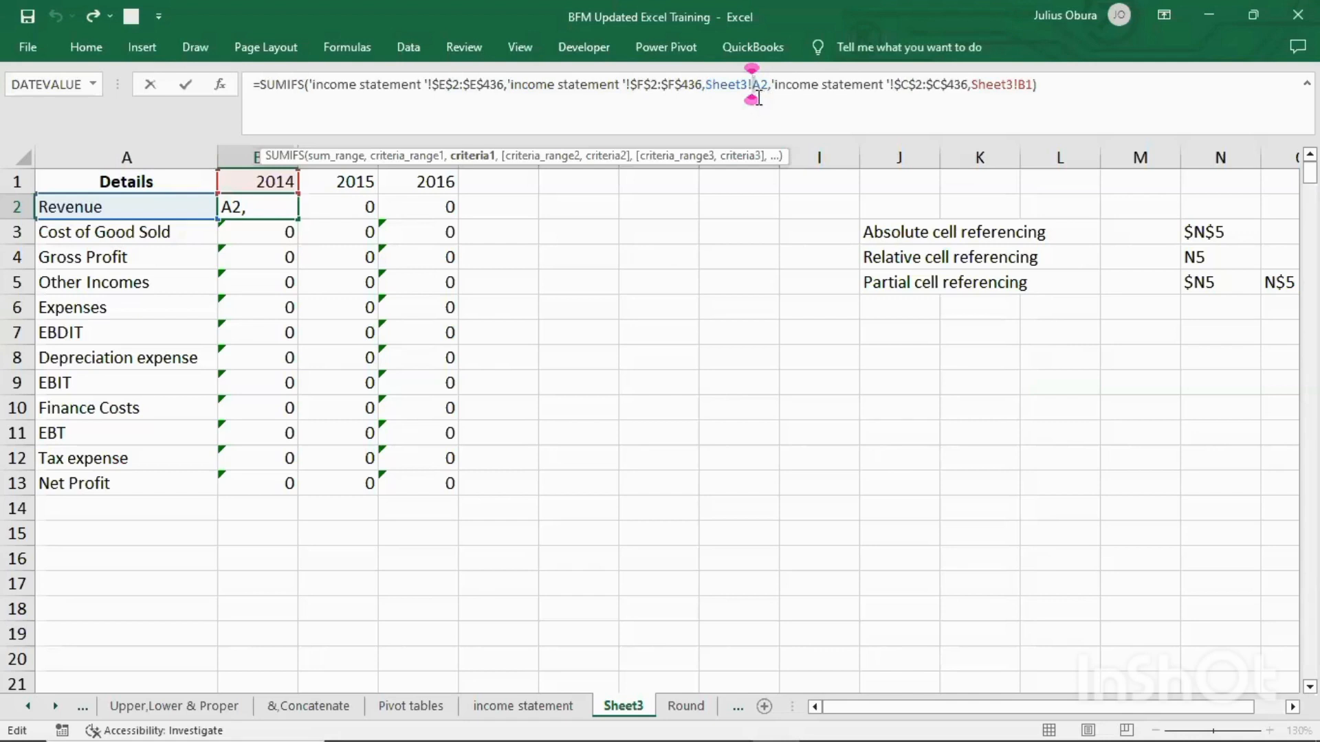
pyautogui.write('$')
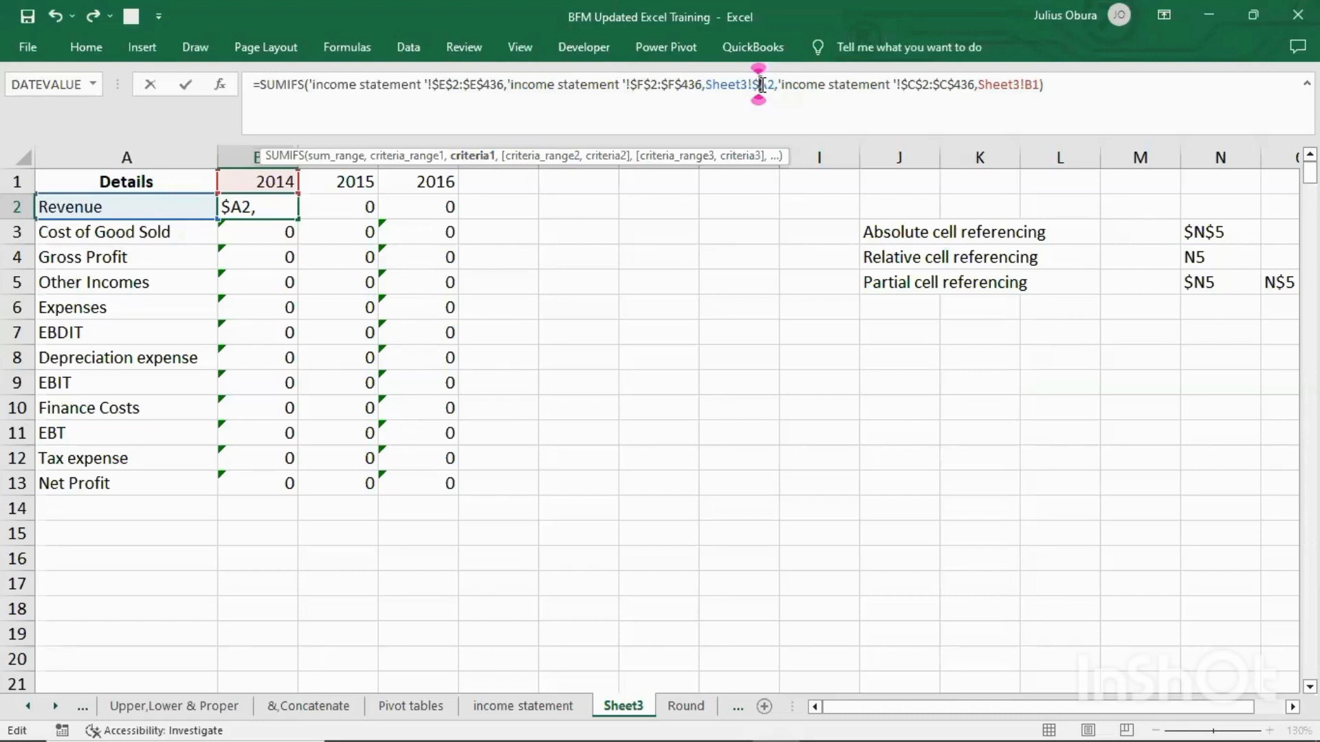
pyautogui.press('Return')
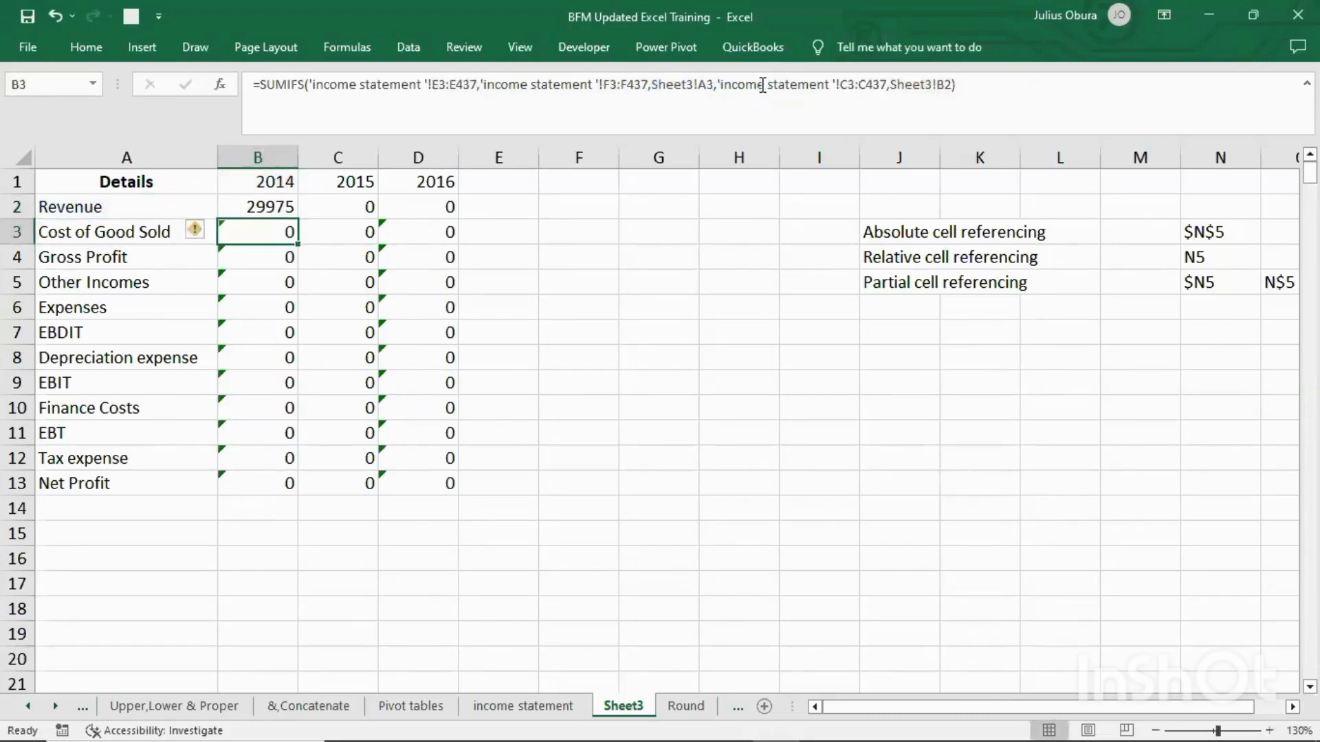
# Compare the SUMIFS formulas for 2014, 2015 and 2016 in the Revenue and Expenses rows, including D6's criteria2 reference
pyautogui.click(256, 207)
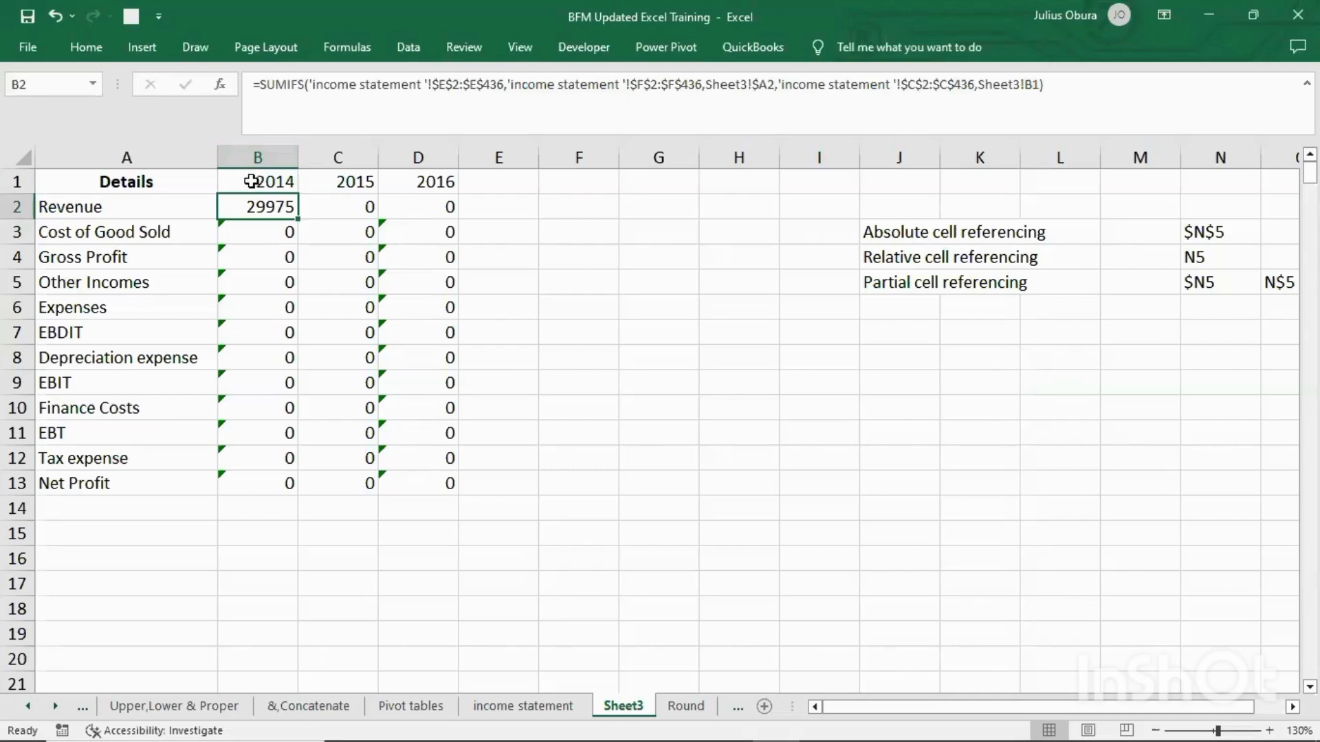
pyautogui.click(330, 204)
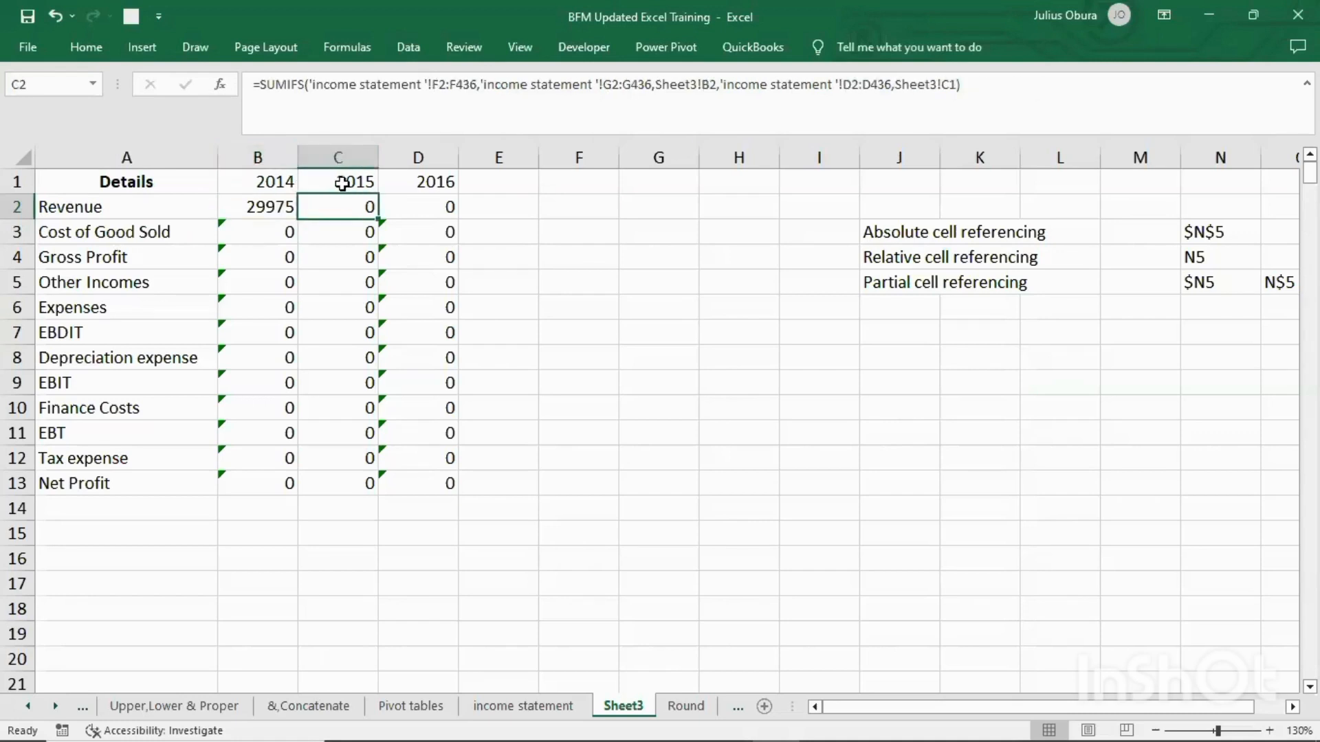
pyautogui.click(403, 213)
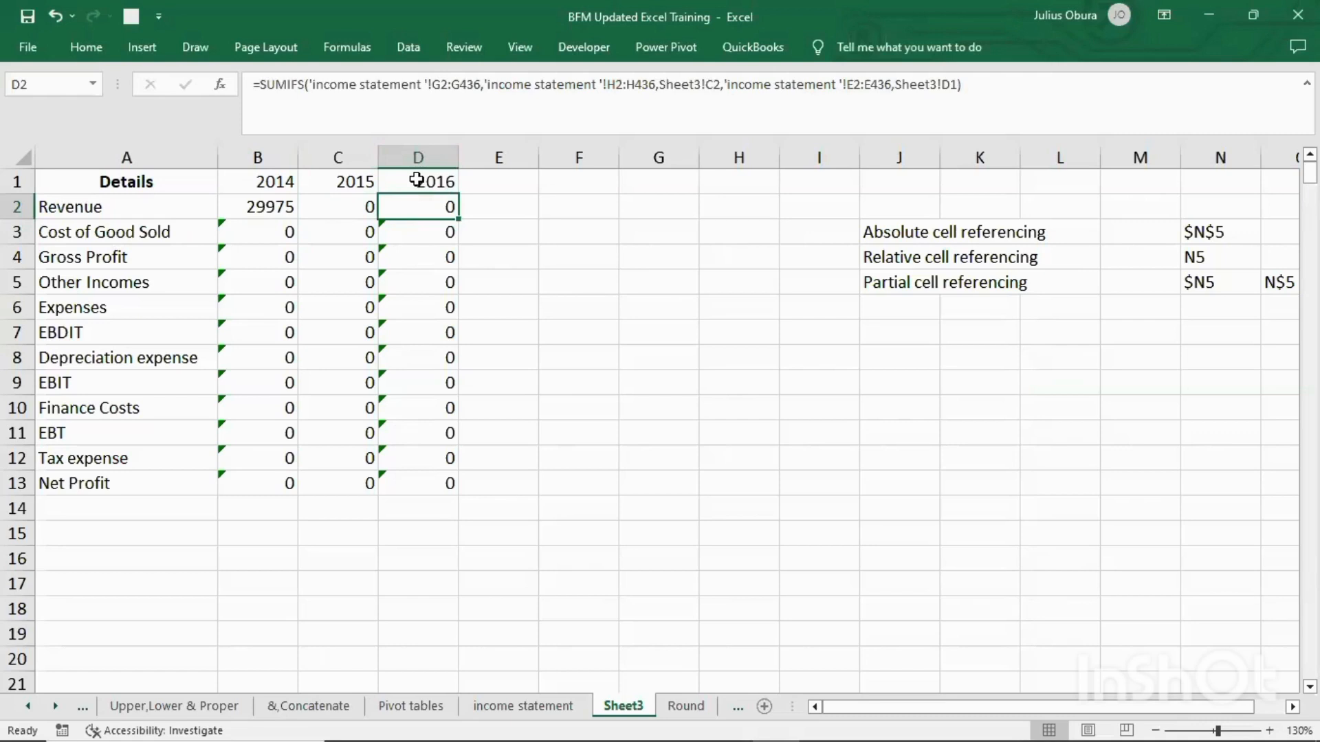
pyautogui.click(275, 308)
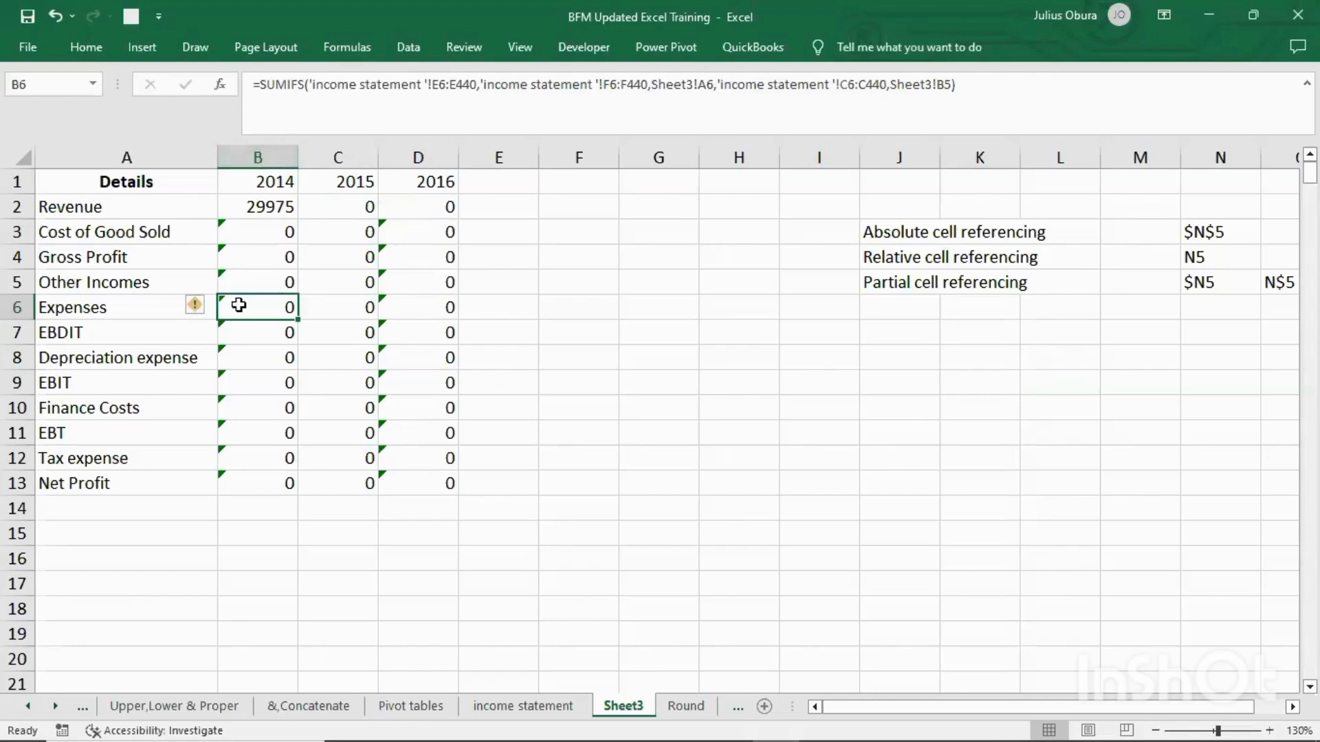
pyautogui.click(364, 307)
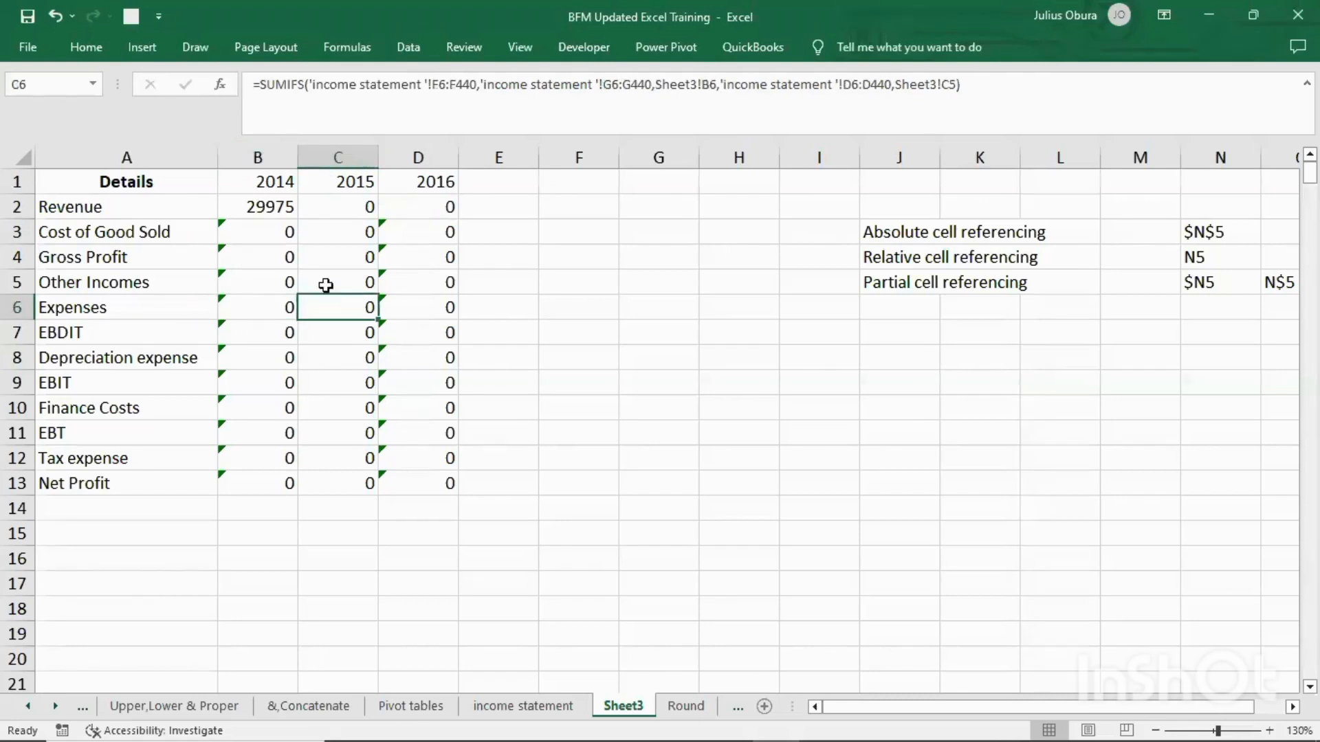
pyautogui.click(416, 308)
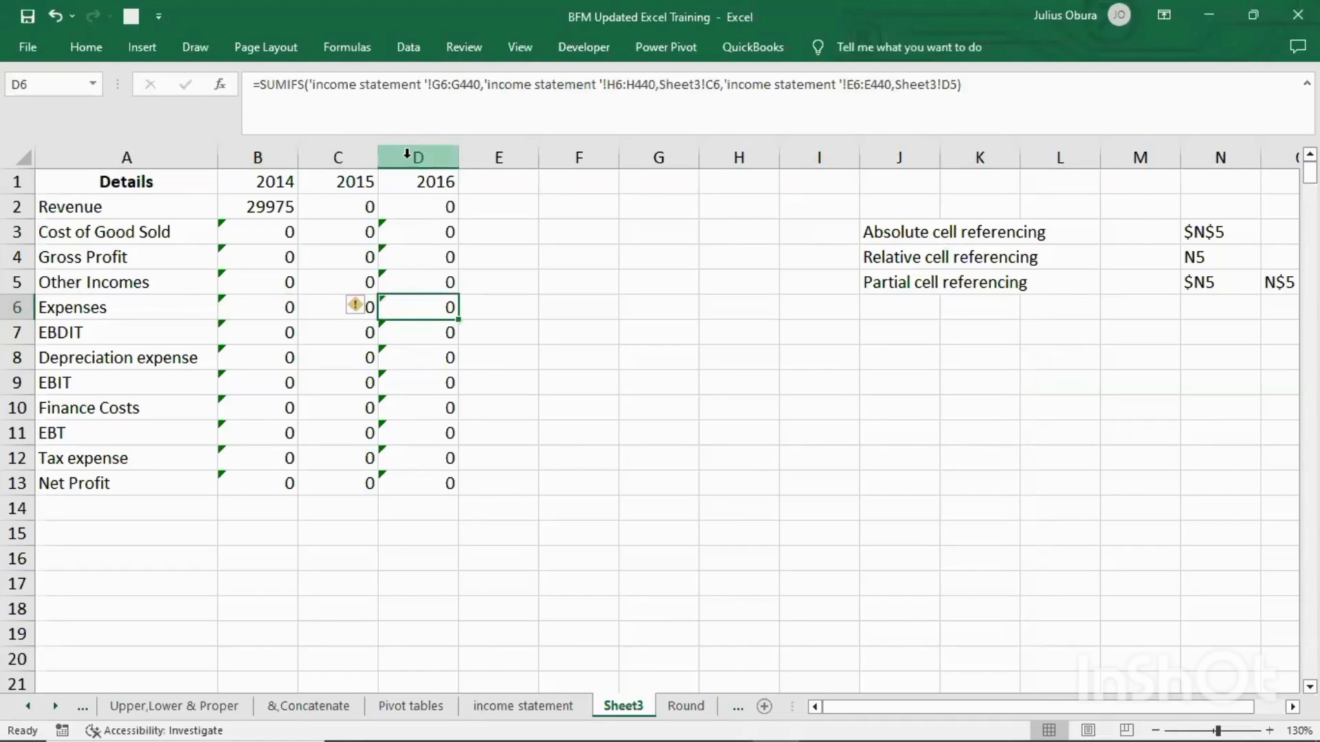
pyautogui.click(746, 84)
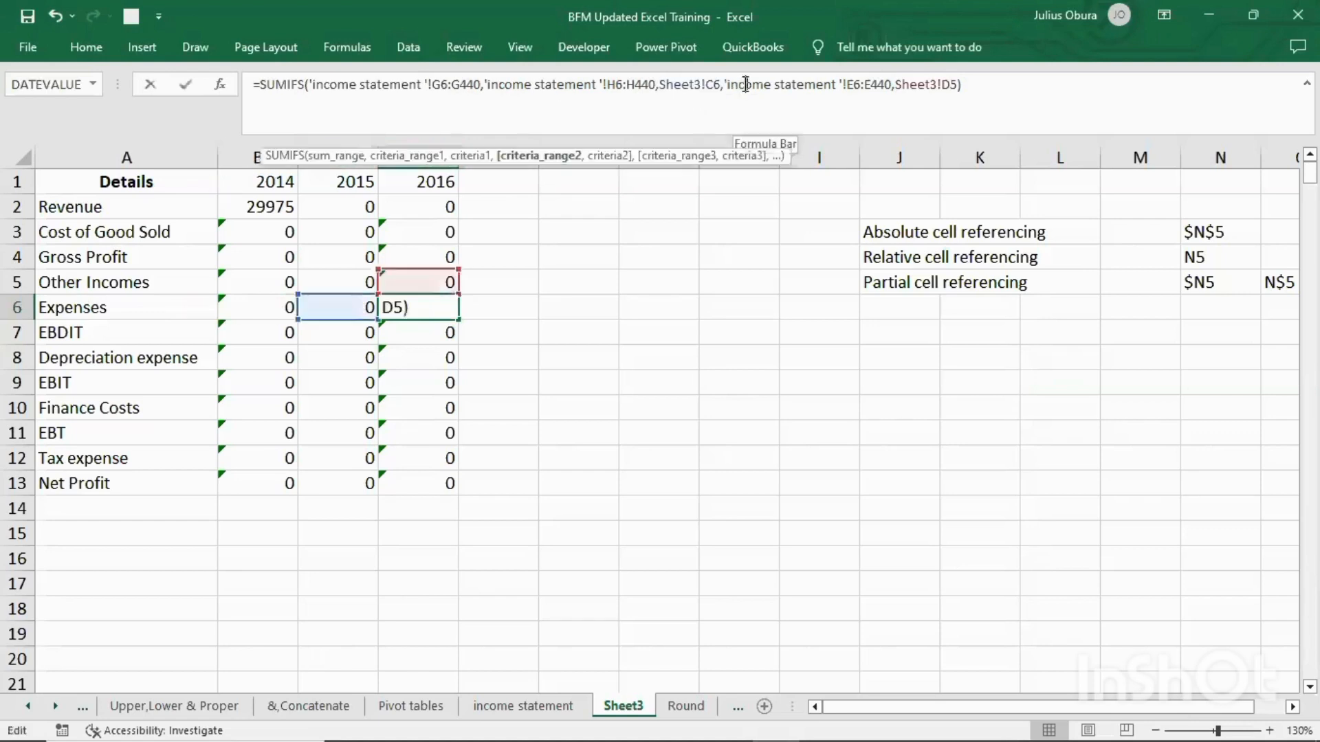
pyautogui.click(608, 157)
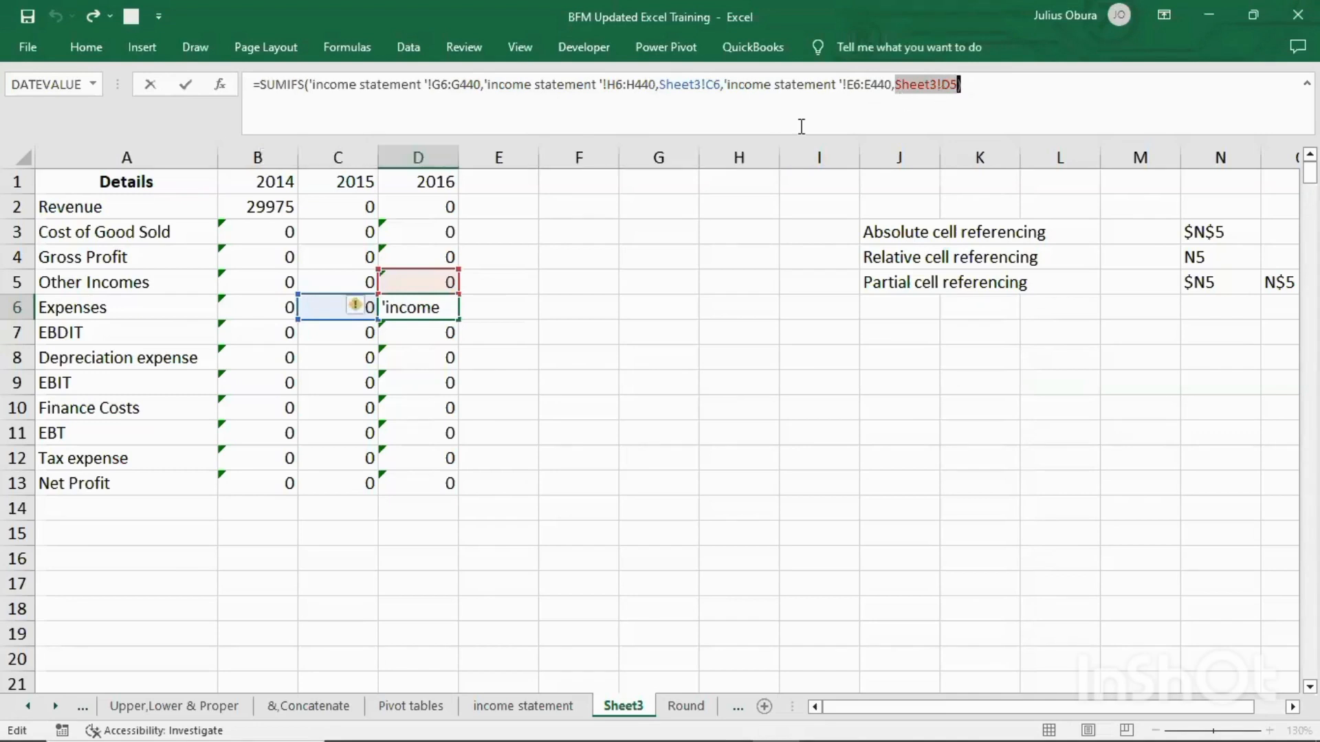
pyautogui.press('Return')
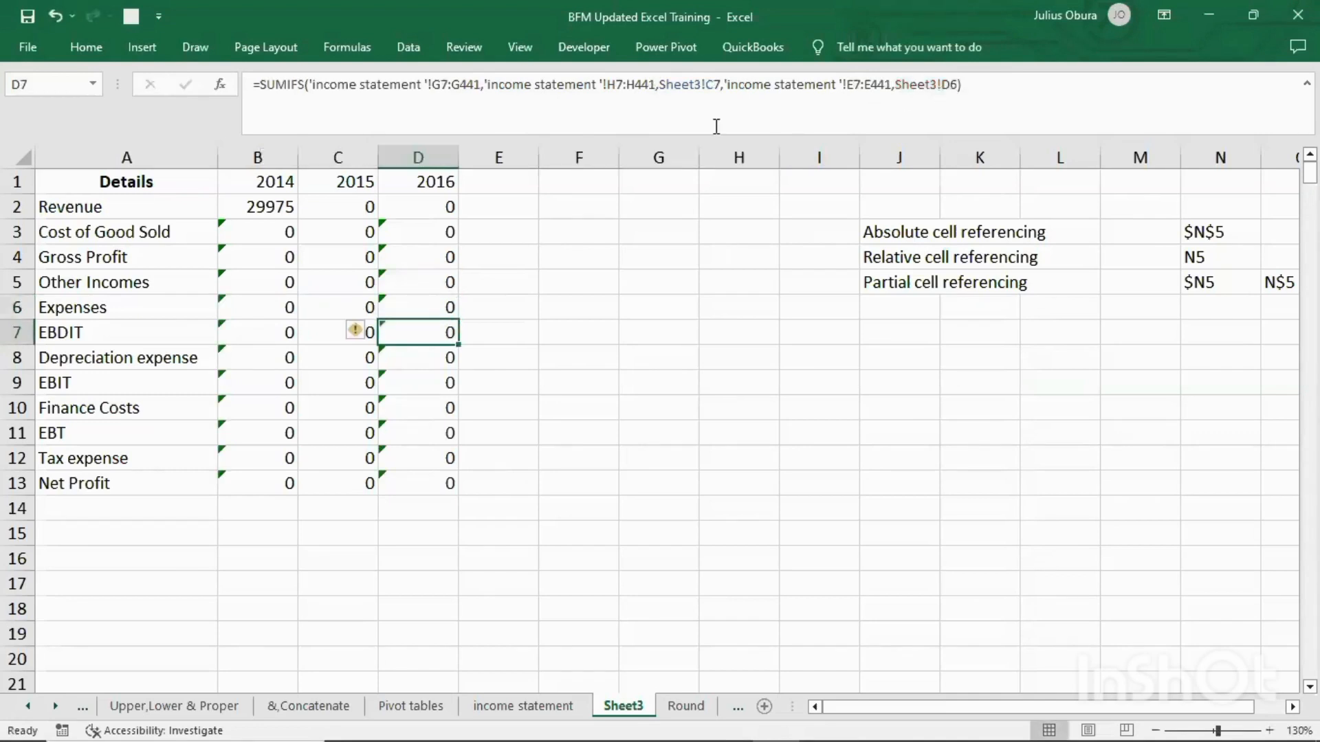
# Lock only the row of the second criterion in B2's SUMIFS formula as Sheet3!B$1, and fill the formula through B2:D13
pyautogui.click(274, 209)
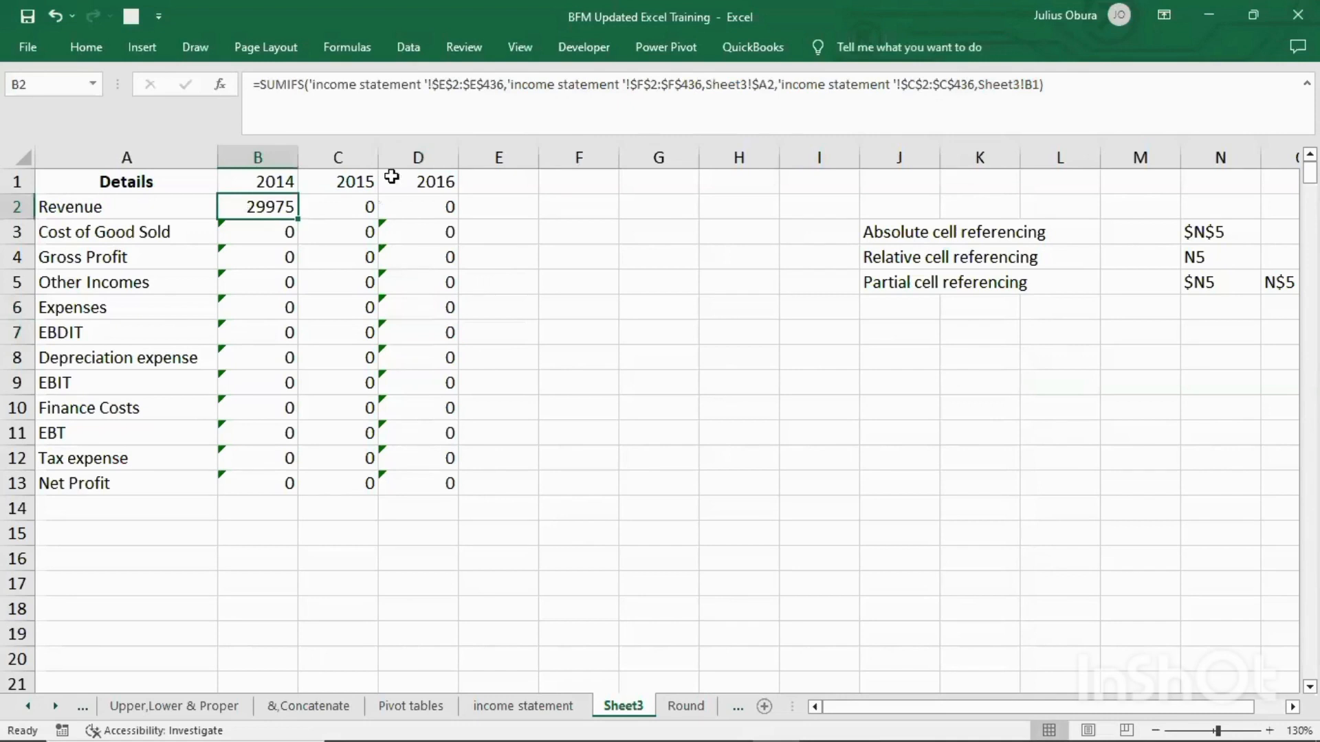
pyautogui.click(638, 81)
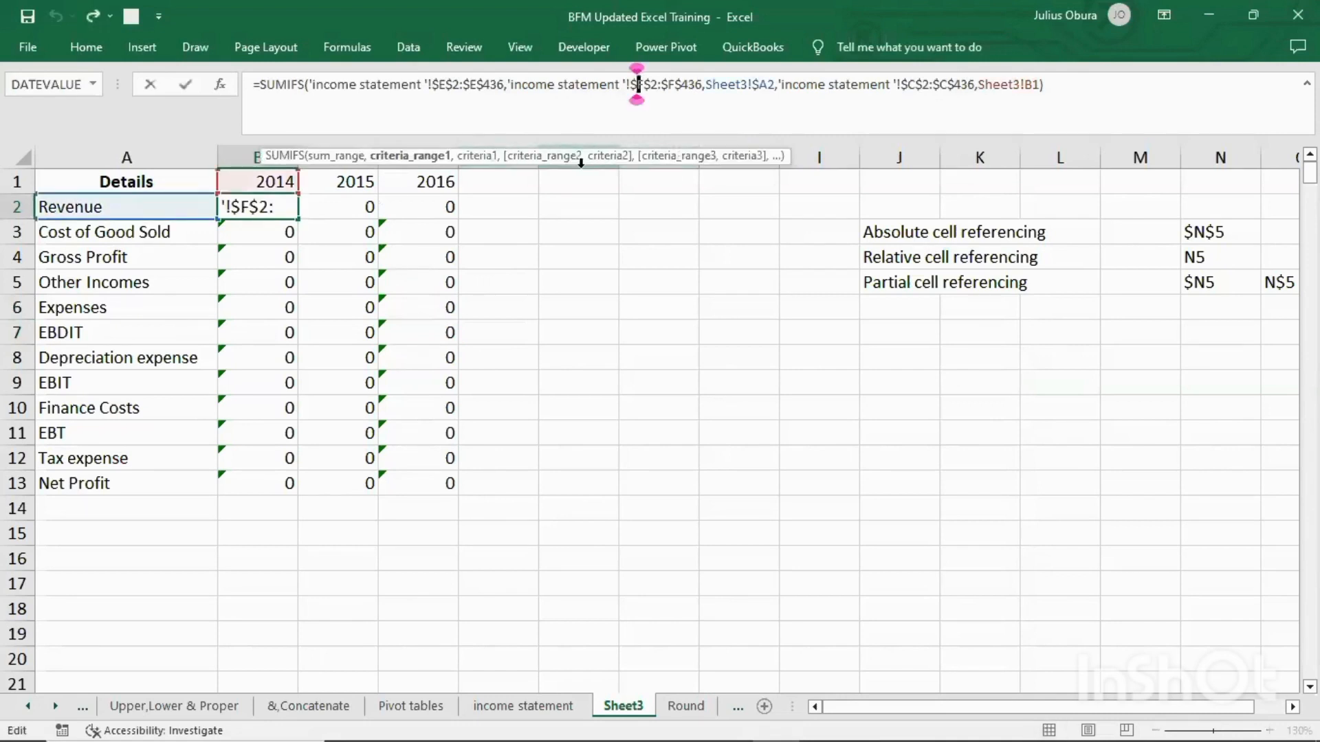
pyautogui.click(610, 170)
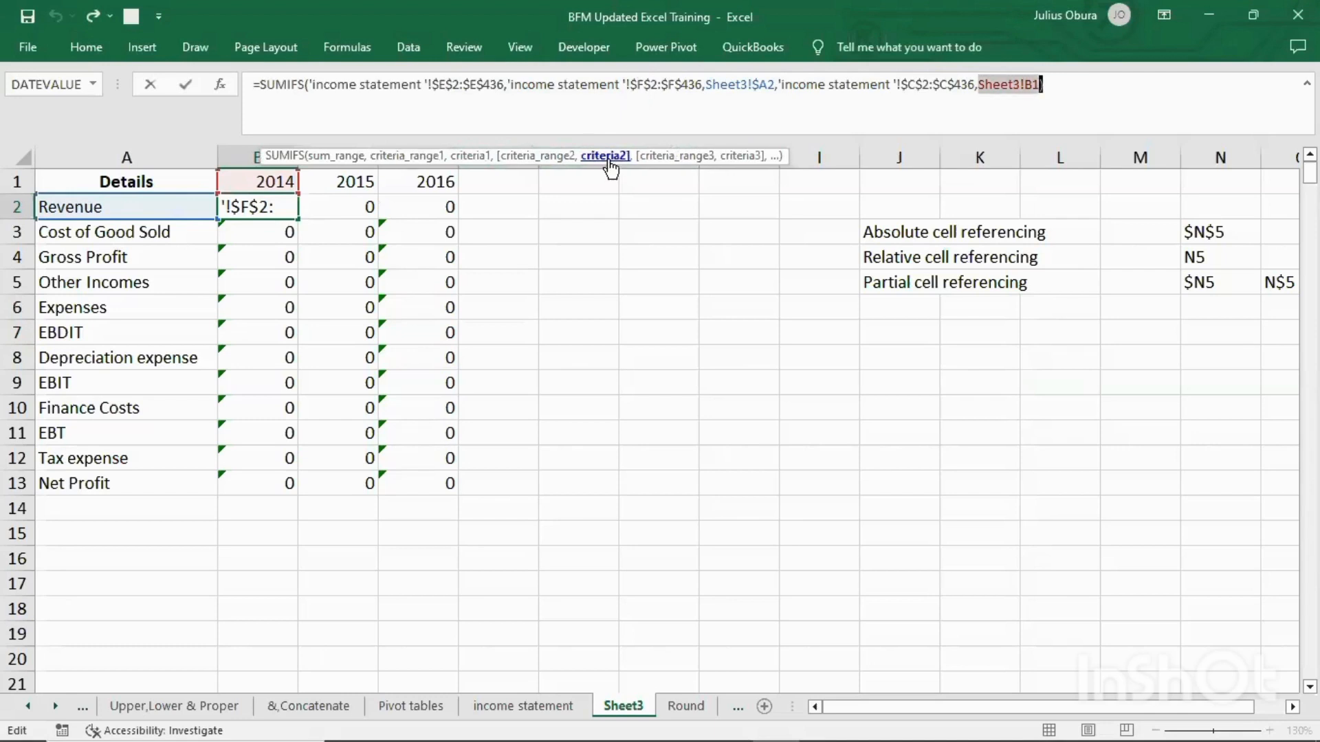
pyautogui.click(1033, 84)
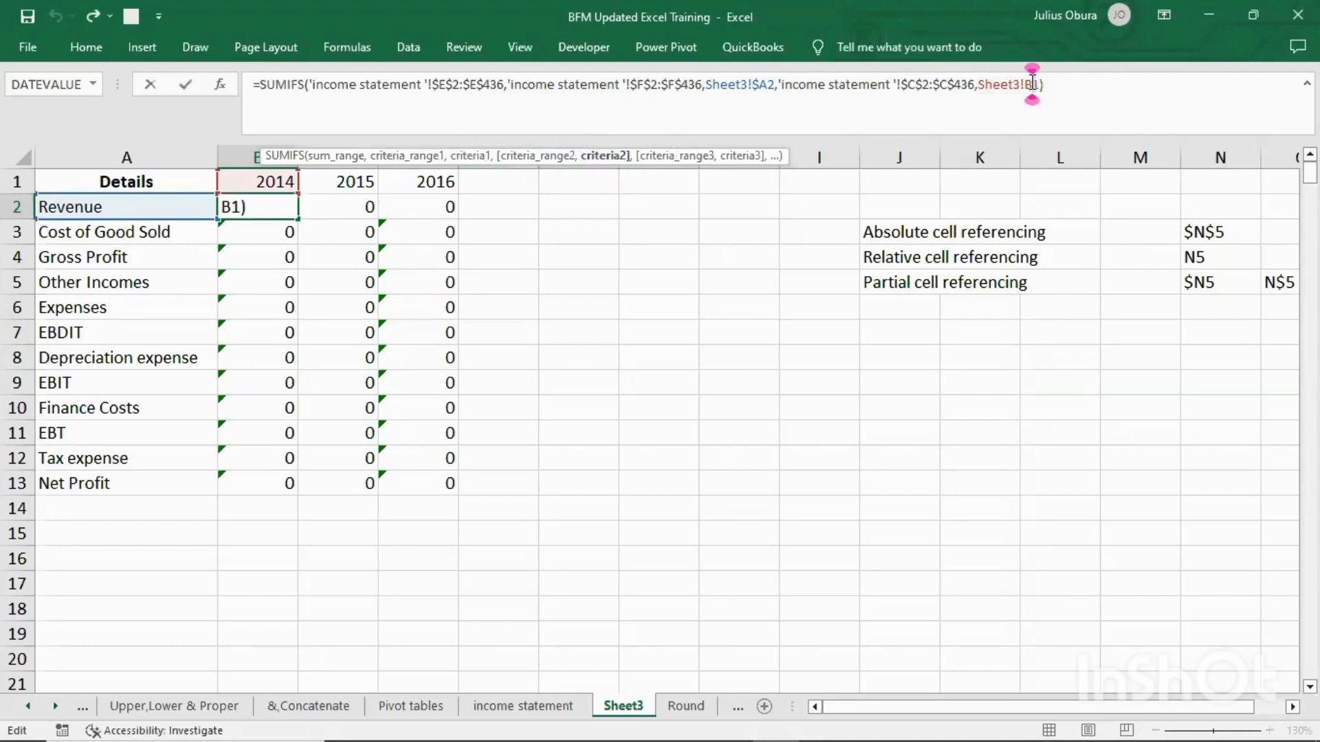
pyautogui.write('$')
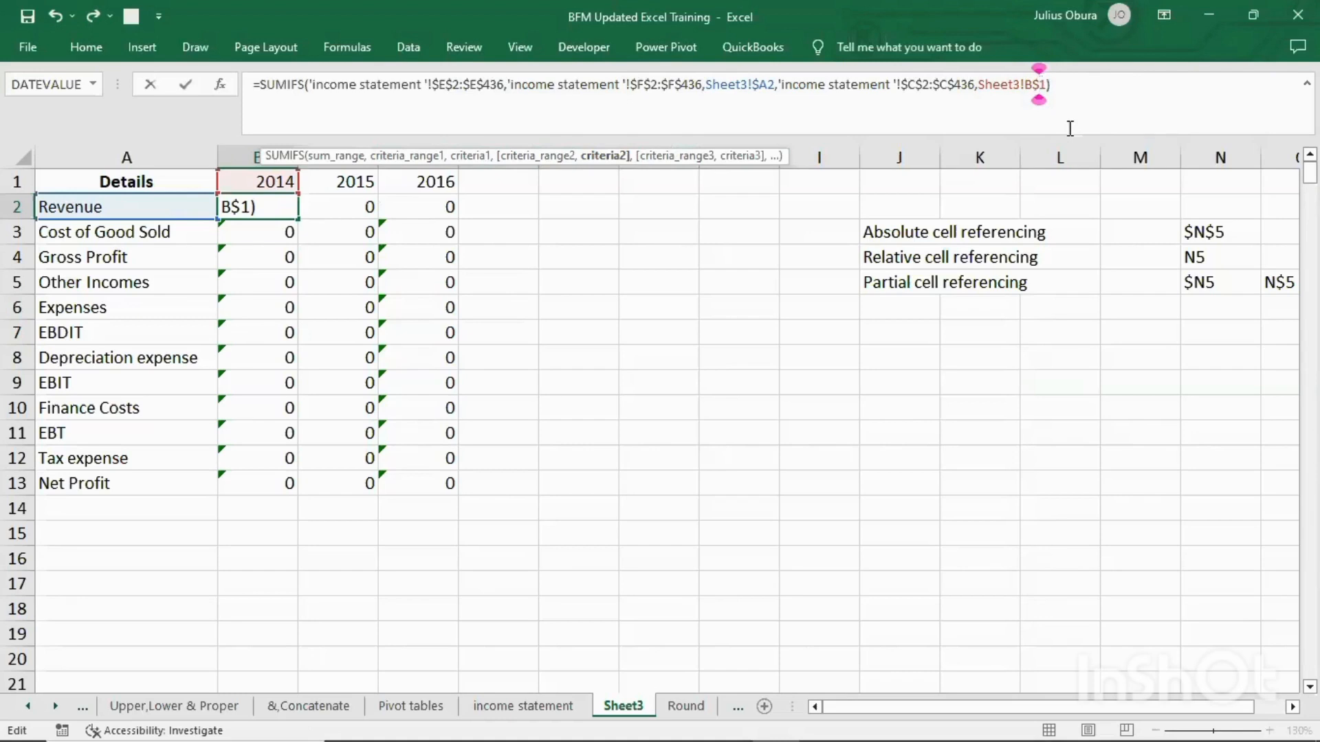
pyautogui.press('Return')
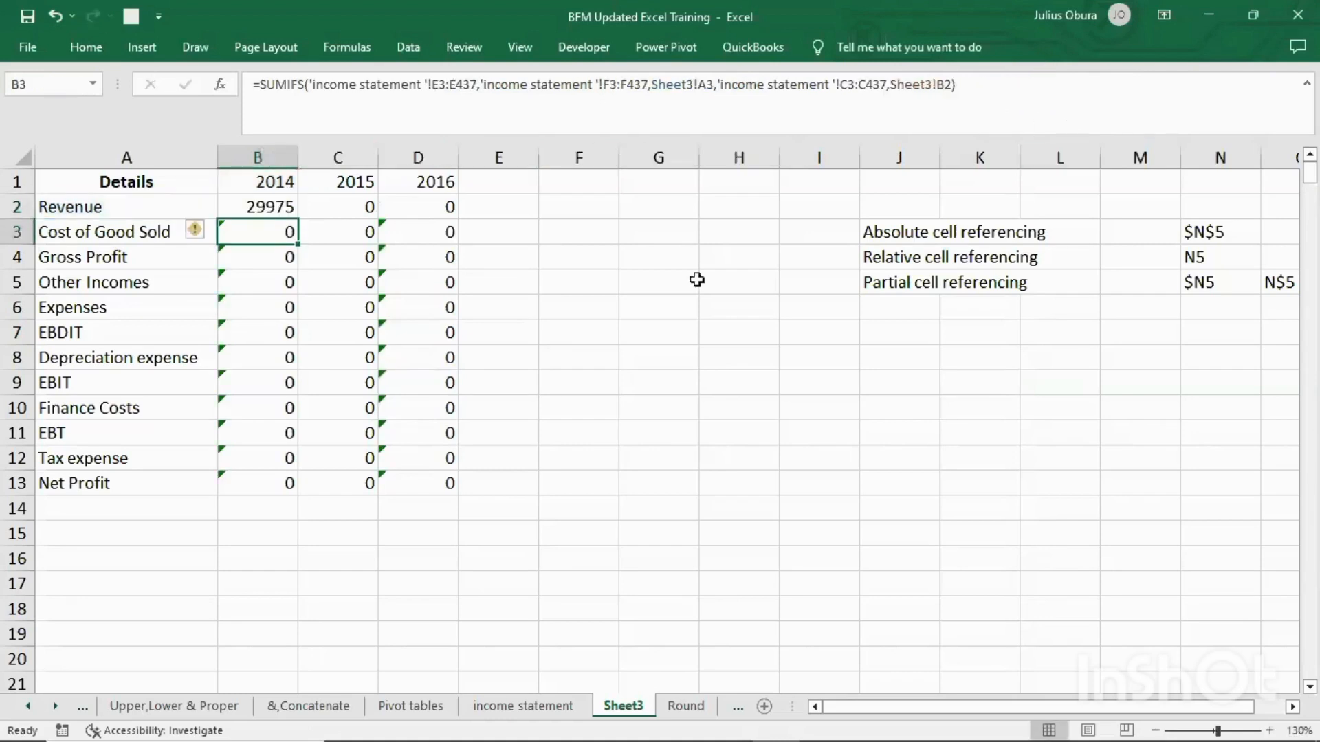
pyautogui.click(275, 208)
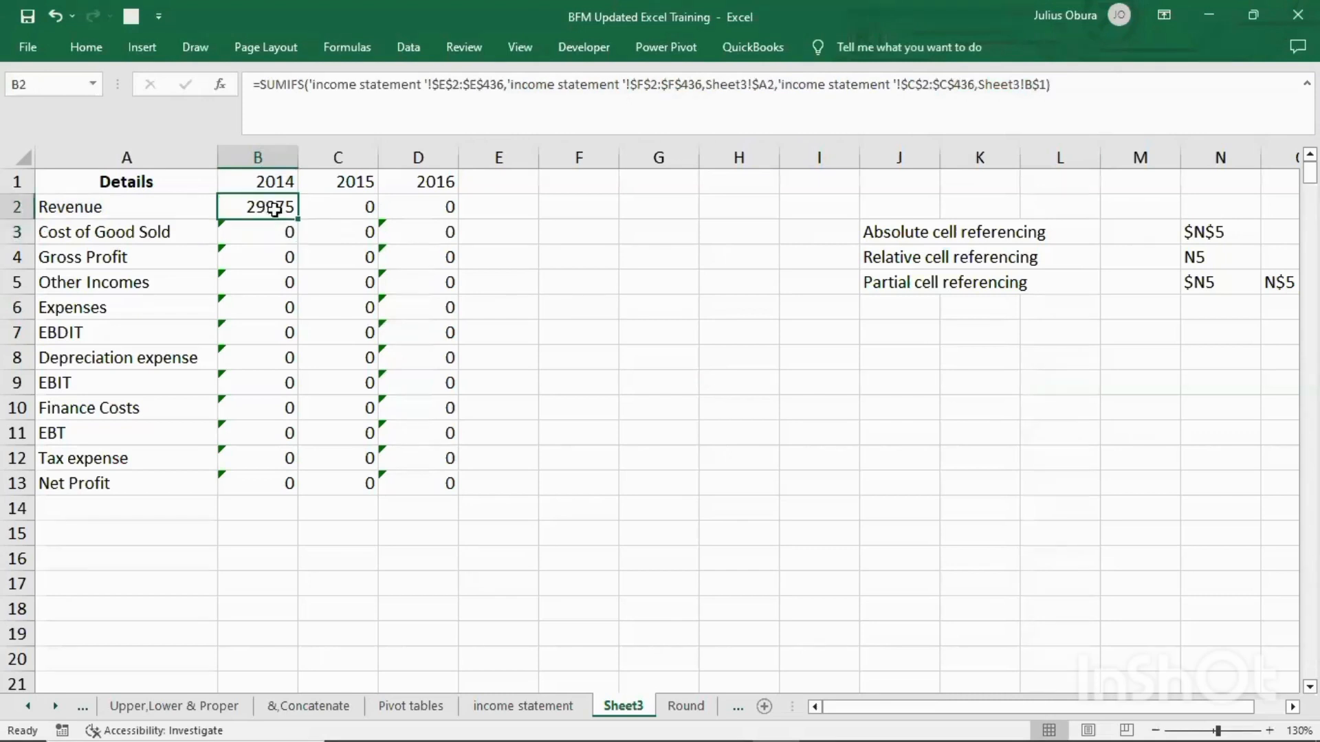
pyautogui.moveTo(298, 218); pyautogui.dragTo(442, 488)
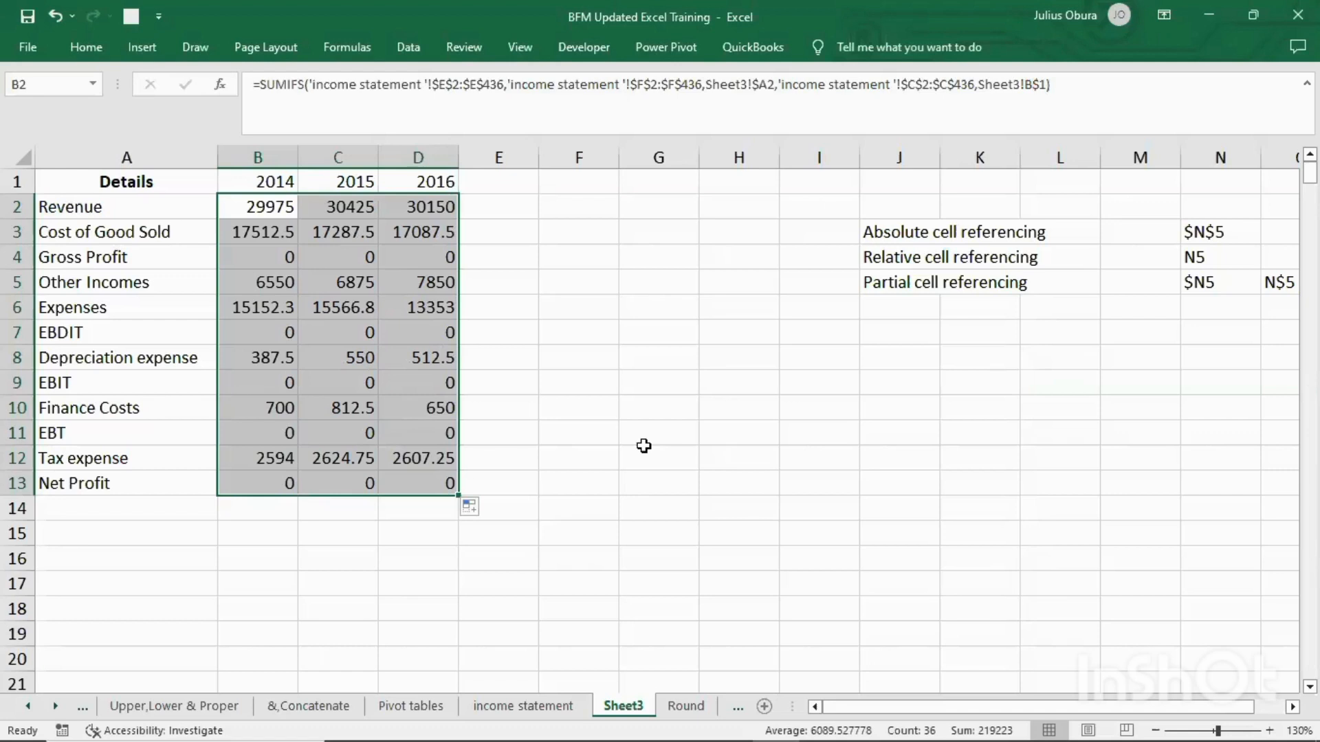
# Calculate the 2014 Gross Profit in B4 with =B2-B3 and copy the formula across to D4
pyautogui.click(273, 262)
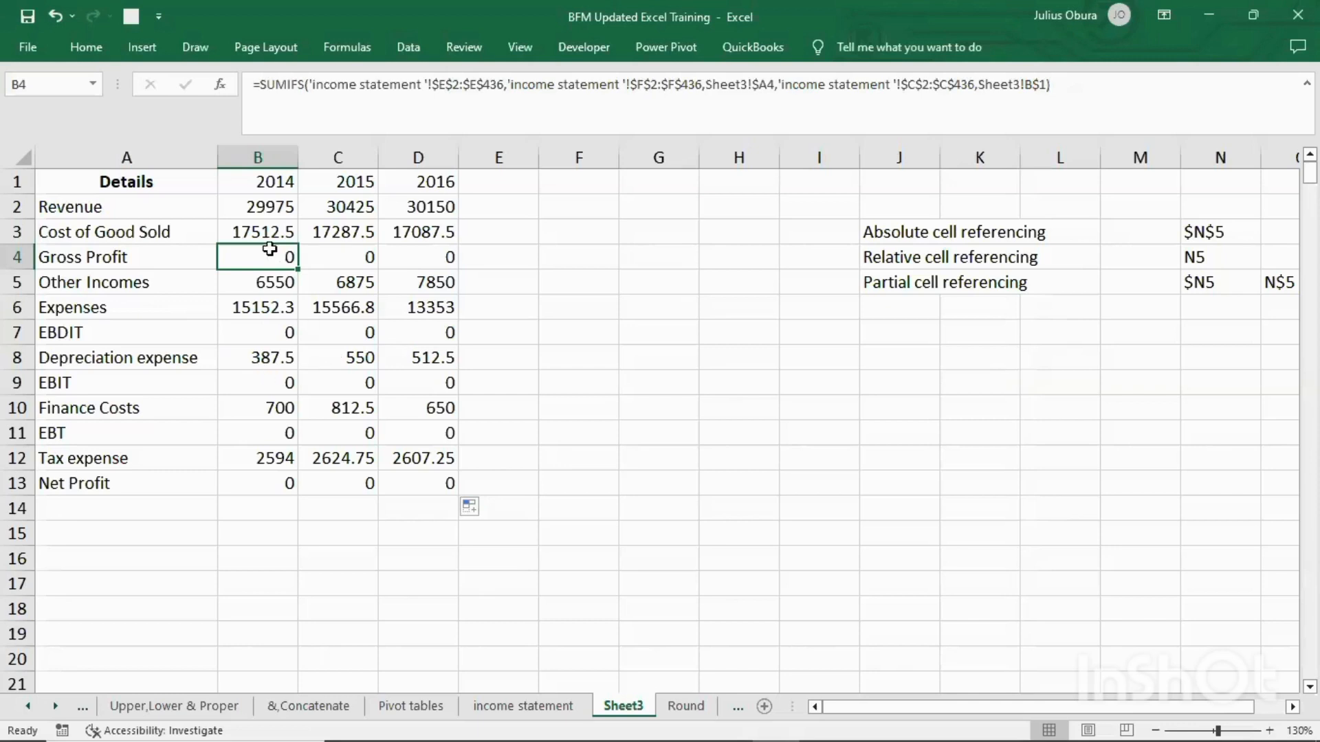
pyautogui.write('=')
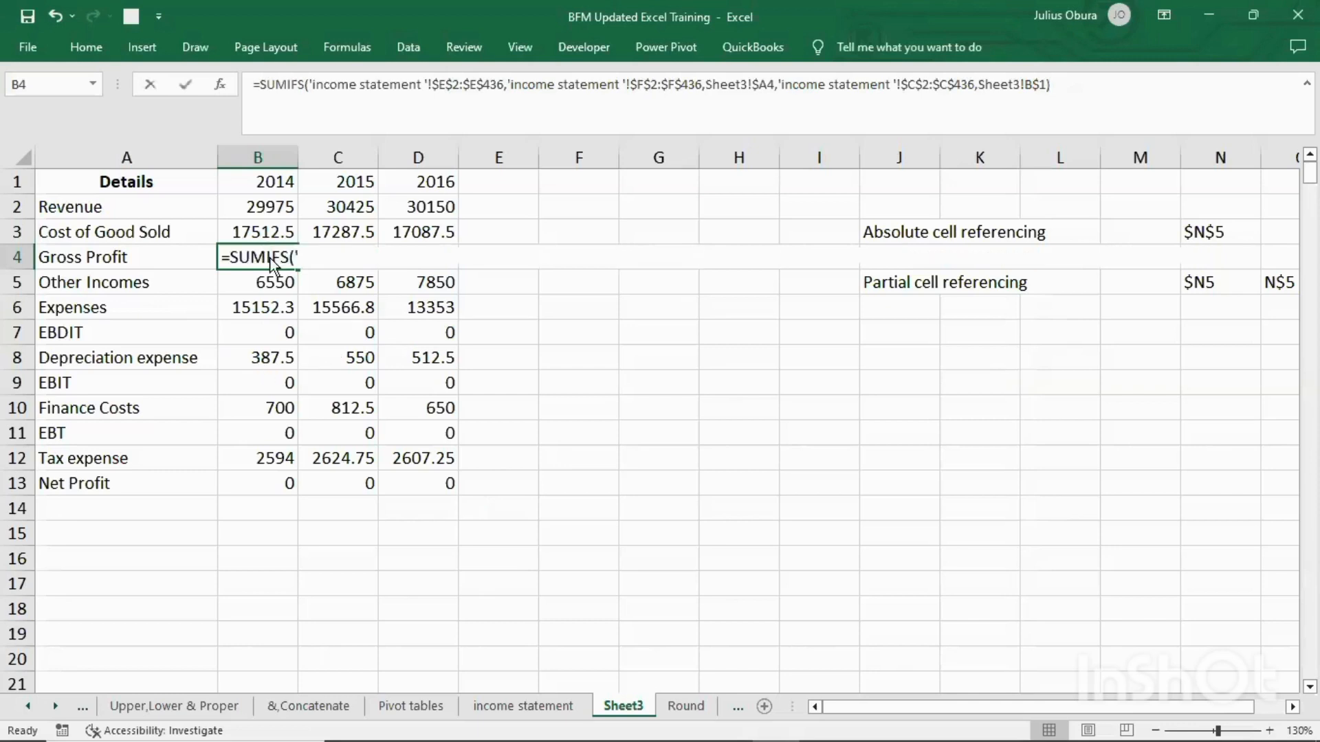
pyautogui.click(254, 206)
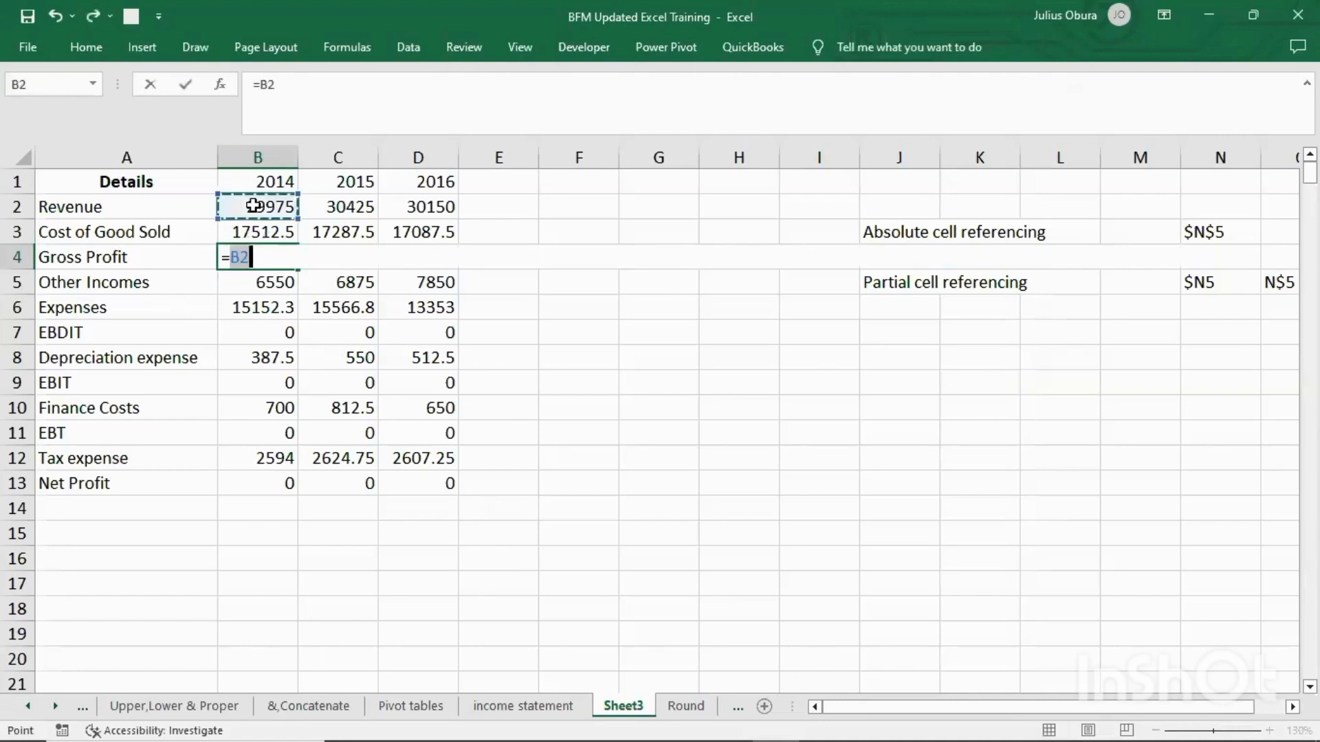
pyautogui.write('-')
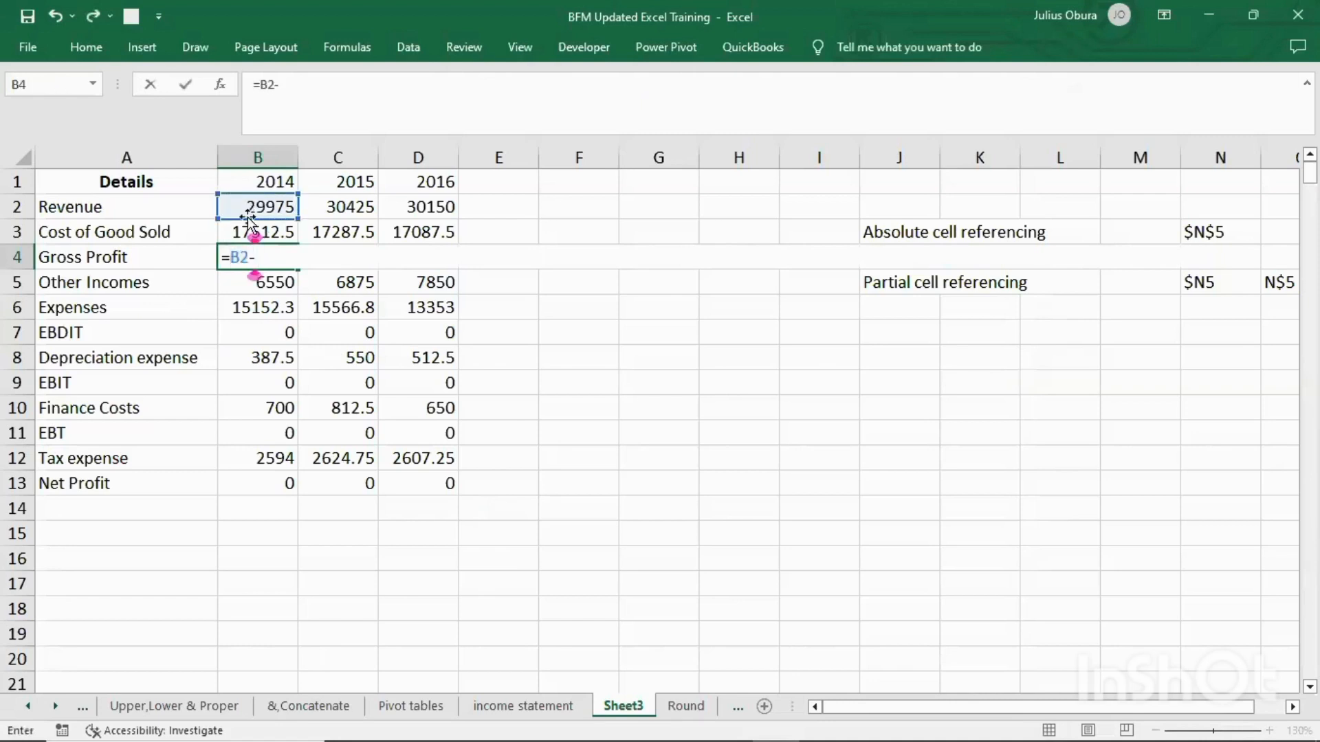
pyautogui.click(289, 232)
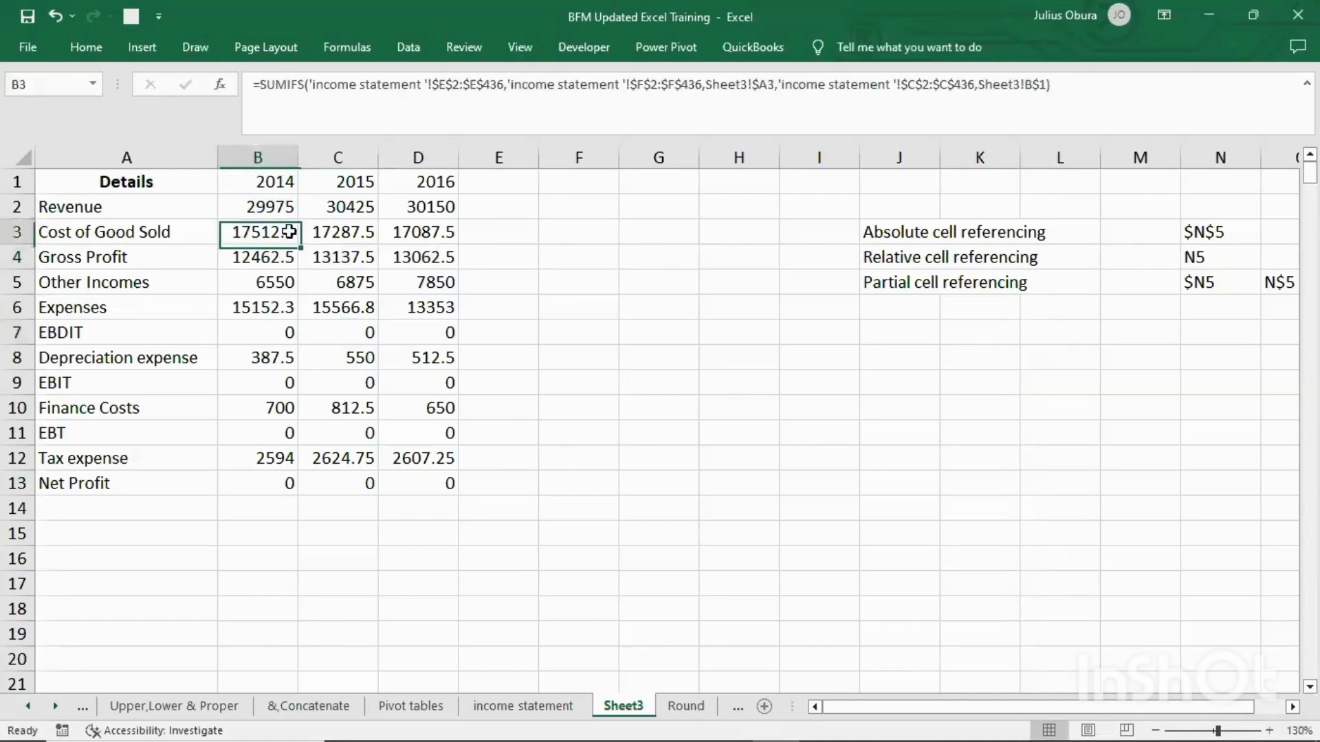
# Underline the Cost of Good Sold values in B3:D3 and the Other Incomes values in B5:D5
pyautogui.moveTo(288, 231); pyautogui.dragTo(445, 234)
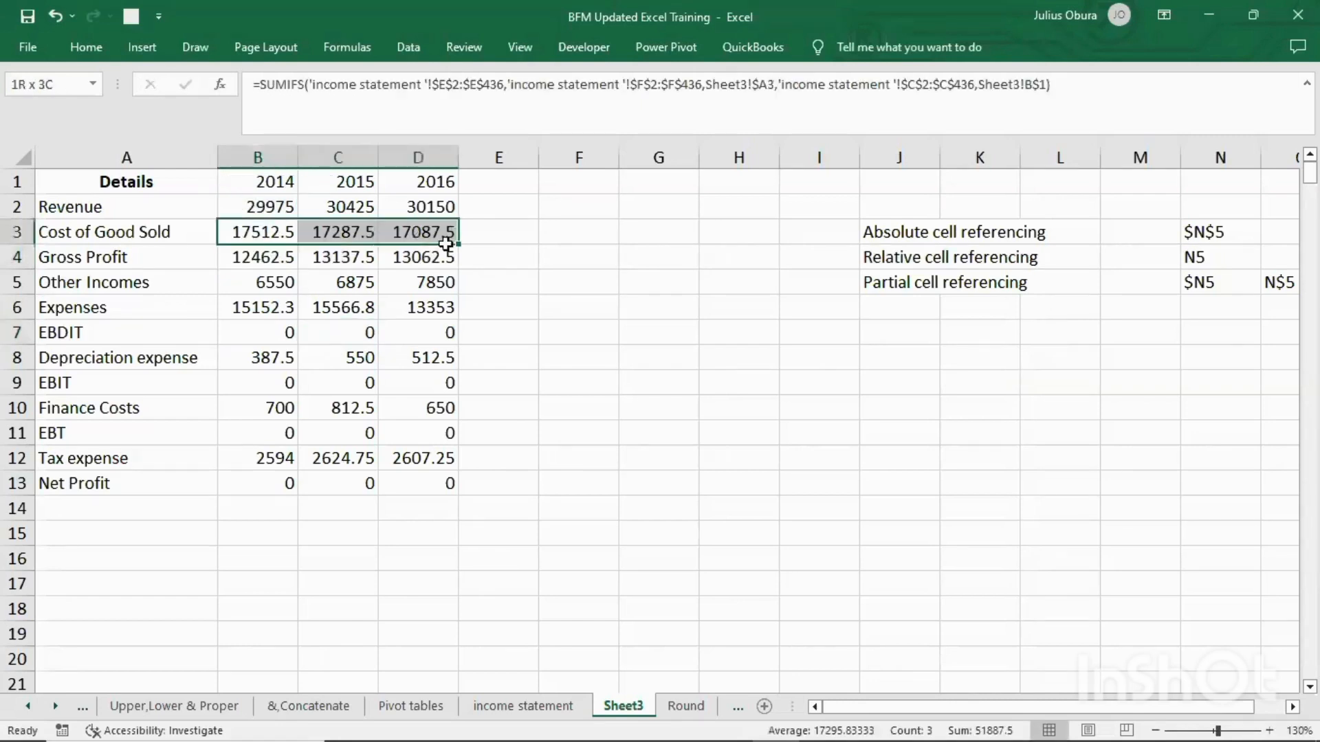
pyautogui.click(90, 55)
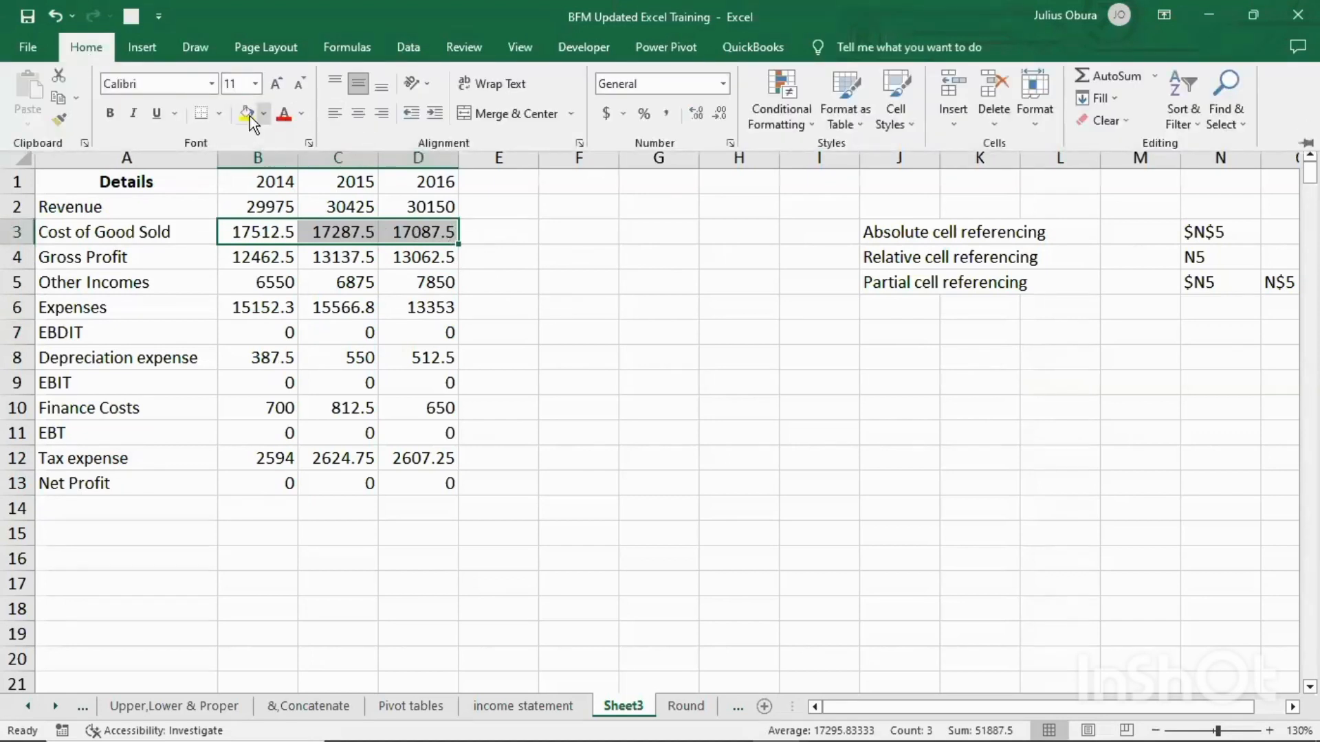
pyautogui.click(155, 115)
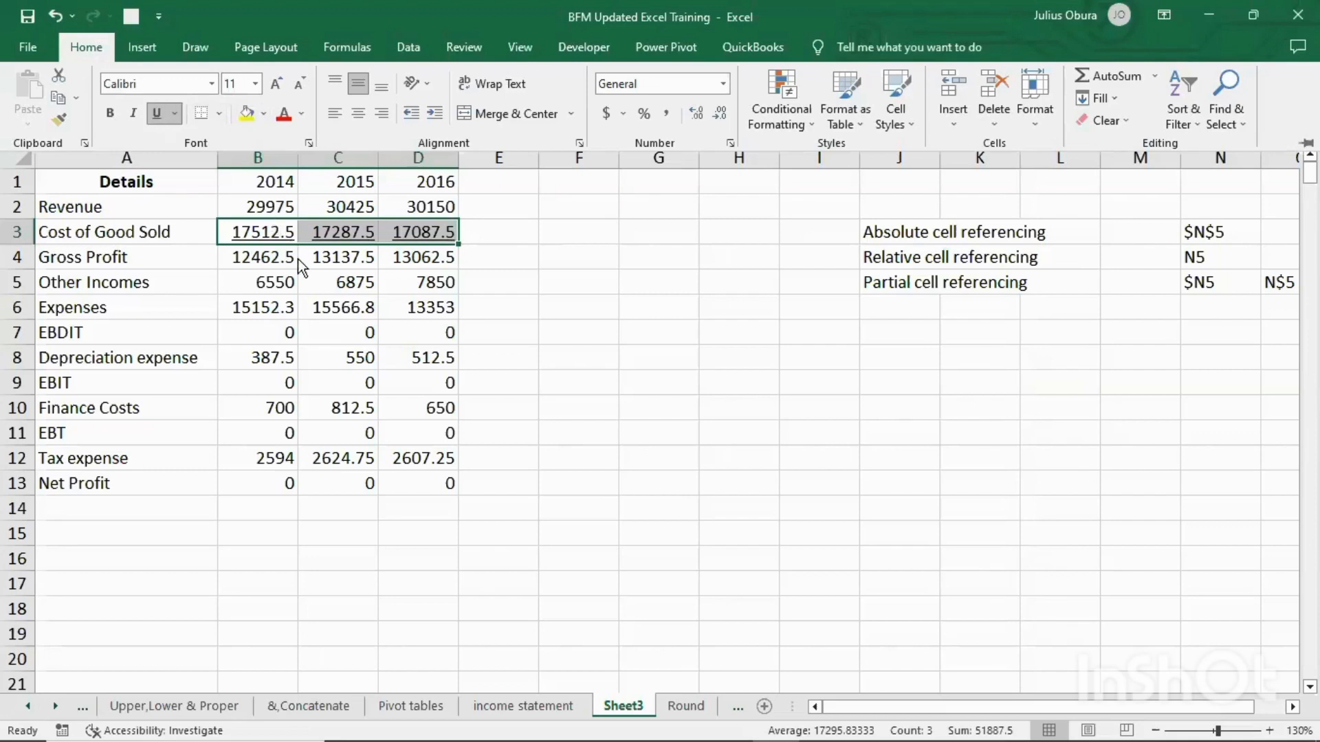
pyautogui.click(279, 252)
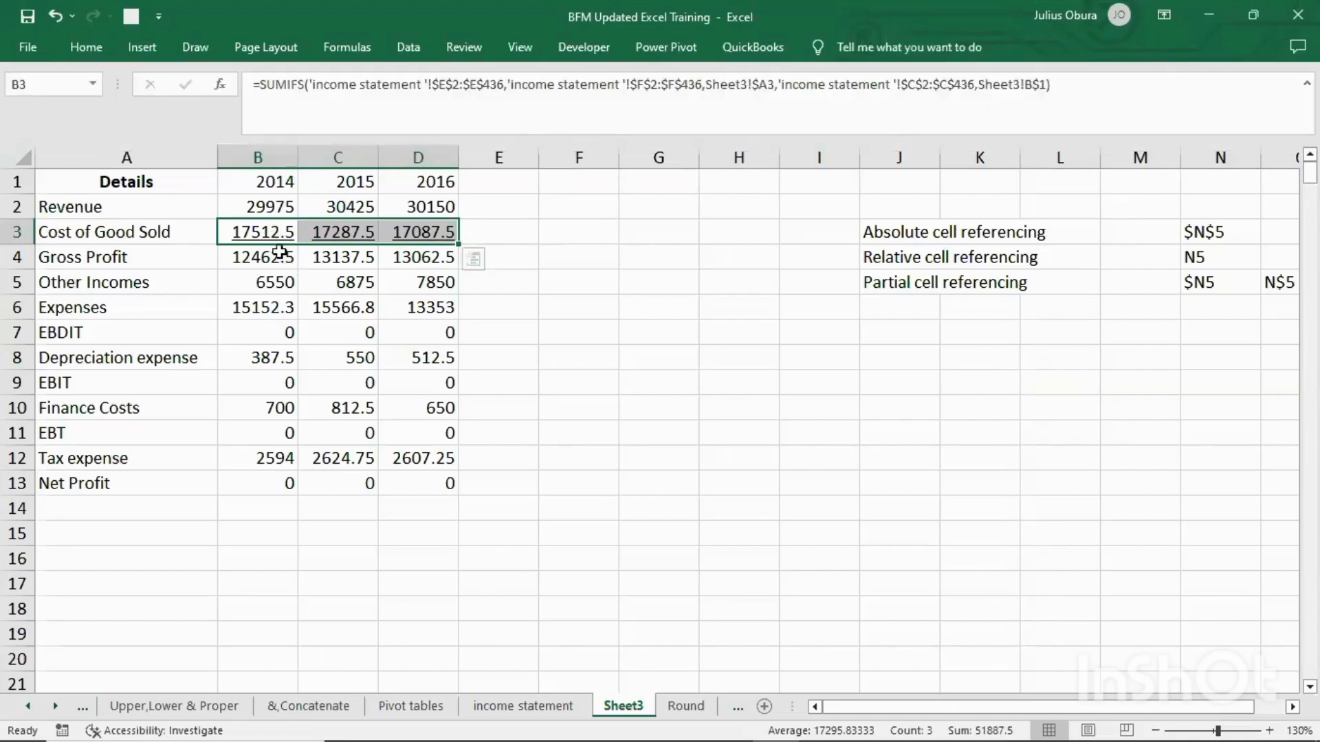
pyautogui.moveTo(279, 252); pyautogui.dragTo(395, 254)
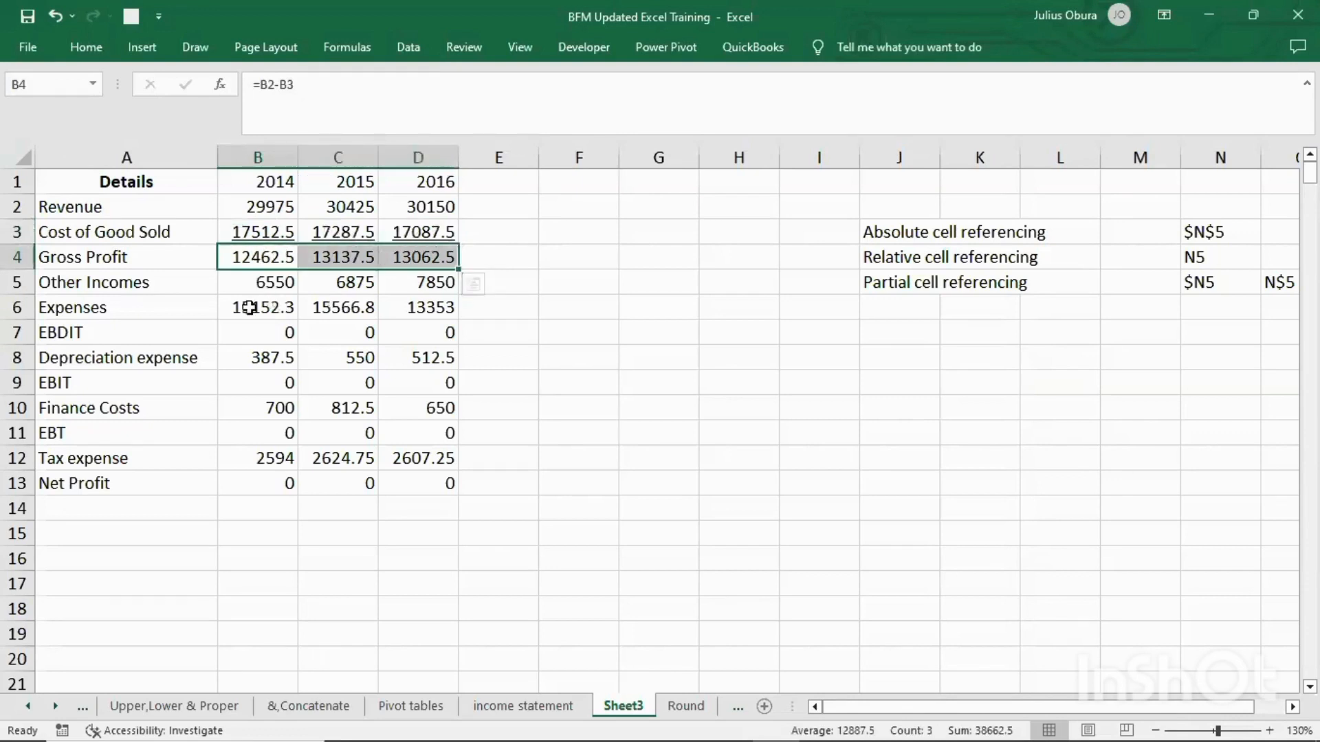
pyautogui.moveTo(237, 286); pyautogui.dragTo(436, 286)
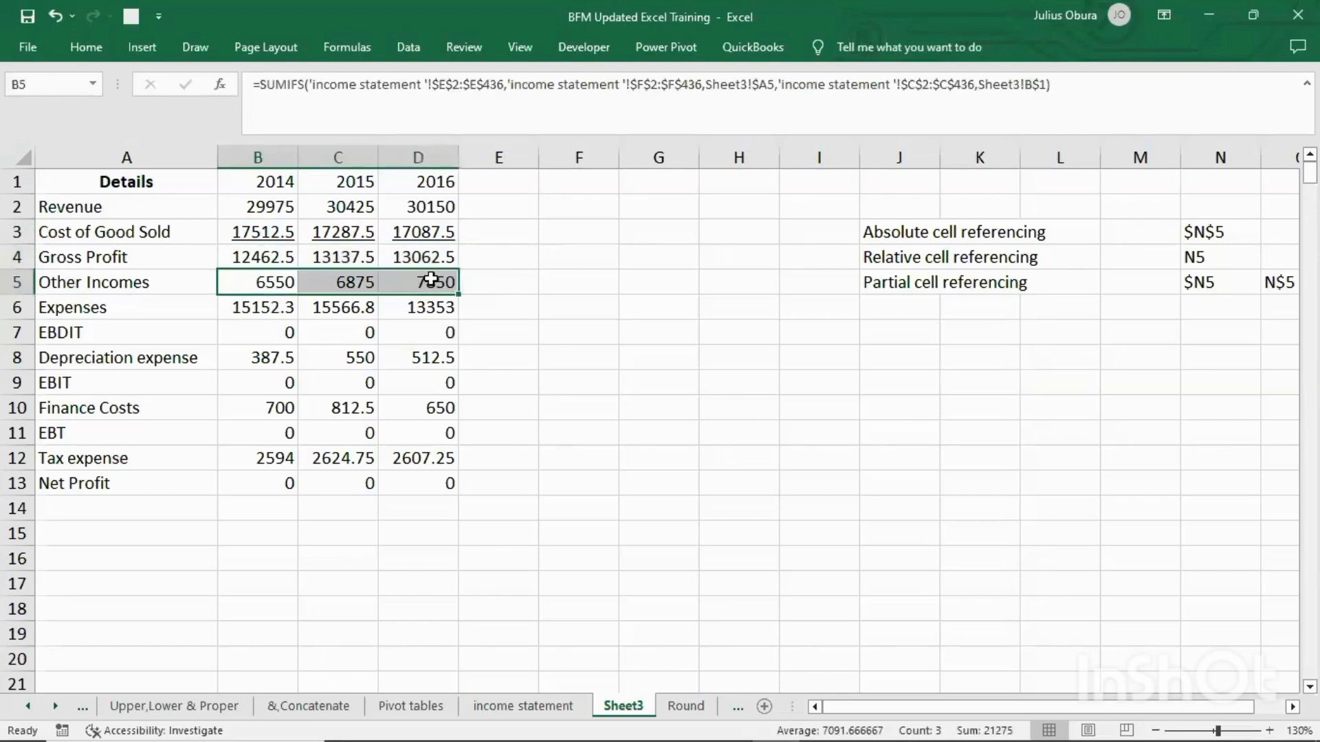
pyautogui.click(73, 47)
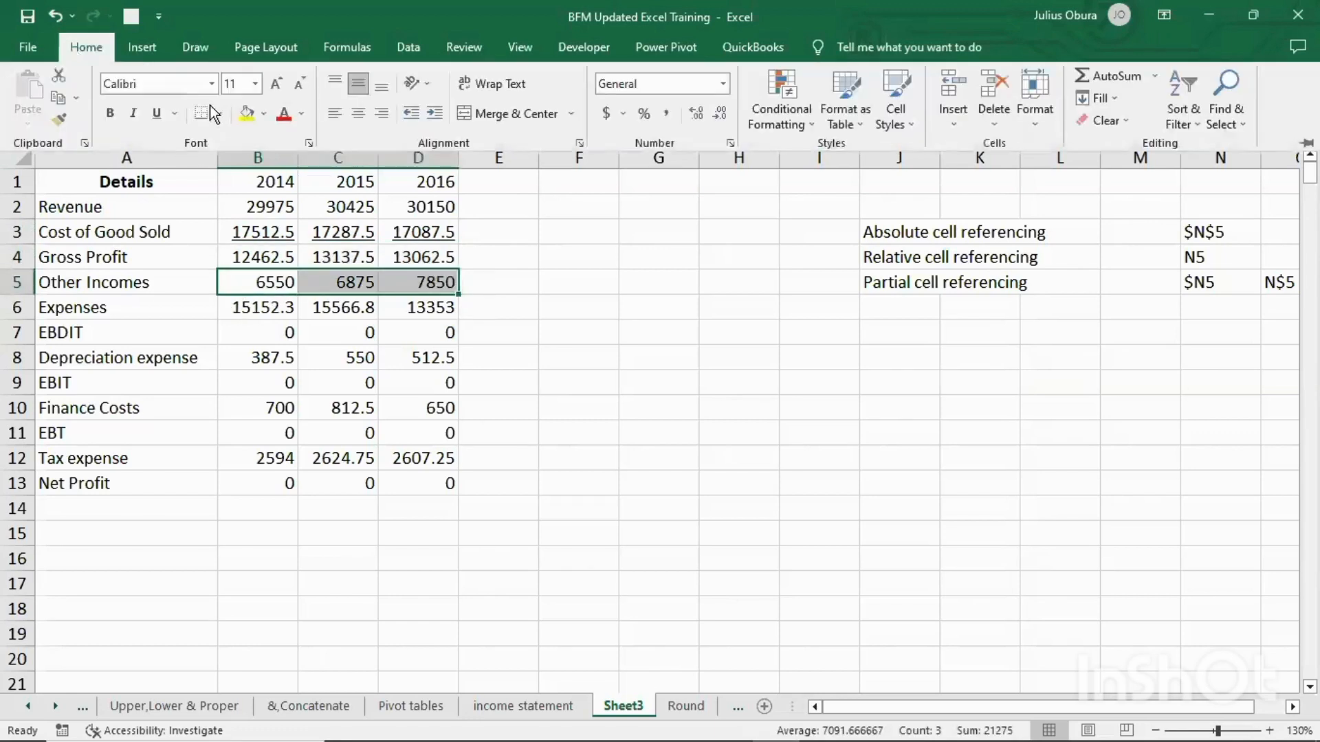
pyautogui.click(157, 112)
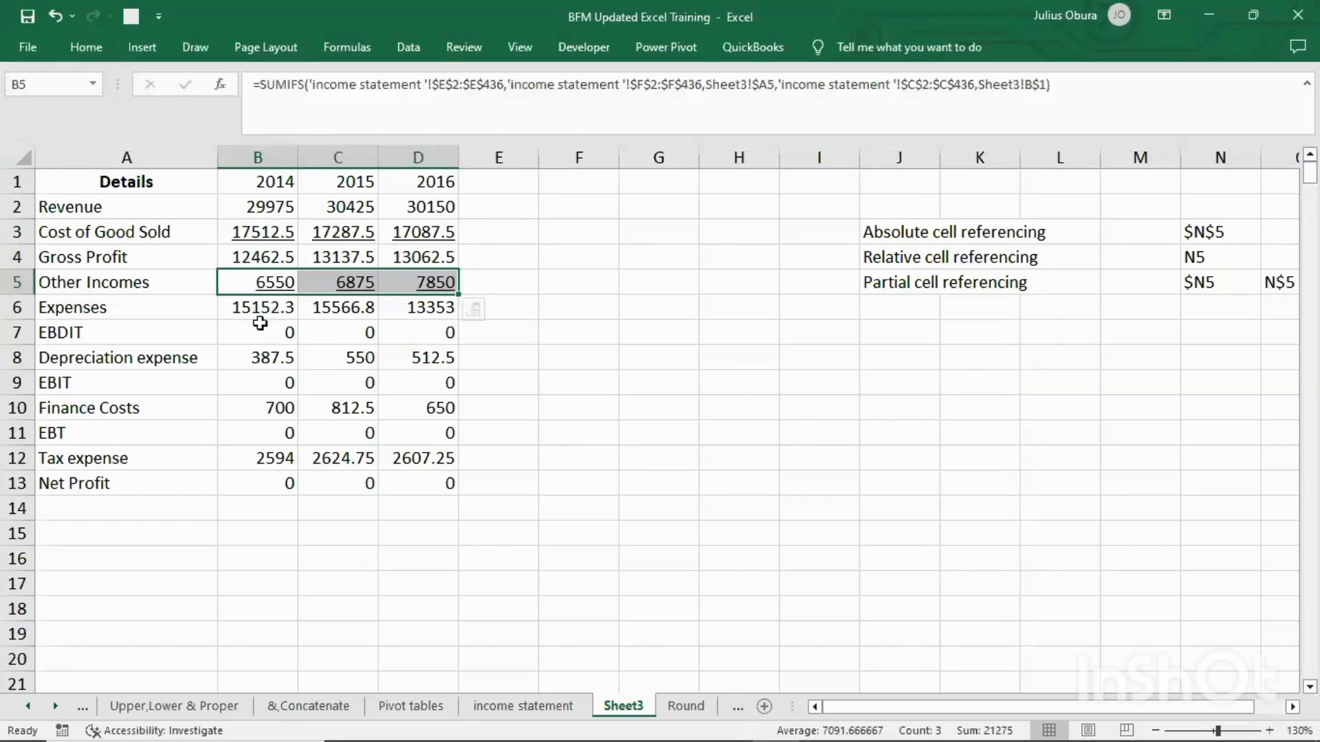
# Insert a new row above Expenses and label it "Total revenue" in A6
pyautogui.click(259, 325)
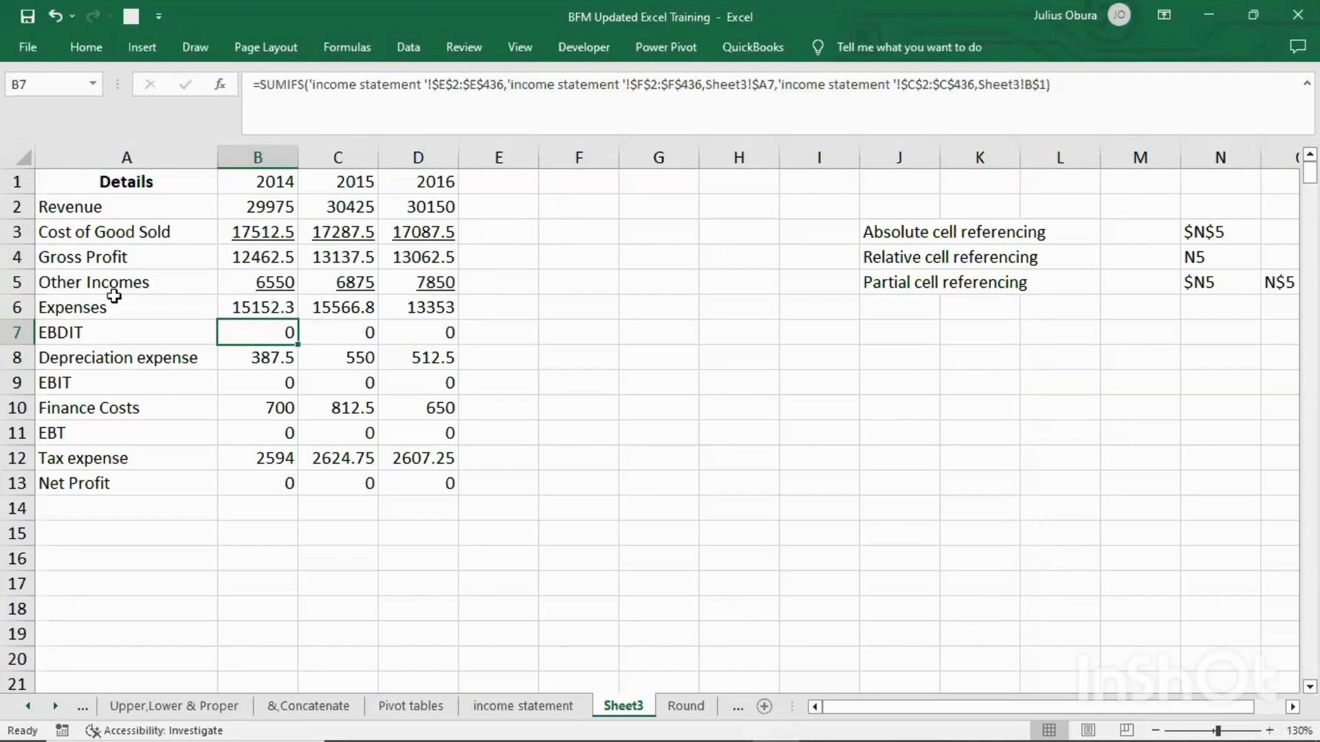
pyautogui.click(5, 305)
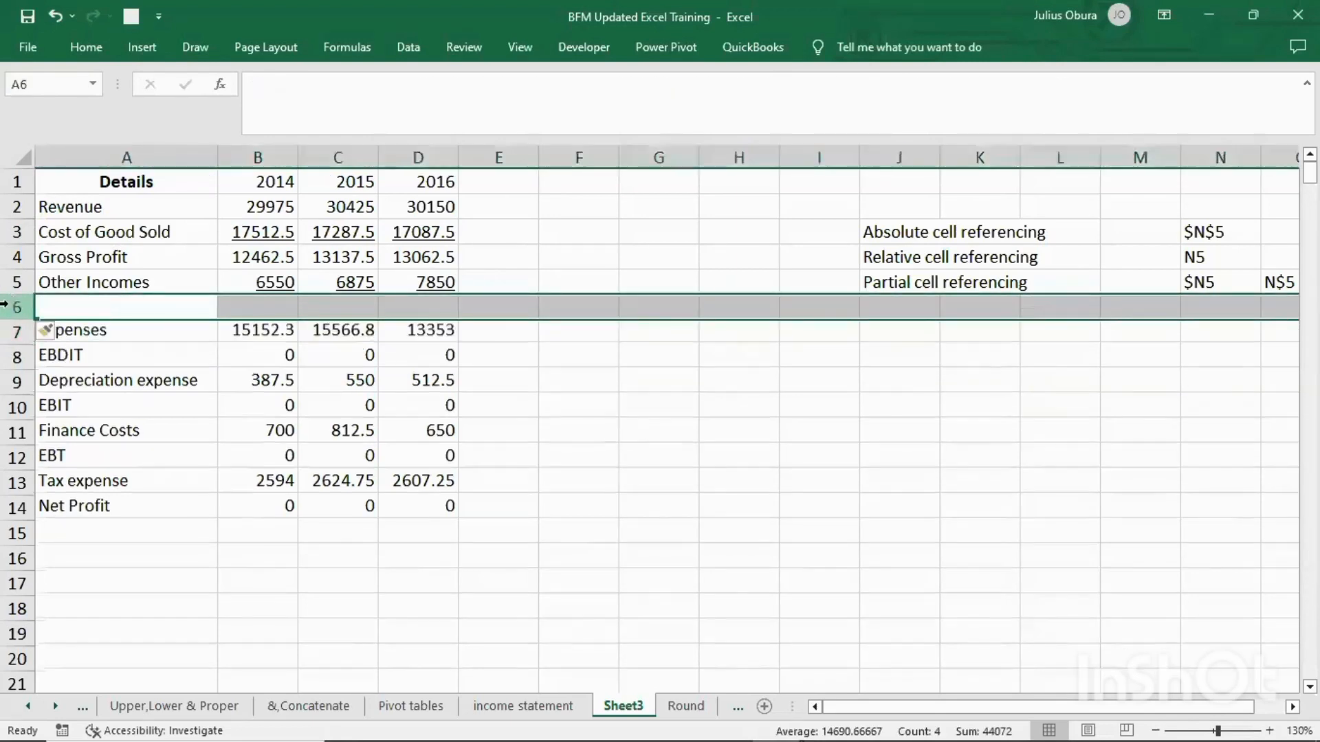
pyautogui.click(146, 302)
pyautogui.write('To')
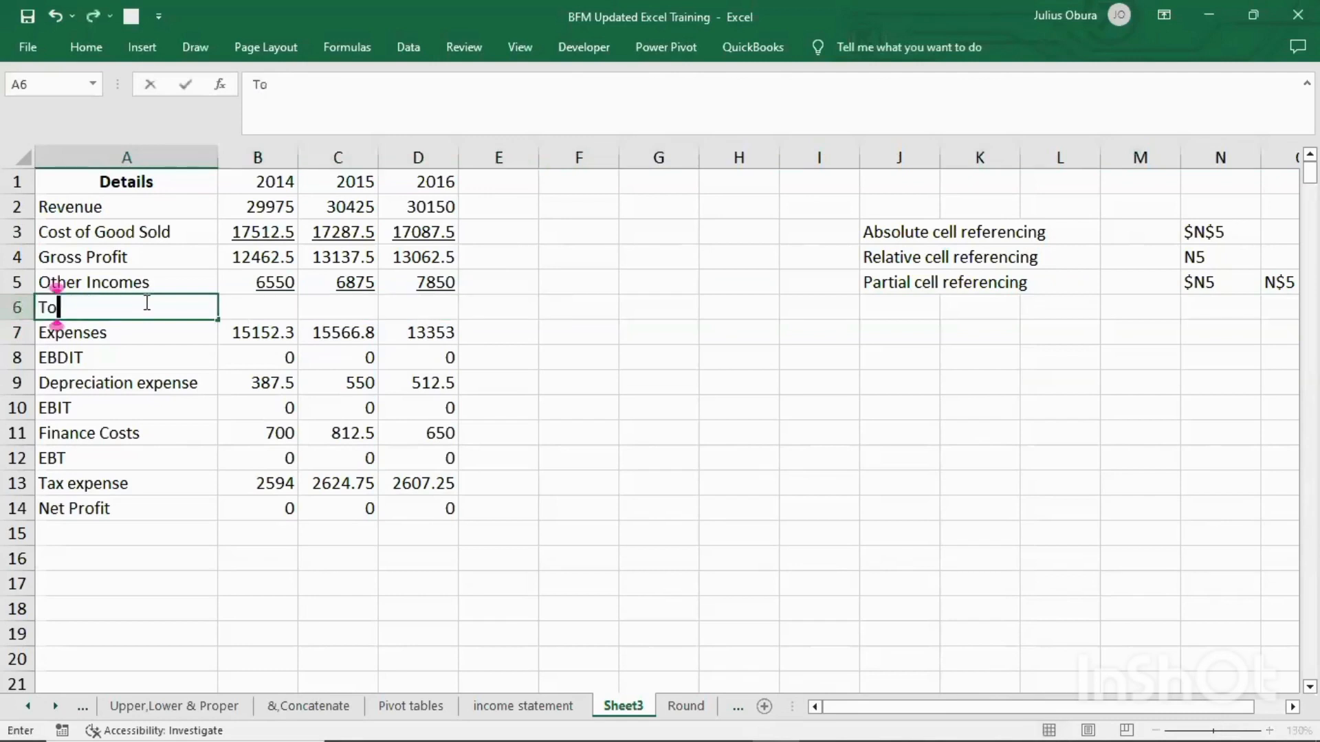
pyautogui.write('tal ')
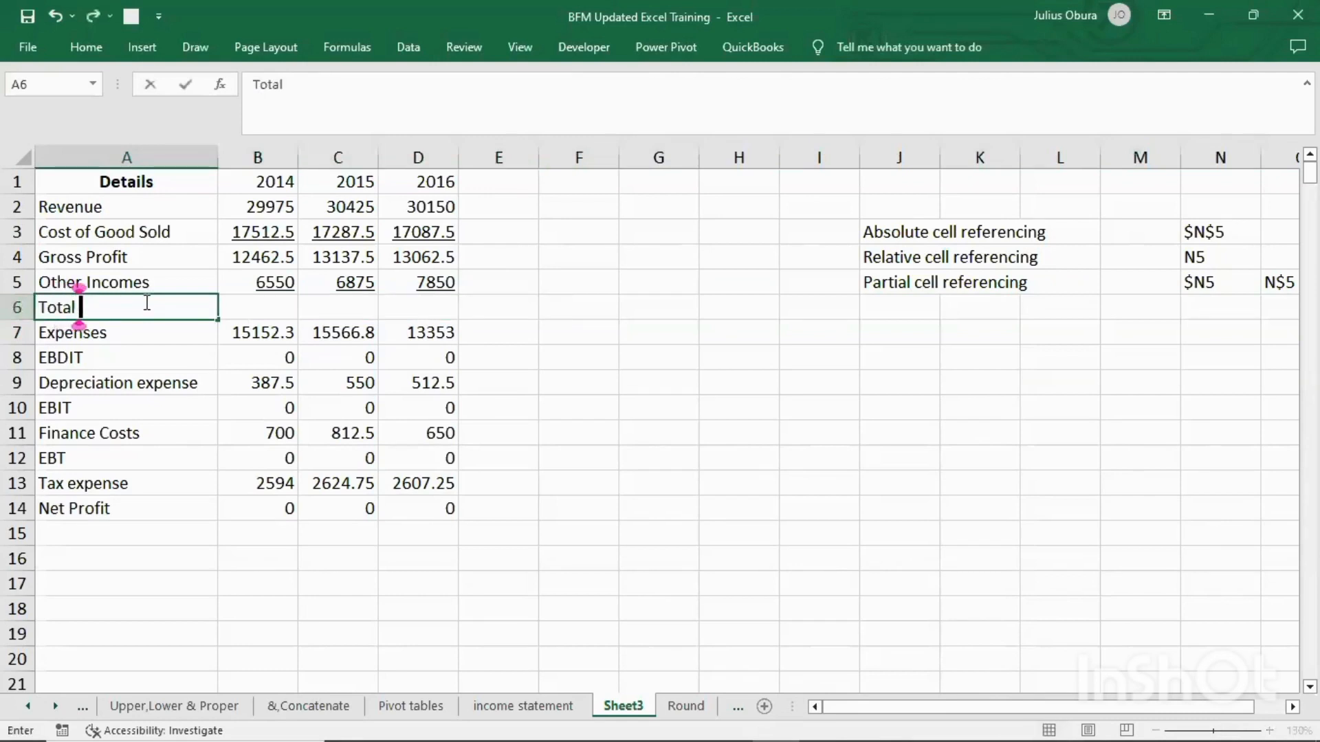
pyautogui.write('revenue')
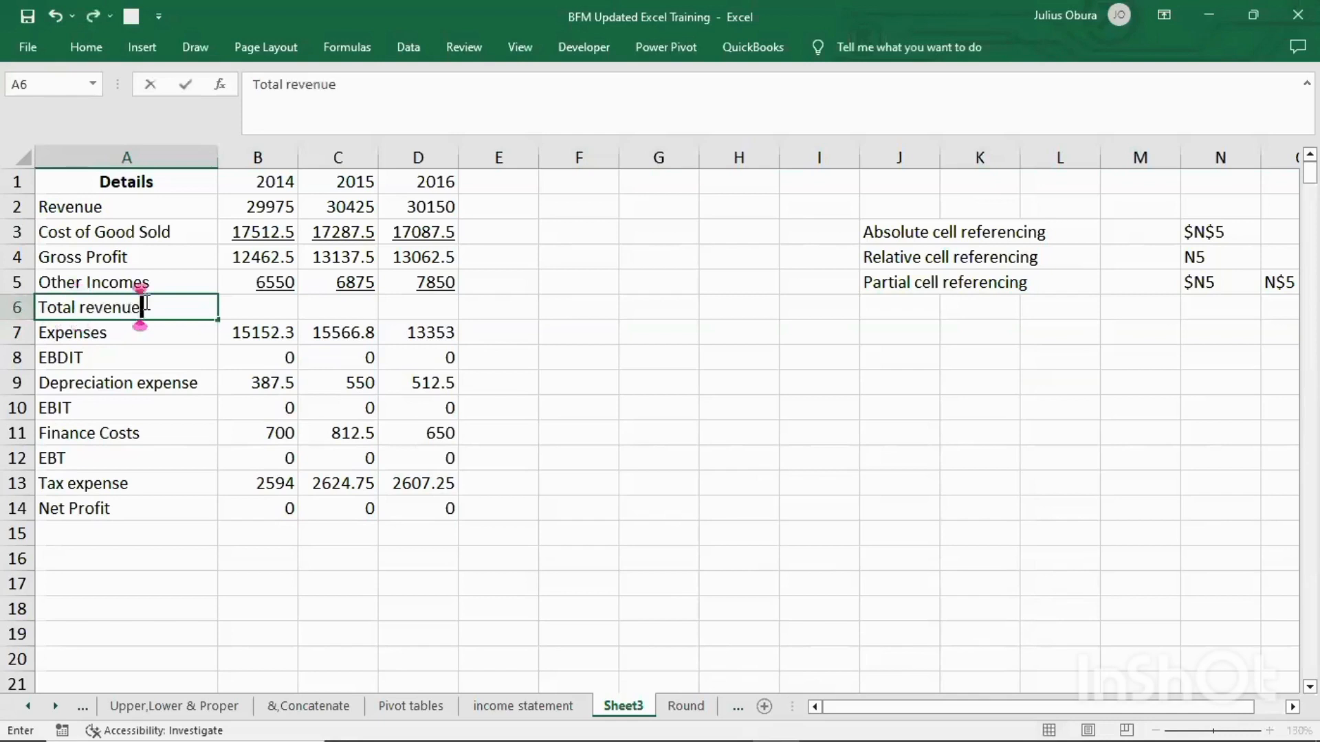
# Calculate the 2014 Total revenue in B6 with =B4+B5 and copy the formula across to D6
pyautogui.press('Tab')
pyautogui.write('=')
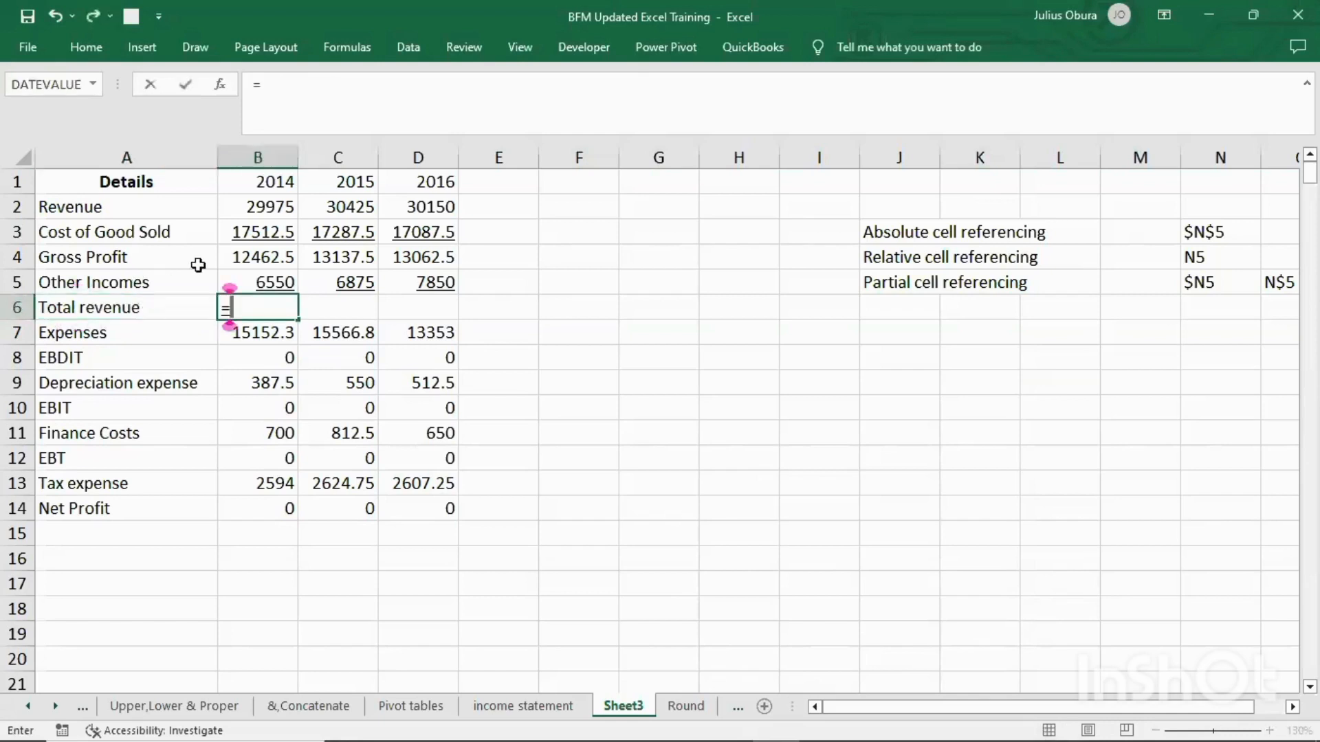
pyautogui.click(237, 256)
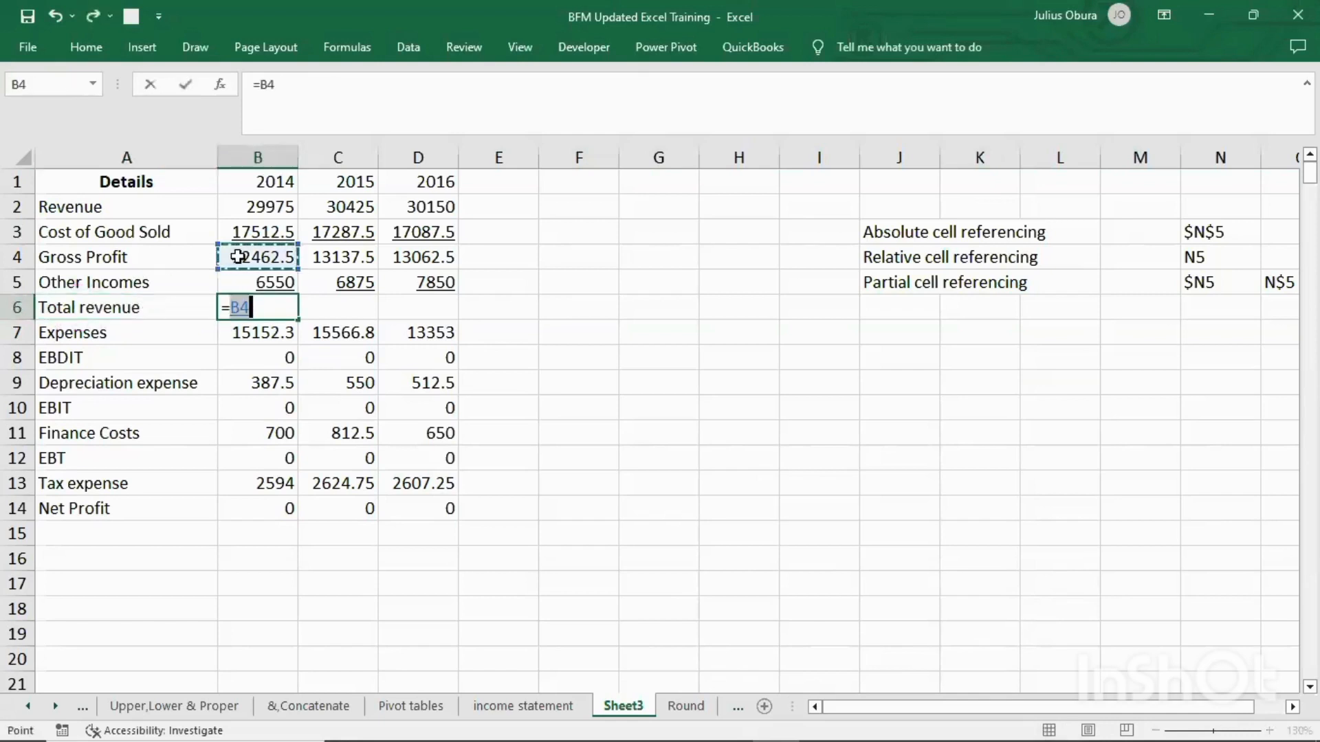
pyautogui.write('+')
pyautogui.click(245, 282)
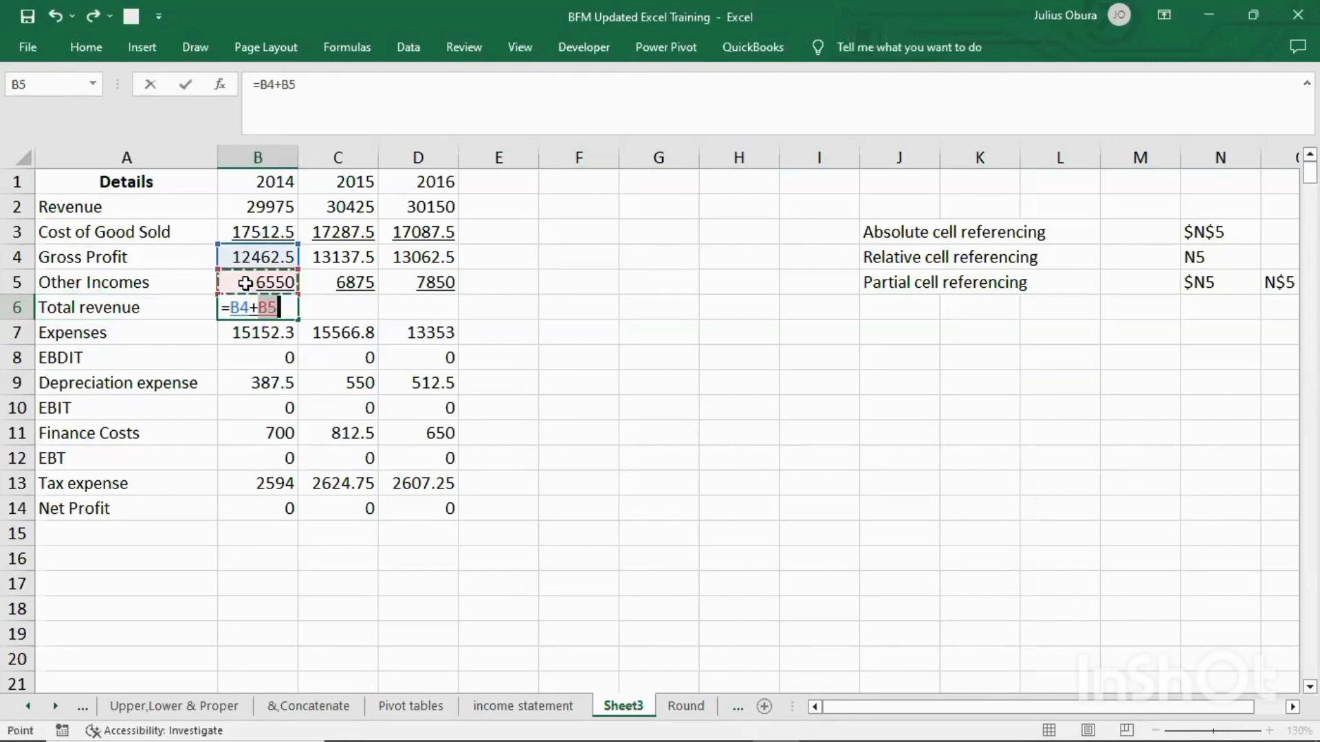
pyautogui.press('Return')
pyautogui.click(247, 308)
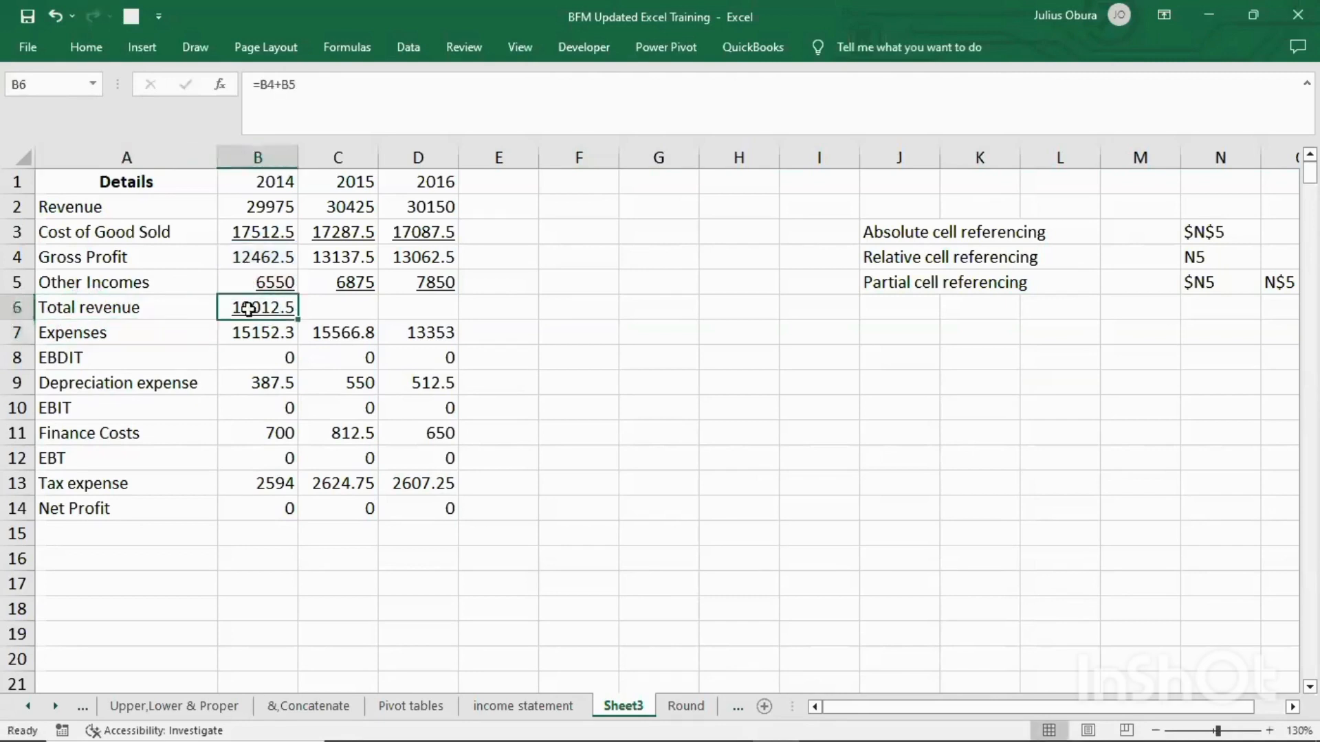
pyautogui.moveTo(298, 321); pyautogui.dragTo(436, 306)
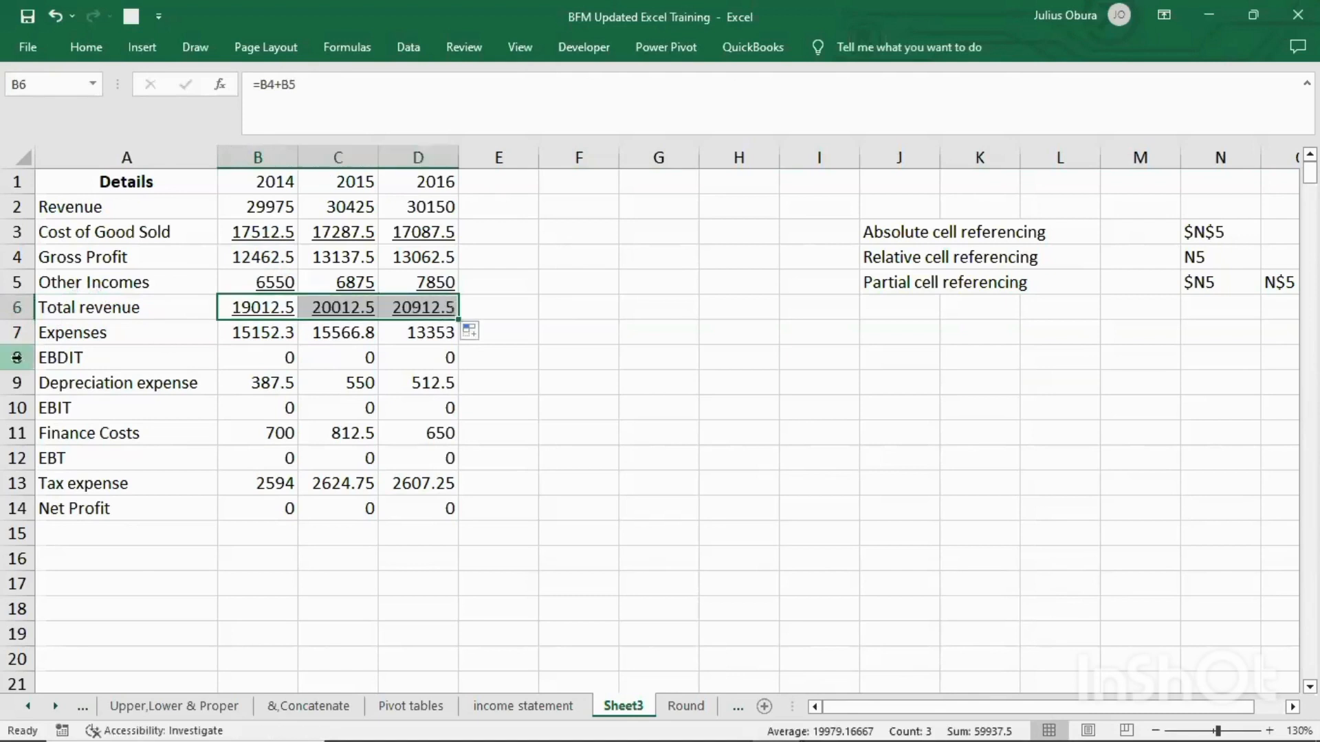
# Calculate the 2014 EBDIT in B8 with =B6-B7 and copy the formula across to D8
pyautogui.click(250, 353)
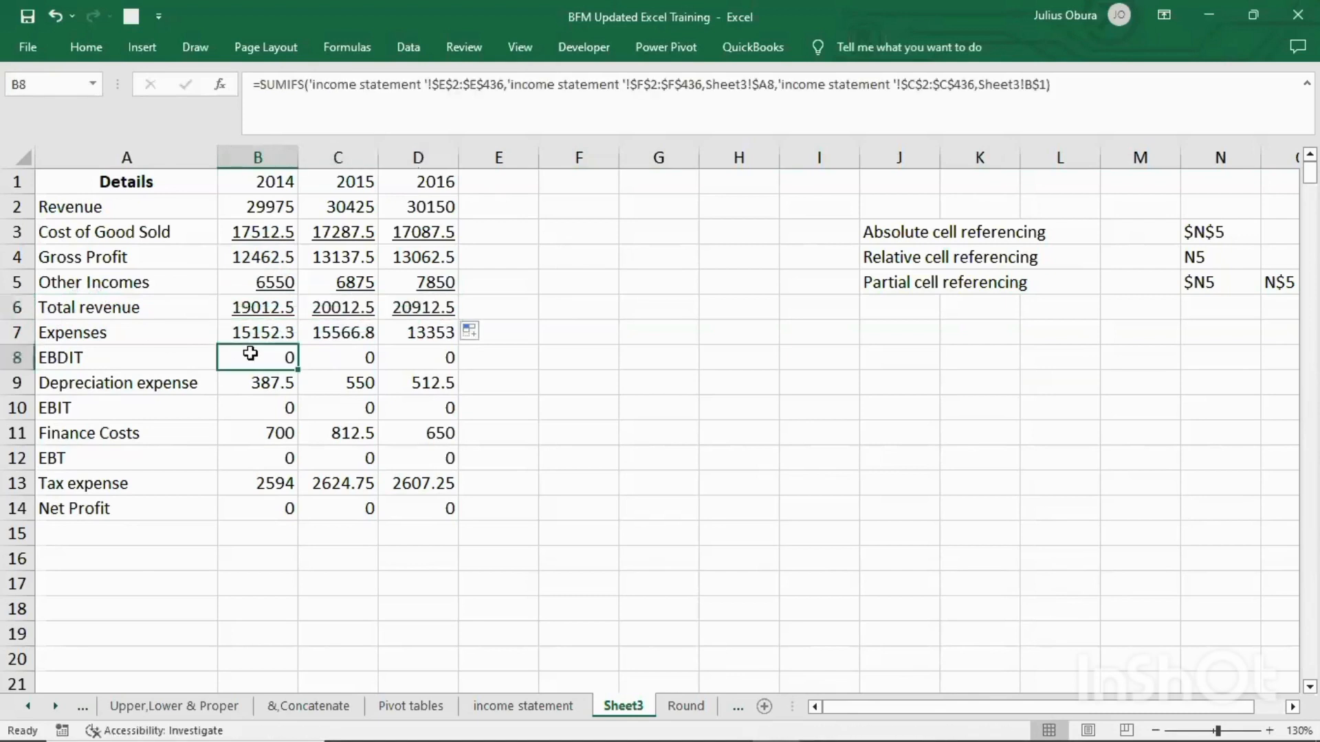
pyautogui.doubleClick(250, 353)
pyautogui.press('Escape')
pyautogui.write('=')
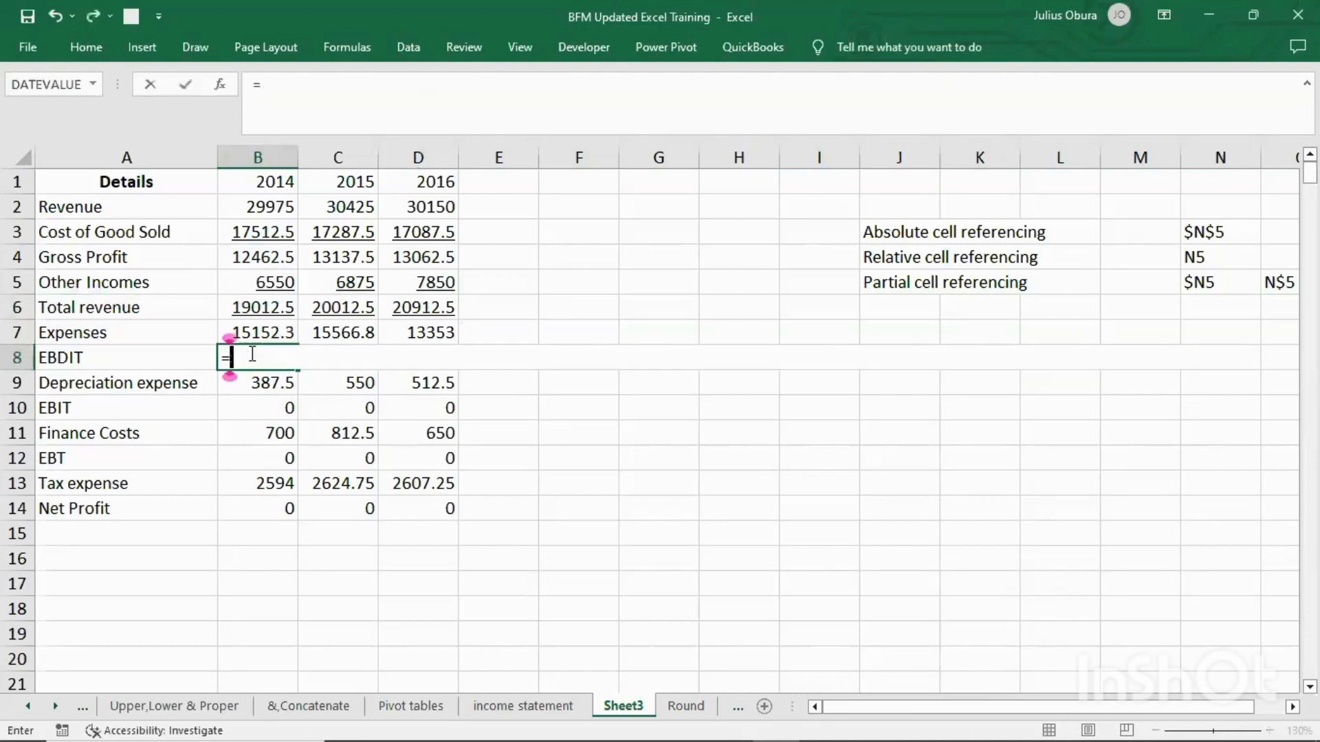
pyautogui.click(255, 308)
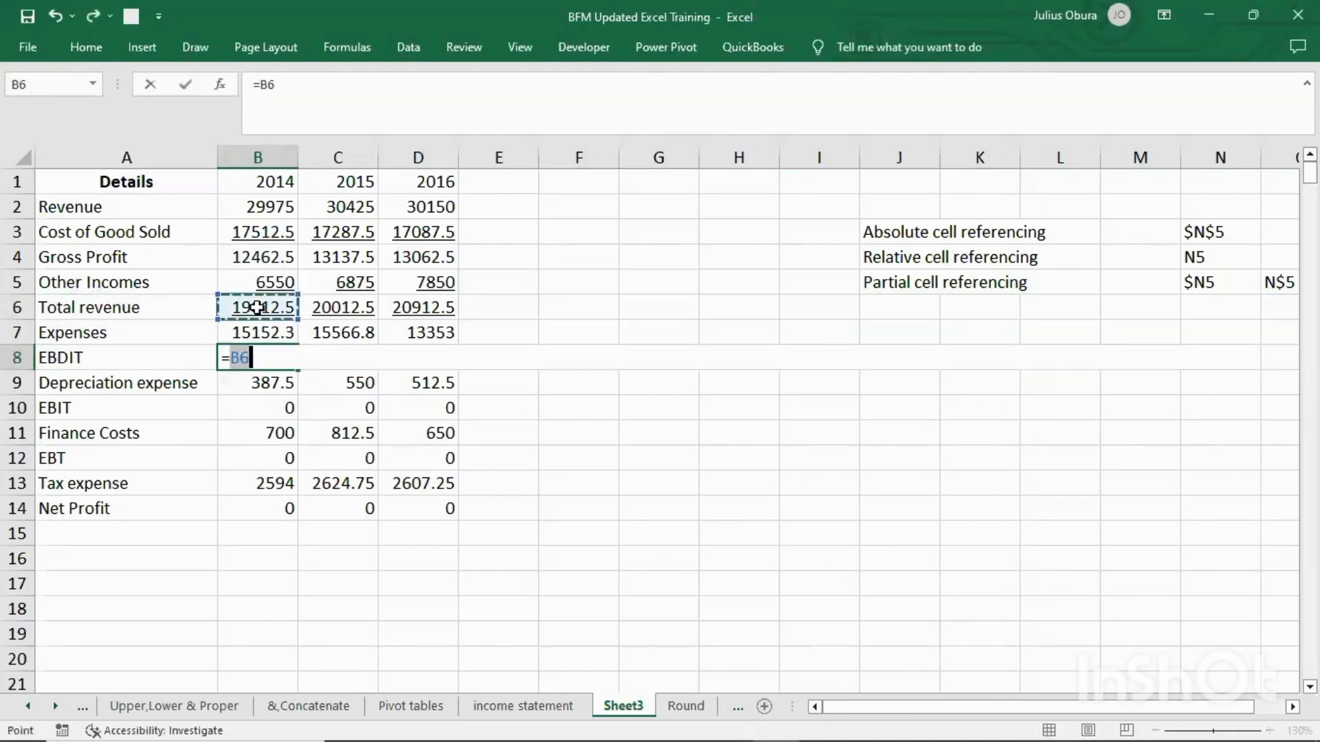
pyautogui.write('+')
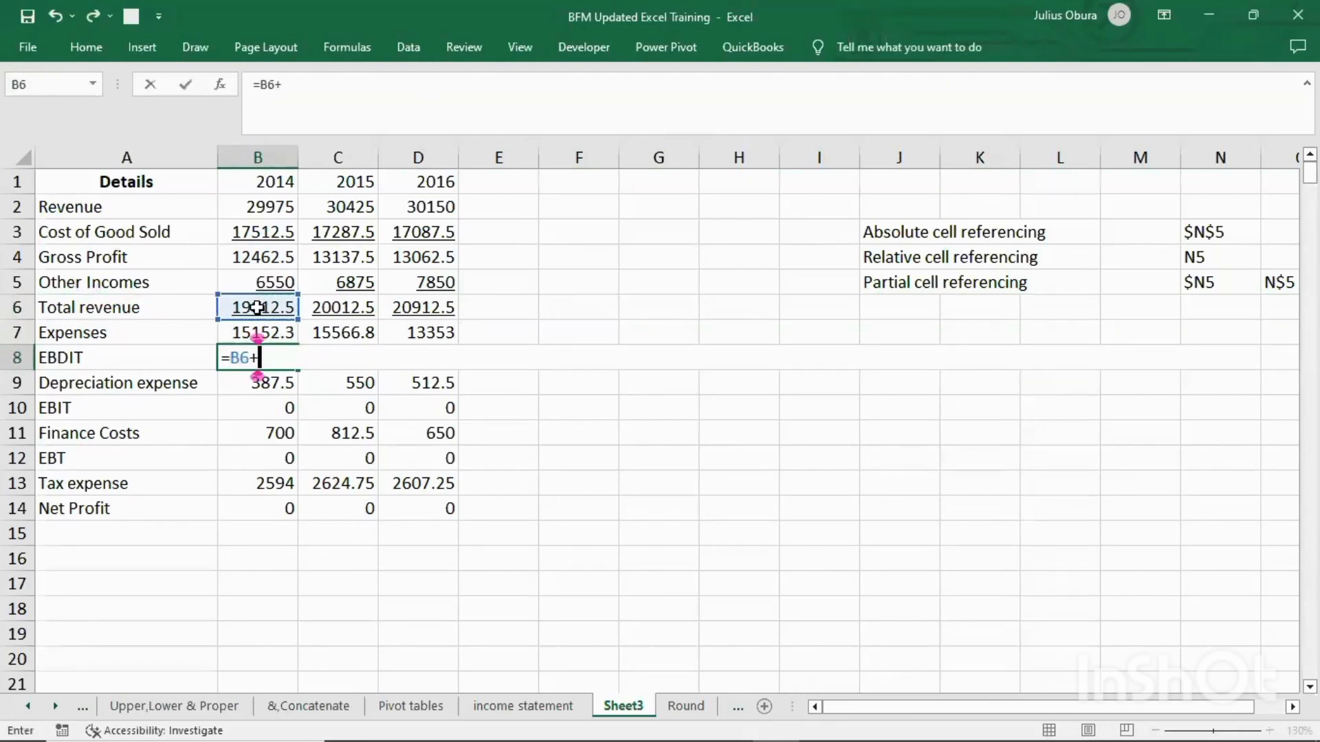
pyautogui.click(236, 332)
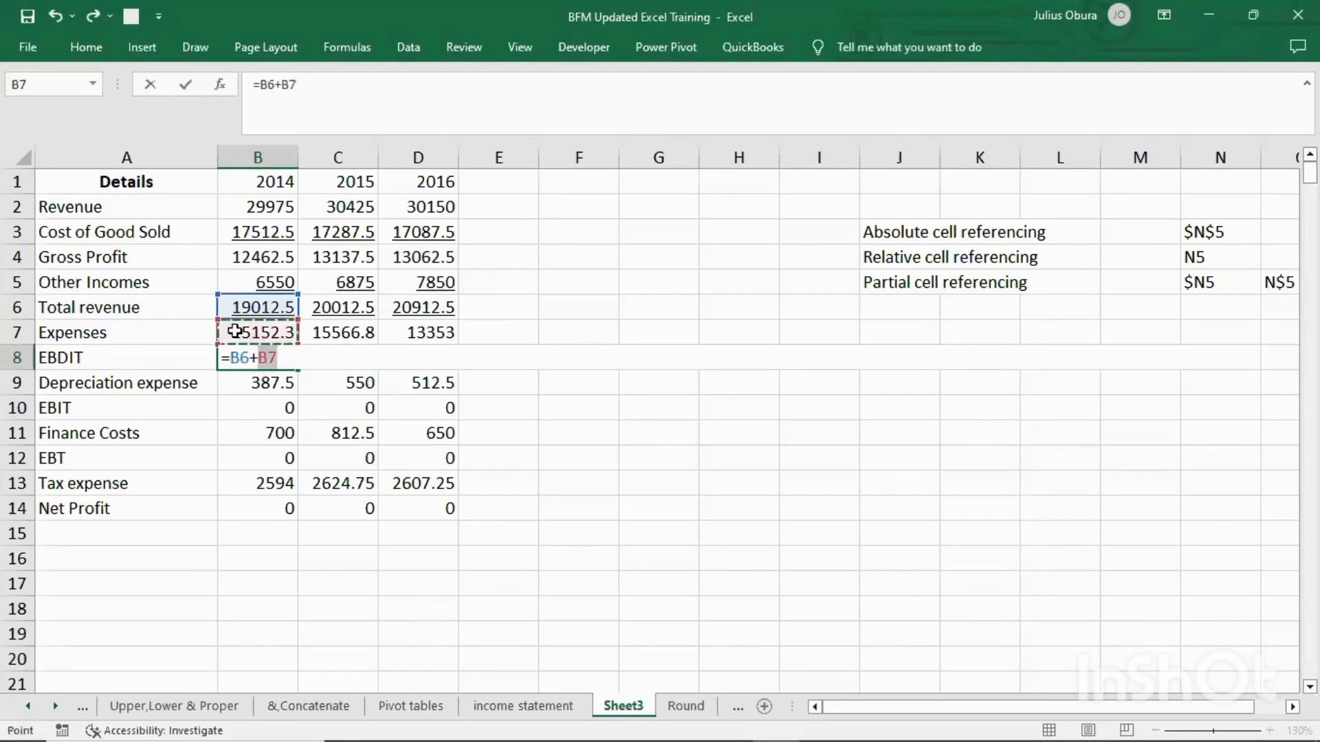
pyautogui.press('BackSpace')
pyautogui.write('-')
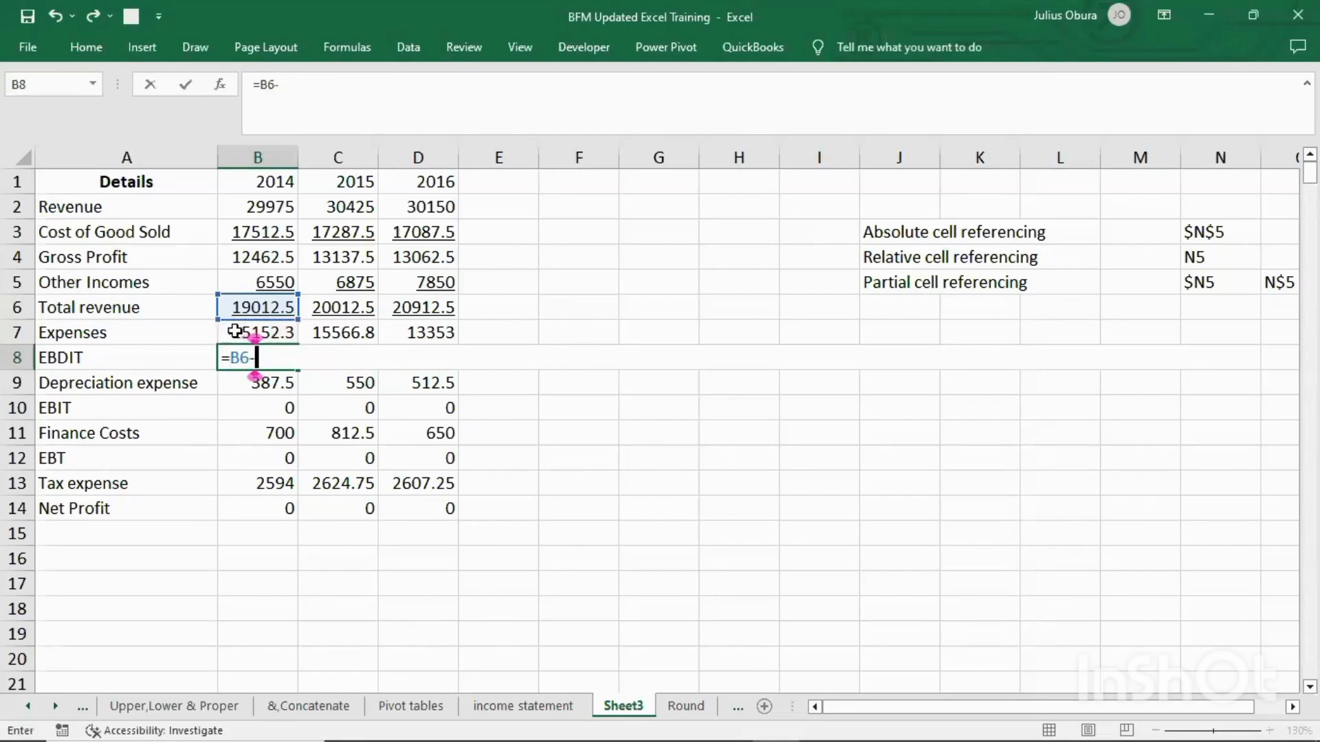
pyautogui.click(233, 332)
pyautogui.press('Return')
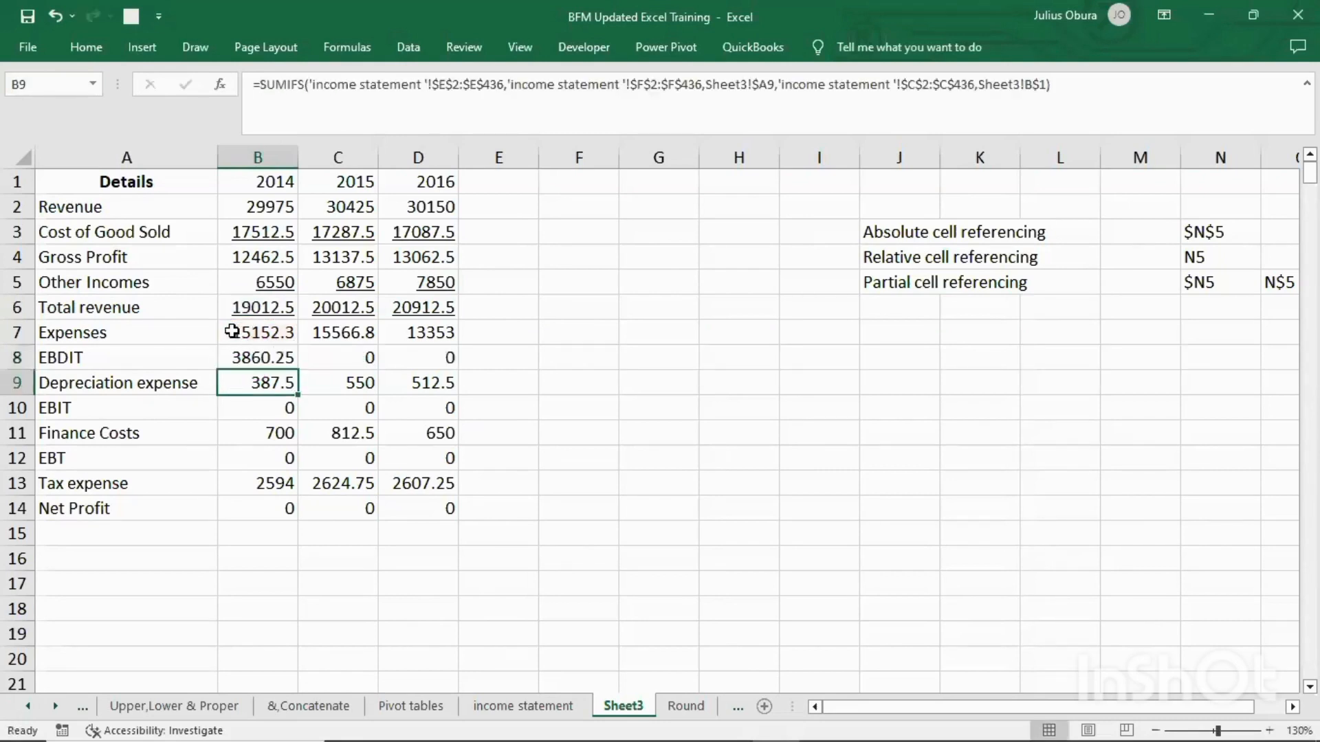
pyautogui.click(250, 355)
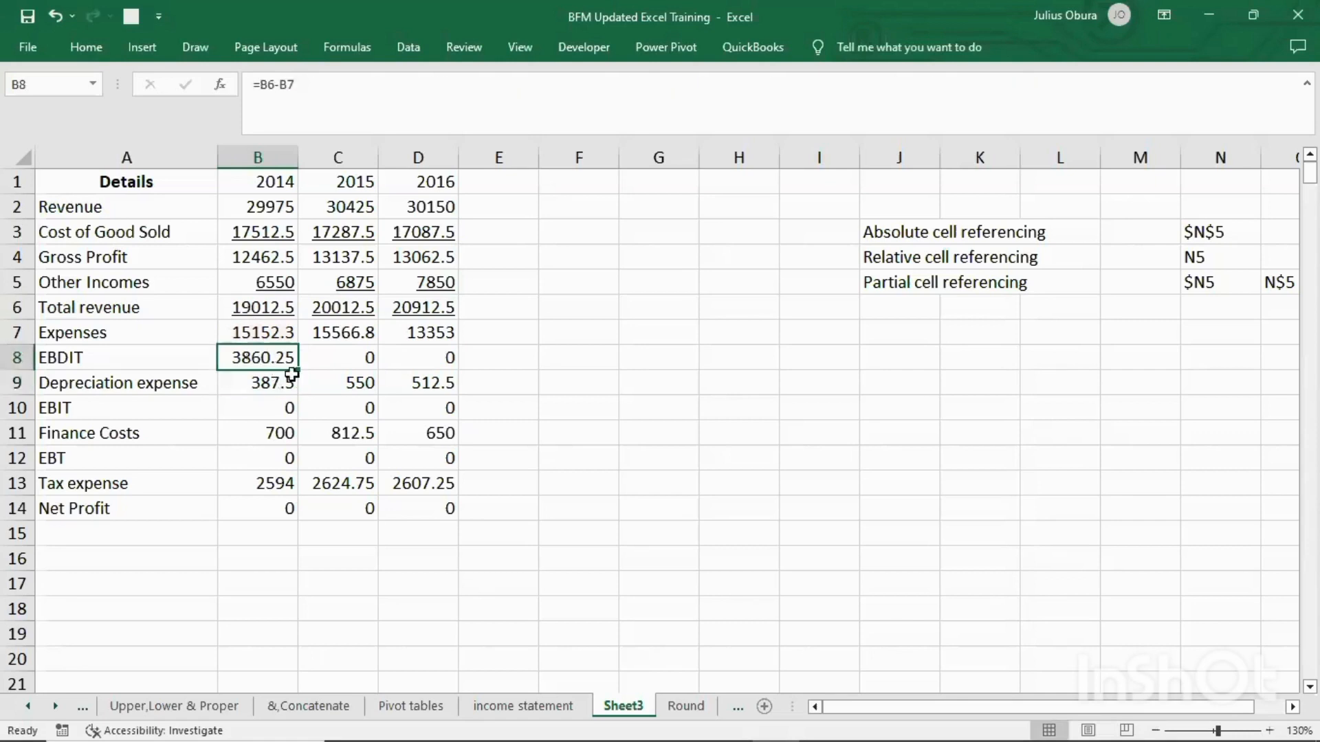
pyautogui.moveTo(297, 371); pyautogui.dragTo(456, 369)
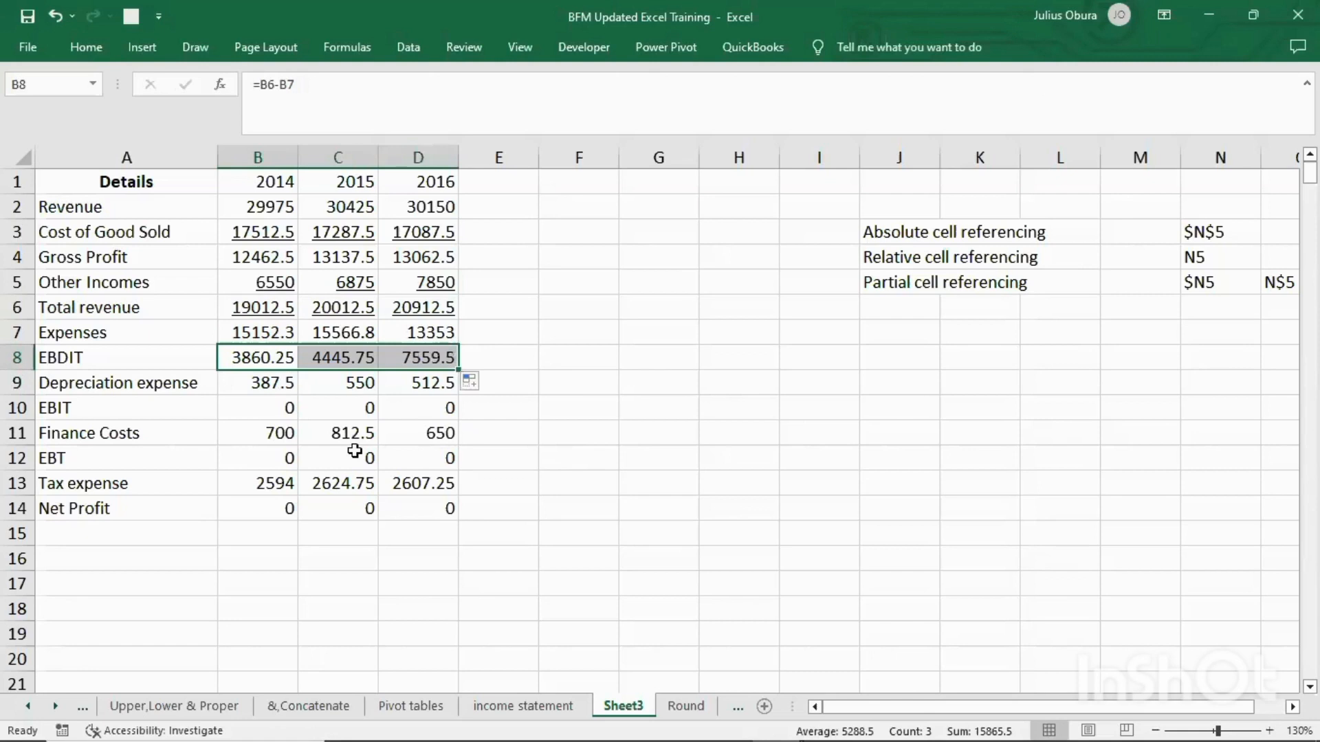